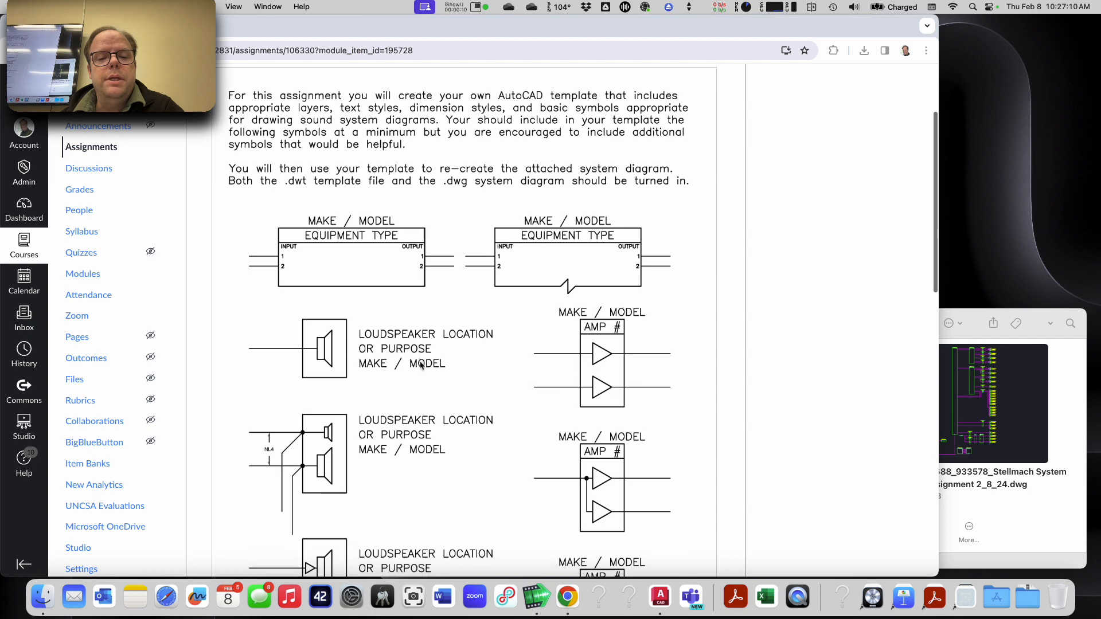
- Review the assignment instructions and the equipment, loudspeaker, amplifier and microphone symbols required in the AutoCAD template
{"action": "scroll", "coordinate": [421, 365], "scroll_direction": "up", "scroll_amount": 4}
{"action": "scroll", "coordinate": [421, 365], "scroll_direction": "down", "scroll_amount": 1}
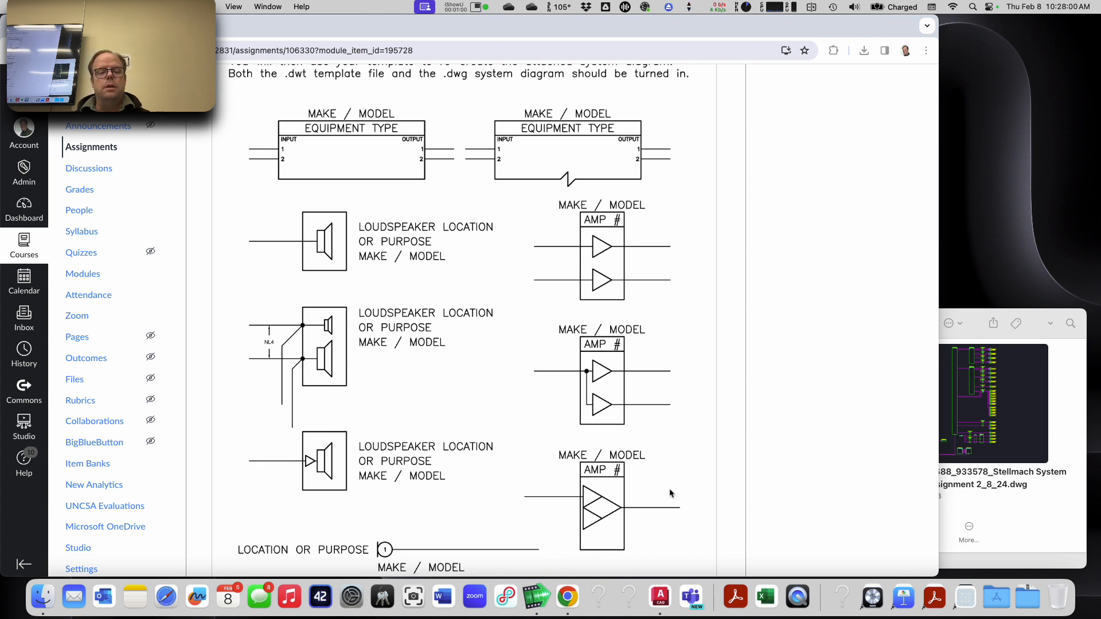
{"action": "scroll", "coordinate": [670, 493], "scroll_direction": "up", "scroll_amount": 1}
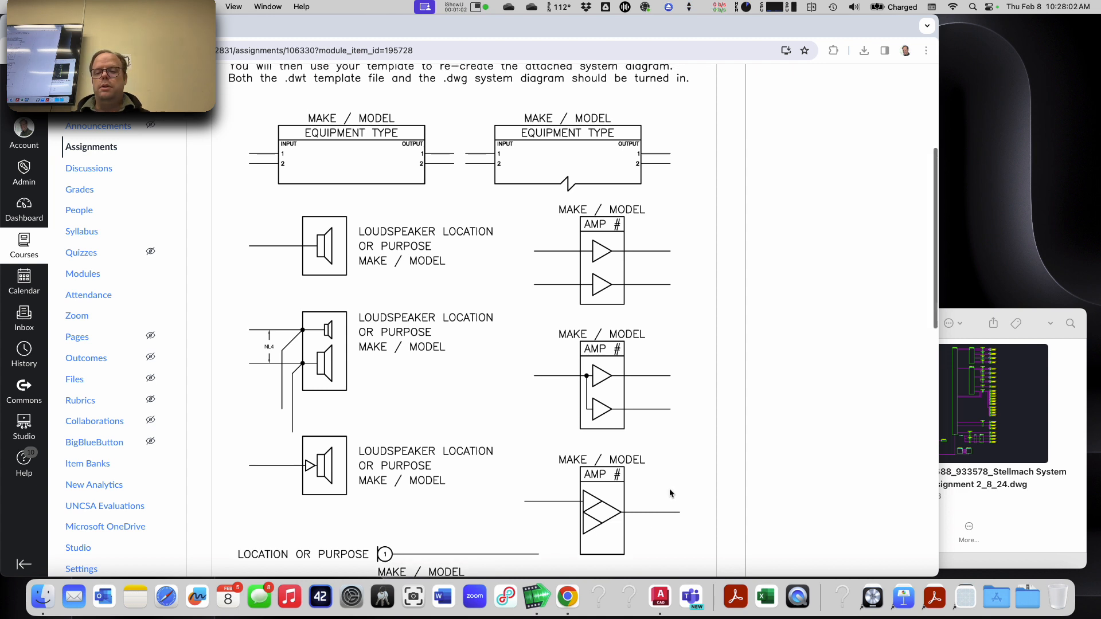
{"action": "scroll", "coordinate": [670, 494], "scroll_direction": "down", "scroll_amount": 1}
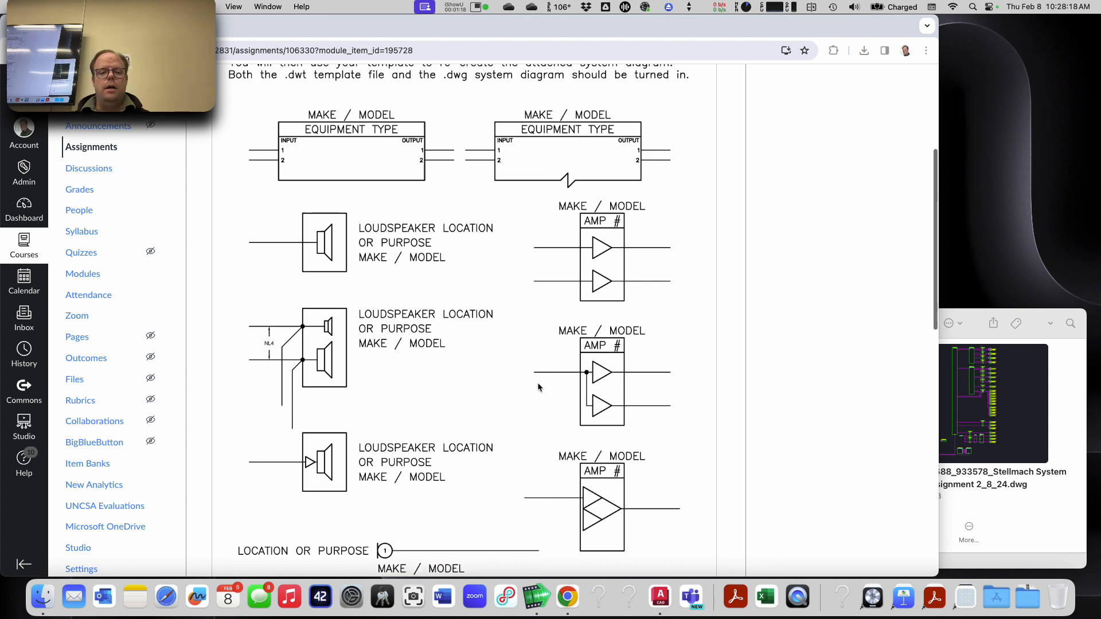
{"action": "scroll", "coordinate": [538, 388], "scroll_direction": "down", "scroll_amount": 5}
{"action": "scroll", "coordinate": [538, 388], "scroll_direction": "up", "scroll_amount": 2}
{"action": "scroll", "coordinate": [538, 387], "scroll_direction": "up", "scroll_amount": 3}
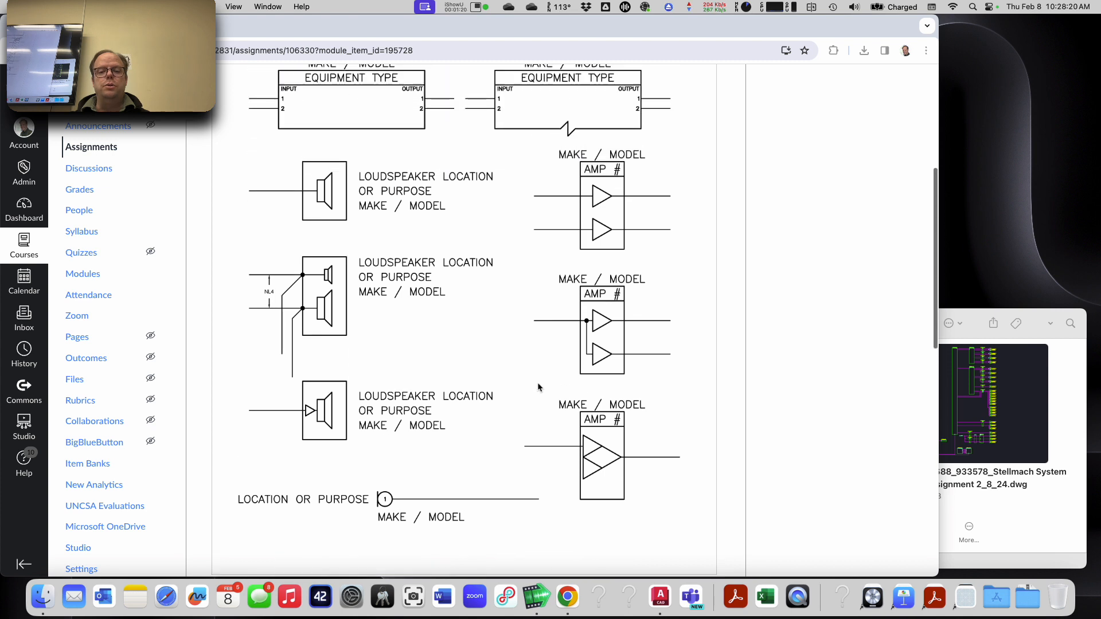
{"action": "scroll", "coordinate": [538, 388], "scroll_direction": "down", "scroll_amount": 1}
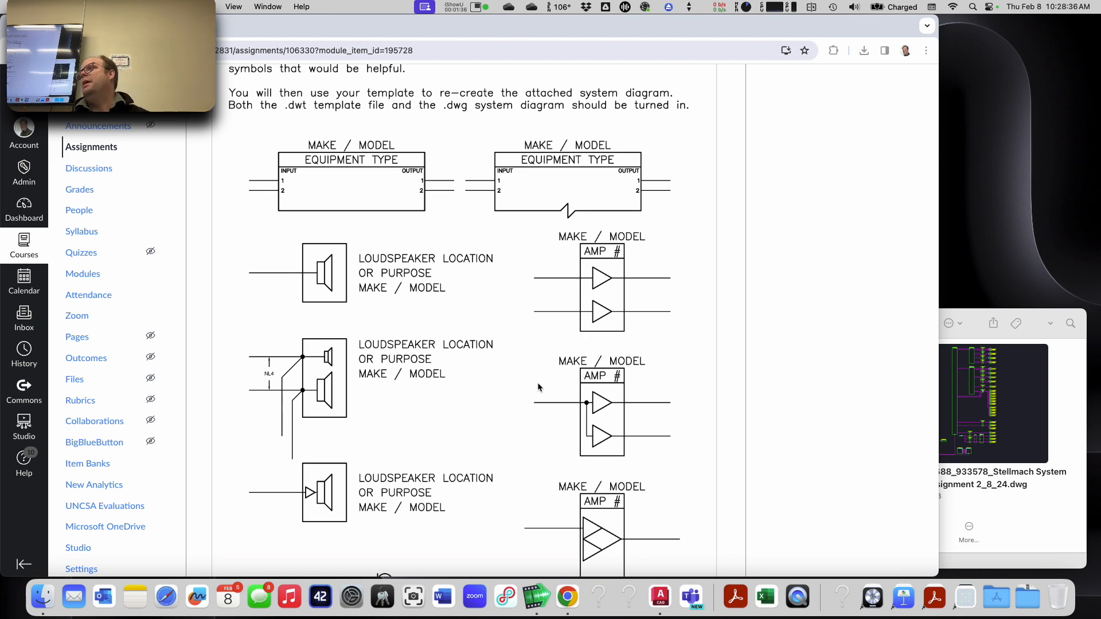
- Save the sample system diagram image from the assignment page to the Downloads folder and open the saved PNG
{"action": "scroll", "coordinate": [537, 387], "scroll_direction": "down", "scroll_amount": 15}
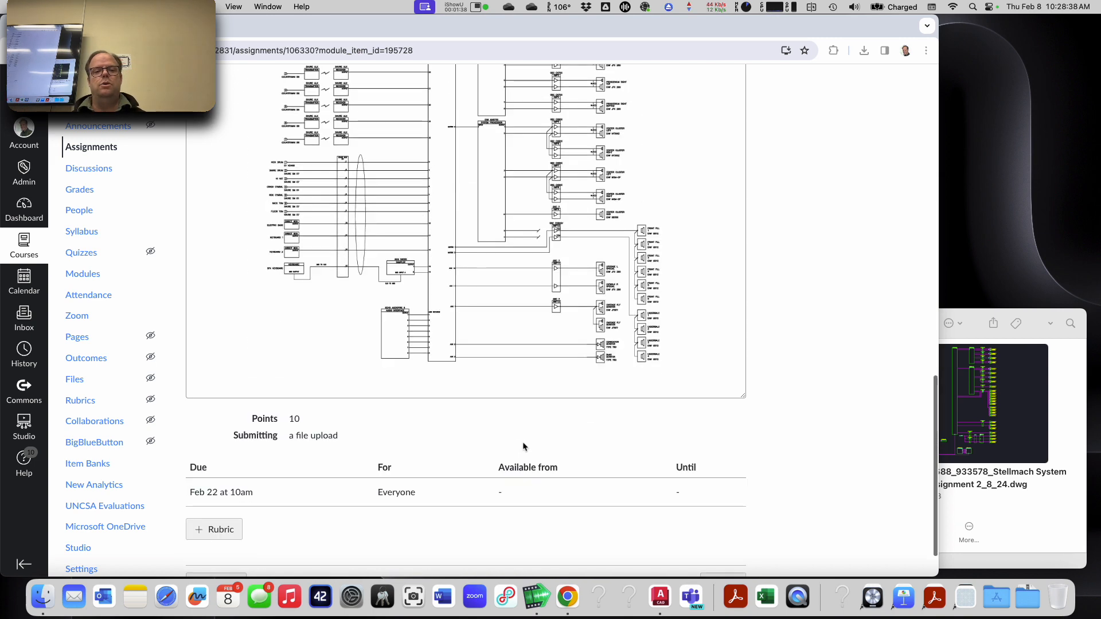
{"action": "scroll", "coordinate": [522, 445], "scroll_direction": "up", "scroll_amount": 3}
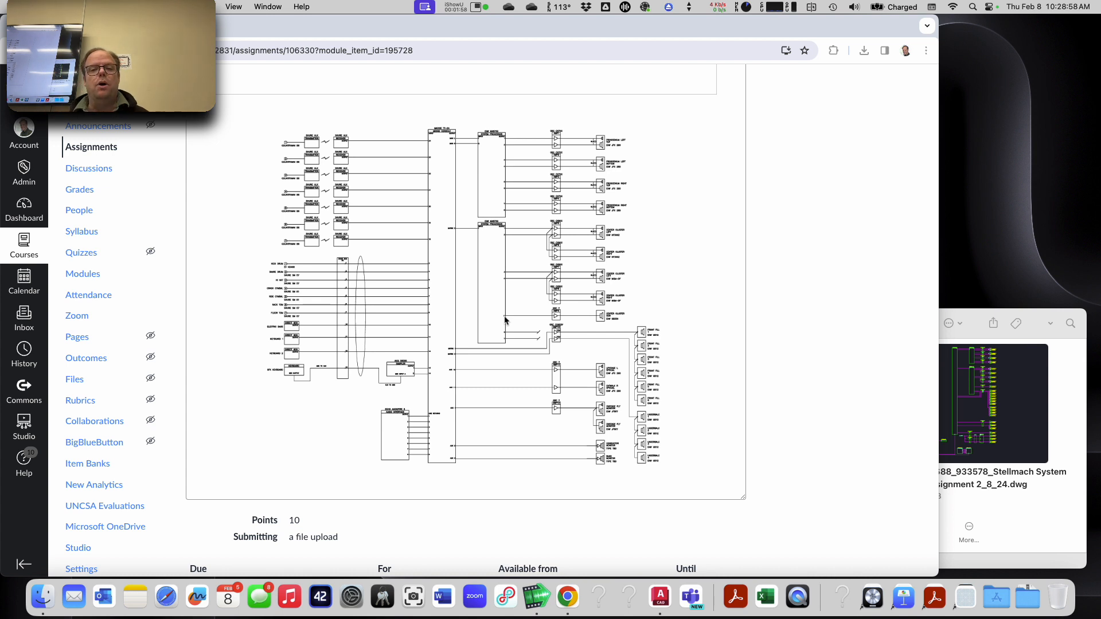
{"action": "right_click", "coordinate": [469, 297]}
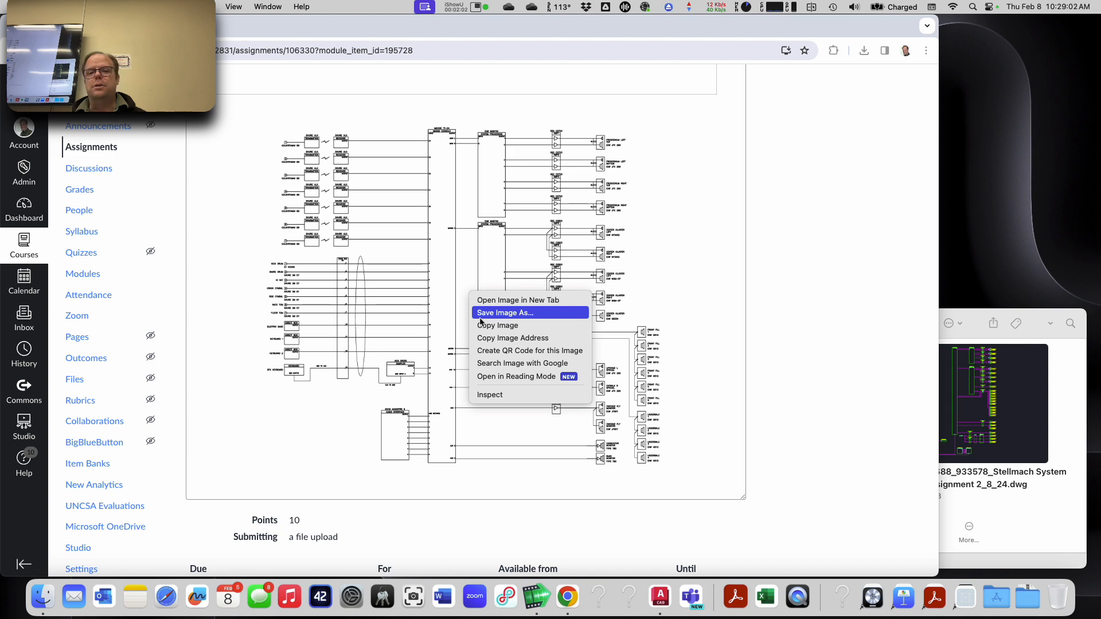
{"action": "left_click", "coordinate": [481, 319]}
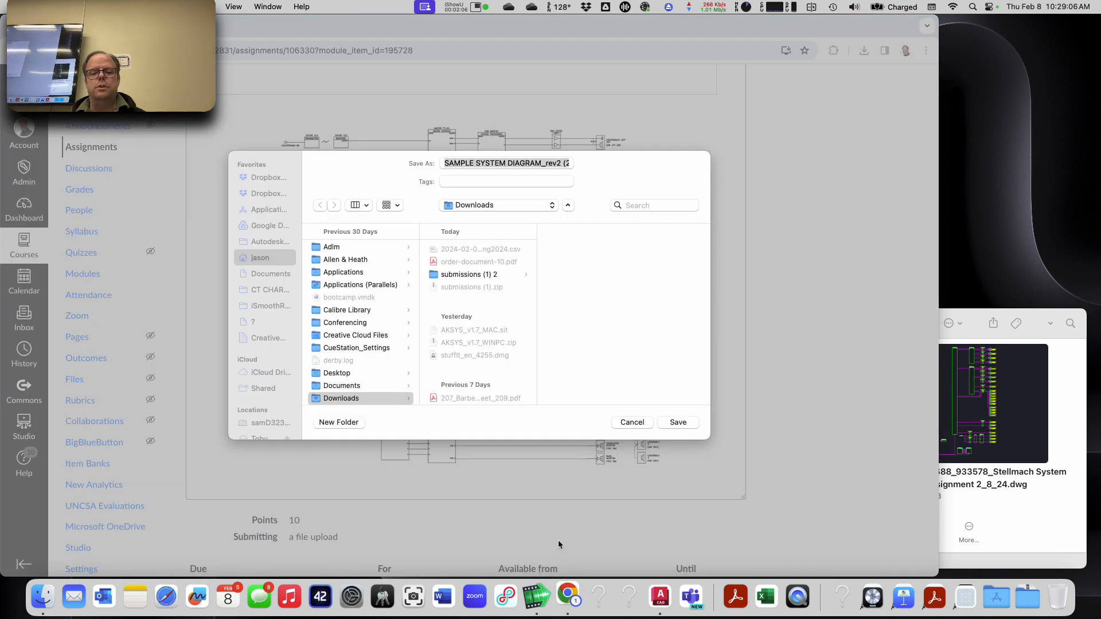
{"action": "left_click", "coordinate": [676, 423]}
{"action": "left_click", "coordinate": [1029, 597]}
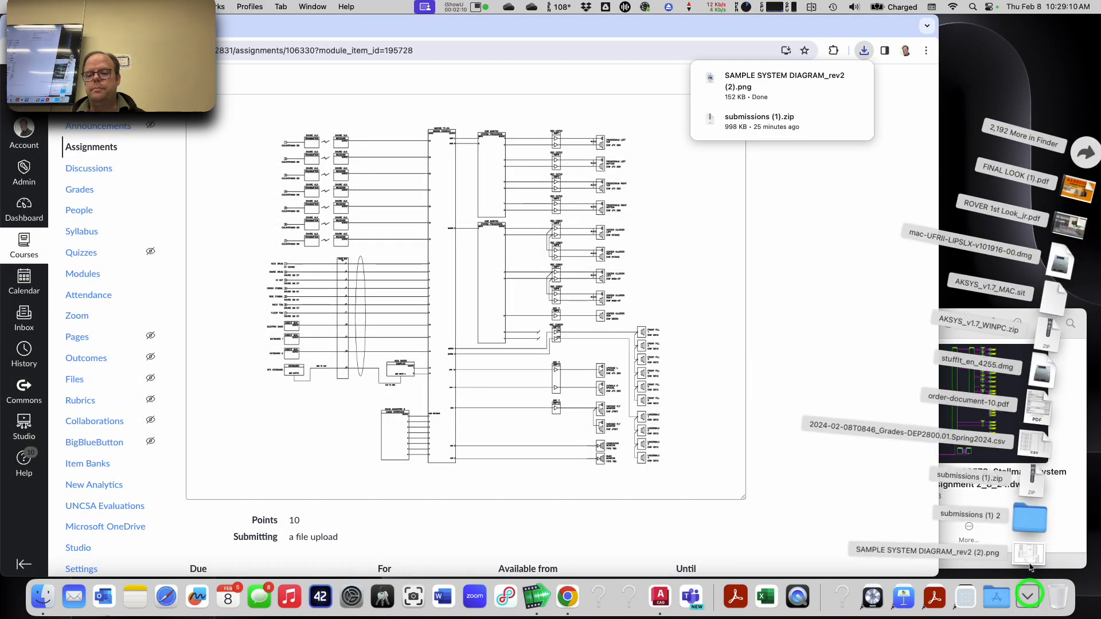
{"action": "left_click", "coordinate": [1028, 552]}
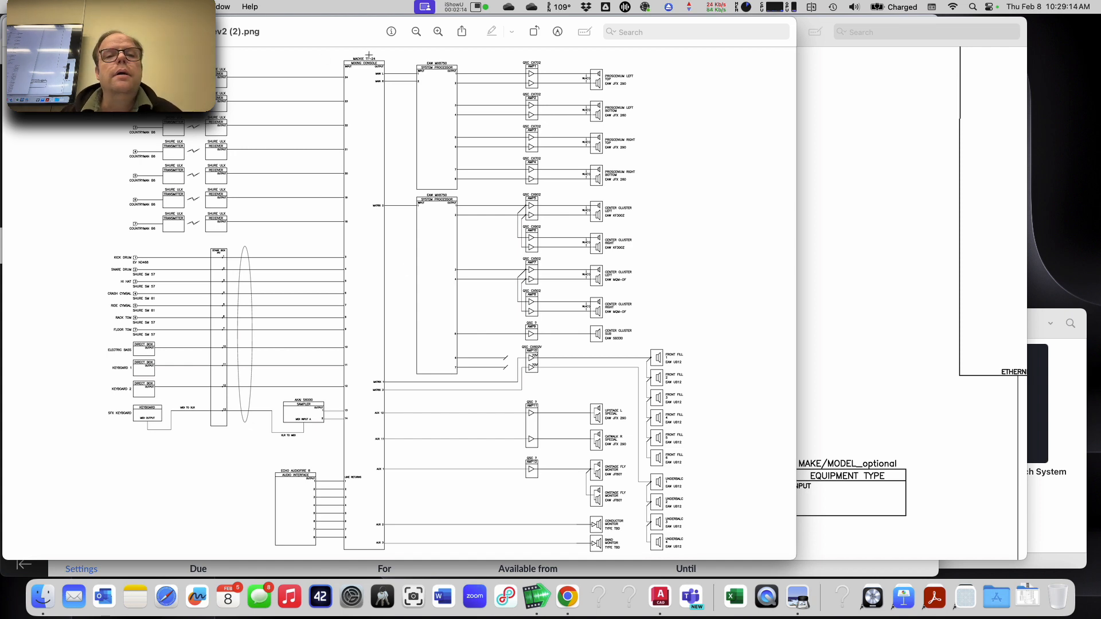
- Enlarge the diagram and examine the signal path from the system processors through the amplifiers to the proscenium, center cluster and front fill loudspeakers
{"action": "left_click", "coordinate": [438, 31]}
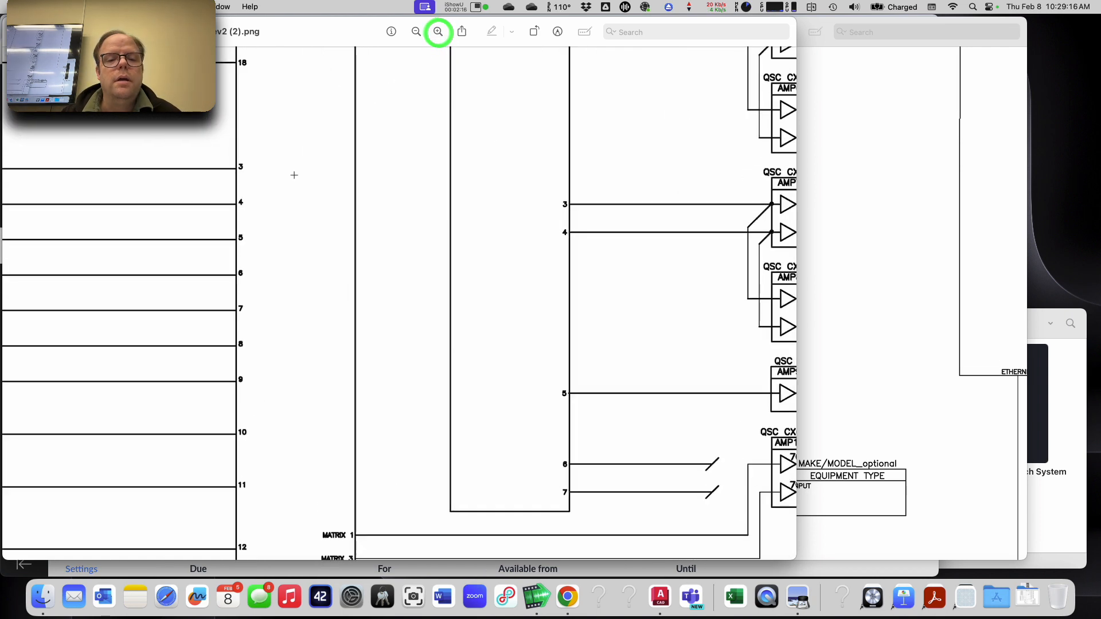
{"action": "scroll", "coordinate": [294, 175], "scroll_direction": "up", "scroll_amount": 5}
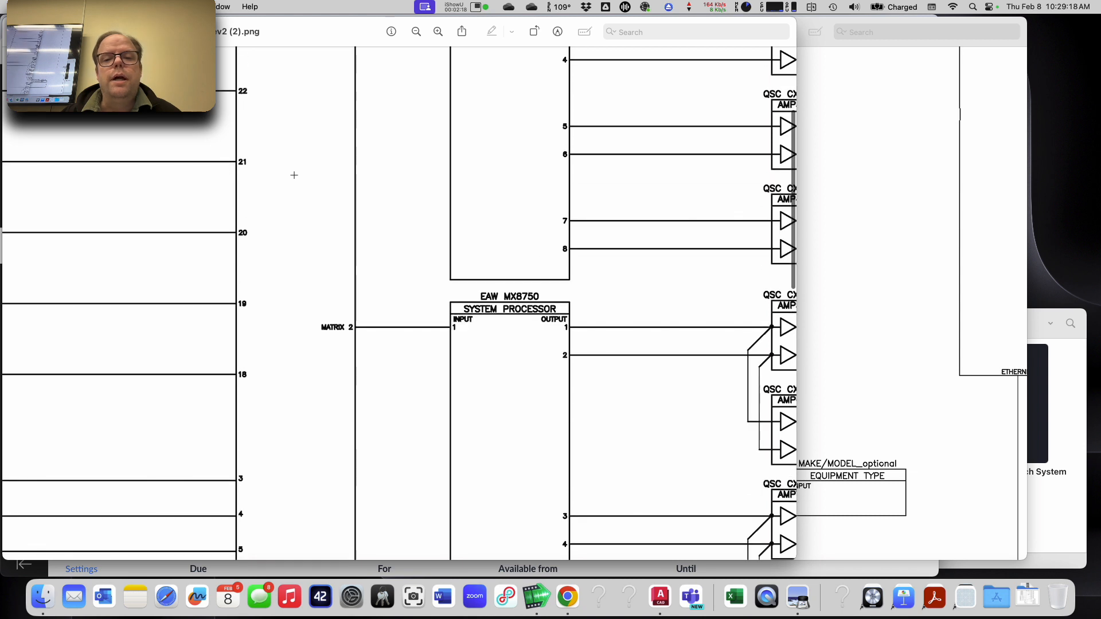
{"action": "scroll", "coordinate": [565, 217], "scroll_direction": "up", "scroll_amount": 3}
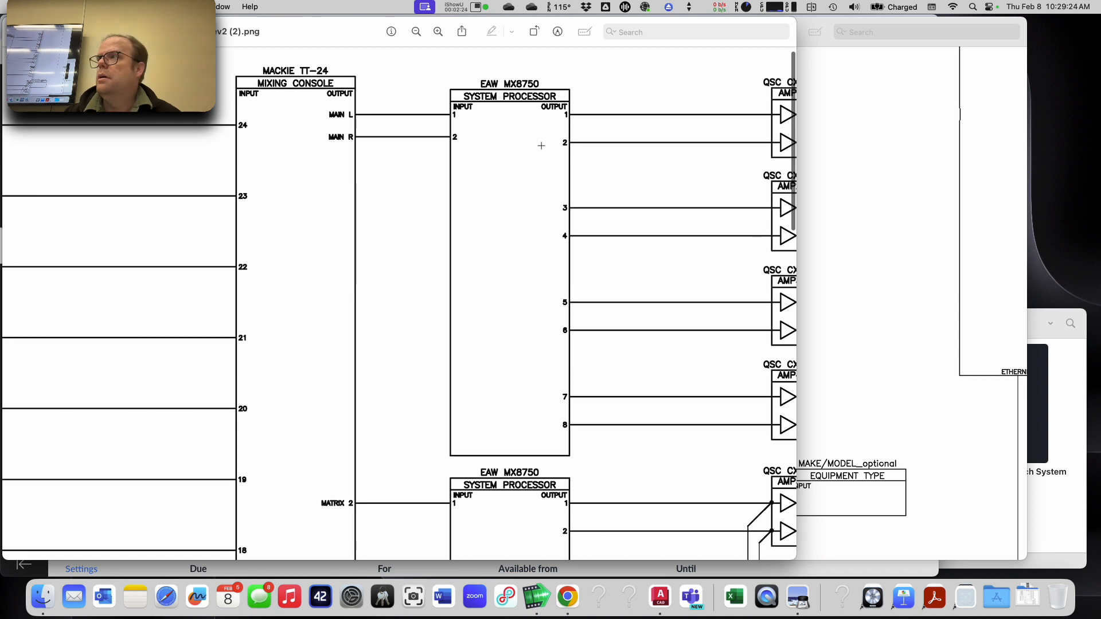
{"action": "scroll", "coordinate": [541, 145], "scroll_direction": "right", "scroll_amount": 10}
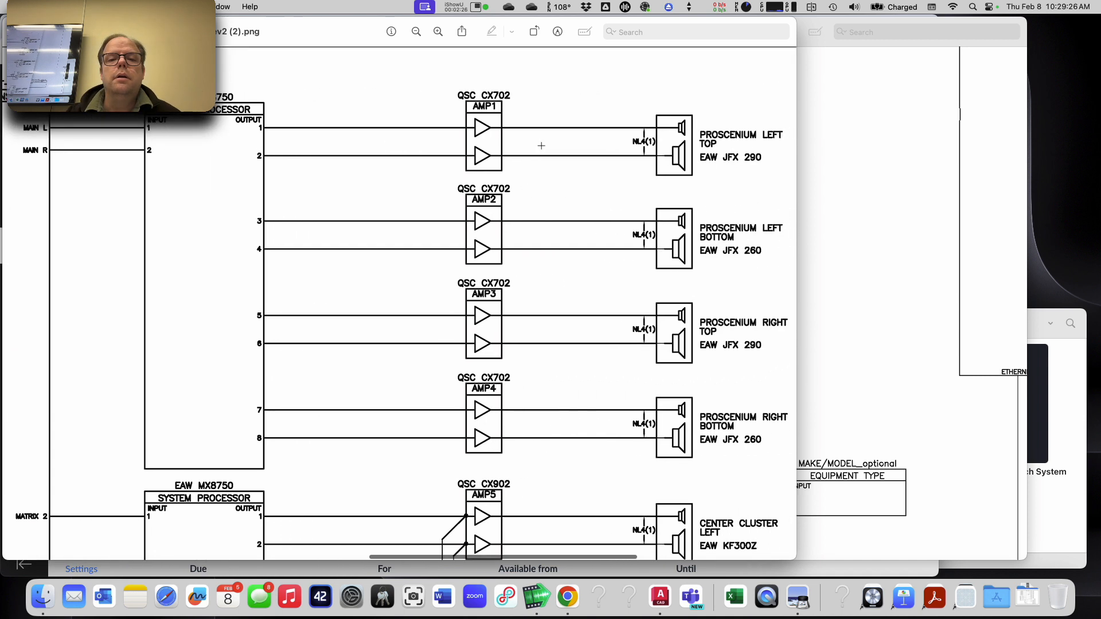
{"action": "scroll", "coordinate": [605, 255], "scroll_direction": "down", "scroll_amount": 5}
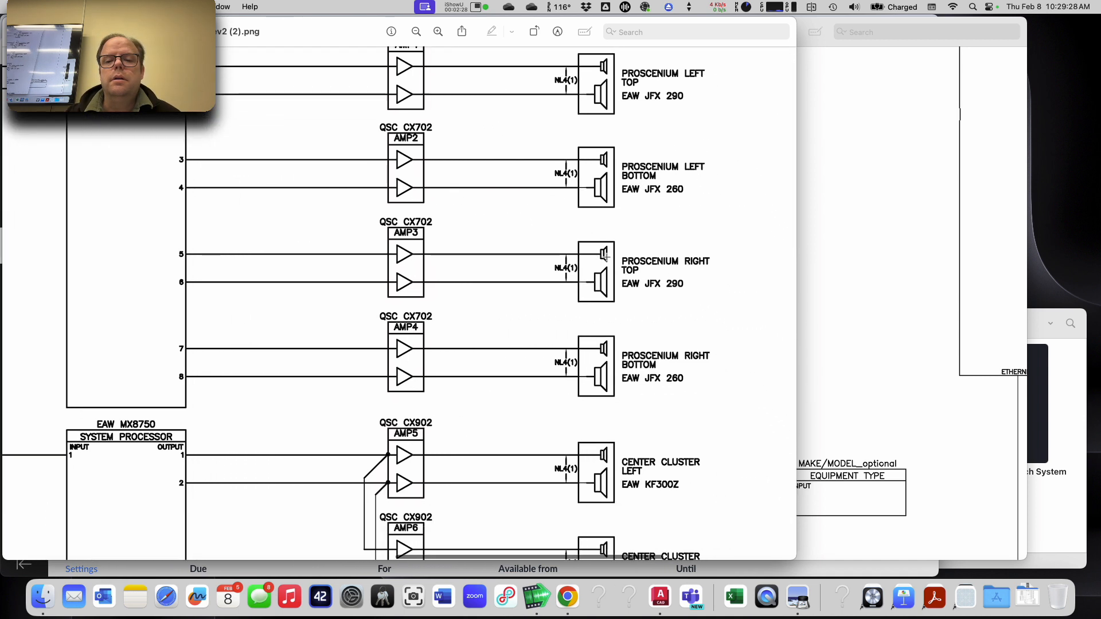
{"action": "scroll", "coordinate": [605, 256], "scroll_direction": "down", "scroll_amount": 15}
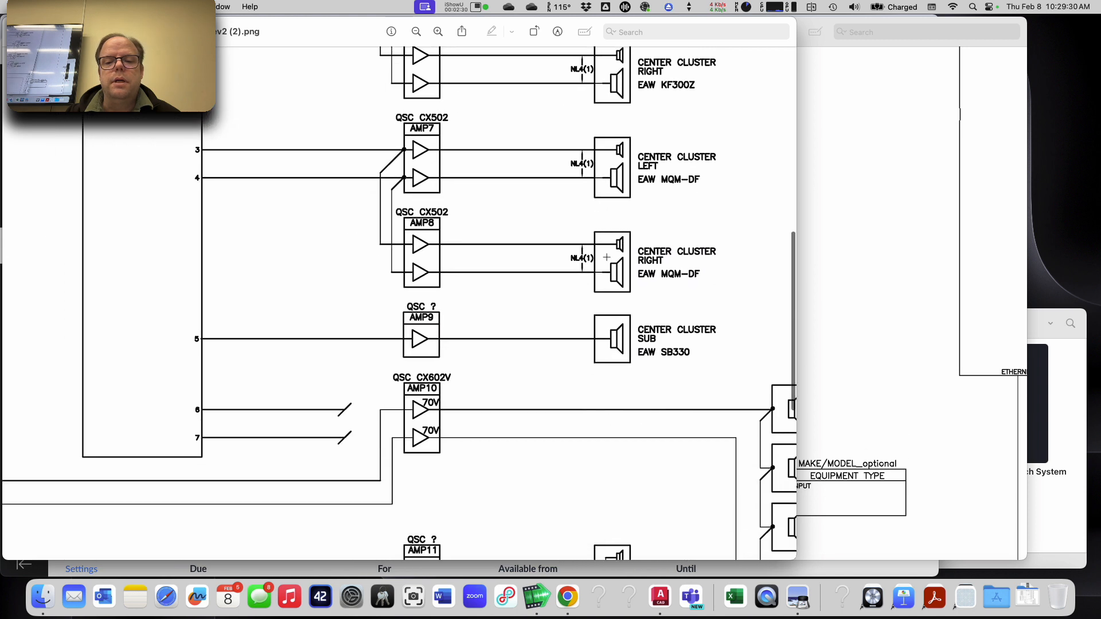
{"action": "scroll", "coordinate": [607, 257], "scroll_direction": "down", "scroll_amount": 5}
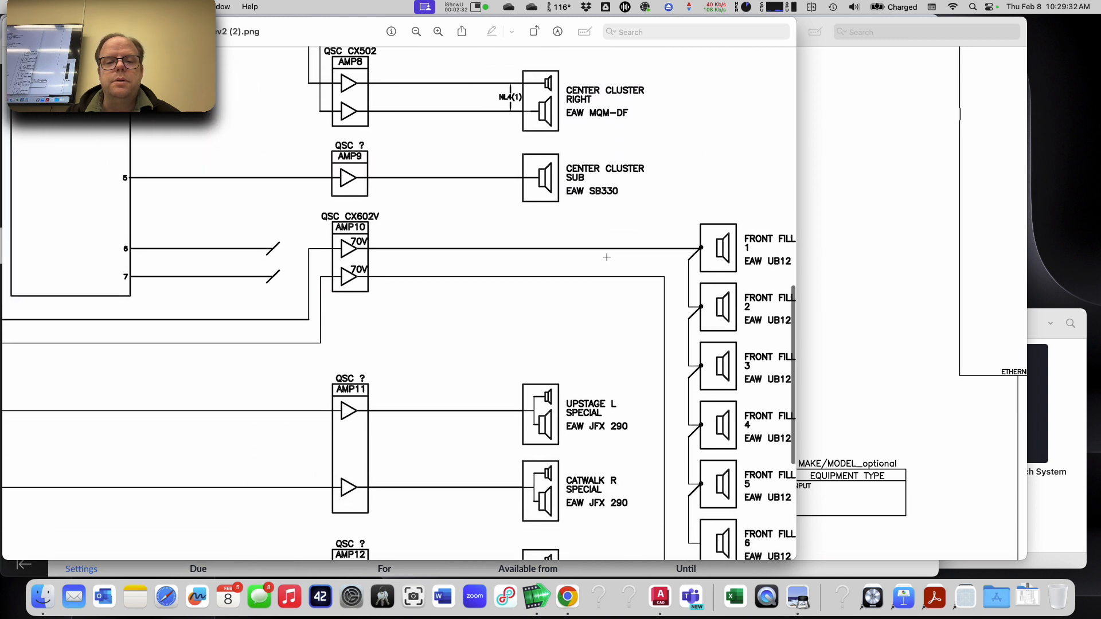
- Examine the mixing console's matrix, aux and main outputs and their connections to the amplifiers and system processors
{"action": "scroll", "coordinate": [607, 258], "scroll_direction": "left", "scroll_amount": 5}
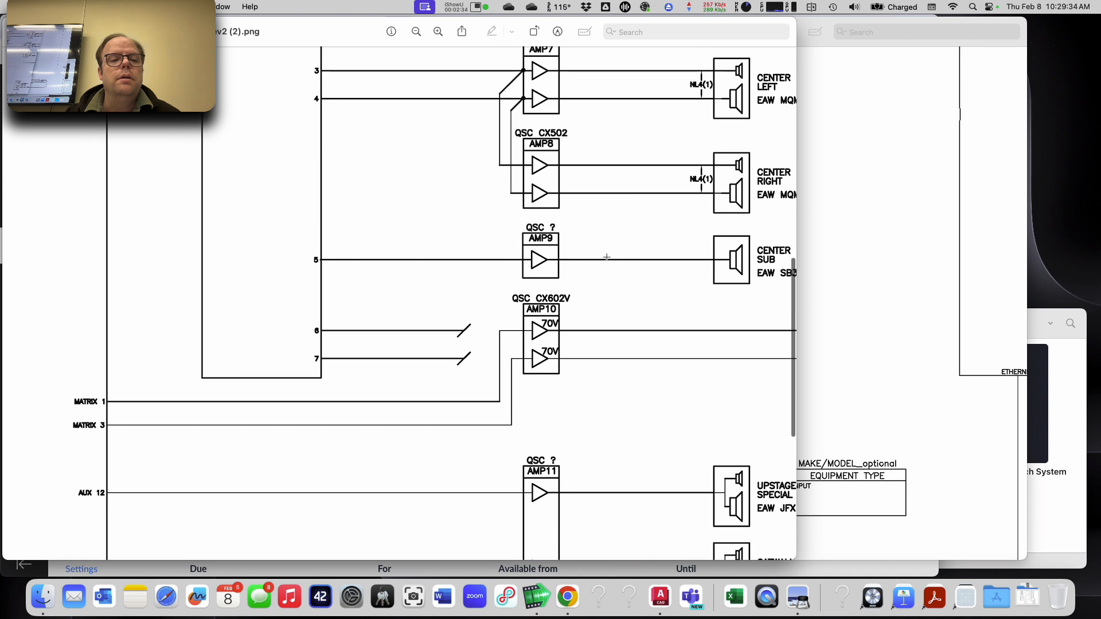
{"action": "scroll", "coordinate": [606, 258], "scroll_direction": "left", "scroll_amount": 4}
{"action": "scroll", "coordinate": [607, 258], "scroll_direction": "down", "scroll_amount": 8}
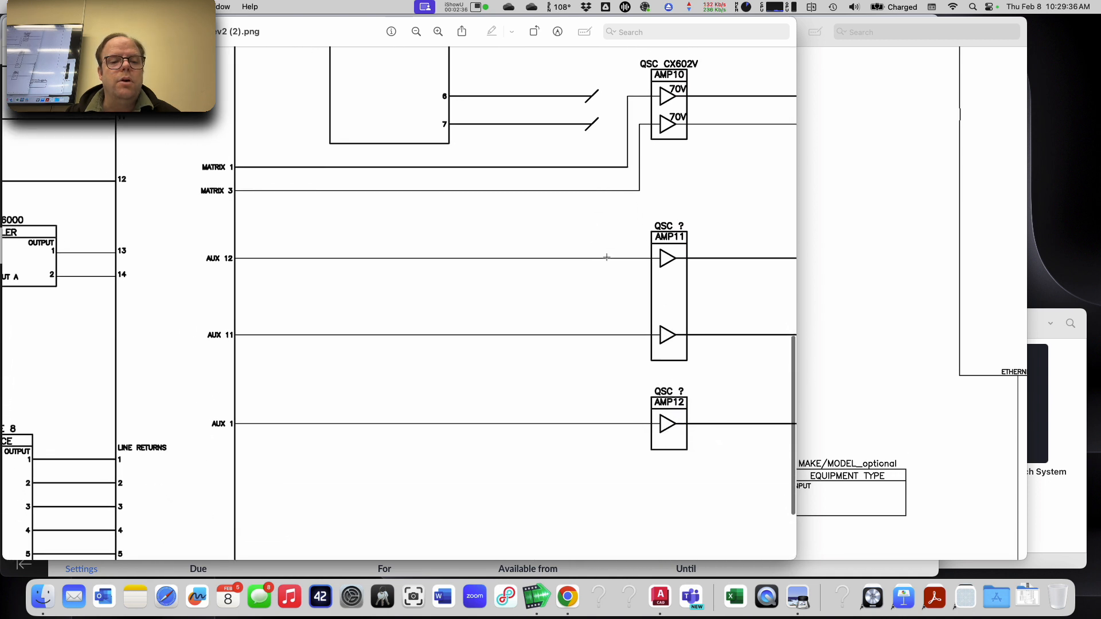
{"action": "scroll", "coordinate": [607, 257], "scroll_direction": "up", "scroll_amount": 10}
{"action": "scroll", "coordinate": [607, 258], "scroll_direction": "left", "scroll_amount": 2}
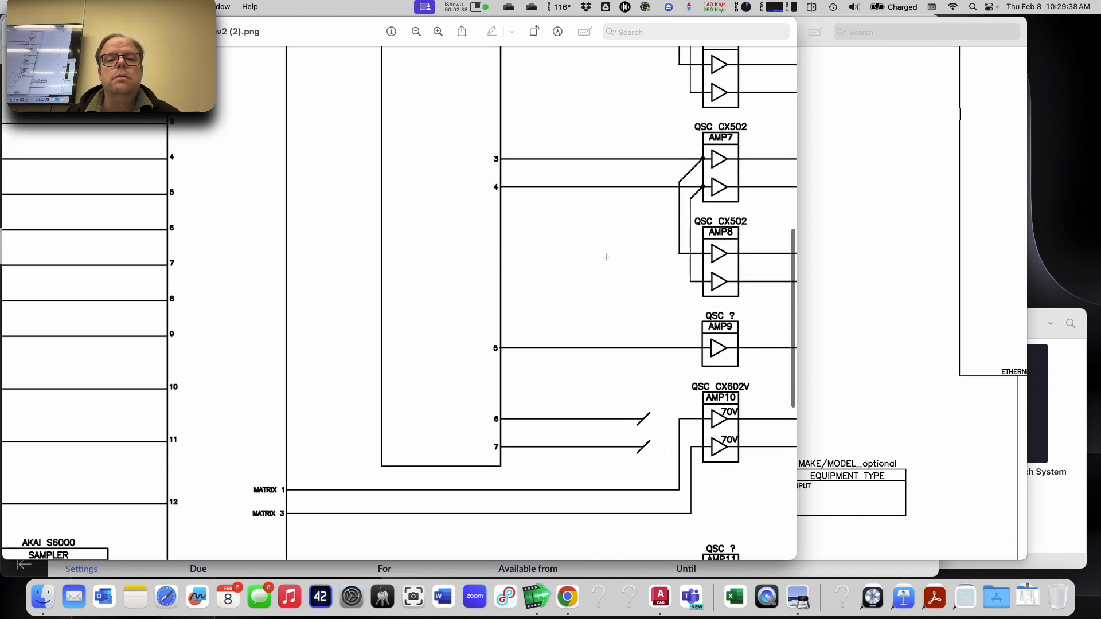
{"action": "scroll", "coordinate": [607, 257], "scroll_direction": "up", "scroll_amount": 14}
{"action": "scroll", "coordinate": [607, 258], "scroll_direction": "left", "scroll_amount": 1}
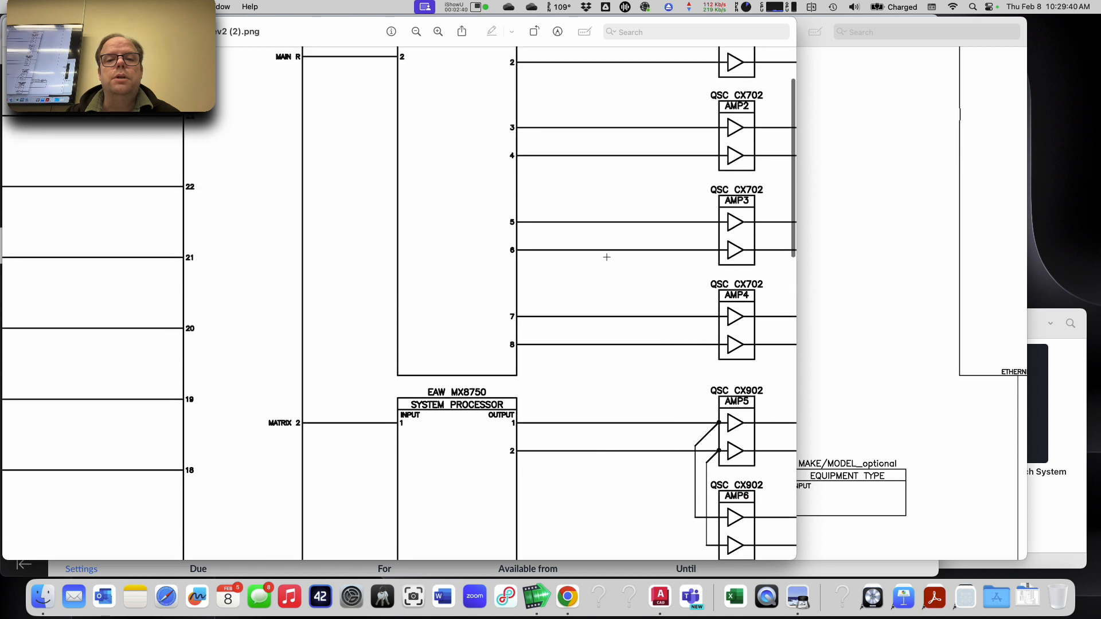
{"action": "scroll", "coordinate": [453, 308], "scroll_direction": "left", "scroll_amount": 9}
{"action": "scroll", "coordinate": [454, 308], "scroll_direction": "up", "scroll_amount": 3}
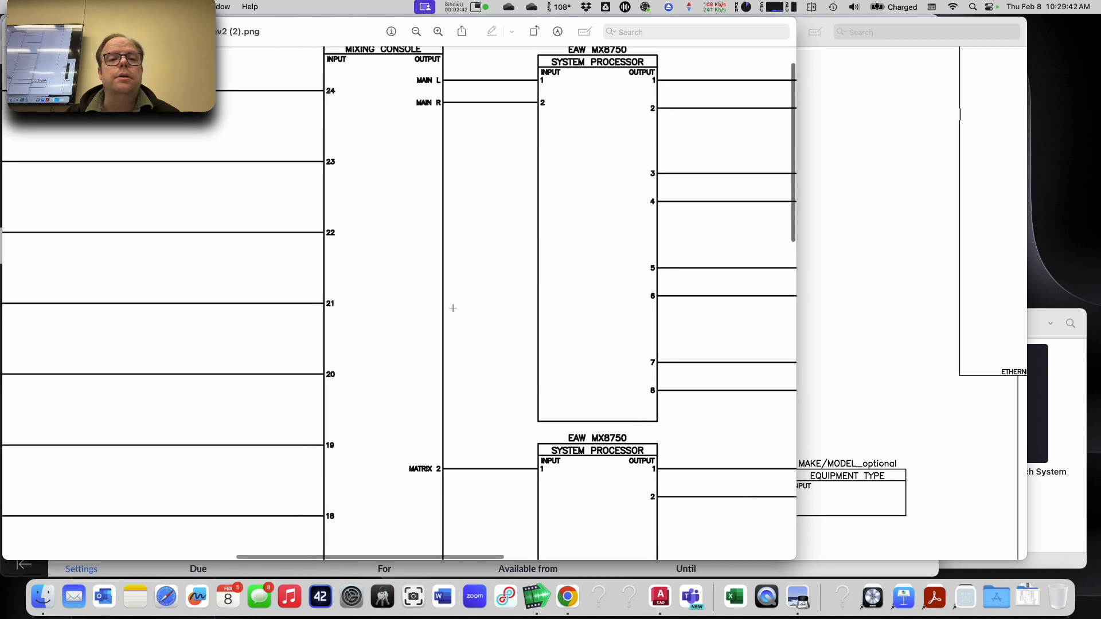
- Examine the console's input side, including the wireless transmitters and receivers, stage box microphones, direct boxes, keyboard, sampler and audio interface
{"action": "scroll", "coordinate": [453, 308], "scroll_direction": "left", "scroll_amount": 4}
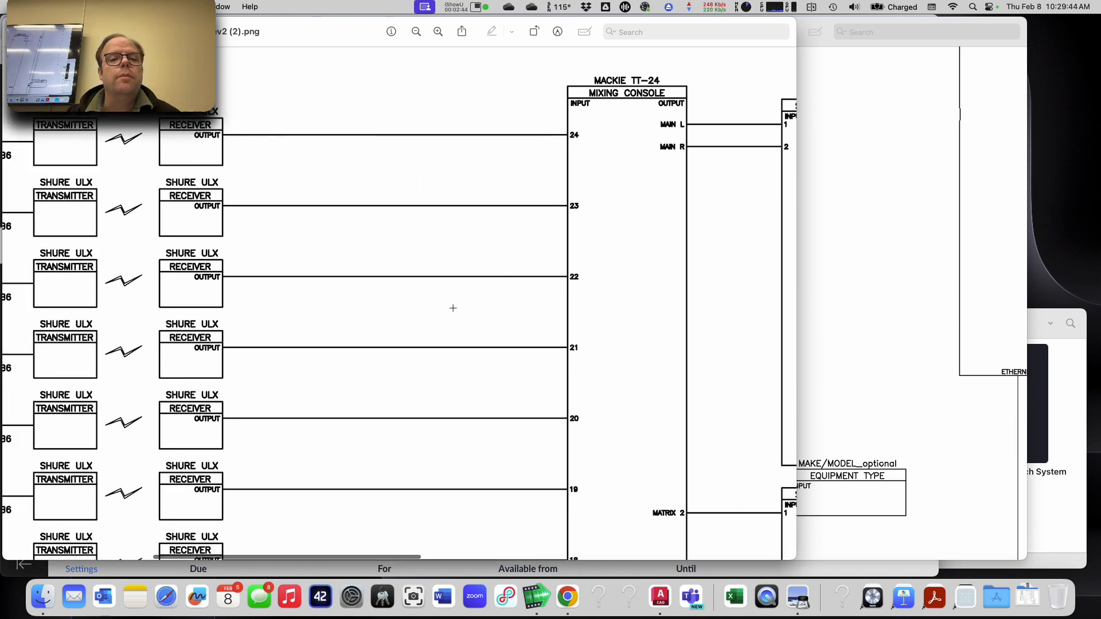
{"action": "scroll", "coordinate": [453, 308], "scroll_direction": "left", "scroll_amount": 4}
{"action": "scroll", "coordinate": [453, 308], "scroll_direction": "down", "scroll_amount": 2}
{"action": "scroll", "coordinate": [453, 308], "scroll_direction": "down", "scroll_amount": 11}
{"action": "scroll", "coordinate": [453, 308], "scroll_direction": "right", "scroll_amount": 1}
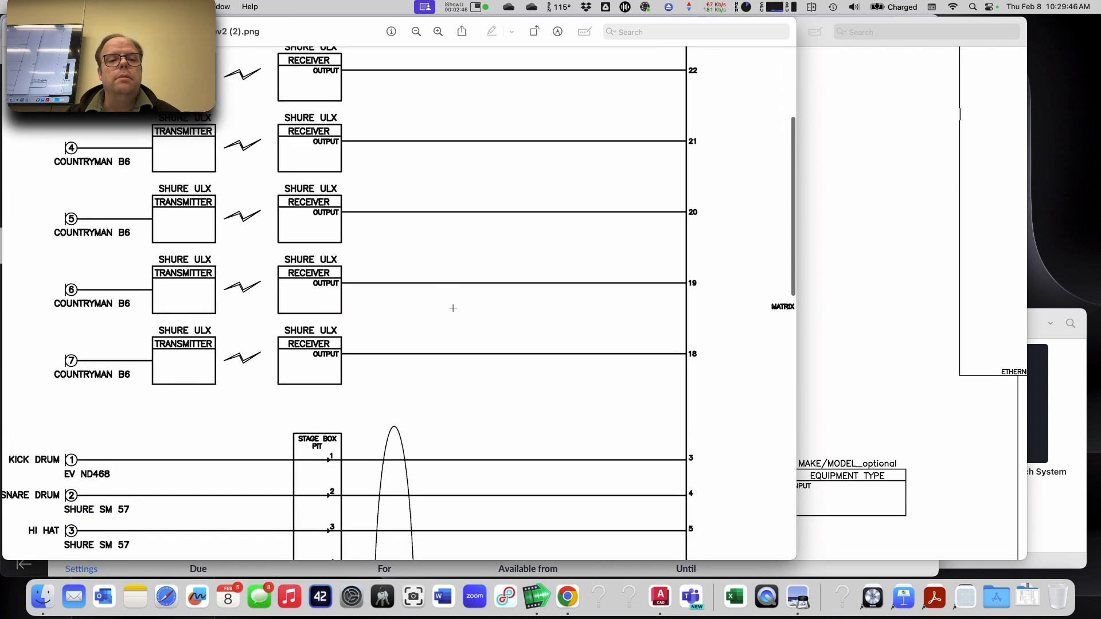
{"action": "scroll", "coordinate": [453, 308], "scroll_direction": "down", "scroll_amount": 9}
{"action": "scroll", "coordinate": [453, 308], "scroll_direction": "right", "scroll_amount": 2}
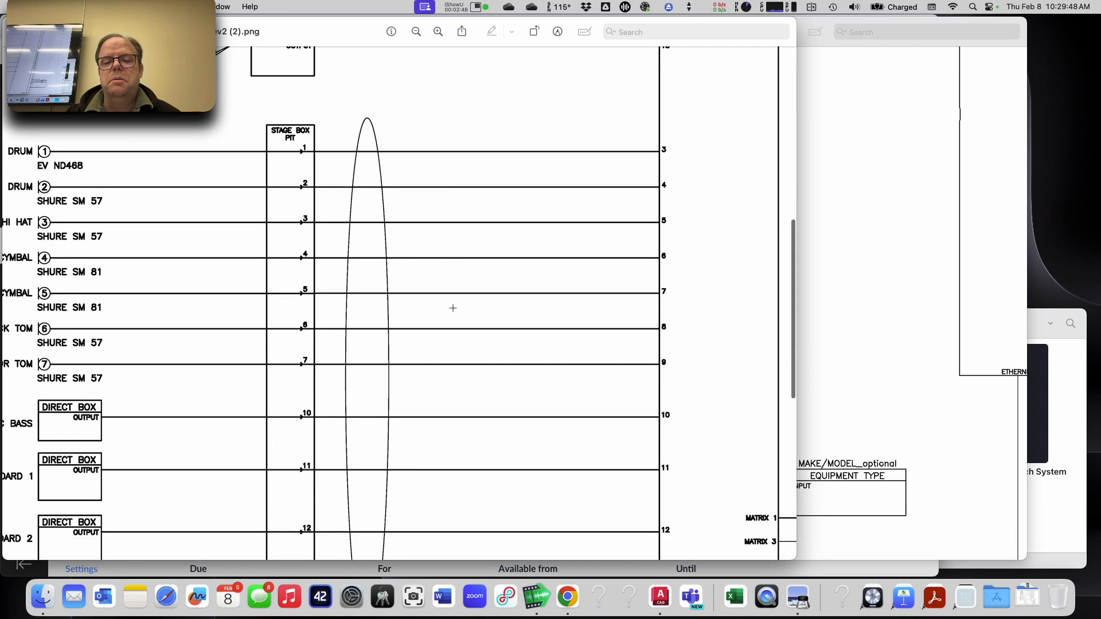
{"action": "scroll", "coordinate": [453, 308], "scroll_direction": "down", "scroll_amount": 6}
{"action": "scroll", "coordinate": [453, 308], "scroll_direction": "left", "scroll_amount": 4}
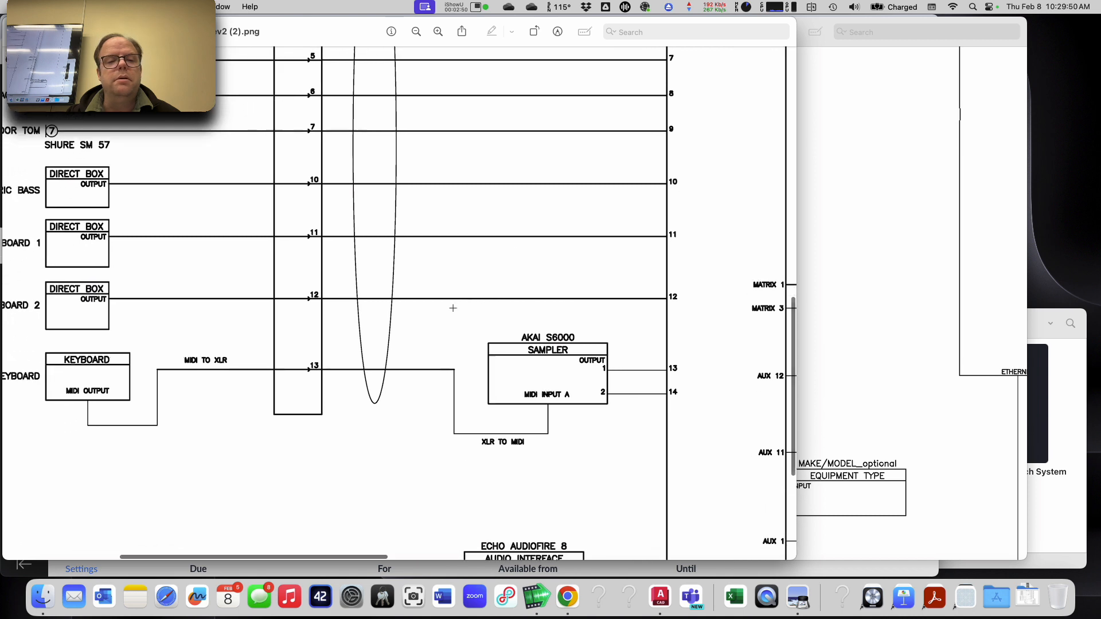
{"action": "scroll", "coordinate": [453, 308], "scroll_direction": "down", "scroll_amount": 5}
{"action": "scroll", "coordinate": [453, 308], "scroll_direction": "right", "scroll_amount": 5}
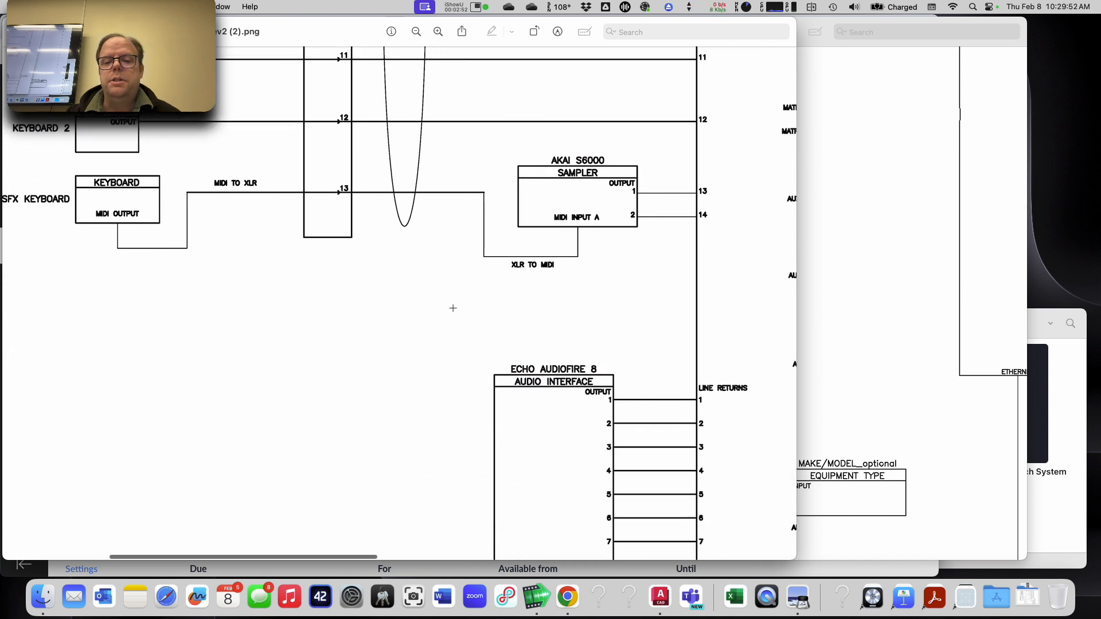
- Examine the line returns and aux feeds, and the special, monitor, front fill, under-balcony, center cluster and proscenium loudspeaker circuits
{"action": "scroll", "coordinate": [453, 308], "scroll_direction": "right", "scroll_amount": 14}
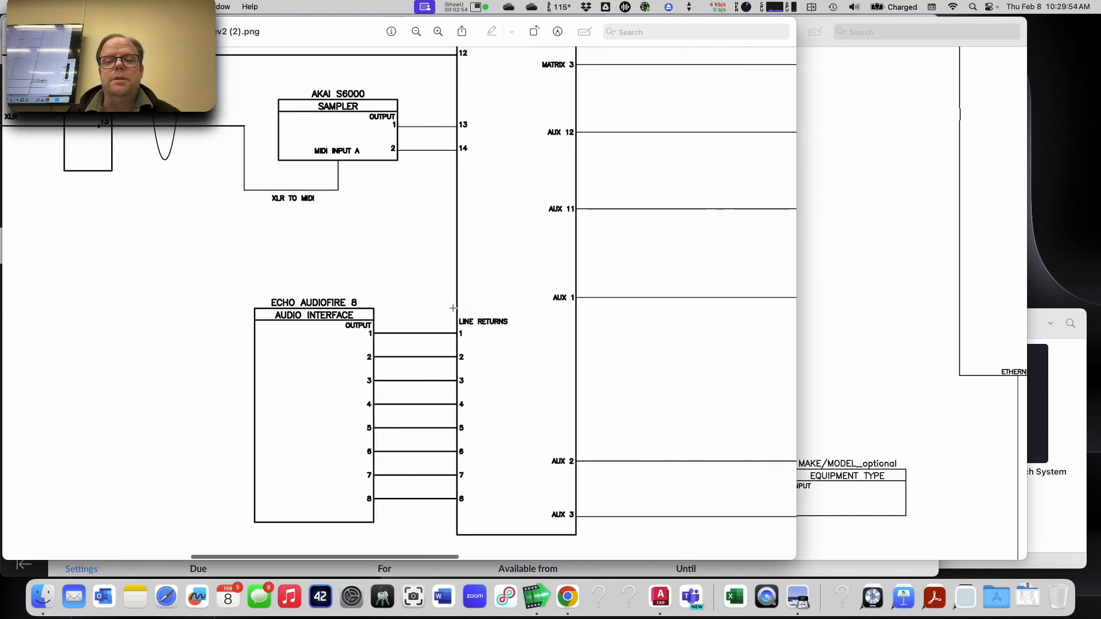
{"action": "scroll", "coordinate": [453, 308], "scroll_direction": "up", "scroll_amount": 1}
{"action": "scroll", "coordinate": [454, 308], "scroll_direction": "right", "scroll_amount": 8}
{"action": "scroll", "coordinate": [453, 308], "scroll_direction": "up", "scroll_amount": 1}
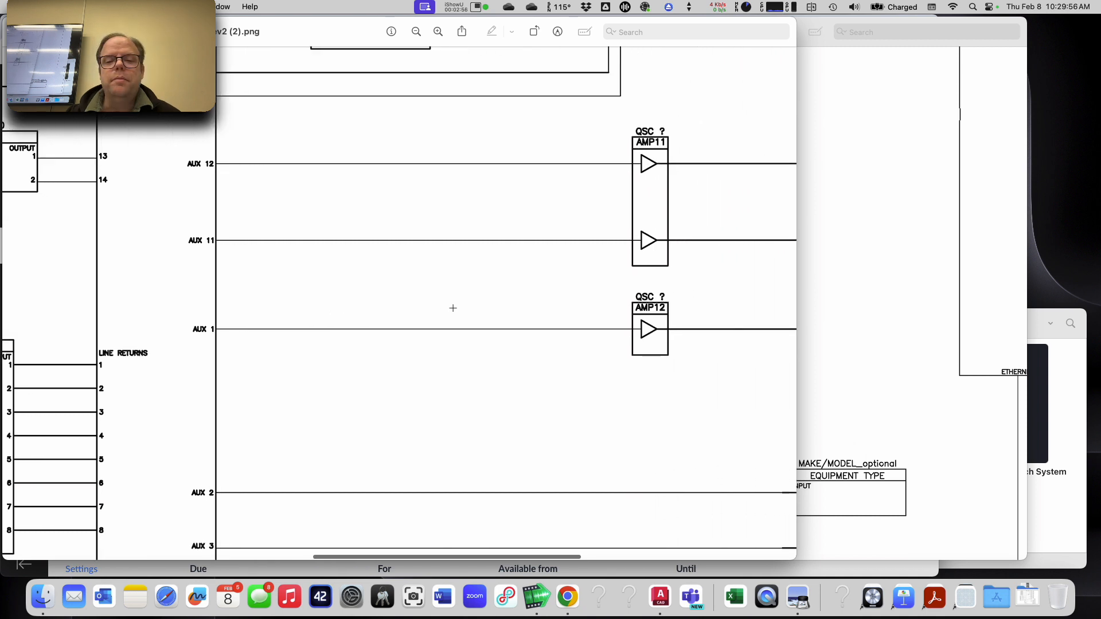
{"action": "scroll", "coordinate": [453, 308], "scroll_direction": "right", "scroll_amount": 4}
{"action": "scroll", "coordinate": [453, 308], "scroll_direction": "down", "scroll_amount": 1}
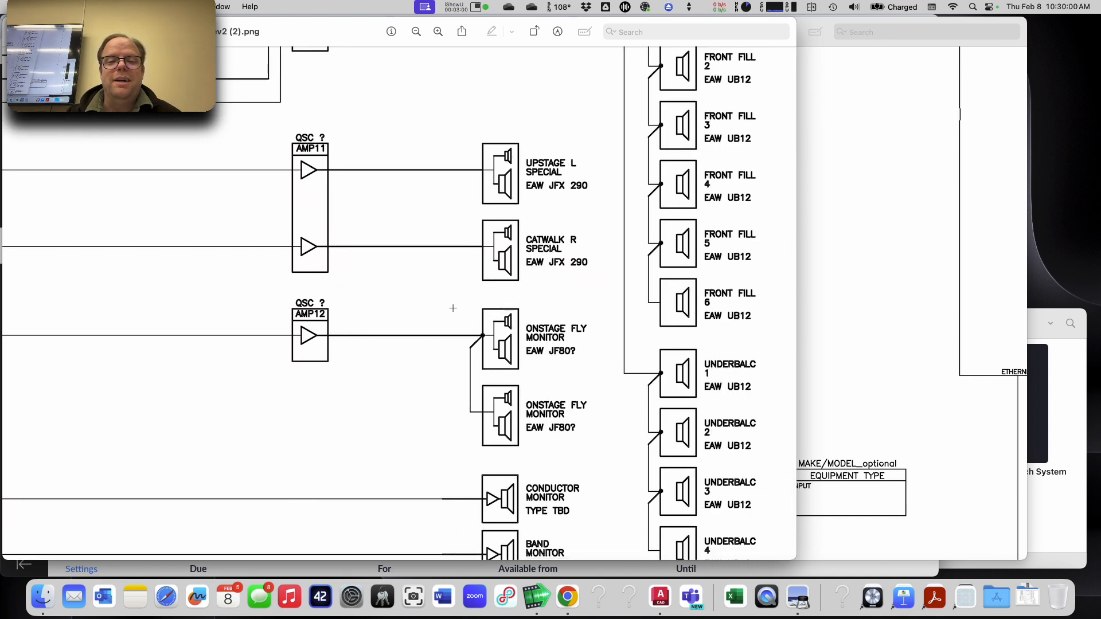
{"action": "scroll", "coordinate": [453, 308], "scroll_direction": "up", "scroll_amount": 4}
{"action": "scroll", "coordinate": [453, 308], "scroll_direction": "right", "scroll_amount": 1}
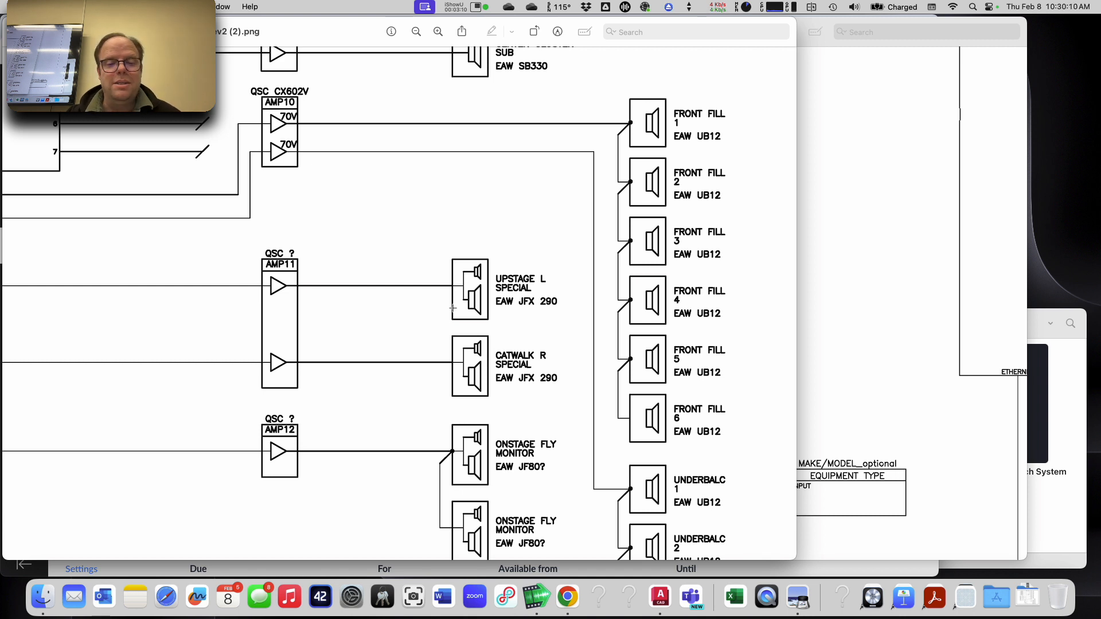
{"action": "scroll", "coordinate": [453, 308], "scroll_direction": "up", "scroll_amount": 3}
{"action": "scroll", "coordinate": [453, 308], "scroll_direction": "down", "scroll_amount": 3}
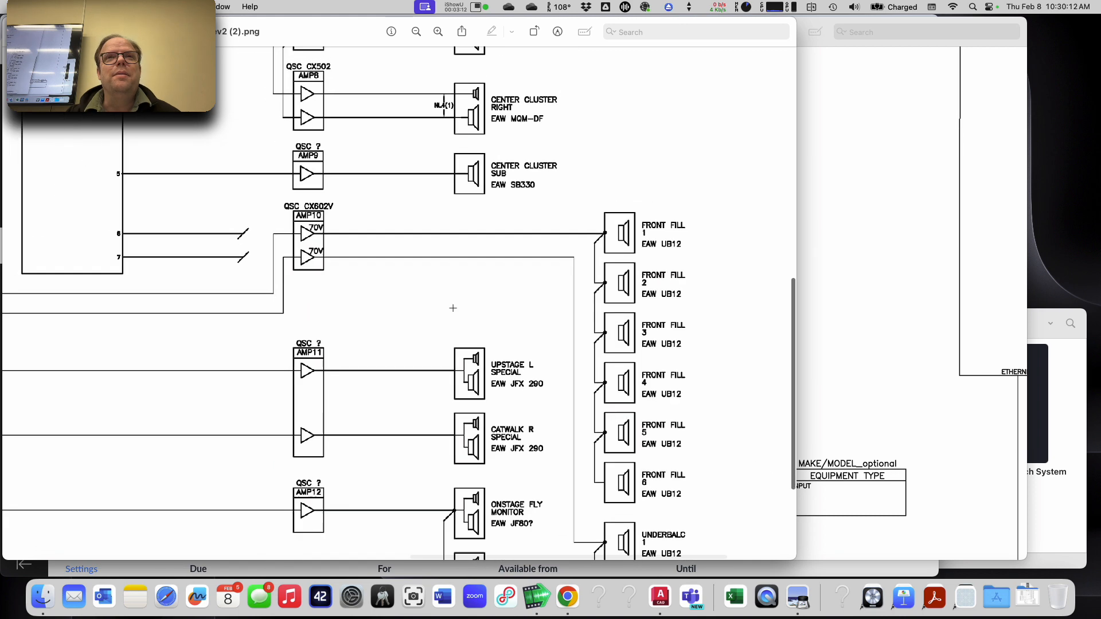
{"action": "scroll", "coordinate": [453, 308], "scroll_direction": "up", "scroll_amount": 10}
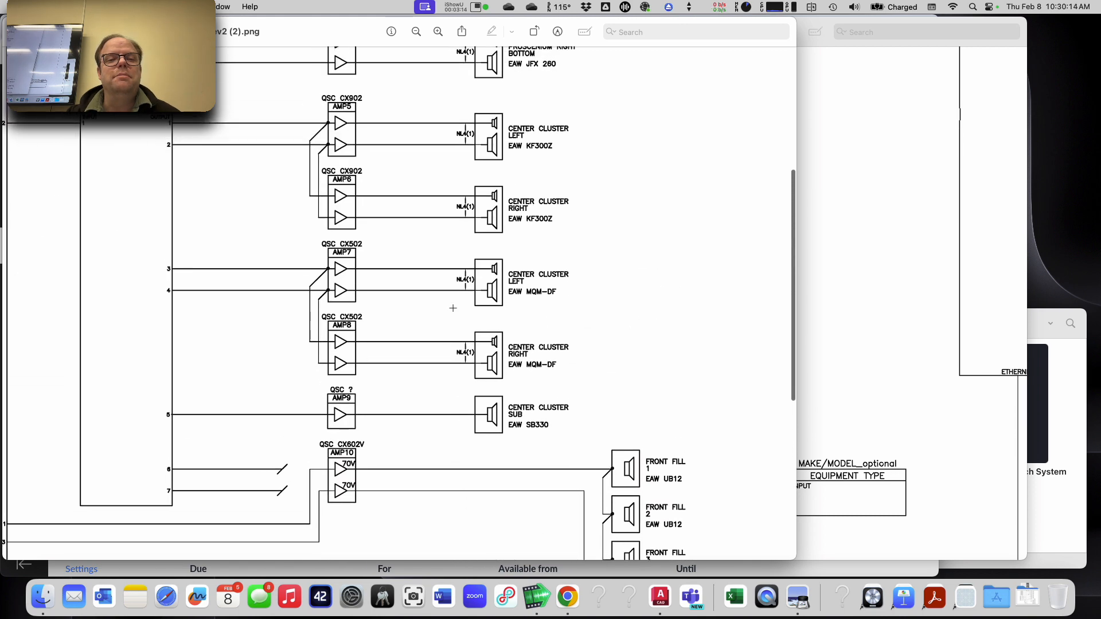
{"action": "scroll", "coordinate": [453, 308], "scroll_direction": "up", "scroll_amount": 6}
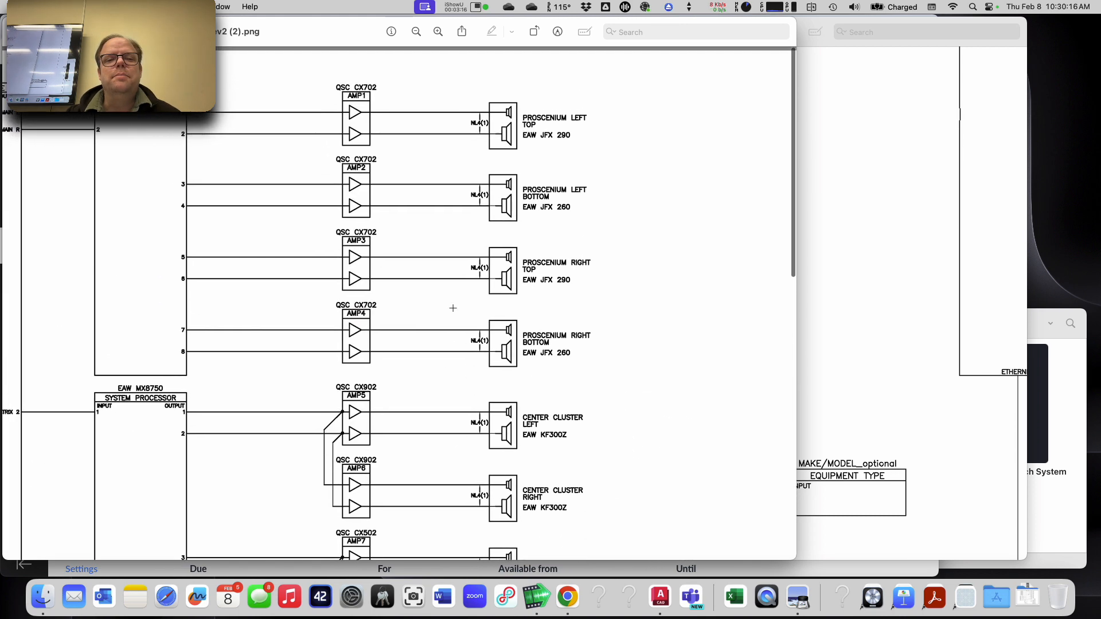
- Examine the wireless receiver inputs, console outputs, system processors and amplifier feeds, finishing with the whole sound system diagram in view
{"action": "scroll", "coordinate": [453, 308], "scroll_direction": "left", "scroll_amount": 2}
{"action": "scroll", "coordinate": [453, 309], "scroll_direction": "left", "scroll_amount": 8}
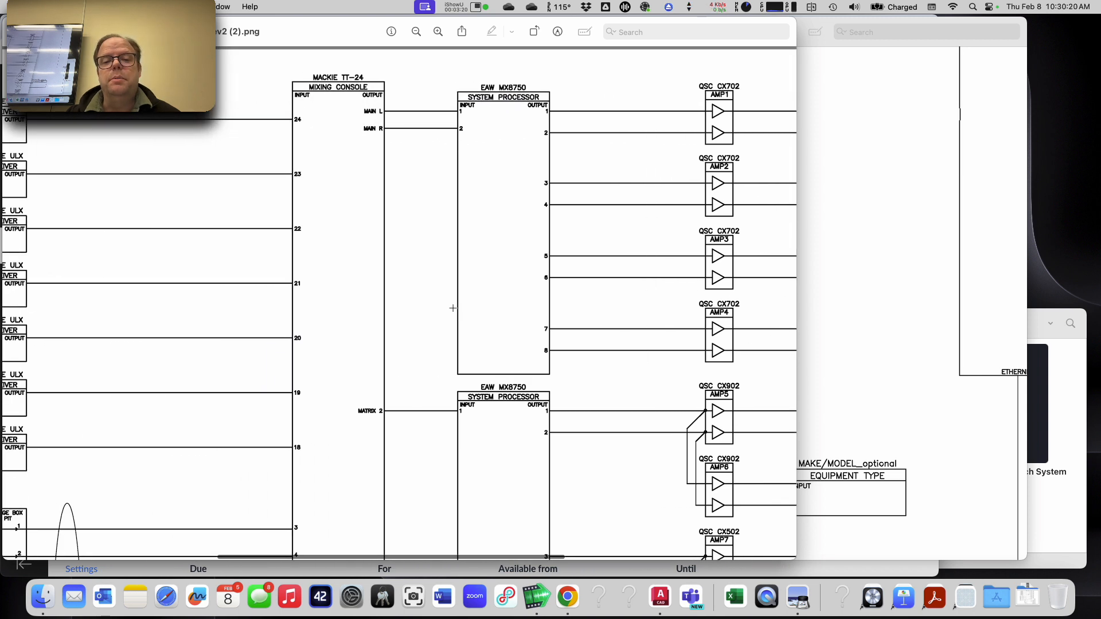
{"action": "scroll", "coordinate": [453, 308], "scroll_direction": "down", "scroll_amount": 6}
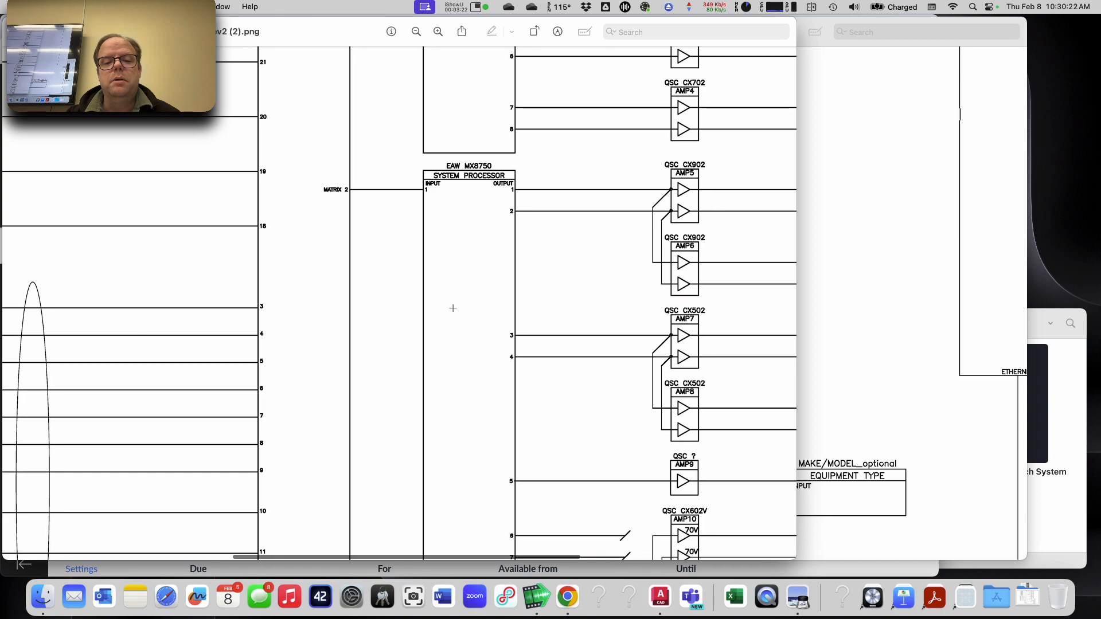
{"action": "scroll", "coordinate": [454, 308], "scroll_direction": "up", "scroll_amount": 3}
{"action": "scroll", "coordinate": [453, 308], "scroll_direction": "down", "scroll_amount": 10}
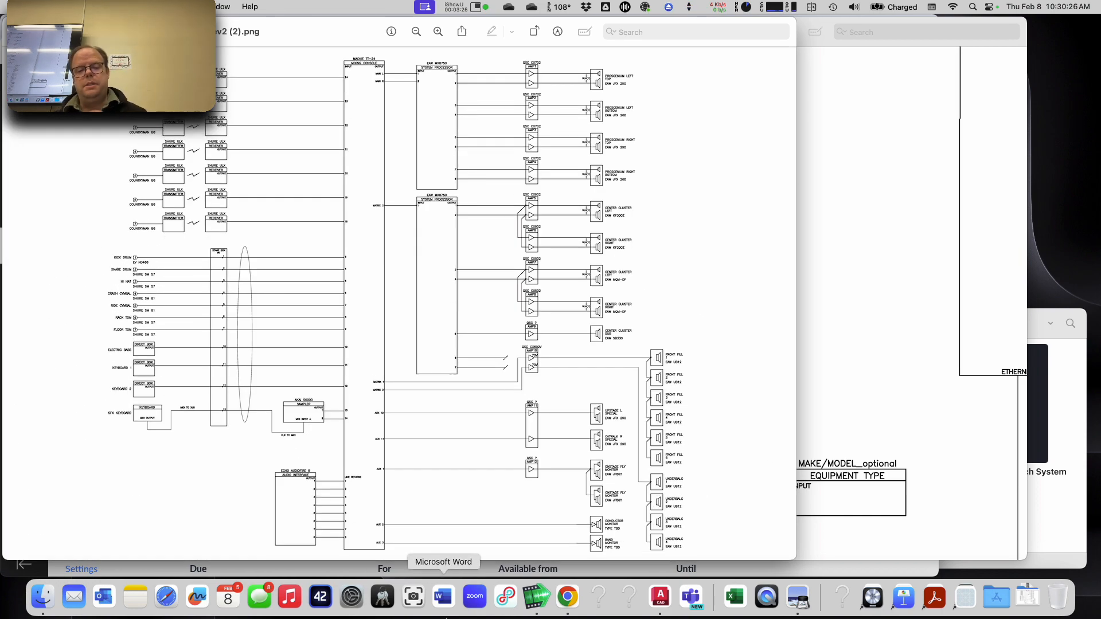
- Switch to AutoCAD 2024 and create a new drawing from the acad.dwt template
{"action": "left_click", "coordinate": [661, 598]}
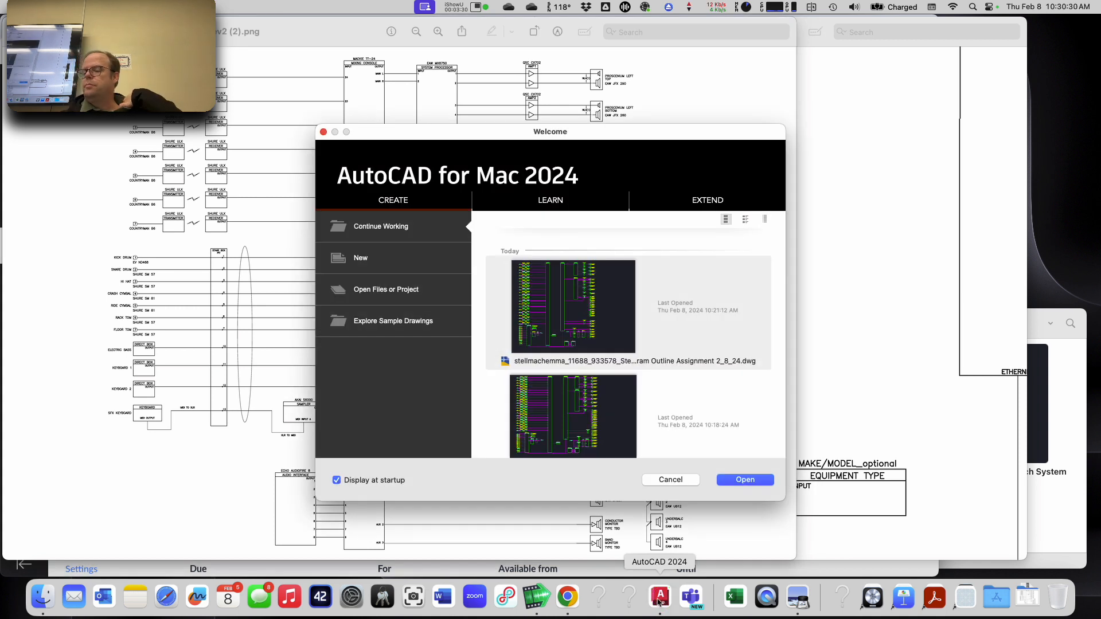
{"action": "left_click", "coordinate": [377, 248]}
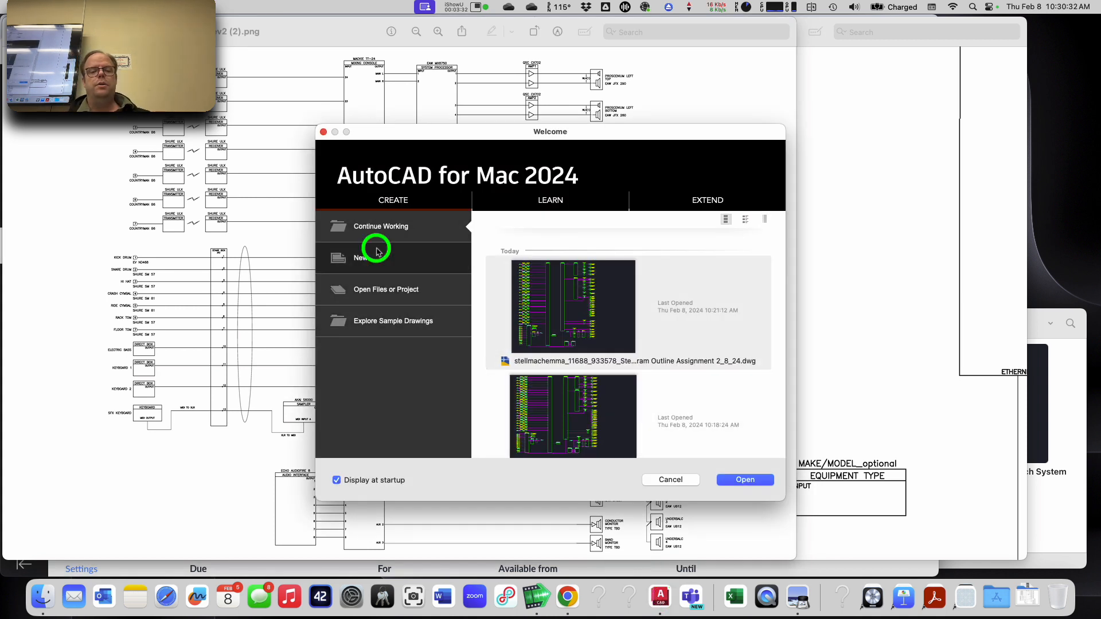
{"action": "left_click", "coordinate": [533, 310]}
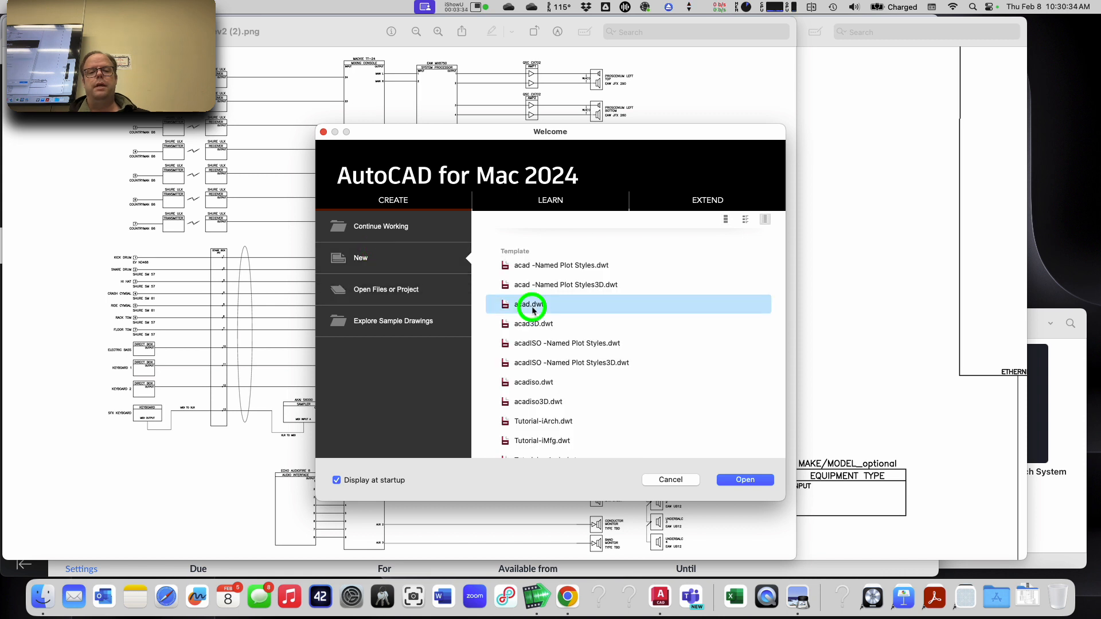
{"action": "left_click", "coordinate": [733, 482]}
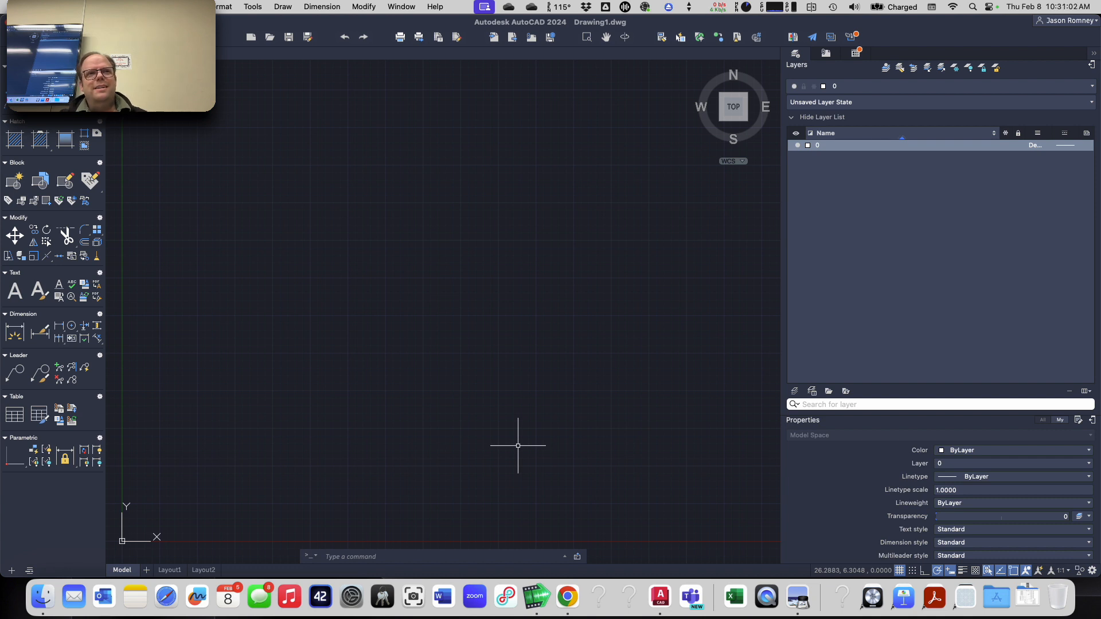
- Narrow the docked layer and property palettes to widen the drawing area
{"action": "left_click", "coordinate": [1001, 571]}
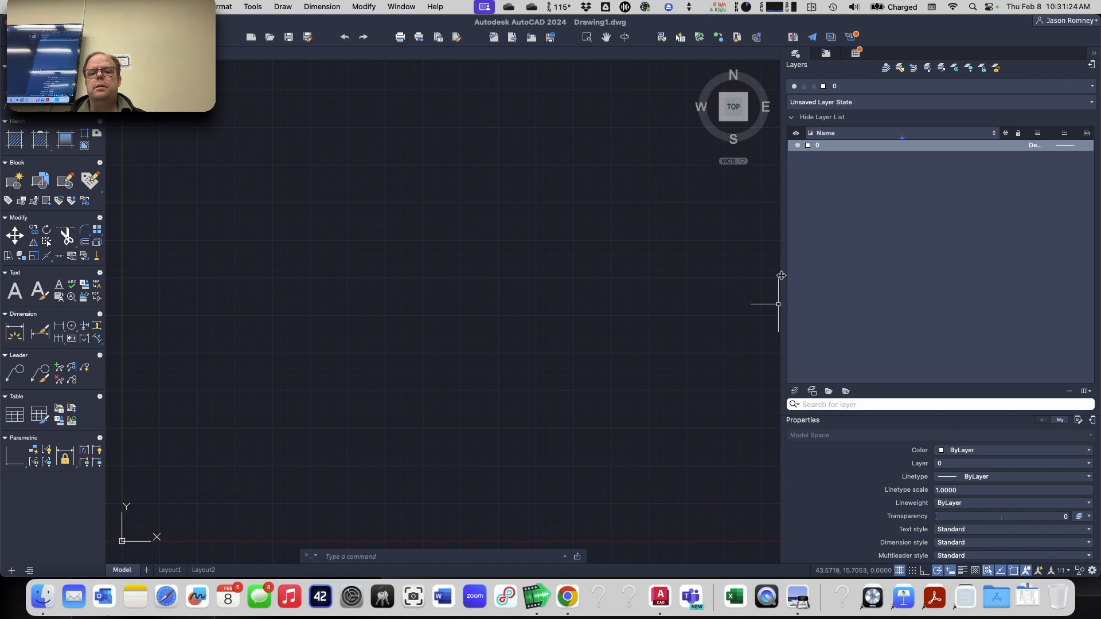
{"action": "left_click", "coordinate": [781, 276]}
{"action": "mouse_move", "coordinate": [781, 276]}
{"action": "left_mouse_down"}
{"action": "mouse_move", "coordinate": [936, 268]}
{"action": "mouse_move", "coordinate": [857, 273]}
{"action": "left_mouse_up"}
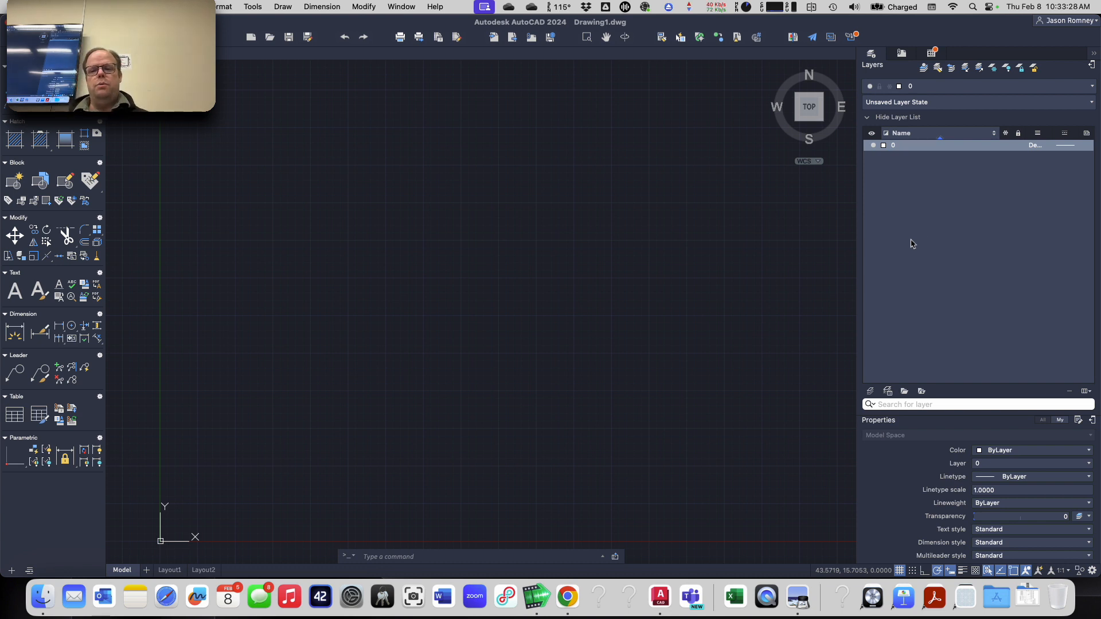
- Switch to the symbol sample image and the assignment page in Chrome, and review the required equipment, loudspeaker and amplifier symbols
{"action": "key", "text": "super+Tab"}
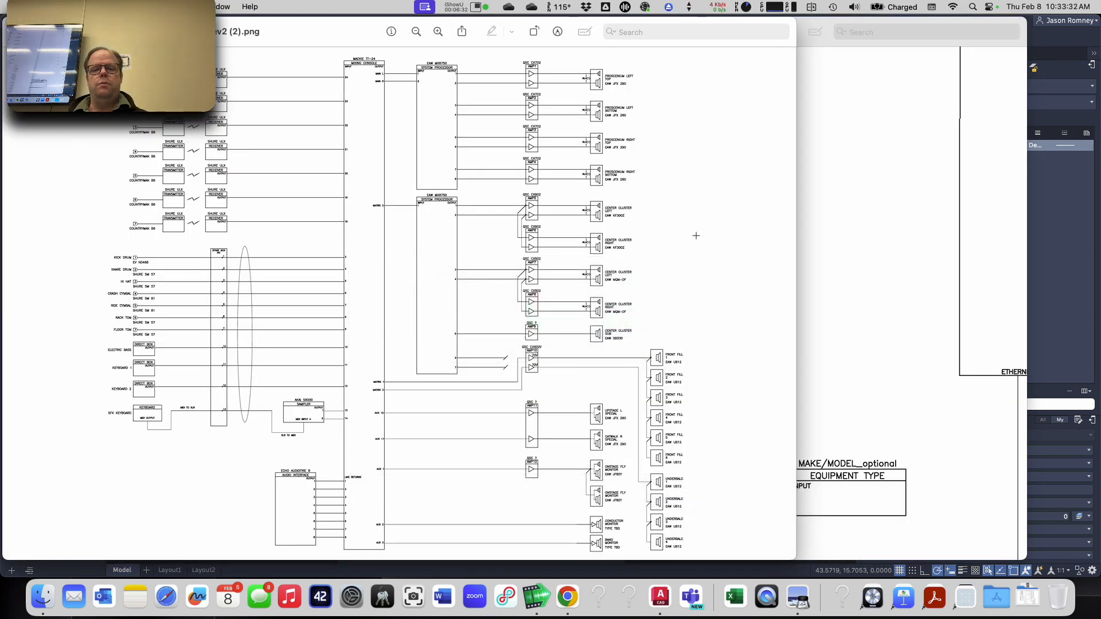
{"action": "left_click", "coordinate": [849, 232]}
{"action": "key", "text": "super+Tab"}
{"action": "key", "text": "super+Tab"}
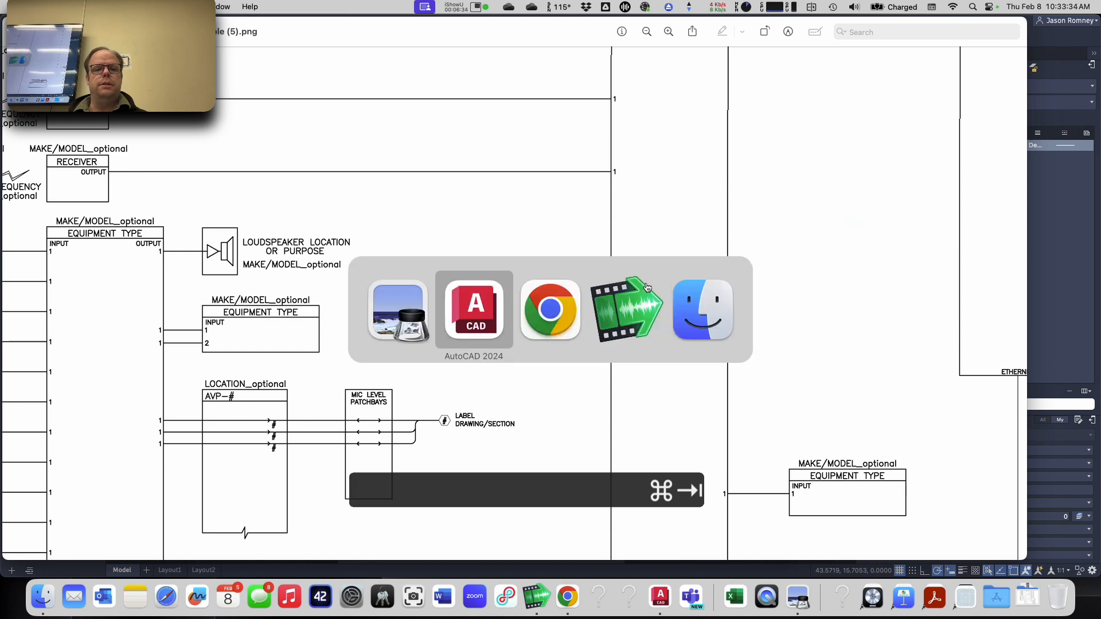
{"action": "scroll", "coordinate": [647, 287], "scroll_direction": "up", "scroll_amount": 10}
{"action": "scroll", "coordinate": [647, 287], "scroll_direction": "down", "scroll_amount": 4}
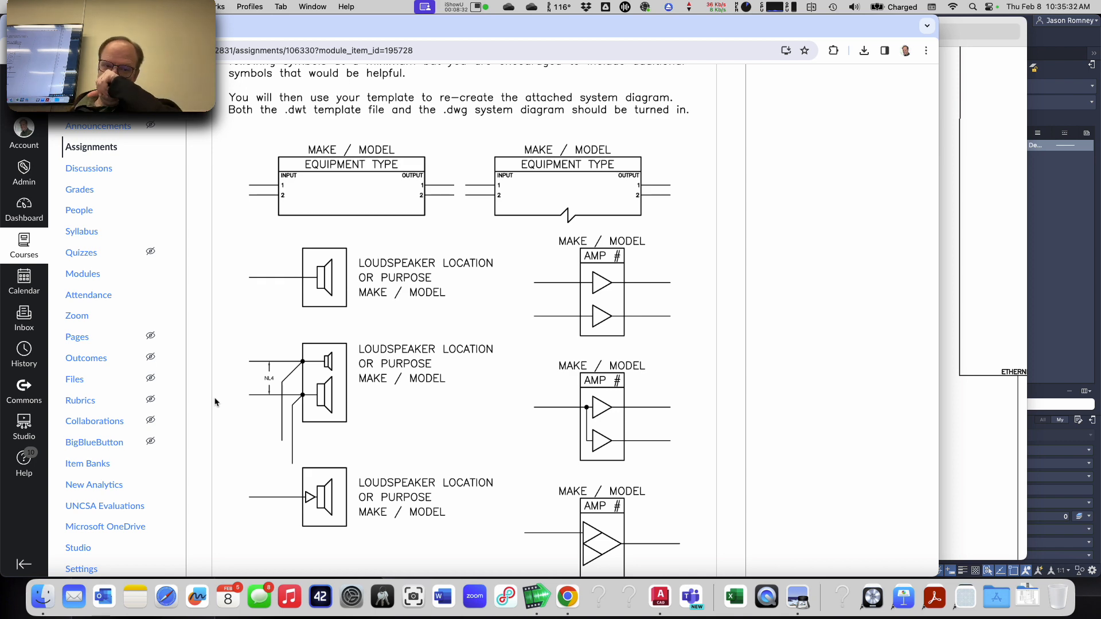
- Switch back to AutoCAD and add five new layers with default names to the drawing
{"action": "key", "text": "super+Tab"}
{"action": "key", "text": "super+Tab"}
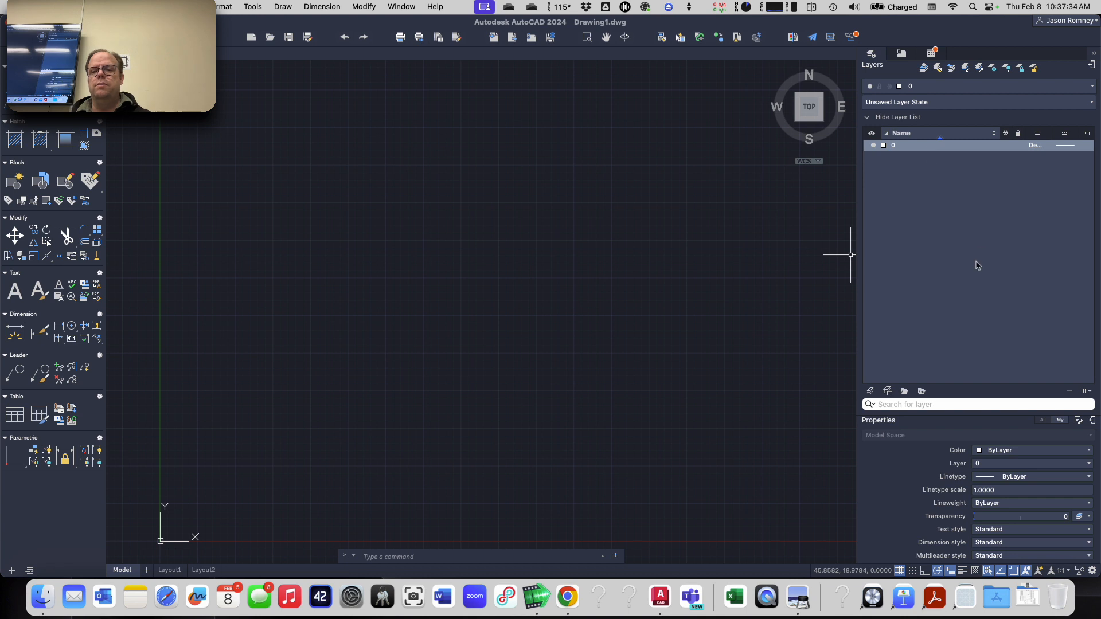
{"action": "left_click", "coordinate": [871, 392]}
{"action": "left_click", "coordinate": [871, 393]}
{"action": "left_click", "coordinate": [871, 392]}
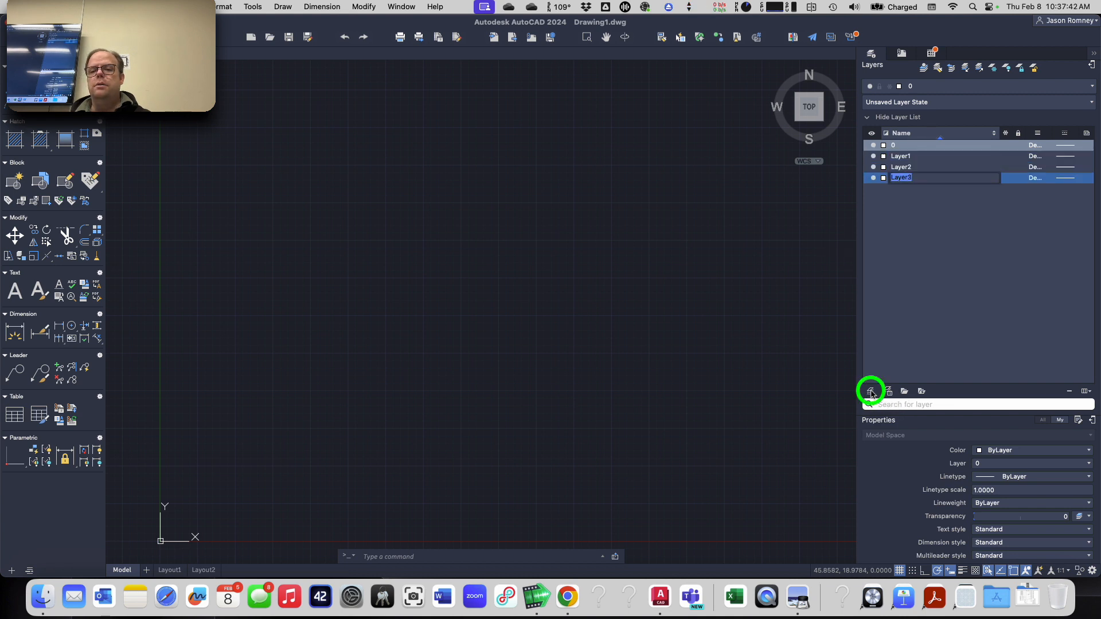
{"action": "left_click", "coordinate": [871, 392]}
{"action": "left_click", "coordinate": [871, 392]}
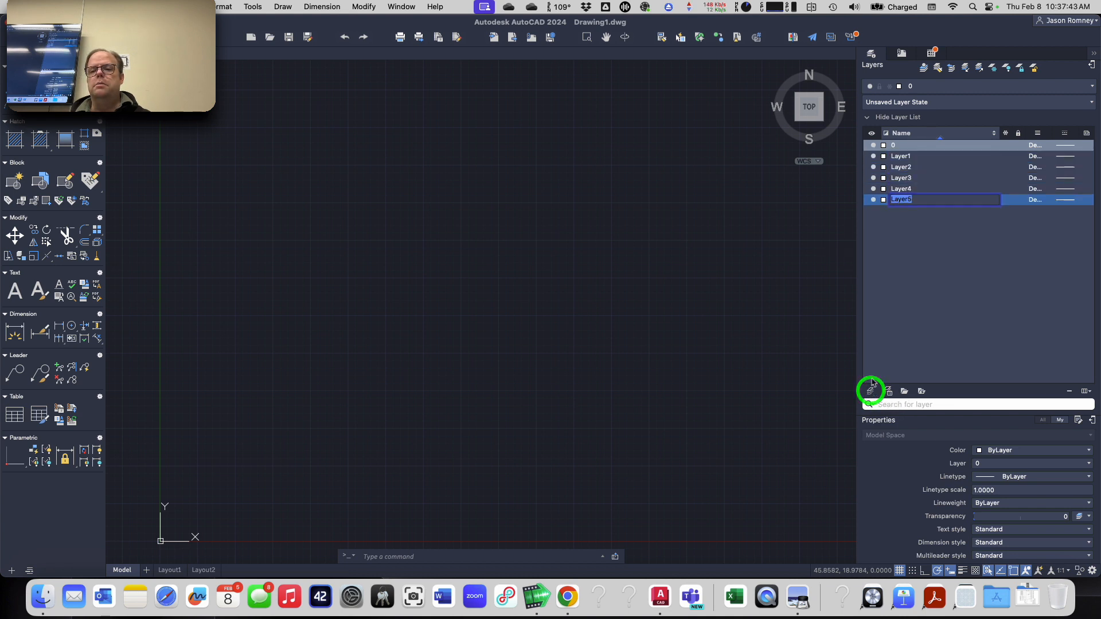
{"action": "left_click", "coordinate": [919, 302]}
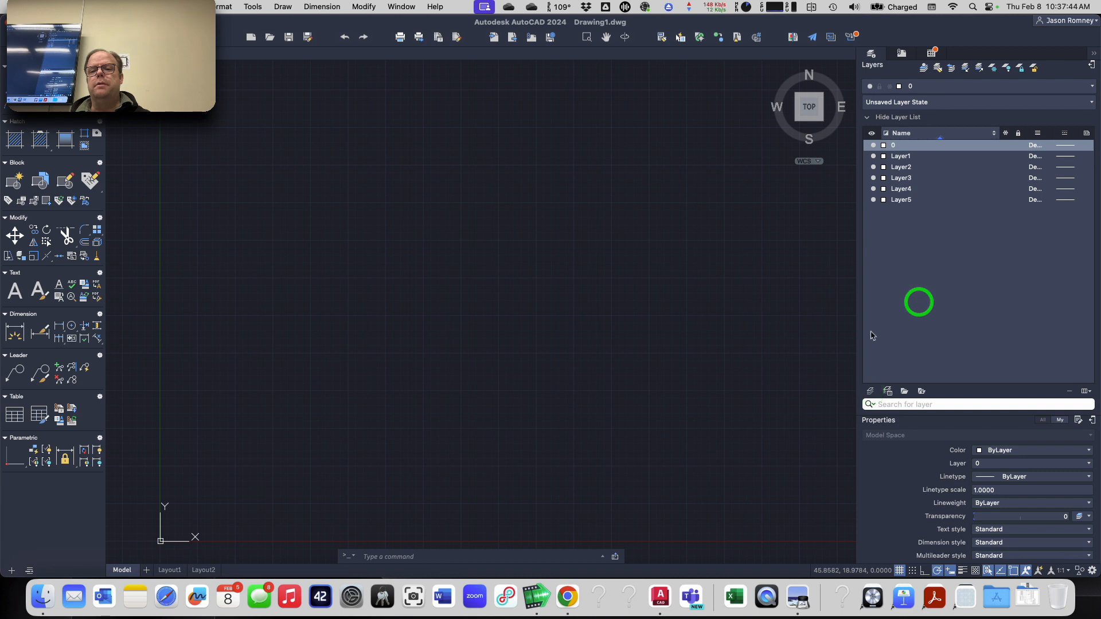
- Make Layer1 current under the new name Audio Connect JR and set its color to magenta
{"action": "left_click", "coordinate": [914, 158]}
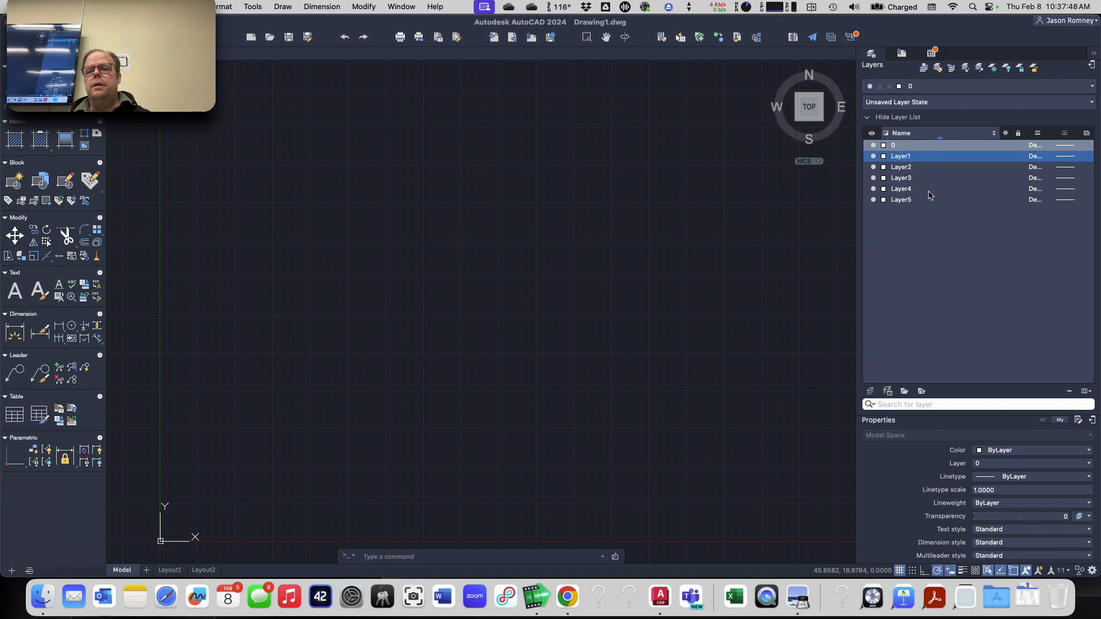
{"action": "double_click", "coordinate": [906, 159]}
{"action": "left_click", "coordinate": [906, 158]}
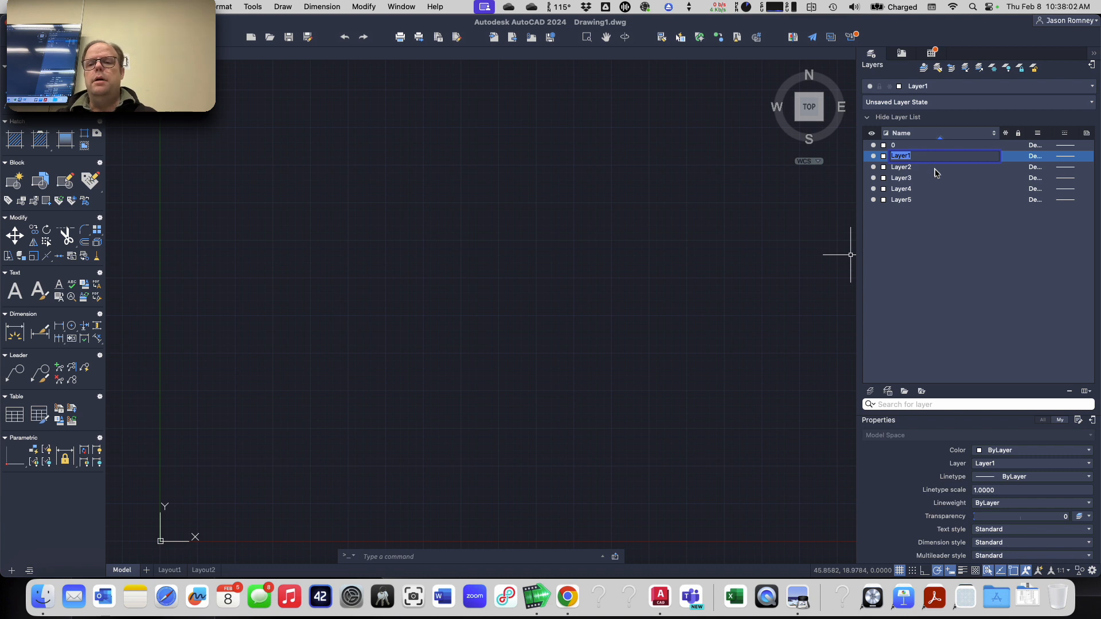
{"action": "type", "text": "J"}
{"action": "key", "text": "BackSpace"}
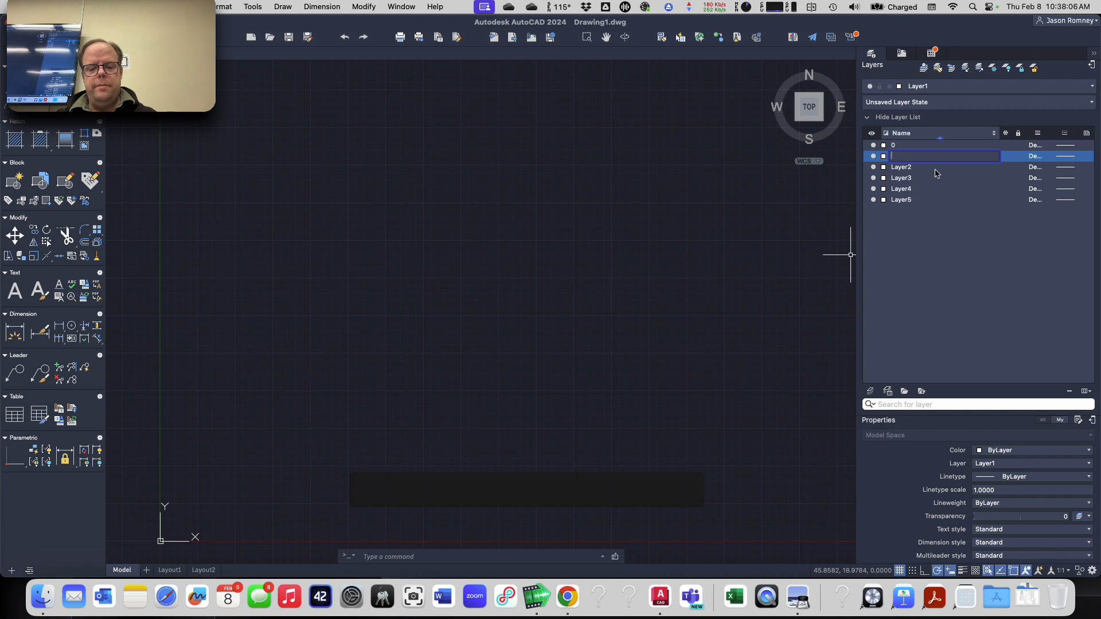
{"action": "type", "text": "A"}
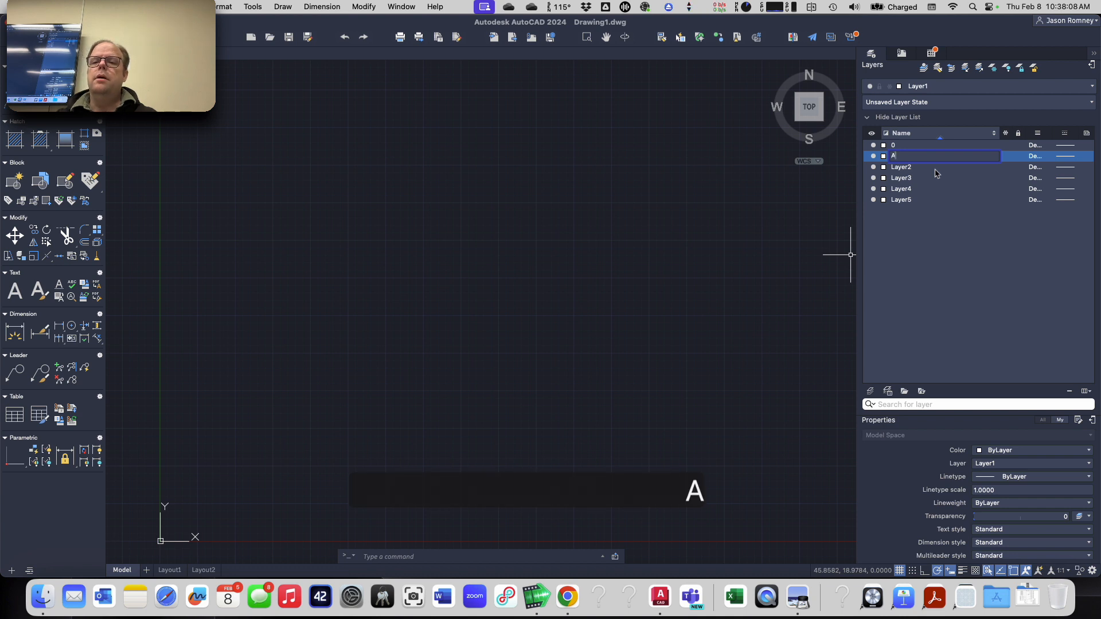
{"action": "type", "text": "udio"}
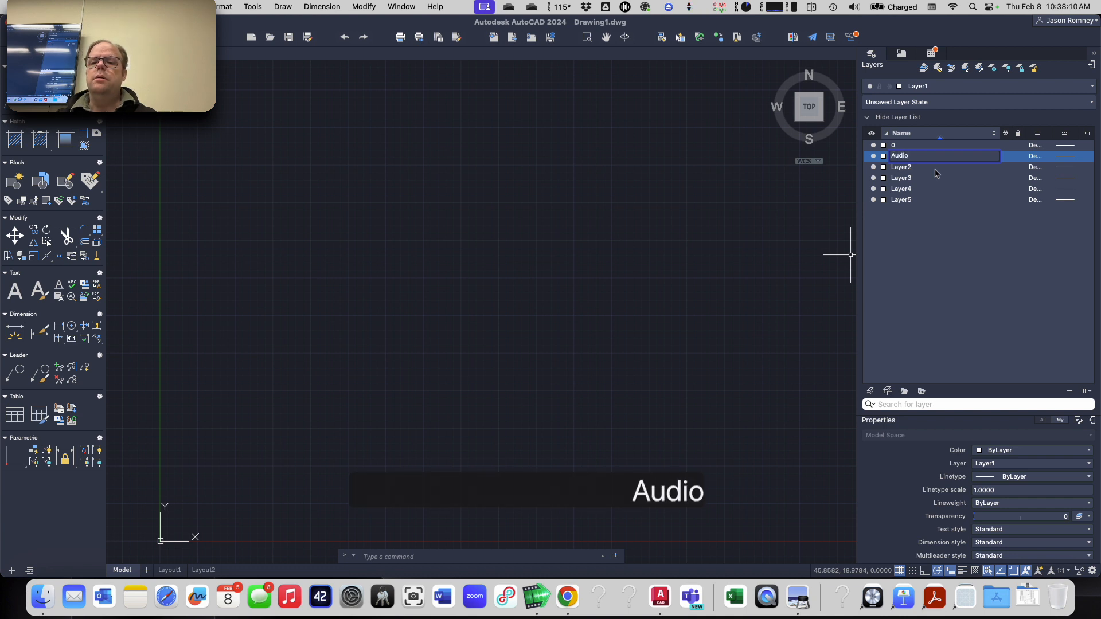
{"action": "type", "text": " Connect"}
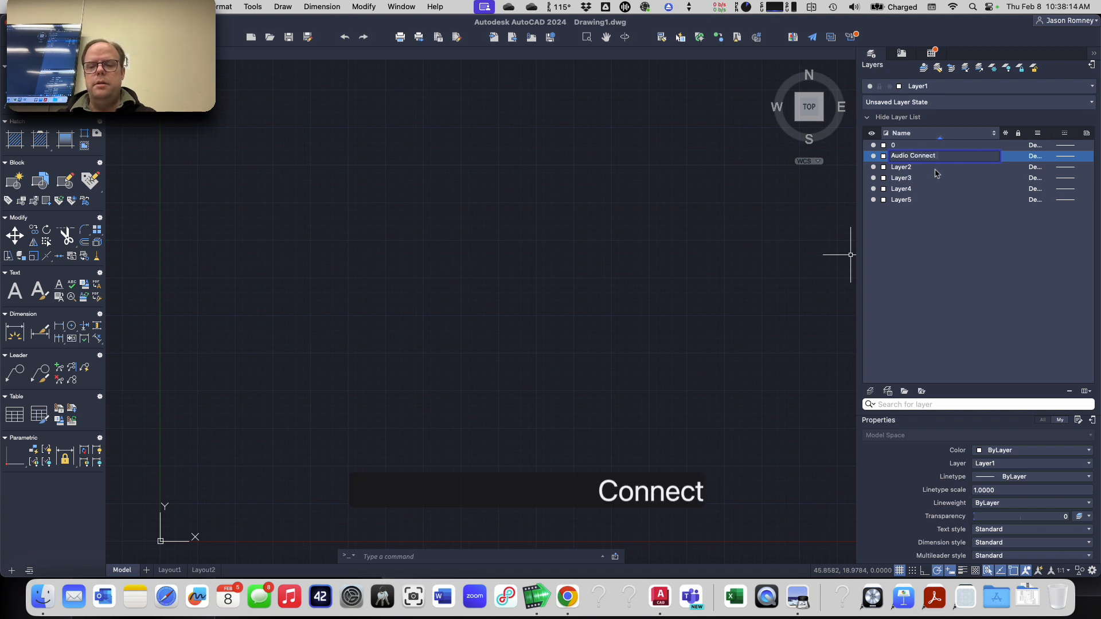
{"action": "type", "text": " JR"}
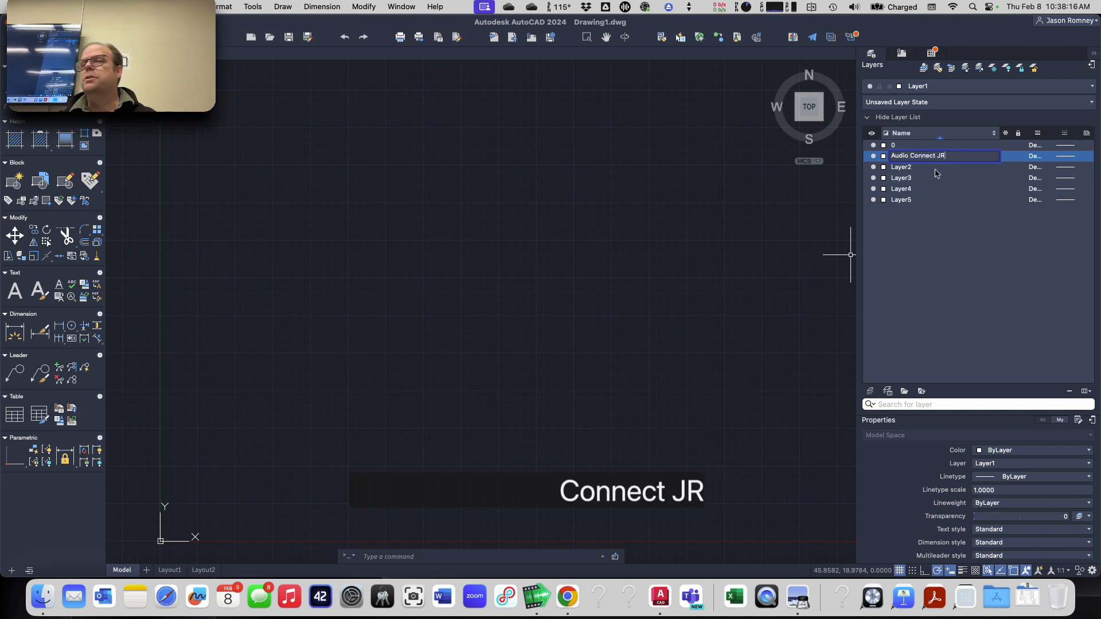
{"action": "key", "text": "Return"}
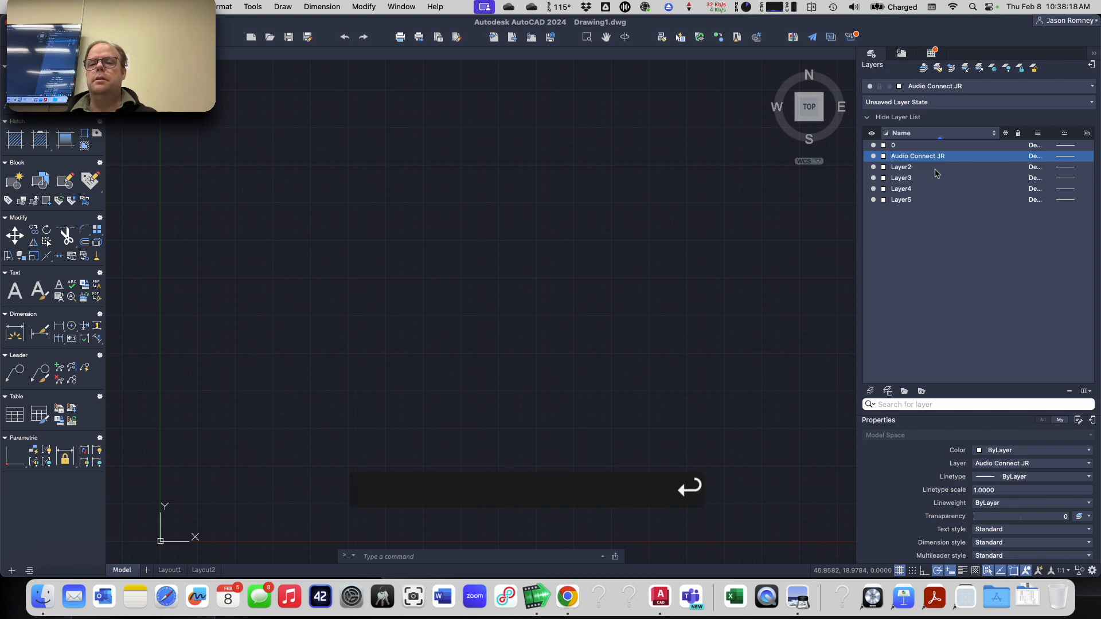
{"action": "left_click", "coordinate": [885, 156]}
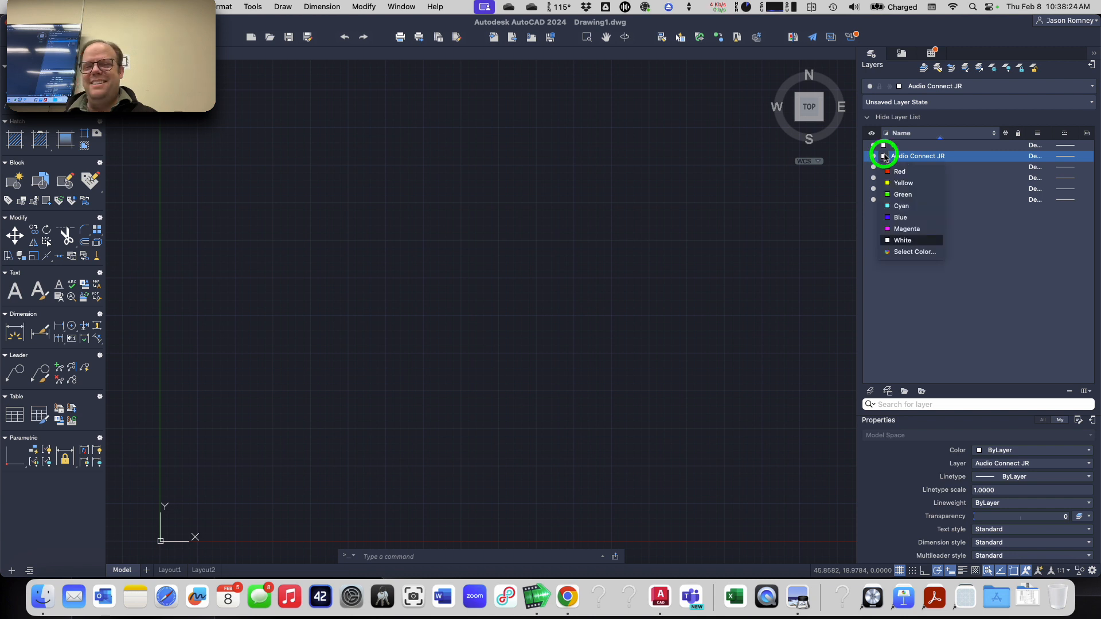
{"action": "left_click", "coordinate": [906, 230]}
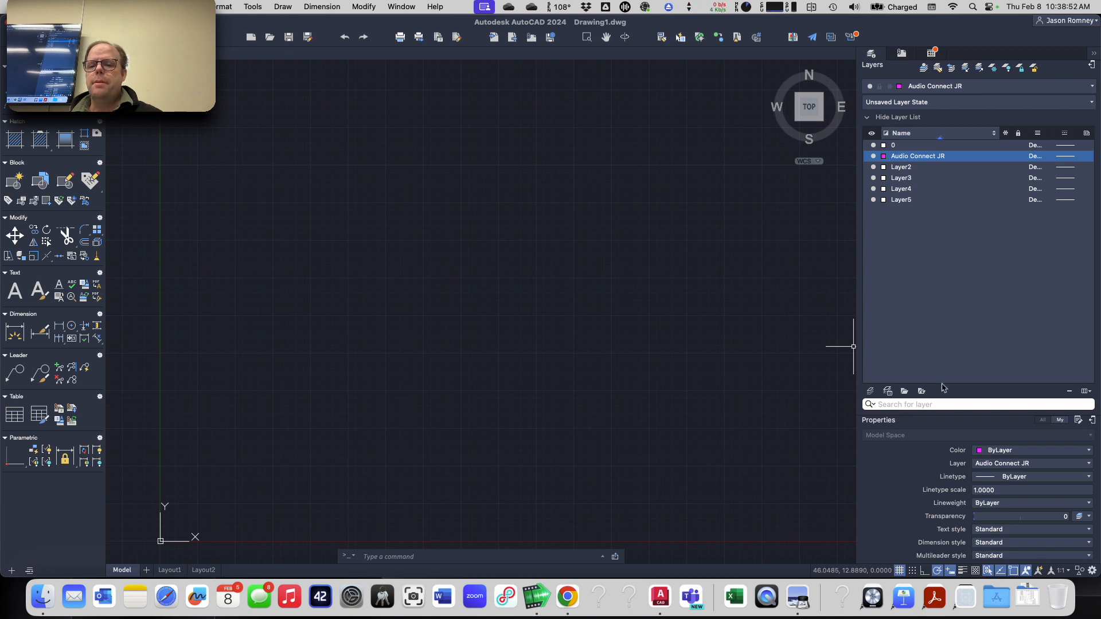
- Shorten the layer list to give the object properties more room
{"action": "left_click_drag", "start_coordinate": [957, 412], "coordinate": [950, 382]}
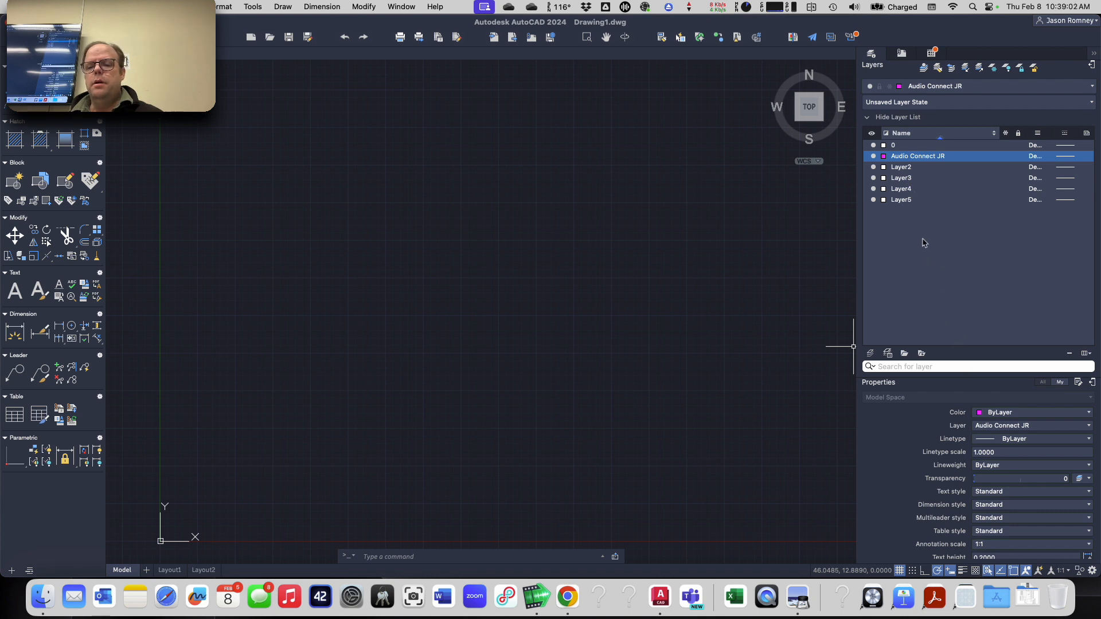
{"action": "left_click", "coordinate": [911, 201]}
{"action": "right_click", "coordinate": [930, 202]}
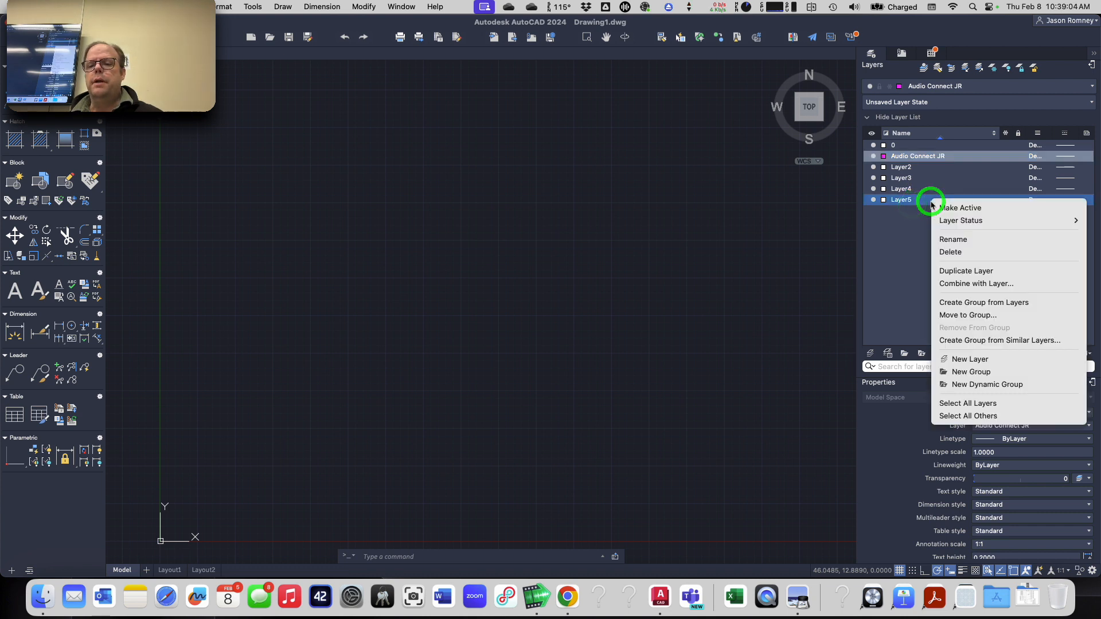
{"action": "left_click", "coordinate": [899, 252]}
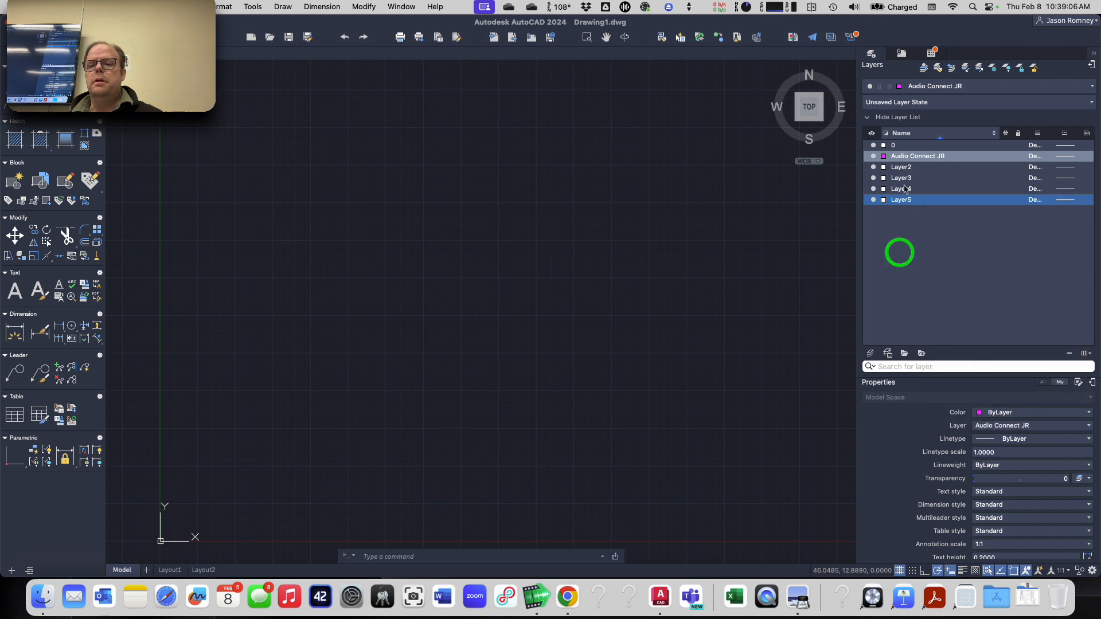
{"action": "left_click", "coordinate": [909, 157]}
{"action": "left_click", "coordinate": [968, 156]}
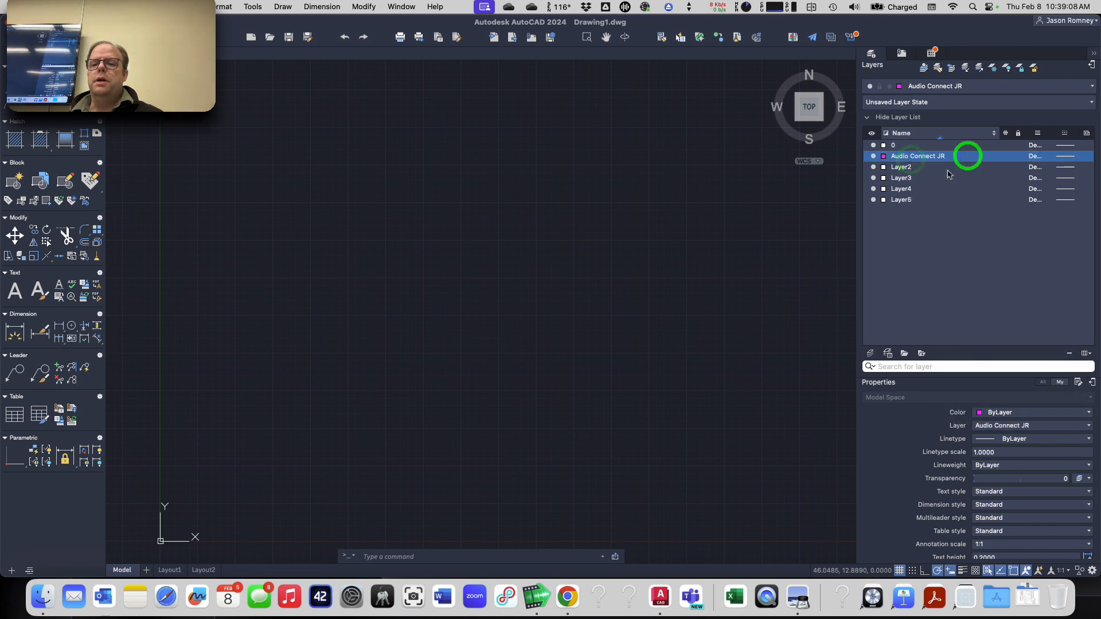
- Make Layer2 current under the new name Audio Big Text JR and set its color to yellow
{"action": "left_click", "coordinate": [912, 168]}
{"action": "double_click", "coordinate": [908, 169]}
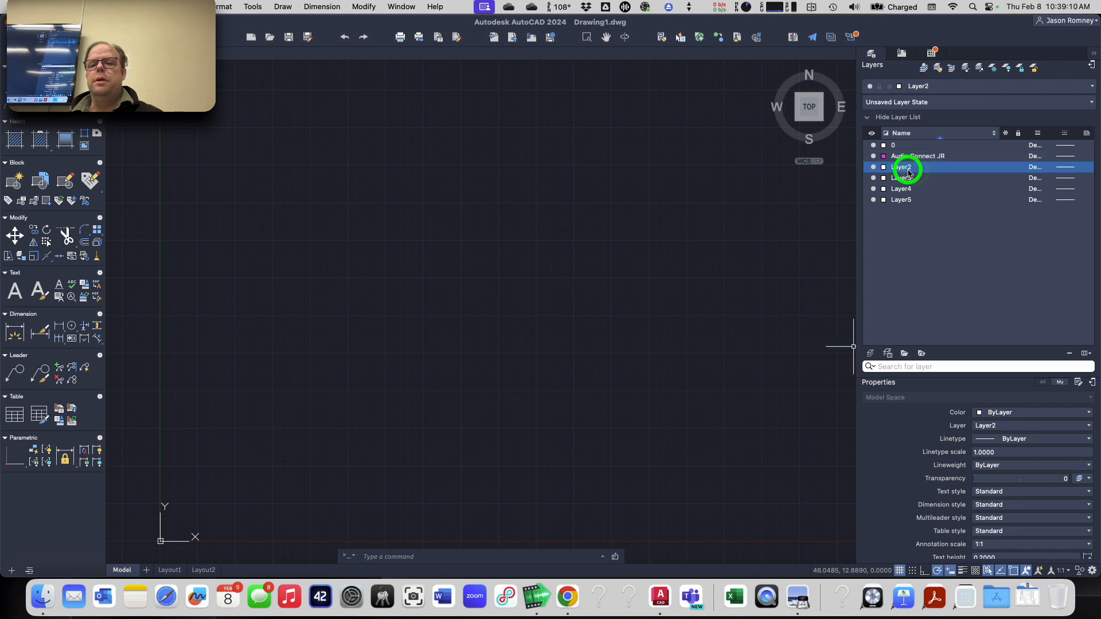
{"action": "left_click", "coordinate": [905, 168]}
{"action": "left_click", "coordinate": [904, 169]}
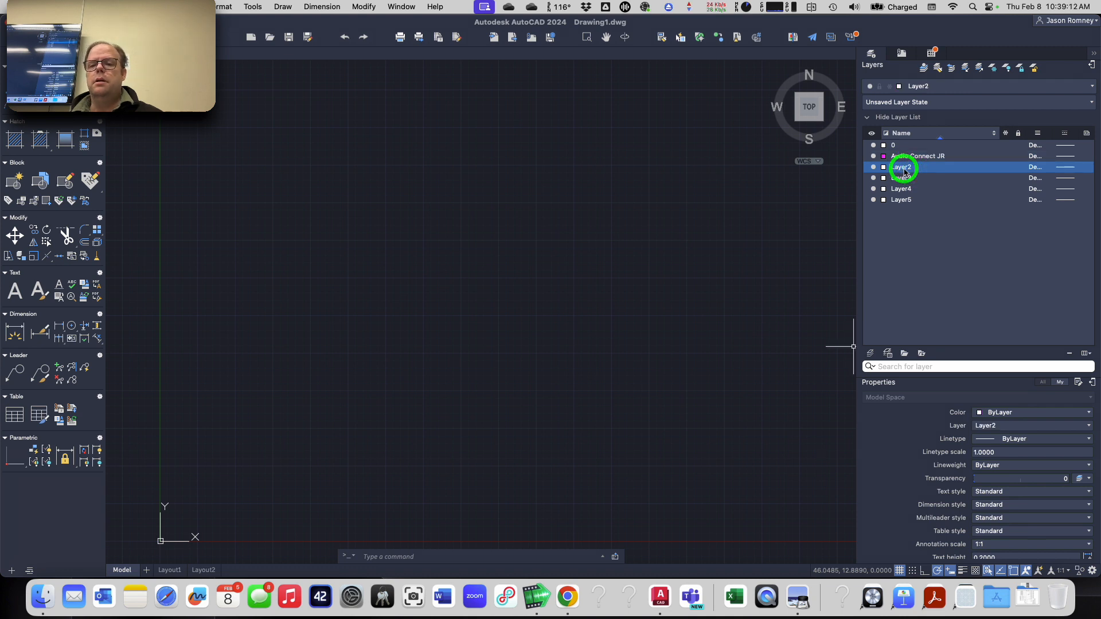
{"action": "left_click", "coordinate": [955, 281]}
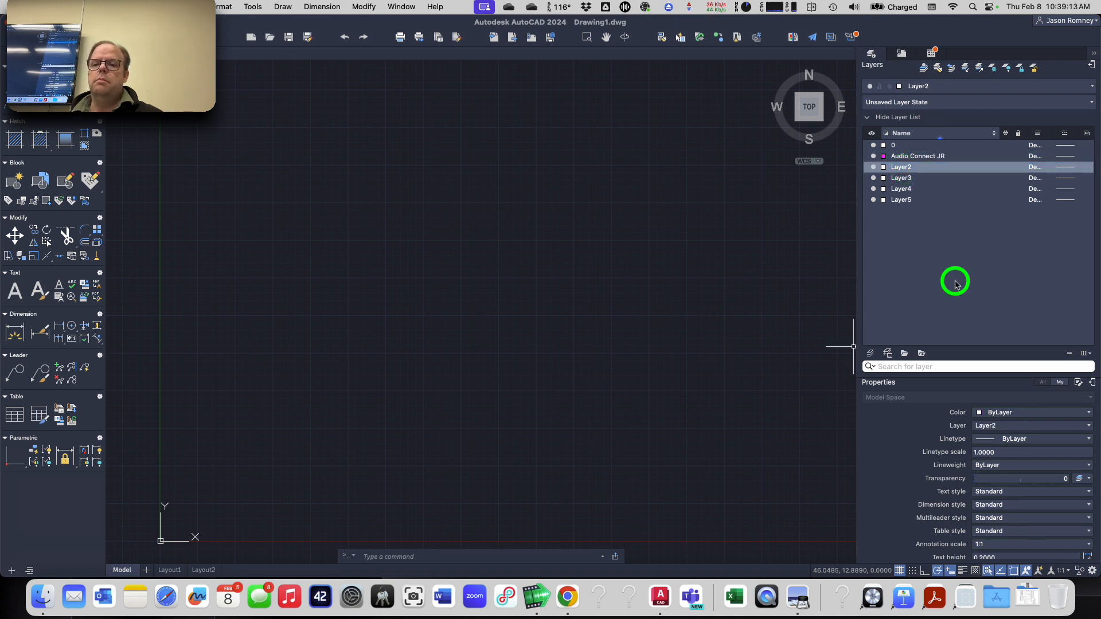
{"action": "left_click", "coordinate": [902, 168]}
{"action": "left_click", "coordinate": [903, 168]}
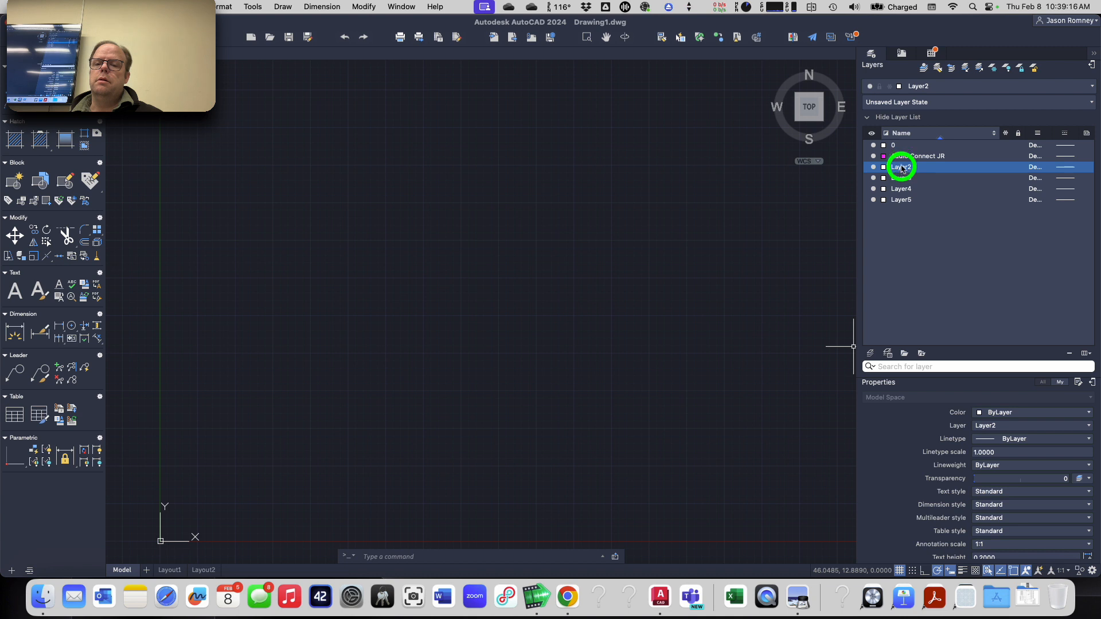
{"action": "left_click", "coordinate": [902, 167]}
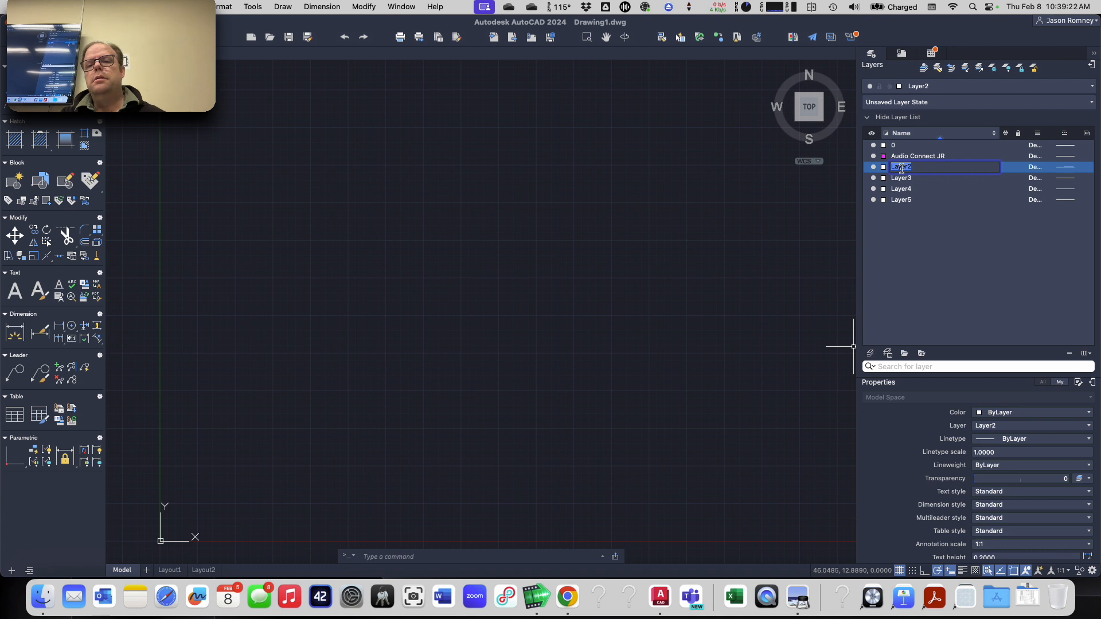
{"action": "type", "text": "Au"}
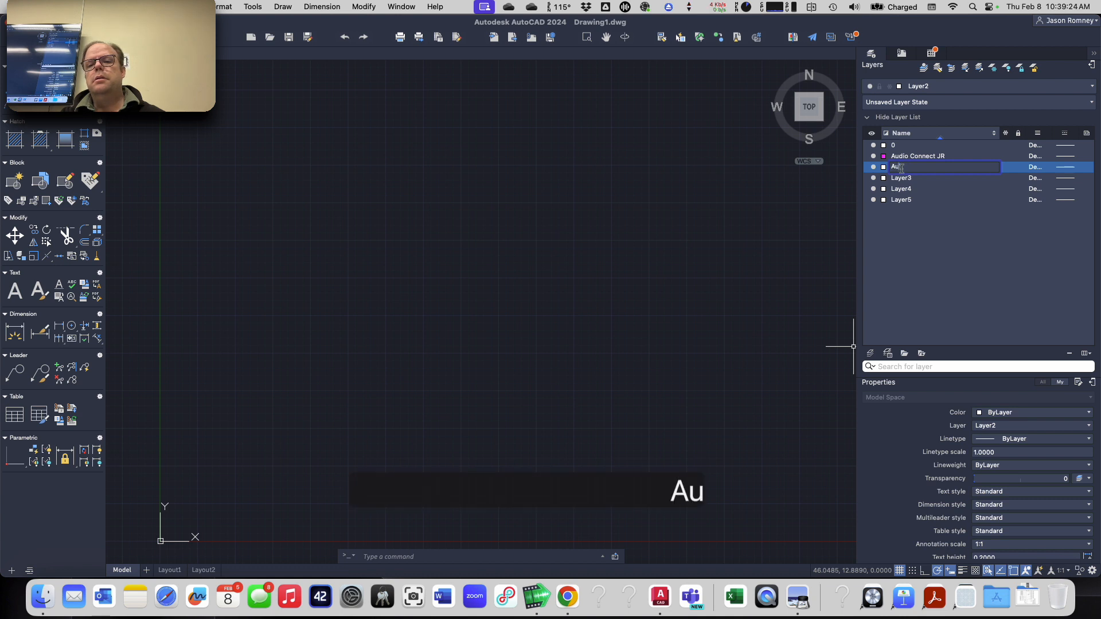
{"action": "type", "text": "dio Big "}
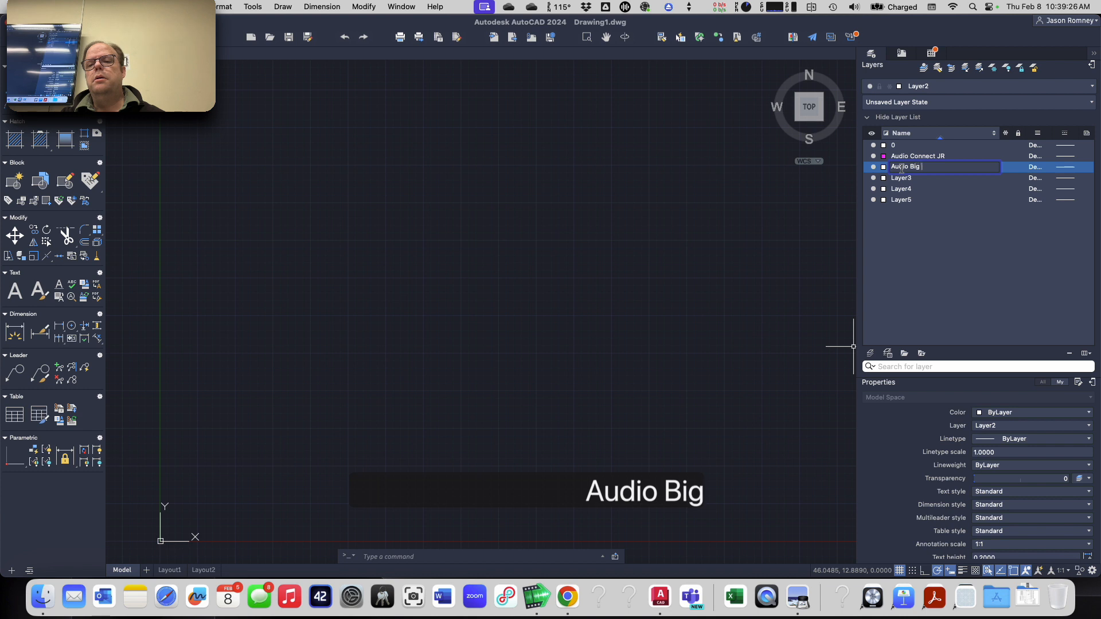
{"action": "type", "text": "Text JR"}
{"action": "key", "text": "Return"}
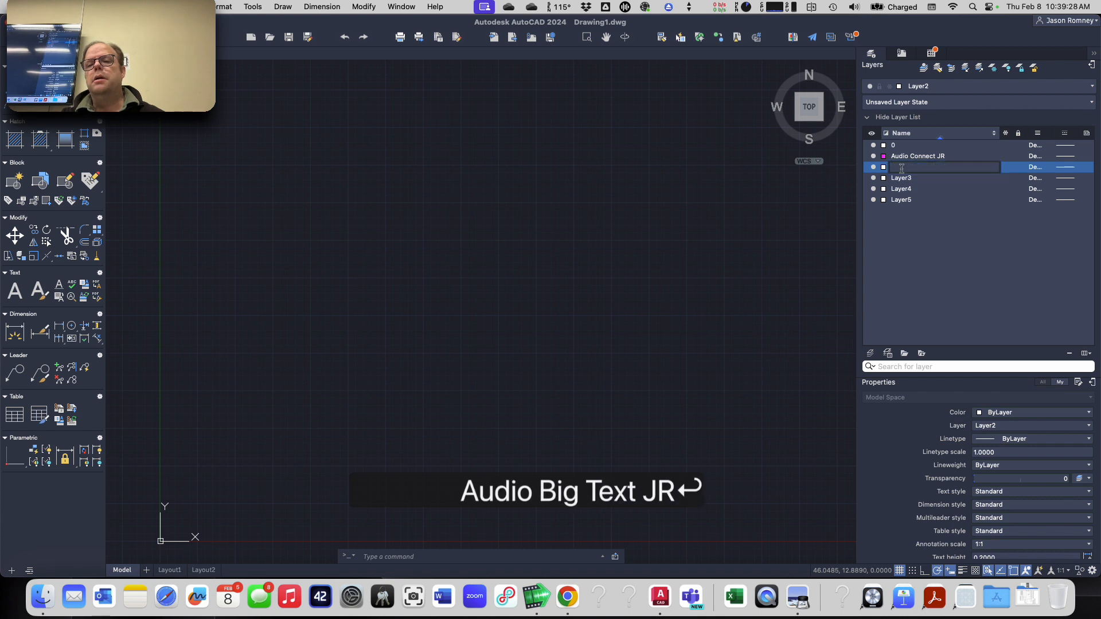
{"action": "left_click", "coordinate": [884, 156]}
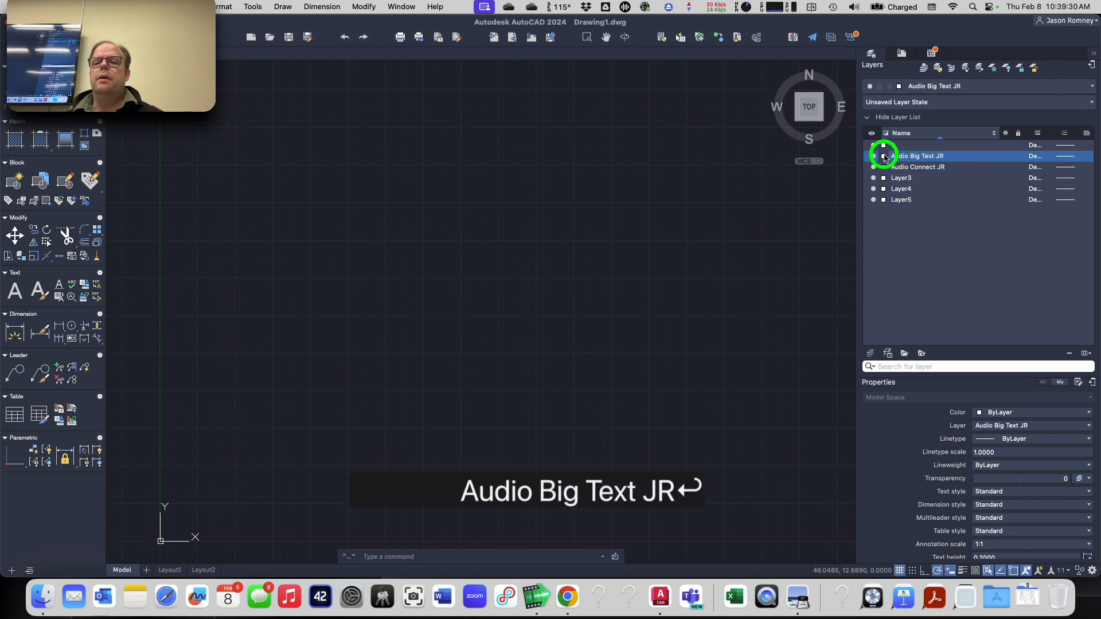
{"action": "left_click", "coordinate": [898, 183]}
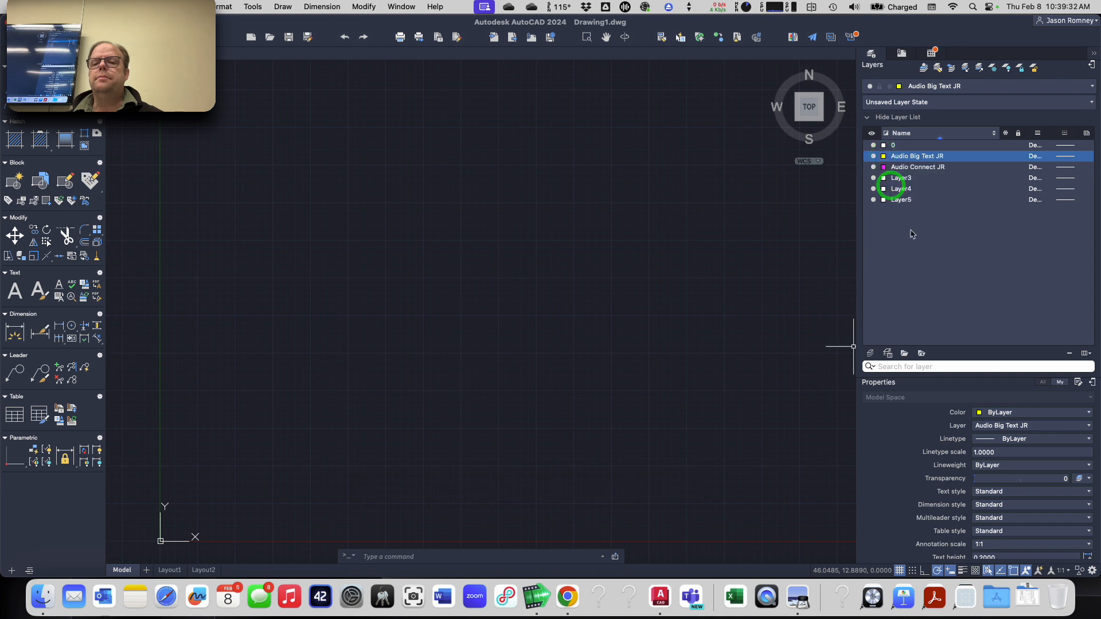
- Make Layer3 current under the new name Audio Small Text JR and set its color to cyan
{"action": "left_click", "coordinate": [900, 180]}
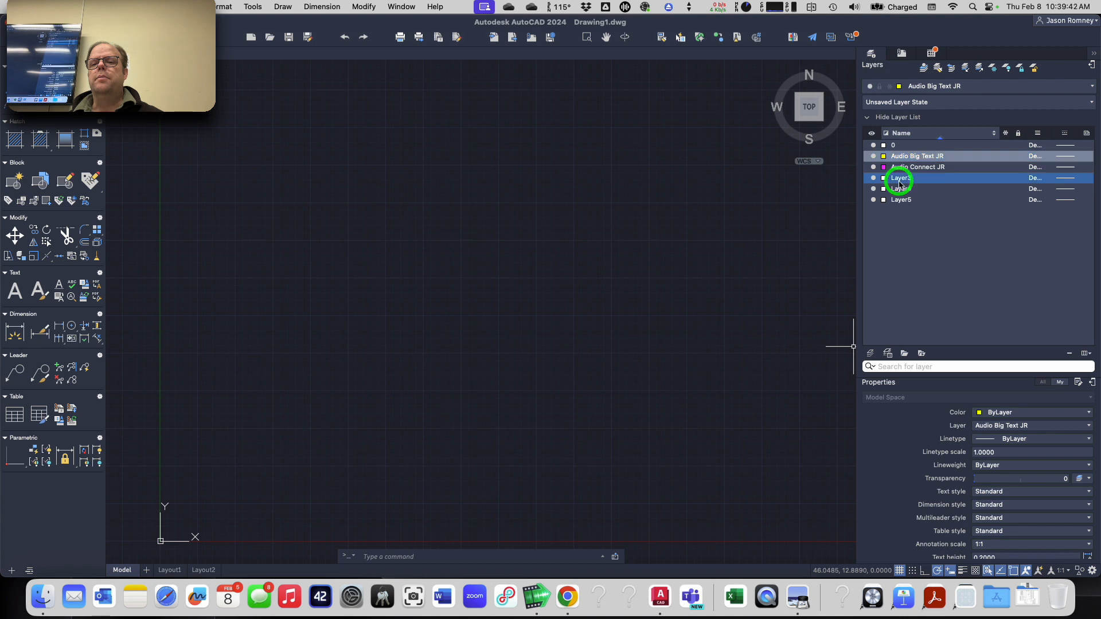
{"action": "left_click", "coordinate": [901, 181]}
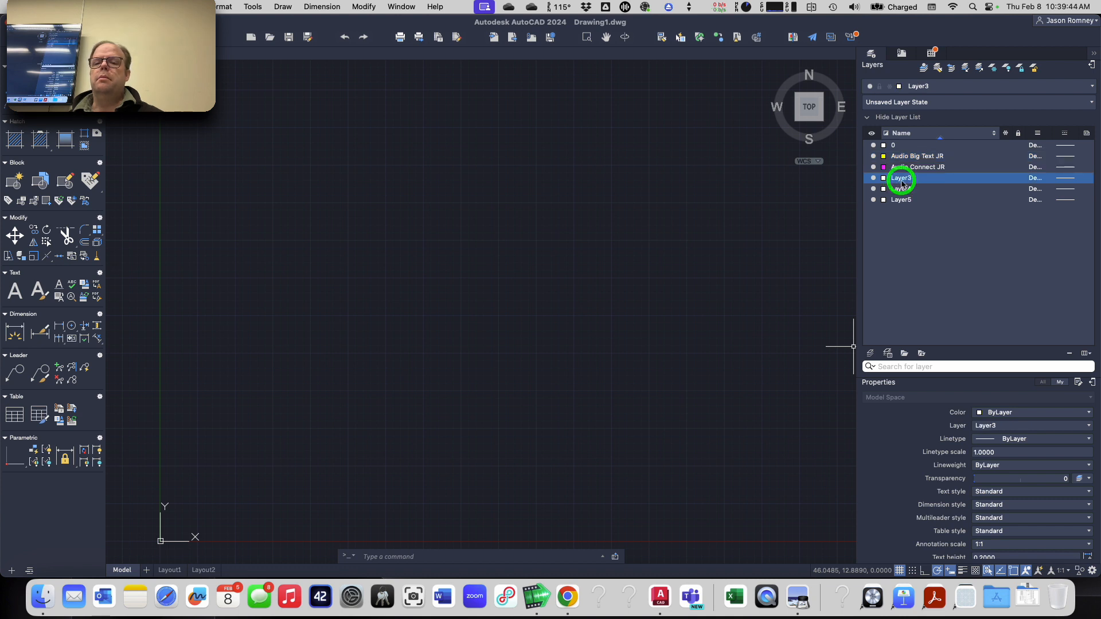
{"action": "left_click", "coordinate": [901, 181]}
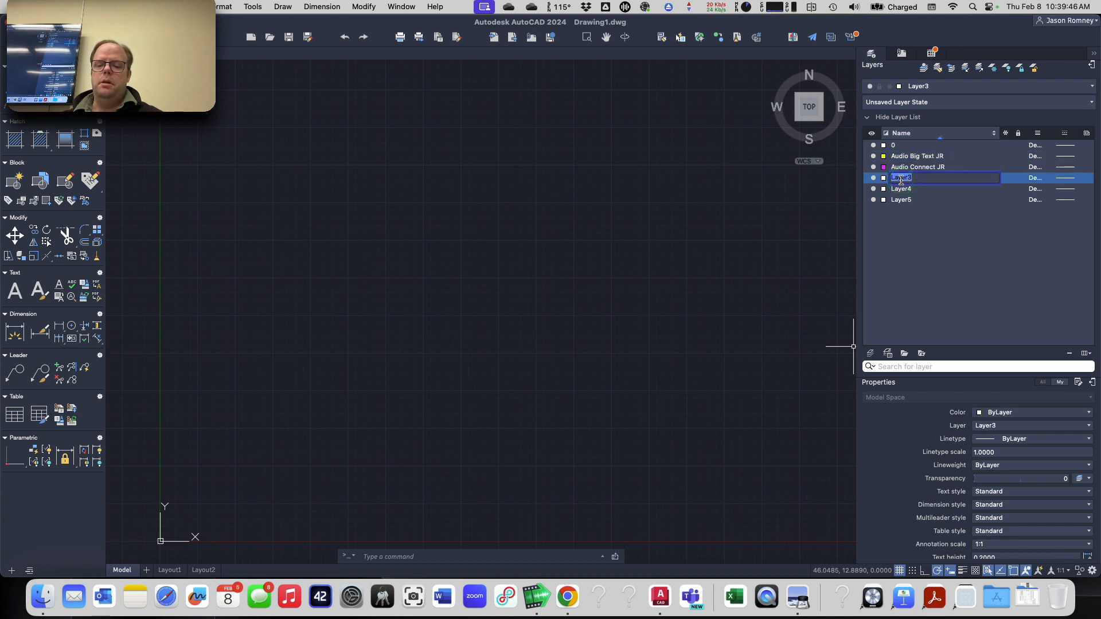
{"action": "type", "text": "Audio "}
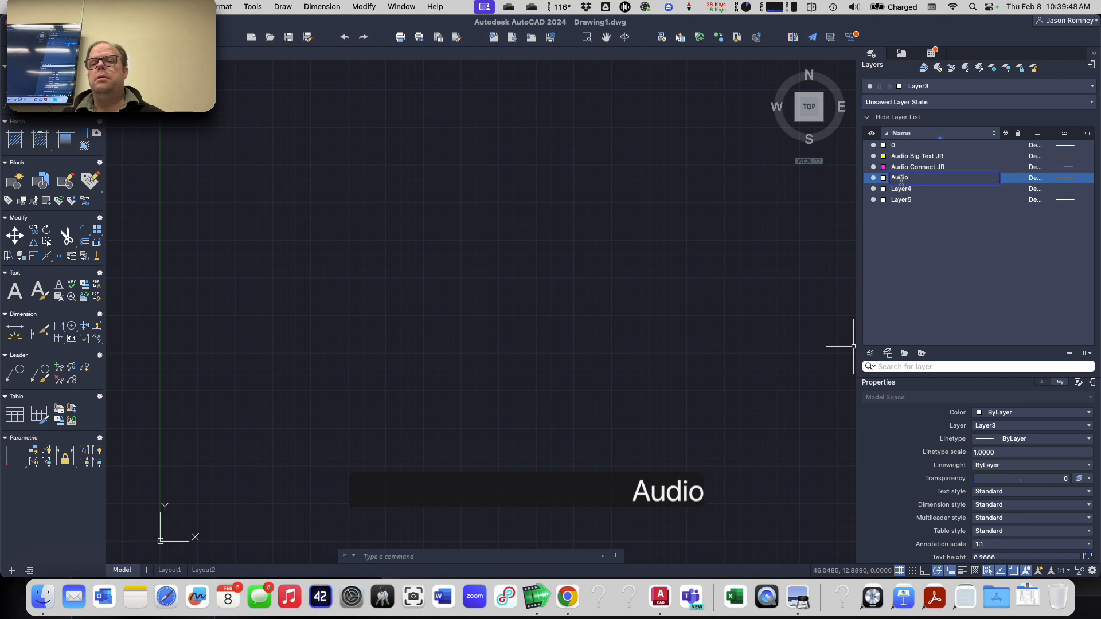
{"action": "type", "text": "Small Text J"}
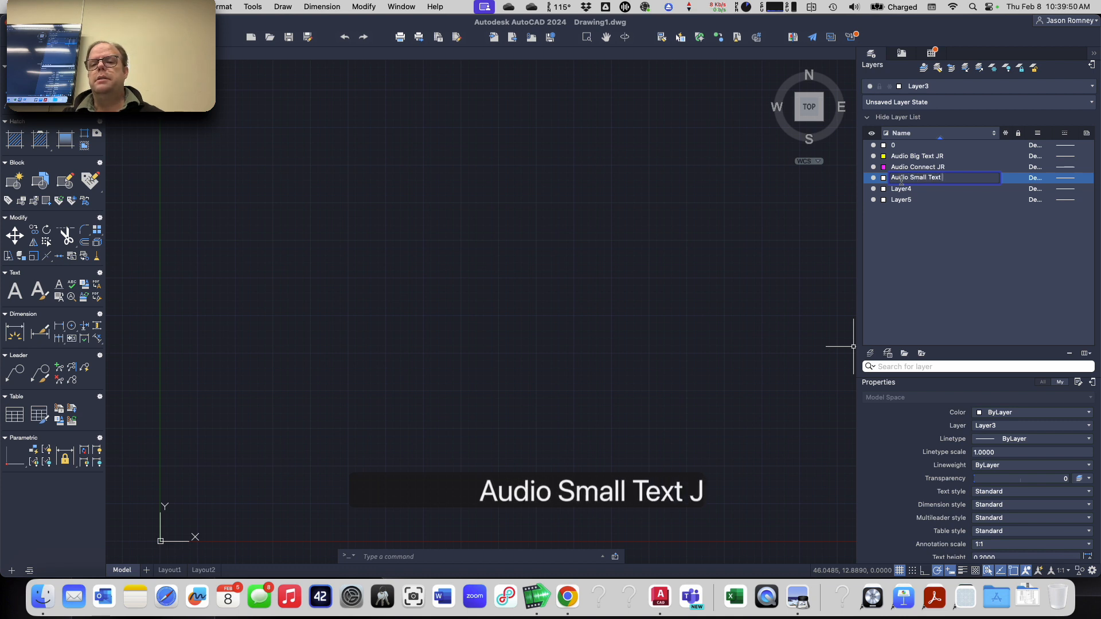
{"action": "type", "text": "R"}
{"action": "key", "text": "Return"}
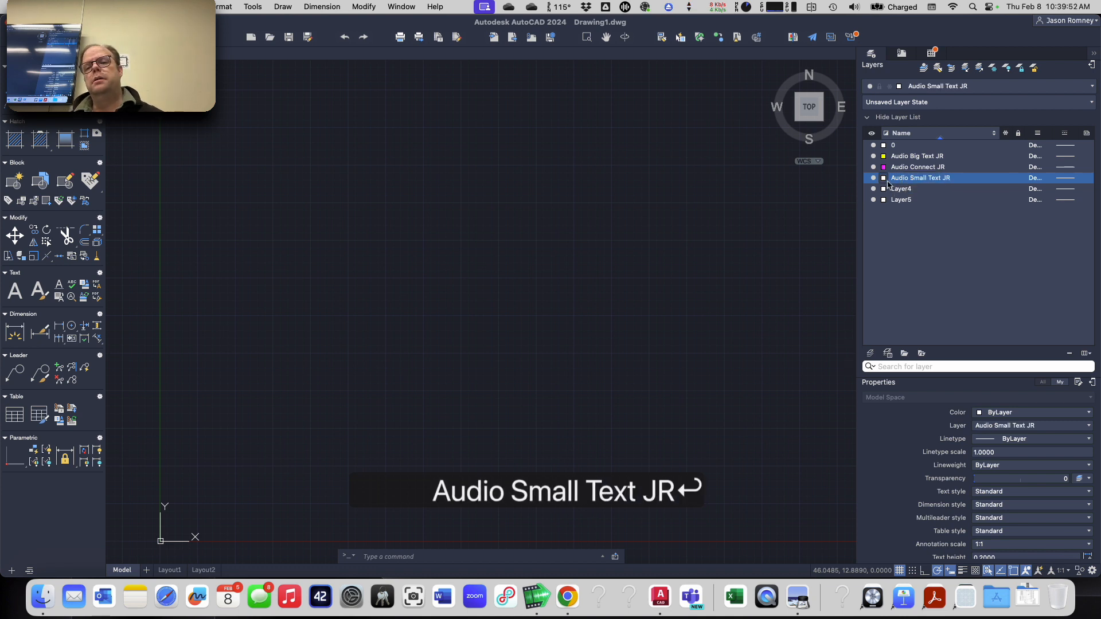
{"action": "left_click", "coordinate": [885, 178]}
{"action": "left_click", "coordinate": [888, 224]}
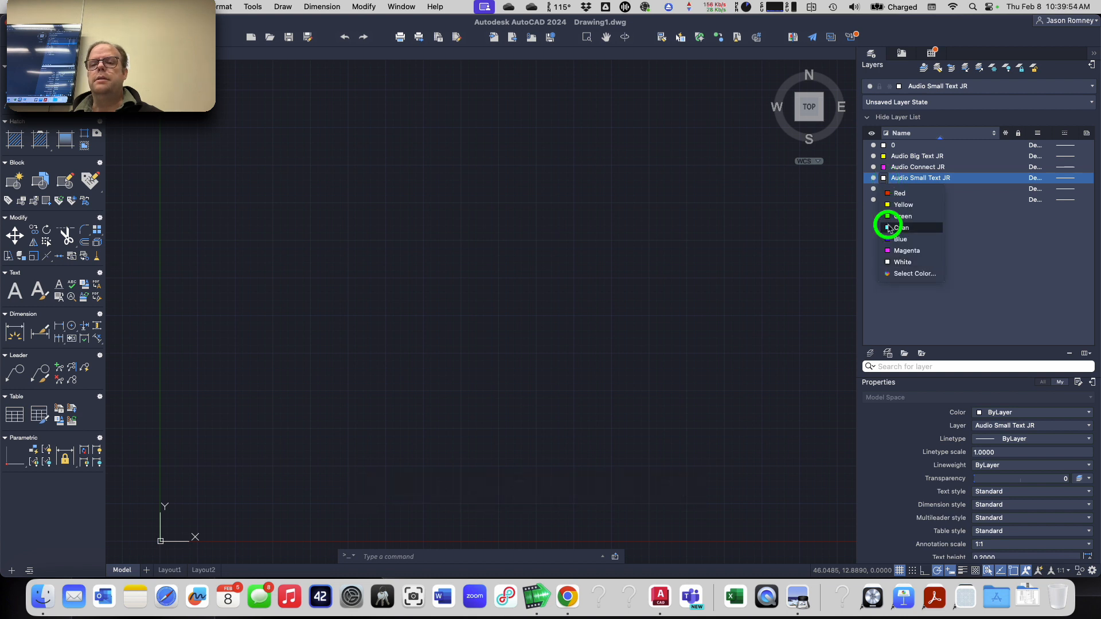
- Make Layer4 current under the new name Audio Equipment Box JR and set its color to green
{"action": "left_click", "coordinate": [900, 189]}
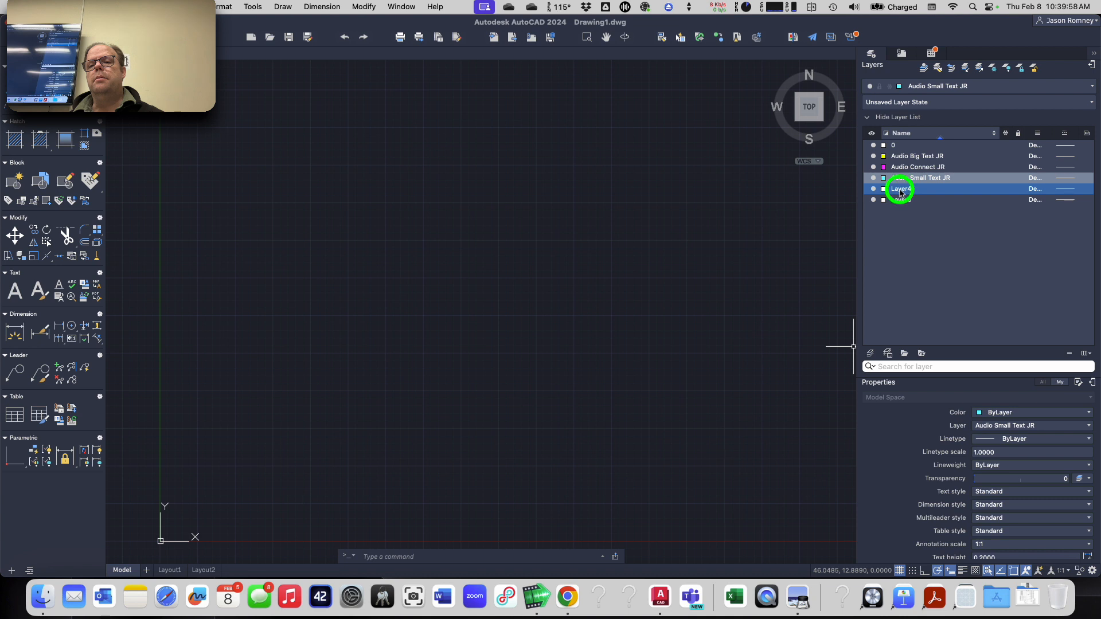
{"action": "double_click", "coordinate": [903, 191]}
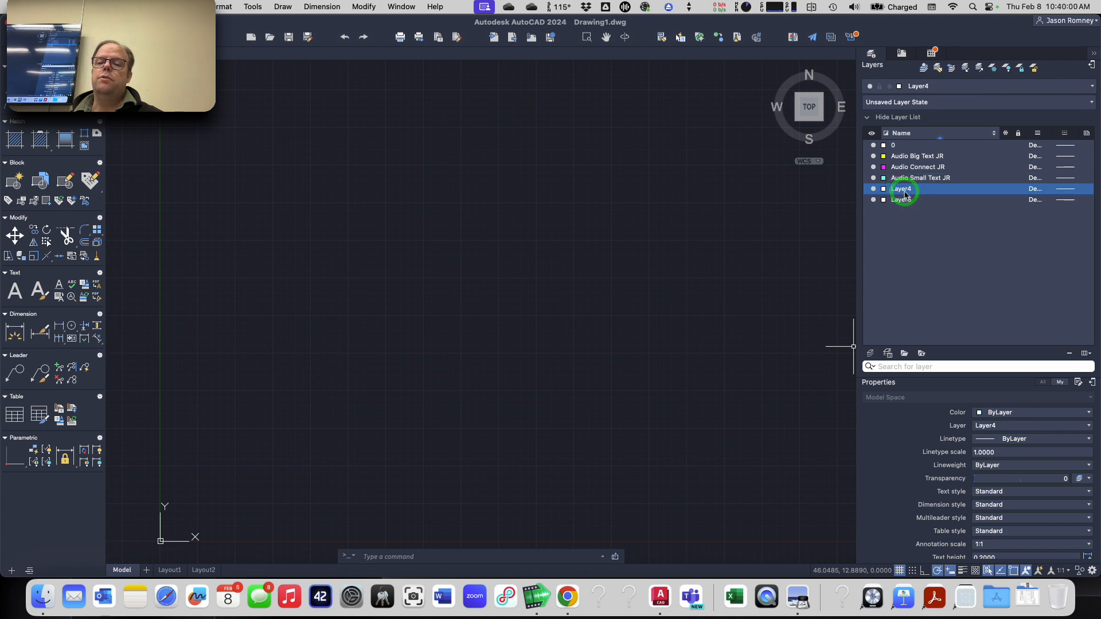
{"action": "left_click", "coordinate": [905, 194]}
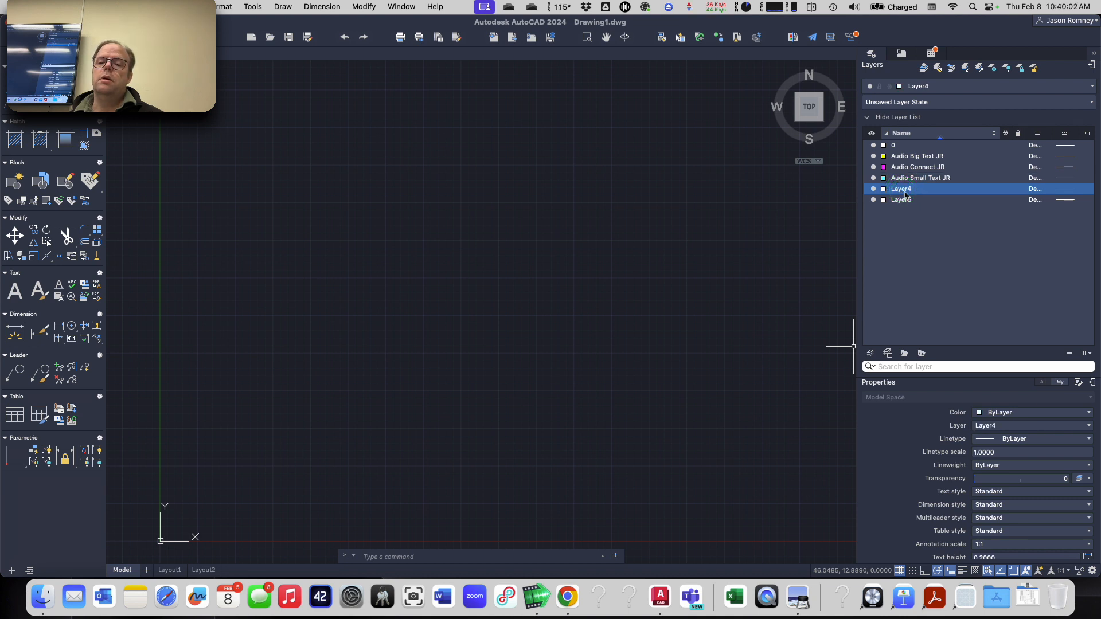
{"action": "left_click", "coordinate": [904, 193]}
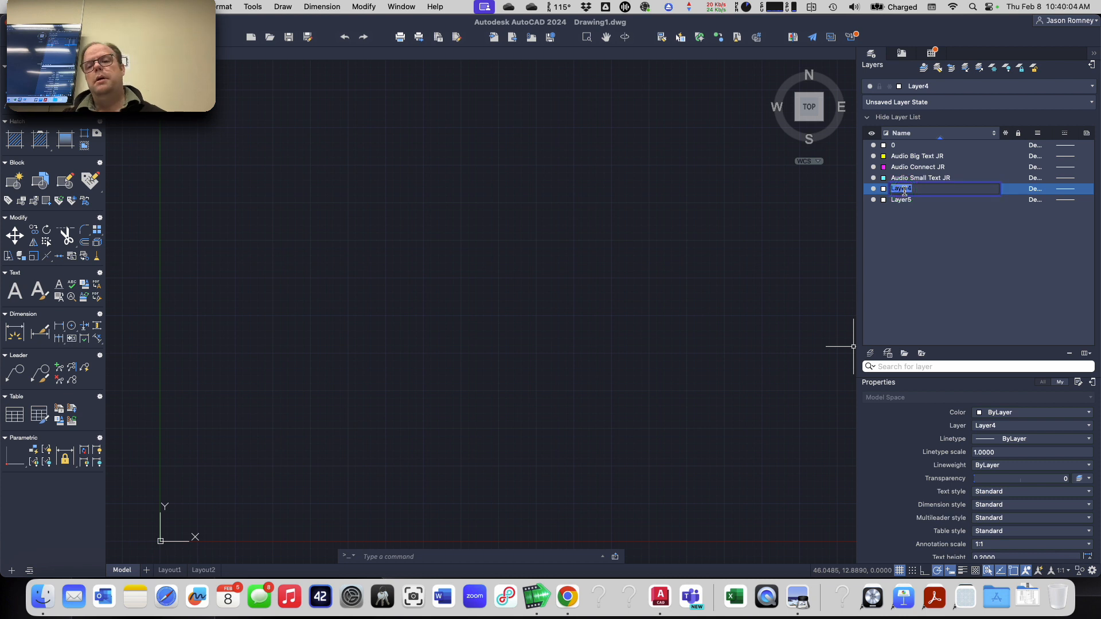
{"action": "type", "text": "Audio"}
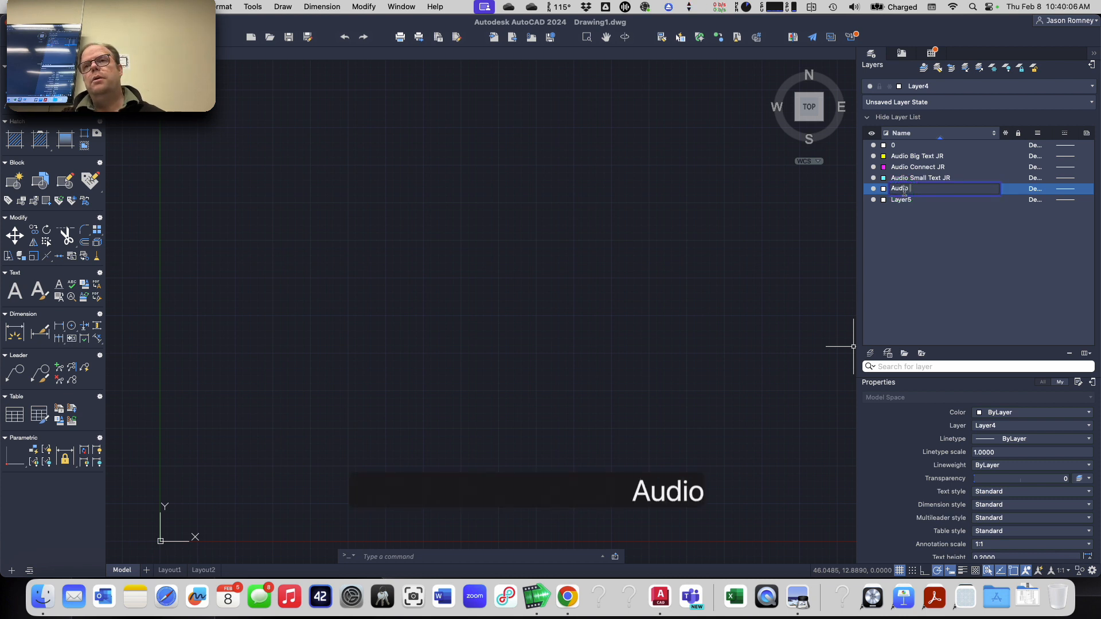
{"action": "type", "text": " Equipment"}
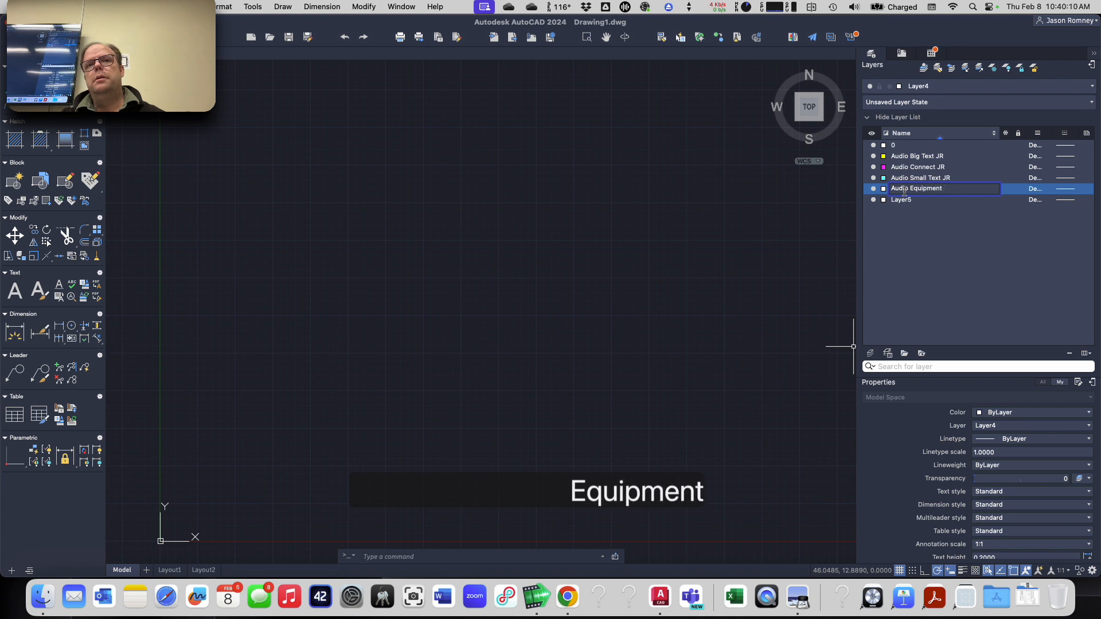
{"action": "type", "text": " M"}
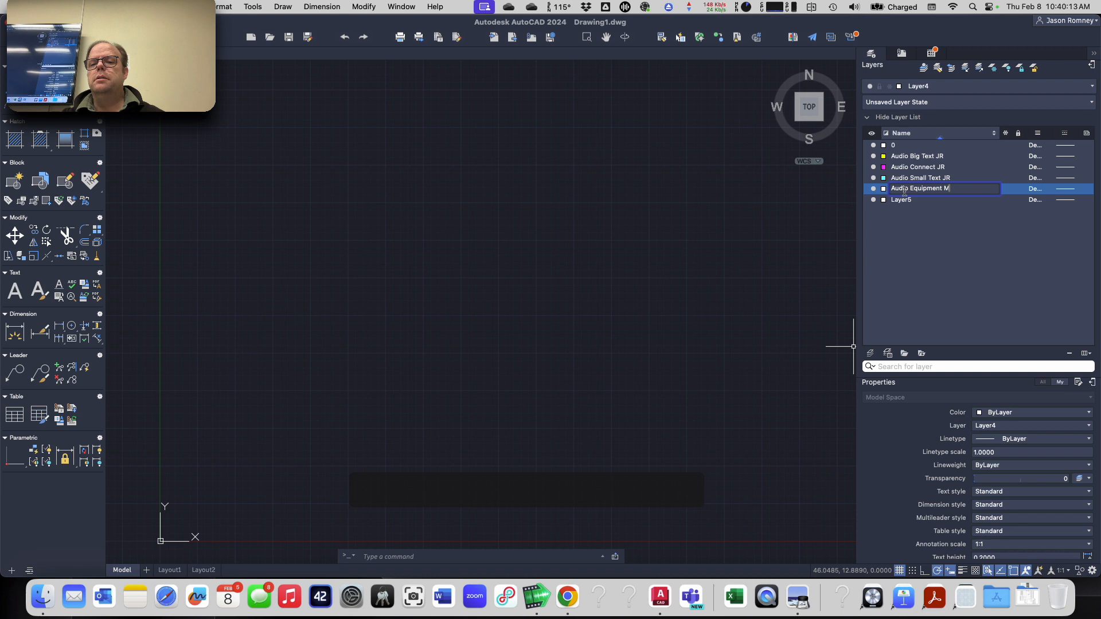
{"action": "key", "text": "BackSpace"}
{"action": "type", "text": "Bo"}
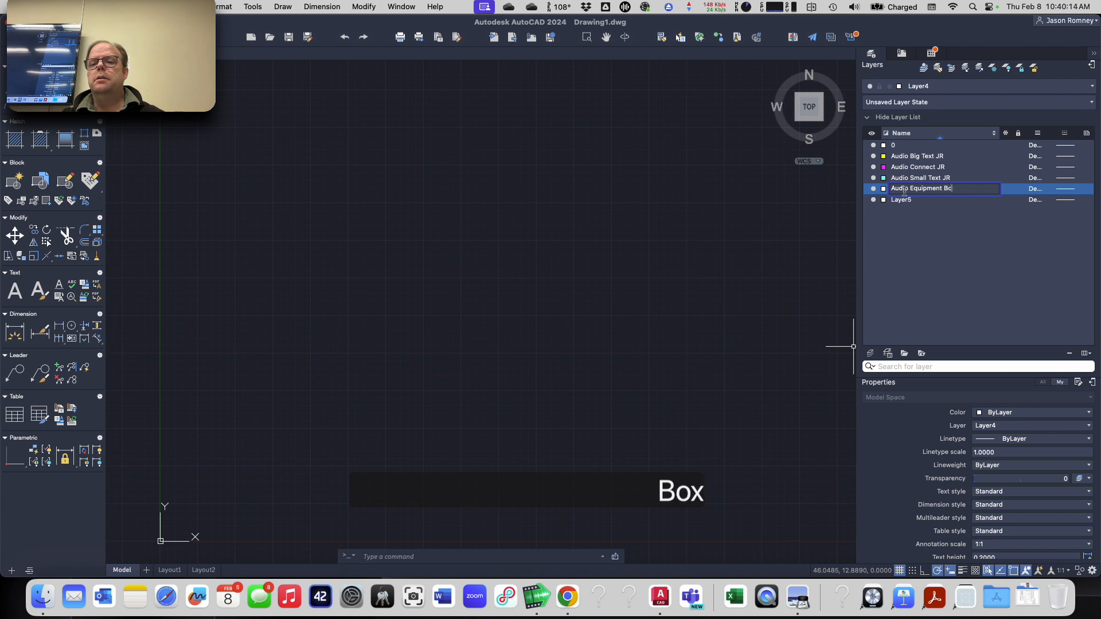
{"action": "type", "text": "x JR"}
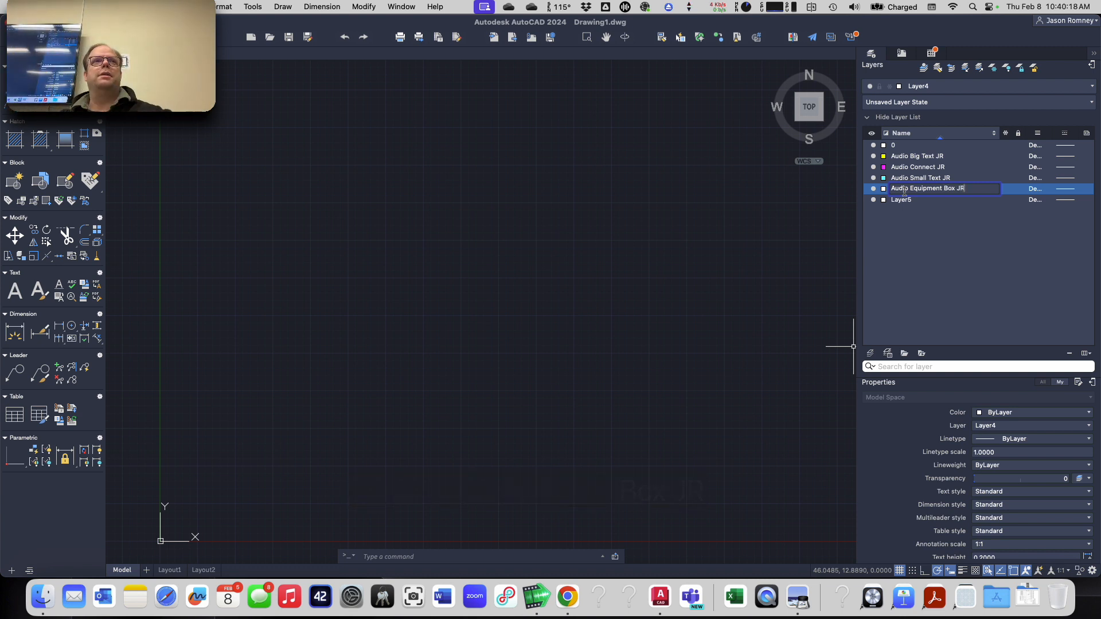
{"action": "key", "text": "Return"}
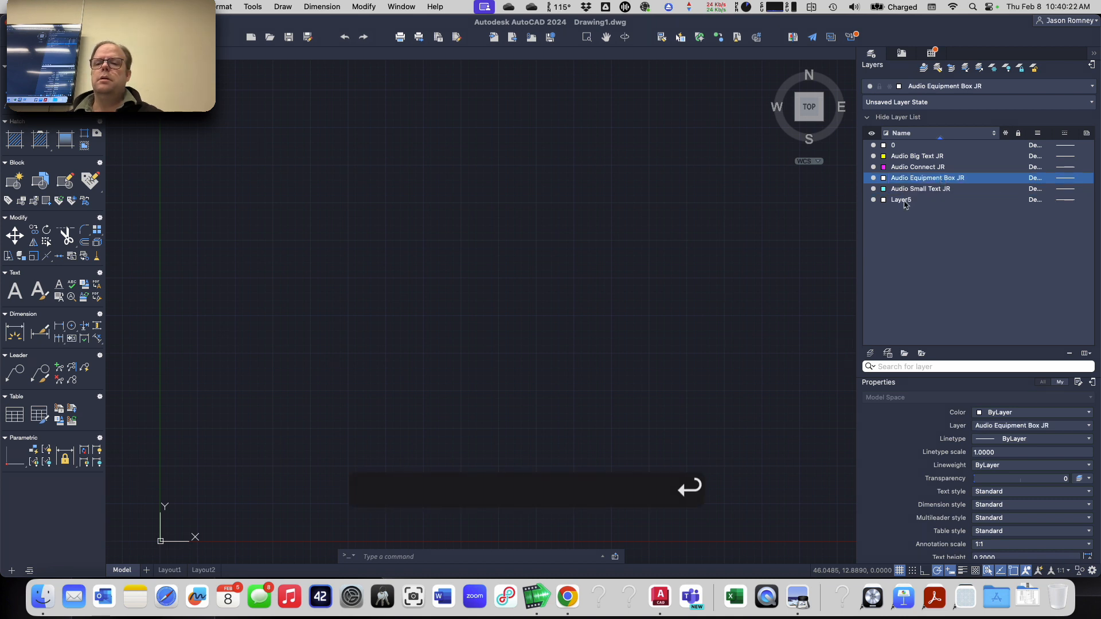
{"action": "left_click", "coordinate": [884, 180]}
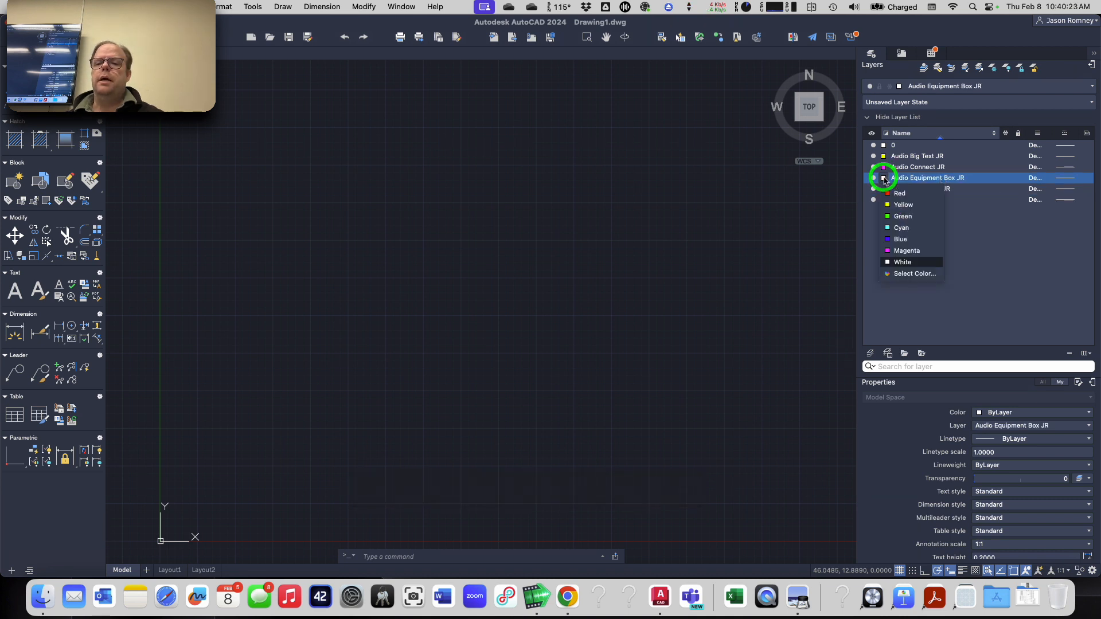
{"action": "left_click", "coordinate": [892, 222]}
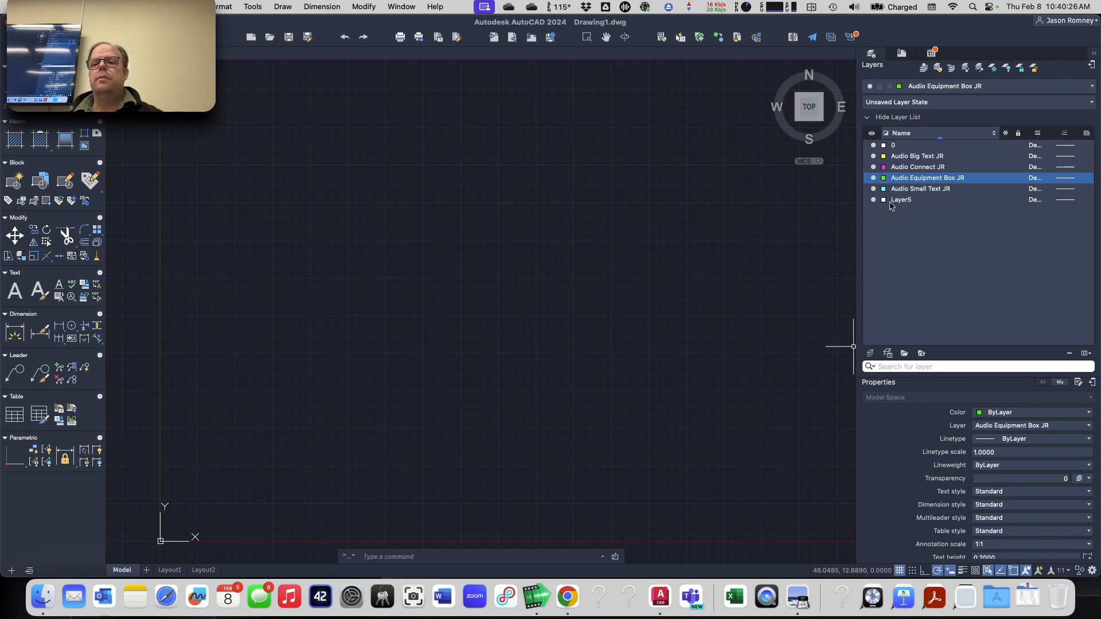
- Make Layer5 current under the new name Audio Equipment Inside JR and set its color to red
{"action": "left_click", "coordinate": [901, 202]}
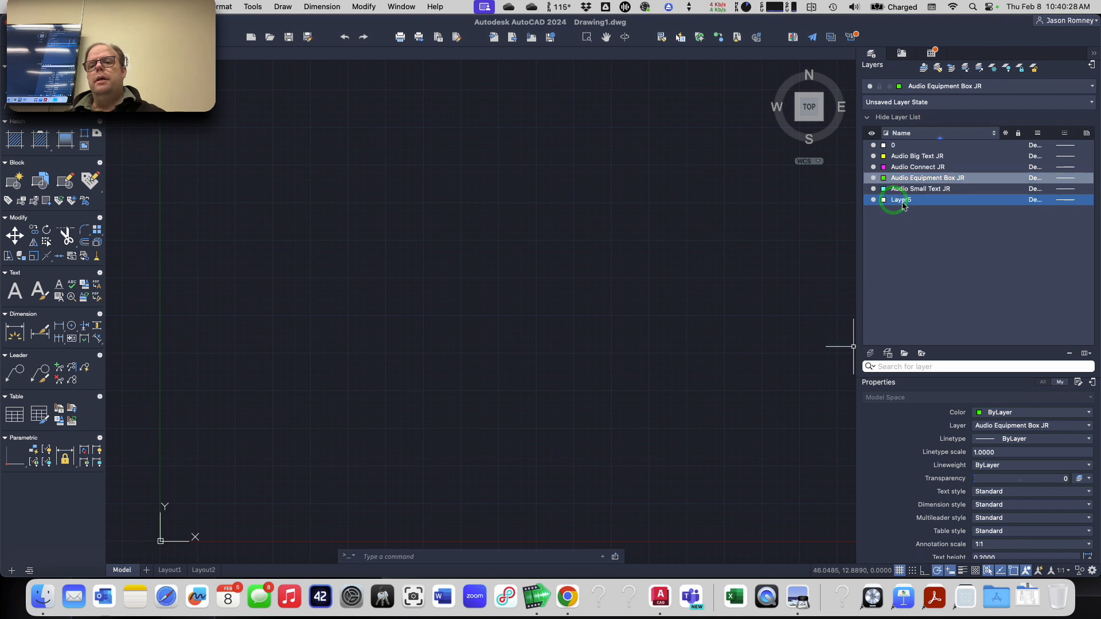
{"action": "left_click", "coordinate": [902, 204]}
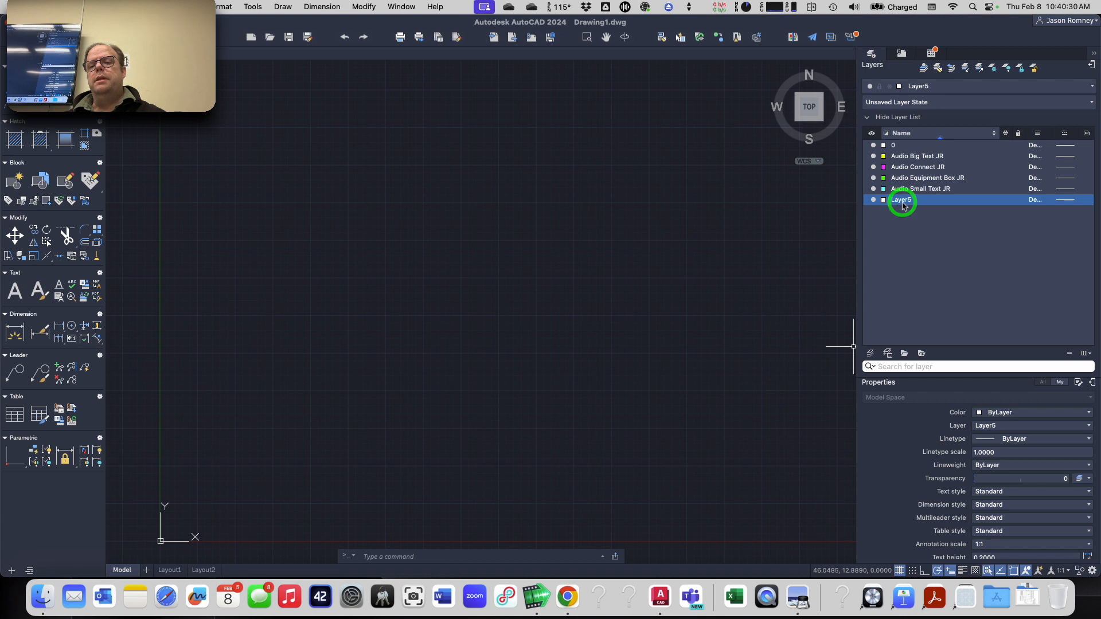
{"action": "left_click", "coordinate": [902, 201]}
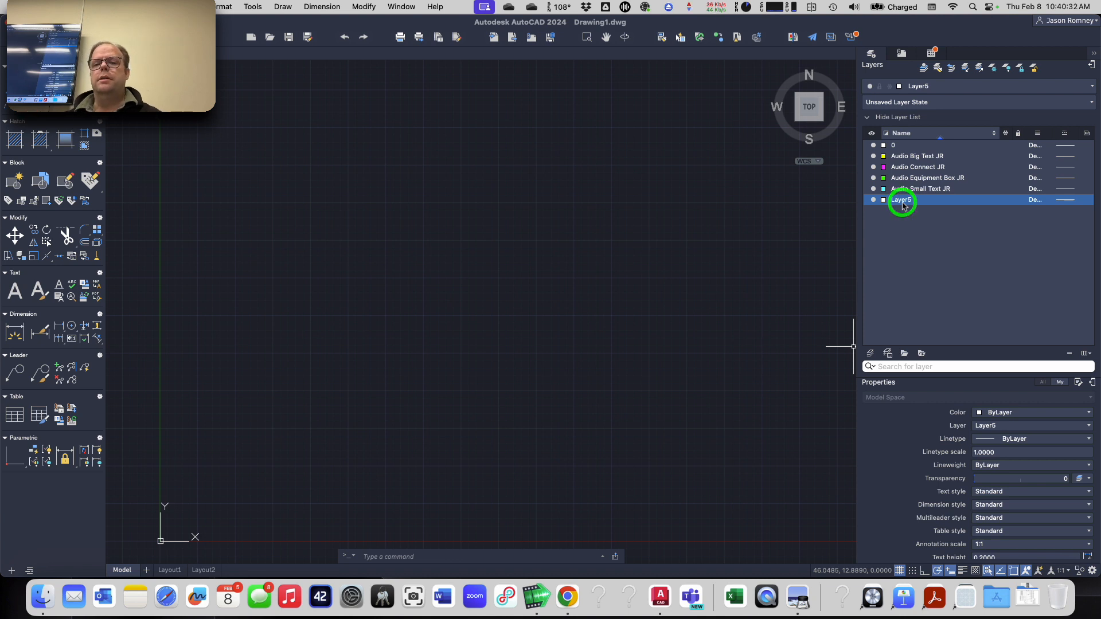
{"action": "type", "text": "Audio "}
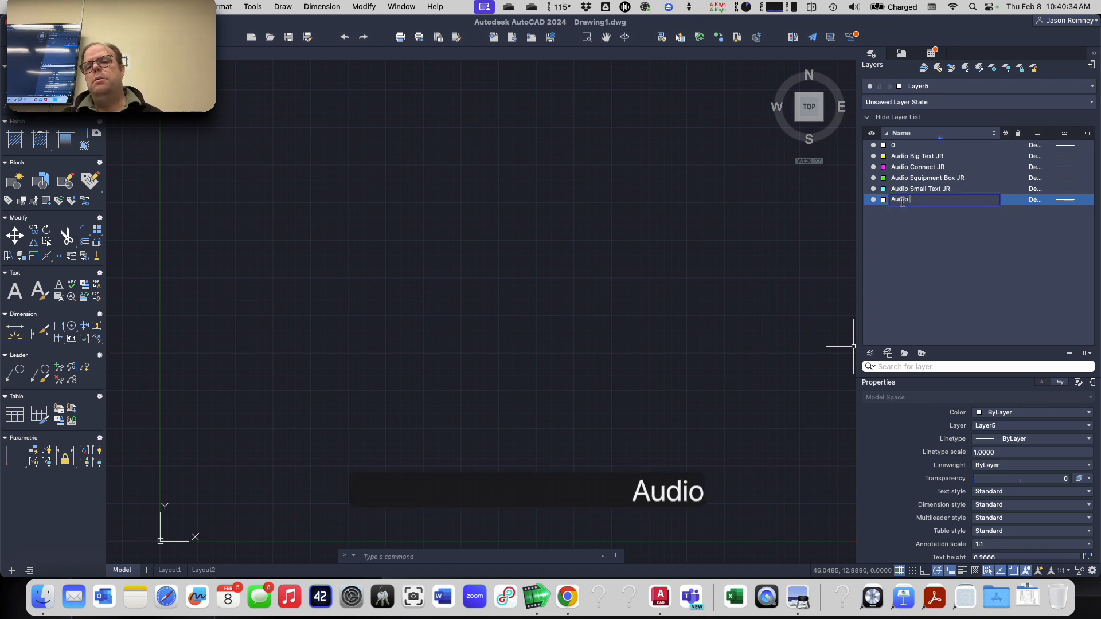
{"action": "type", "text": "Equipment "}
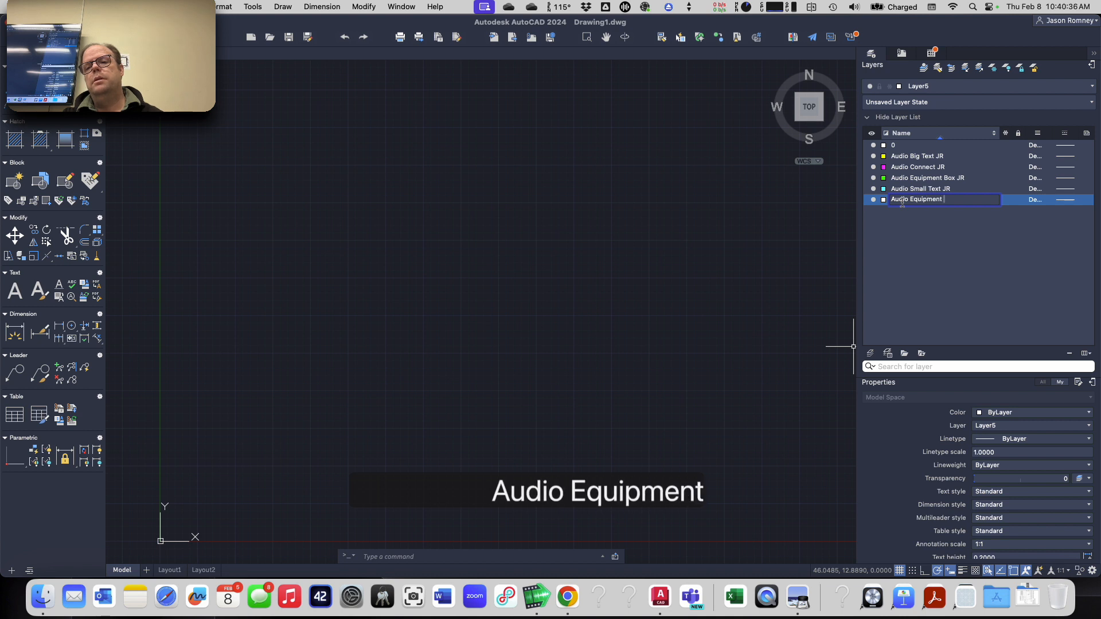
{"action": "type", "text": "Inside JR"}
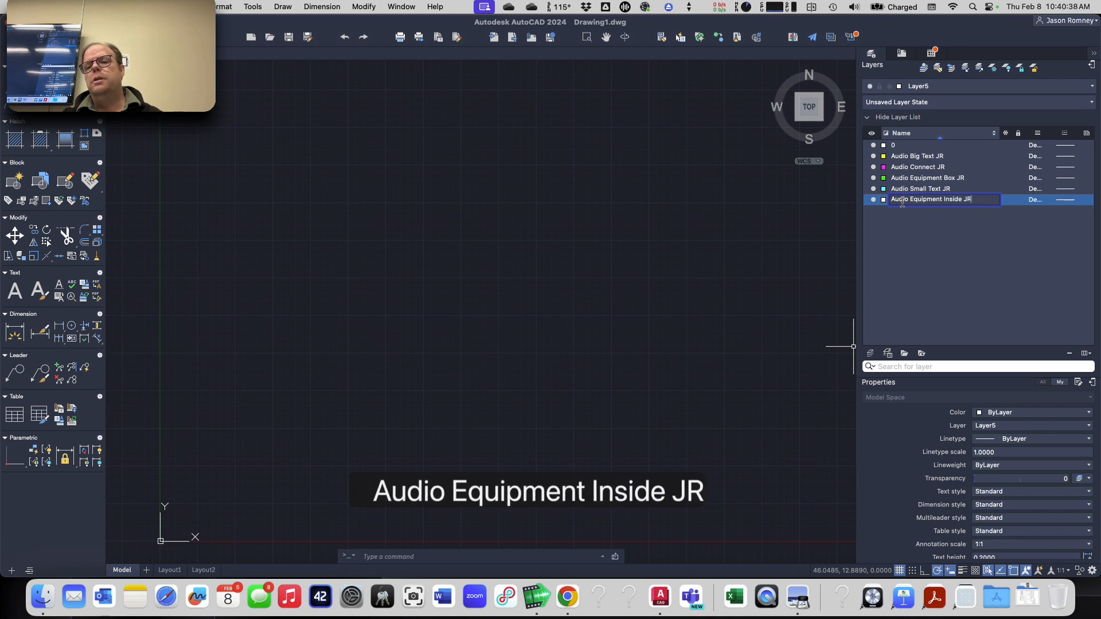
{"action": "key", "text": "Return"}
{"action": "left_click", "coordinate": [884, 189]}
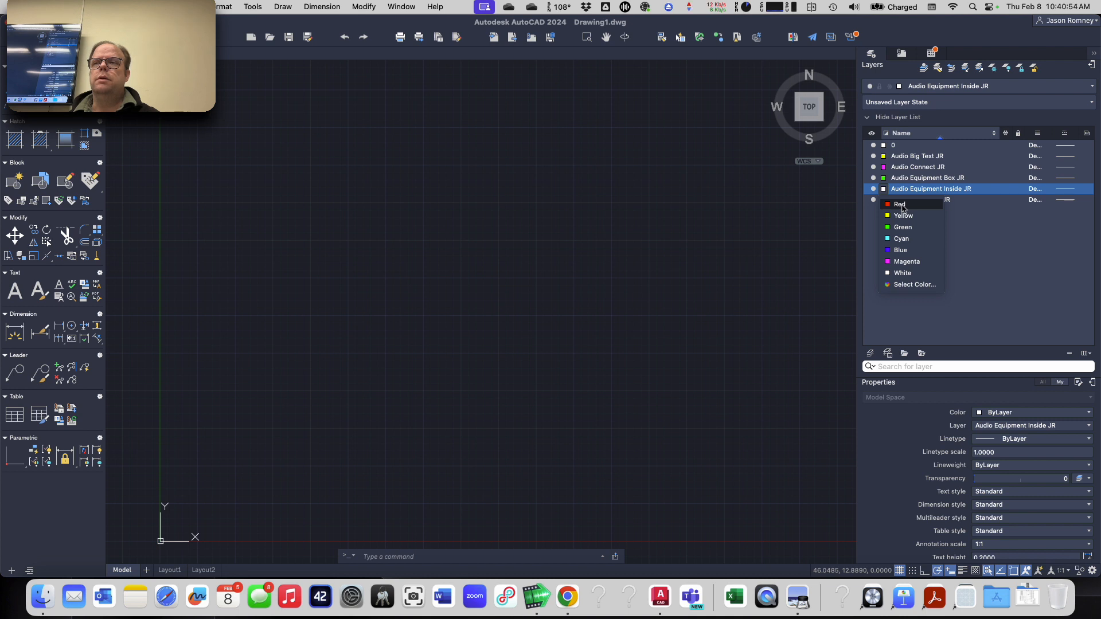
{"action": "left_click", "coordinate": [900, 205]}
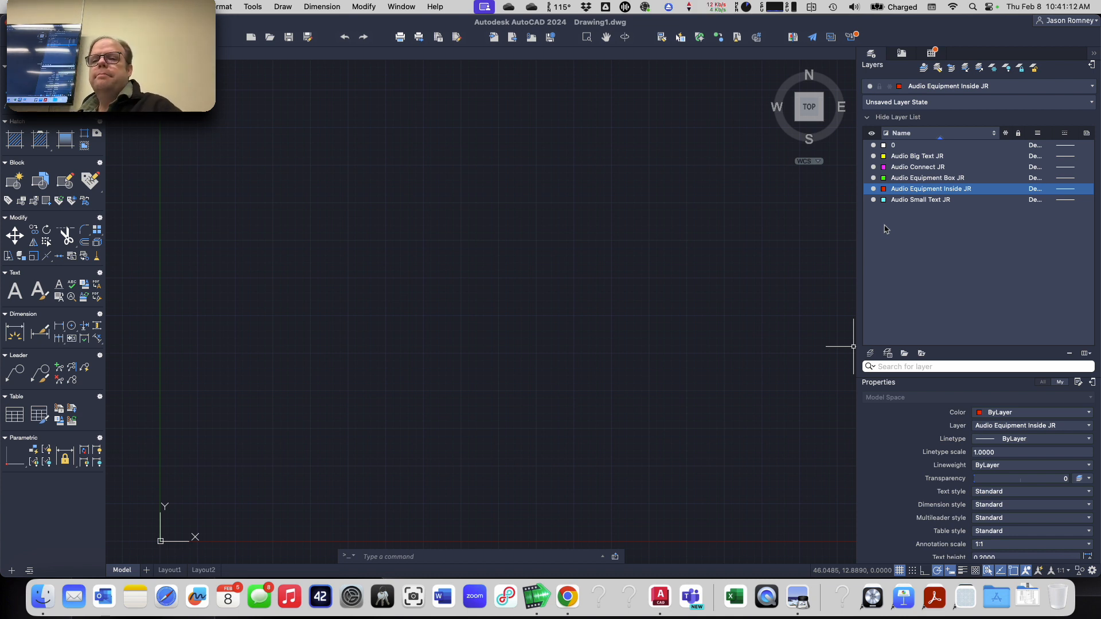
- Reduce the height of the layer list so that more object property rows fit below it
{"action": "left_click", "coordinate": [970, 132]}
{"action": "left_click", "coordinate": [972, 132]}
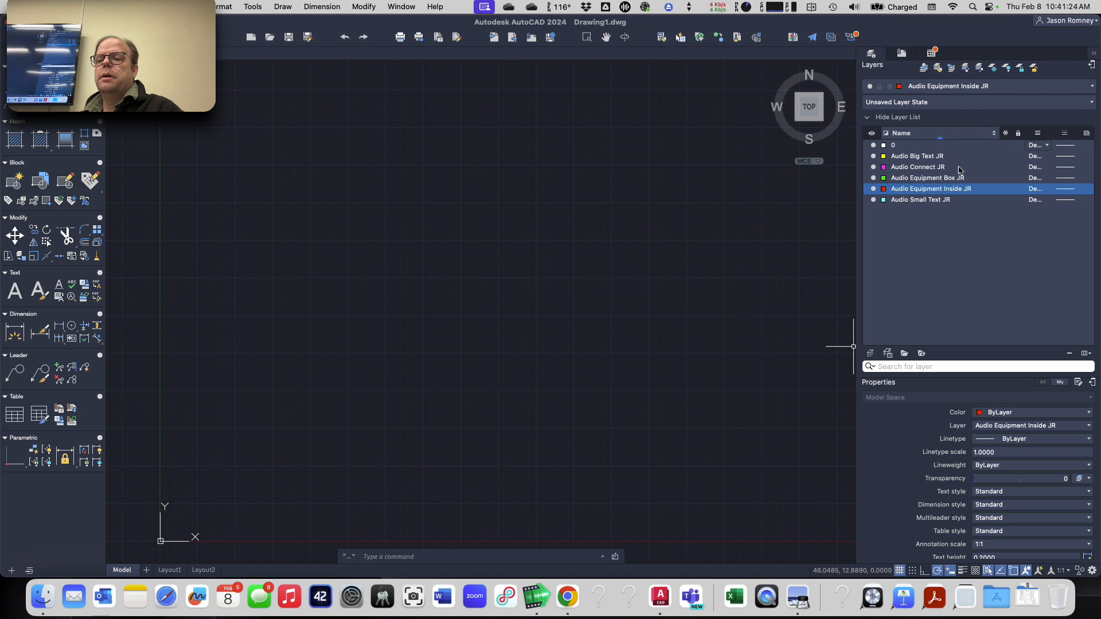
{"action": "left_click", "coordinate": [916, 270]}
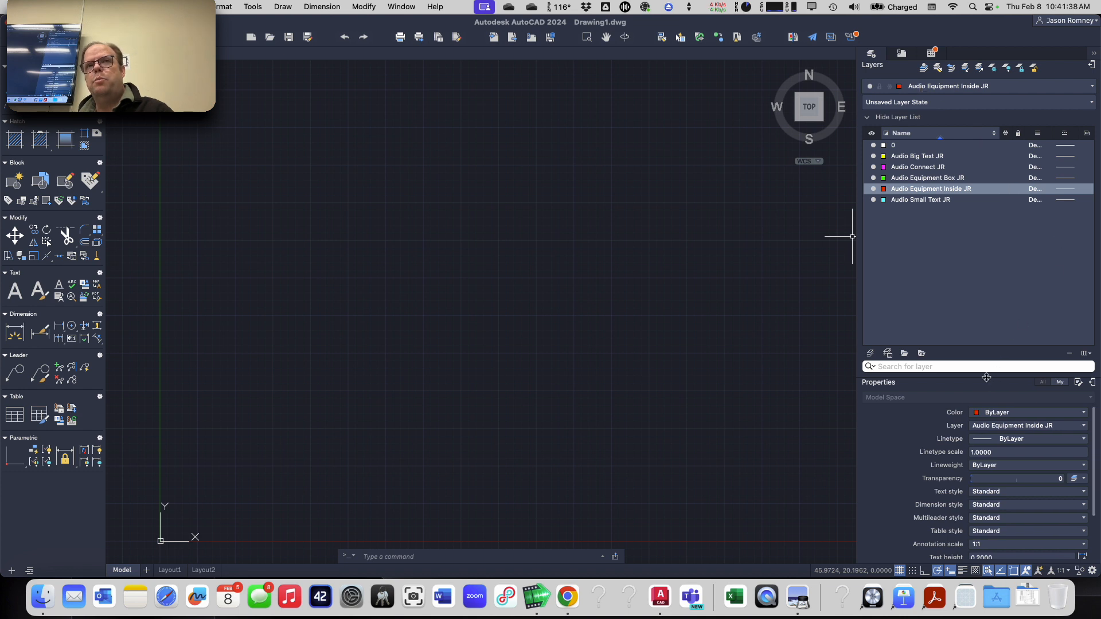
{"action": "left_click_drag", "start_coordinate": [987, 377], "coordinate": [1000, 327]}
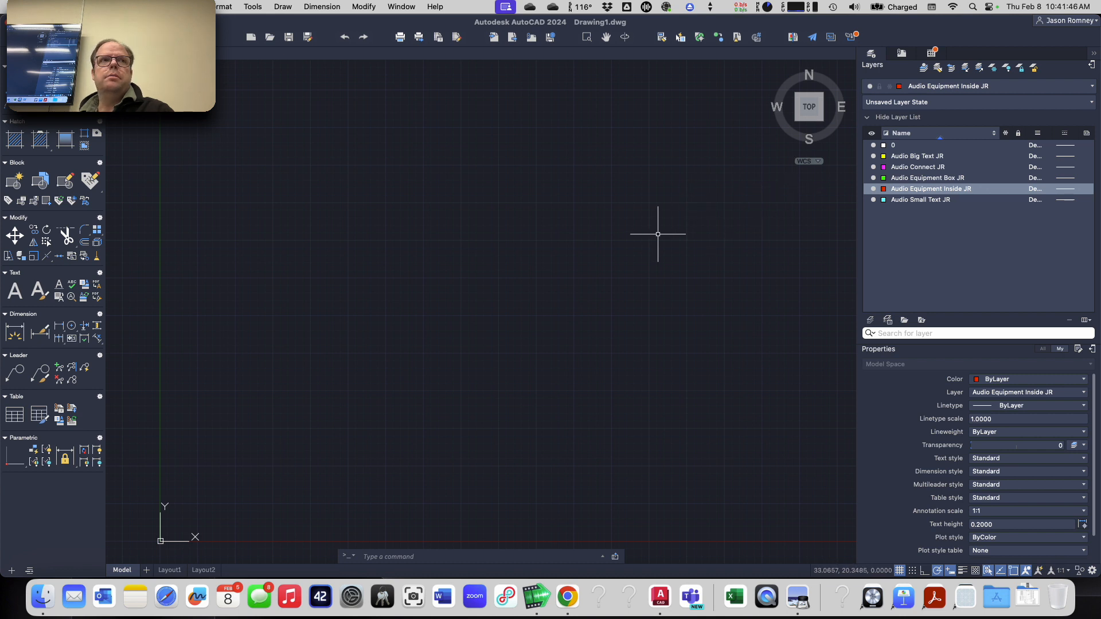
- Make Audio Equipment Box JR the current layer and draw a rectangle from 0,0 measuring 25 by 10 units
{"action": "left_click", "coordinate": [925, 91]}
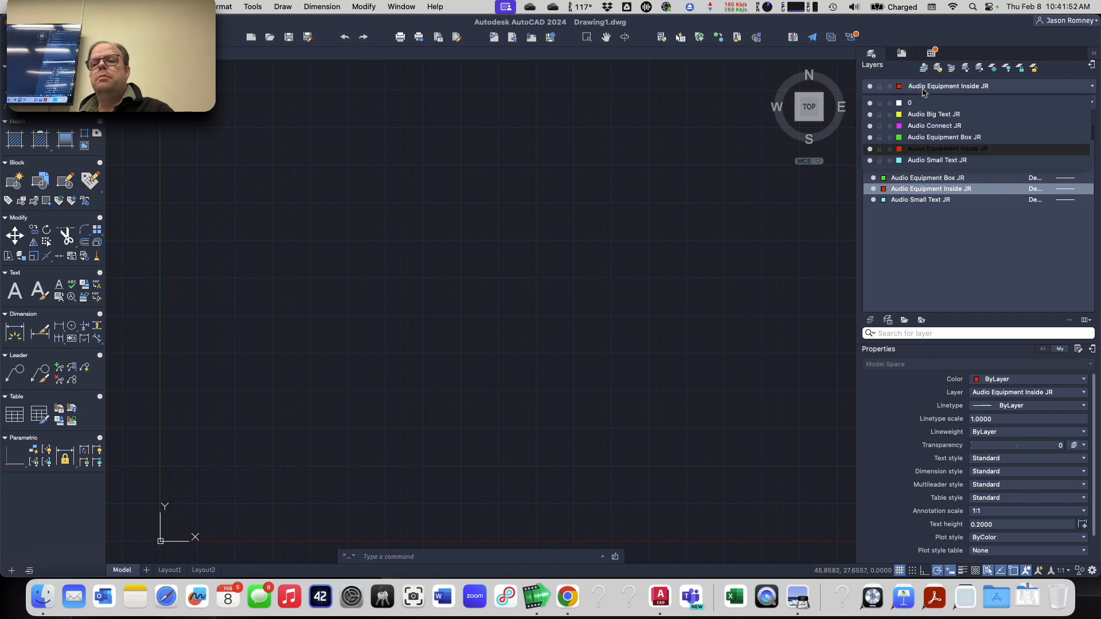
{"action": "left_click", "coordinate": [925, 137]}
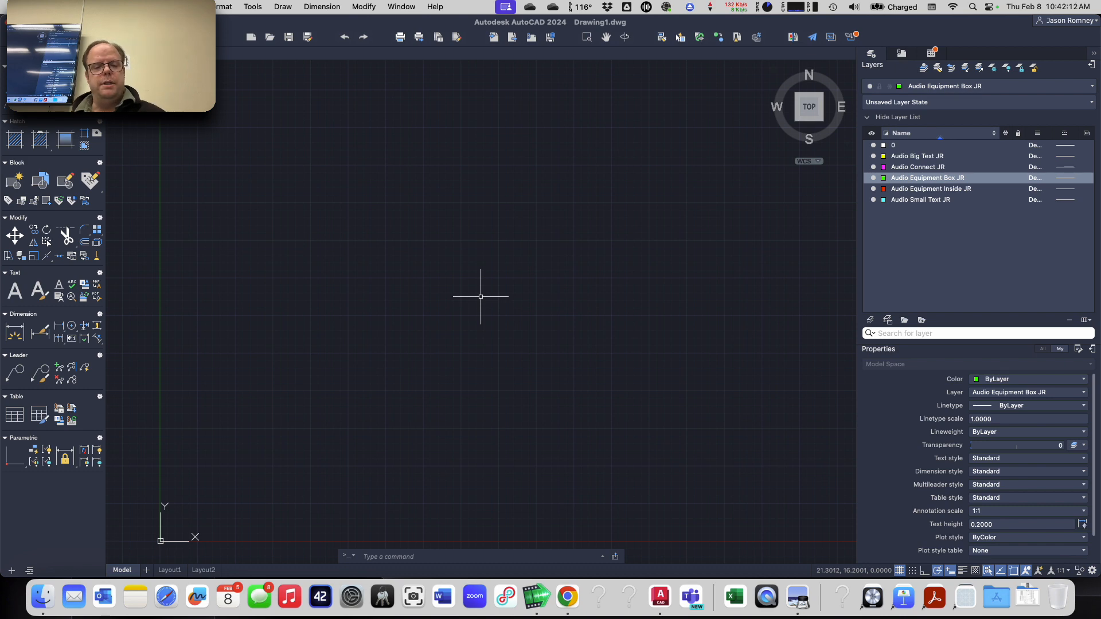
{"action": "key", "text": "super+Tab"}
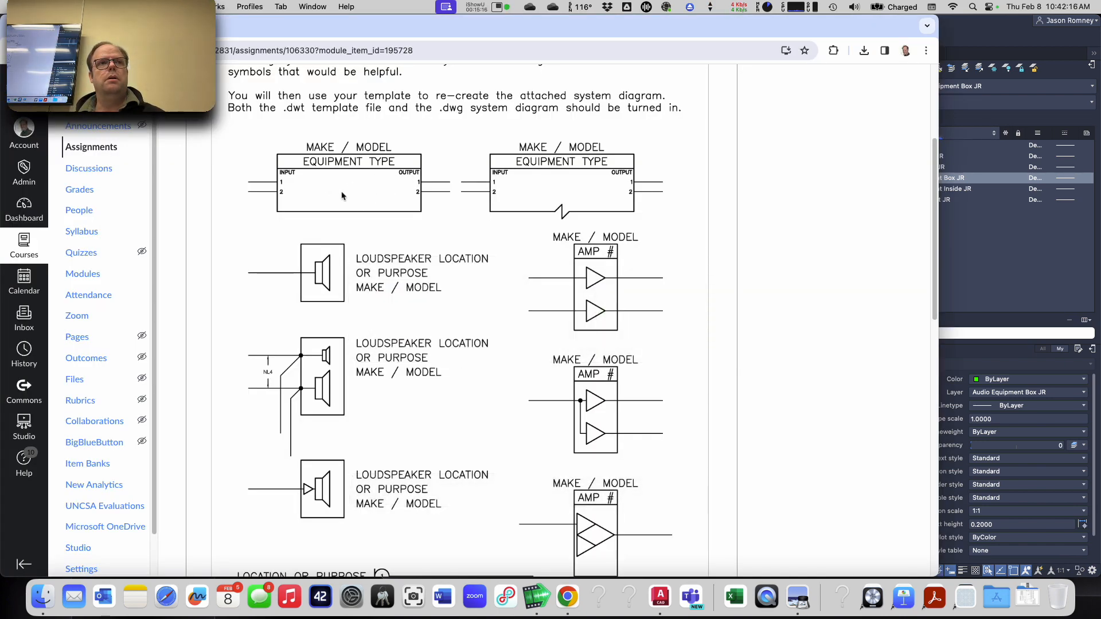
{"action": "key", "text": "super+Tab"}
{"action": "type", "text": "rec"}
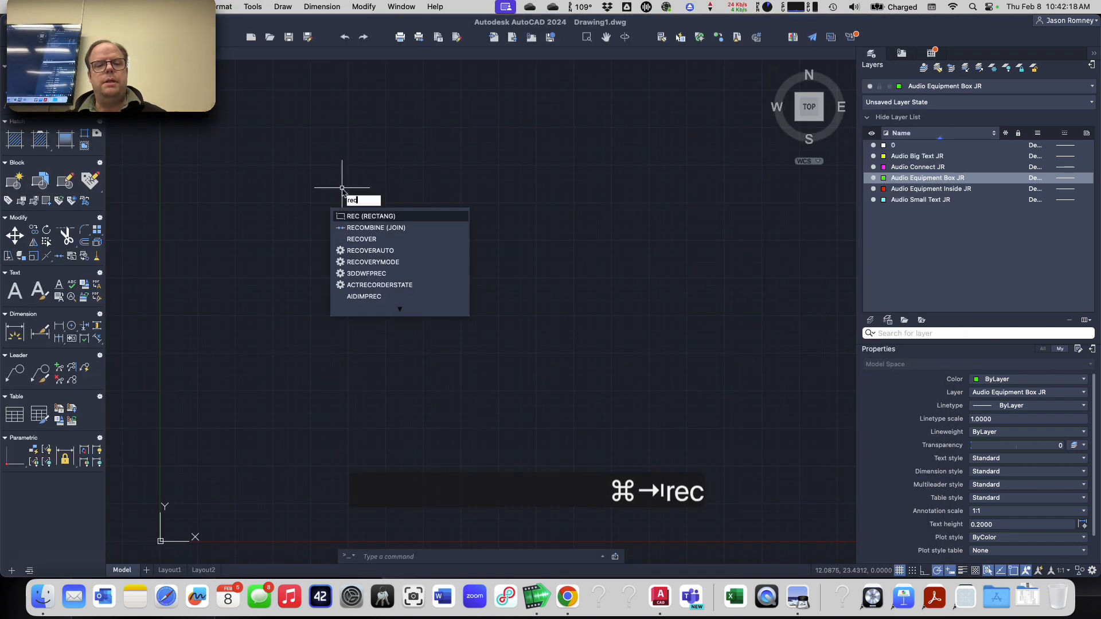
{"action": "key", "text": "Return"}
{"action": "type", "text": "0,0"}
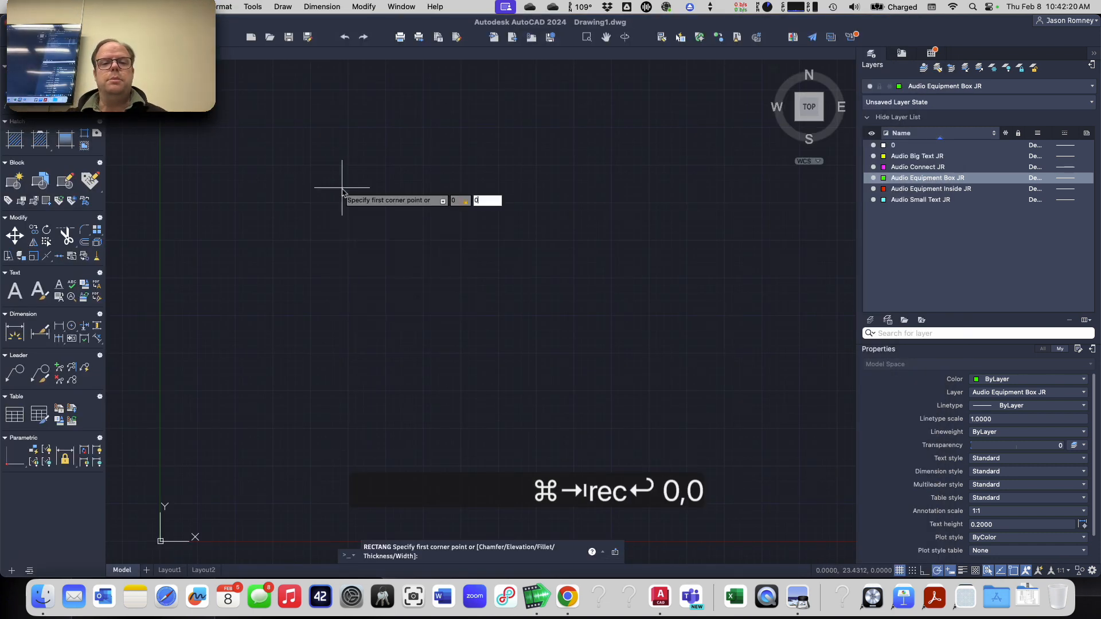
{"action": "key", "text": "Return"}
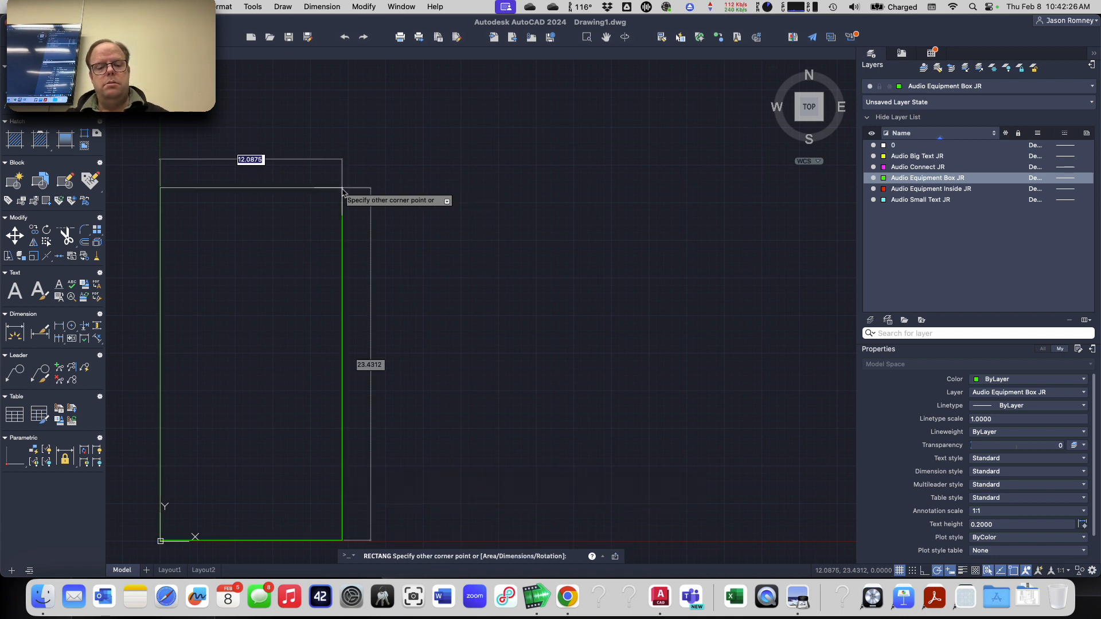
{"action": "type", "text": "25,10"}
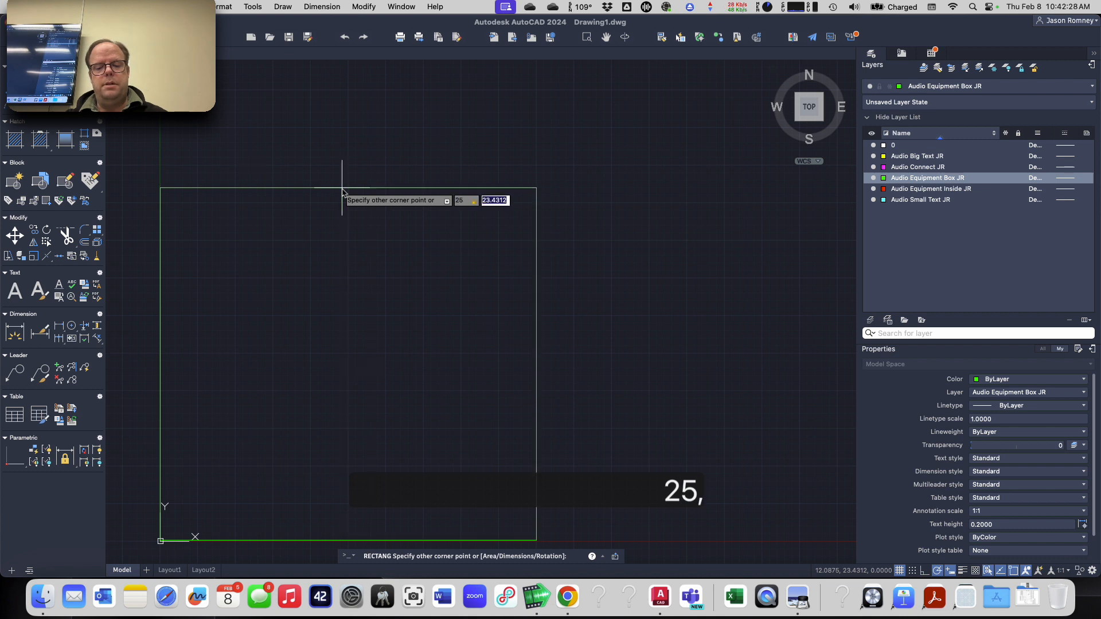
{"action": "key", "text": "Return"}
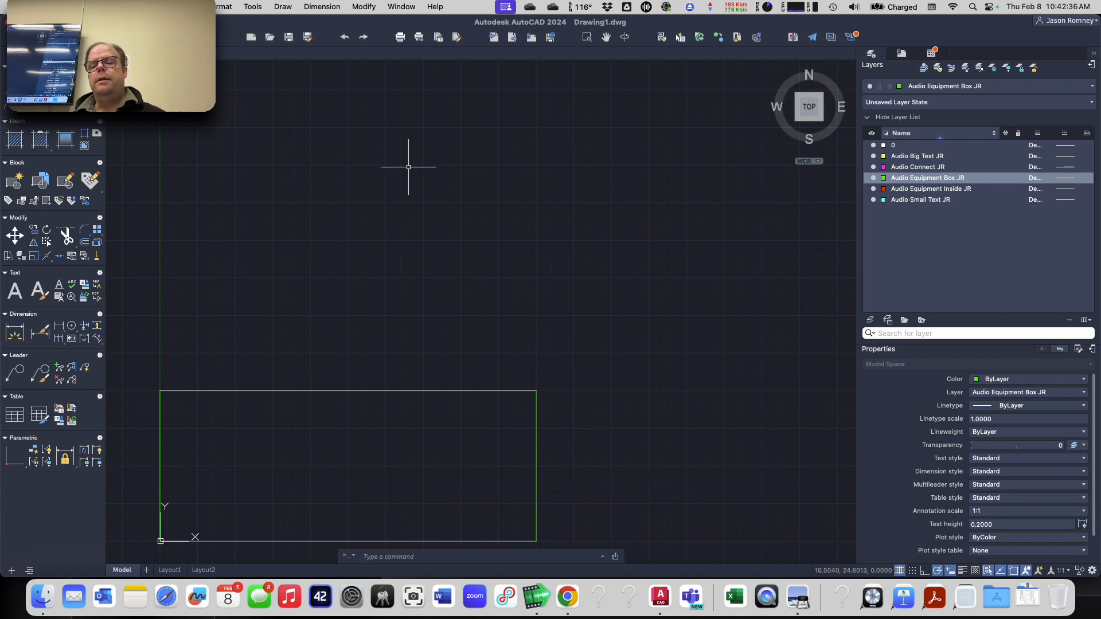
- Make Audio Equipment Inside JR the current layer
{"action": "left_click", "coordinate": [951, 90]}
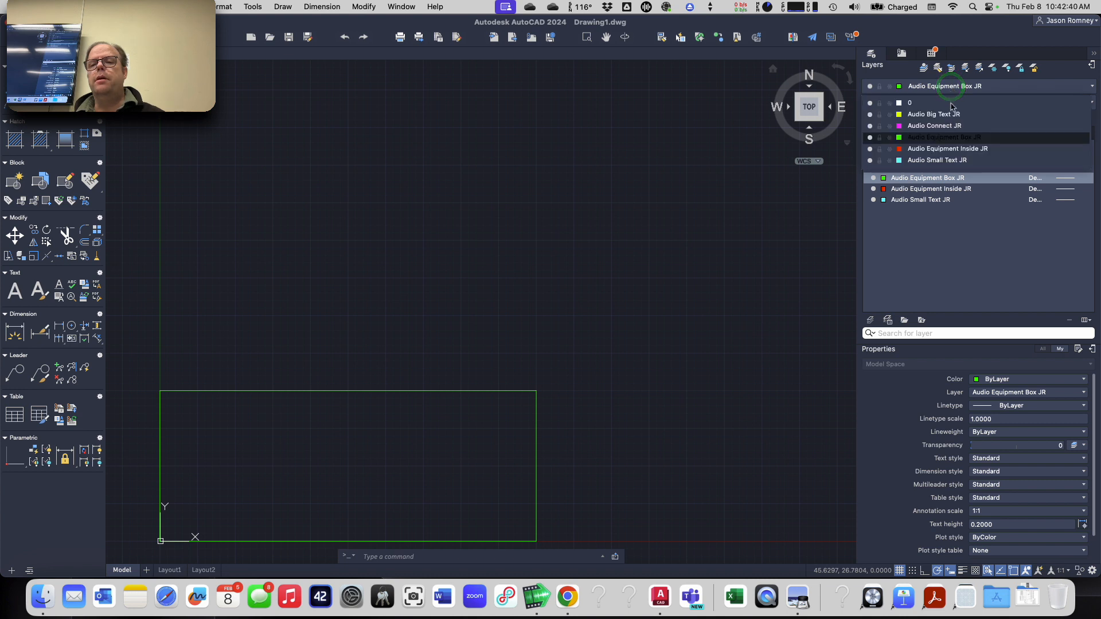
{"action": "left_click", "coordinate": [953, 150]}
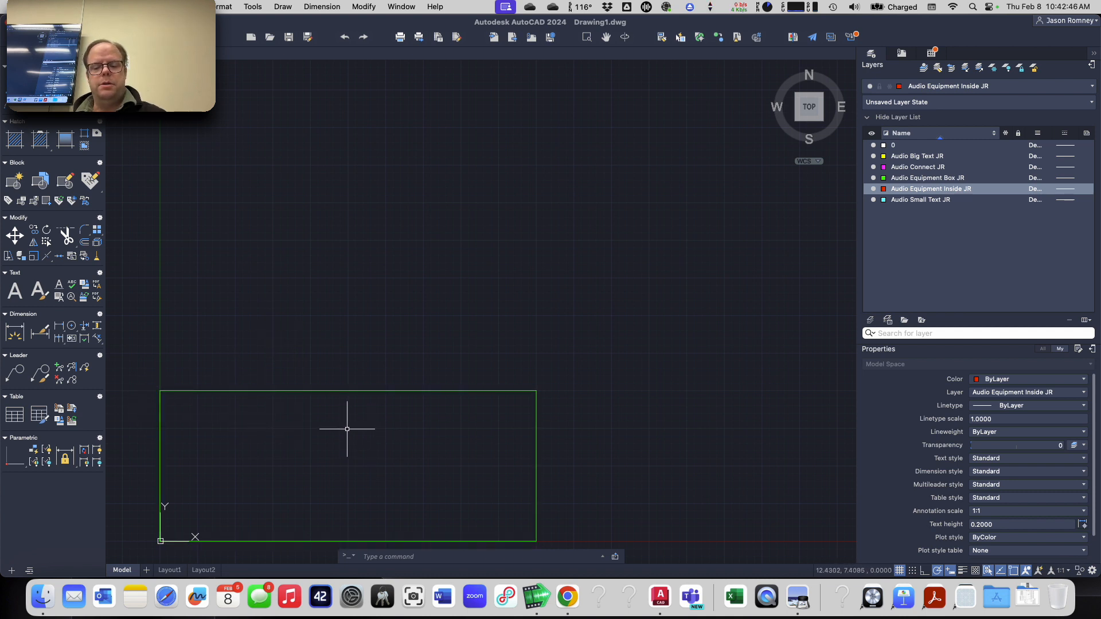
- Draw a horizontal line across the equipment box, starting 2 units below its top right corner and ending on the left edge
{"action": "type", "text": "l"}
{"action": "key", "text": "Return"}
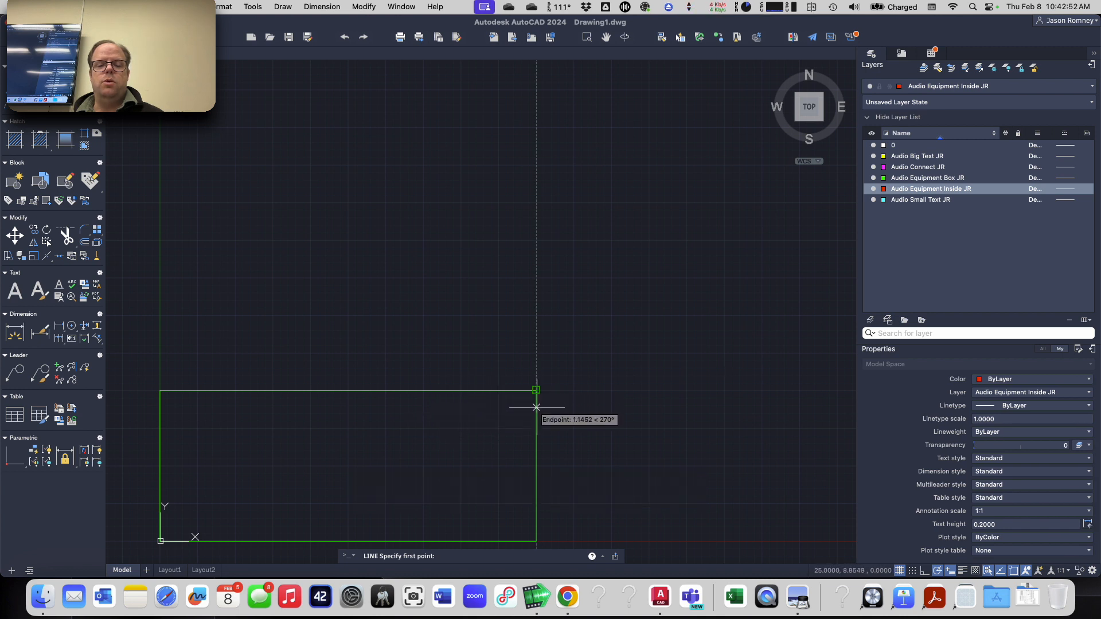
{"action": "type", "text": "2"}
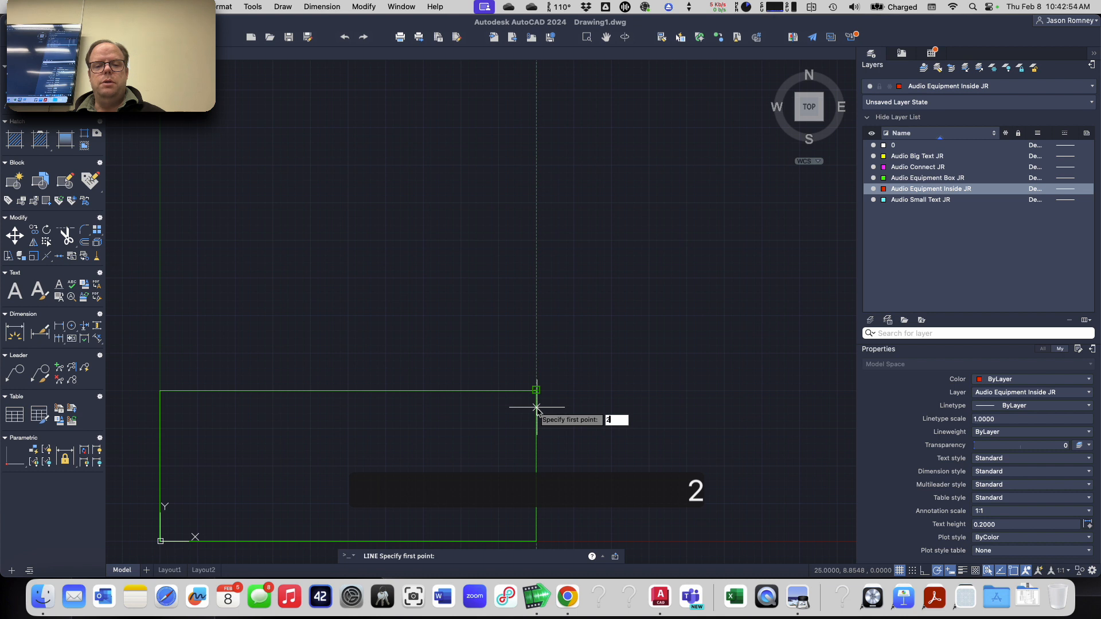
{"action": "key", "text": "Return"}
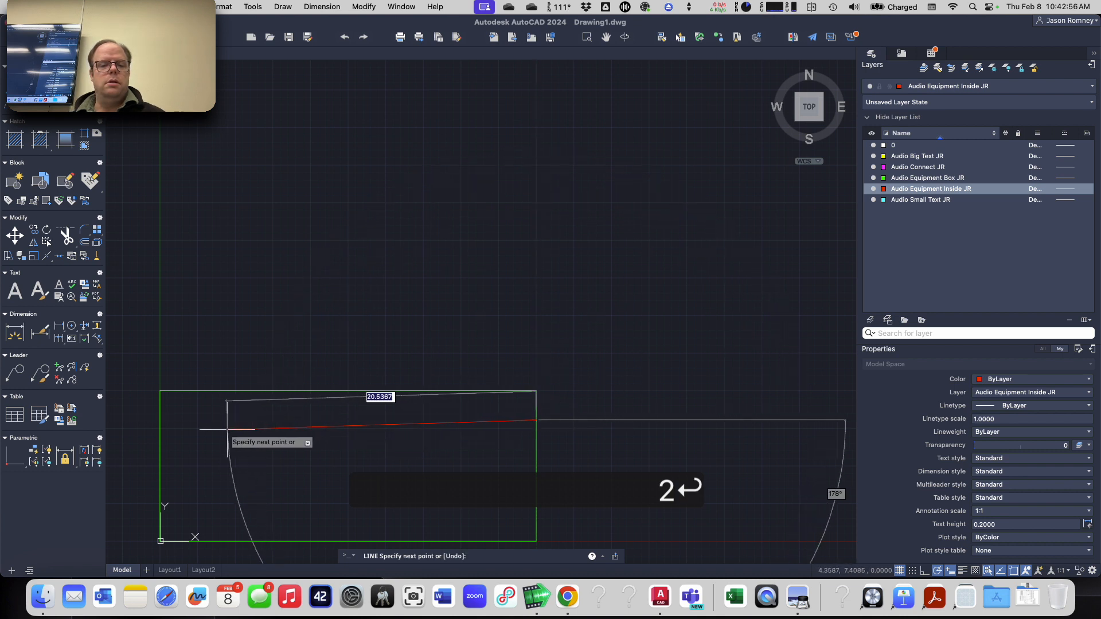
{"action": "left_click", "coordinate": [160, 420]}
{"action": "key", "text": "Return"}
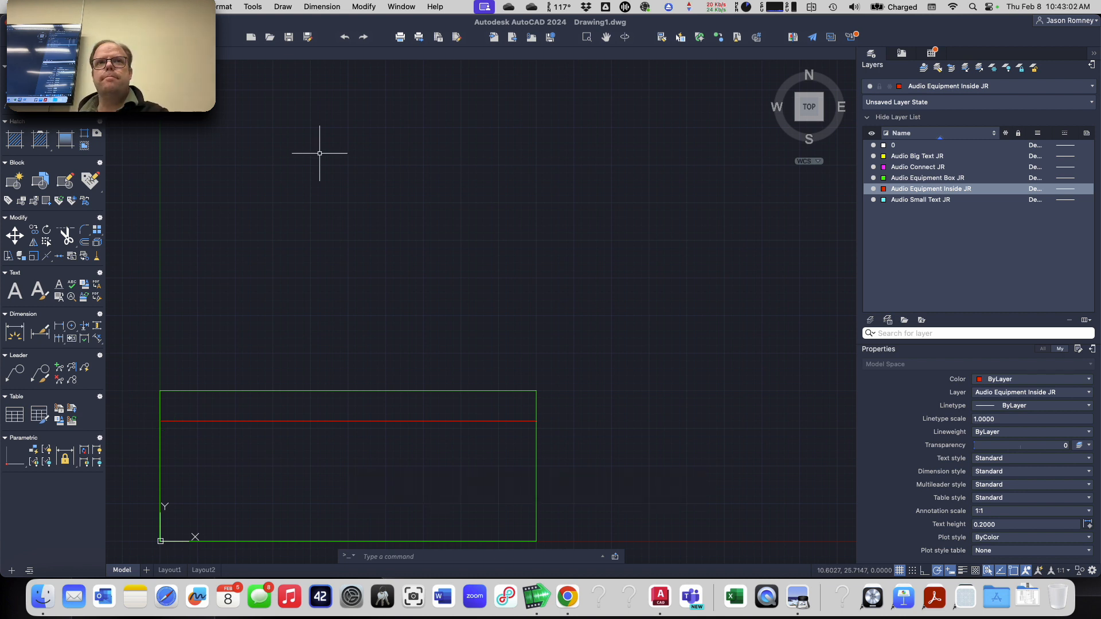
- Erase the red horizontal line inside the equipment box
{"action": "scroll", "coordinate": [375, 281], "scroll_direction": "up", "scroll_amount": 3}
{"action": "middle_click_drag", "start_coordinate": [375, 281], "coordinate": [572, 104]}
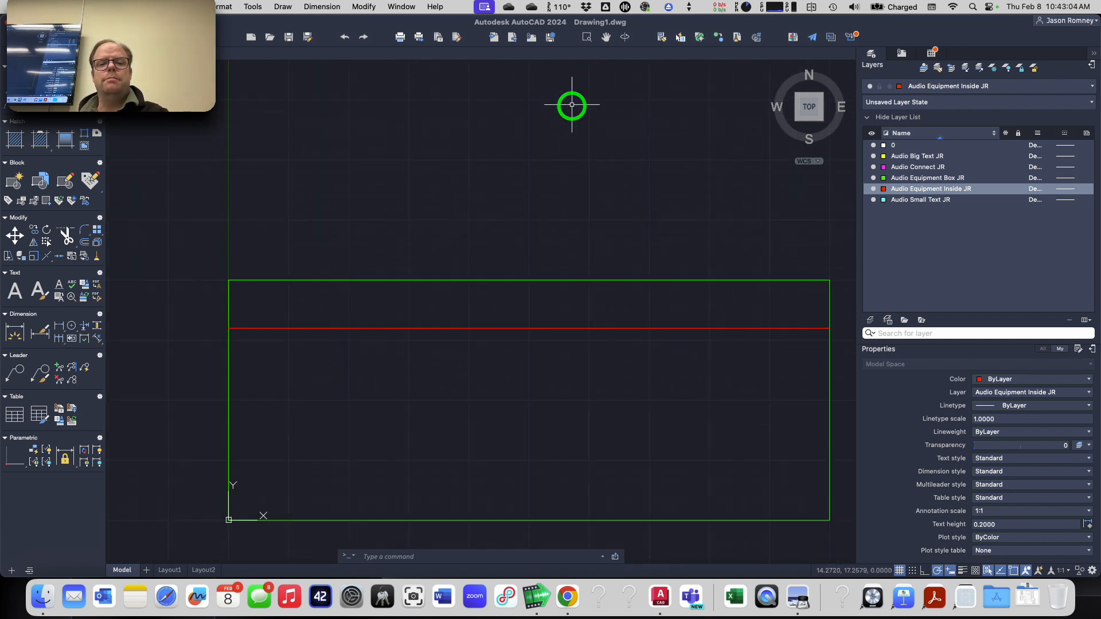
{"action": "scroll", "coordinate": [572, 104], "scroll_direction": "down", "scroll_amount": 2}
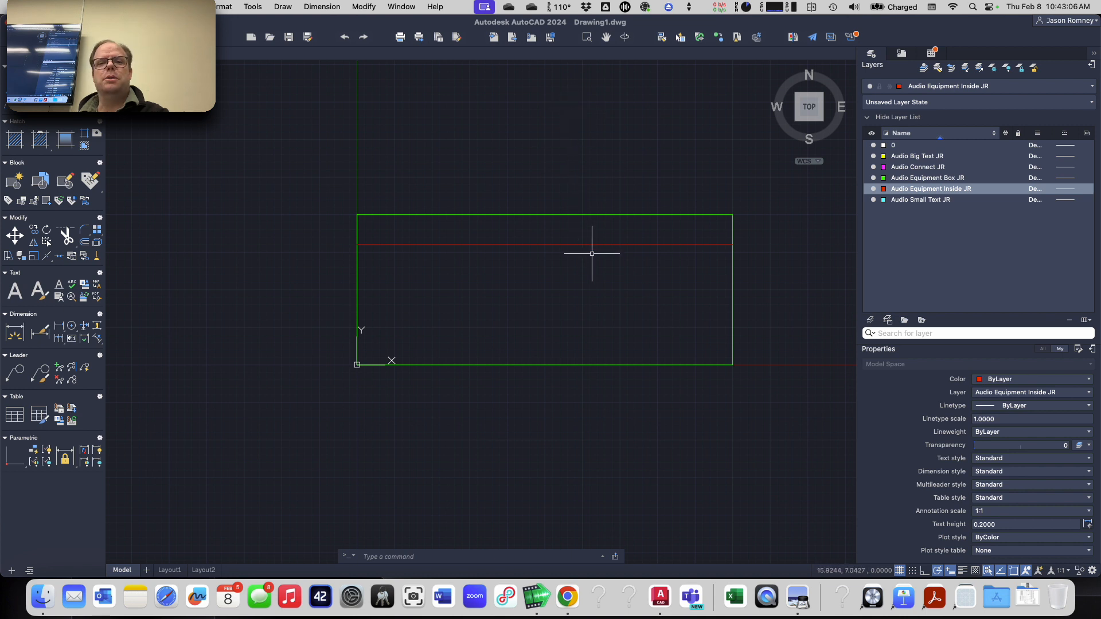
{"action": "left_click", "coordinate": [580, 241]}
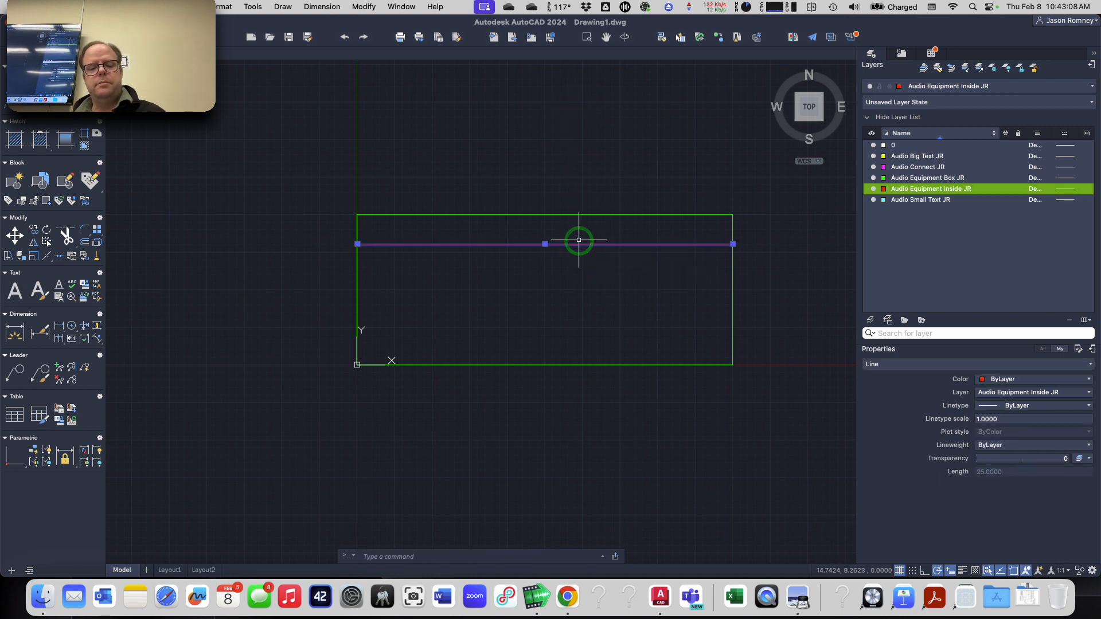
{"action": "key", "text": "e"}
{"action": "key", "text": "Return"}
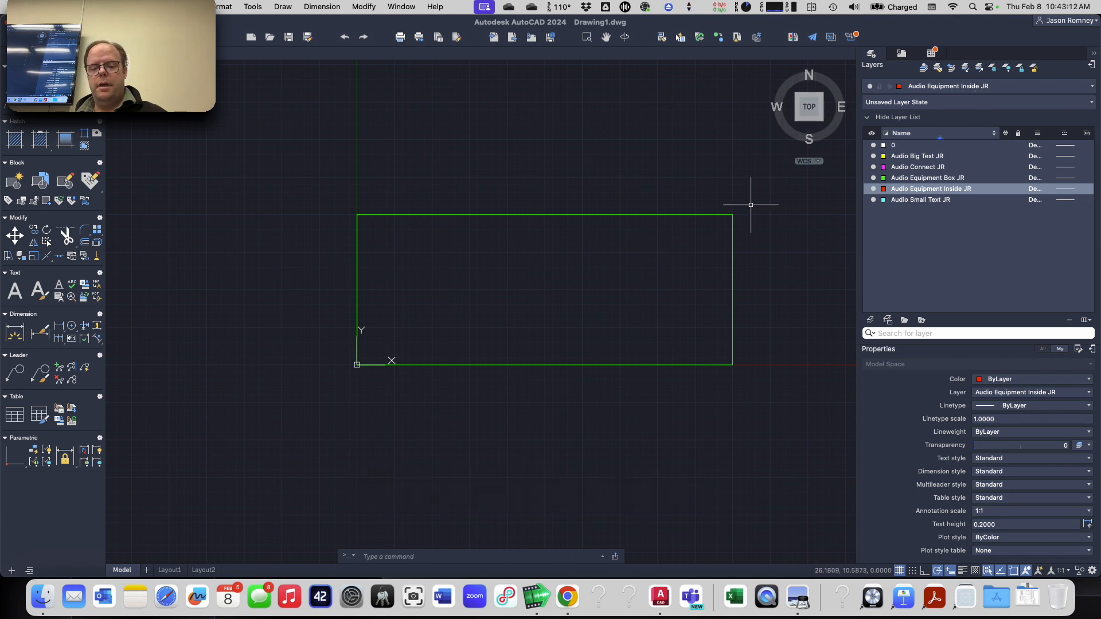
- Redraw the horizontal divider line from 2 units below the box's top right corner to its left edge
{"action": "key", "text": "l"}
{"action": "key", "text": "Return"}
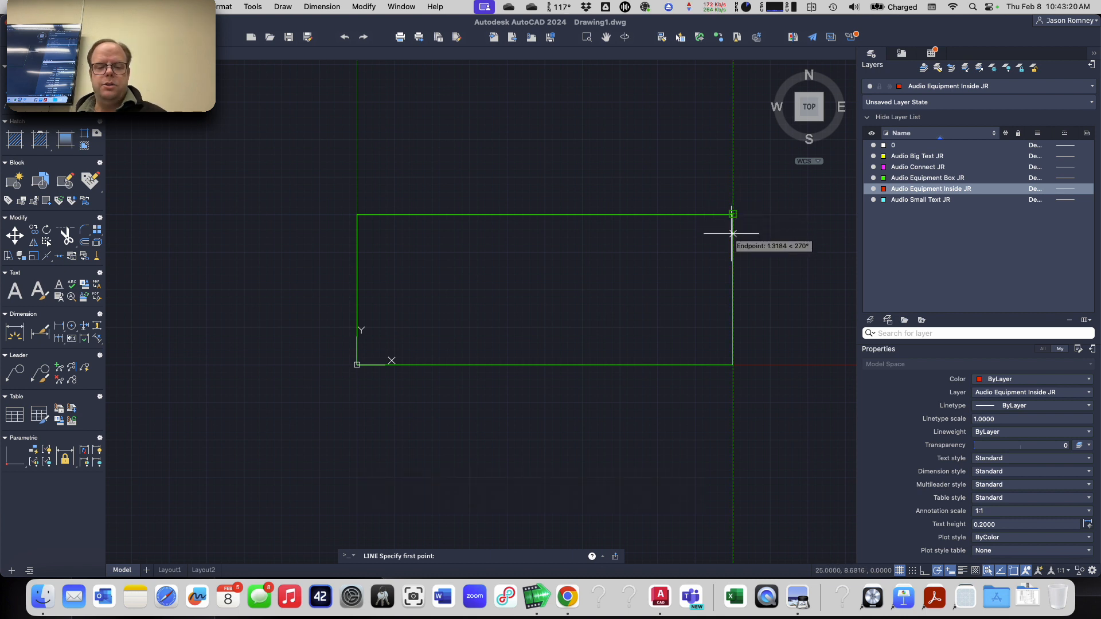
{"action": "type", "text": "2"}
{"action": "key", "text": "Return"}
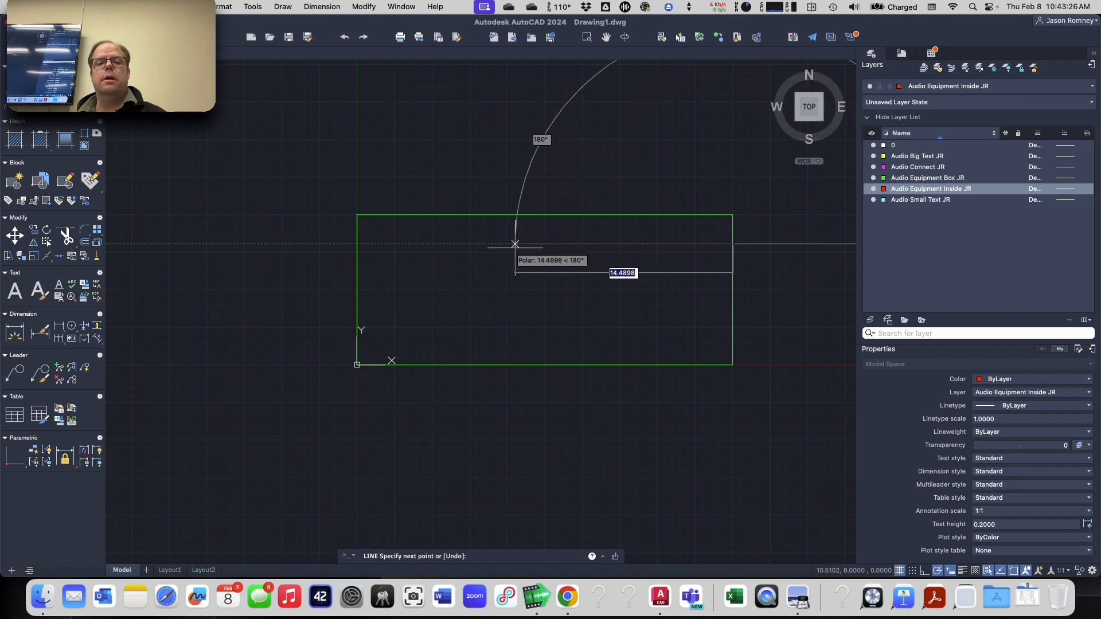
{"action": "left_click", "coordinate": [357, 244]}
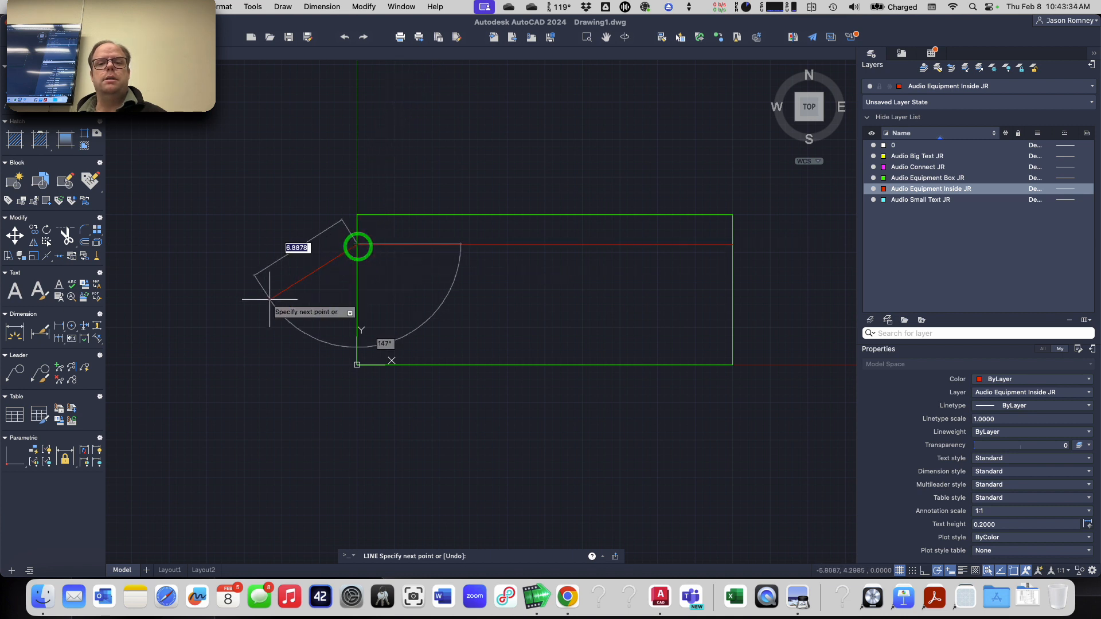
{"action": "key", "text": "Return"}
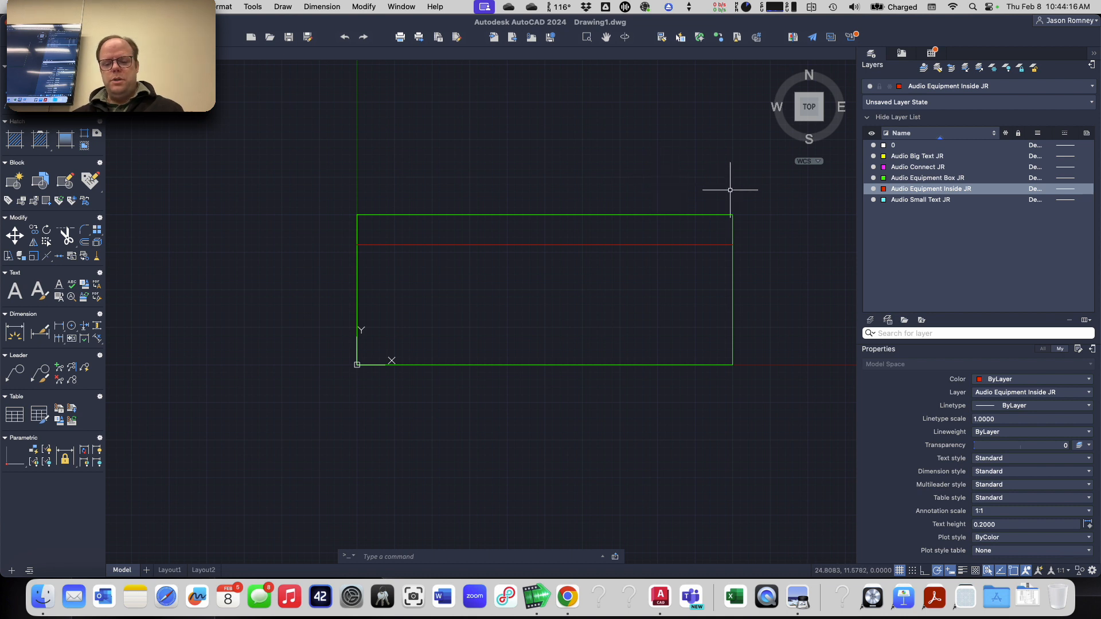
{"action": "type", "text": "l"}
{"action": "key", "text": "Return"}
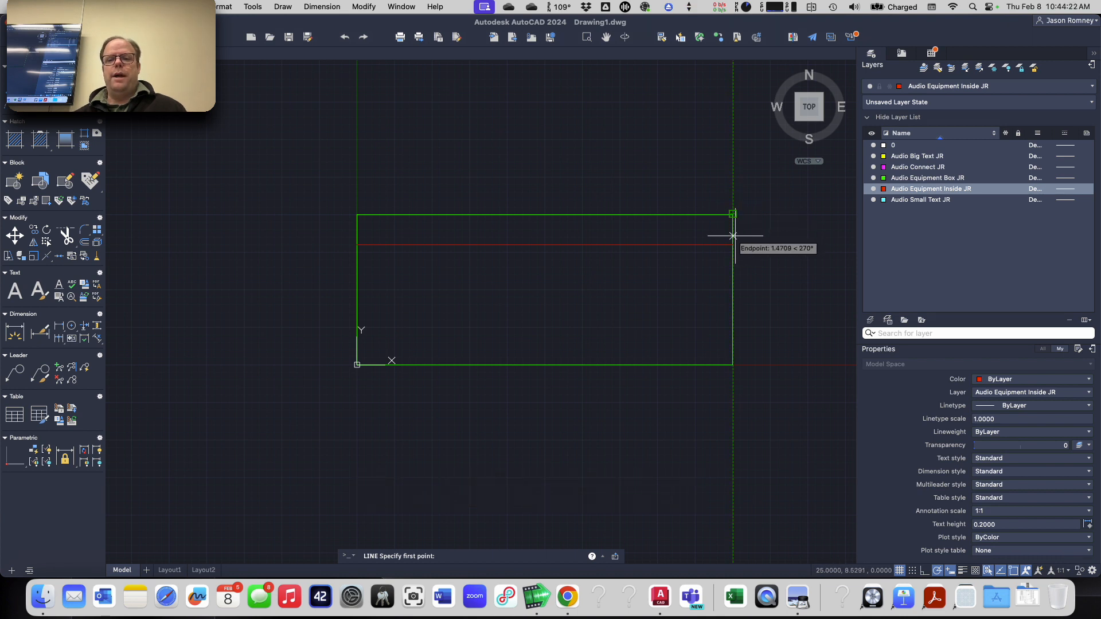
{"action": "type", "text": "2"}
{"action": "key", "text": "Return"}
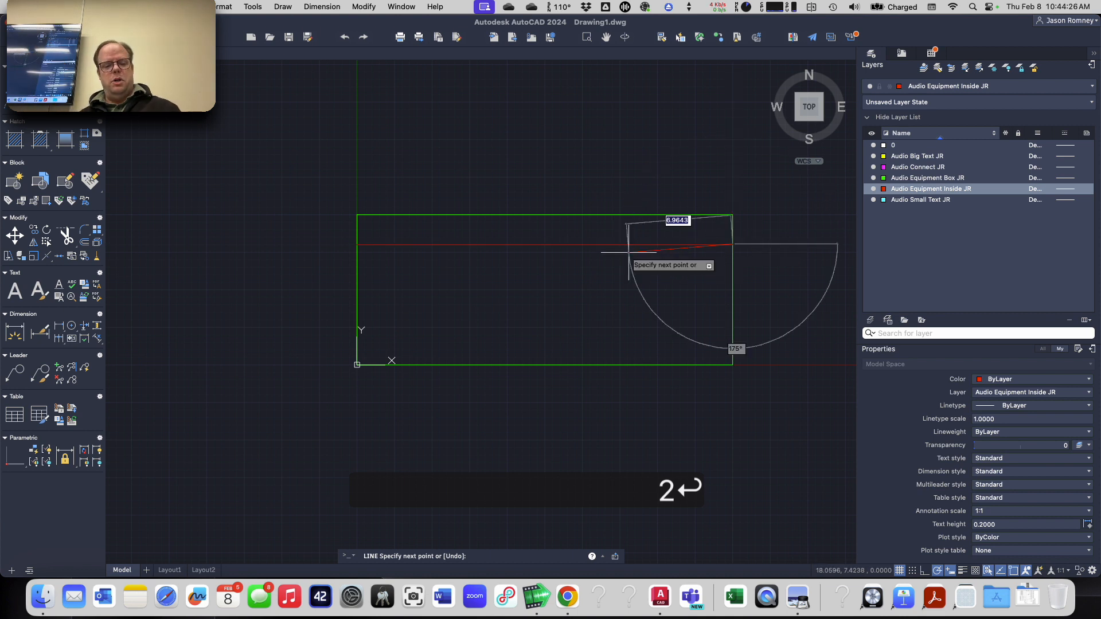
{"action": "key", "text": "Escape"}
{"action": "key", "text": "Escape"}
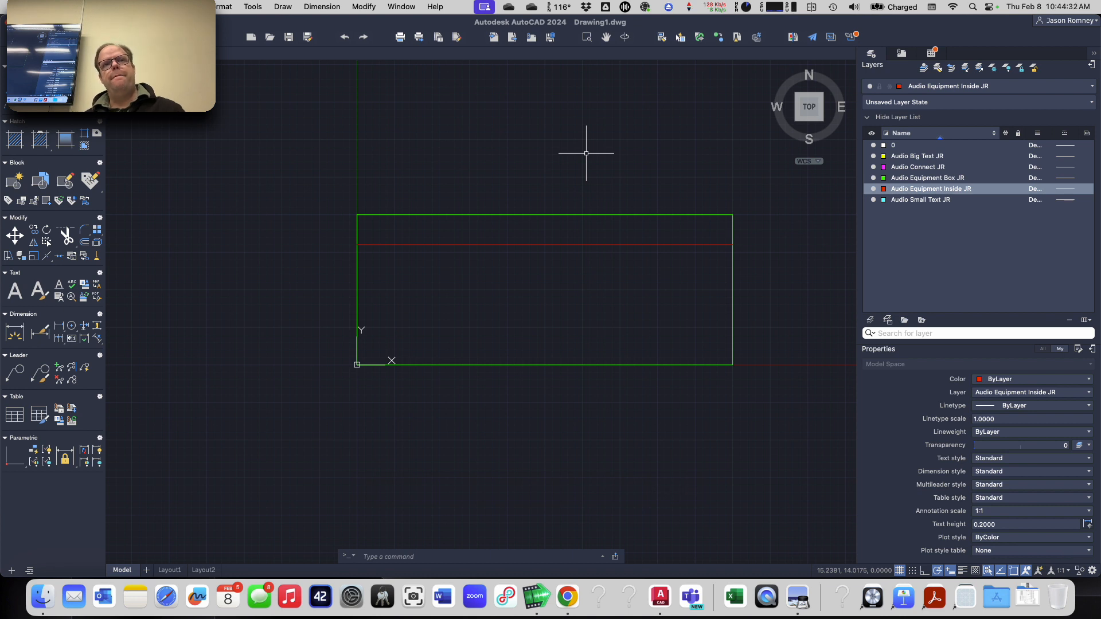
- Erase the red horizontal divider line inside the equipment box
{"action": "left_click", "coordinate": [676, 281]}
{"action": "left_click", "coordinate": [640, 237]}
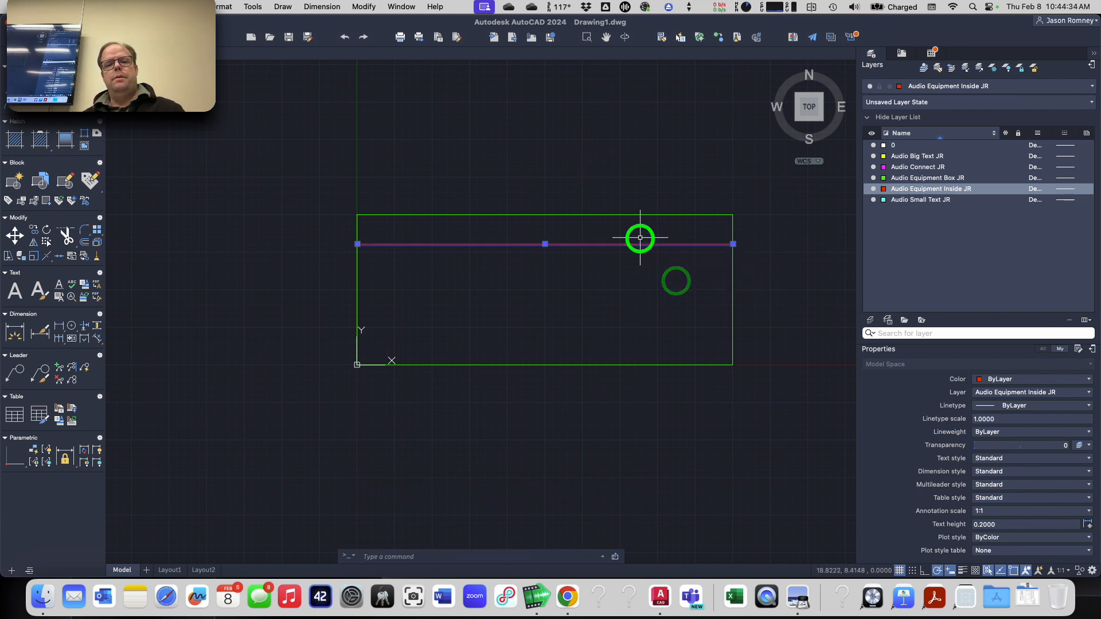
{"action": "key", "text": "e"}
{"action": "key", "text": "Return"}
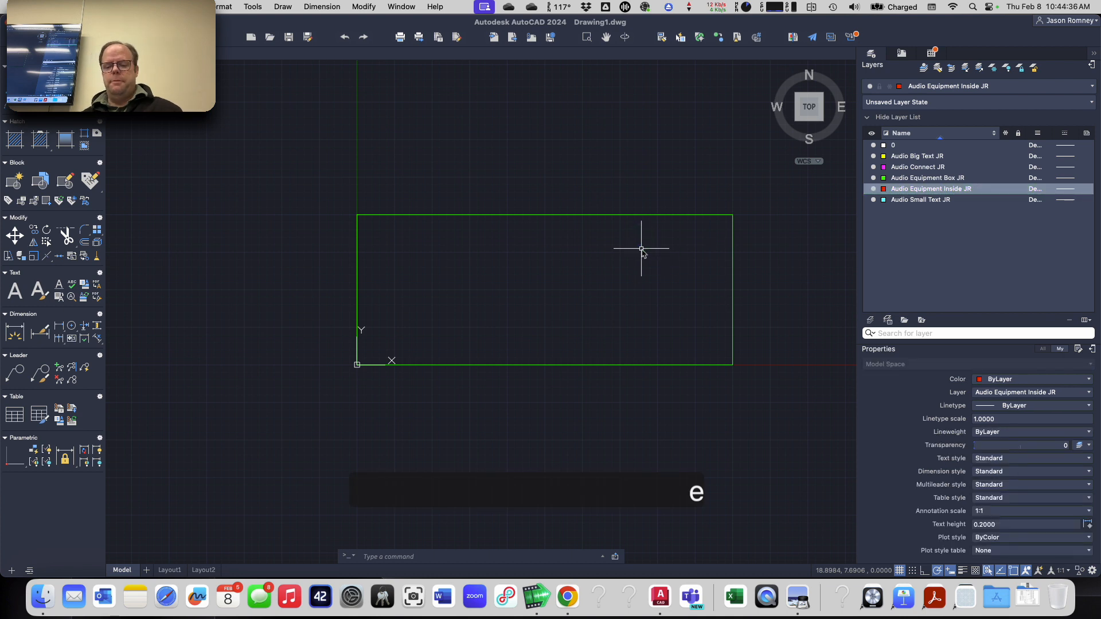
- Draw the horizontal divider line again, from 2 units below the equipment box's top right corner to its left edge
{"action": "type", "text": "l"}
{"action": "key", "text": "Return"}
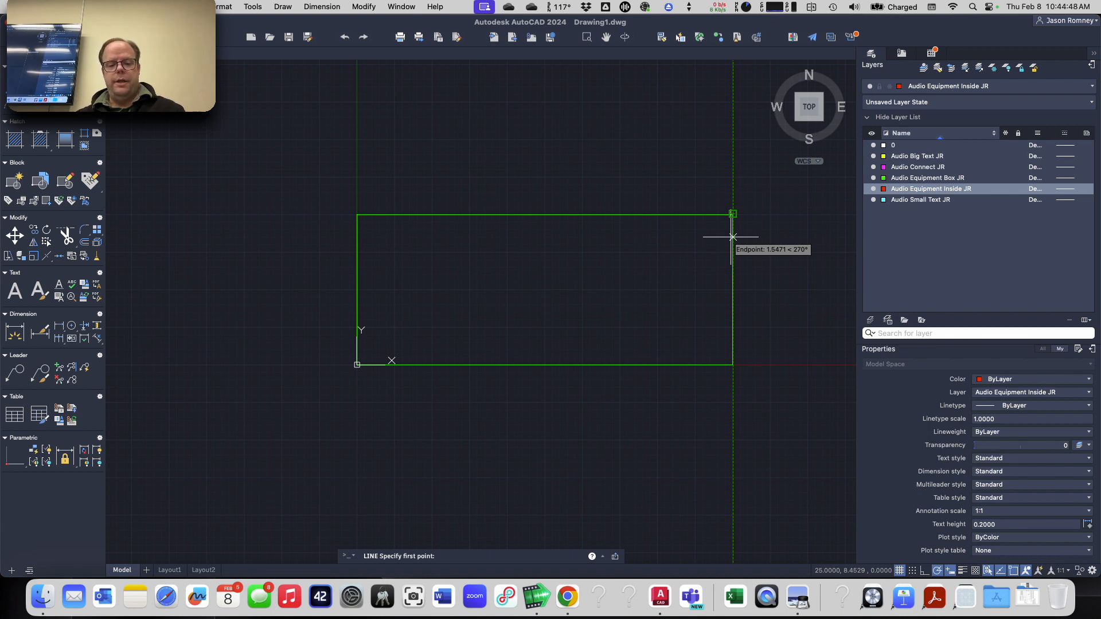
{"action": "type", "text": "2"}
{"action": "key", "text": "Return"}
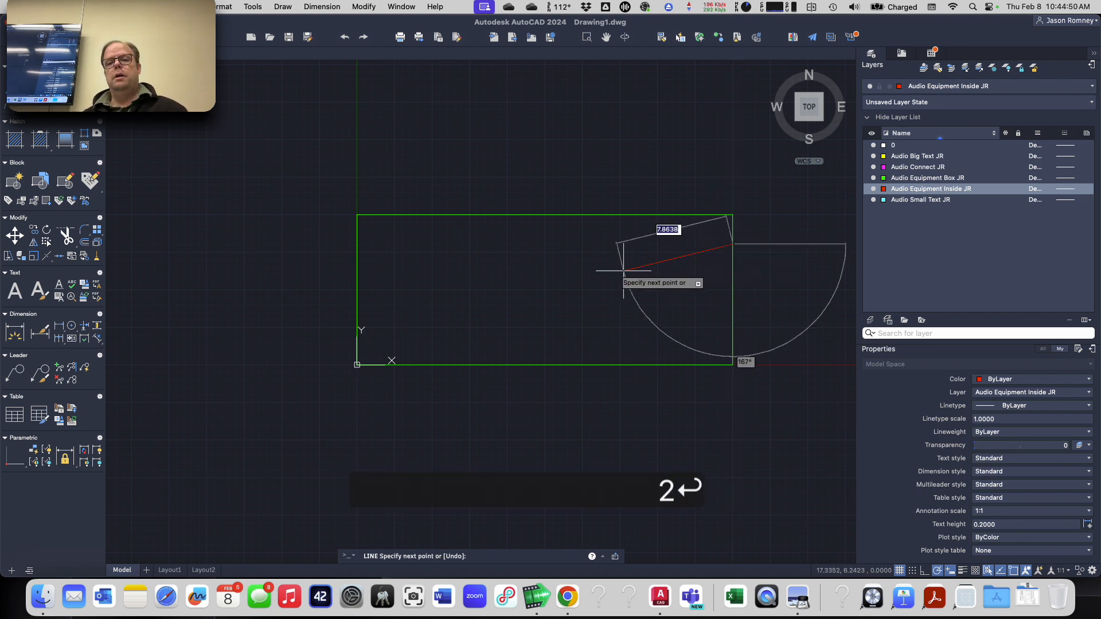
{"action": "left_click", "coordinate": [357, 245]}
{"action": "key", "text": "Return"}
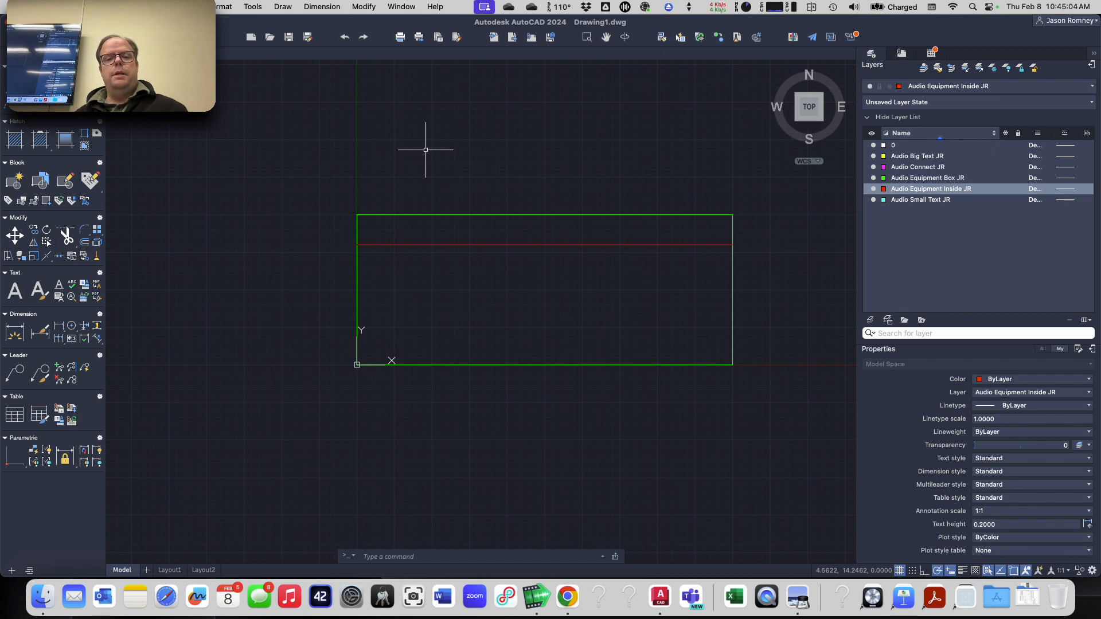
- Check the equipment symbol on the assignment page in the browser, and make Audio Connect JR the current layer in AutoCAD
{"action": "key", "text": "super+Tab"}
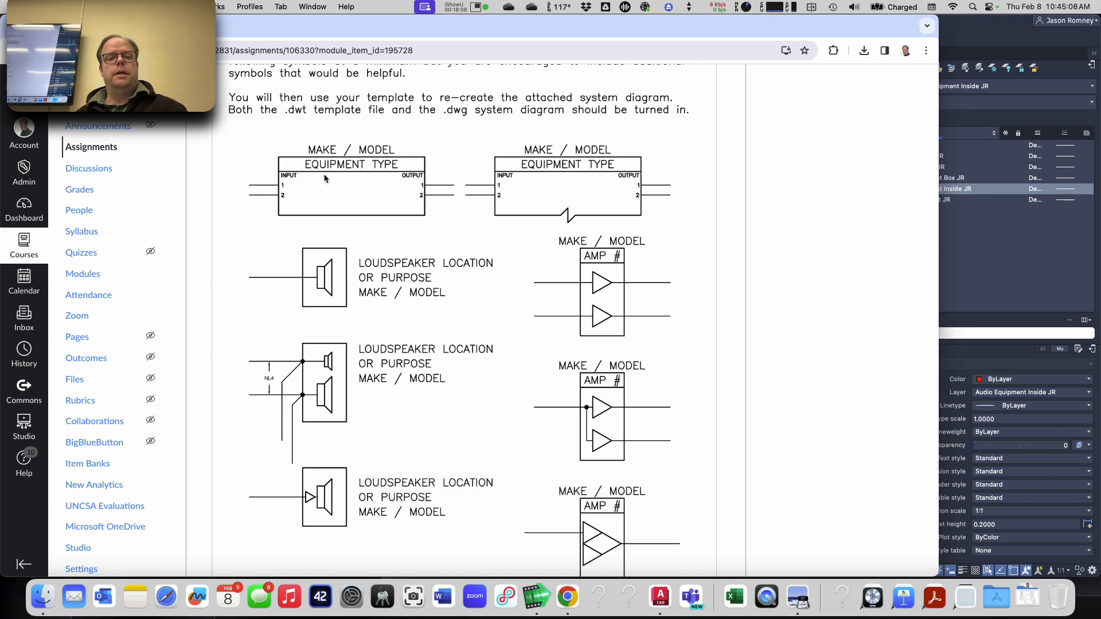
{"action": "key", "text": "super+Tab"}
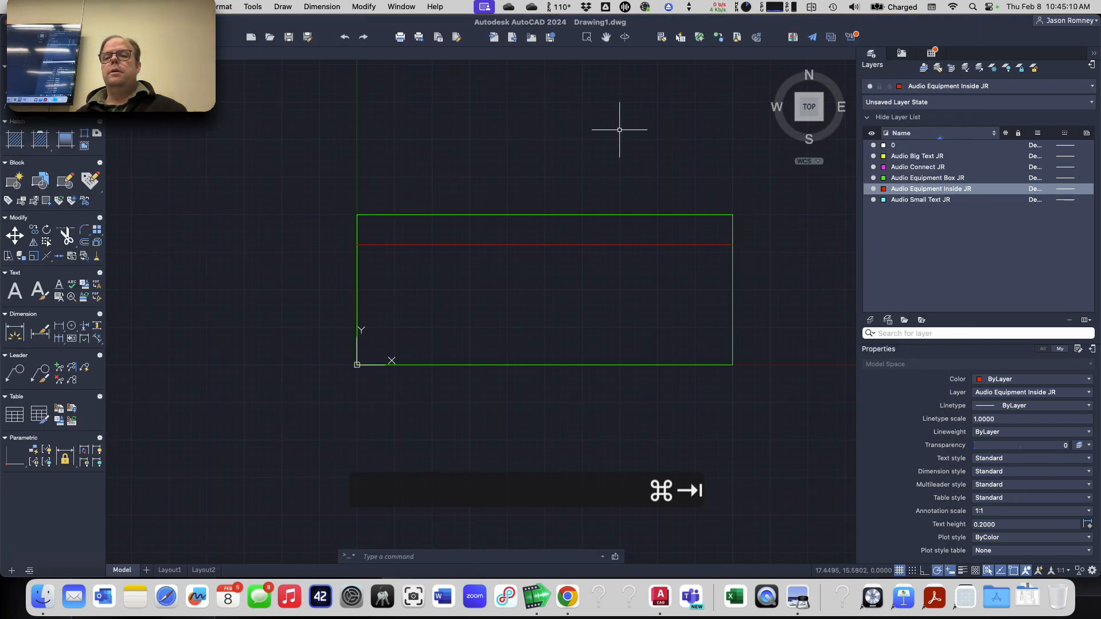
{"action": "left_click", "coordinate": [963, 94]}
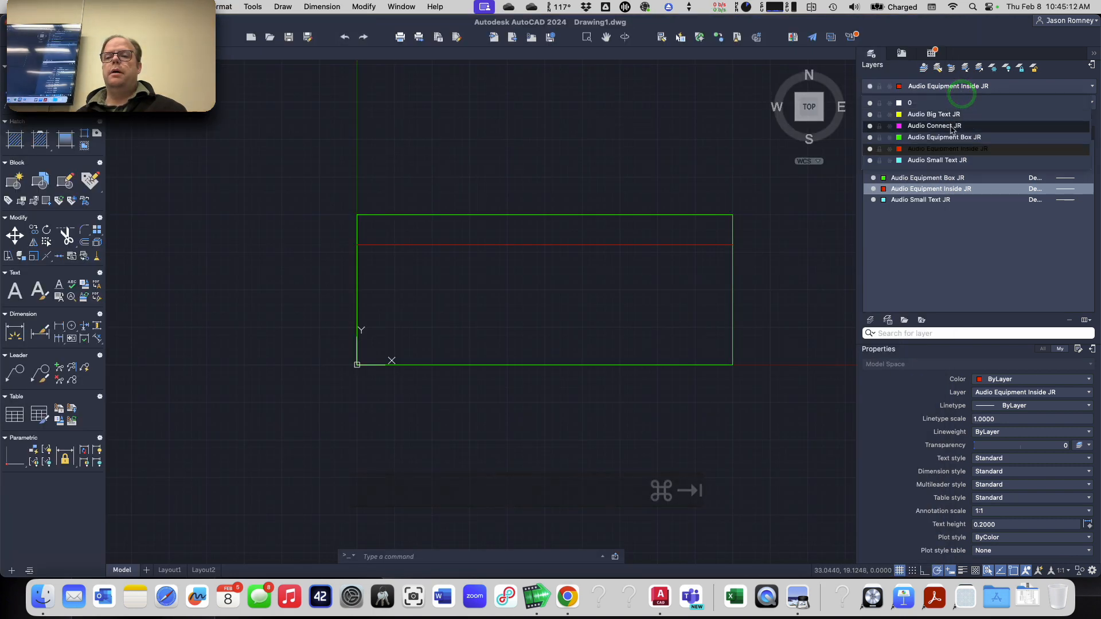
{"action": "left_click", "coordinate": [950, 126]}
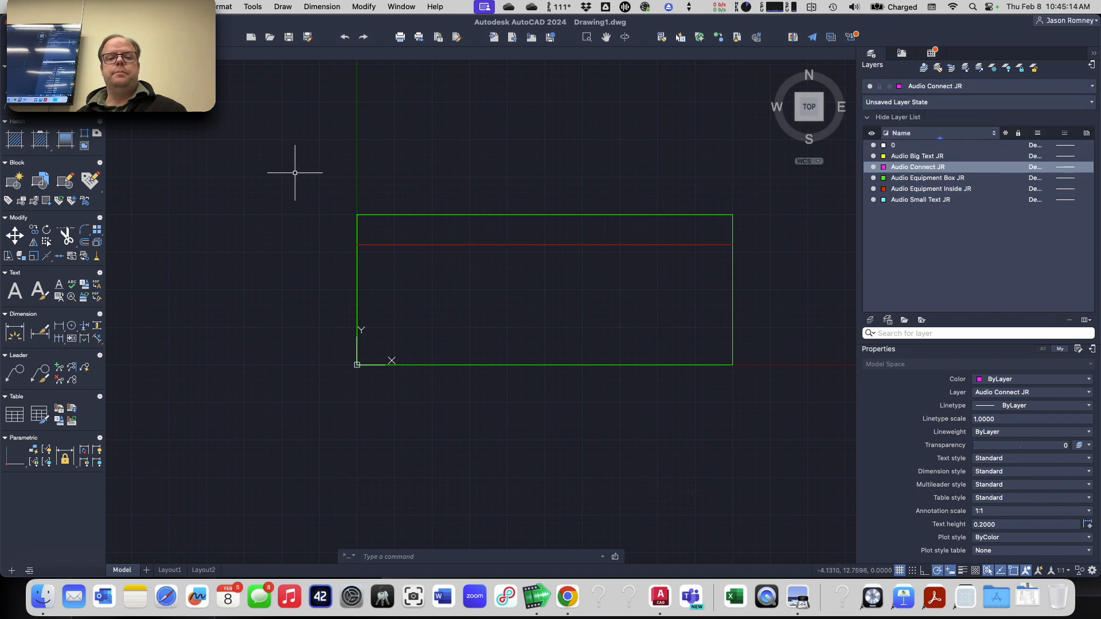
- Draw a 2-unit horizontal connection line outward from the box's left edge, starting 4 units above its lower left corner
{"action": "type", "text": "l"}
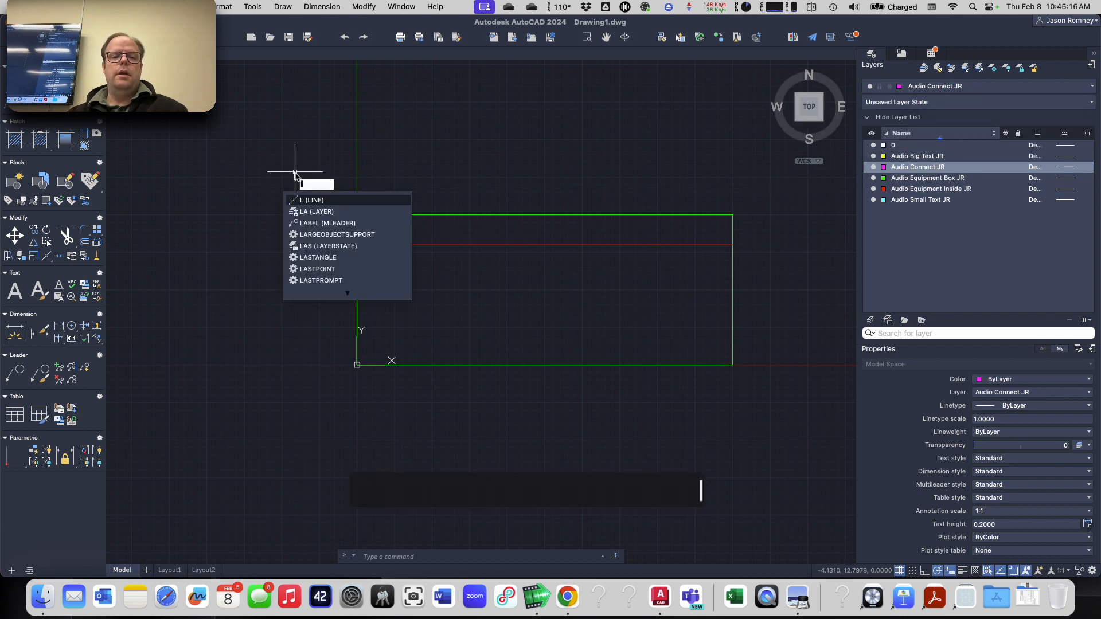
{"action": "key", "text": "Return"}
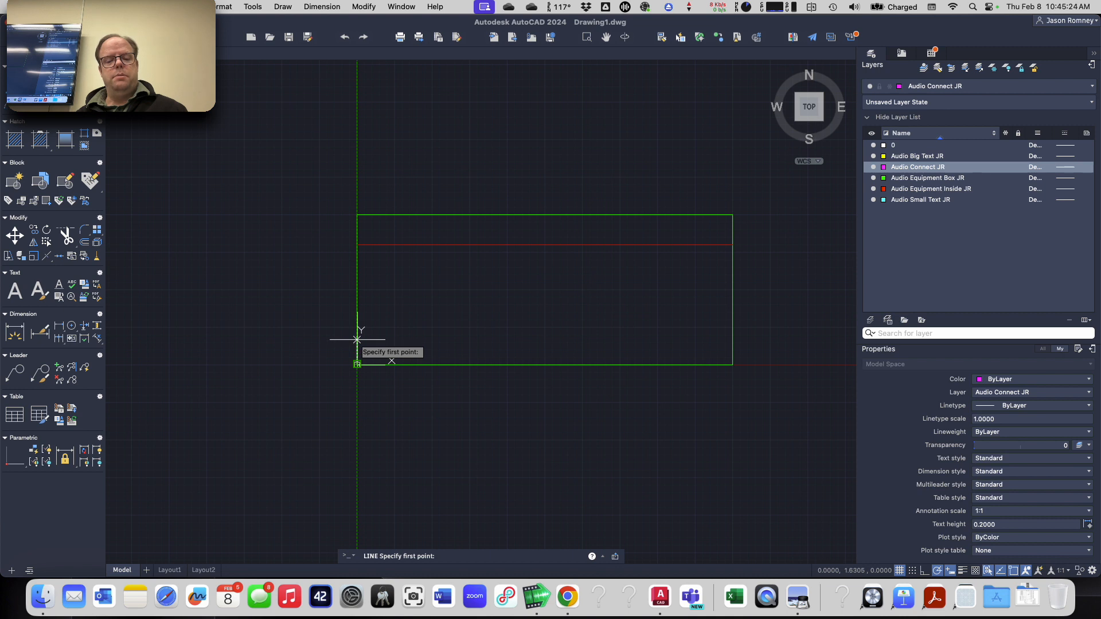
{"action": "type", "text": "4"}
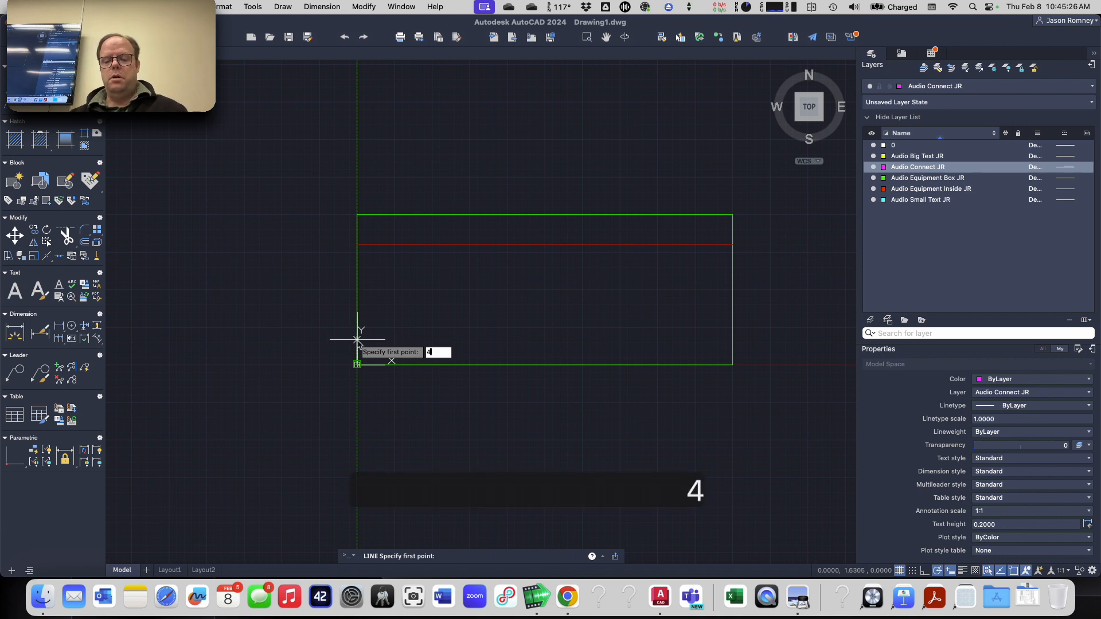
{"action": "key", "text": "Return"}
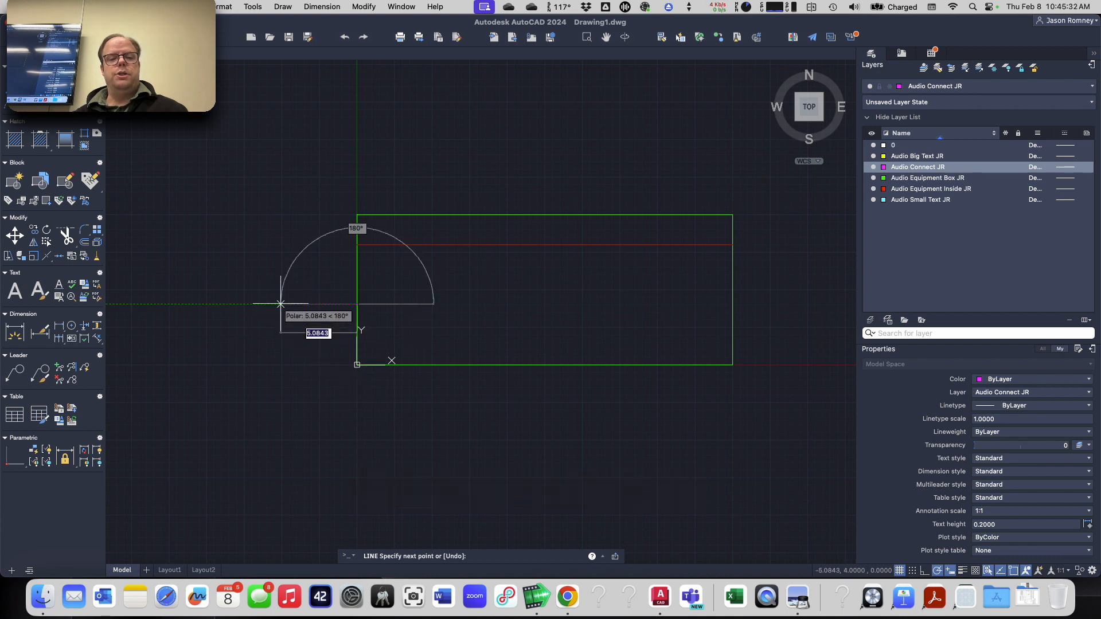
{"action": "type", "text": "2"}
{"action": "key", "text": "Return"}
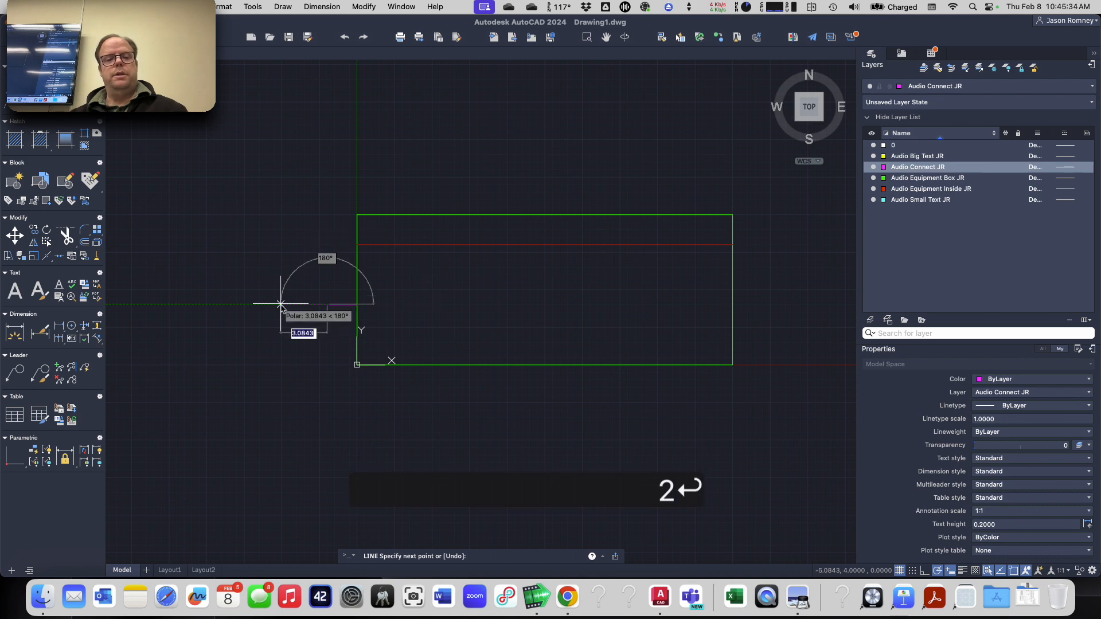
{"action": "key", "text": "Return"}
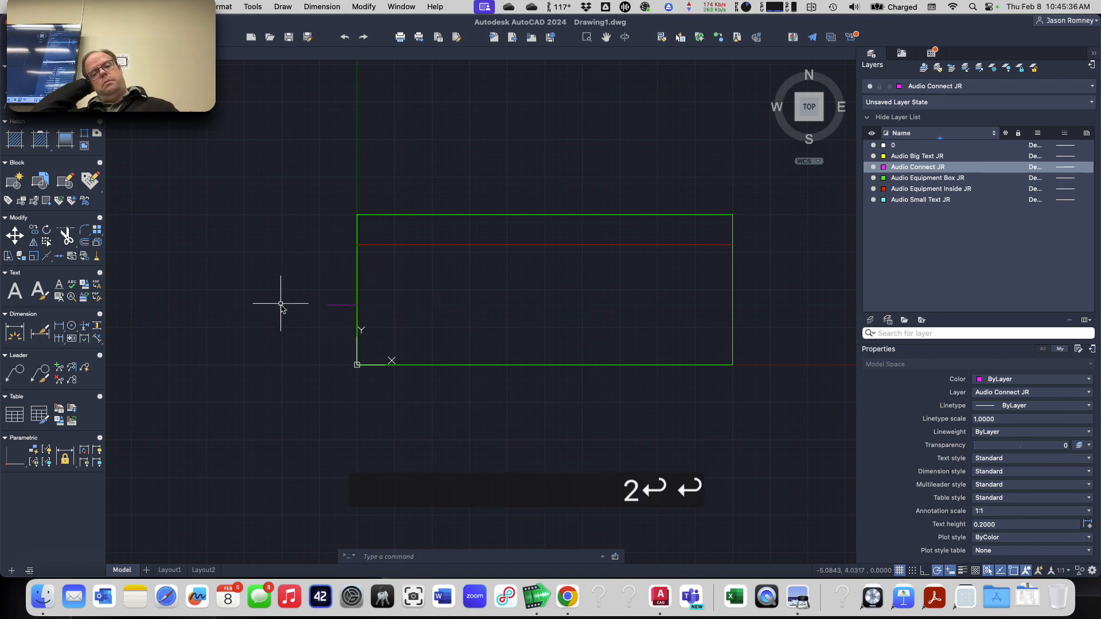
- Check the assignment page's symbol in the browser, and copy the left connection line 2 units straight up along the box edge
{"action": "key", "text": "super+Tab"}
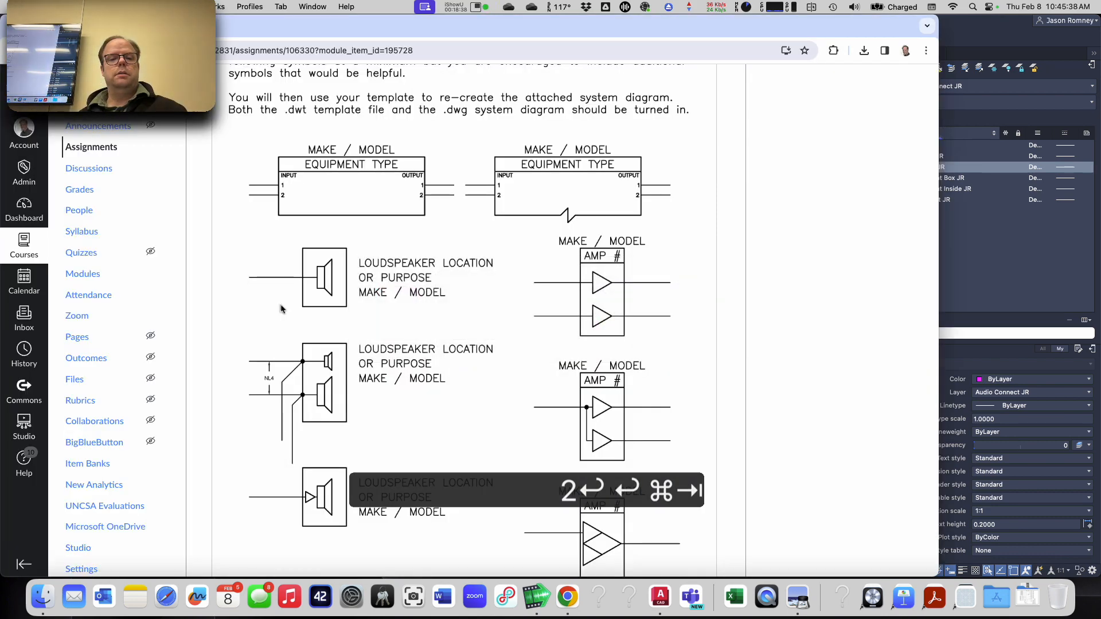
{"action": "key", "text": "super+Tab"}
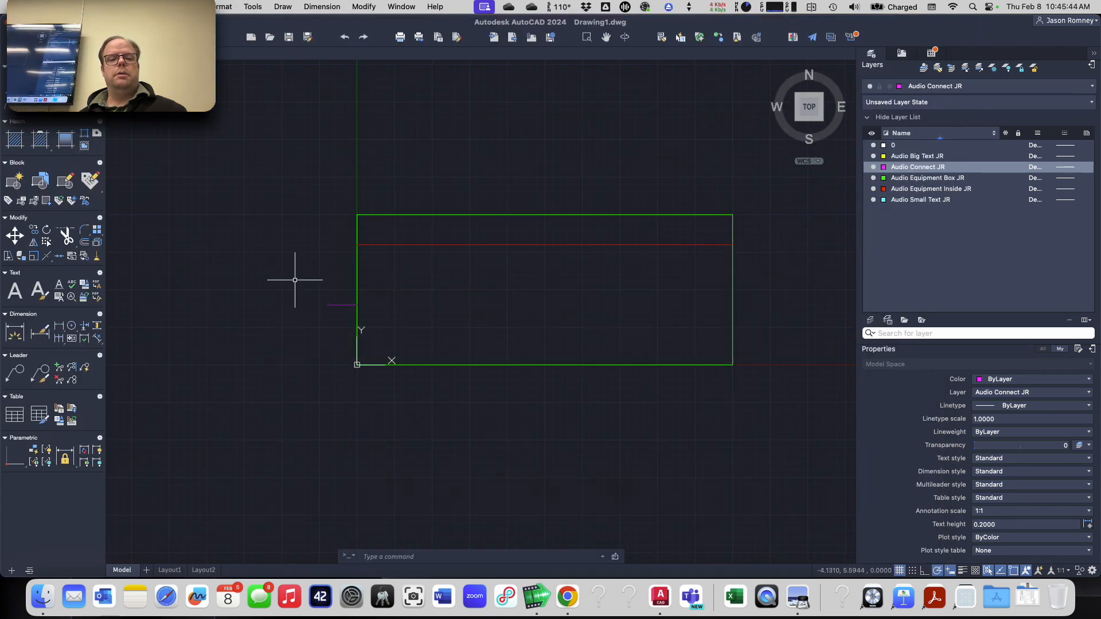
{"action": "left_click", "coordinate": [295, 280]}
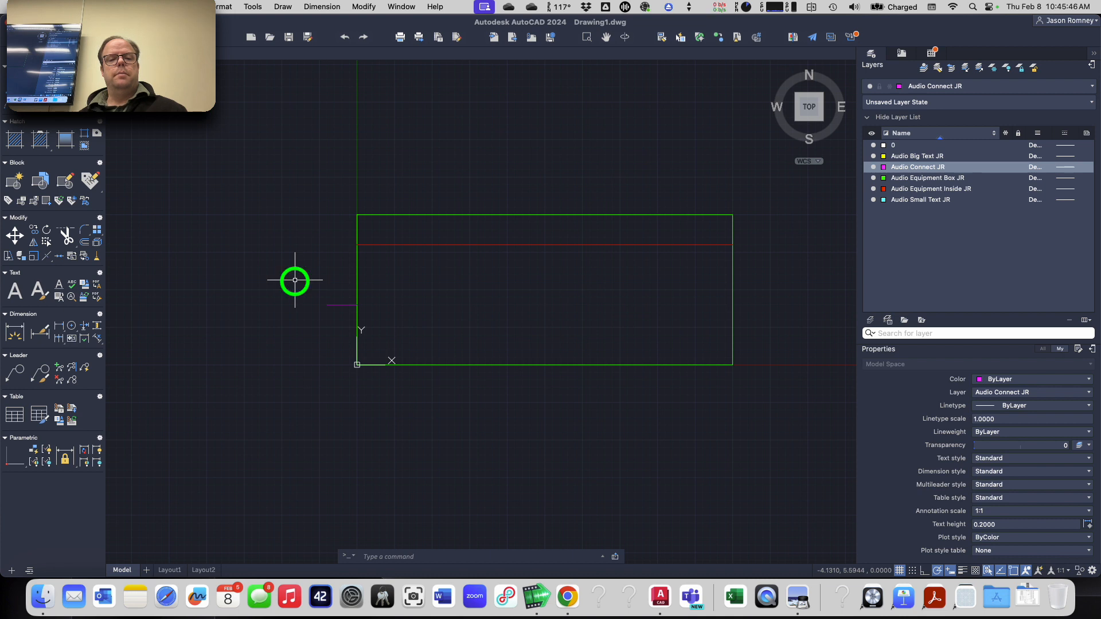
{"action": "left_click", "coordinate": [413, 311]}
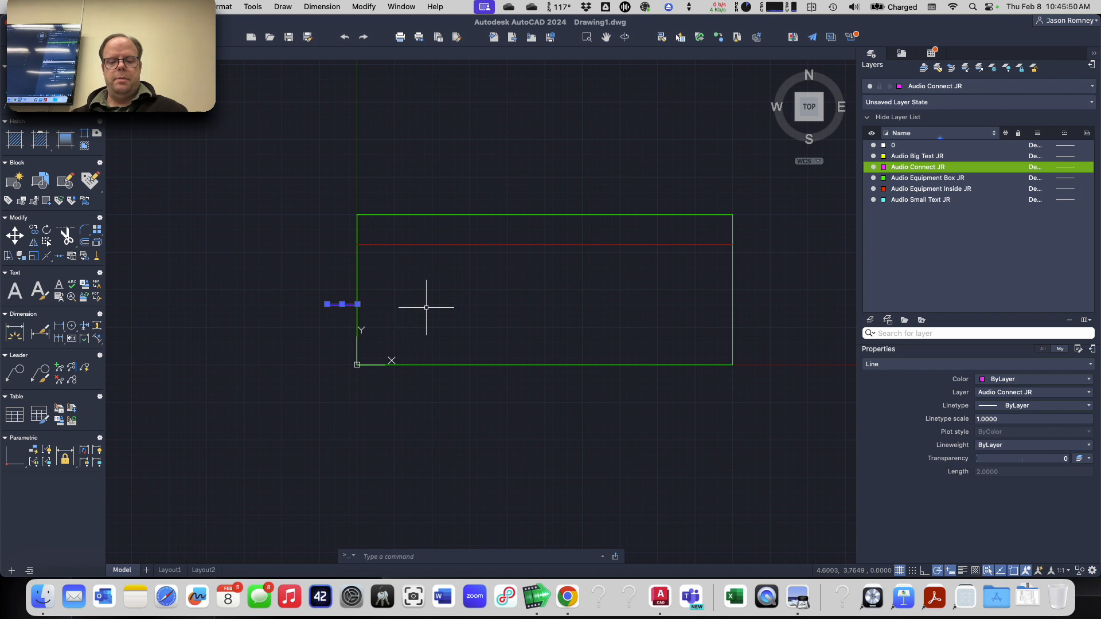
{"action": "key", "text": "super+c"}
{"action": "type", "text": "o"}
{"action": "key", "text": "Return"}
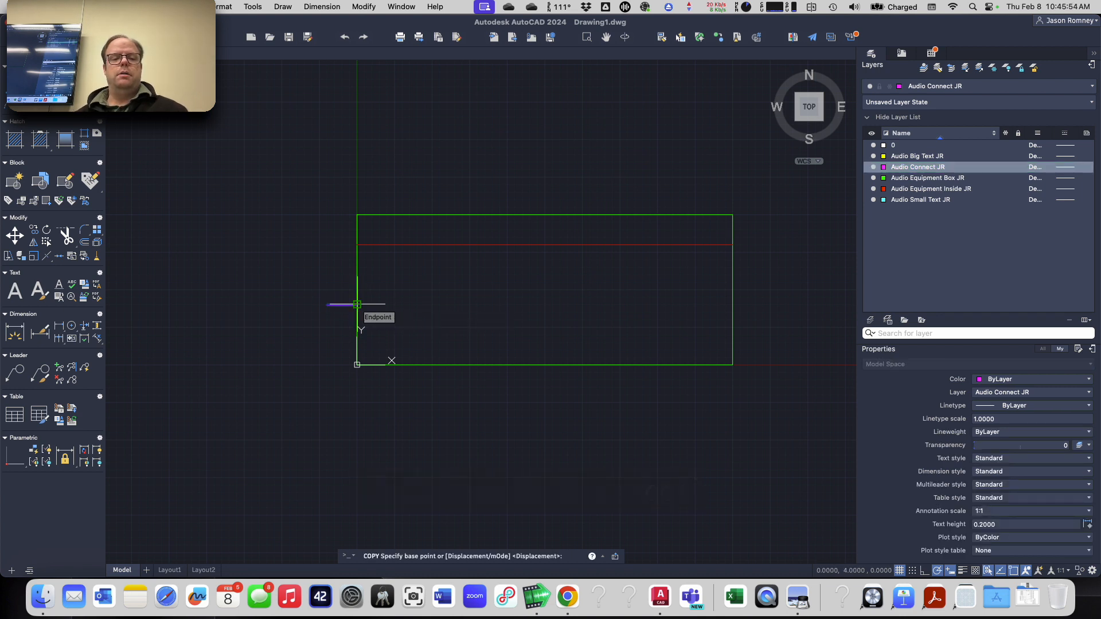
{"action": "left_click", "coordinate": [356, 304]}
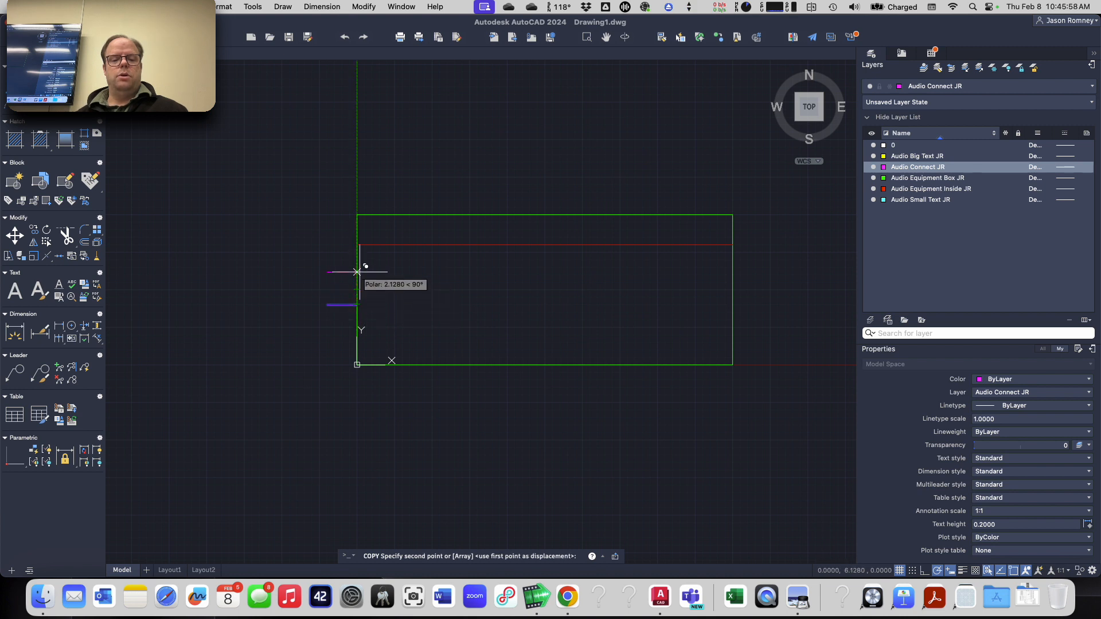
{"action": "type", "text": "2"}
{"action": "key", "text": "Return"}
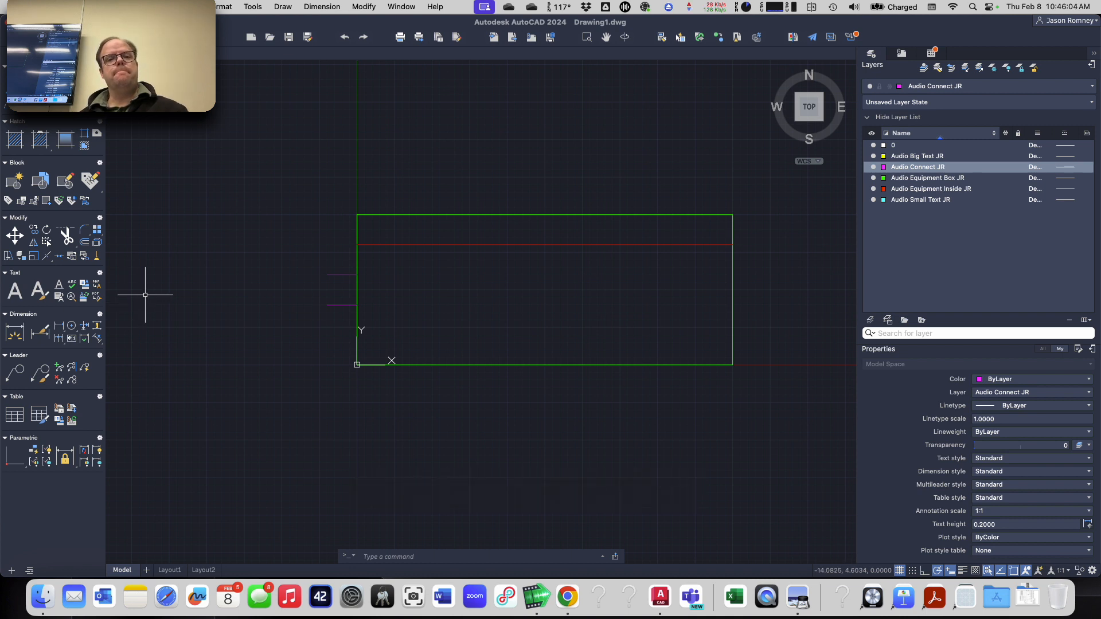
- Mirror both left connection lines to the right side of the box about its vertical centre line, keeping the originals
{"action": "left_click", "coordinate": [285, 252]}
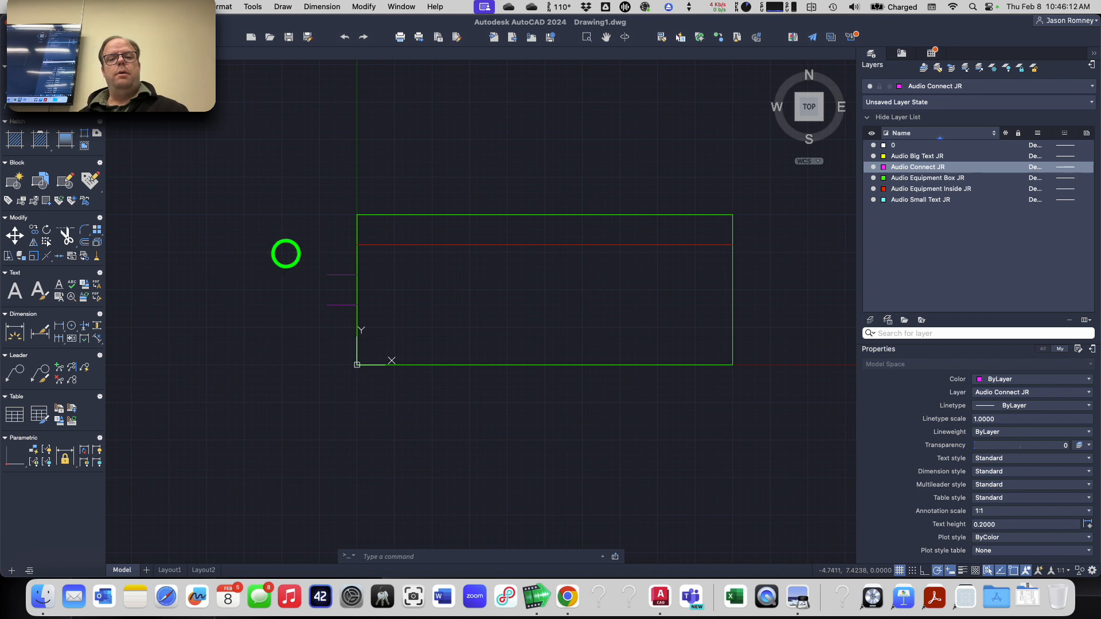
{"action": "left_click", "coordinate": [286, 252]}
{"action": "left_click", "coordinate": [392, 320]}
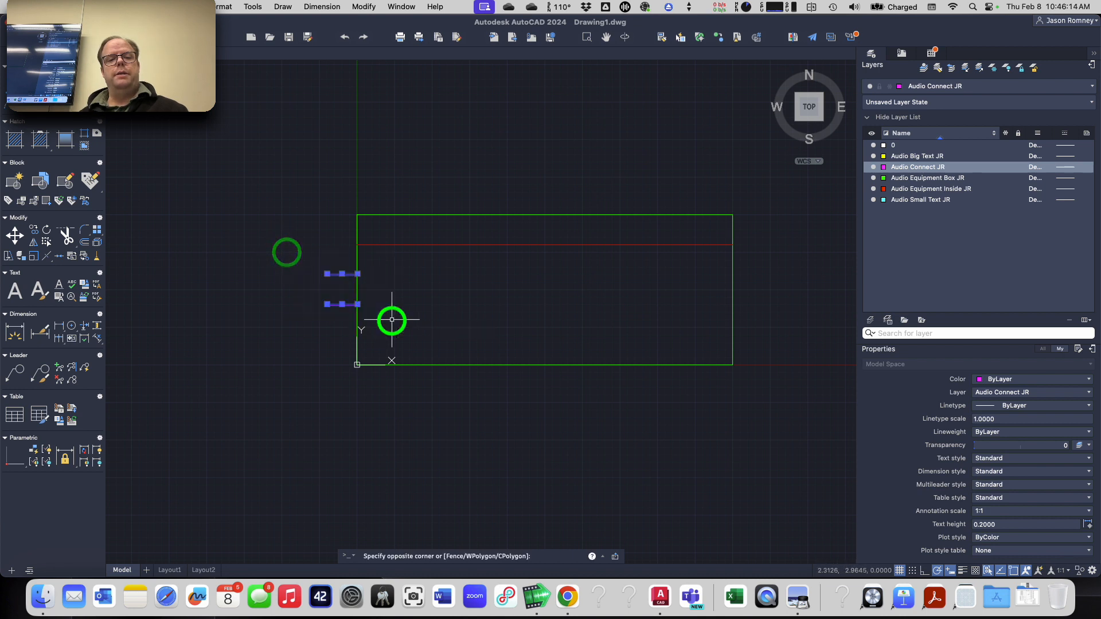
{"action": "type", "text": "mi"}
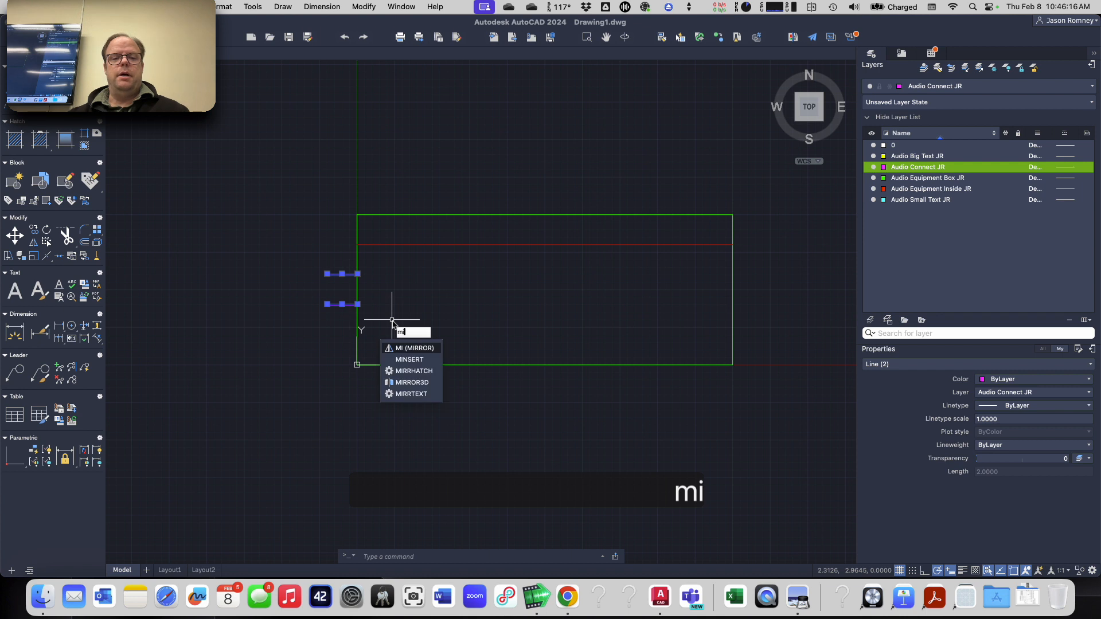
{"action": "key", "text": "Return"}
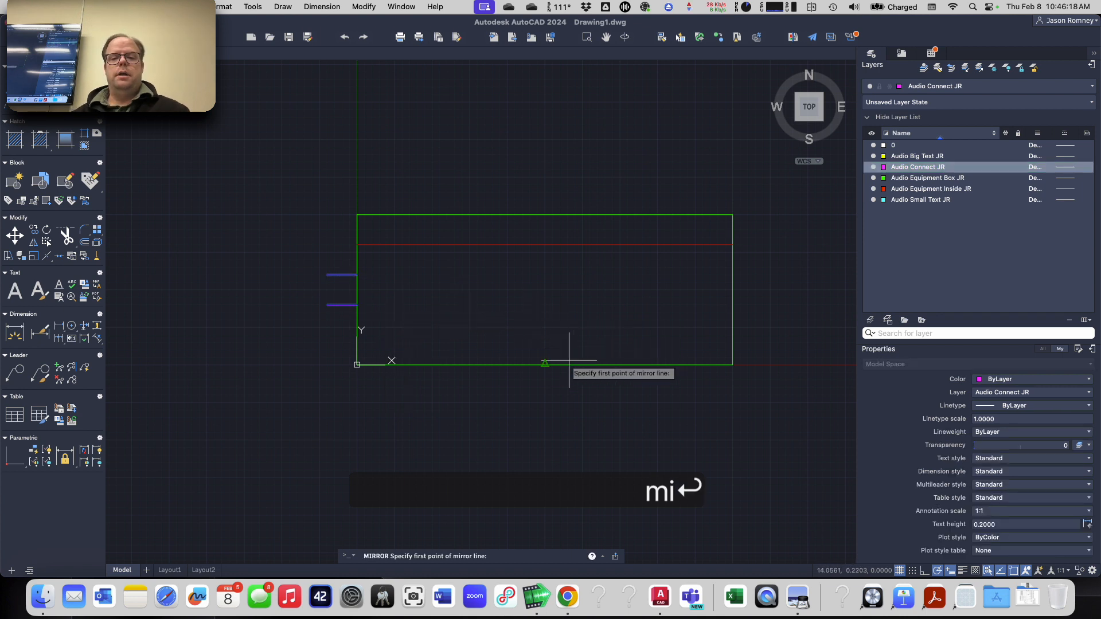
{"action": "left_click", "coordinate": [543, 365]}
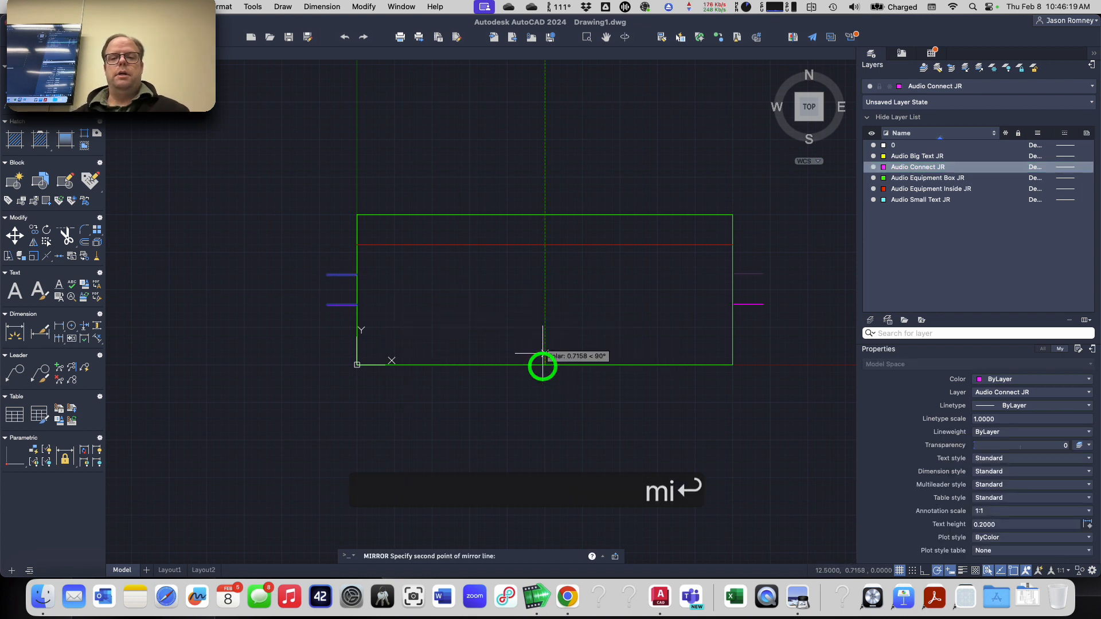
{"action": "left_click", "coordinate": [546, 215]}
{"action": "key", "text": "Return"}
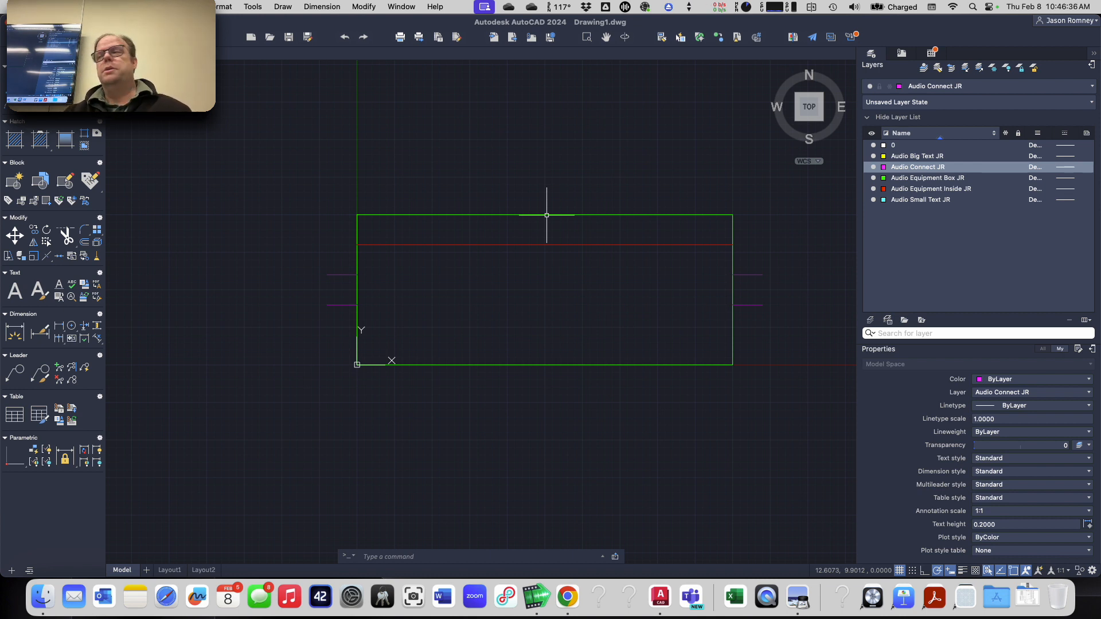
{"action": "type", "text": "t"}
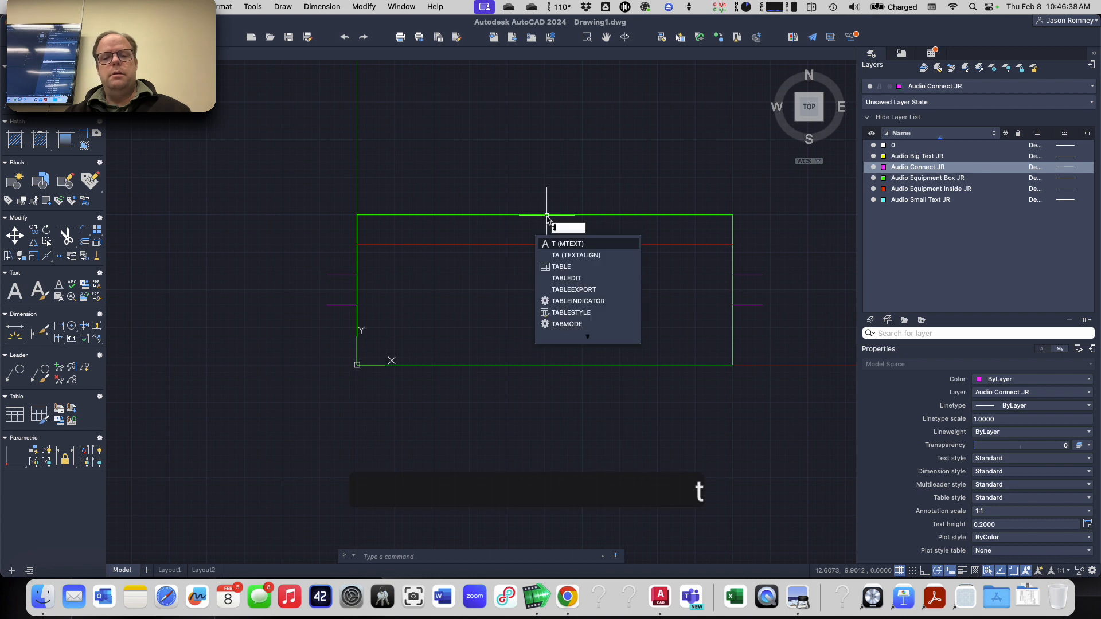
{"action": "key", "text": "BackSpace"}
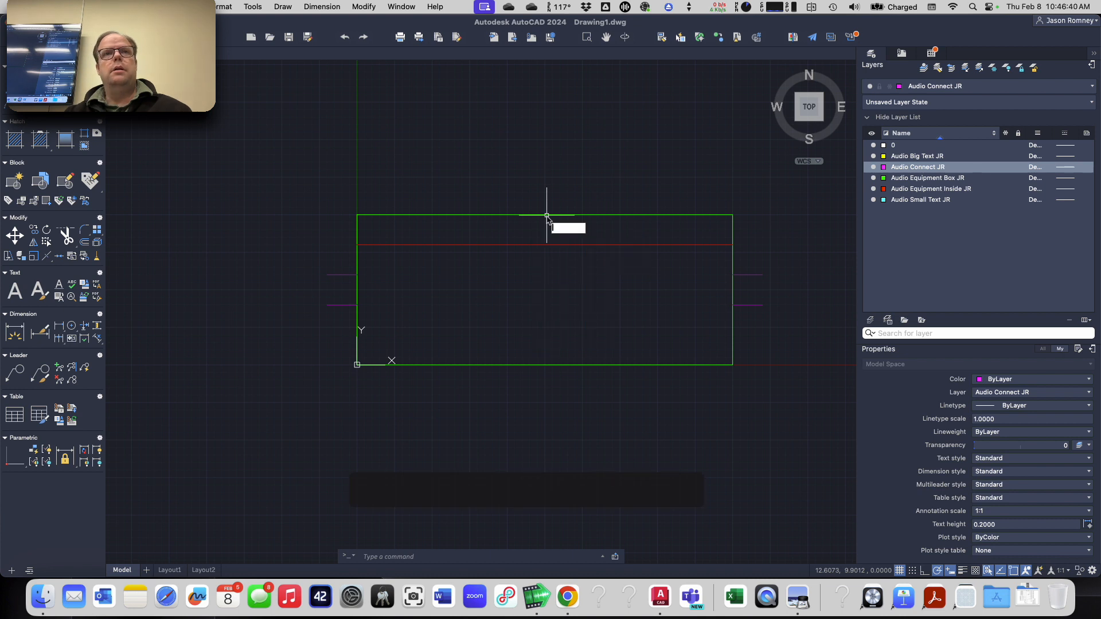
{"action": "key", "text": "Escape"}
{"action": "key", "text": "Escape"}
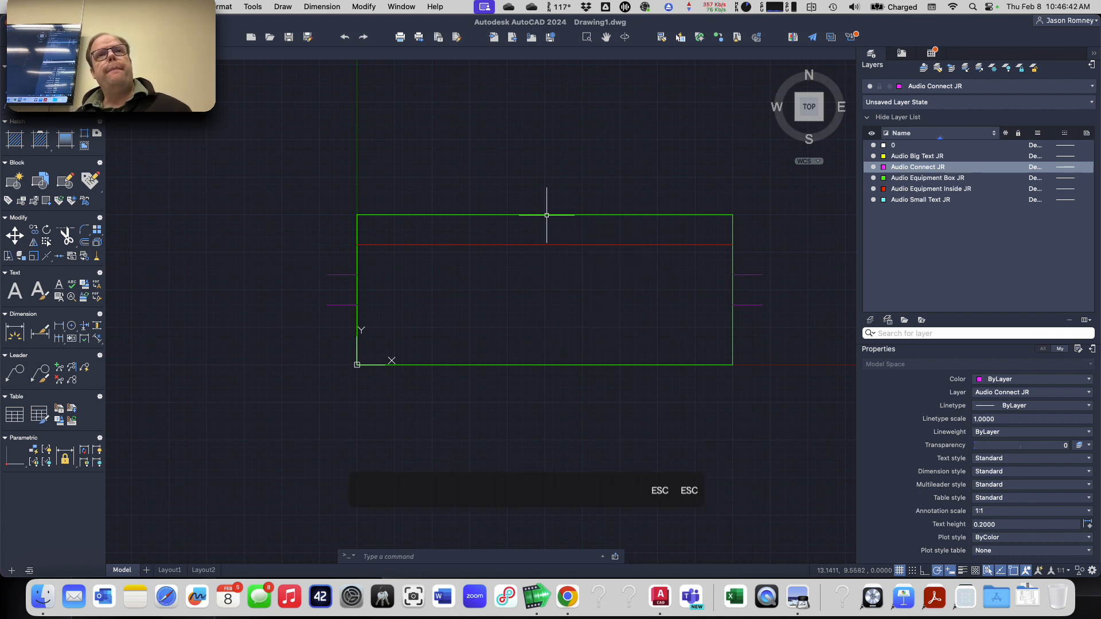
- Erase both connection lines on the right side of the equipment box
{"action": "left_click", "coordinate": [711, 262]}
{"action": "left_click", "coordinate": [789, 332]}
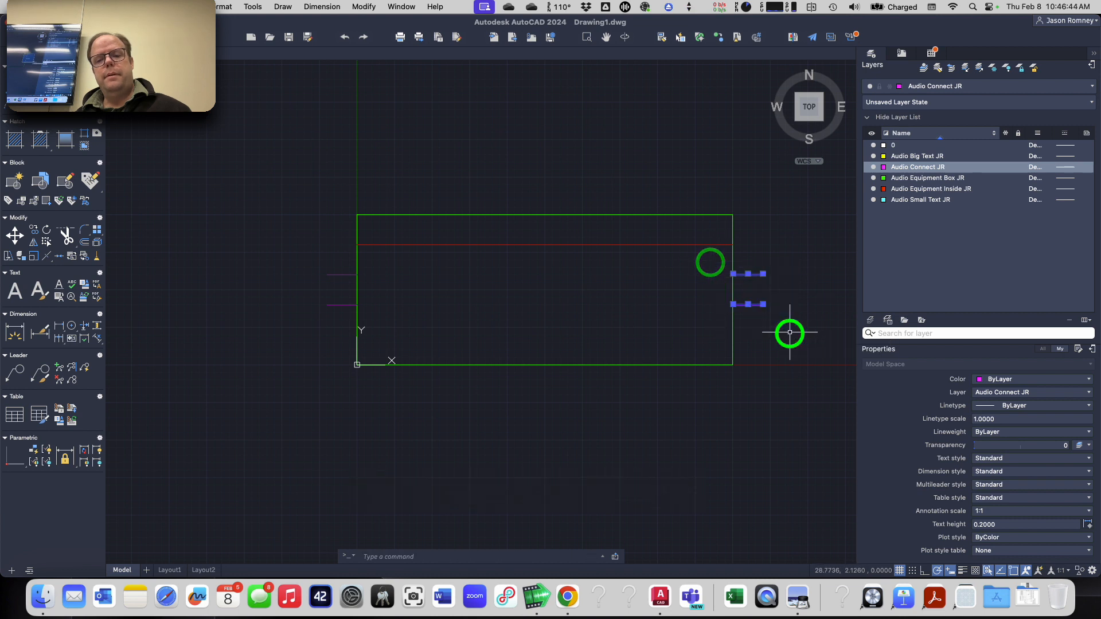
{"action": "type", "text": "e"}
{"action": "key", "text": "Return"}
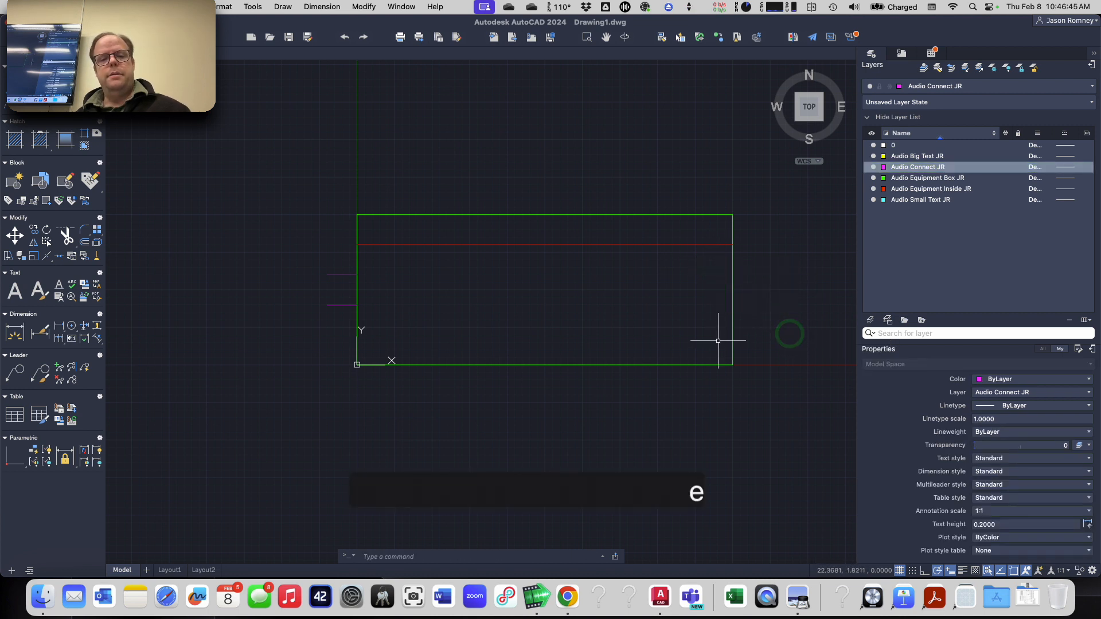
- Mirror the two left connection lines about the line through the midpoints of the box's bottom and top edges, keeping the originals
{"action": "left_click", "coordinate": [294, 244]}
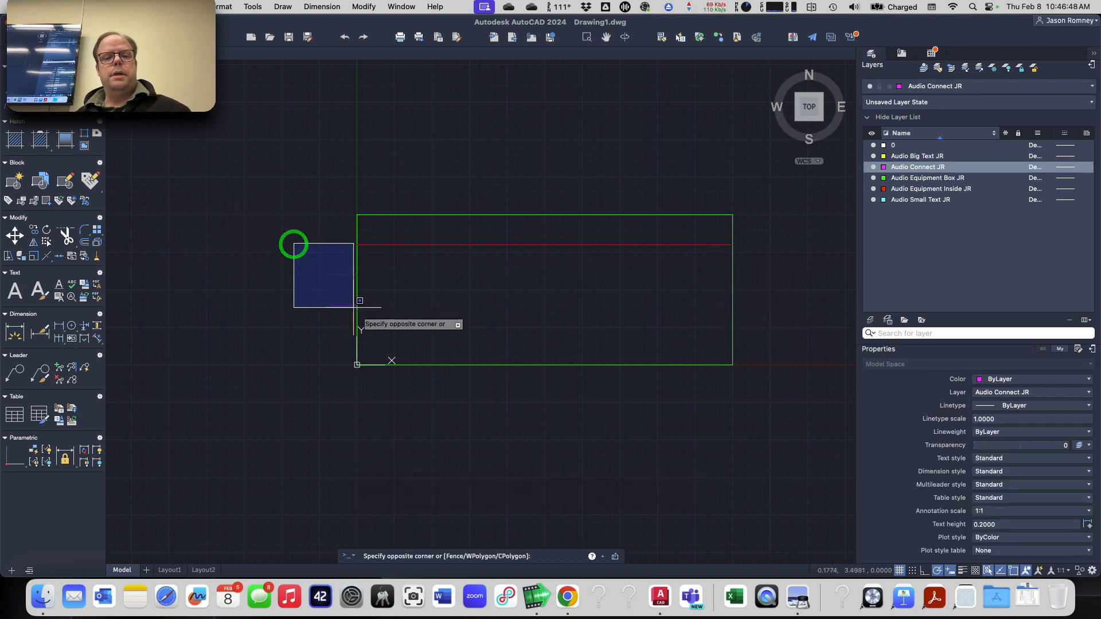
{"action": "left_click", "coordinate": [395, 322]}
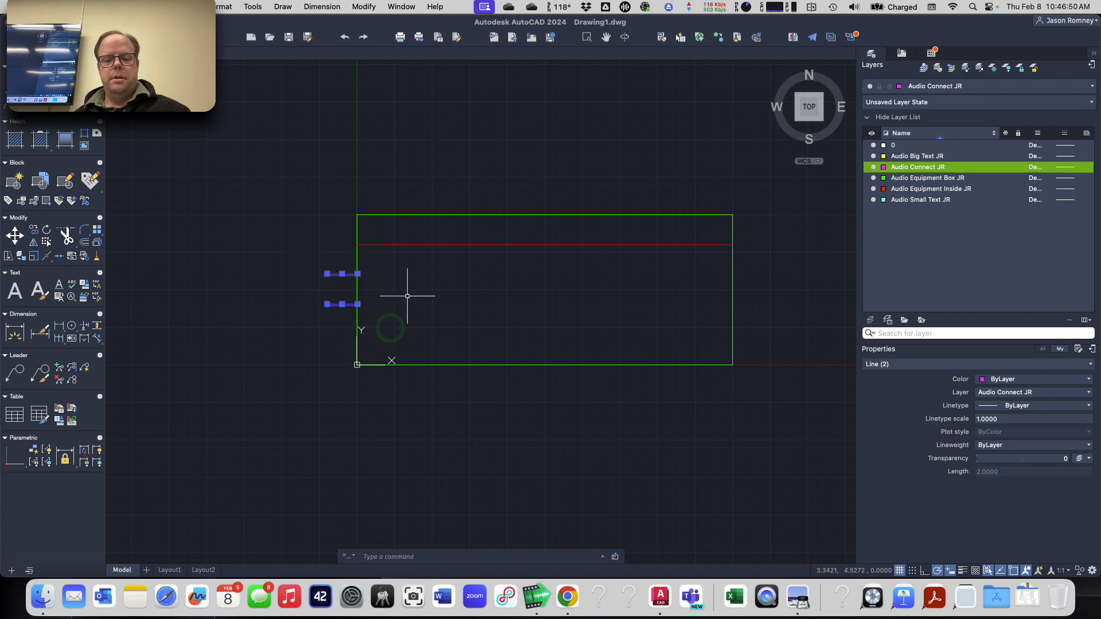
{"action": "type", "text": "mi"}
{"action": "key", "text": "Return"}
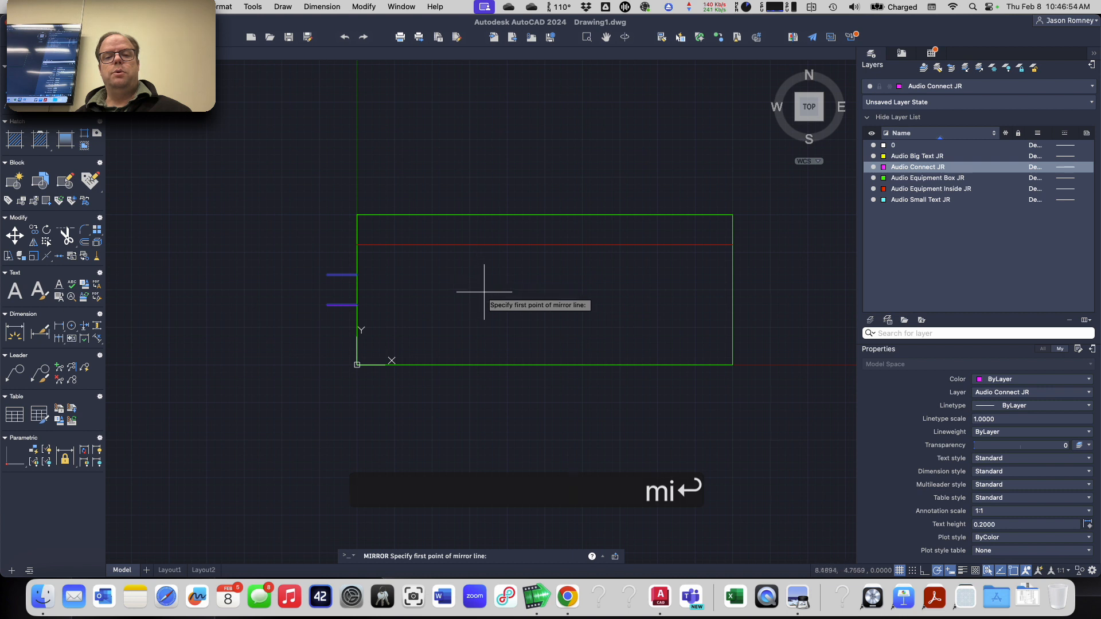
{"action": "left_click", "coordinate": [545, 364]}
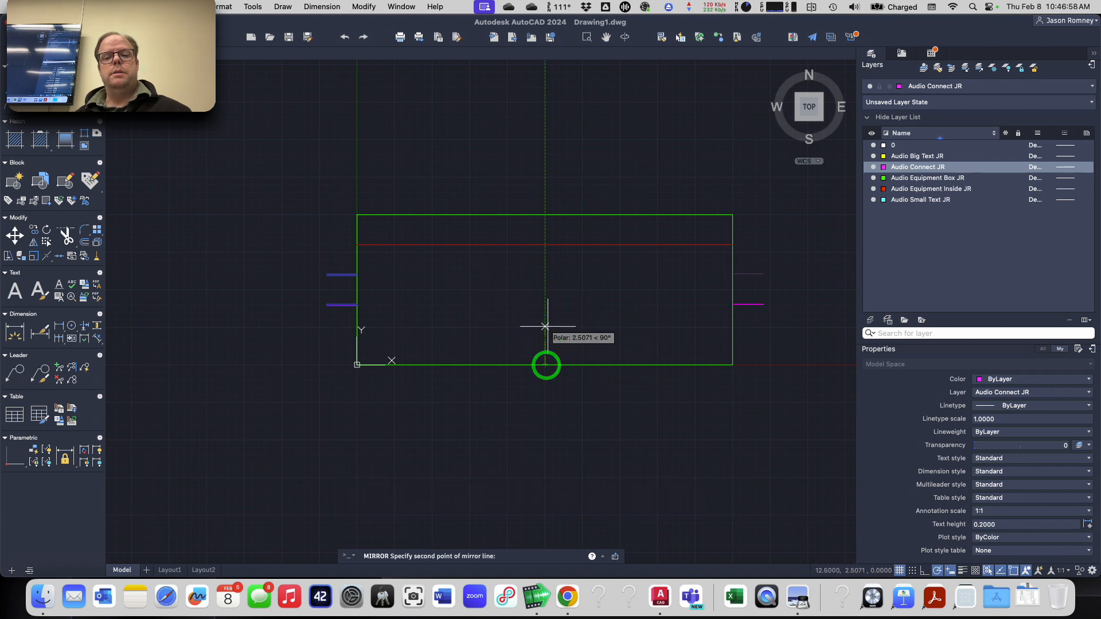
{"action": "left_click", "coordinate": [545, 215]}
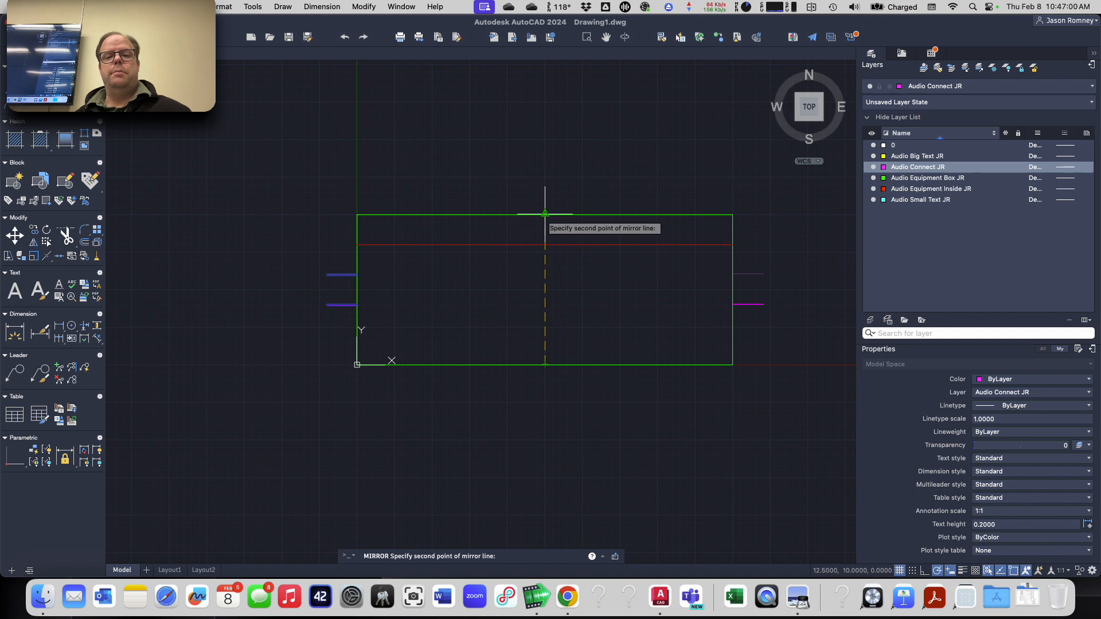
{"action": "key", "text": "Return"}
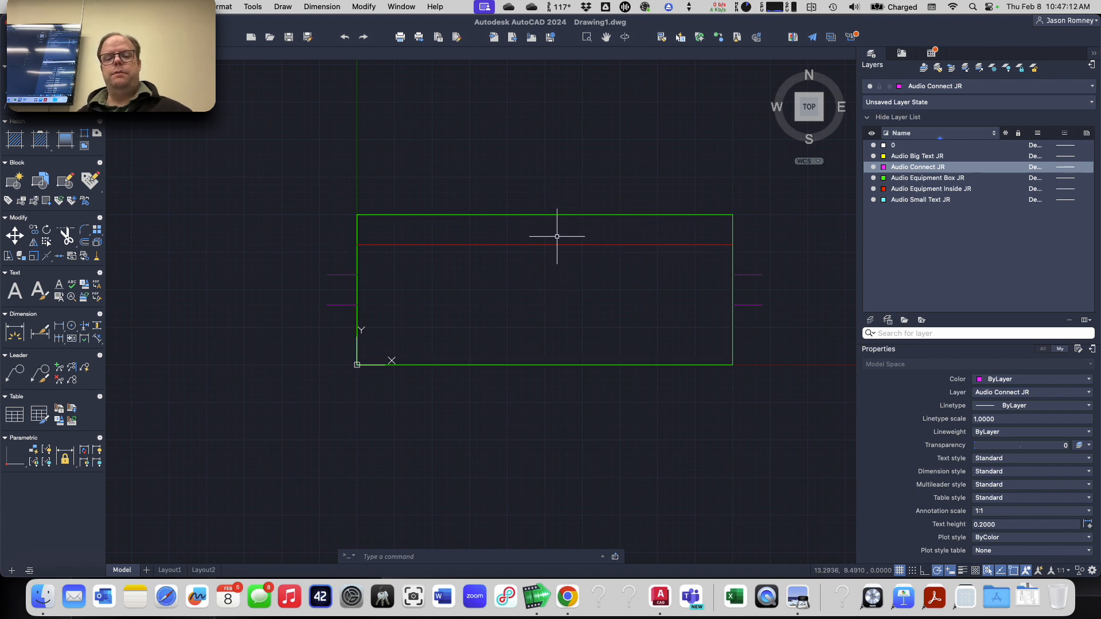
{"action": "type", "text": "tex"}
{"action": "key", "text": "BackSpace"}
{"action": "key", "text": "BackSpace"}
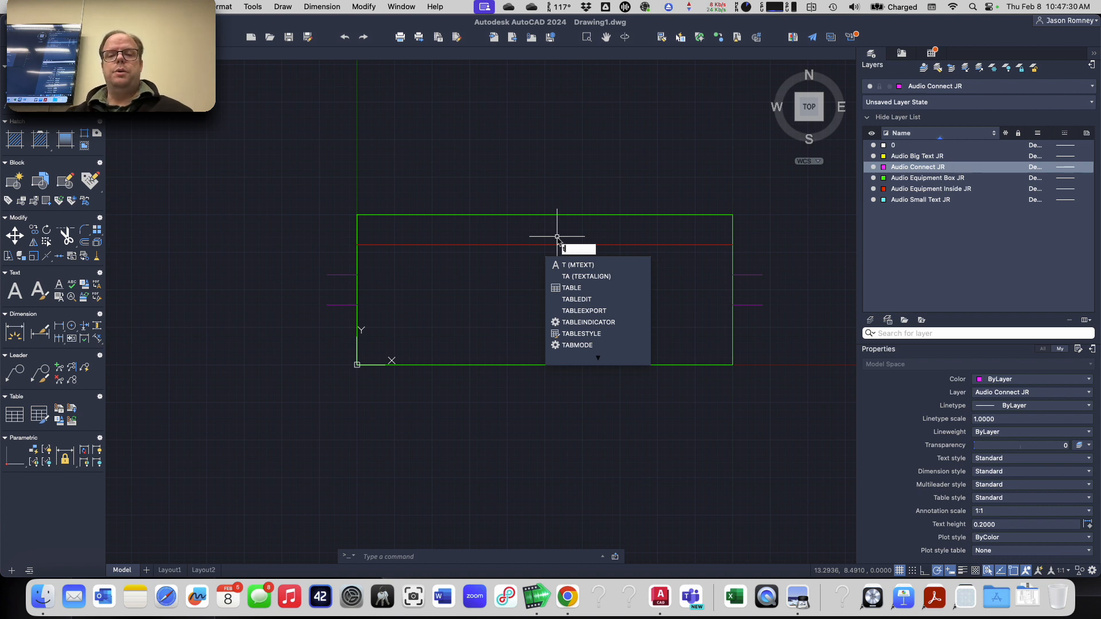
{"action": "type", "text": "ex"}
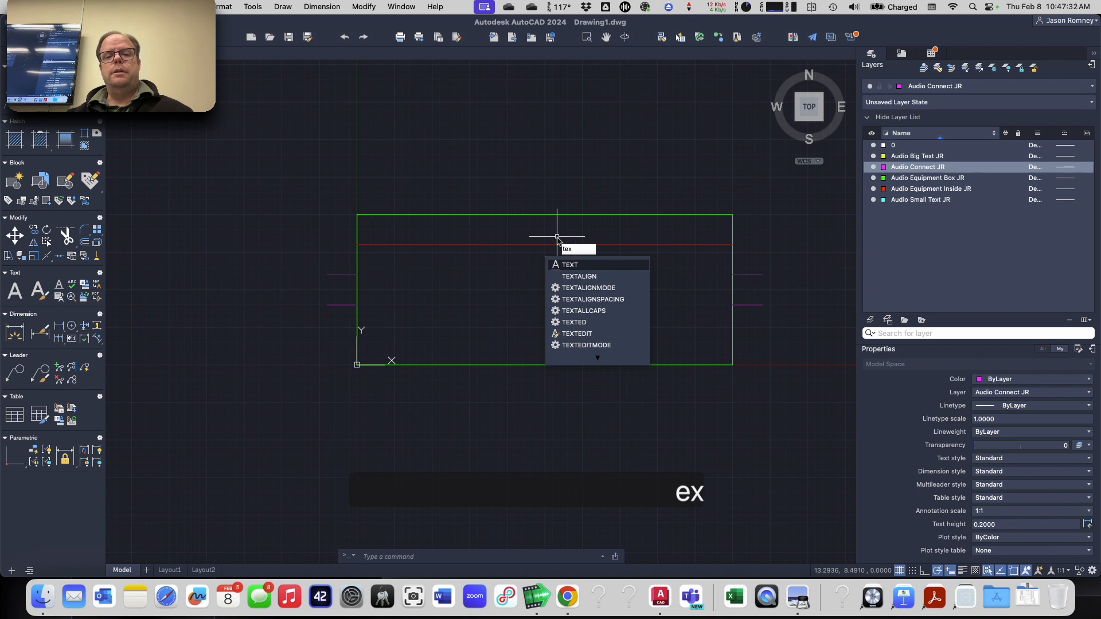
{"action": "type", "text": "t"}
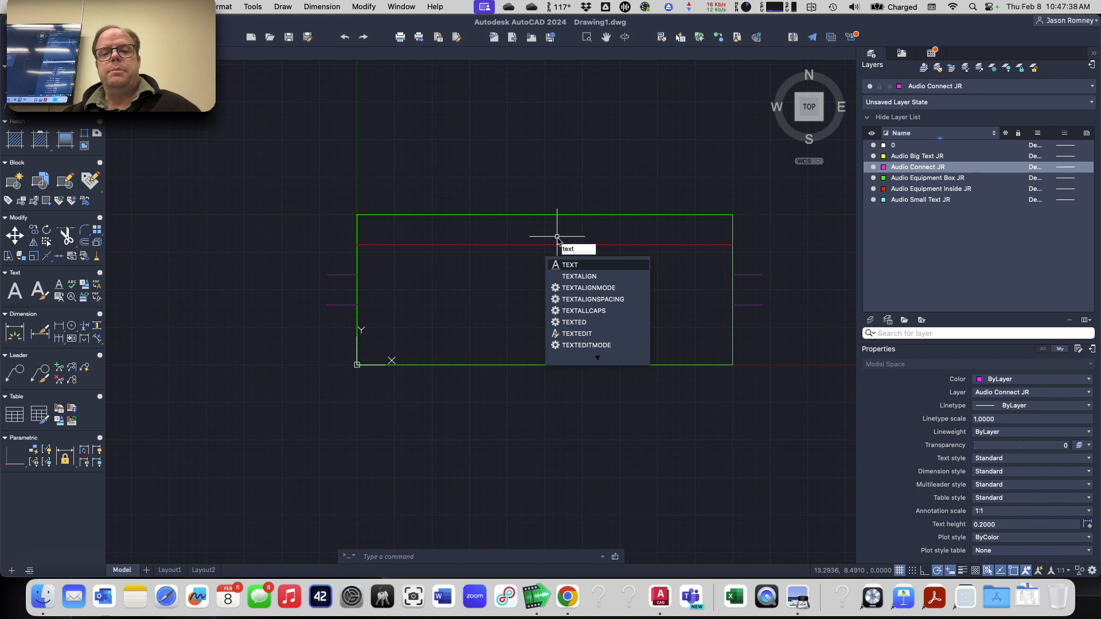
{"action": "key", "text": "Return"}
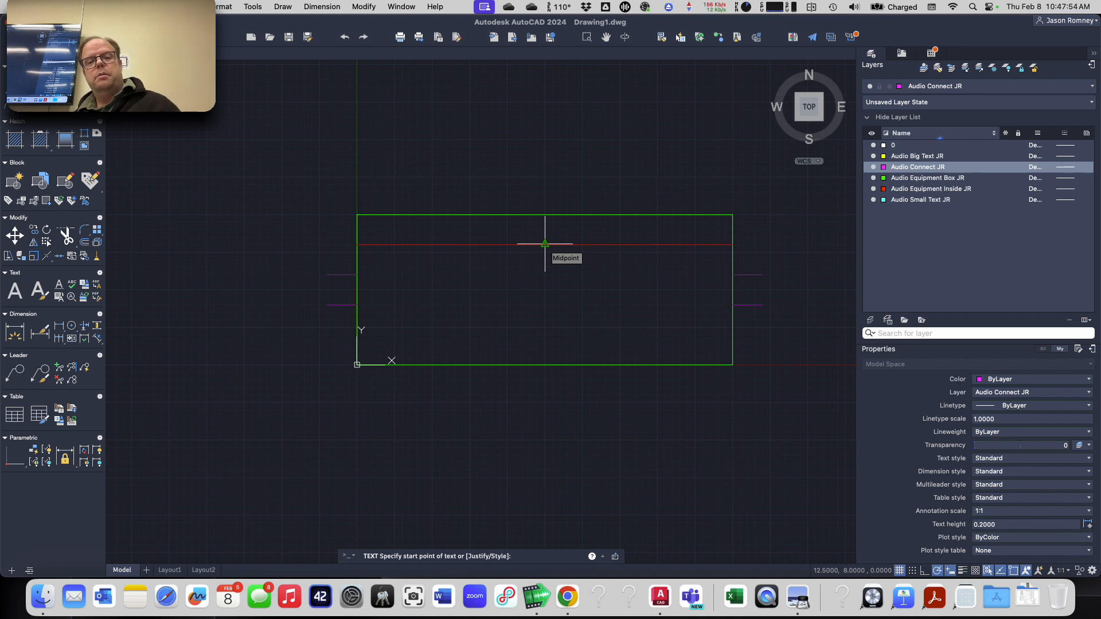
{"action": "key", "text": "Escape"}
{"action": "key", "text": "Escape"}
{"action": "key", "text": "Escape"}
{"action": "key", "text": "Escape"}
{"action": "key", "text": "Escape"}
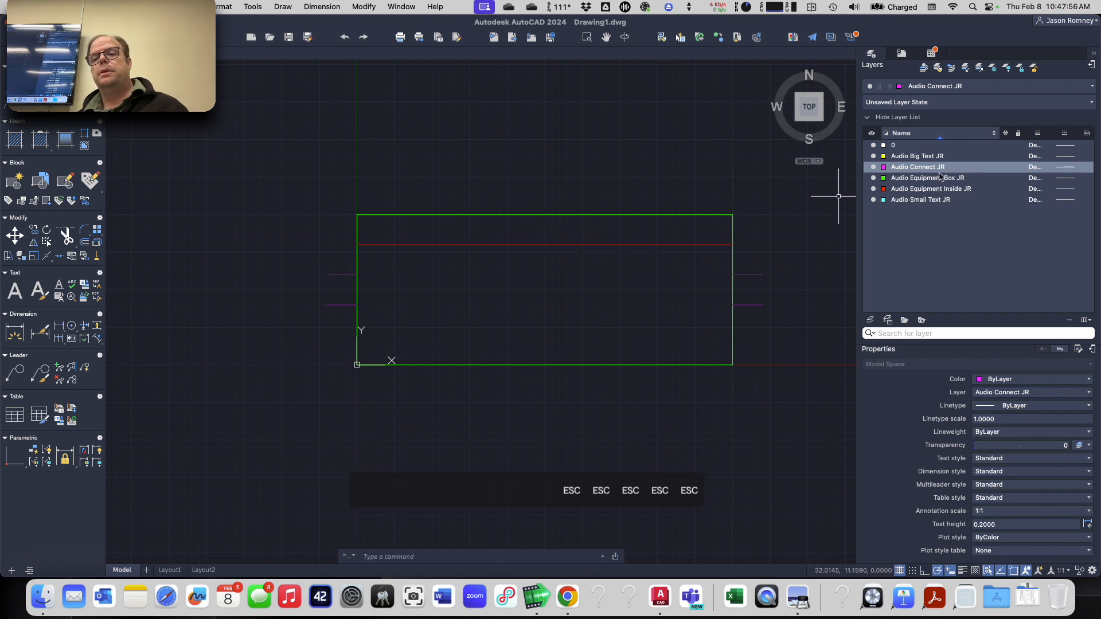
- On layer Audio Big Text JR, add single-line text EQUIPMENT TYPE, 1.5 high with 0 rotation, starting at the midpoint of the red inside line
{"action": "left_click", "coordinate": [948, 85]}
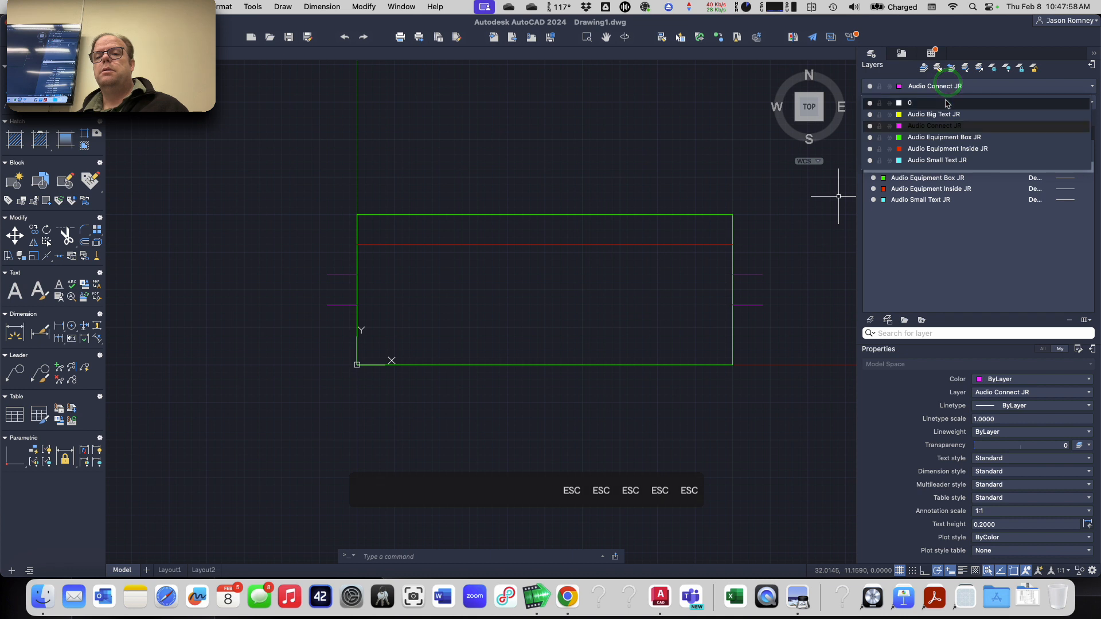
{"action": "left_click", "coordinate": [945, 115]}
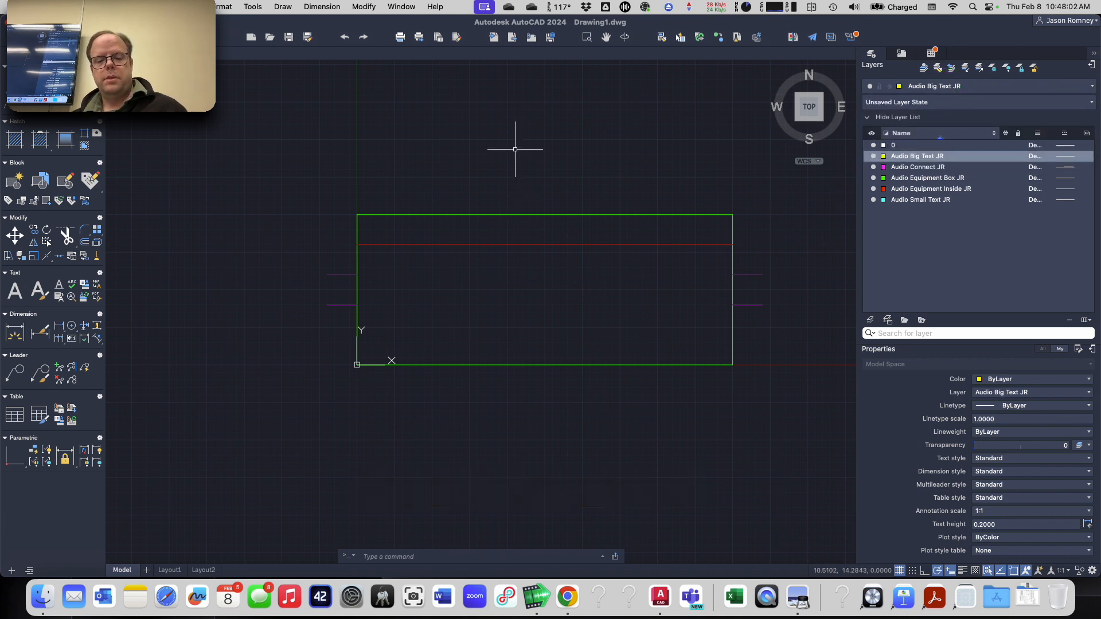
{"action": "type", "text": "text"}
{"action": "key", "text": "BackSpace"}
{"action": "key", "text": "BackSpace"}
{"action": "key", "text": "BackSpace"}
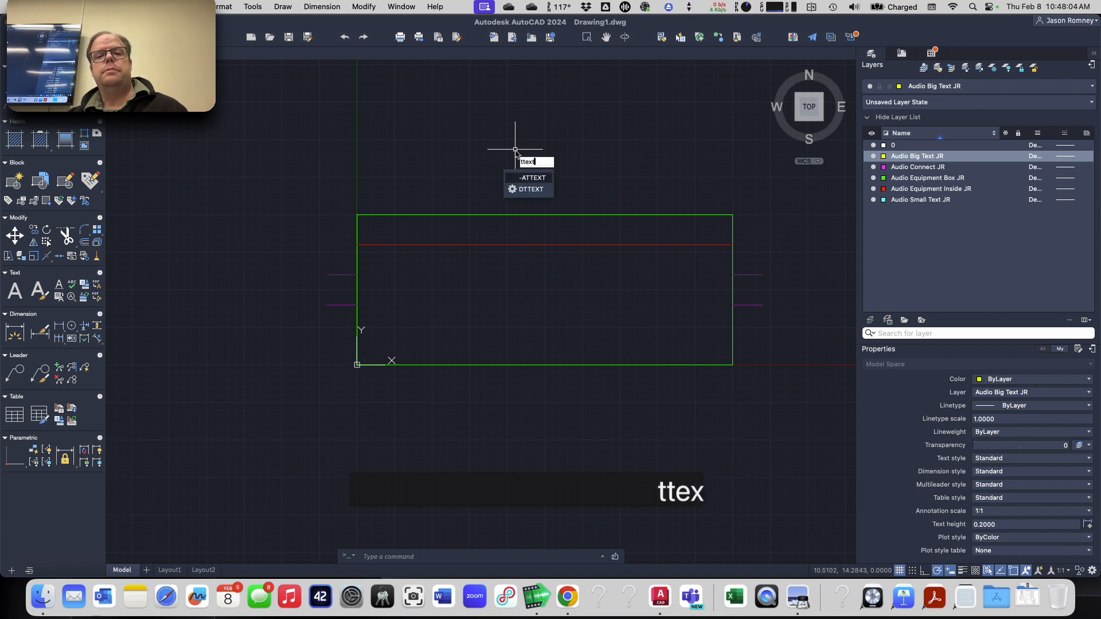
{"action": "type", "text": "ext"}
{"action": "key", "text": "Return"}
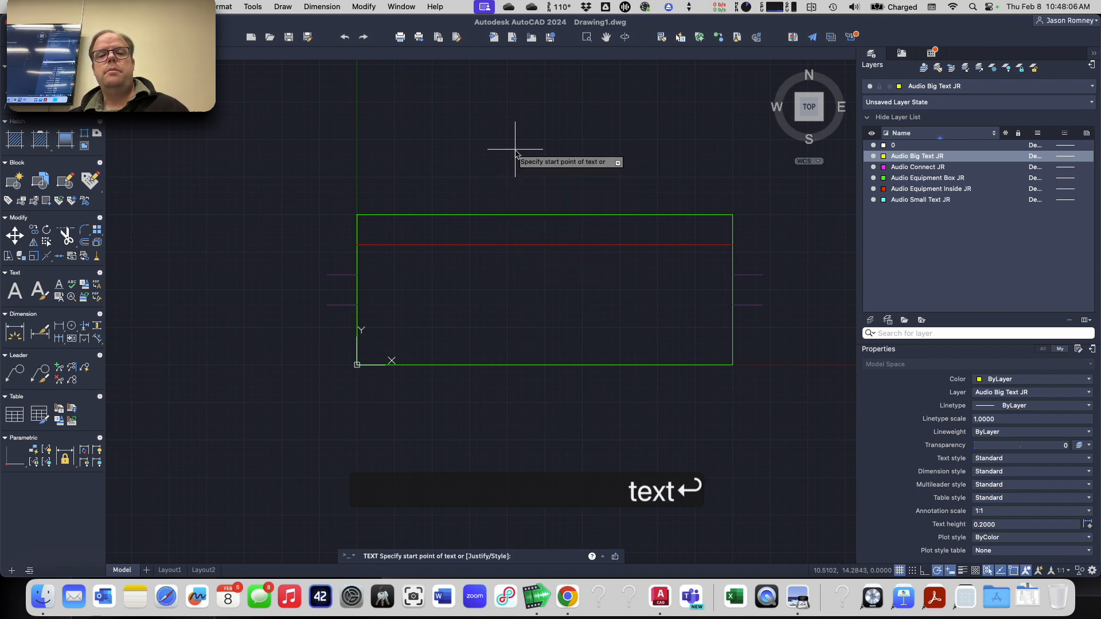
{"action": "left_click", "coordinate": [545, 244]}
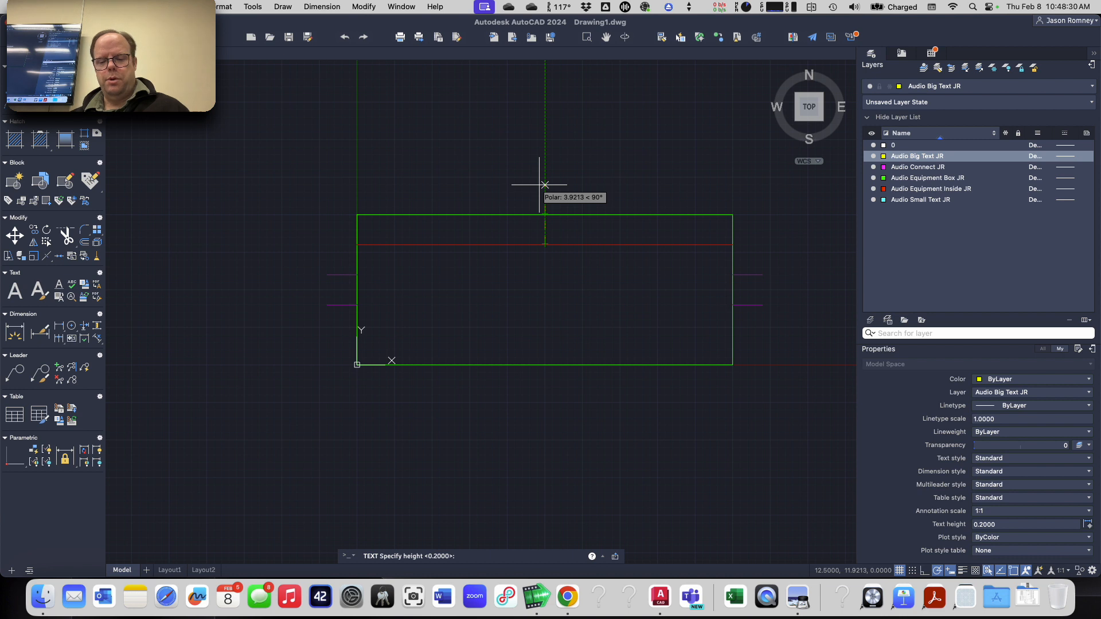
{"action": "type", "text": "1.5"}
{"action": "key", "text": "Return"}
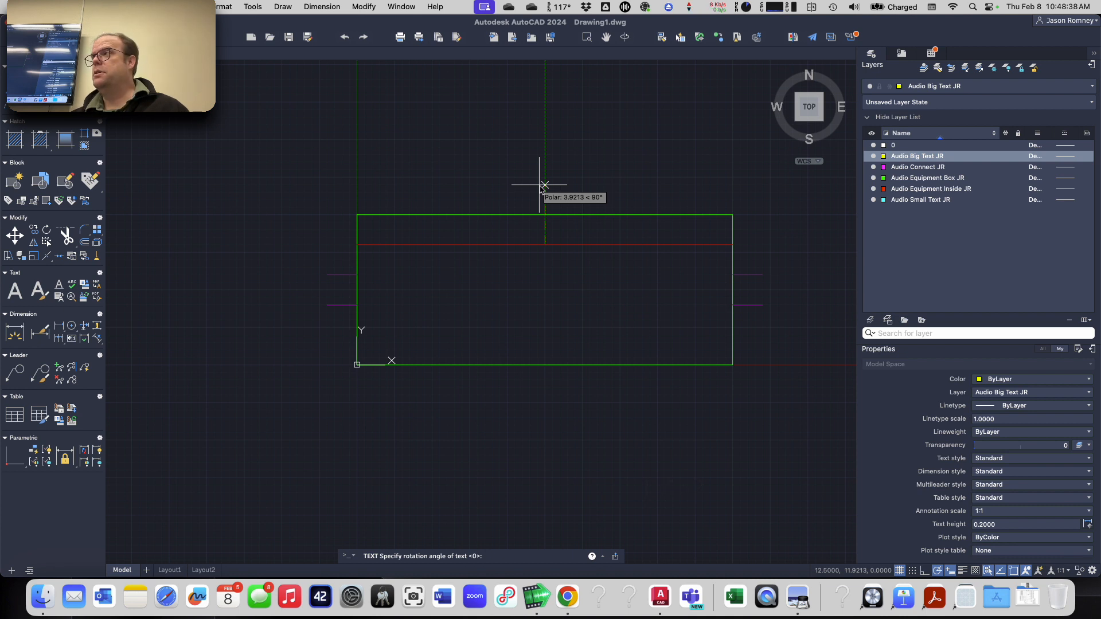
{"action": "key", "text": "Return"}
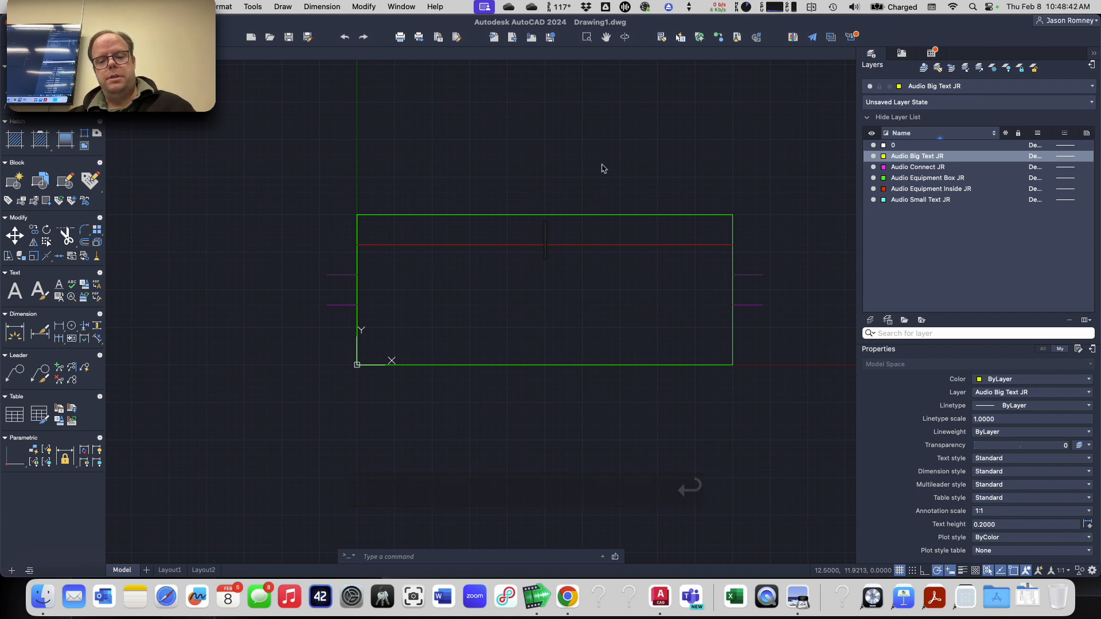
{"action": "key", "text": "Caps_Lock"}
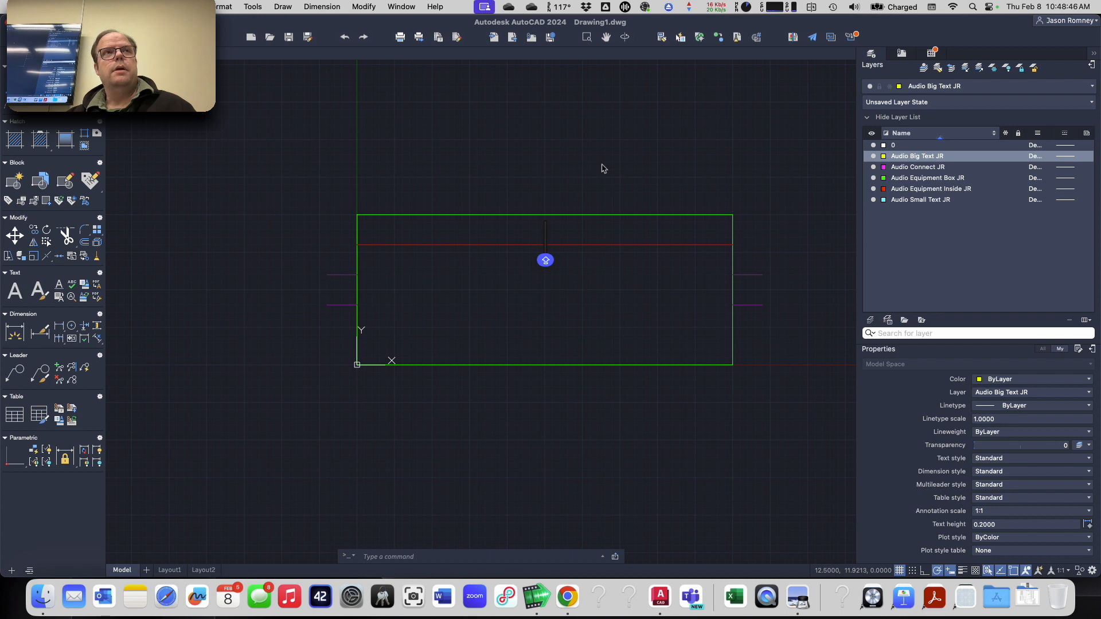
{"action": "type", "text": "EQUIPME"}
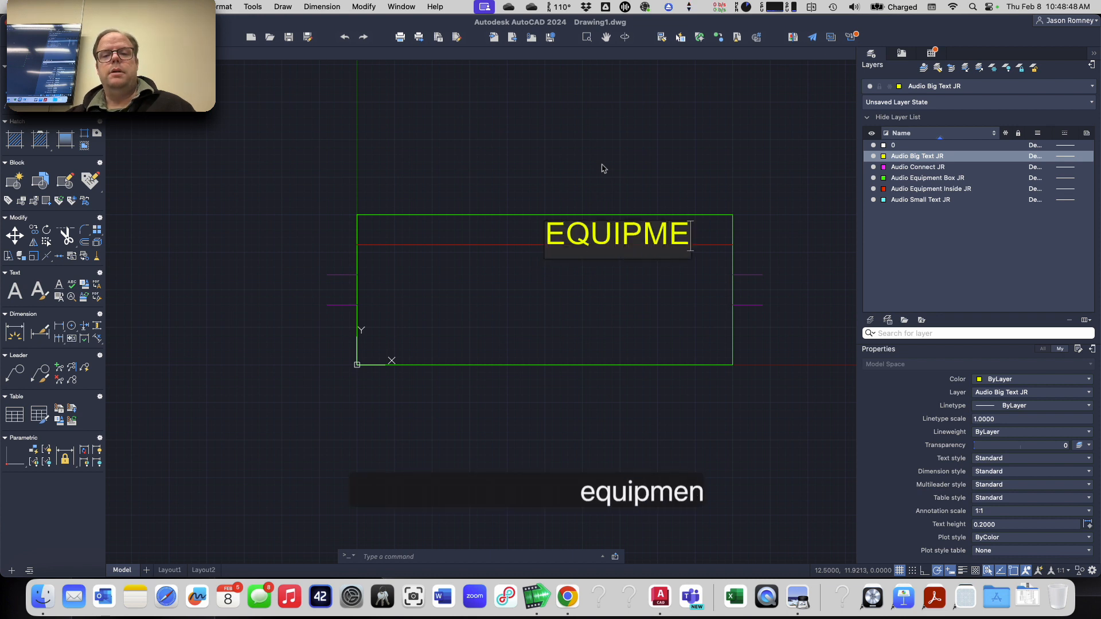
{"action": "type", "text": "NT TYPE"}
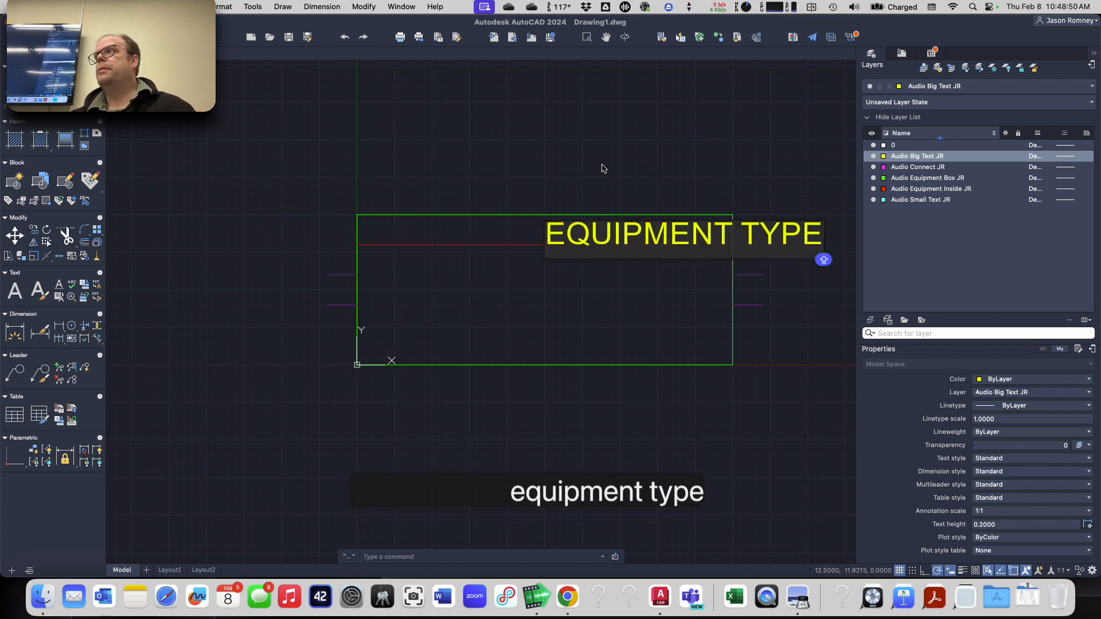
{"action": "key", "text": "Return"}
{"action": "key", "text": "Return"}
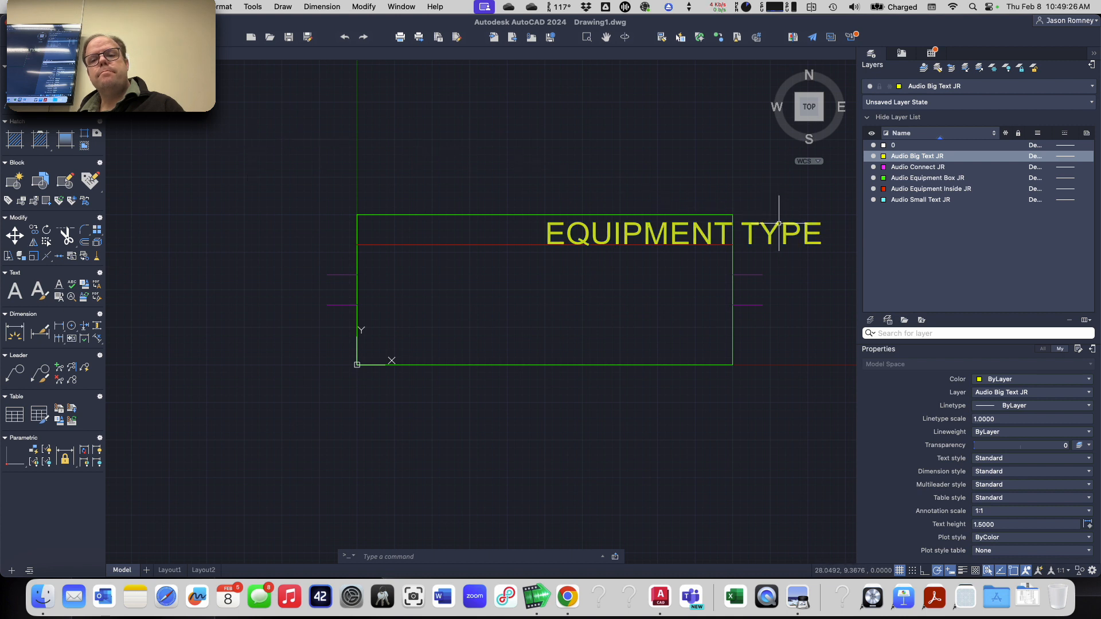
- Create a new text style named AUDIO BIG TEXT JR
{"action": "mouse_move", "coordinate": [780, 224]}
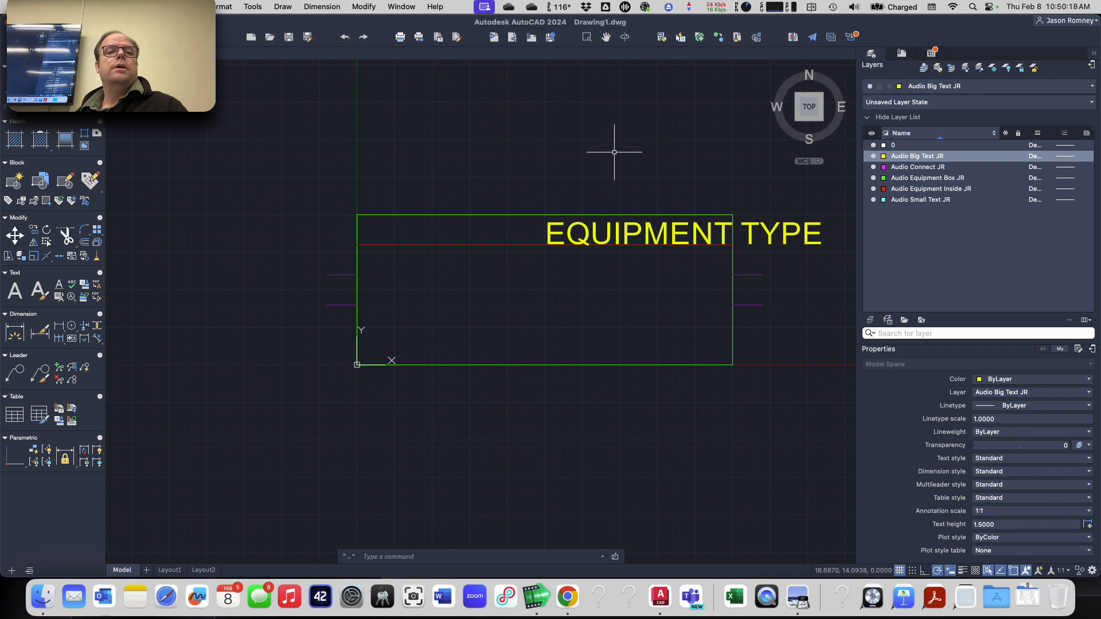
{"action": "left_click", "coordinate": [219, 7]}
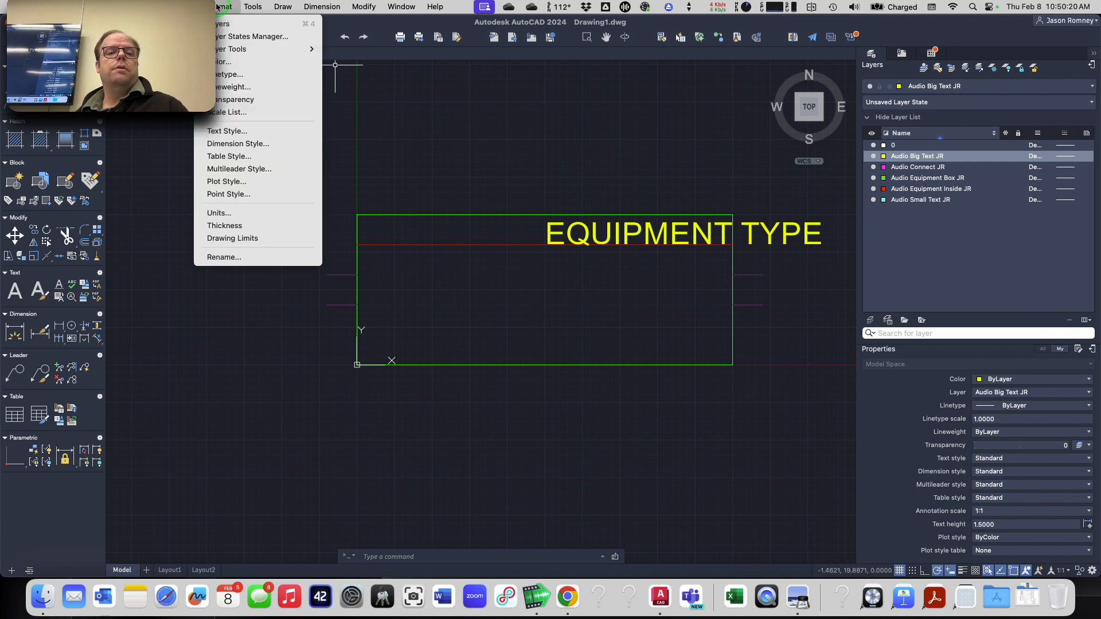
{"action": "left_click", "coordinate": [248, 132]}
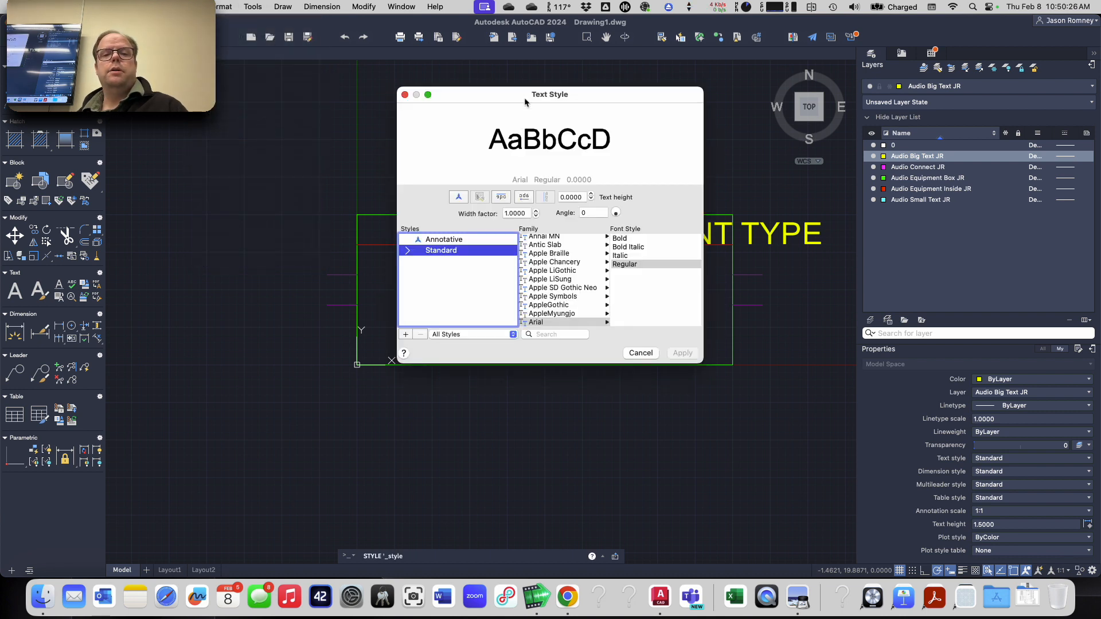
{"action": "left_click_drag", "start_coordinate": [525, 96], "coordinate": [425, 130]}
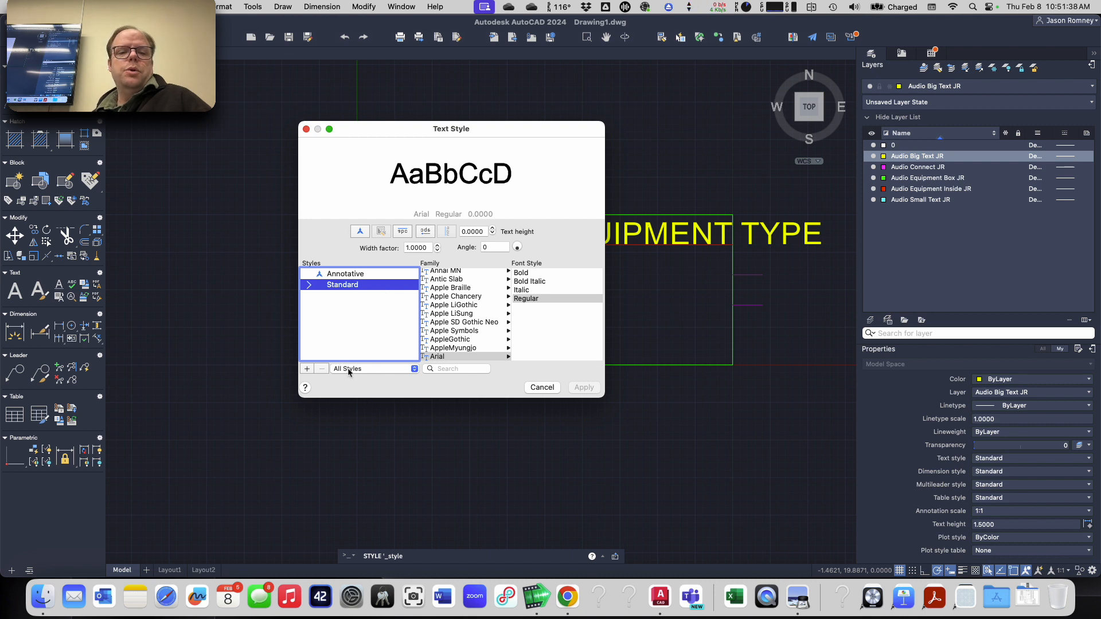
{"action": "left_click", "coordinate": [307, 370]}
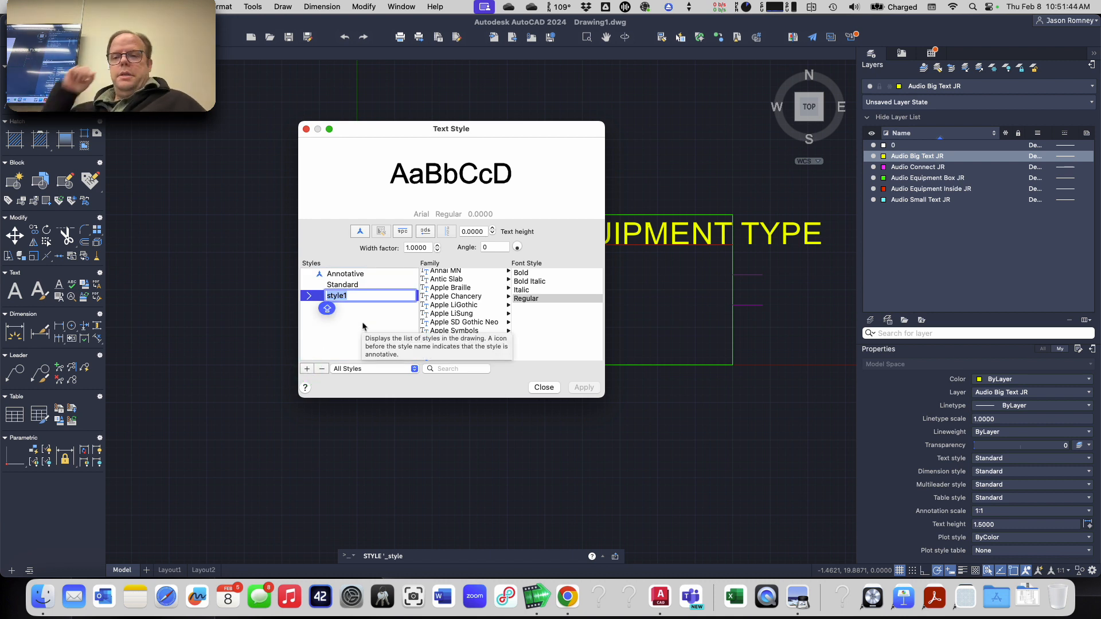
{"action": "type", "text": "AU"}
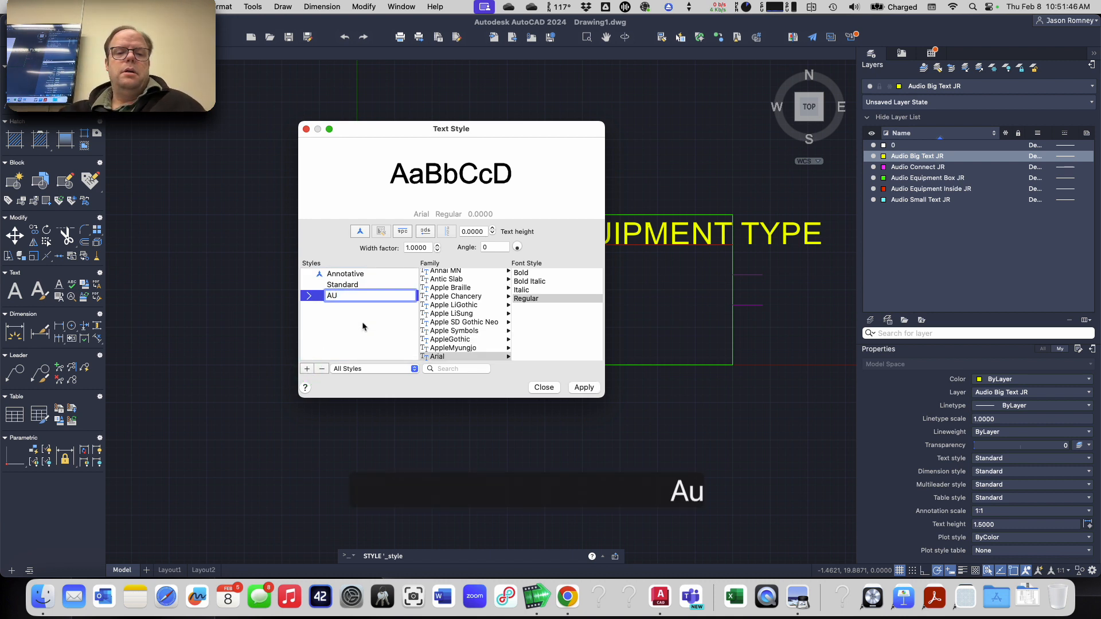
{"action": "type", "text": "DIO B"}
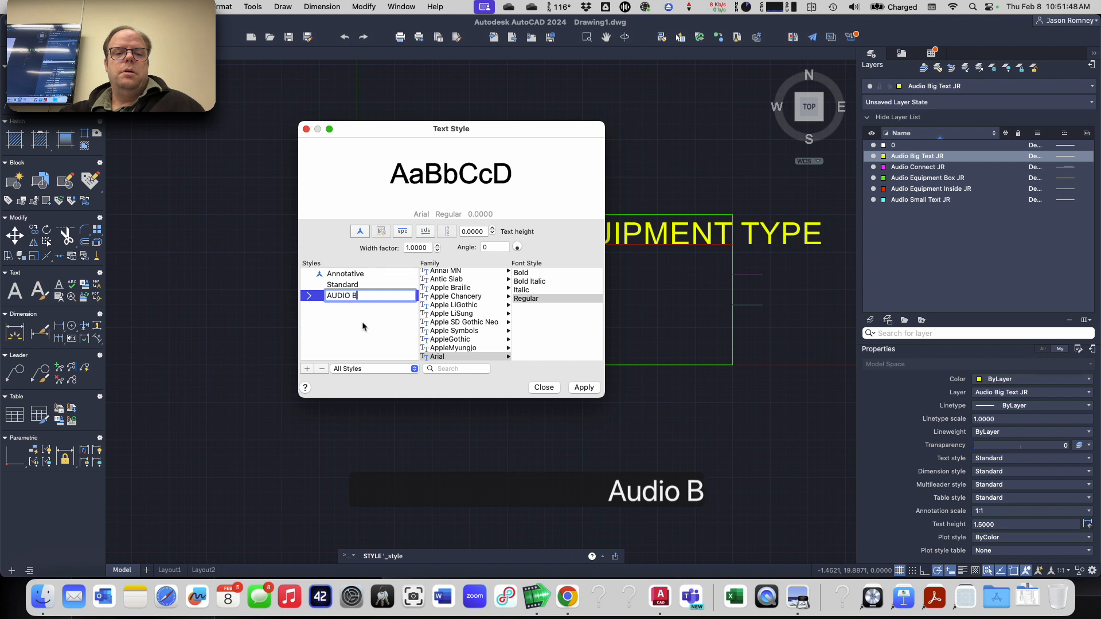
{"action": "type", "text": "IG TEX"}
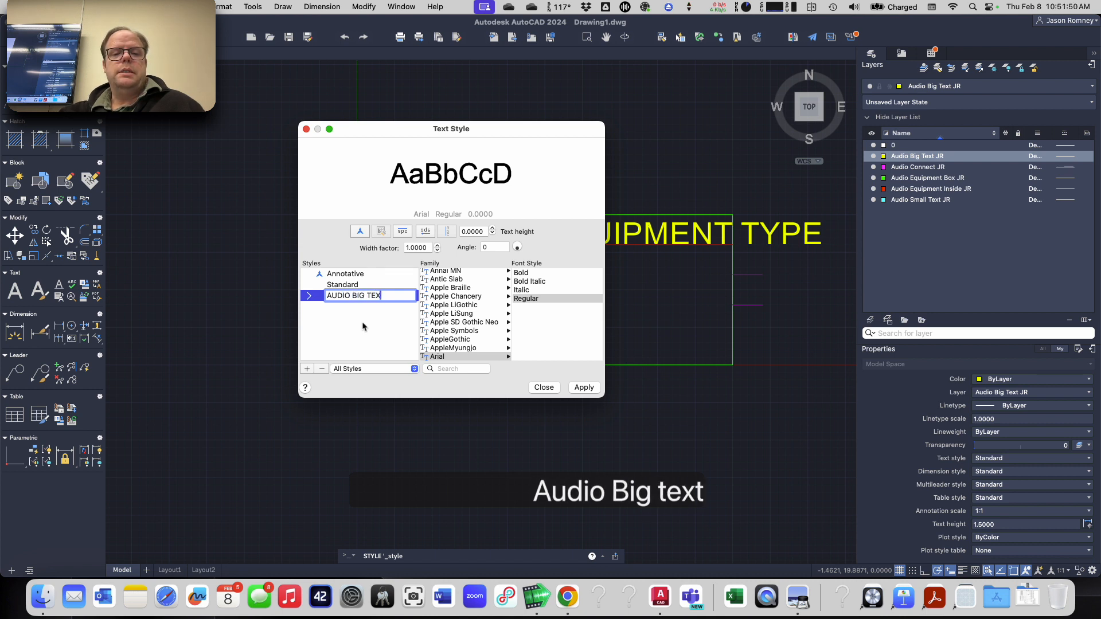
{"action": "type", "text": "T JR"}
{"action": "key", "text": "Return"}
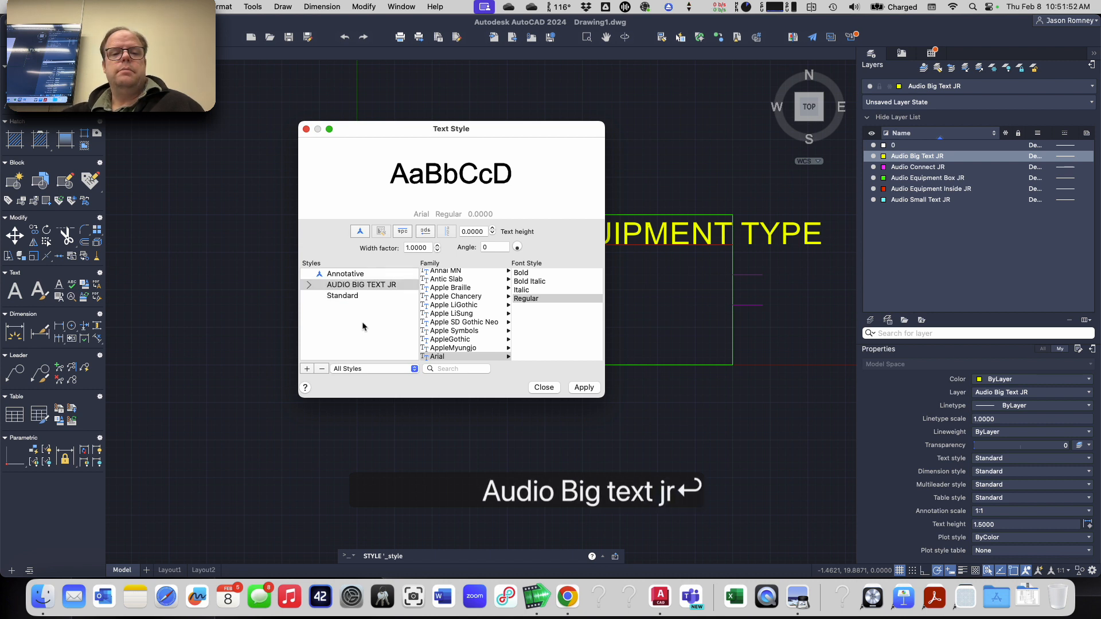
- Select the AUDIO BIG TEXT JR text style and look through the available font families
{"action": "left_click", "coordinate": [391, 285]}
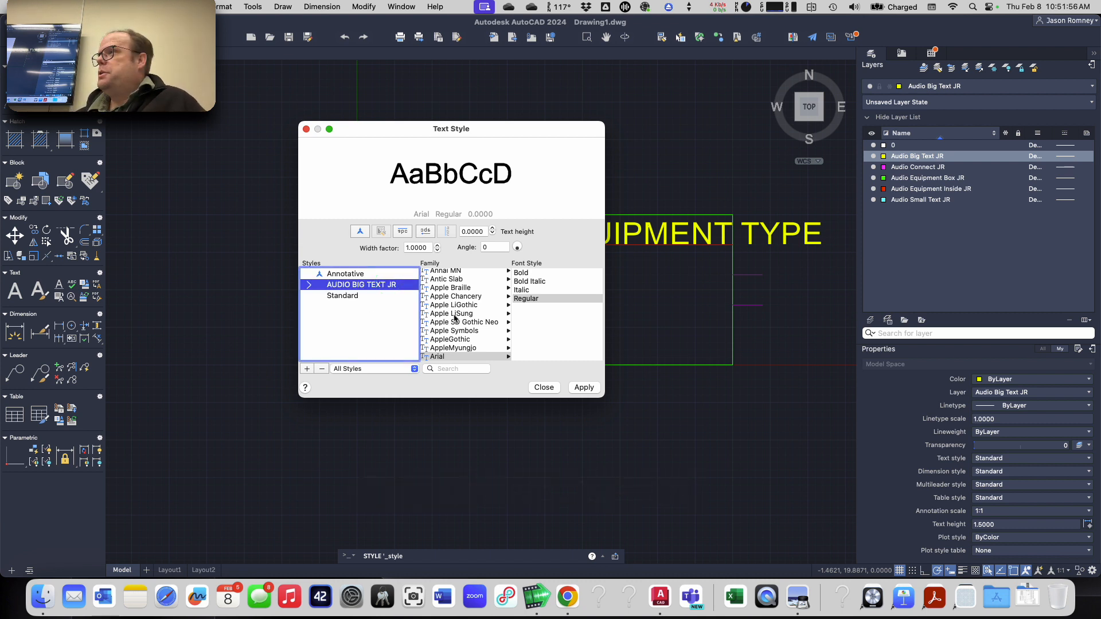
{"action": "scroll", "coordinate": [458, 317], "scroll_direction": "up", "scroll_amount": 5}
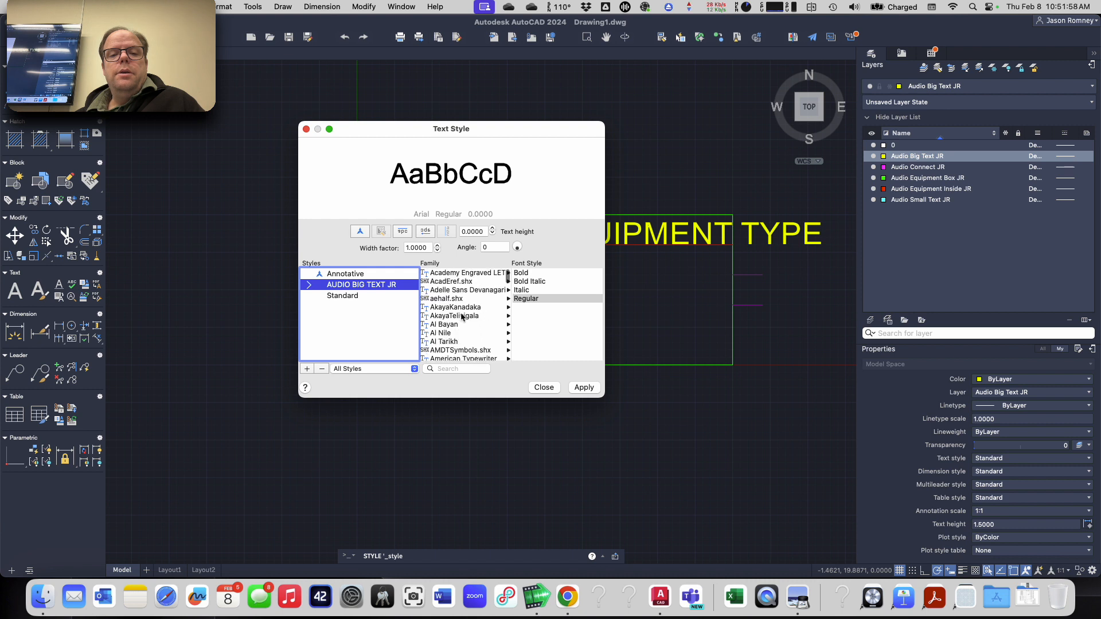
{"action": "scroll", "coordinate": [462, 318], "scroll_direction": "down", "scroll_amount": 20}
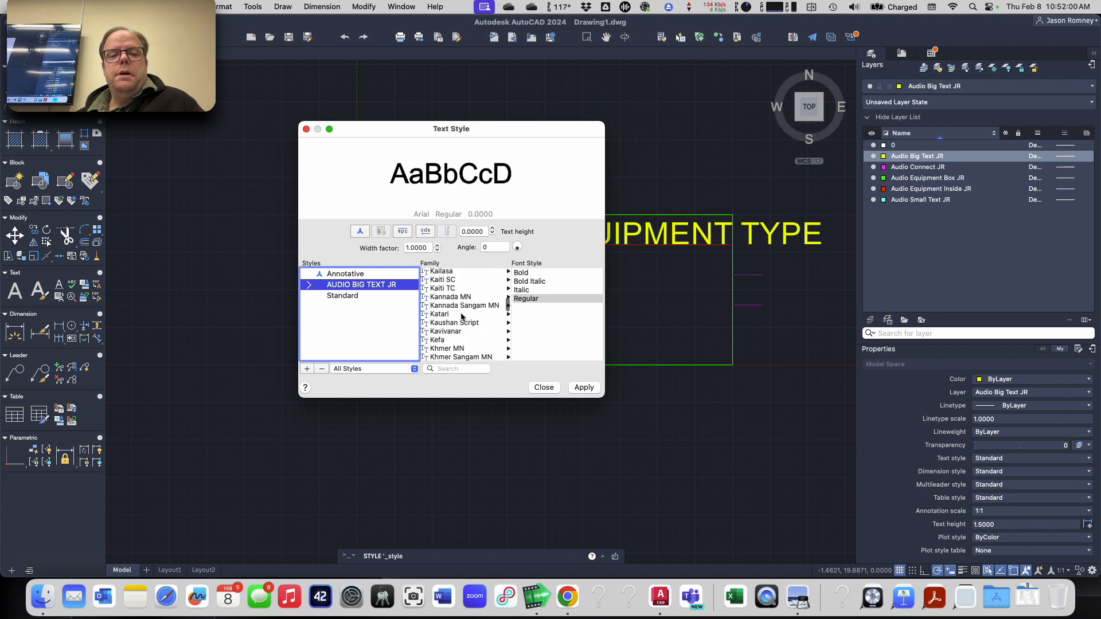
{"action": "scroll", "coordinate": [463, 319], "scroll_direction": "down", "scroll_amount": 20}
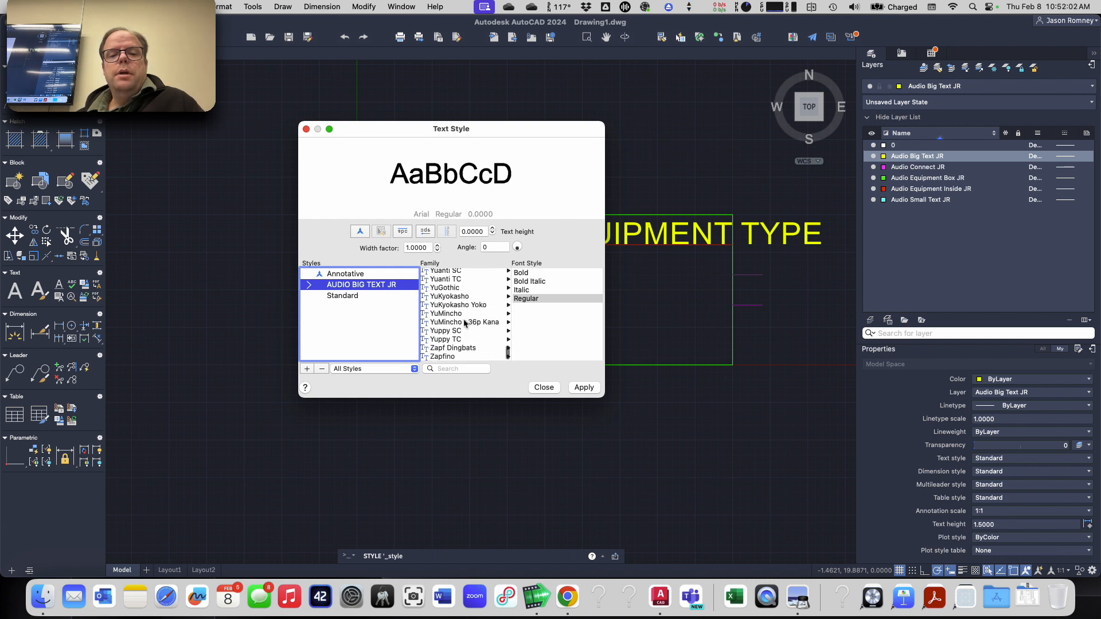
{"action": "scroll", "coordinate": [466, 324], "scroll_direction": "up", "scroll_amount": 20}
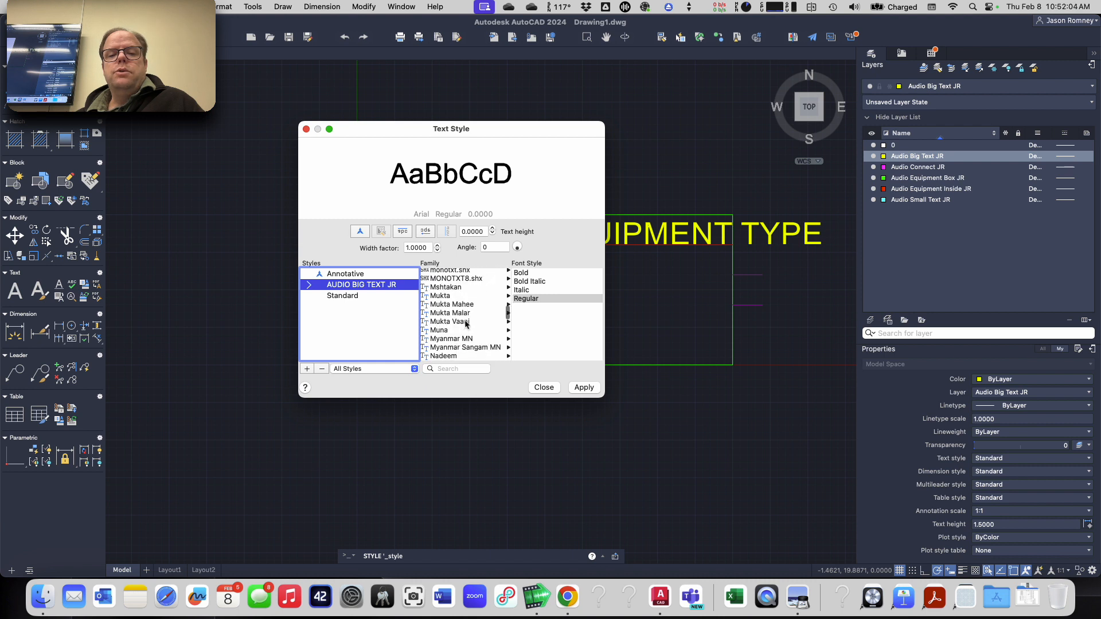
{"action": "scroll", "coordinate": [468, 327], "scroll_direction": "up", "scroll_amount": 15}
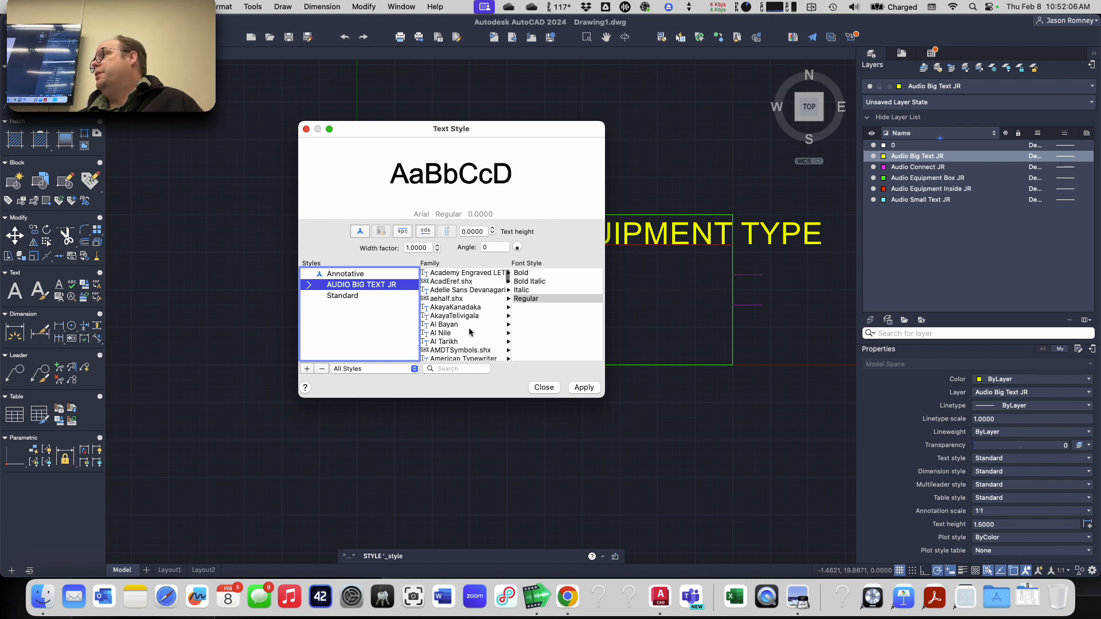
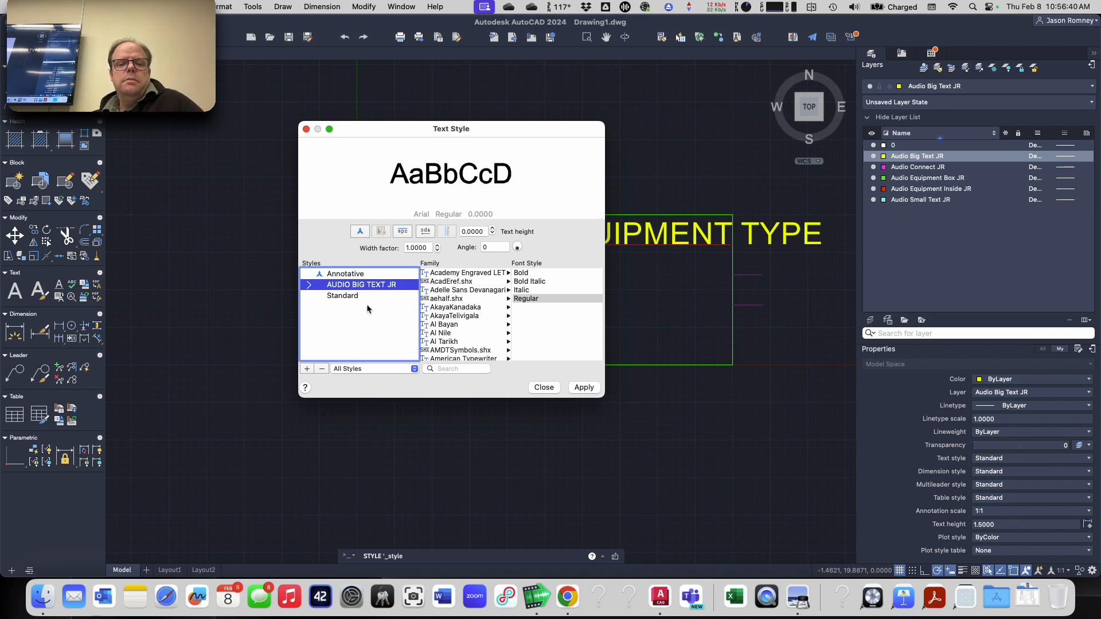
- Try the Geneva and Gotham Medium font families on the AUDIO BIG TEXT JR text style
{"action": "scroll", "coordinate": [458, 324], "scroll_direction": "down", "scroll_amount": 1}
{"action": "scroll", "coordinate": [457, 324], "scroll_direction": "down", "scroll_amount": 15}
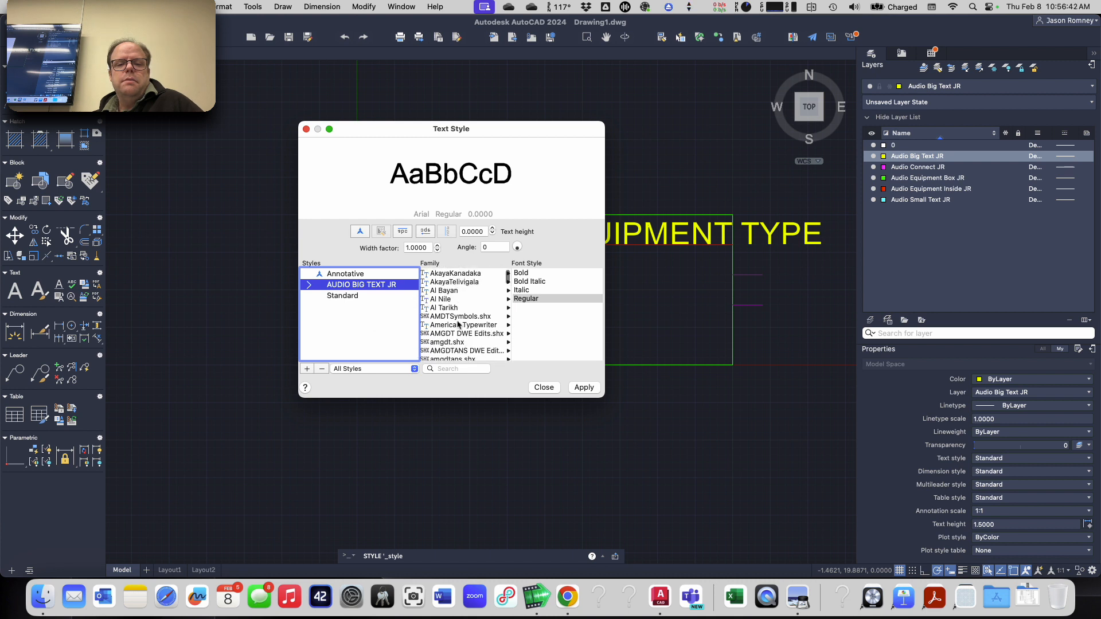
{"action": "scroll", "coordinate": [457, 324], "scroll_direction": "down", "scroll_amount": 3}
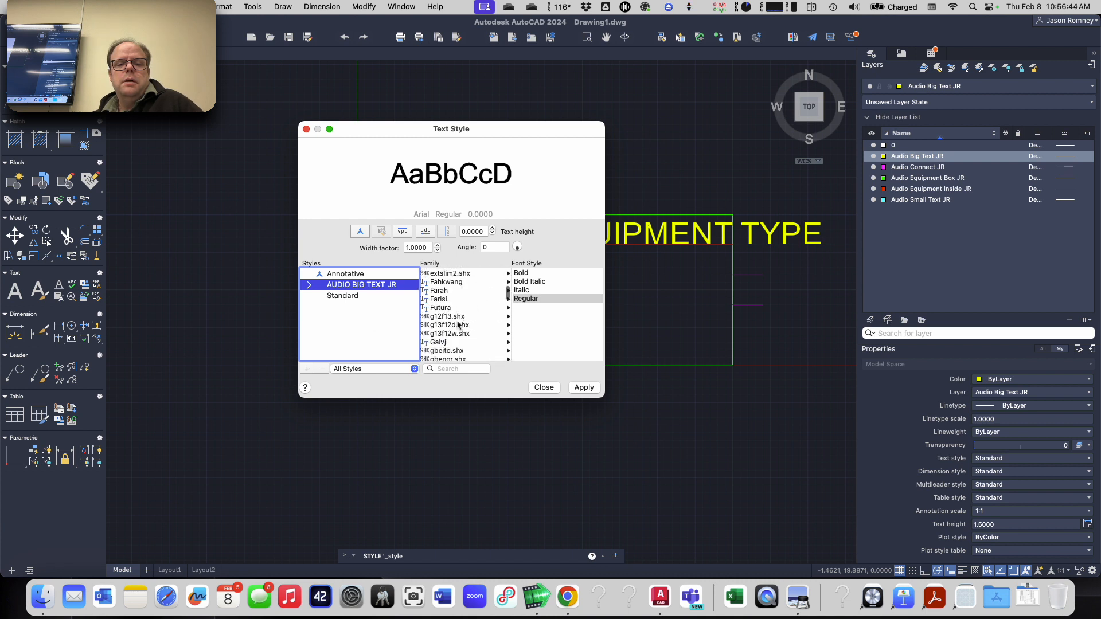
{"action": "left_click", "coordinate": [456, 336]}
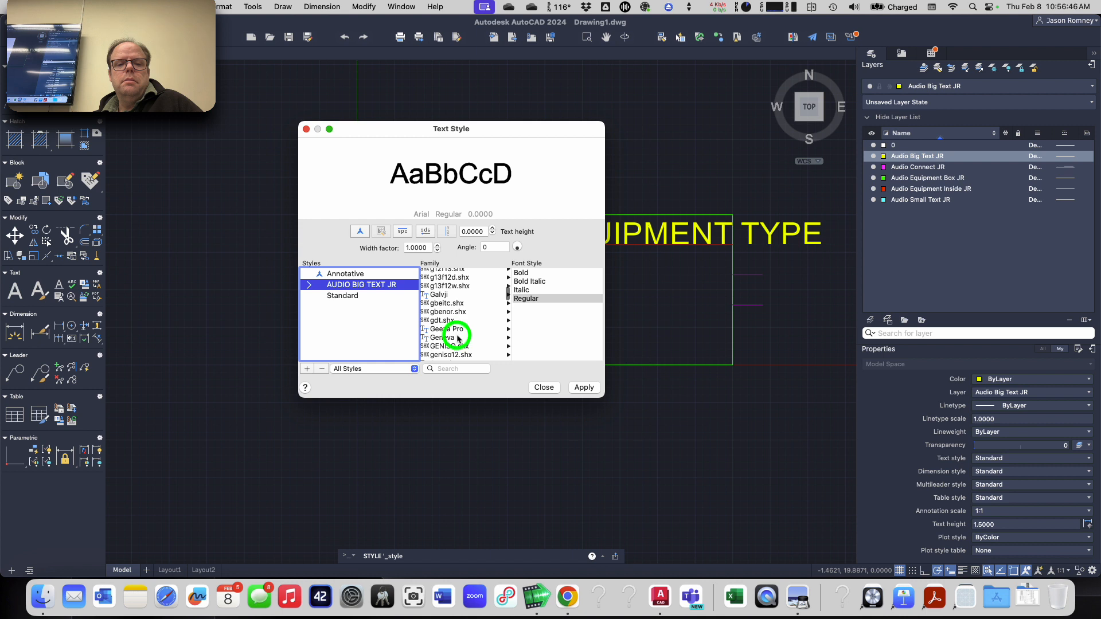
{"action": "scroll", "coordinate": [457, 334], "scroll_direction": "down", "scroll_amount": 3}
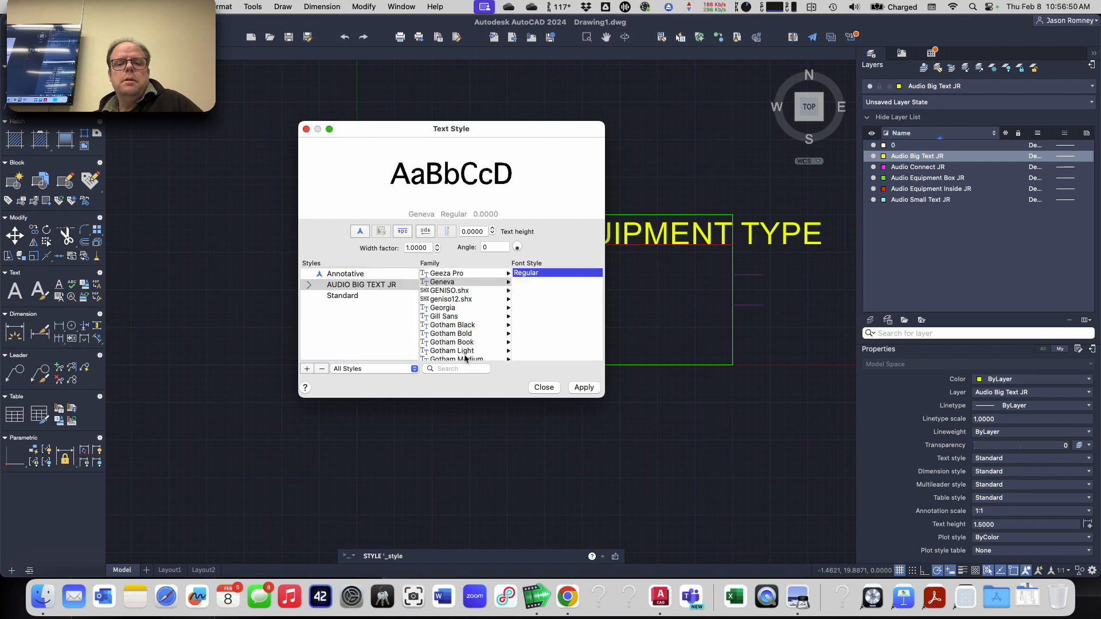
{"action": "left_click", "coordinate": [464, 357]}
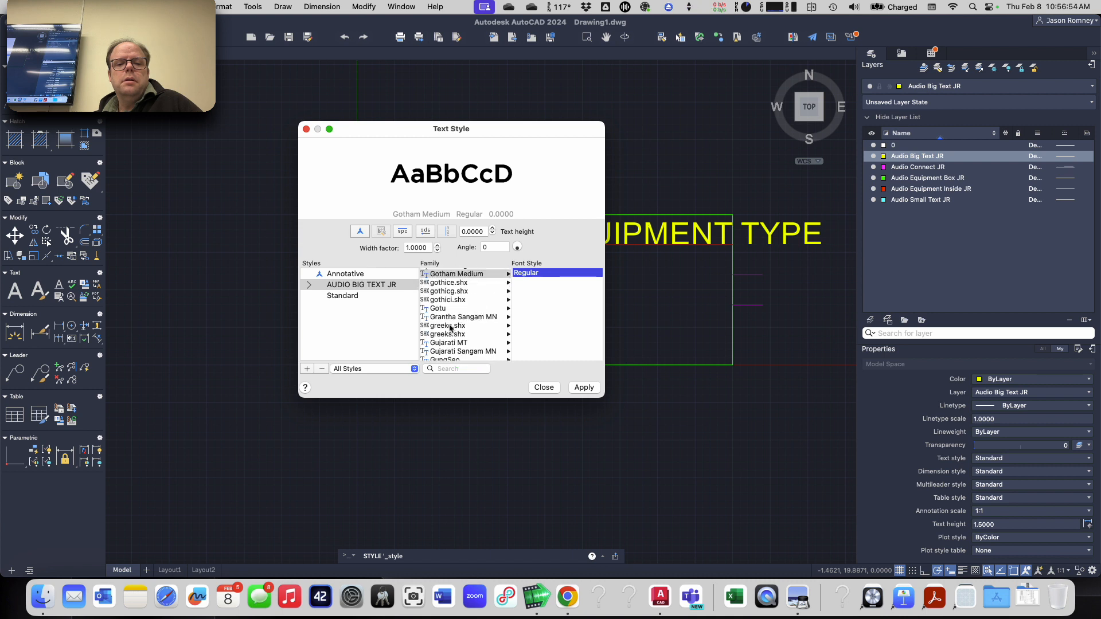
- Try the Romantic font family on the AUDIO BIG TEXT JR text style
{"action": "scroll", "coordinate": [449, 323], "scroll_direction": "down", "scroll_amount": 2}
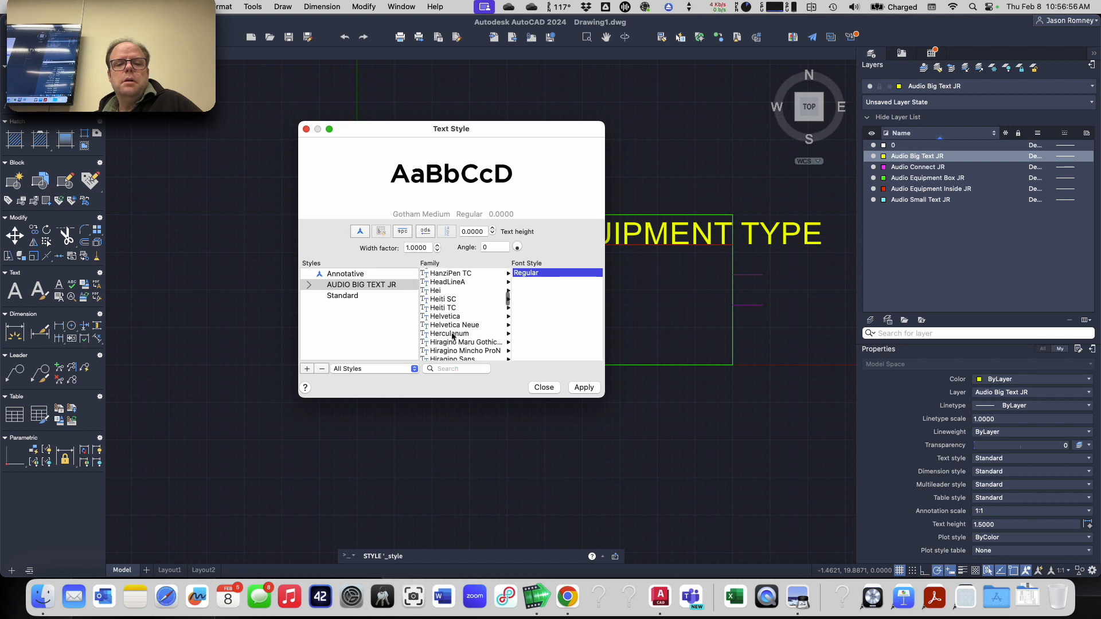
{"action": "scroll", "coordinate": [454, 336], "scroll_direction": "down", "scroll_amount": 6}
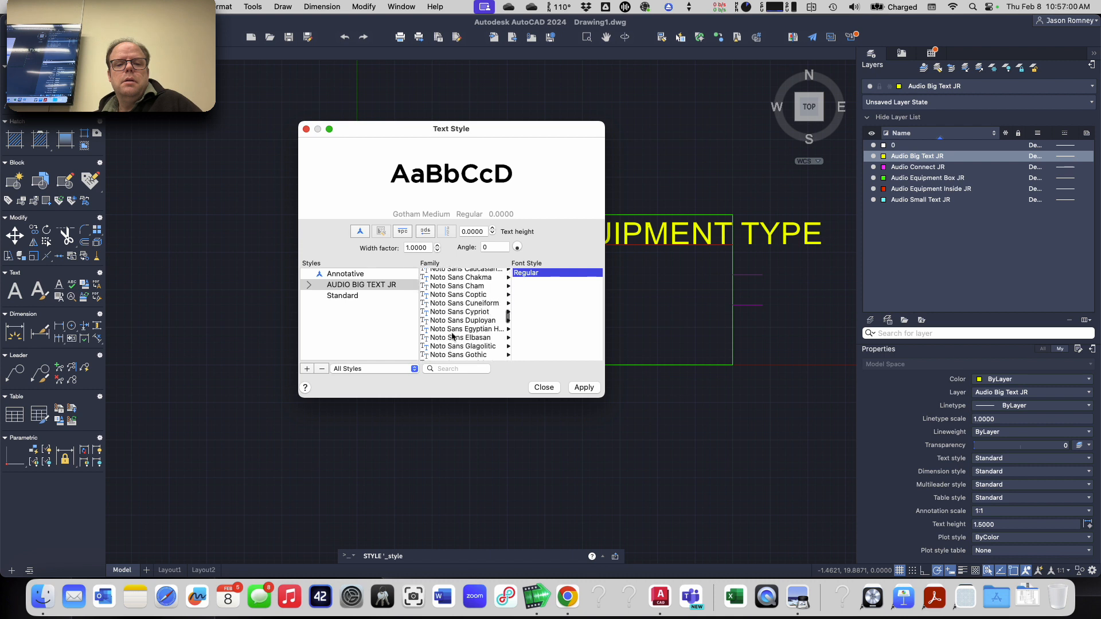
{"action": "scroll", "coordinate": [453, 337], "scroll_direction": "down", "scroll_amount": 10}
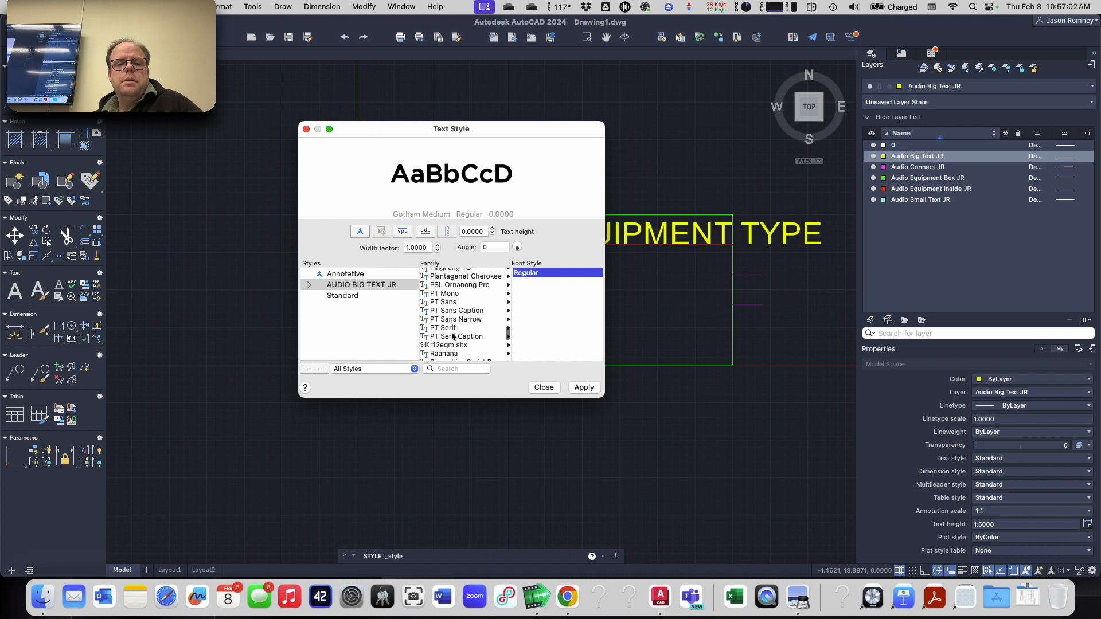
{"action": "scroll", "coordinate": [453, 336], "scroll_direction": "down", "scroll_amount": 2}
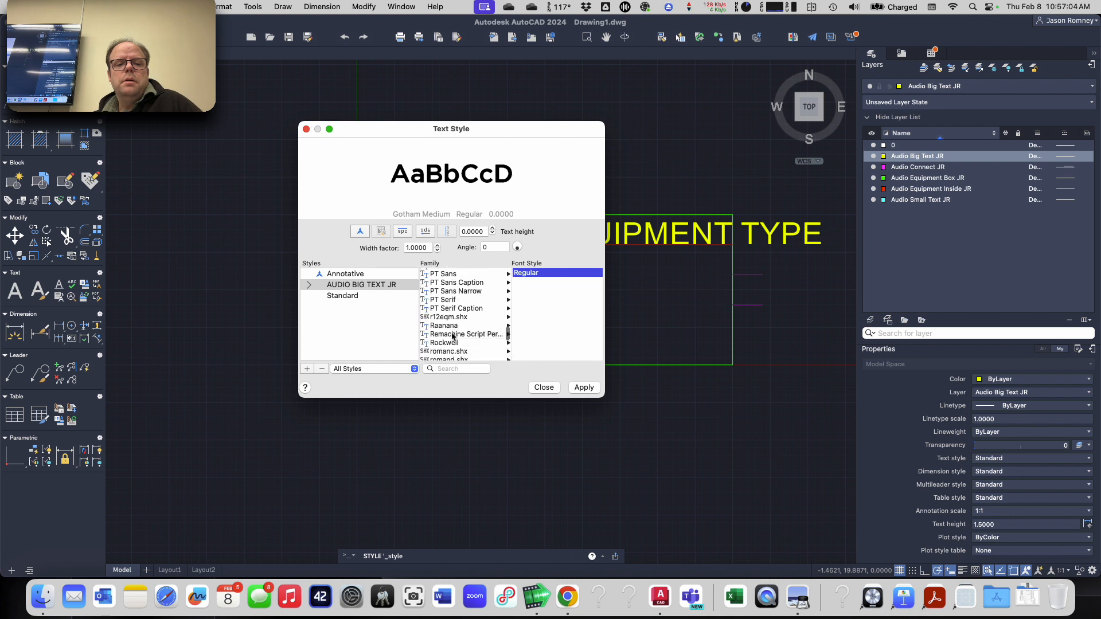
{"action": "scroll", "coordinate": [453, 336], "scroll_direction": "down", "scroll_amount": 3}
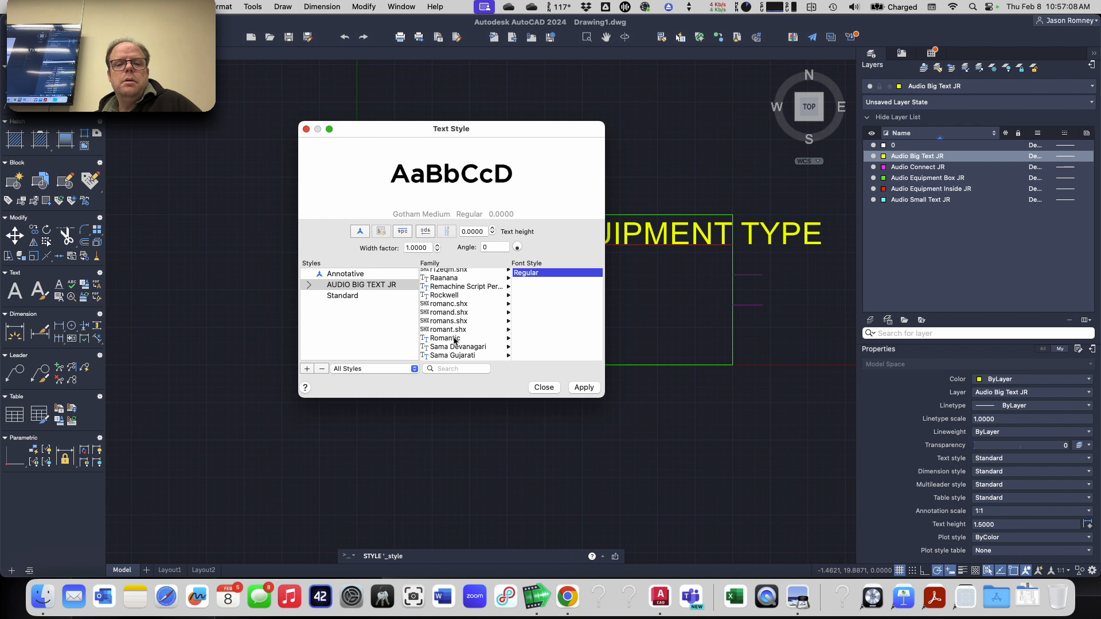
{"action": "left_click", "coordinate": [455, 339]}
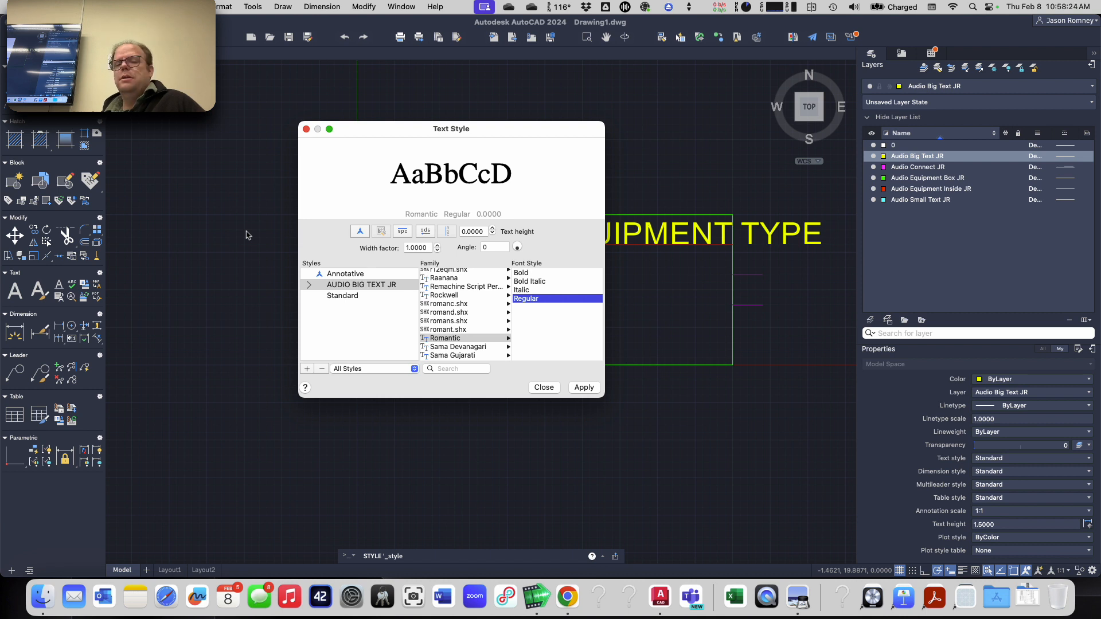
- Switch the AUDIO BIG TEXT JR text style's font family to Arial
{"action": "scroll", "coordinate": [445, 300], "scroll_direction": "up", "scroll_amount": 10}
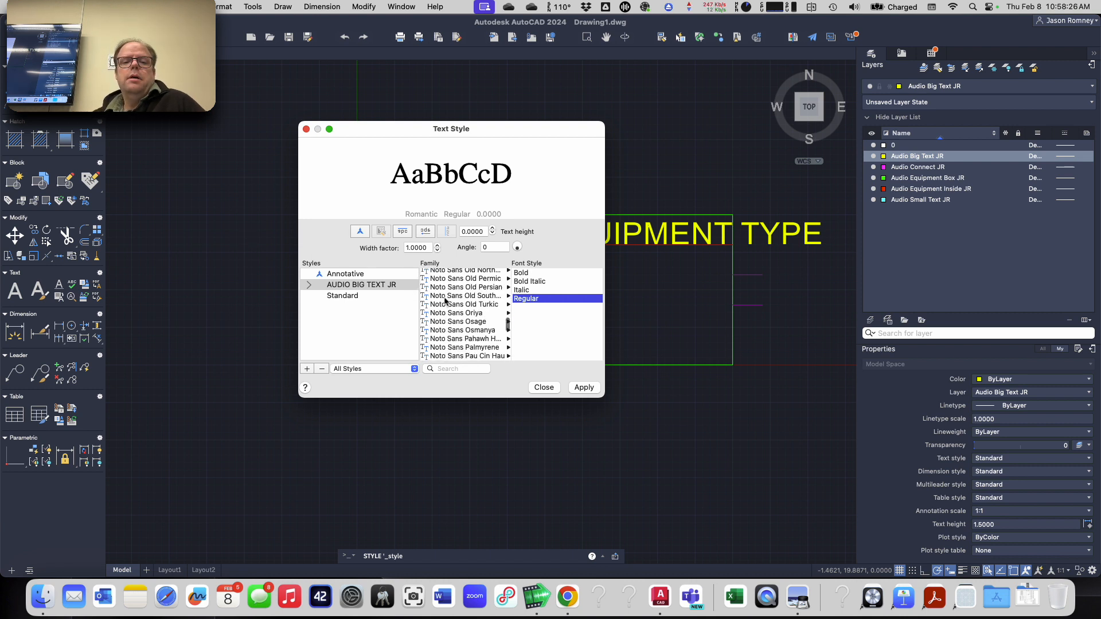
{"action": "scroll", "coordinate": [445, 299], "scroll_direction": "up", "scroll_amount": 15}
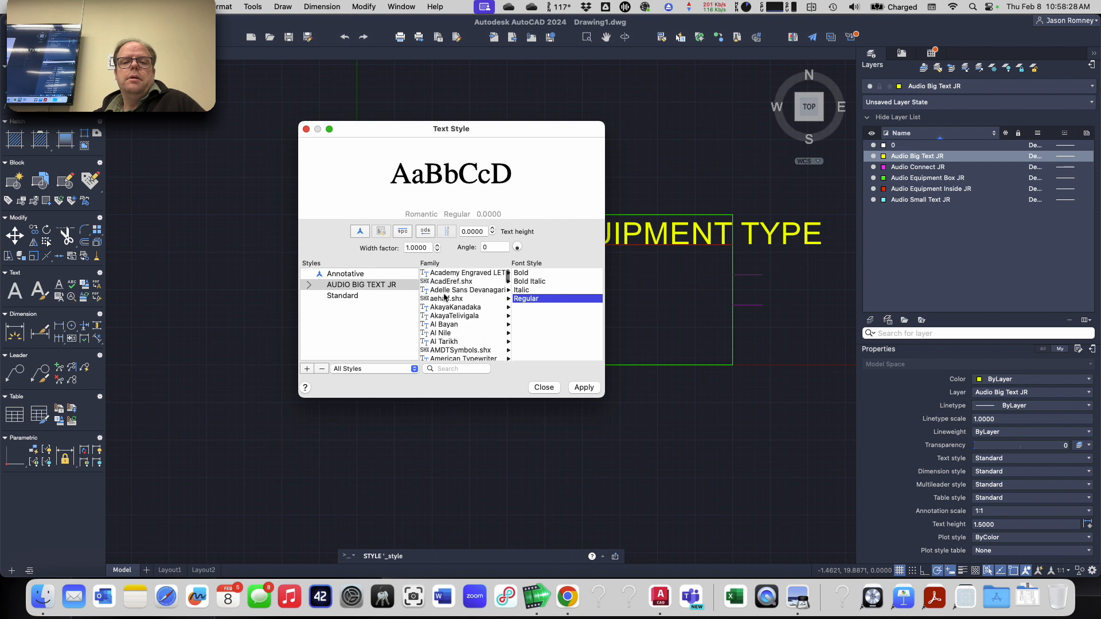
{"action": "scroll", "coordinate": [444, 297], "scroll_direction": "down", "scroll_amount": 5}
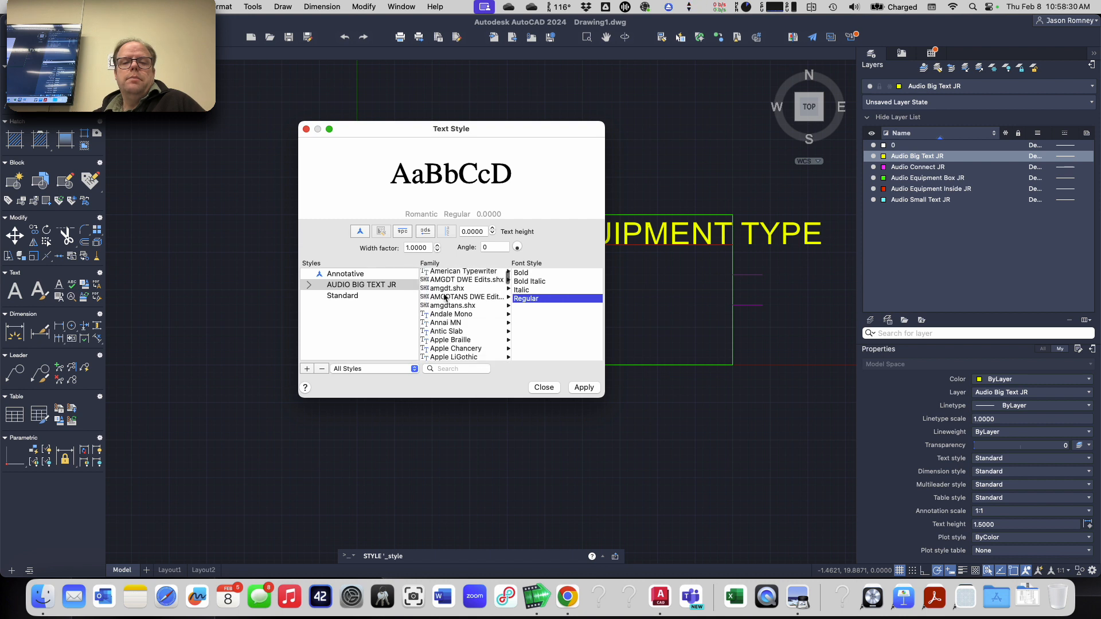
{"action": "scroll", "coordinate": [444, 297], "scroll_direction": "down", "scroll_amount": 4}
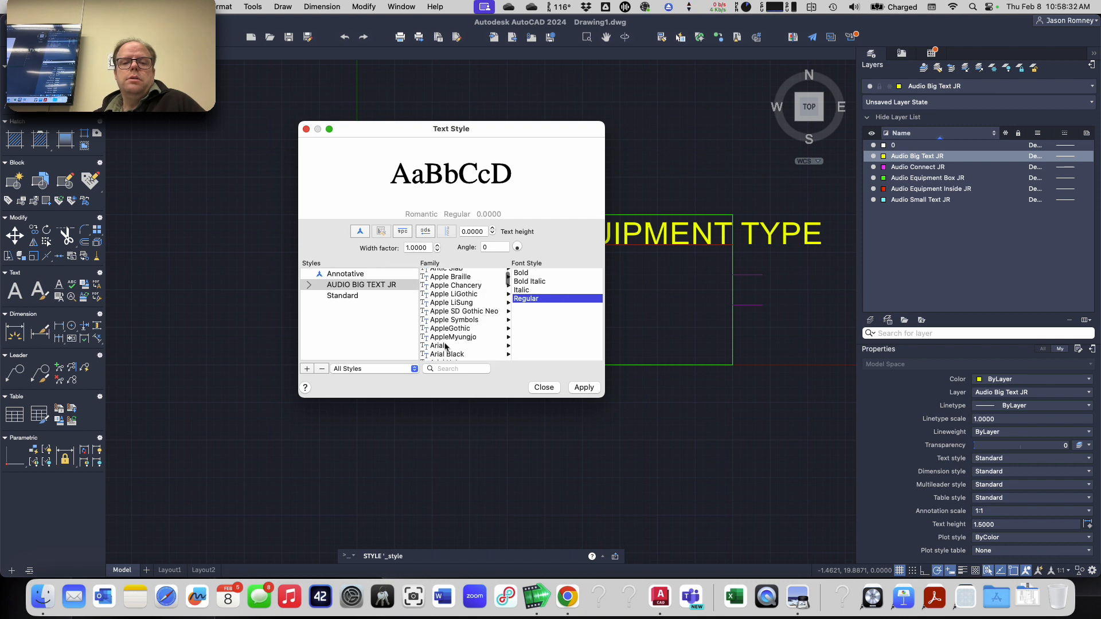
{"action": "left_click", "coordinate": [445, 346]}
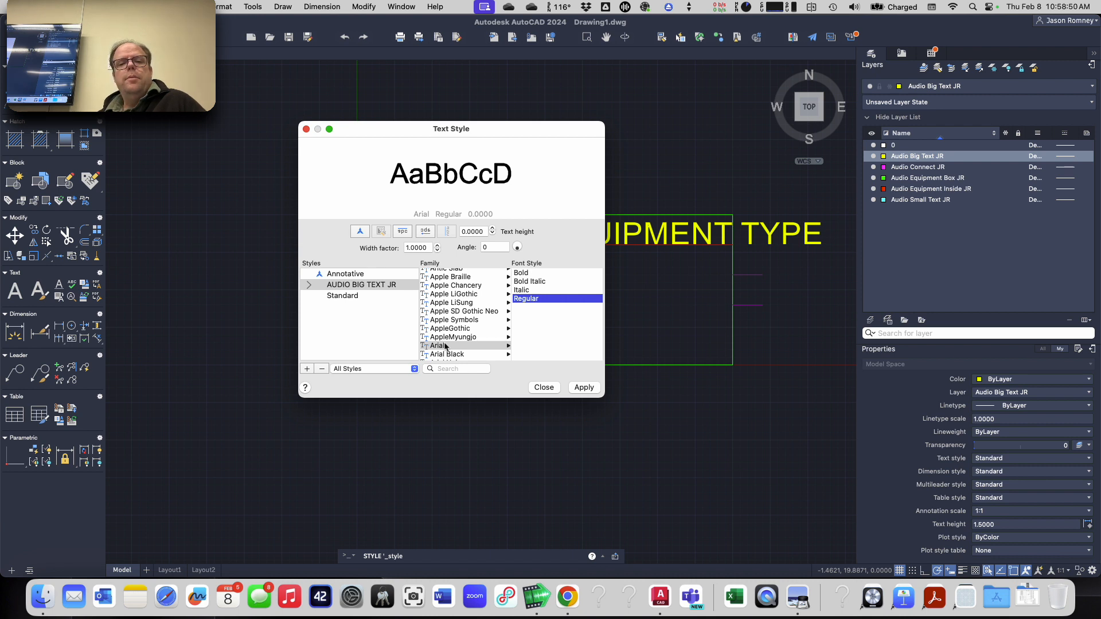
- Set the AUDIO BIG TEXT JR text style's font to romans.shx
{"action": "scroll", "coordinate": [451, 340], "scroll_direction": "down", "scroll_amount": 5}
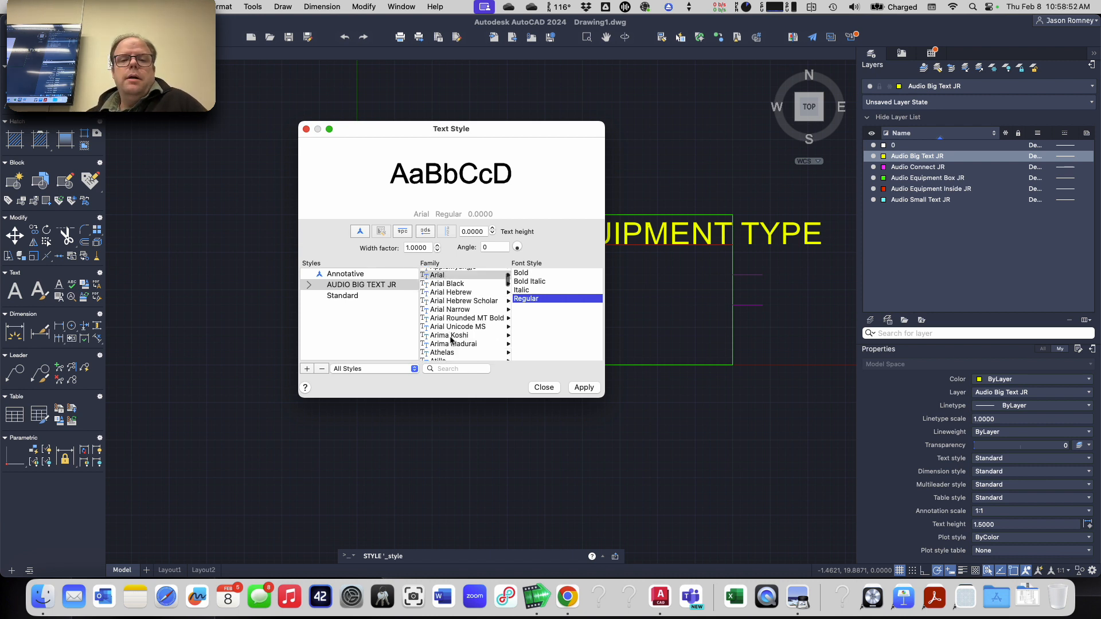
{"action": "scroll", "coordinate": [451, 340], "scroll_direction": "down", "scroll_amount": 10}
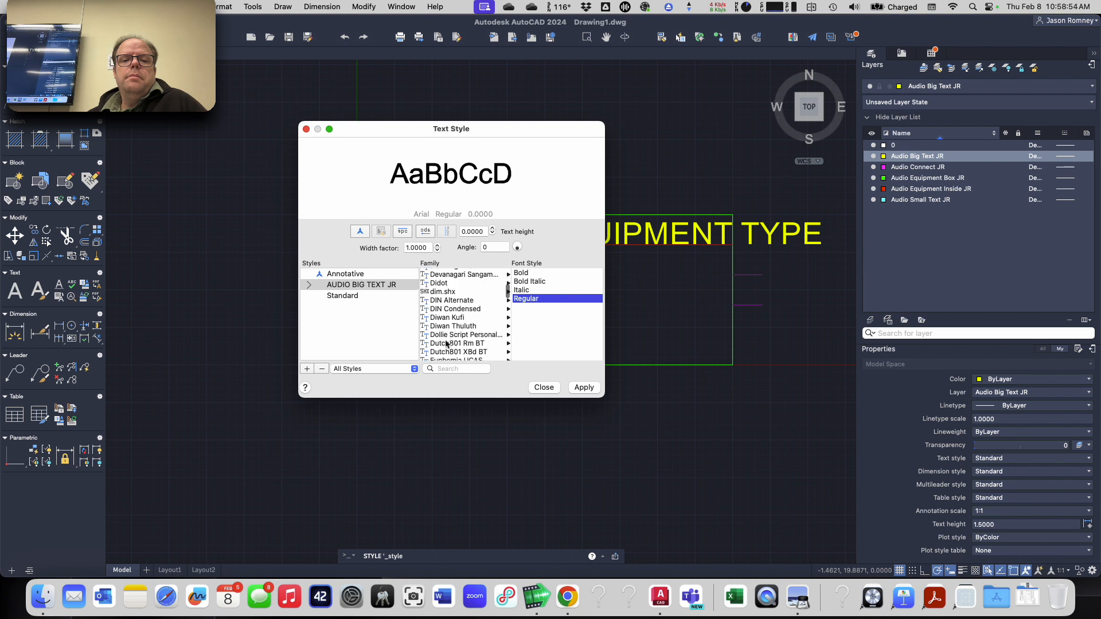
{"action": "scroll", "coordinate": [447, 345], "scroll_direction": "down", "scroll_amount": 15}
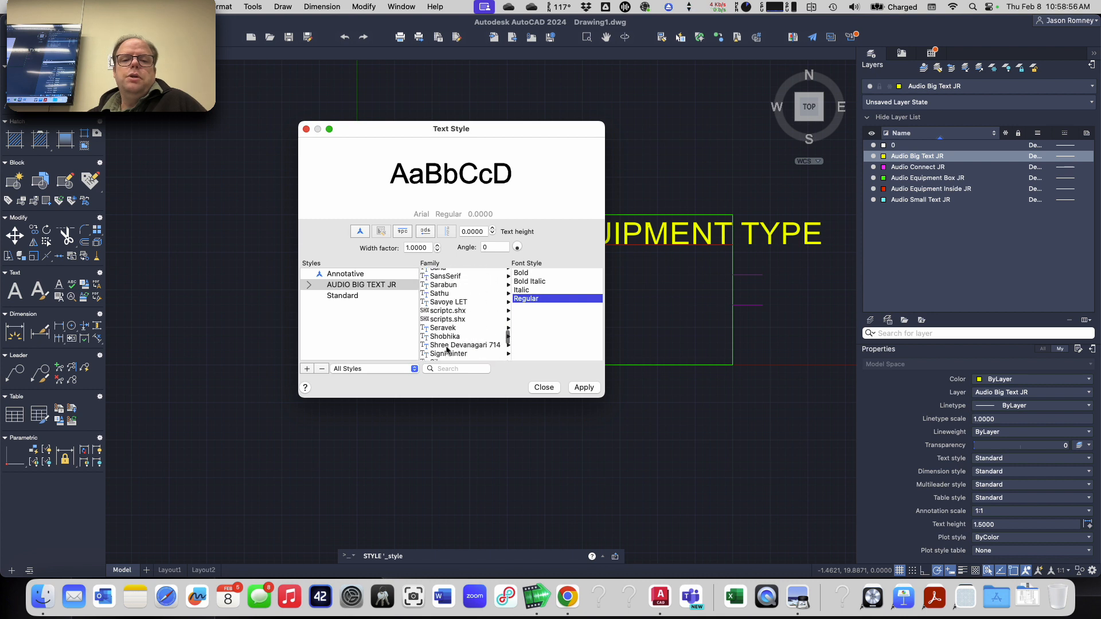
{"action": "scroll", "coordinate": [447, 352], "scroll_direction": "up", "scroll_amount": 5}
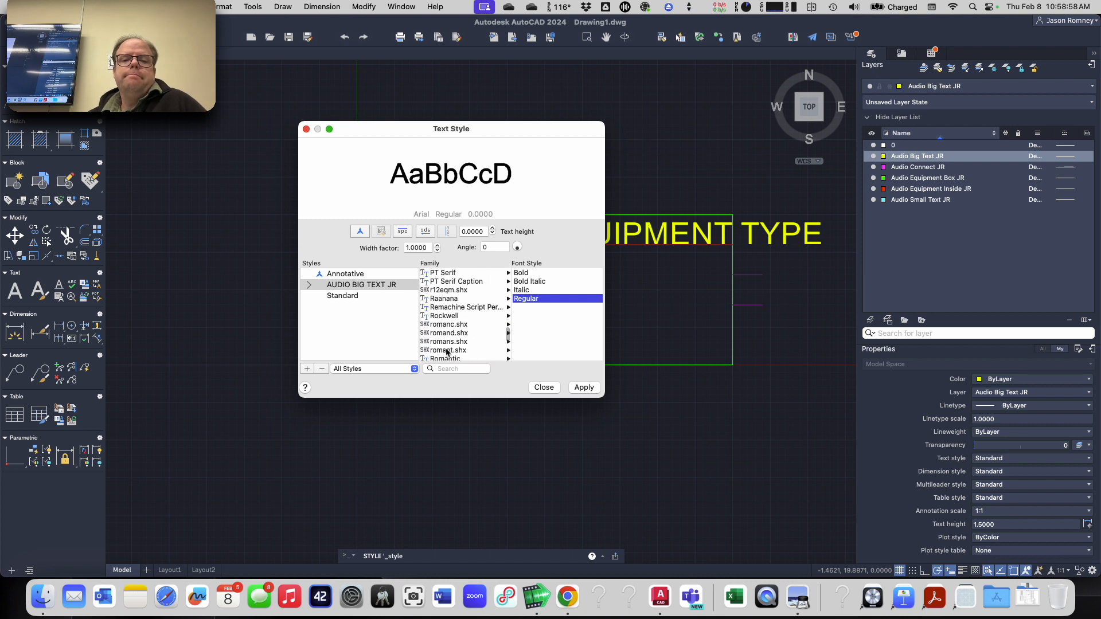
{"action": "left_click", "coordinate": [444, 342]}
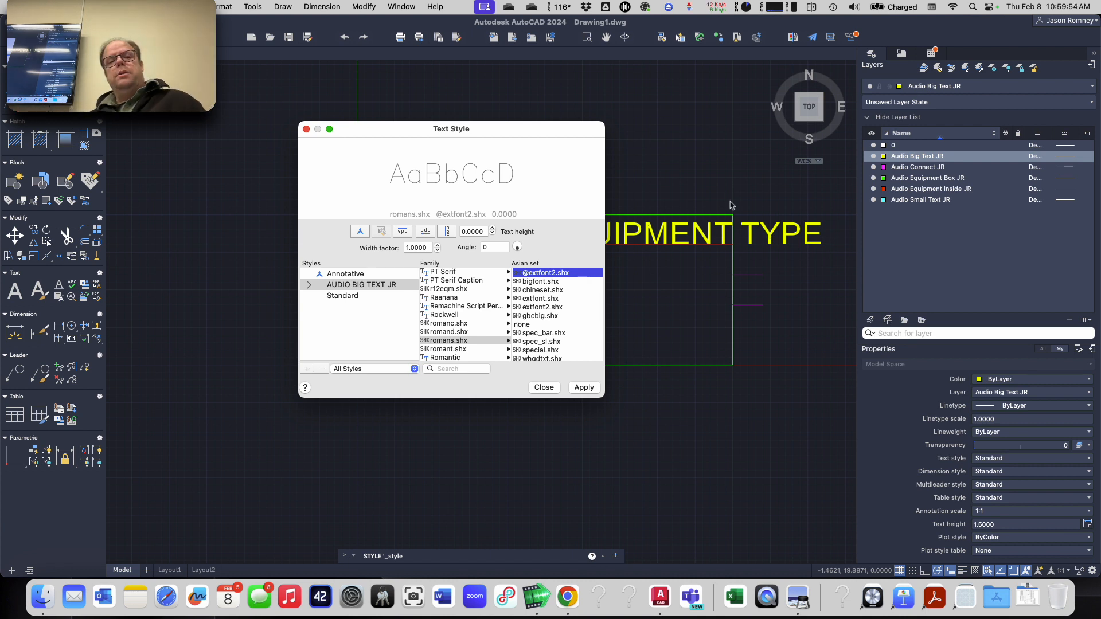
- Compare the previews of romanc.shx and romand.shx for the style, and return its font to romans.shx
{"action": "left_click", "coordinate": [447, 324]}
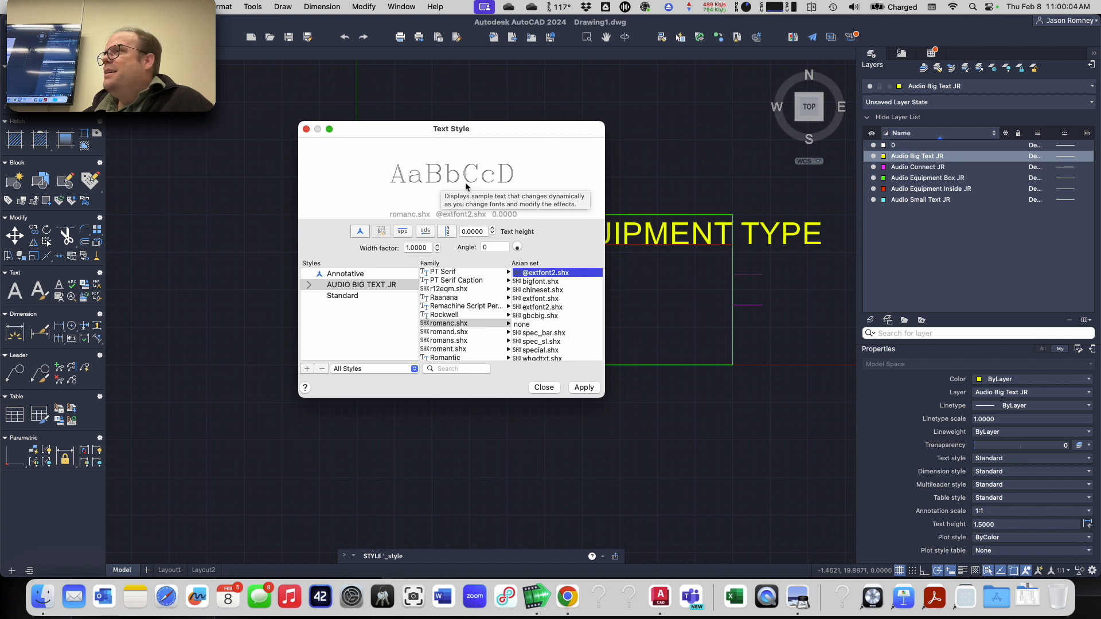
{"action": "left_click", "coordinate": [455, 332]}
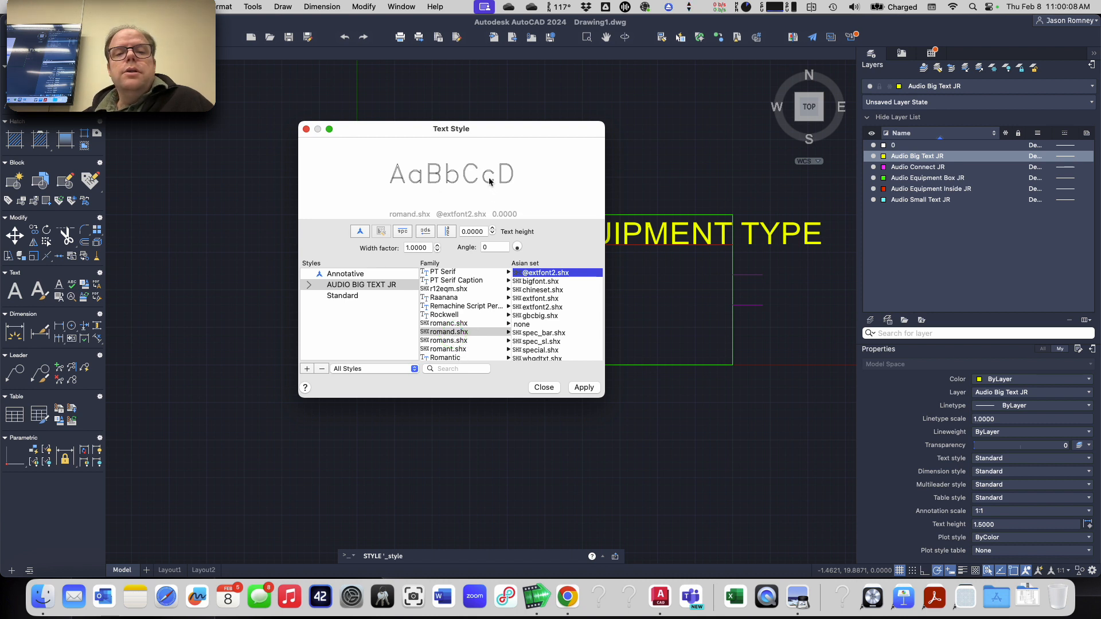
{"action": "left_click", "coordinate": [453, 324]}
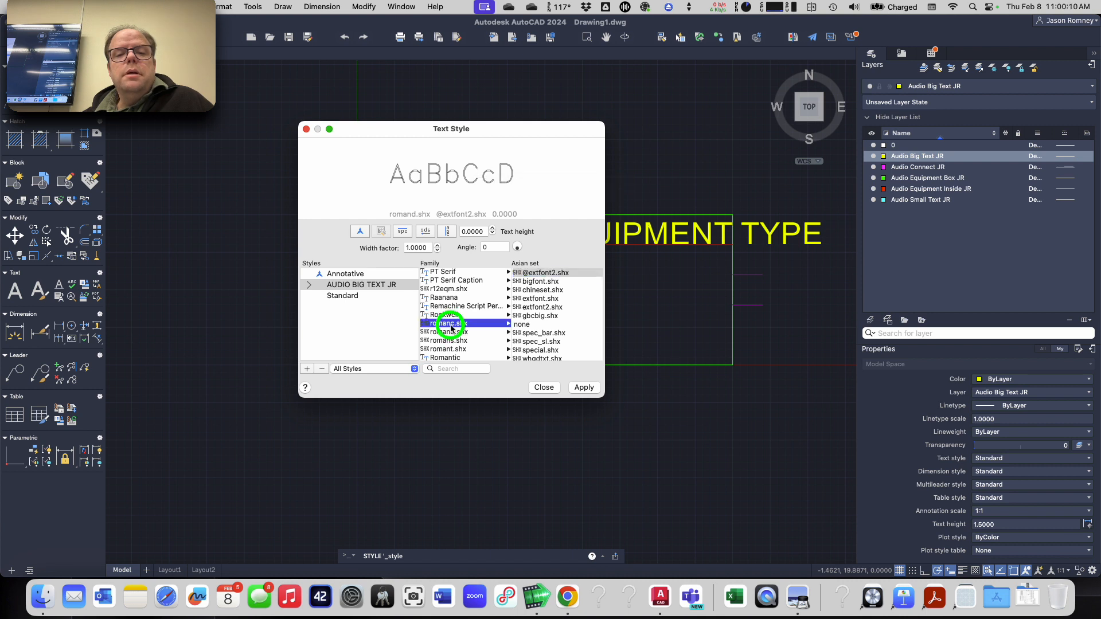
{"action": "left_click", "coordinate": [452, 340]}
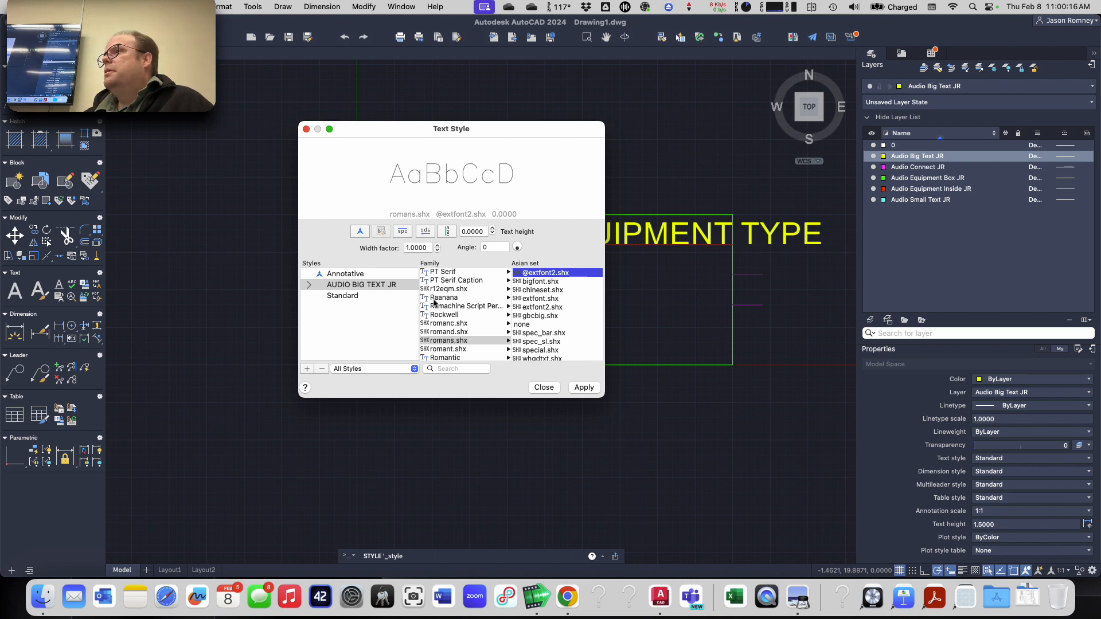
- Try the scriptc.shx font on the AUDIO BIG TEXT JR text style, and return its font to romans.shx
{"action": "scroll", "coordinate": [439, 287], "scroll_direction": "up", "scroll_amount": 1}
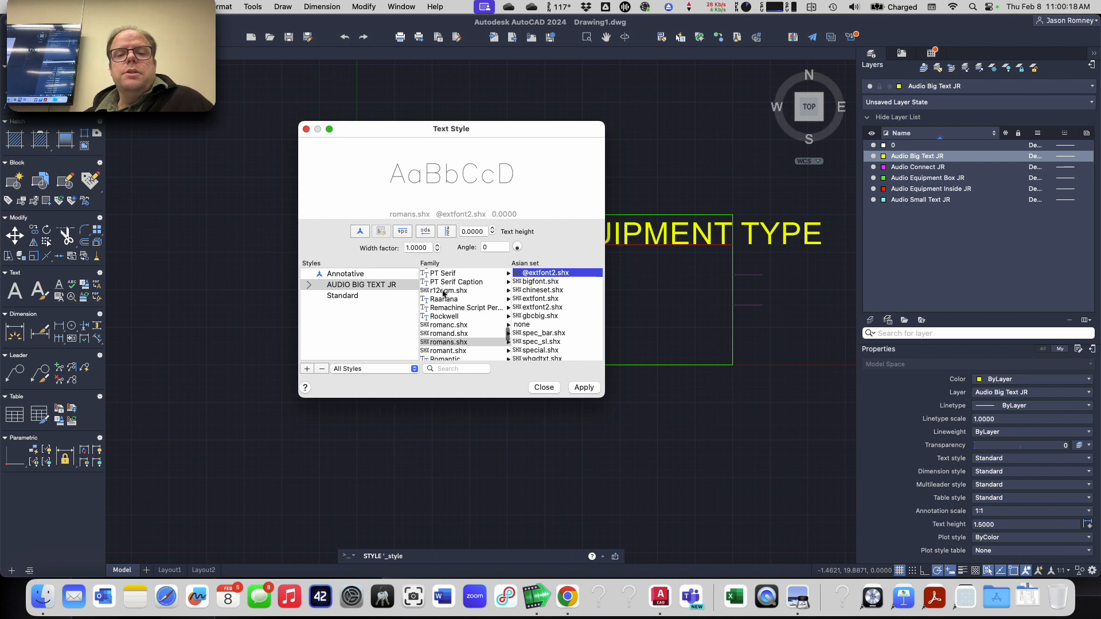
{"action": "scroll", "coordinate": [443, 294], "scroll_direction": "down", "scroll_amount": 3}
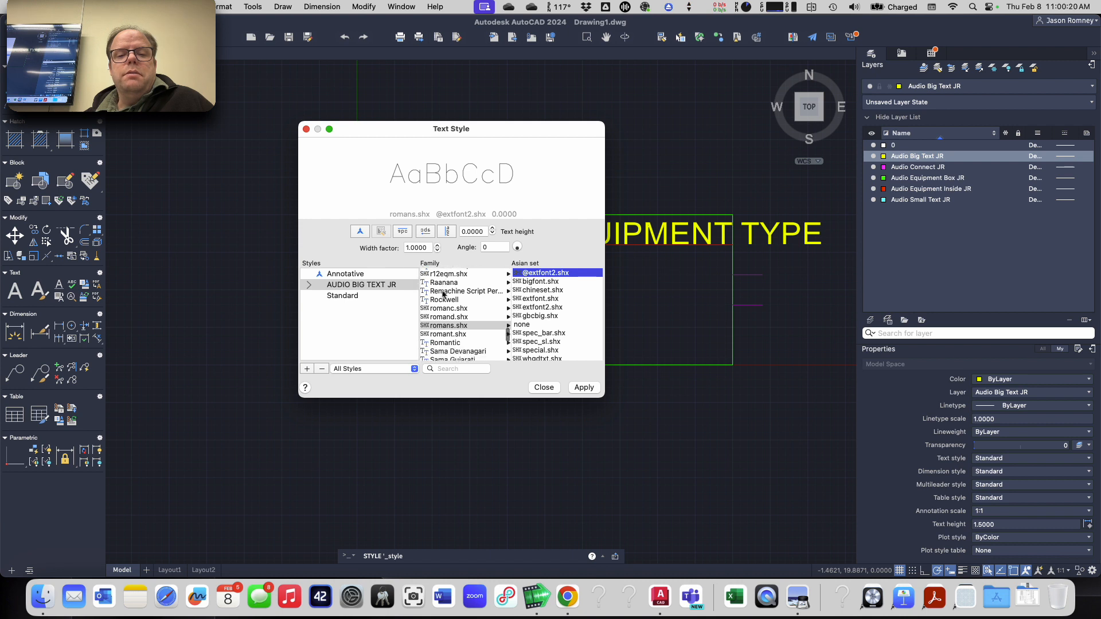
{"action": "scroll", "coordinate": [443, 296], "scroll_direction": "down", "scroll_amount": 5}
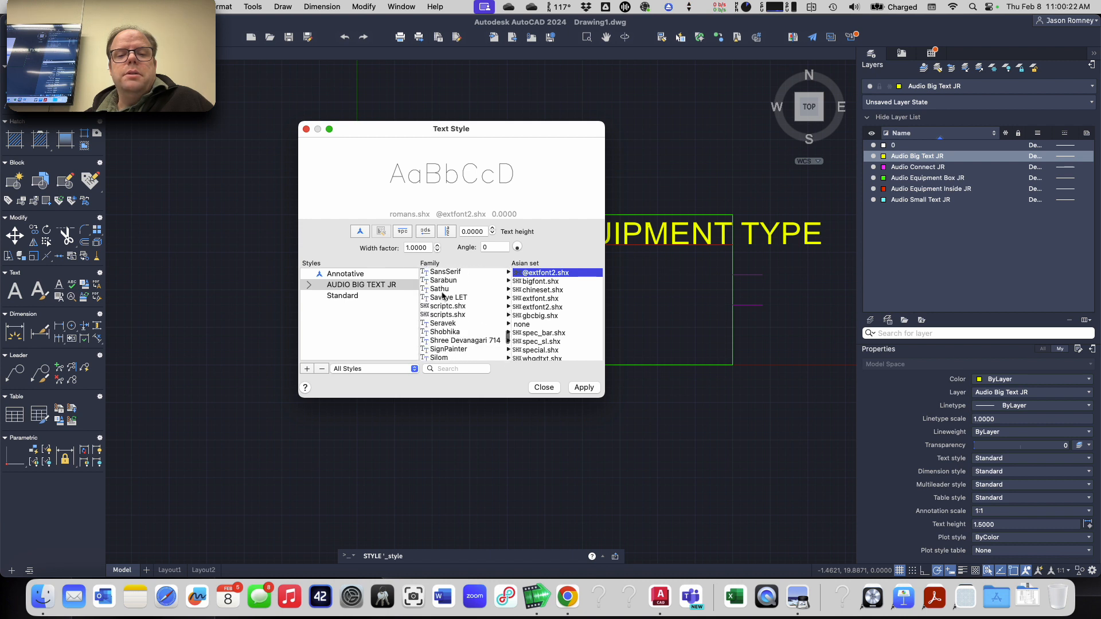
{"action": "left_click", "coordinate": [445, 306]}
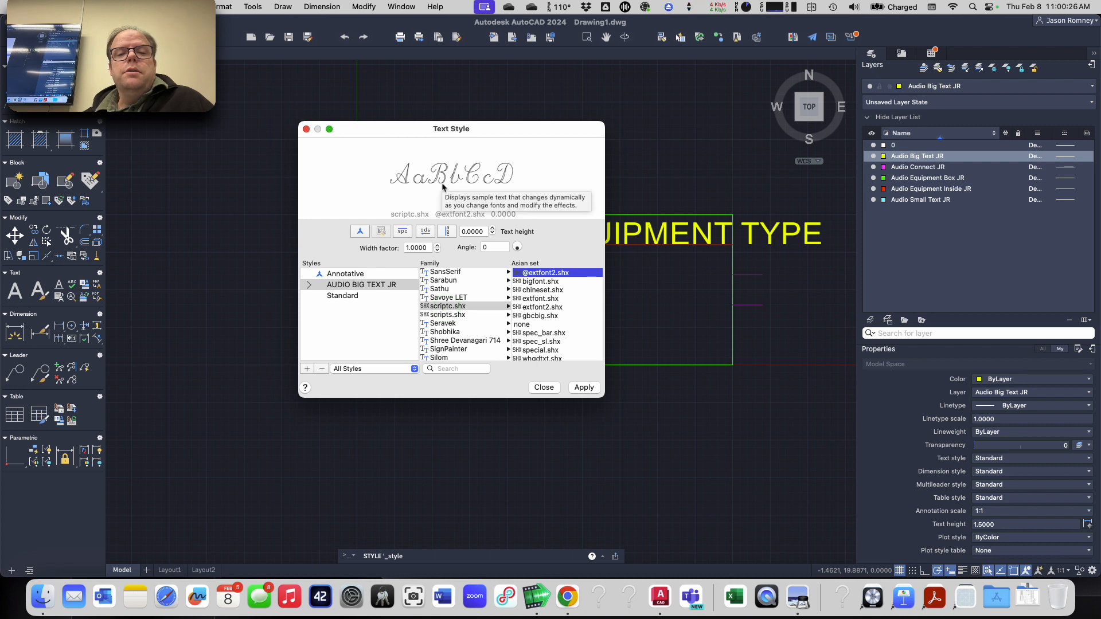
{"action": "left_click", "coordinate": [453, 306]}
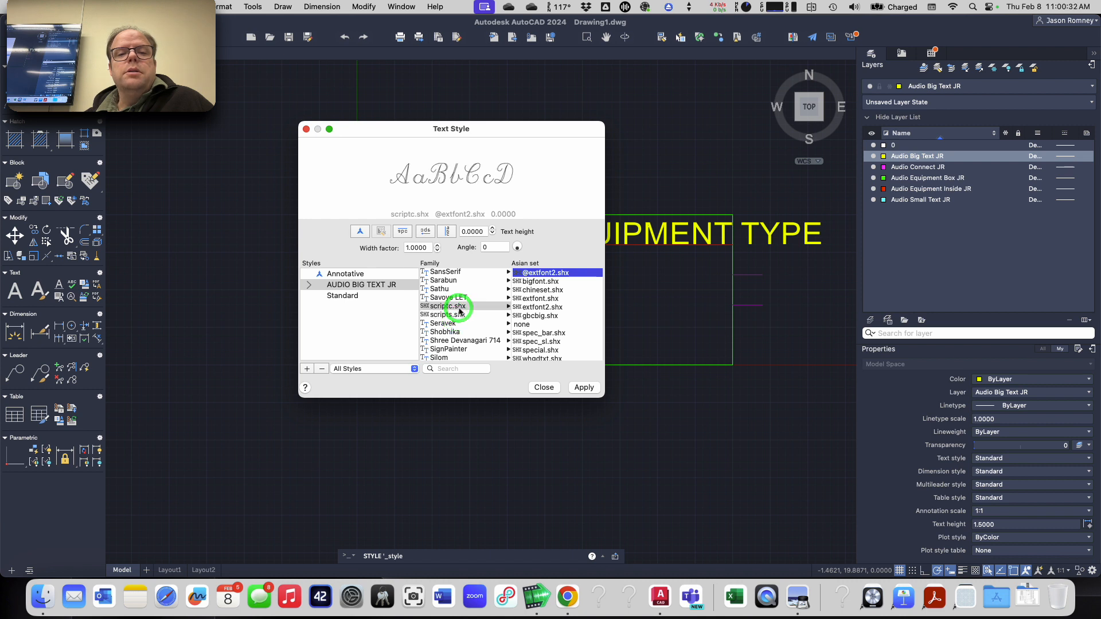
{"action": "scroll", "coordinate": [453, 313], "scroll_direction": "up", "scroll_amount": 5}
{"action": "scroll", "coordinate": [461, 314], "scroll_direction": "up", "scroll_amount": 4}
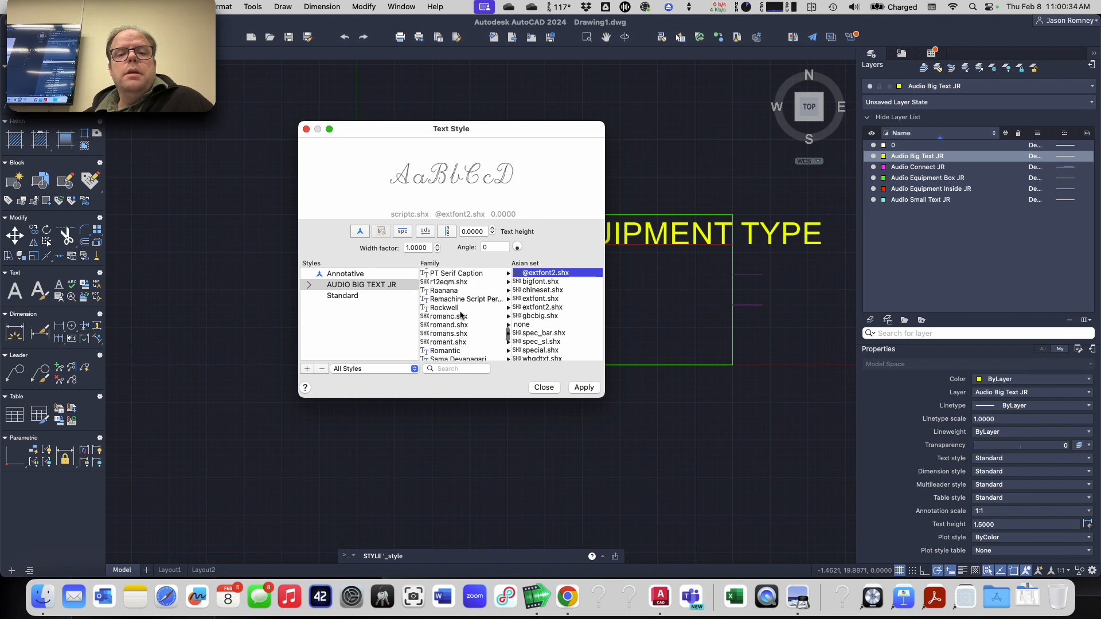
{"action": "scroll", "coordinate": [461, 315], "scroll_direction": "down", "scroll_amount": 3}
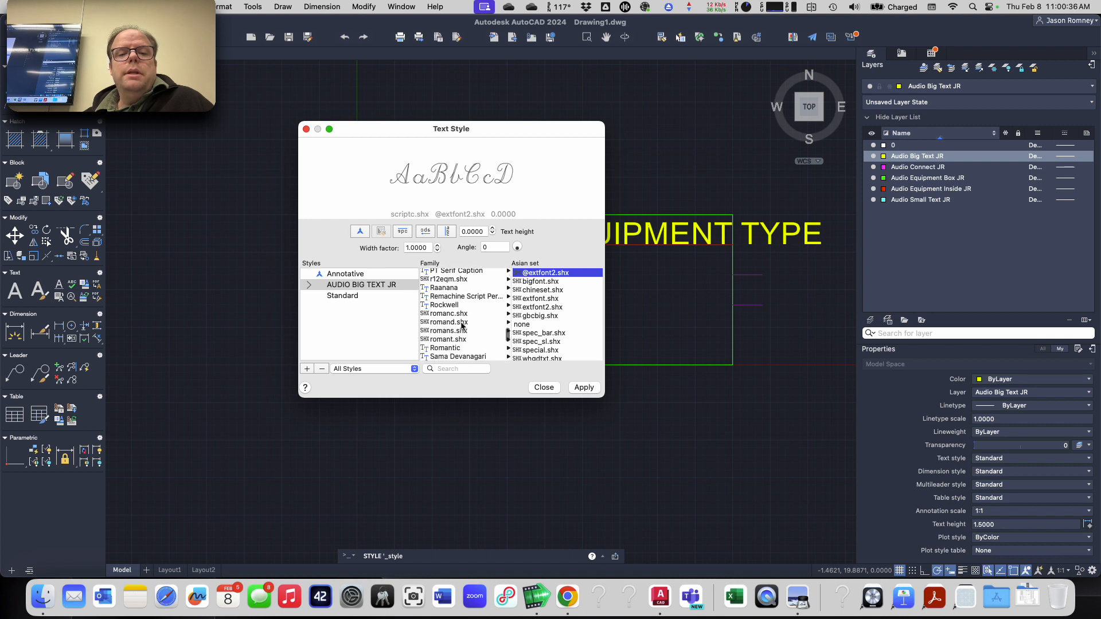
{"action": "left_click", "coordinate": [455, 331]}
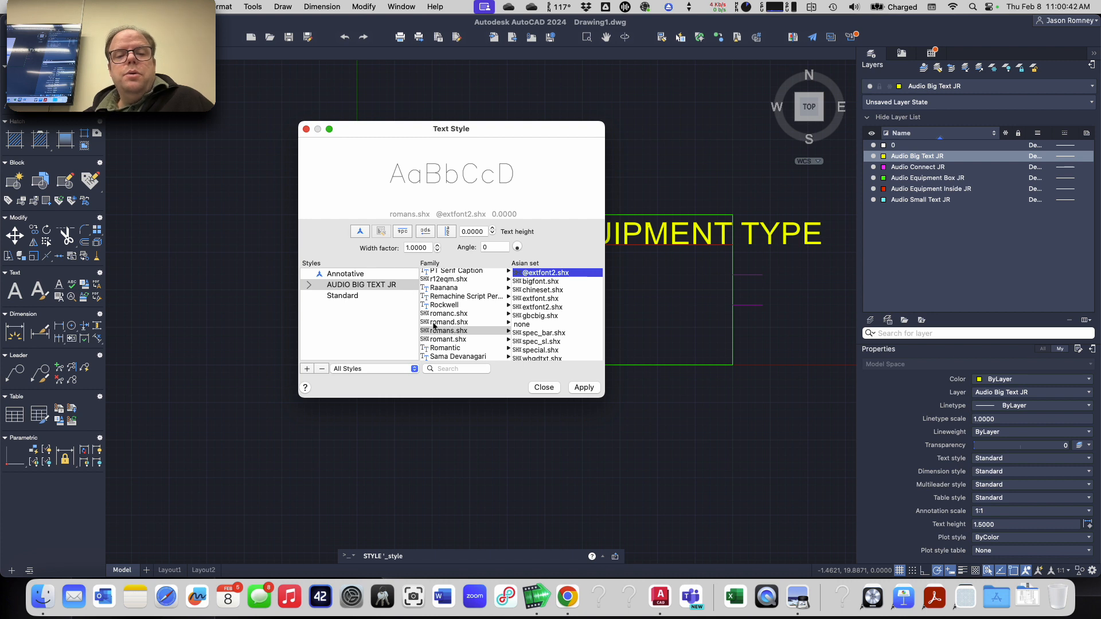
{"action": "left_click", "coordinate": [432, 333]}
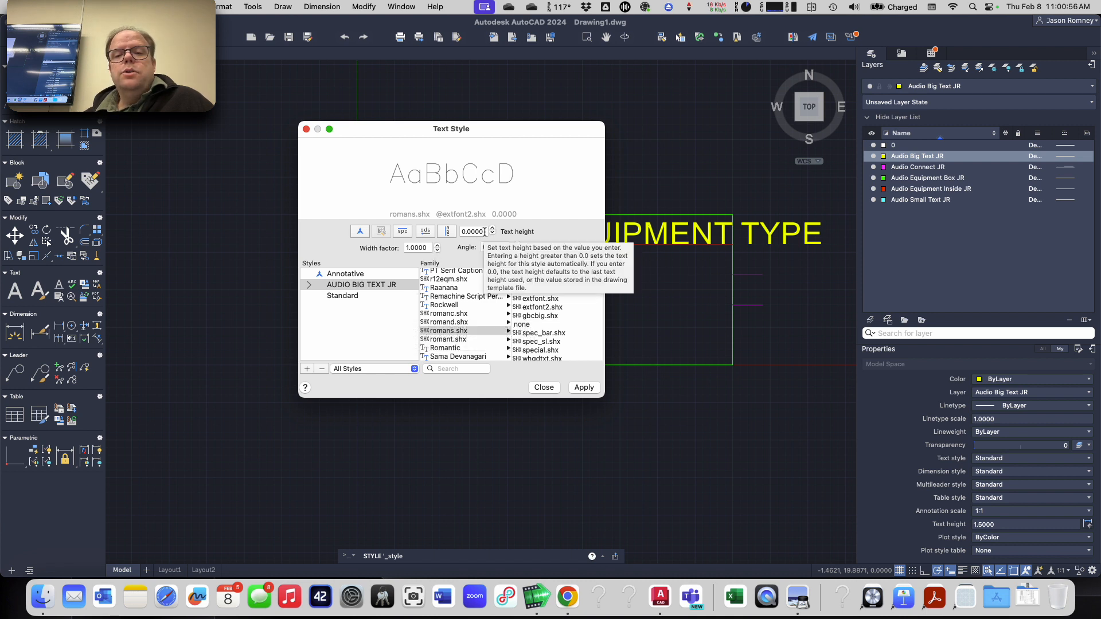
- Set the AUDIO BIG TEXT JR style's text height to 1.5, apply it and close the text style settings
{"action": "left_click_drag", "start_coordinate": [484, 232], "coordinate": [450, 231]}
{"action": "type", "text": "1.5"}
{"action": "key", "text": "Return"}
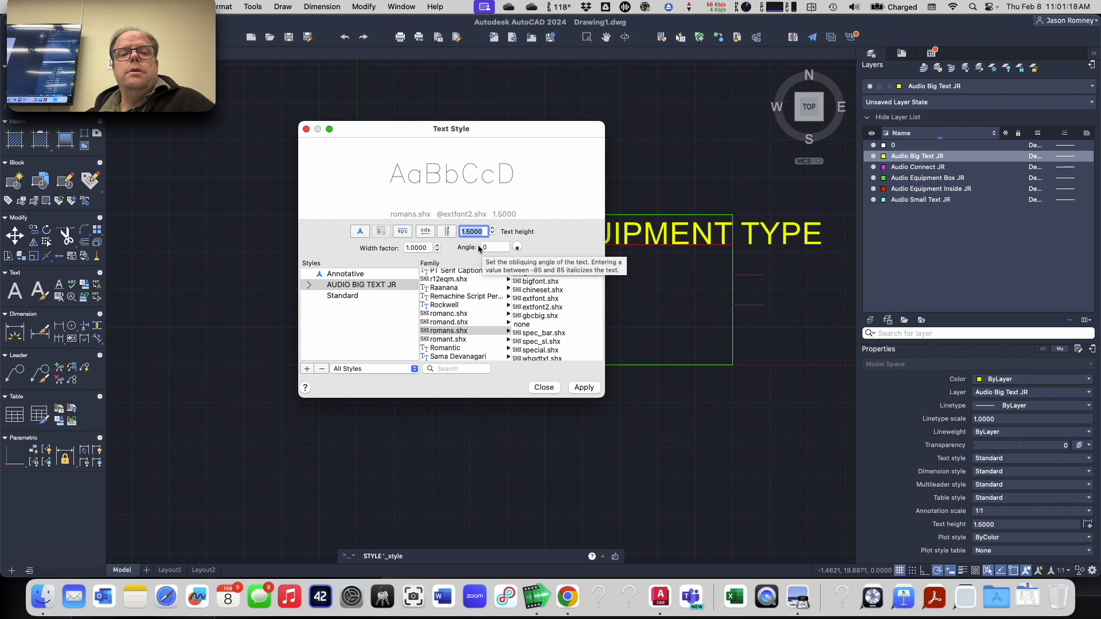
{"action": "left_click", "coordinate": [584, 387]}
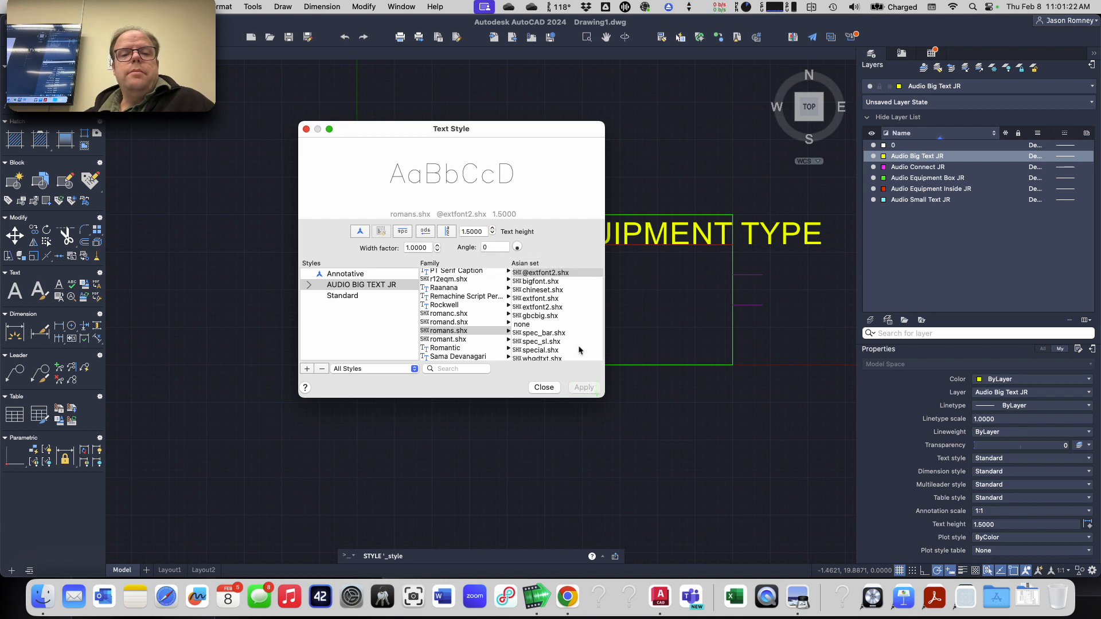
{"action": "left_click", "coordinate": [544, 387]}
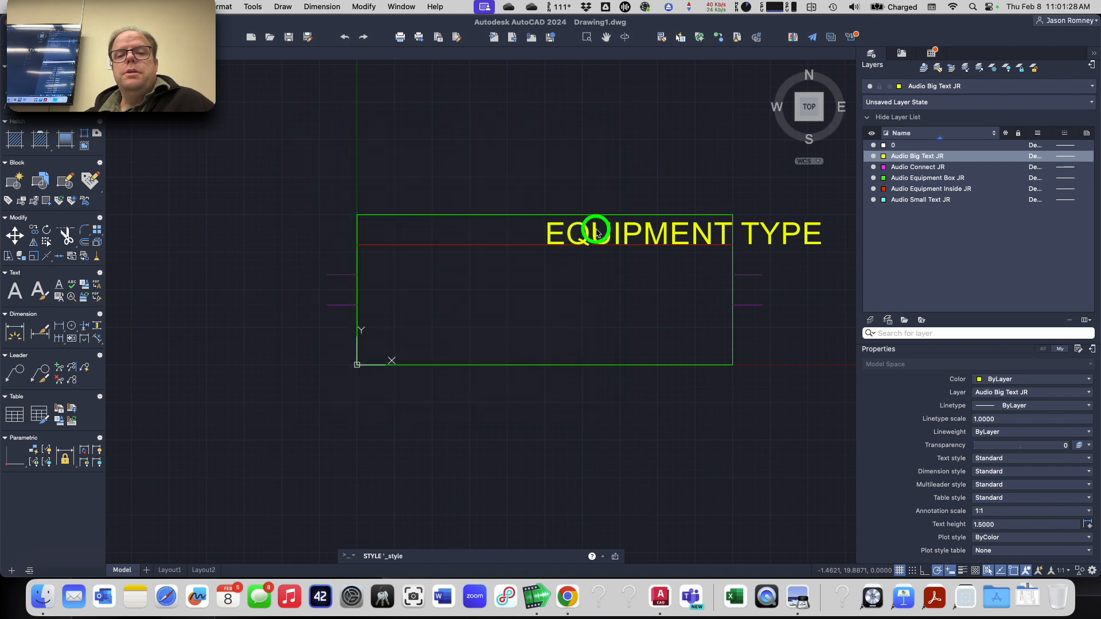
- Assign the AUDIO BIG TEXT JR text style to the EQUIPMENT TYPE text
{"action": "left_click", "coordinate": [596, 232]}
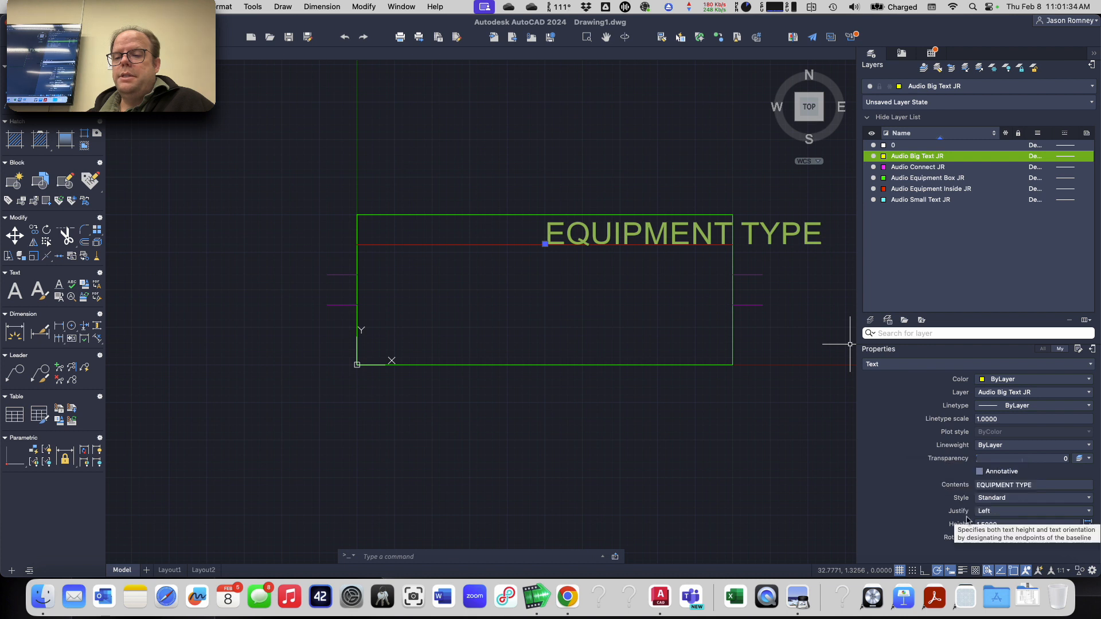
{"action": "left_click", "coordinate": [1025, 498]}
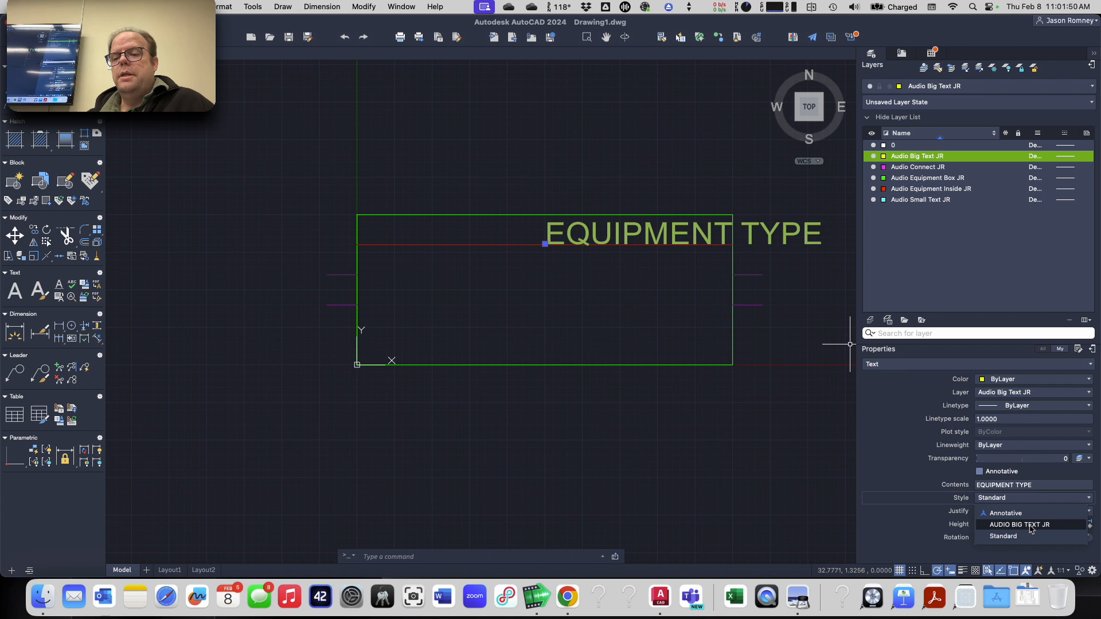
{"action": "left_click", "coordinate": [1030, 526]}
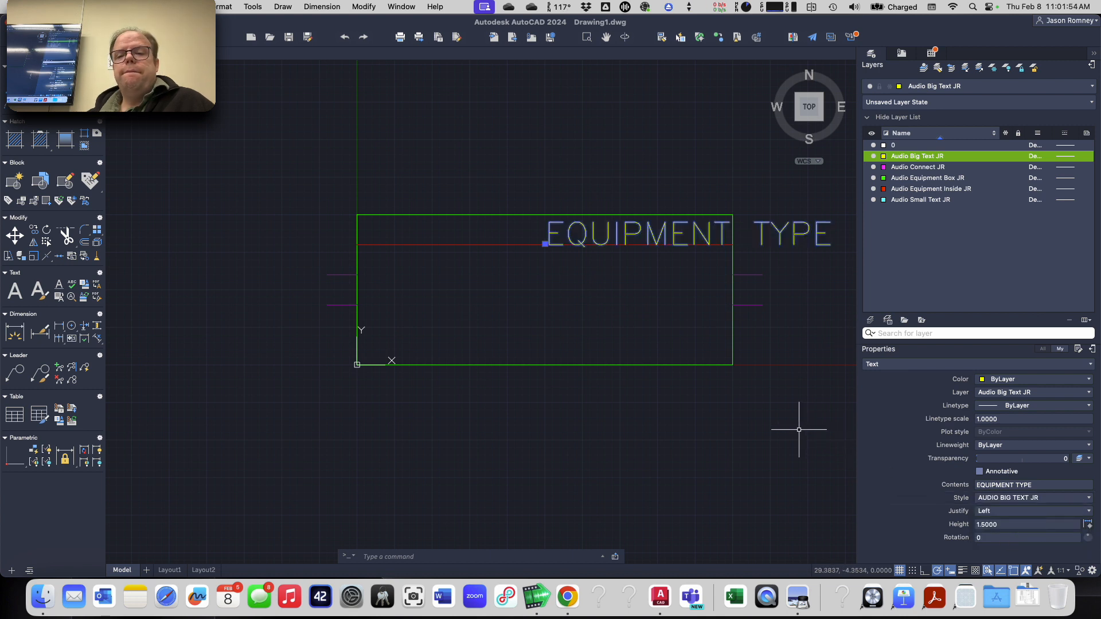
{"action": "left_click", "coordinate": [799, 430]}
{"action": "key", "text": "super+z"}
{"action": "key", "text": "super+z"}
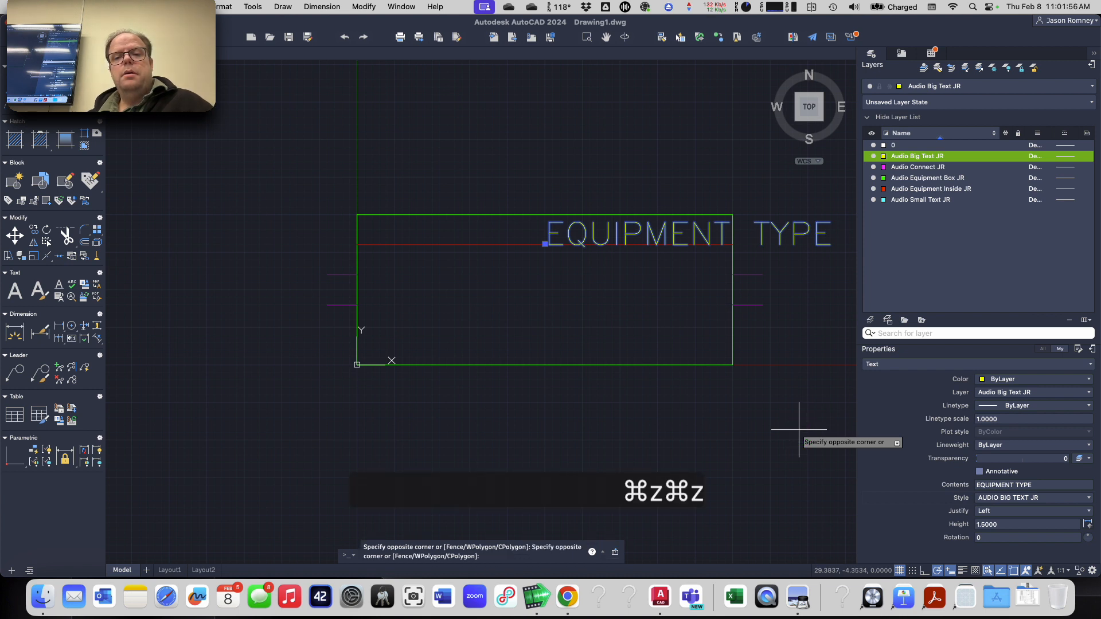
{"action": "left_click", "coordinate": [785, 445]}
{"action": "left_click", "coordinate": [790, 475]}
{"action": "key", "text": "grave"}
{"action": "key", "text": "Escape"}
{"action": "key", "text": "Escape"}
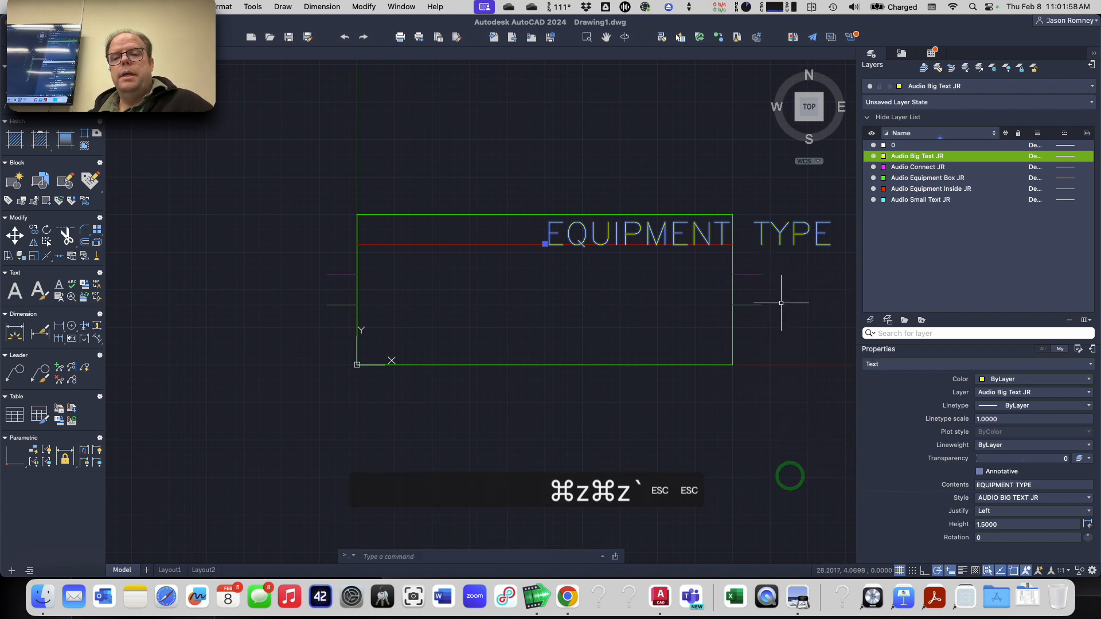
{"action": "key", "text": "Escape"}
- Review the style choices for the EQUIPMENT TYPE text, keeping AUDIO BIG TEXT JR selected
{"action": "left_click", "coordinate": [787, 225]}
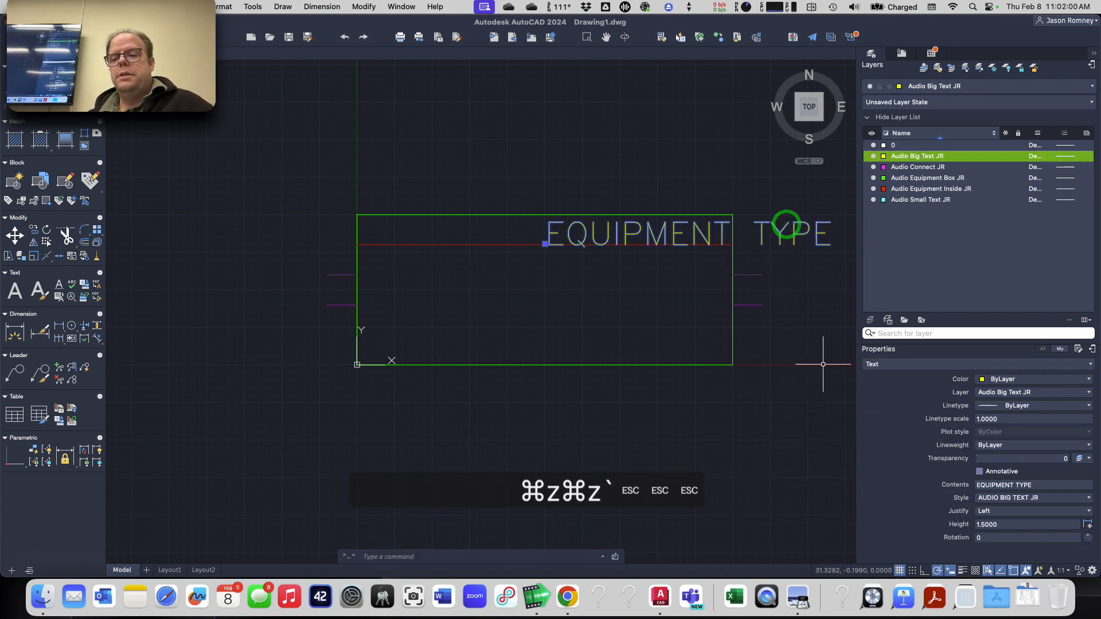
{"action": "left_click", "coordinate": [997, 499]}
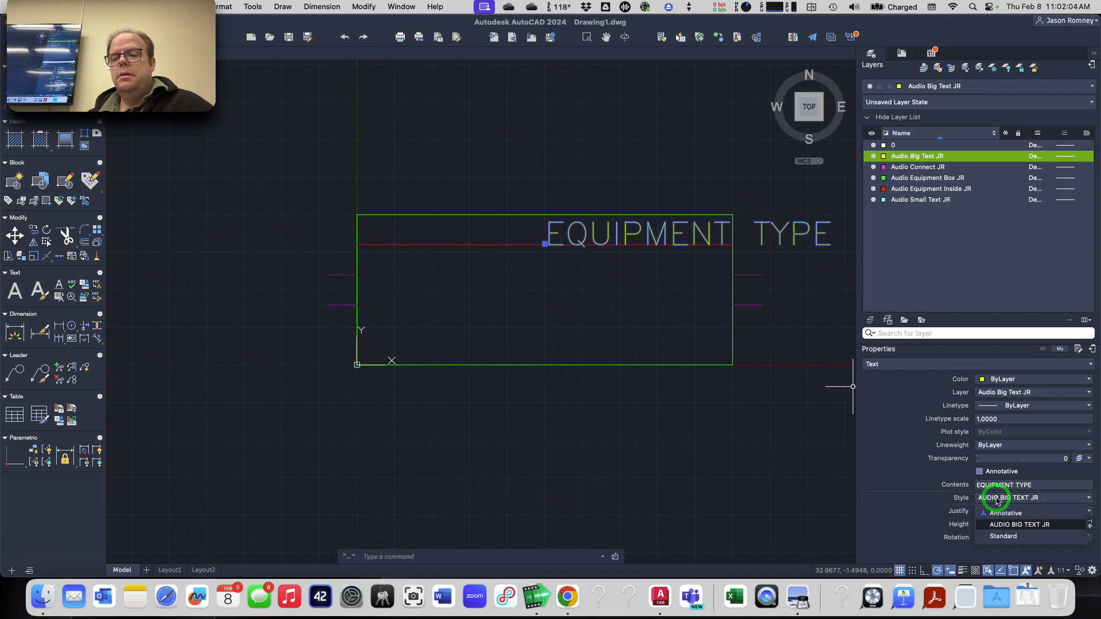
{"action": "left_click", "coordinate": [1005, 526]}
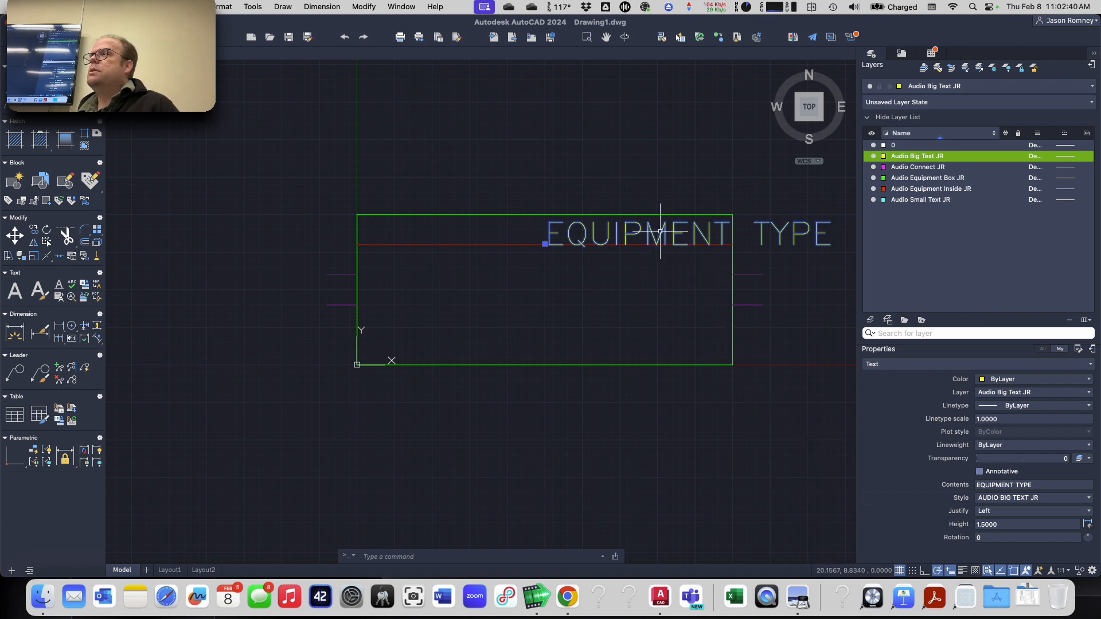
- Set the EQUIPMENT TYPE text's justification to Middle center
{"action": "mouse_move", "coordinate": [662, 232]}
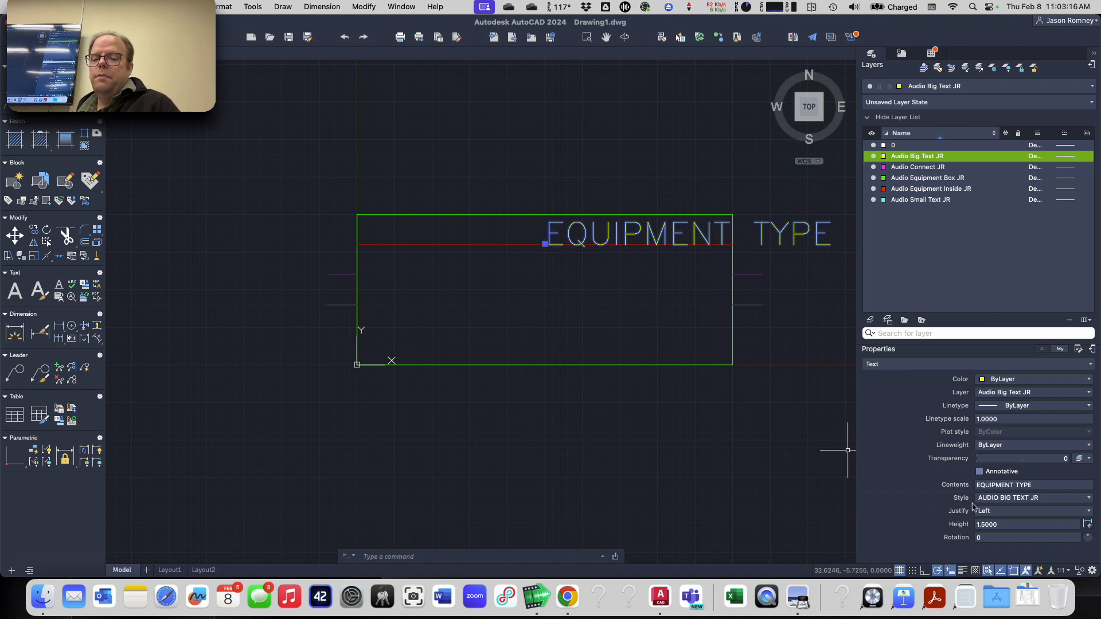
{"action": "left_click", "coordinate": [1001, 512]}
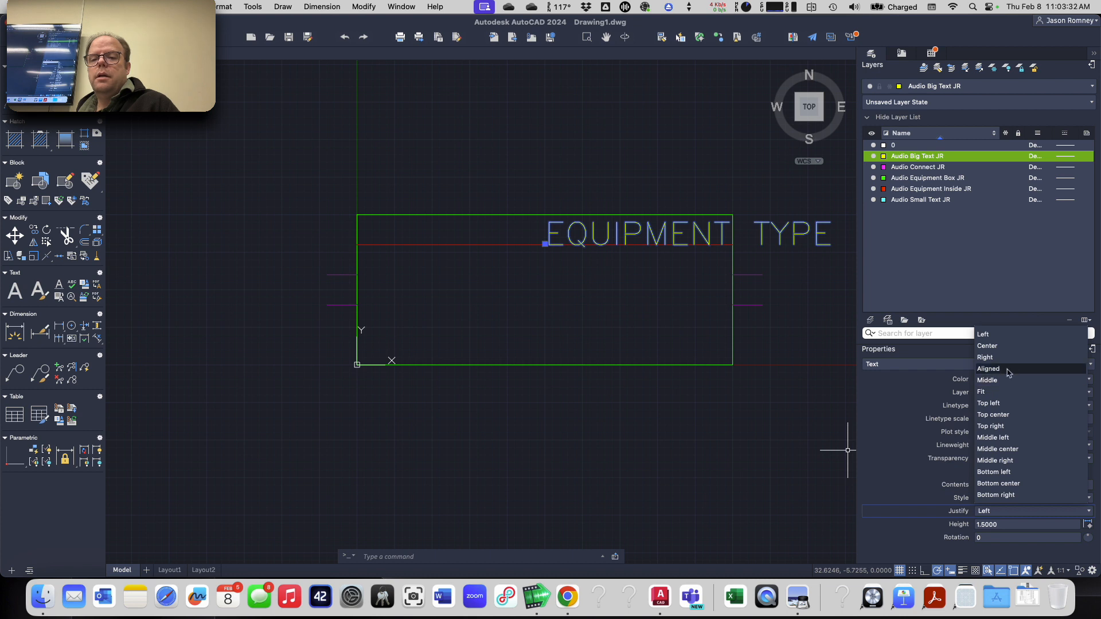
{"action": "left_click", "coordinate": [1014, 450]}
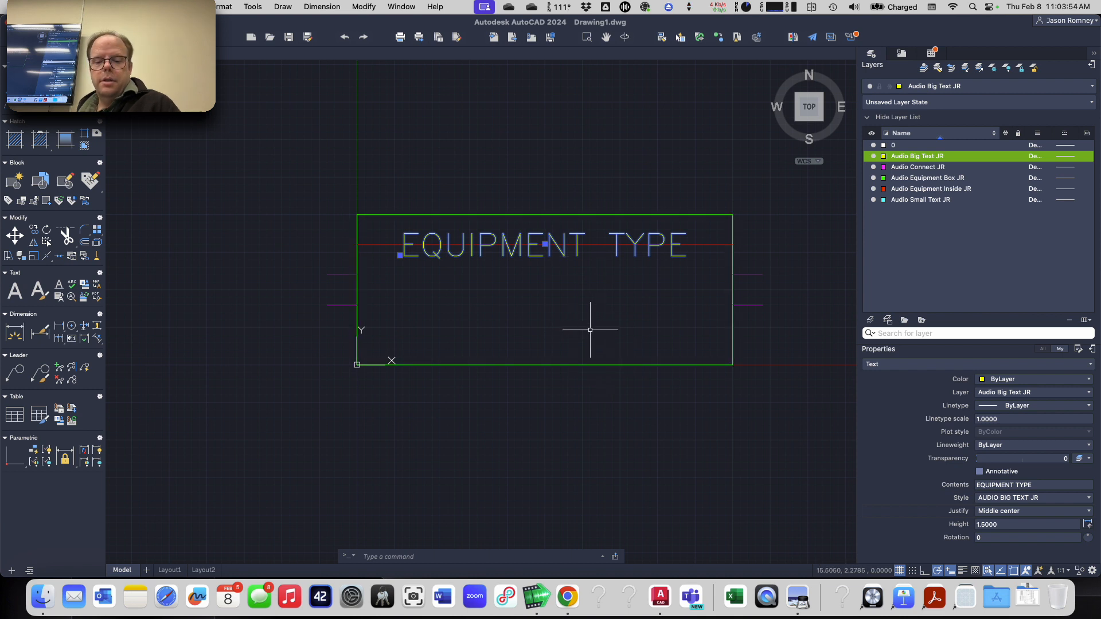
- Draw a vertical helper line from the midpoint of the green box's top edge down to the midpoint of the red line
{"action": "key", "text": "l"}
{"action": "key", "text": "Return"}
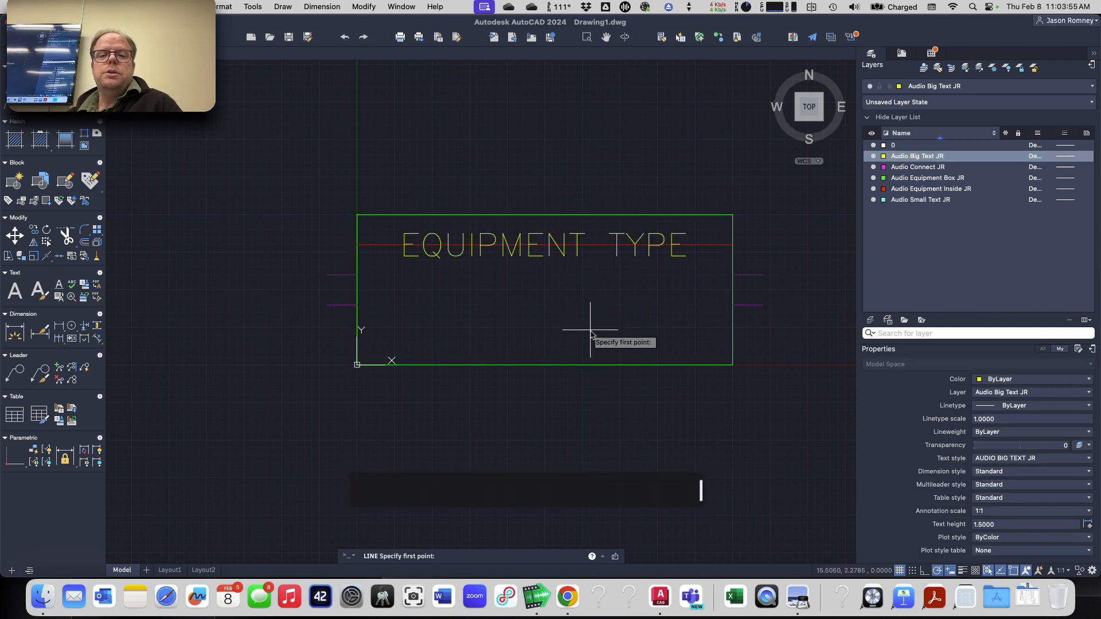
{"action": "left_click", "coordinate": [545, 215]}
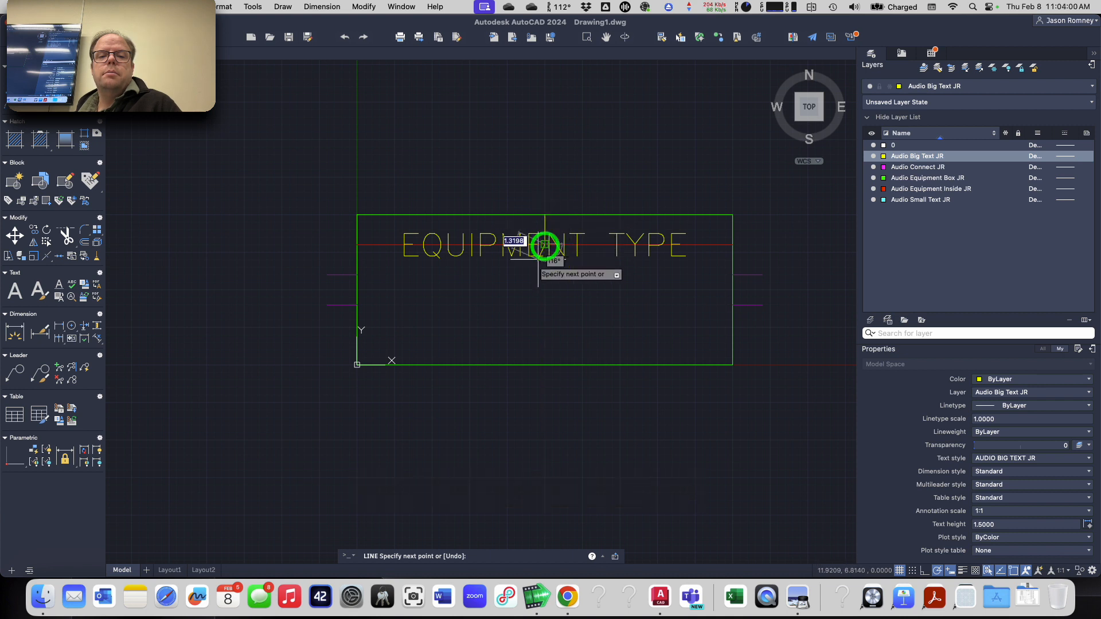
{"action": "key", "text": "Return"}
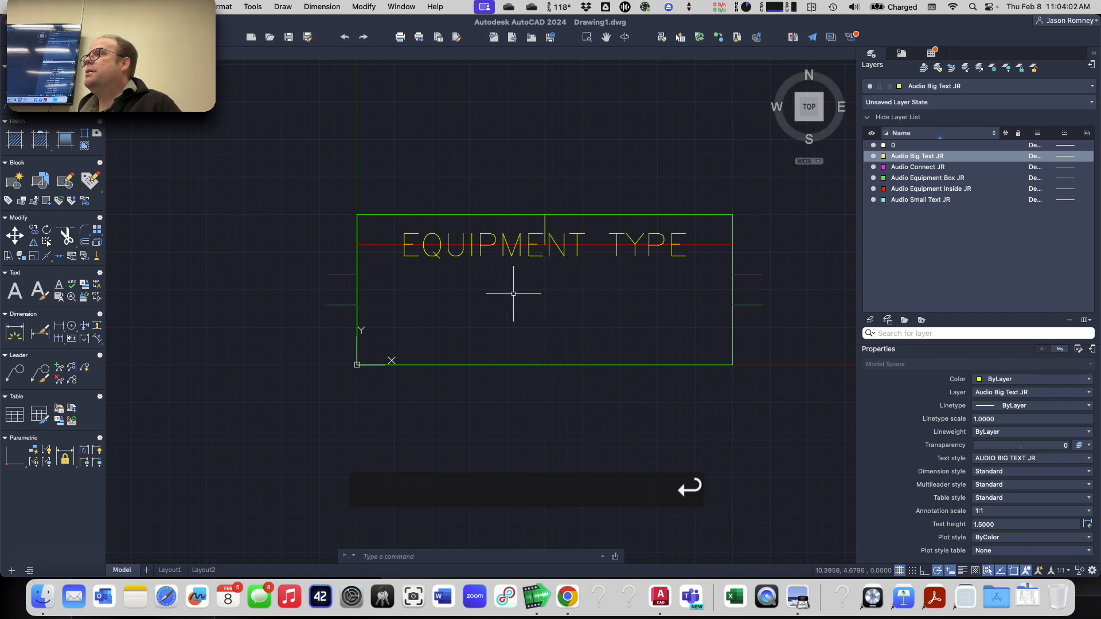
- Move the EQUIPMENT TYPE text from the helper line's lower end to the line's midpoint
{"action": "left_click", "coordinate": [520, 254]}
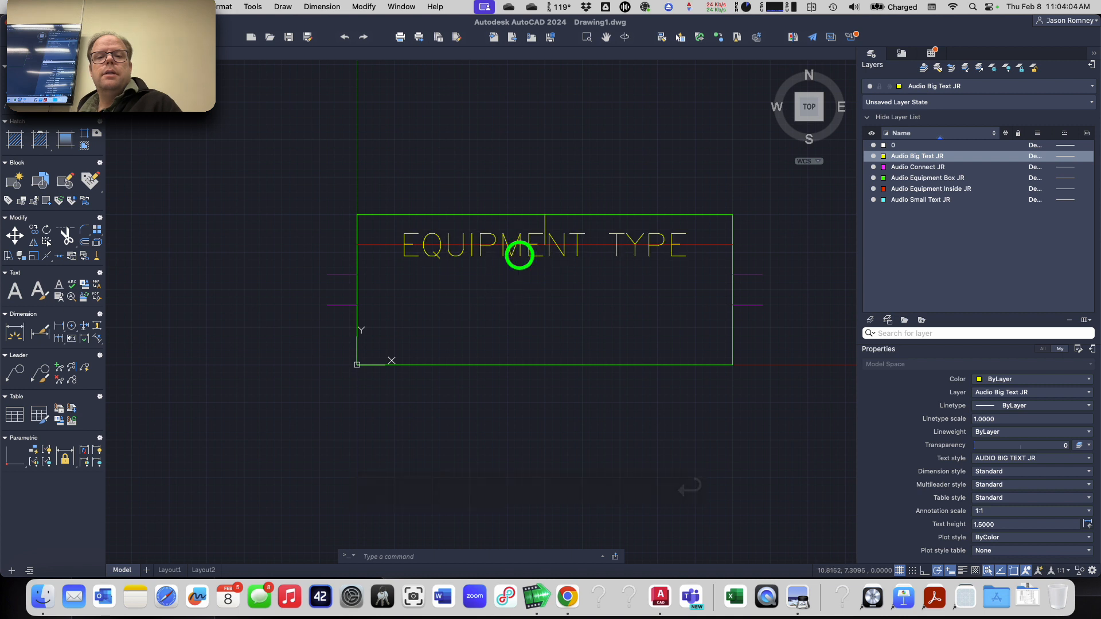
{"action": "type", "text": "m"}
{"action": "key", "text": "Return"}
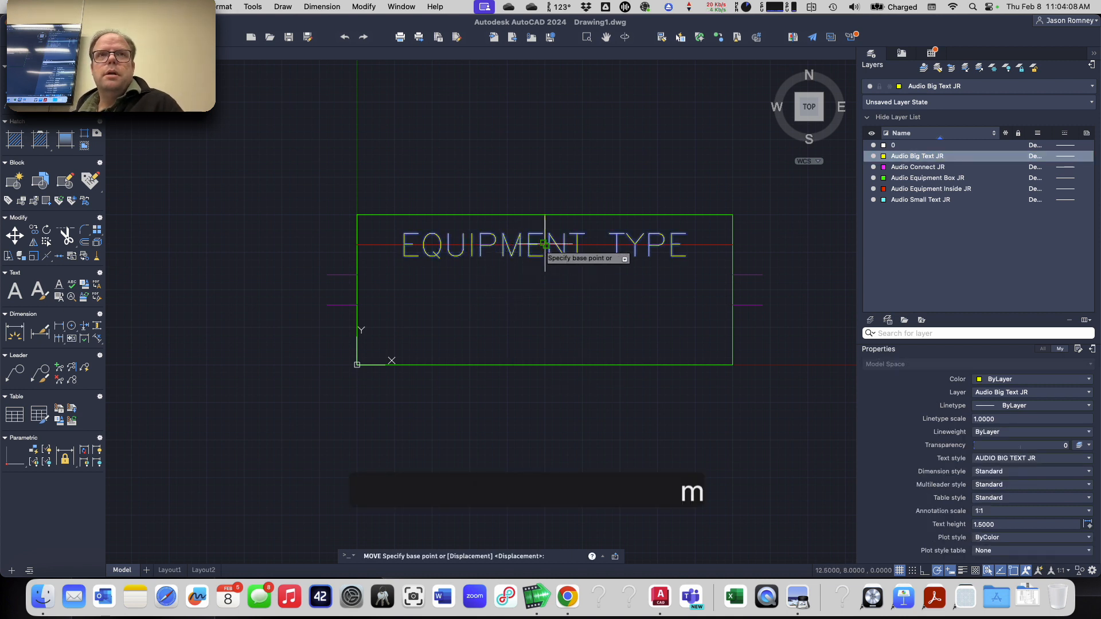
{"action": "left_click", "coordinate": [543, 244]}
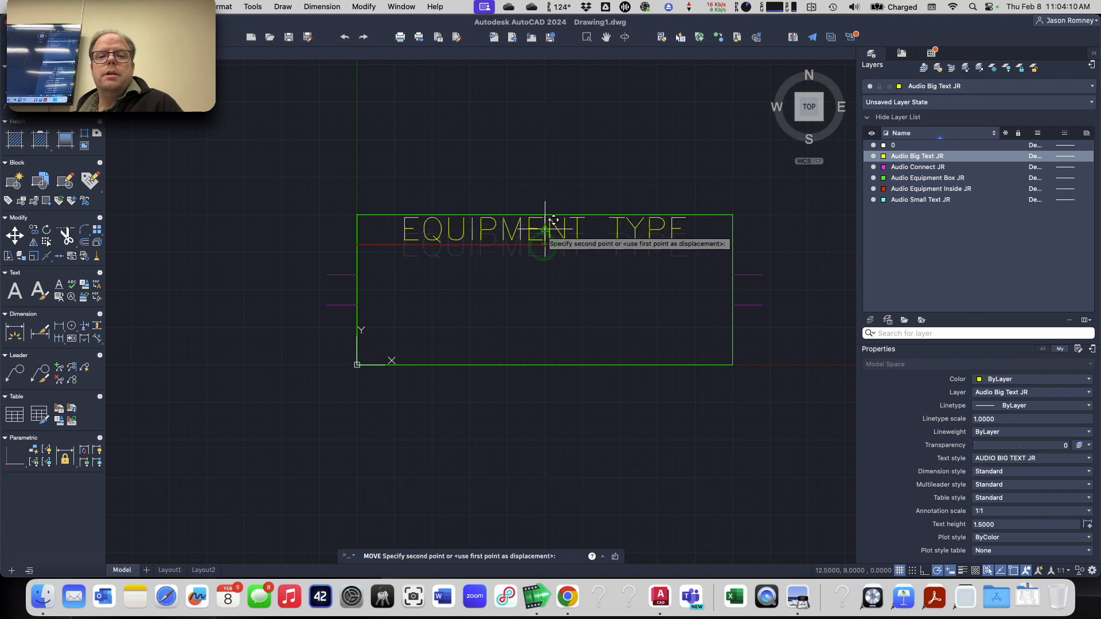
{"action": "left_click", "coordinate": [544, 233]}
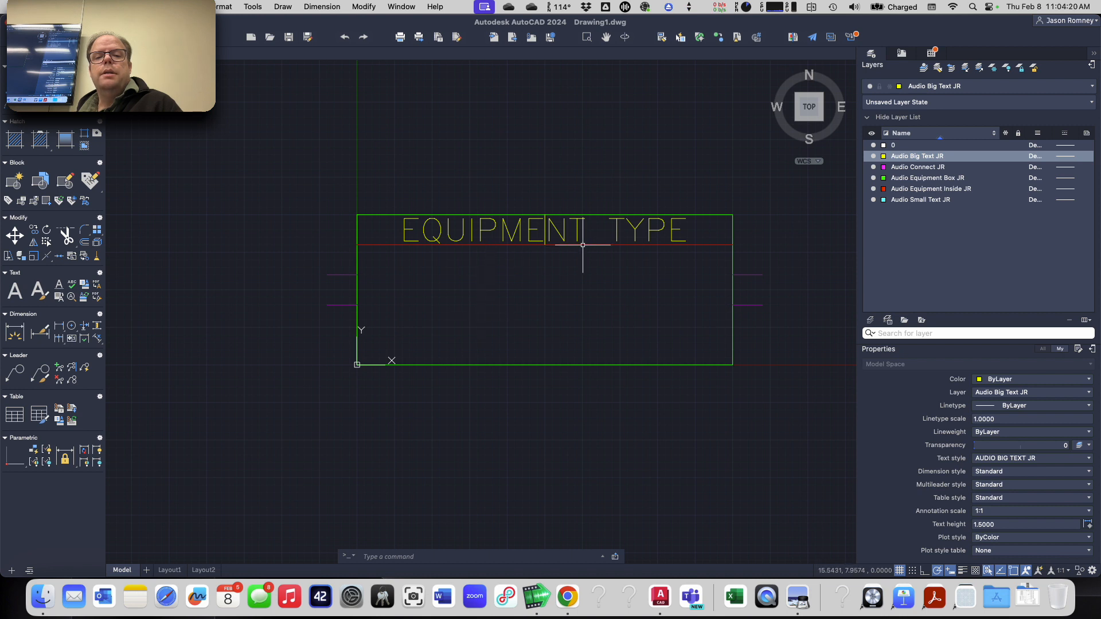
- Erase the vertical helper line running through the EQUIPMENT TYPE text
{"action": "left_click", "coordinate": [506, 182]}
{"action": "left_click", "coordinate": [564, 279]}
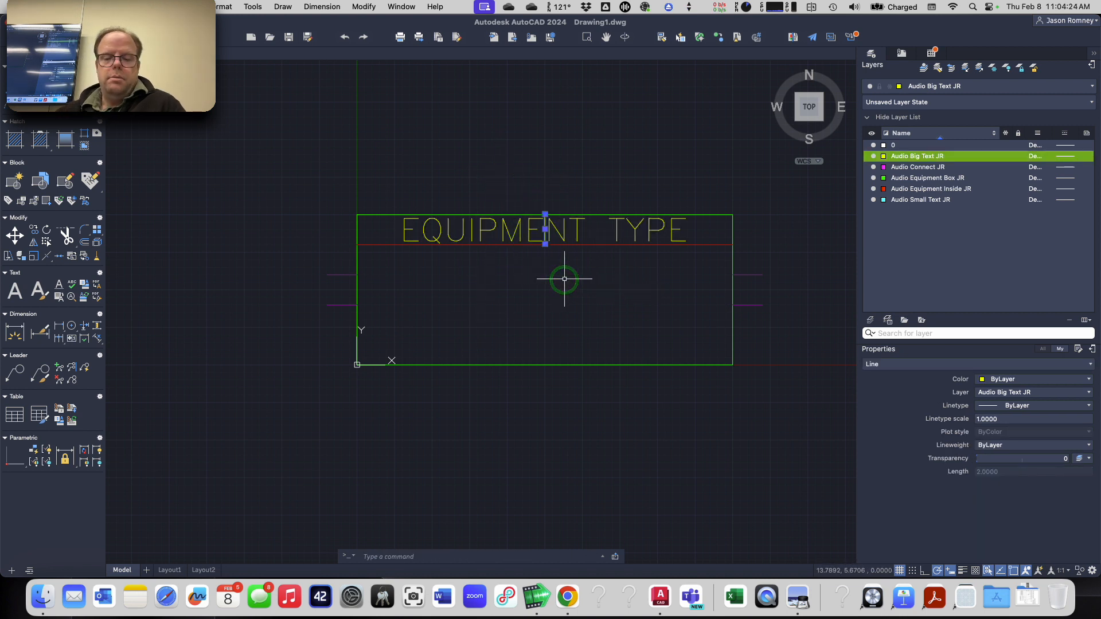
{"action": "key", "text": "e"}
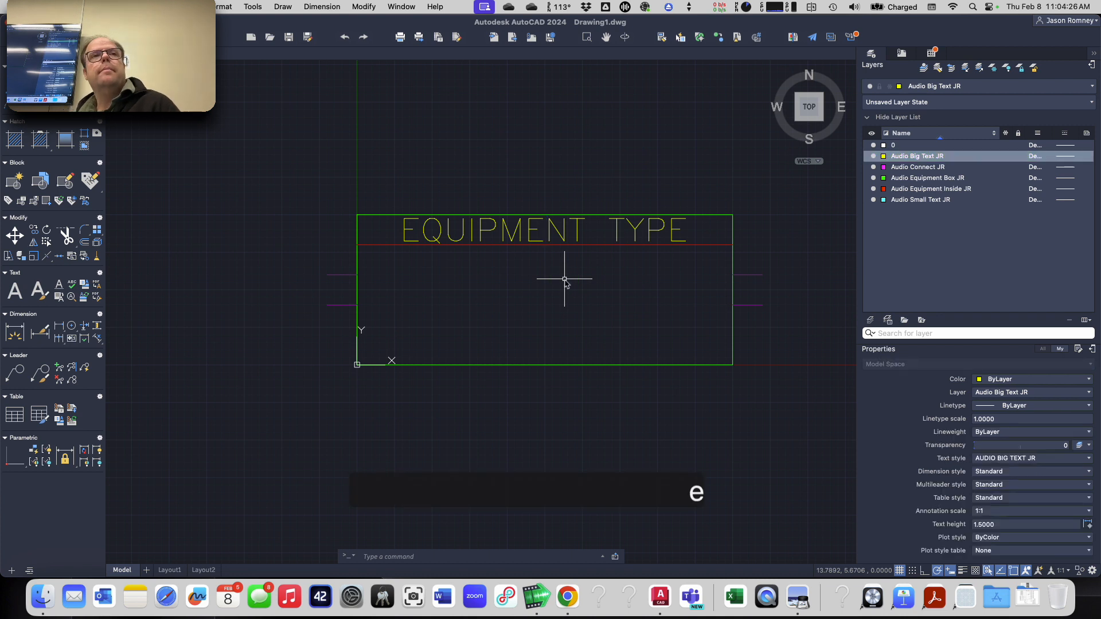
- Undo the helper line's erasure, the text move and the drawing of the helper line
{"action": "key", "text": "super+z"}
{"action": "key", "text": "super+z"}
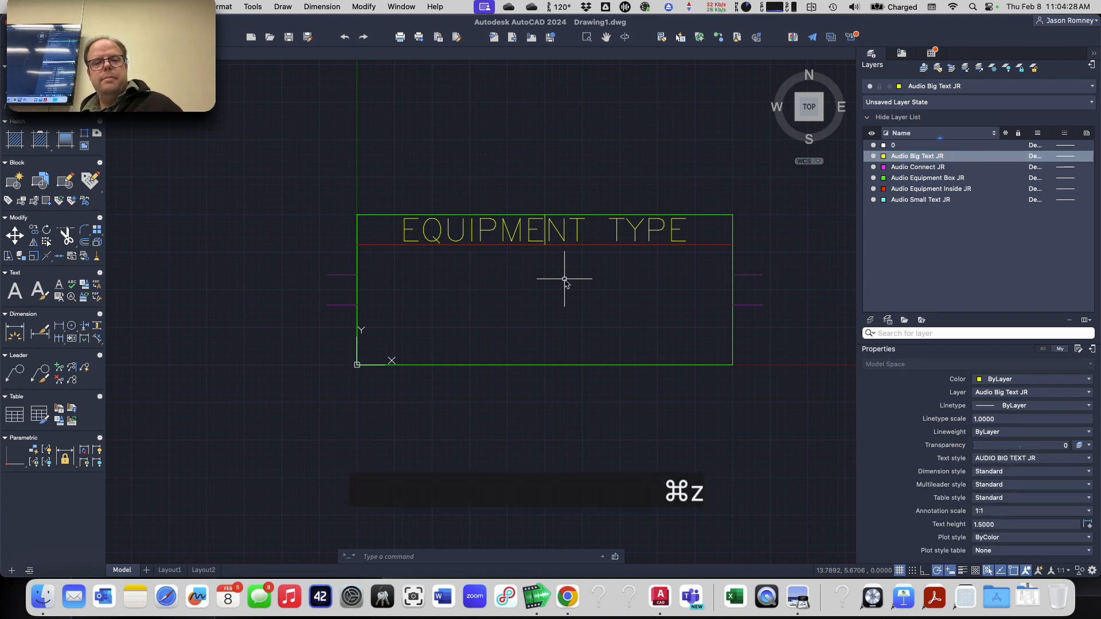
{"action": "key", "text": "super+z"}
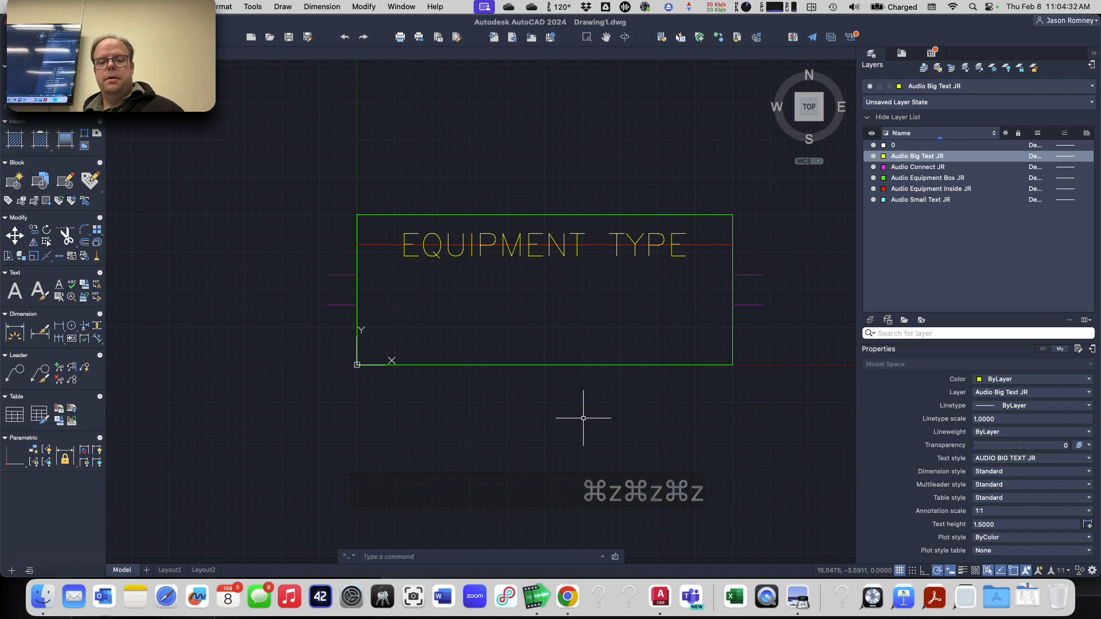
- Draw a vertical helper line from the midpoint of the green box's top edge to the midpoint of the red line
{"action": "type", "text": "l"}
{"action": "key", "text": "Return"}
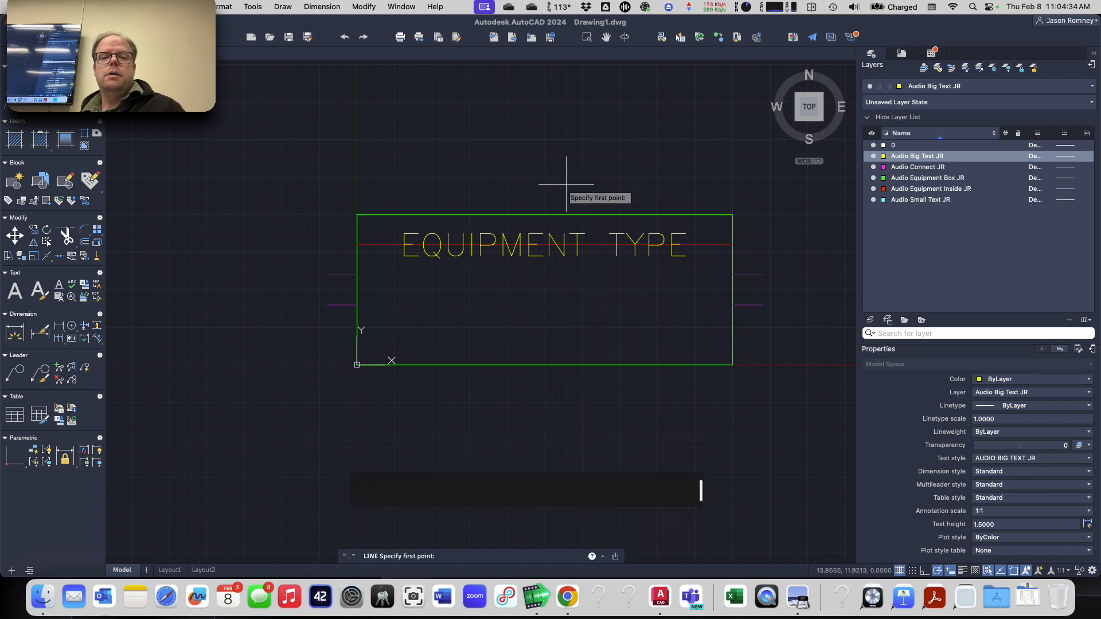
{"action": "left_click", "coordinate": [545, 215]}
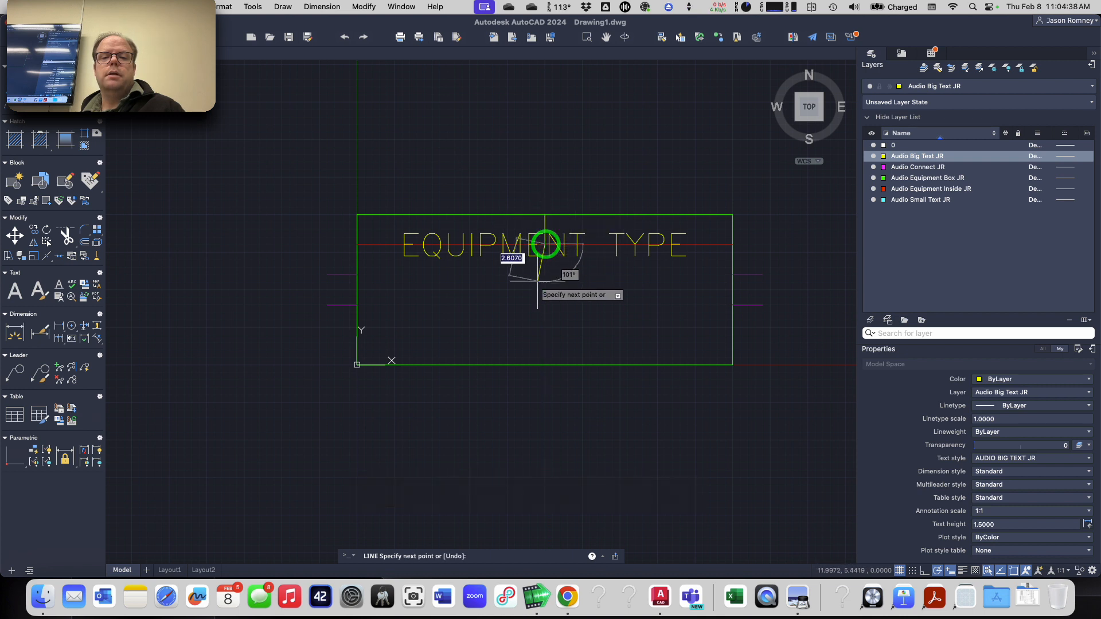
{"action": "left_click", "coordinate": [545, 244]}
{"action": "key", "text": "Return"}
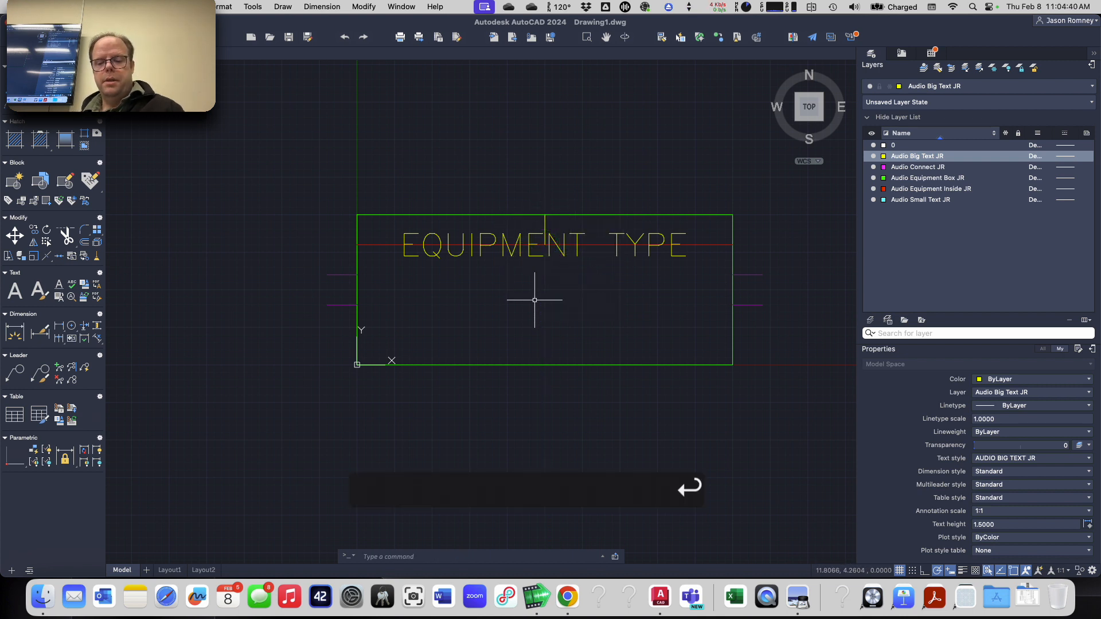
- Move the EQUIPMENT TYPE text from the helper line's lower end to the helper line's midpoint
{"action": "type", "text": "m"}
{"action": "key", "text": "Return"}
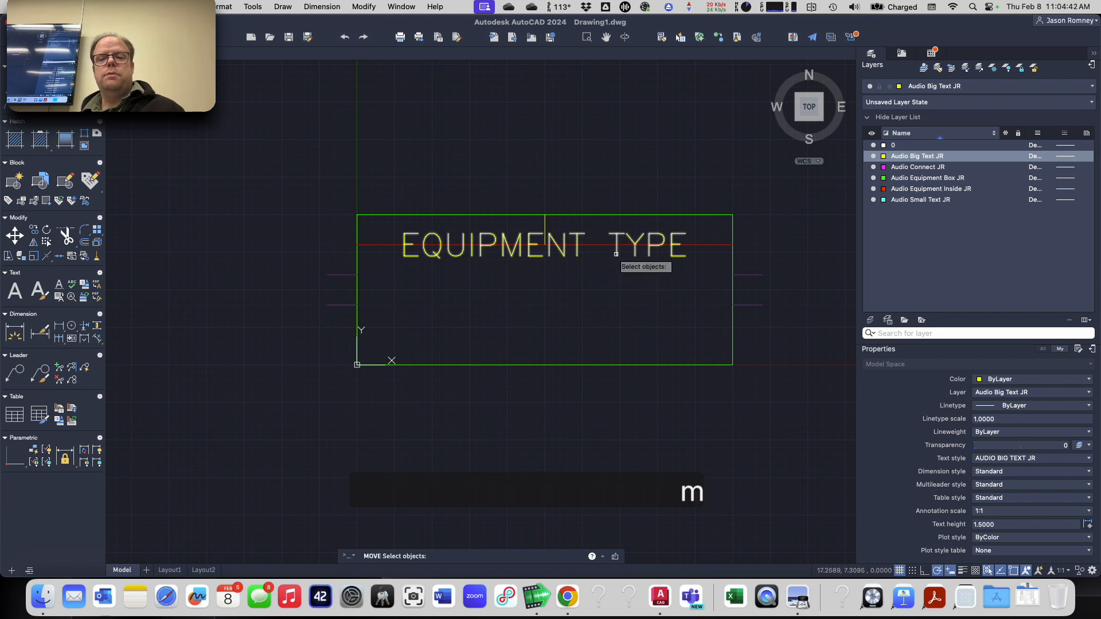
{"action": "left_click", "coordinate": [616, 254]}
{"action": "key", "text": "Return"}
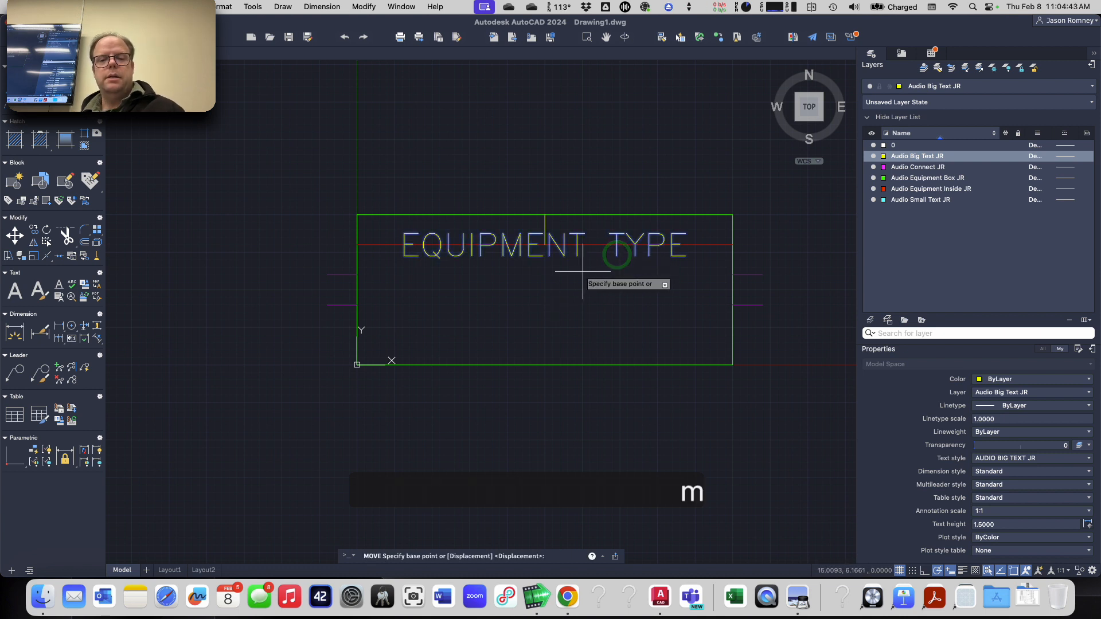
{"action": "left_click", "coordinate": [545, 245]}
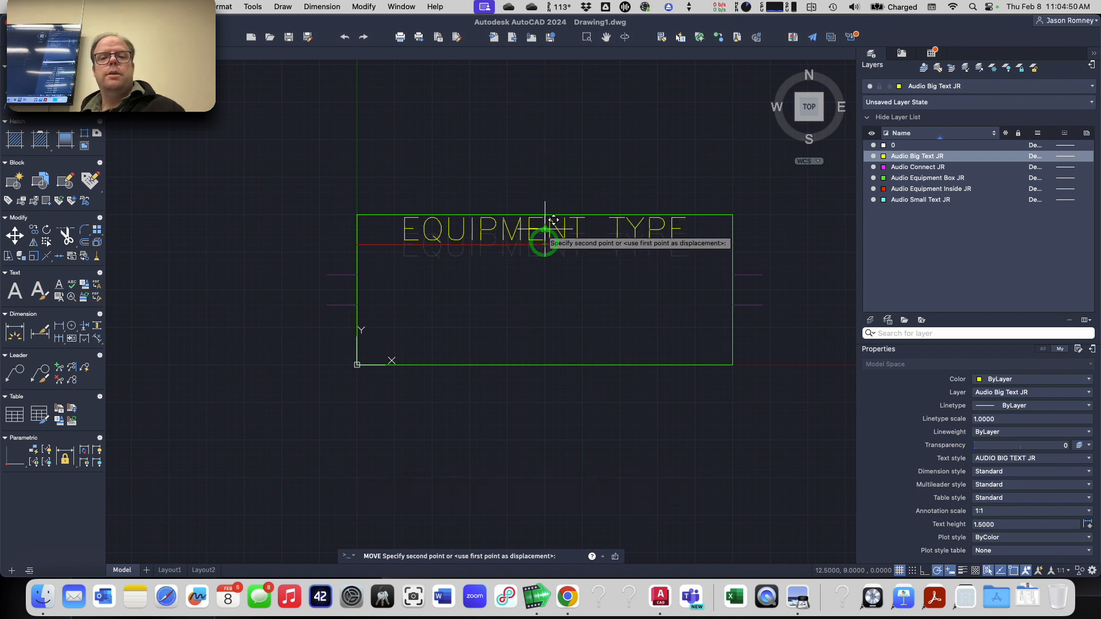
{"action": "left_click", "coordinate": [545, 231]}
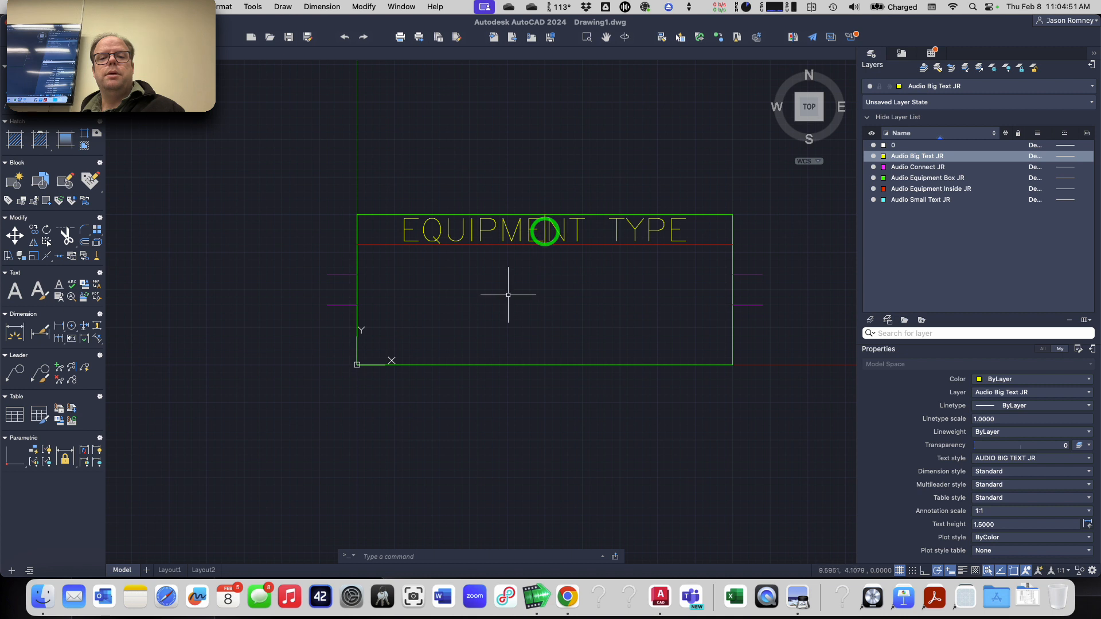
- Erase the vertical helper line behind the EQUIPMENT TYPE text
{"action": "left_click", "coordinate": [525, 200]}
{"action": "left_click", "coordinate": [558, 274]}
{"action": "key", "text": "e"}
{"action": "key", "text": "Return"}
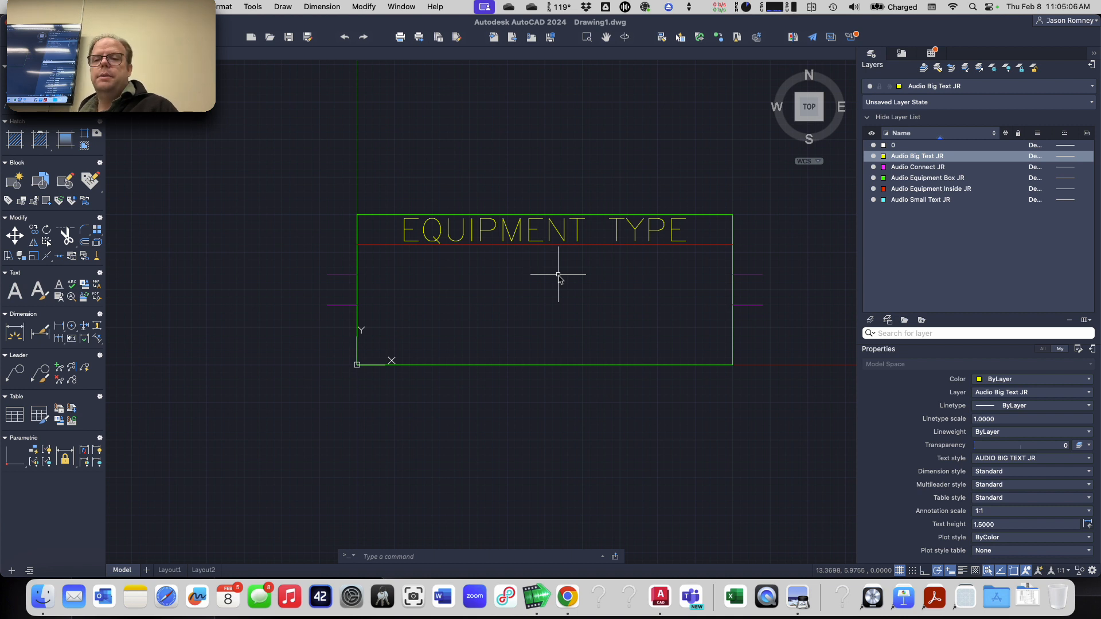
- Set the drawing's current text height to 1.25 with no object selected
{"action": "left_click", "coordinate": [1002, 523]}
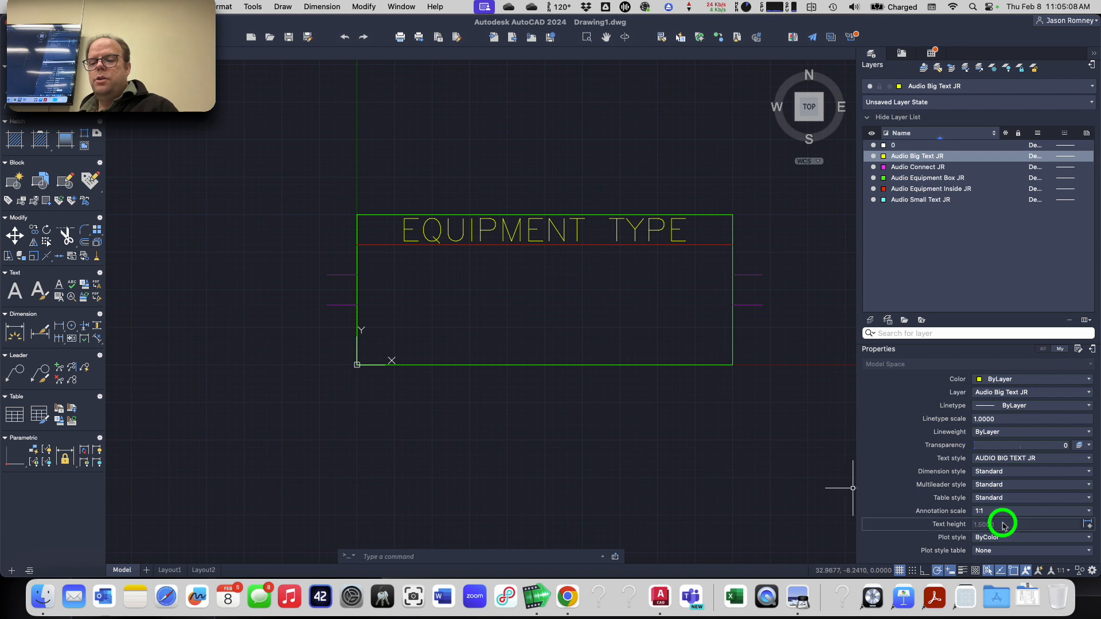
{"action": "type", "text": "1.25"}
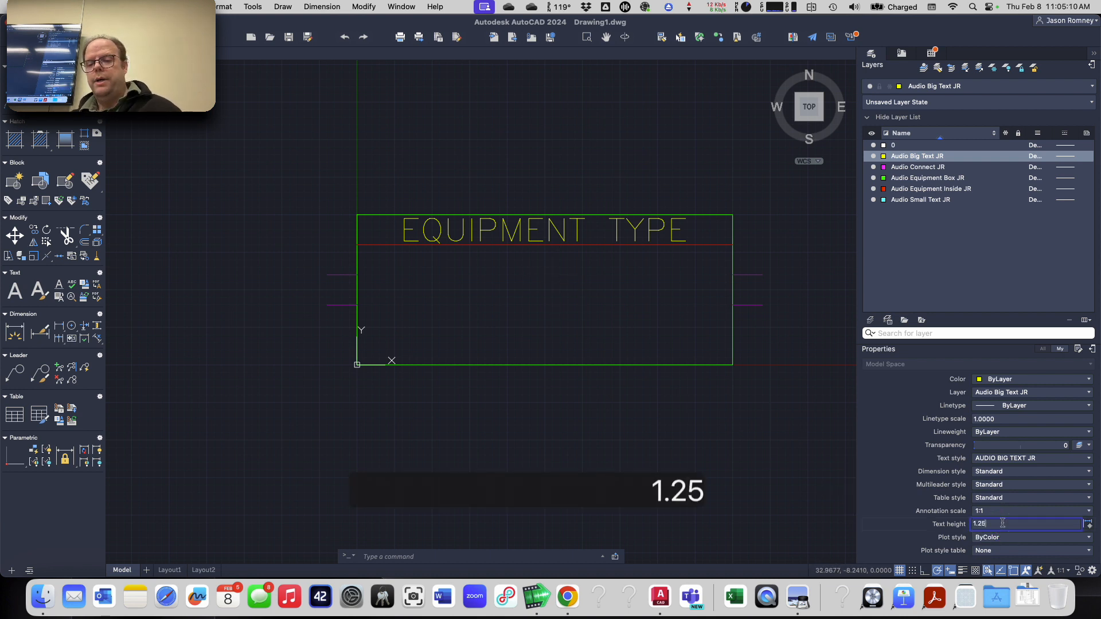
{"action": "key", "text": "Return"}
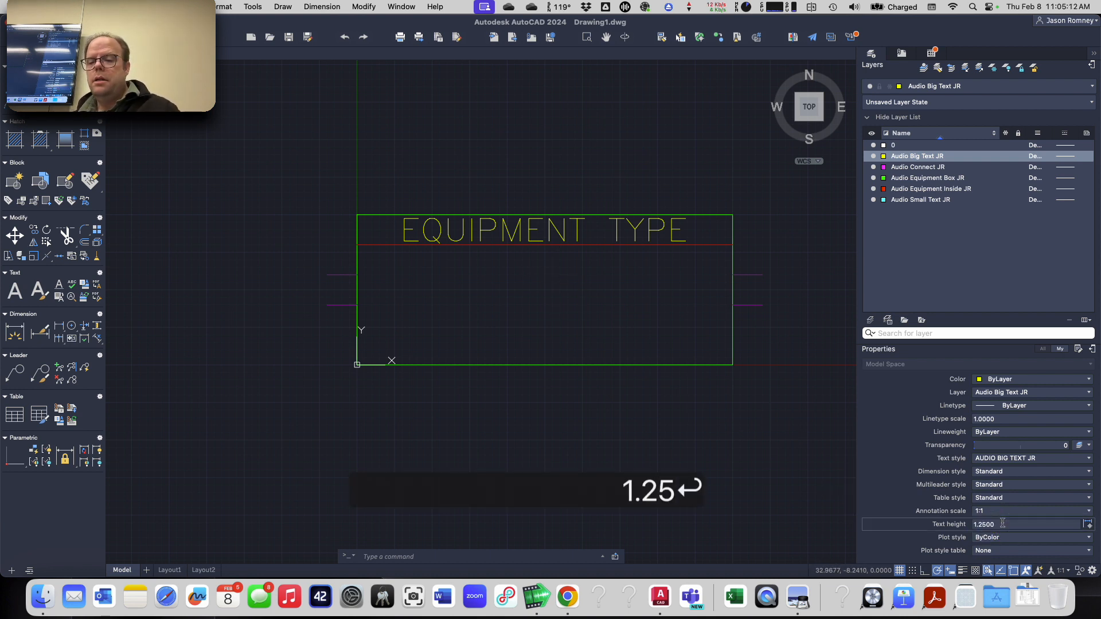
- Set the height of the EQUIPMENT TYPE text to 1.25 and deselect it
{"action": "left_click", "coordinate": [635, 230]}
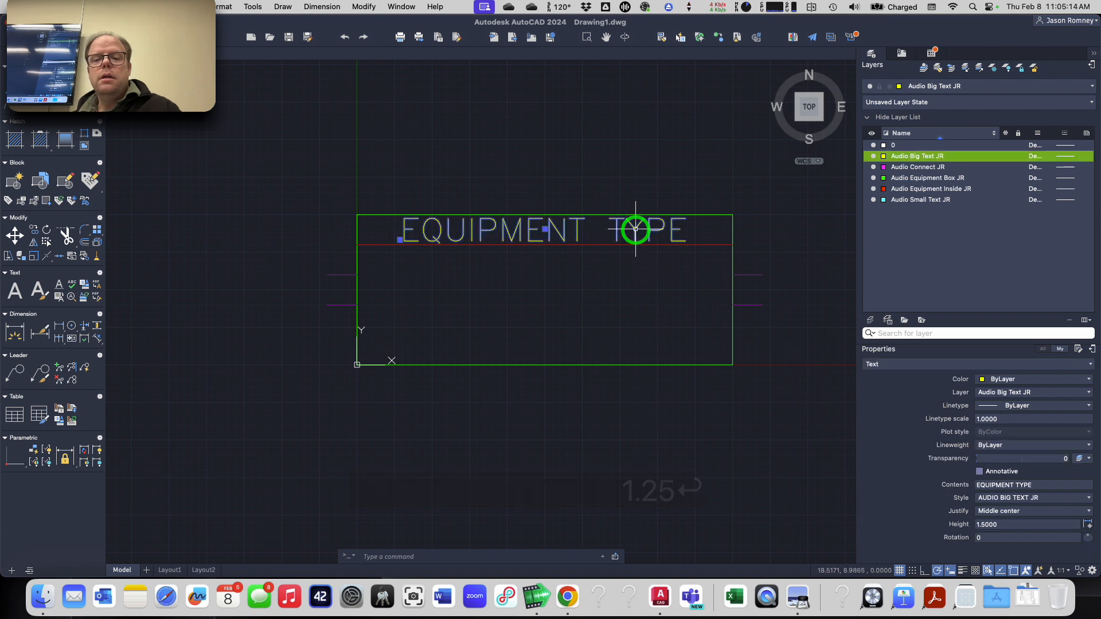
{"action": "left_click", "coordinate": [1001, 523]}
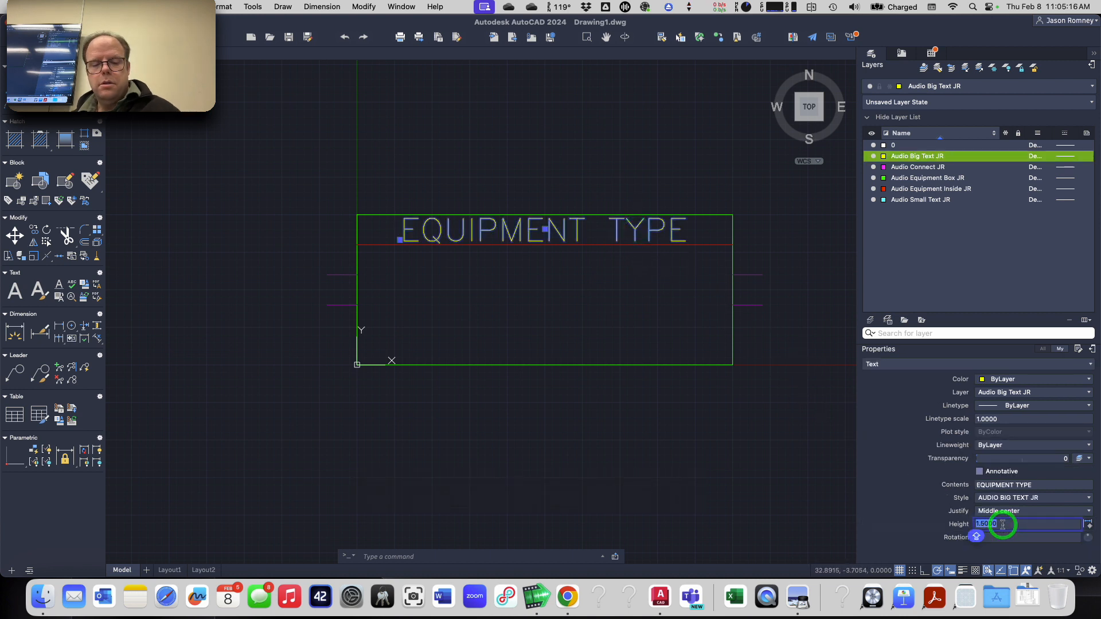
{"action": "type", "text": "1.25"}
{"action": "key", "text": "Return"}
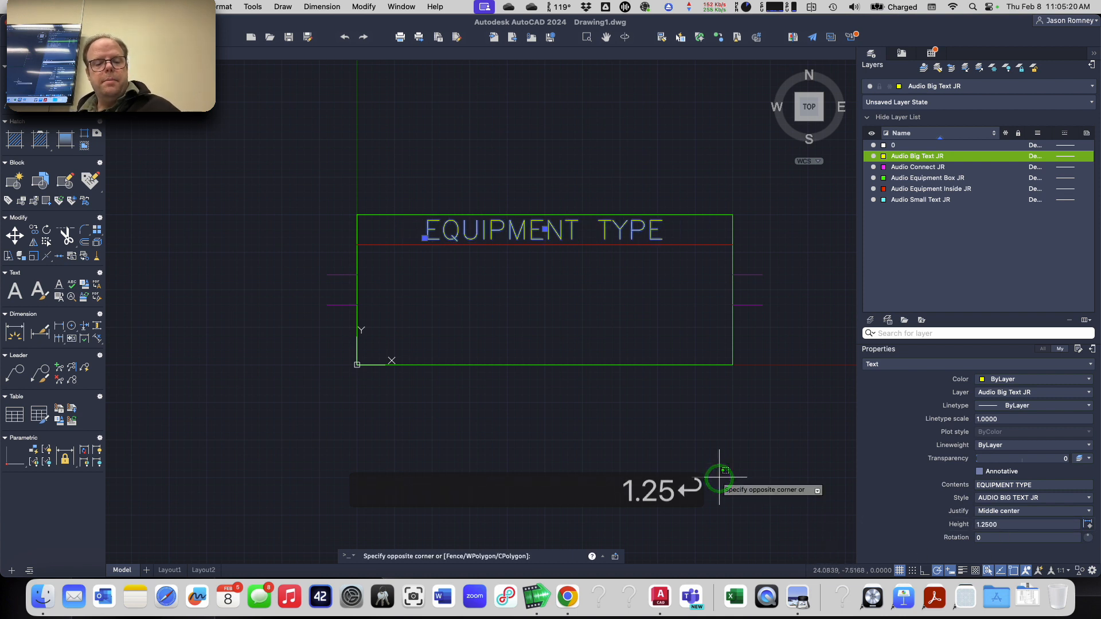
{"action": "key", "text": "Escape"}
{"action": "key", "text": "Escape"}
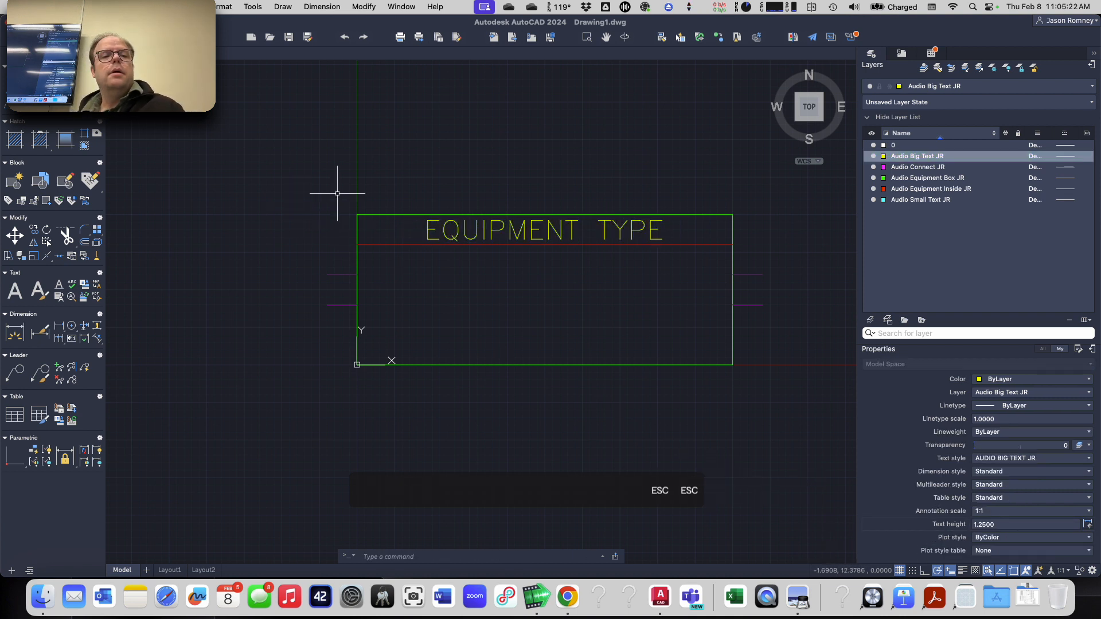
- Set the text height of the AUDIO BIG TEXT JR text style to 1.25, apply it and close the style settings
{"action": "left_click", "coordinate": [219, 6]}
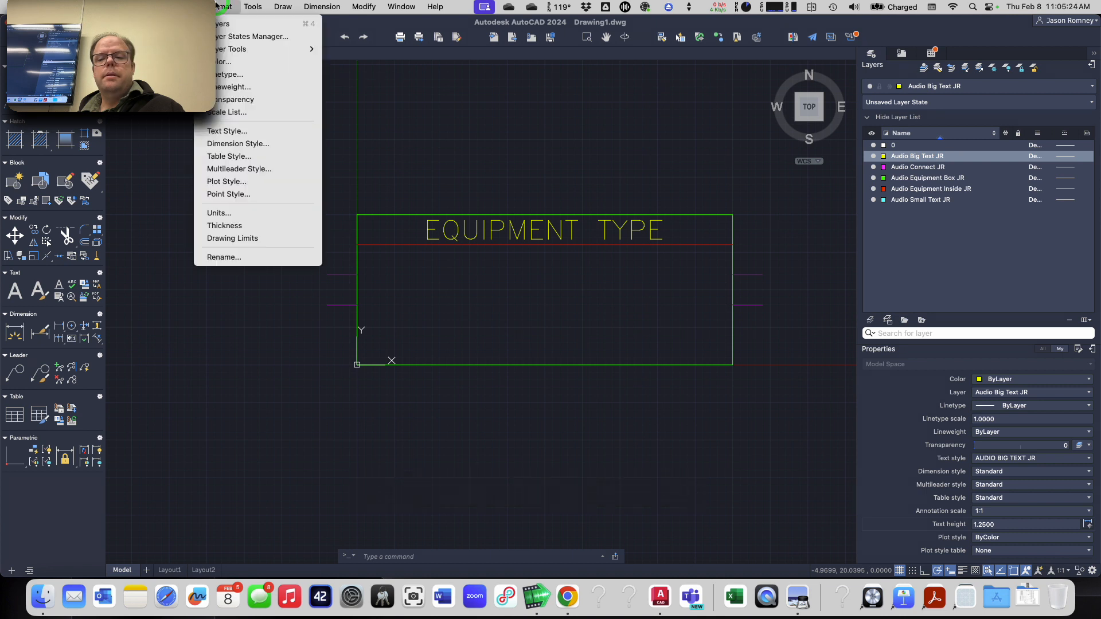
{"action": "left_click", "coordinate": [228, 132]}
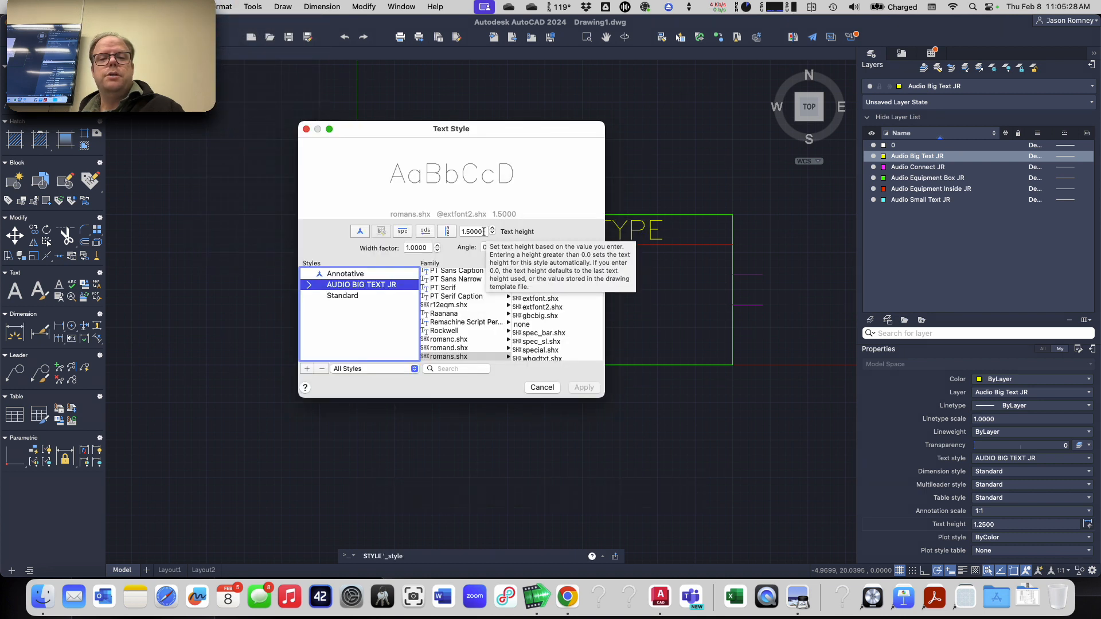
{"action": "left_click_drag", "start_coordinate": [484, 232], "coordinate": [467, 231]}
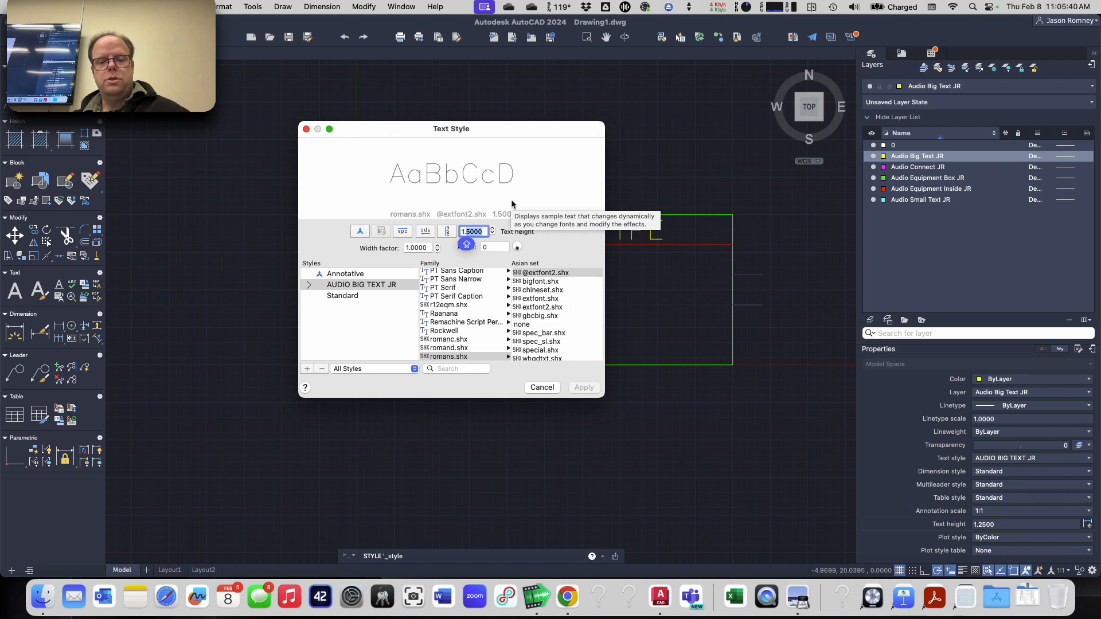
{"action": "type", "text": "1.25"}
{"action": "key", "text": "Return"}
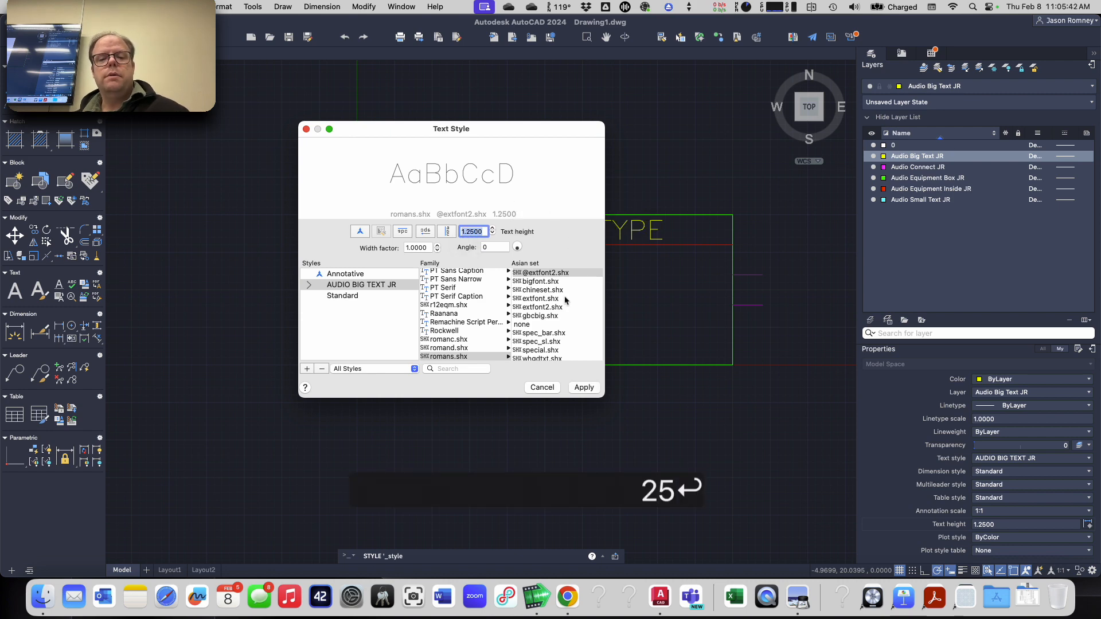
{"action": "left_click", "coordinate": [574, 388]}
{"action": "left_click", "coordinate": [543, 388]}
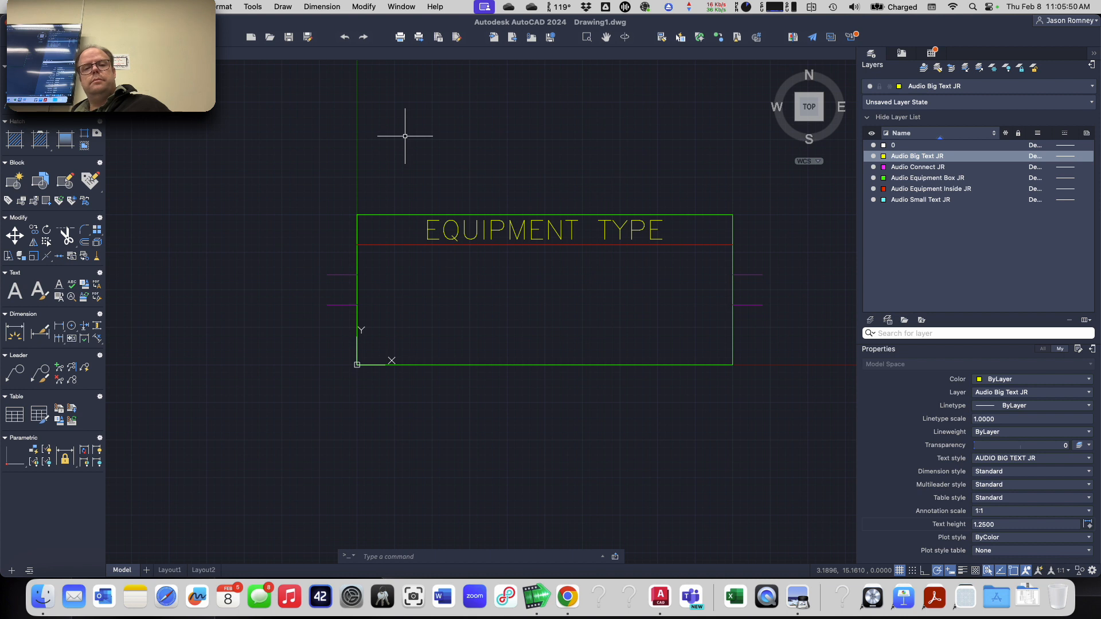
- Check the height of the EQUIPMENT TYPE text and the text height stored in the AUDIO BIG TEXT JR style
{"action": "left_click", "coordinate": [562, 228]}
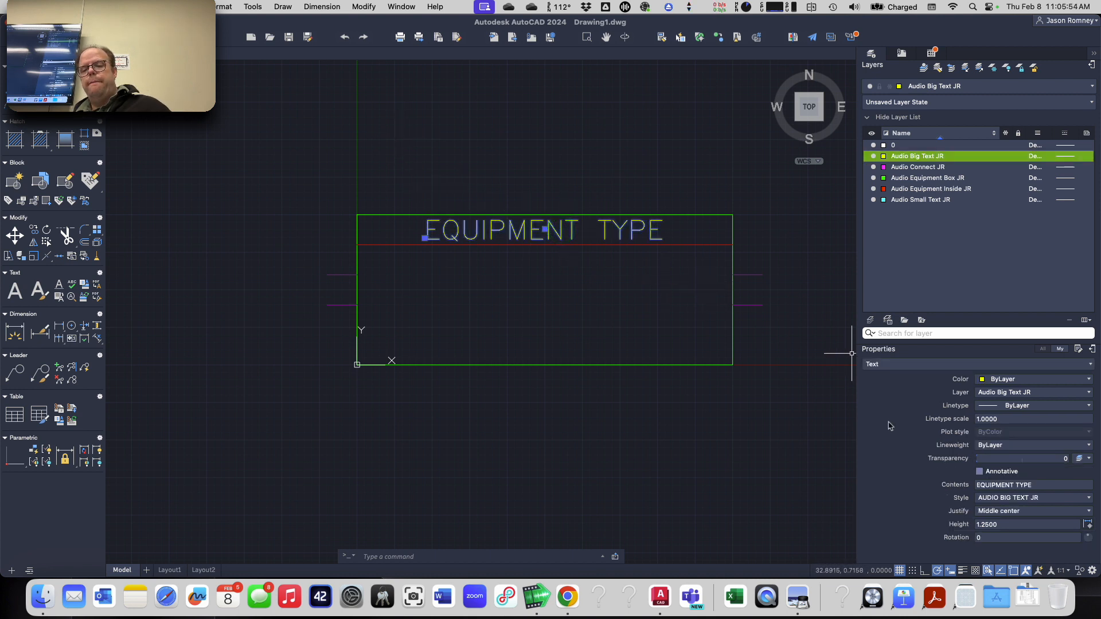
{"action": "left_click", "coordinate": [1002, 527]}
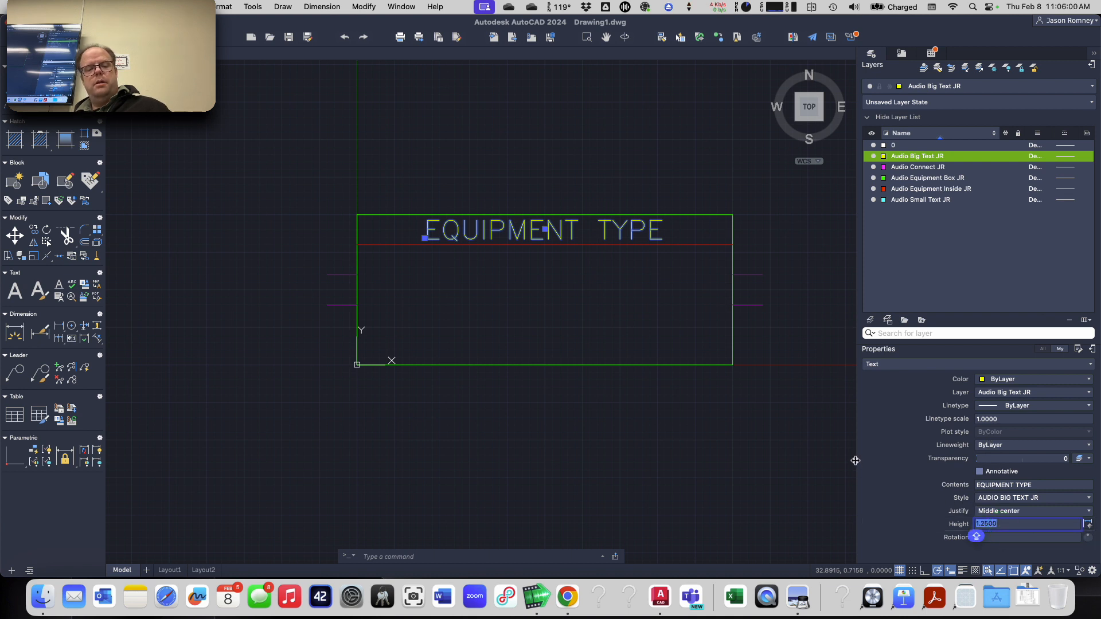
{"action": "key", "text": "Escape"}
{"action": "key", "text": "Escape"}
{"action": "key", "text": "Escape"}
{"action": "key", "text": "Escape"}
{"action": "left_click", "coordinate": [225, 5]}
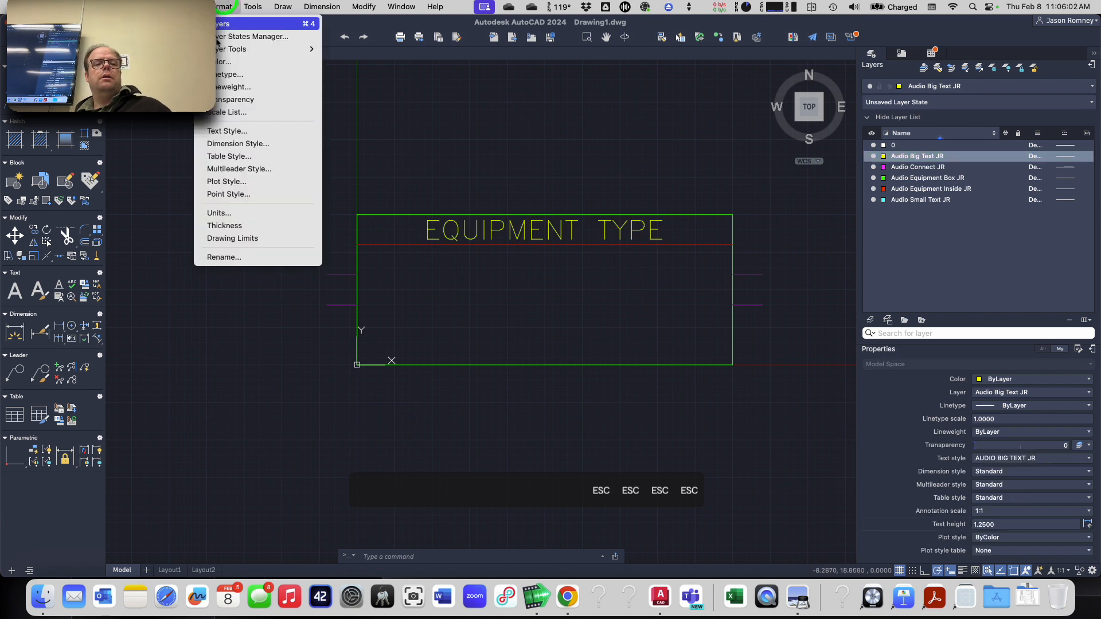
{"action": "left_click", "coordinate": [231, 131]}
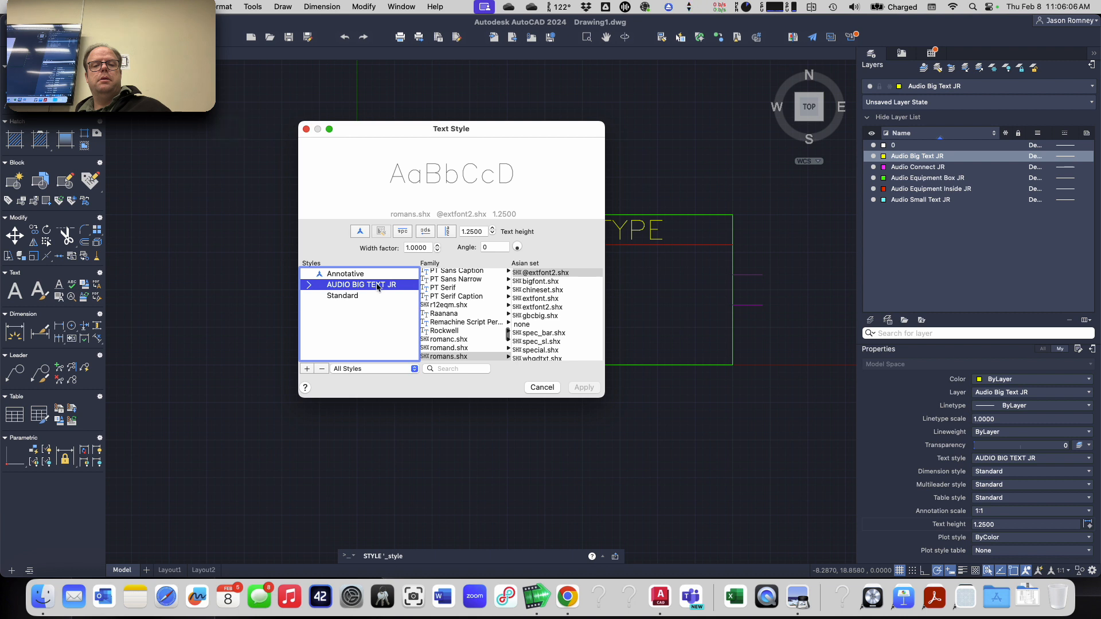
{"action": "double_click", "coordinate": [372, 285]}
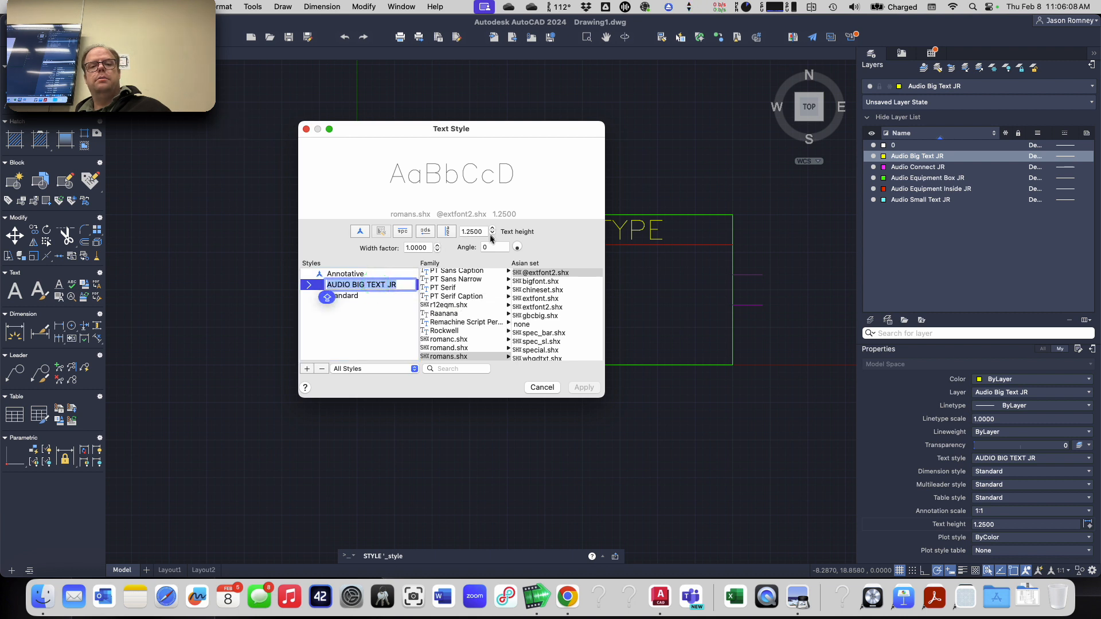
{"action": "left_click", "coordinate": [374, 339]}
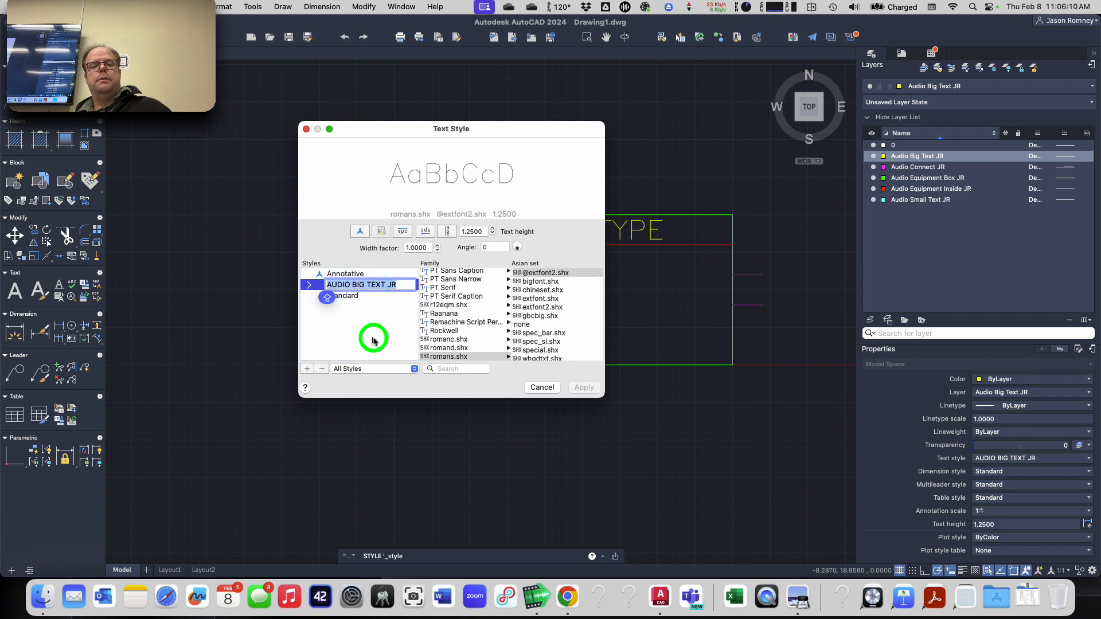
{"action": "left_click", "coordinate": [543, 389]}
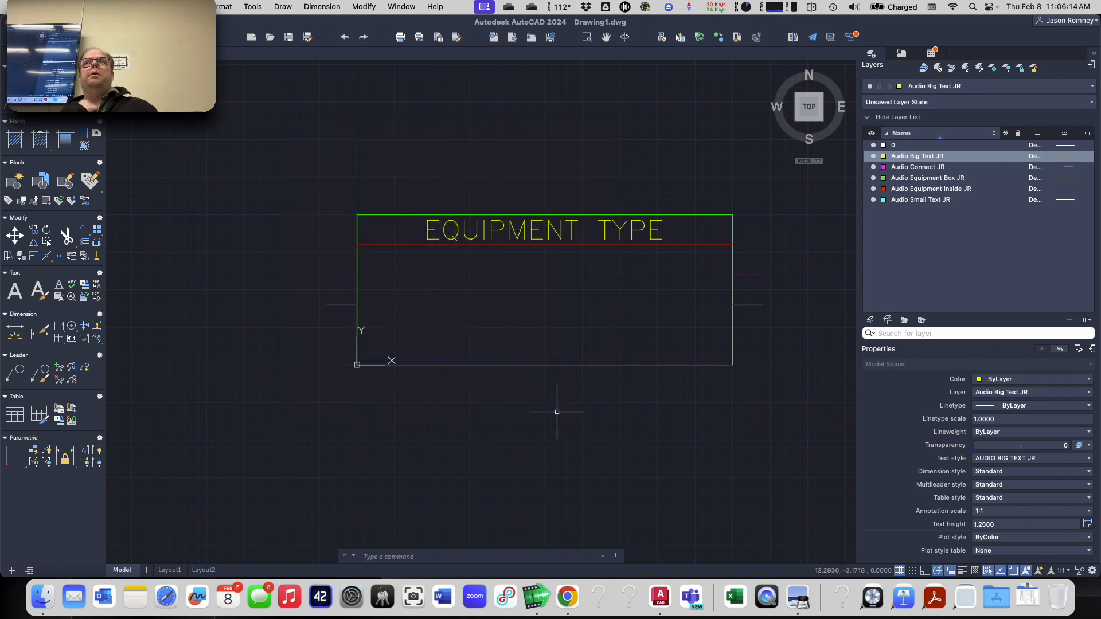
- After consulting the assignment's symbol diagram, copy the EQUIPMENT TYPE text from its insertion point to the midpoint of the box's top edge
{"action": "key", "text": "super+Tab"}
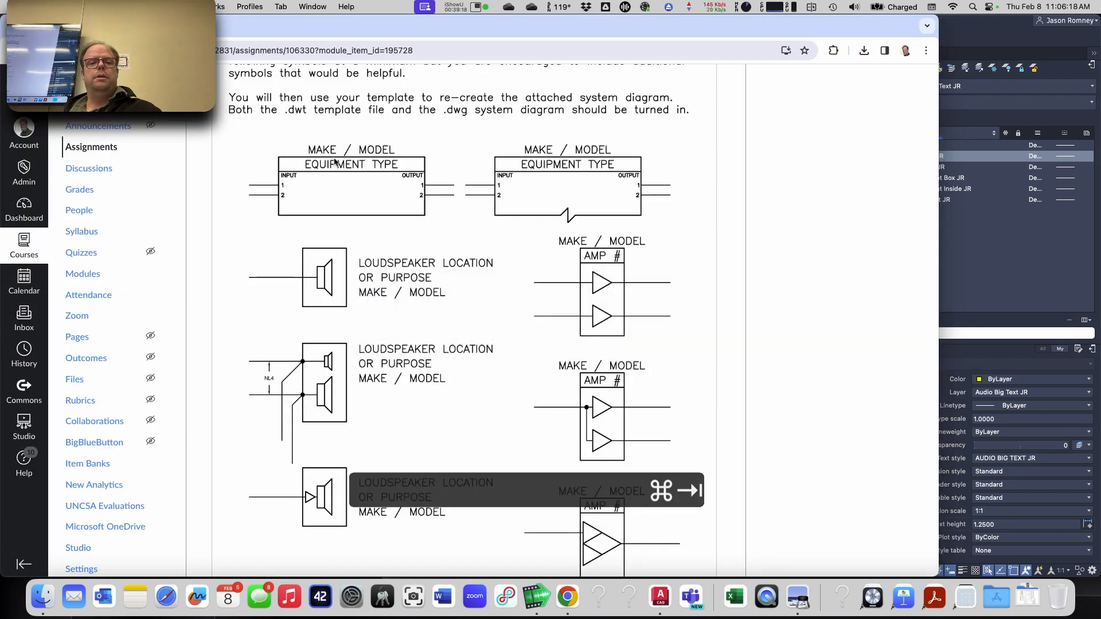
{"action": "key", "text": "super+Tab"}
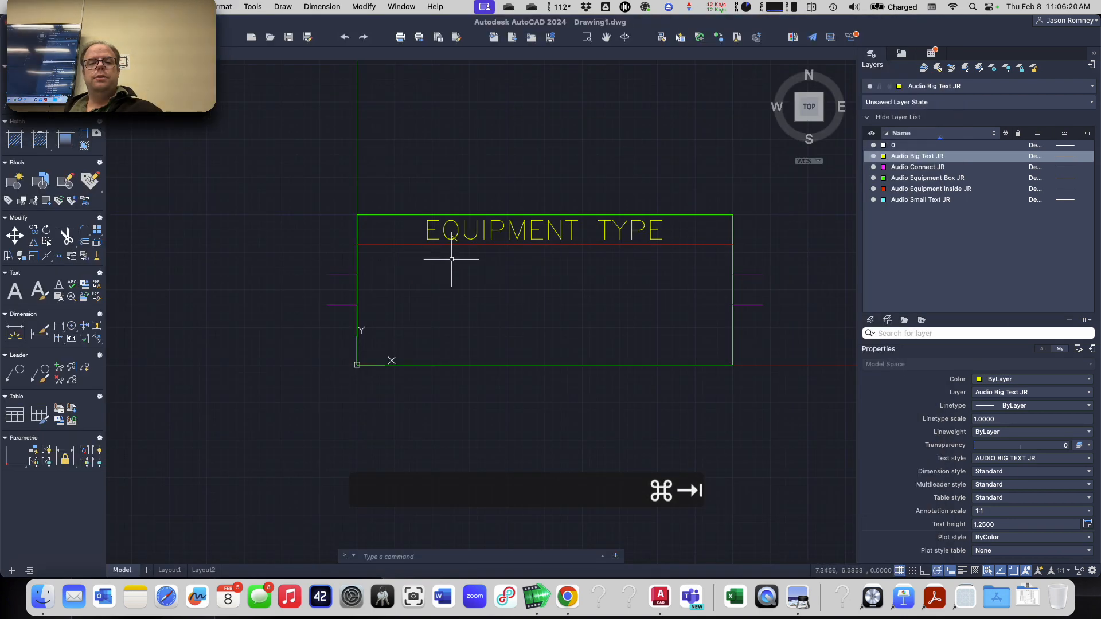
{"action": "left_click", "coordinate": [555, 232]}
{"action": "type", "text": "co"}
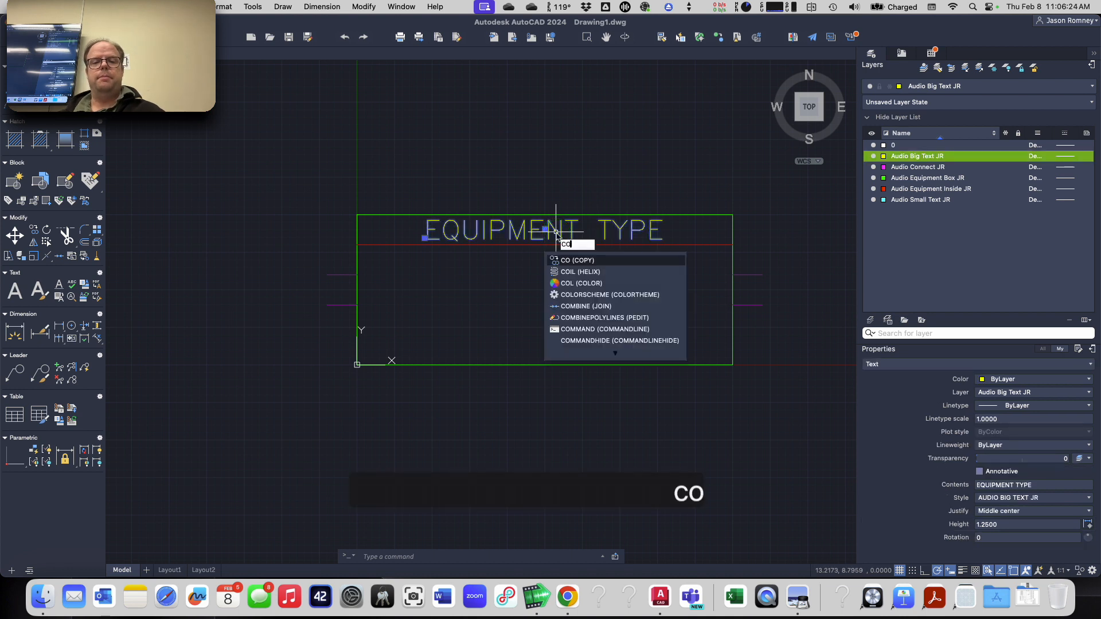
{"action": "key", "text": "Return"}
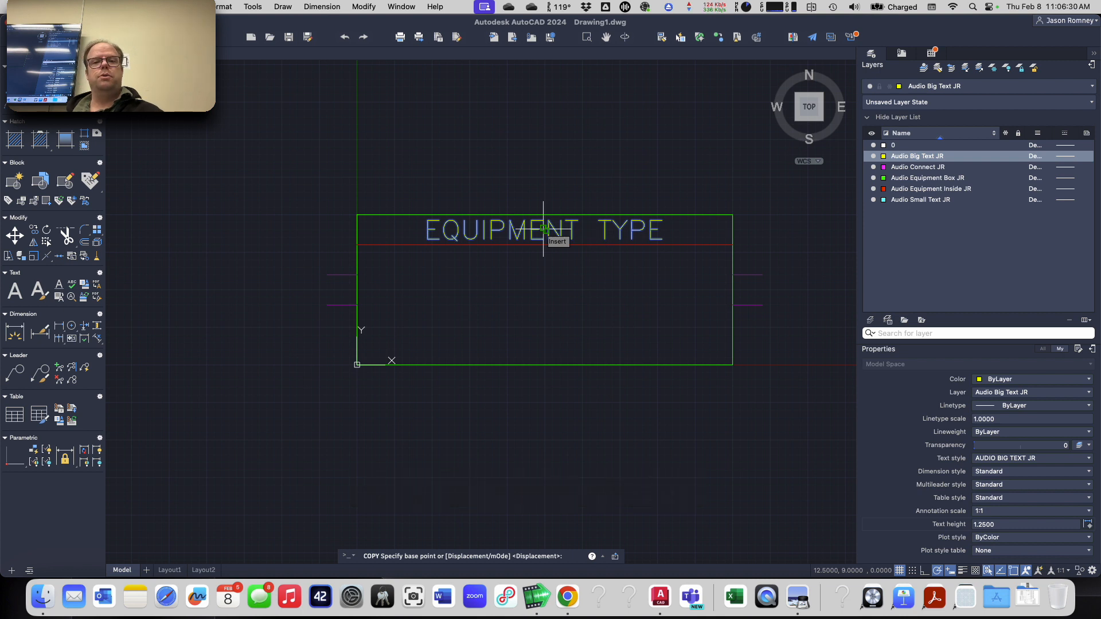
{"action": "left_click", "coordinate": [543, 229]}
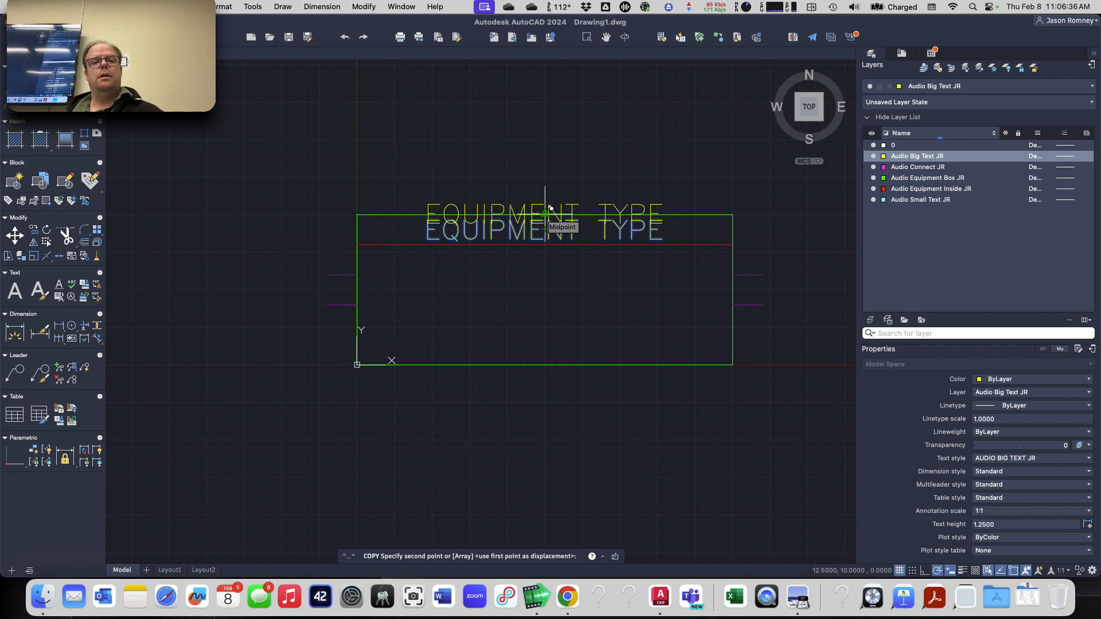
{"action": "left_click", "coordinate": [550, 209]}
{"action": "key", "text": "Escape"}
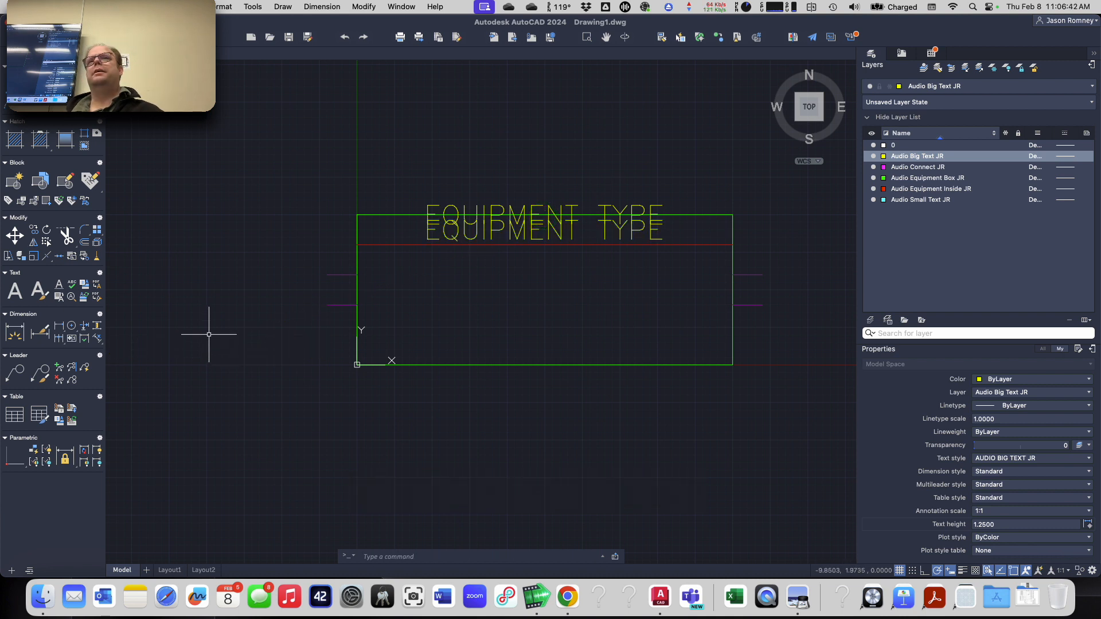
{"action": "left_click", "coordinate": [446, 209]}
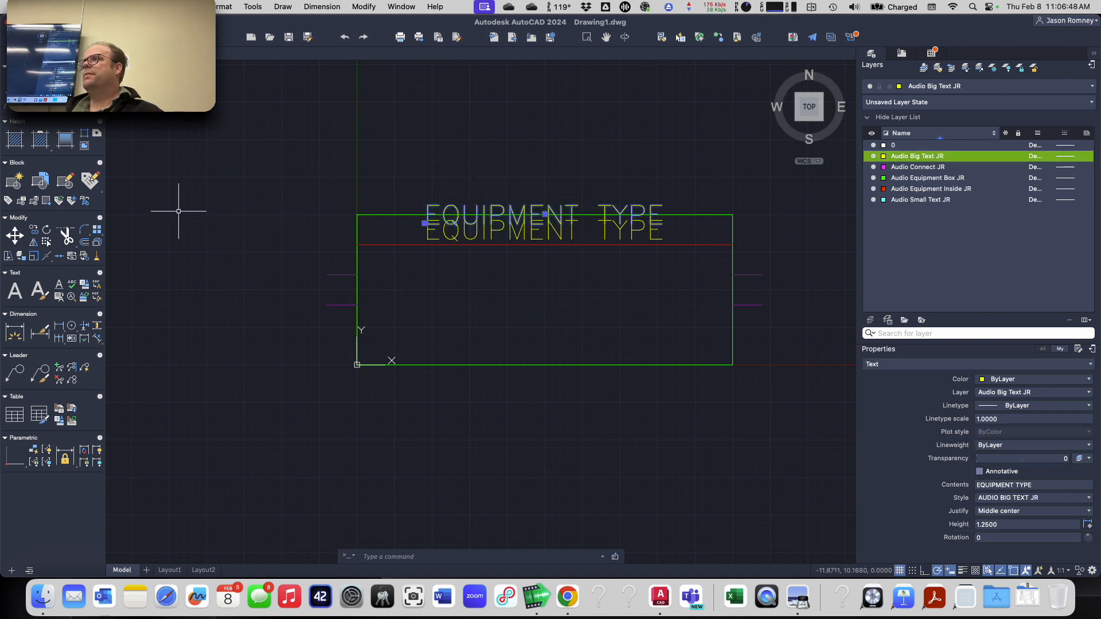
{"action": "key", "text": "Escape"}
{"action": "key", "text": "Escape"}
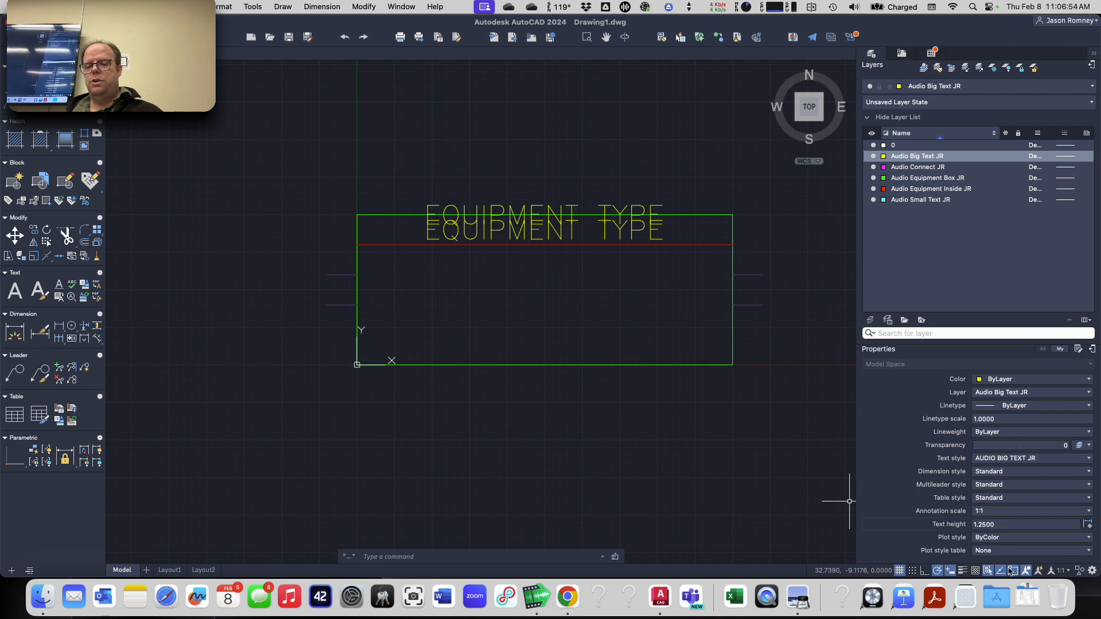
- Erase the EQUIPMENT TYPE copy lying across the box's top edge and check which object snap modes are enabled
{"action": "left_click", "coordinate": [1015, 574]}
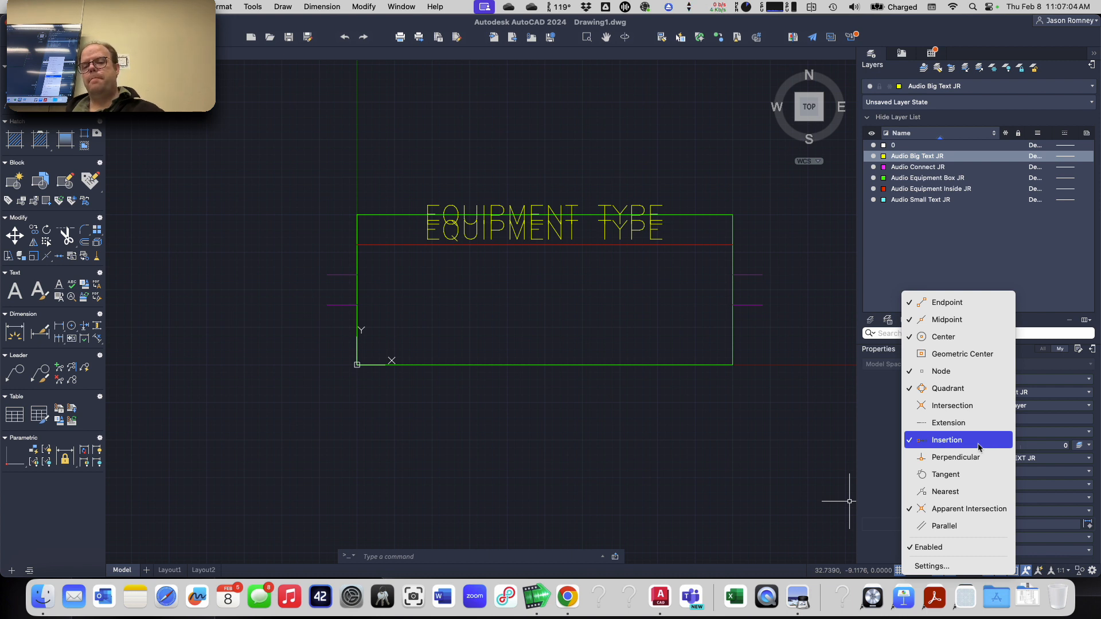
{"action": "key", "text": "Escape"}
{"action": "key", "text": "Escape"}
{"action": "key", "text": "Escape"}
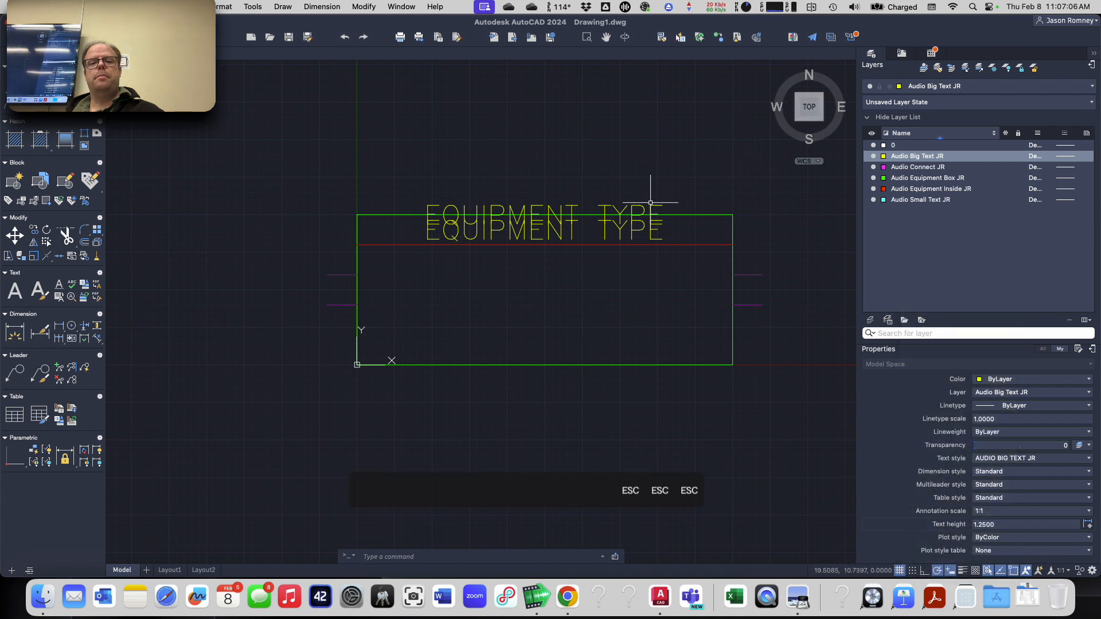
{"action": "left_click", "coordinate": [649, 205]}
{"action": "key", "text": "e"}
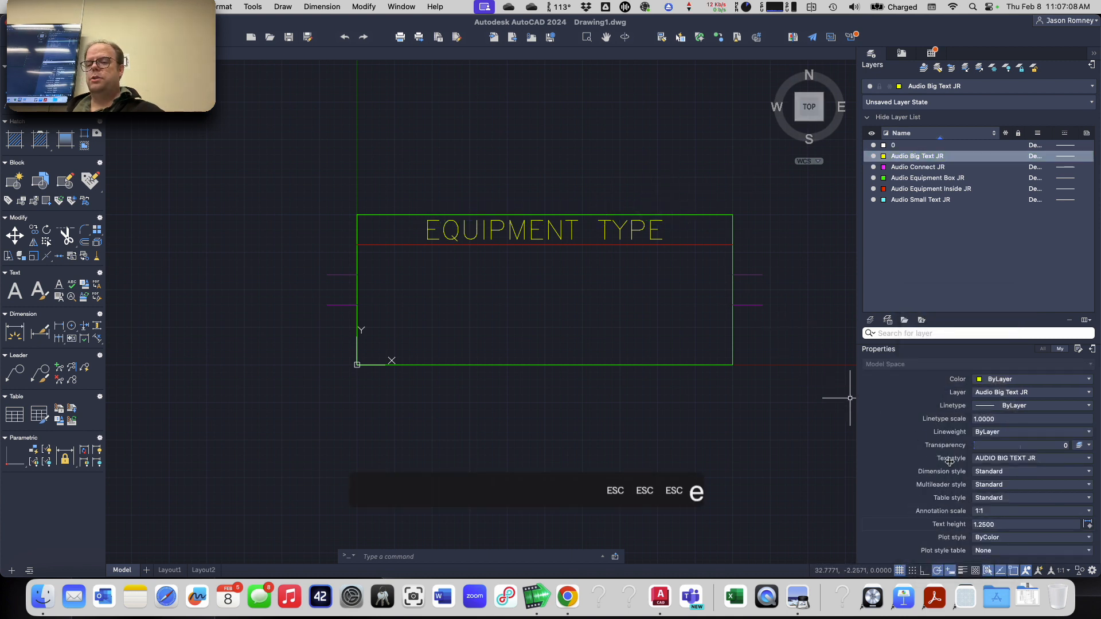
{"action": "left_click", "coordinate": [1013, 571]}
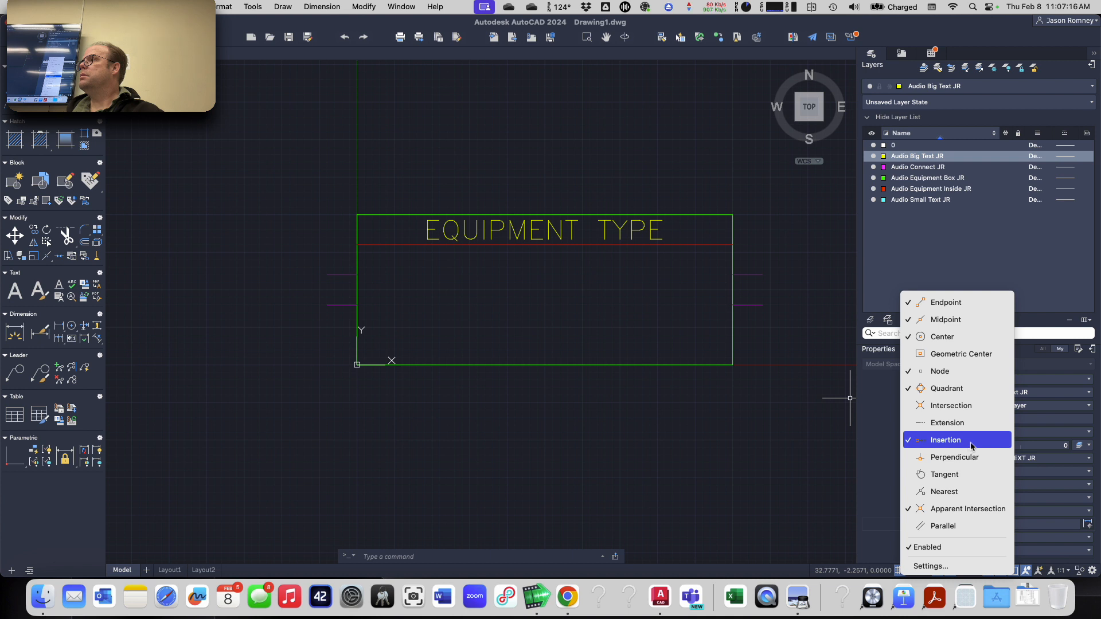
{"action": "left_click", "coordinate": [638, 423]}
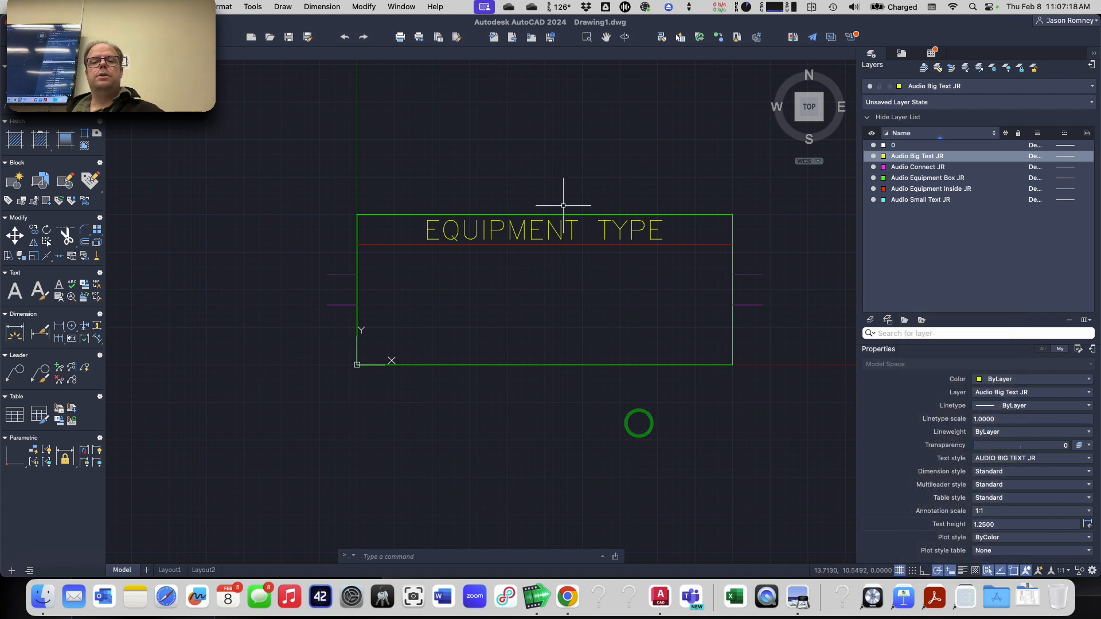
{"action": "left_click", "coordinate": [559, 229]}
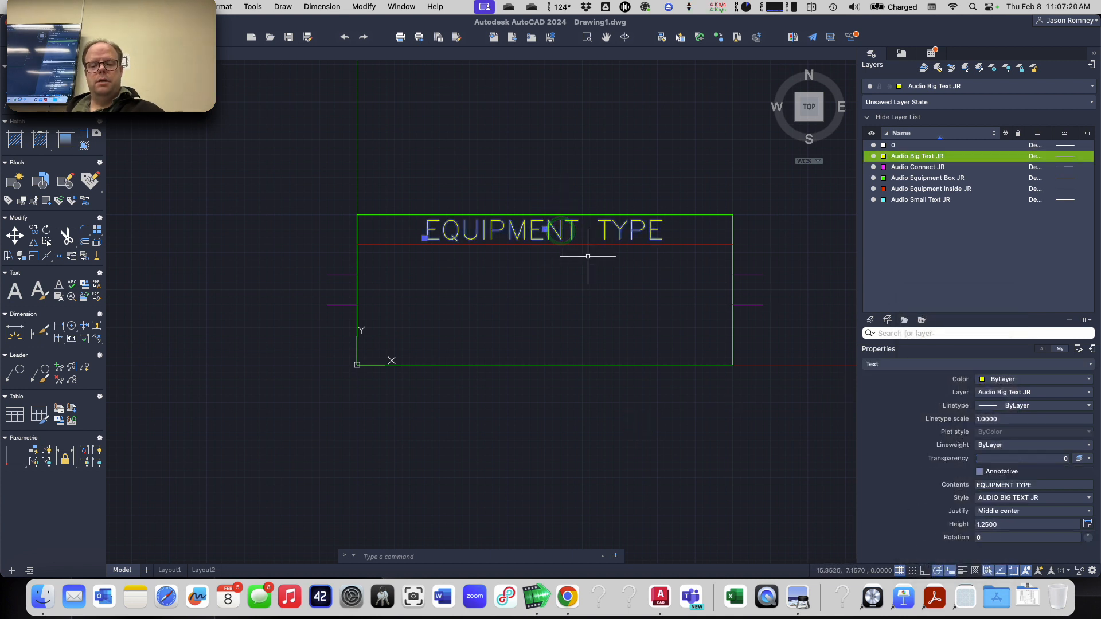
{"action": "type", "text": "m"}
{"action": "key", "text": "Return"}
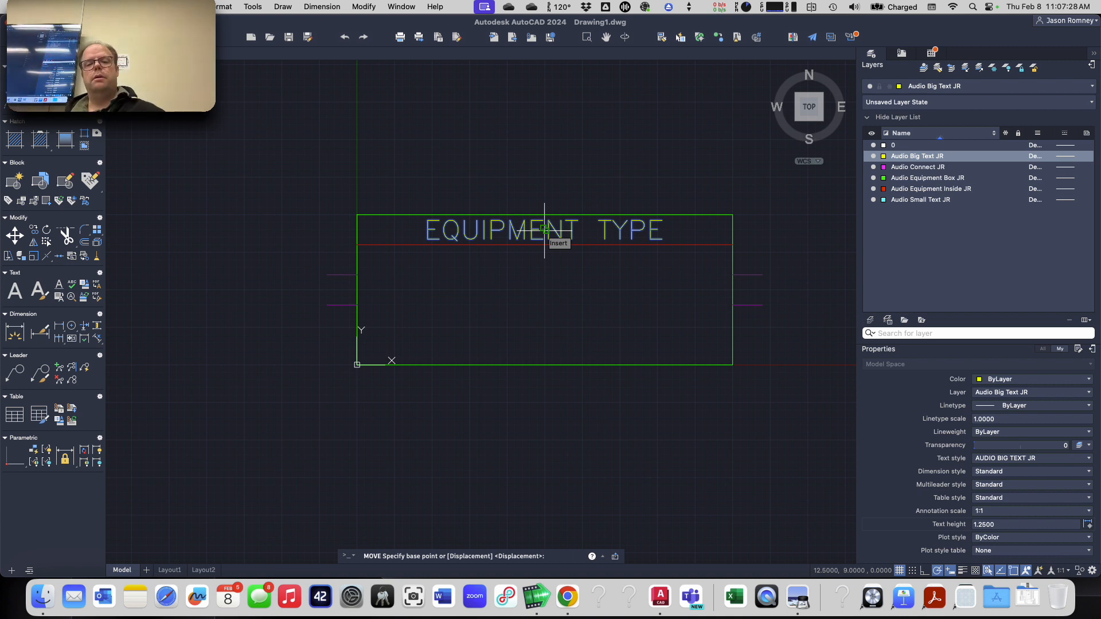
{"action": "left_click", "coordinate": [545, 230]}
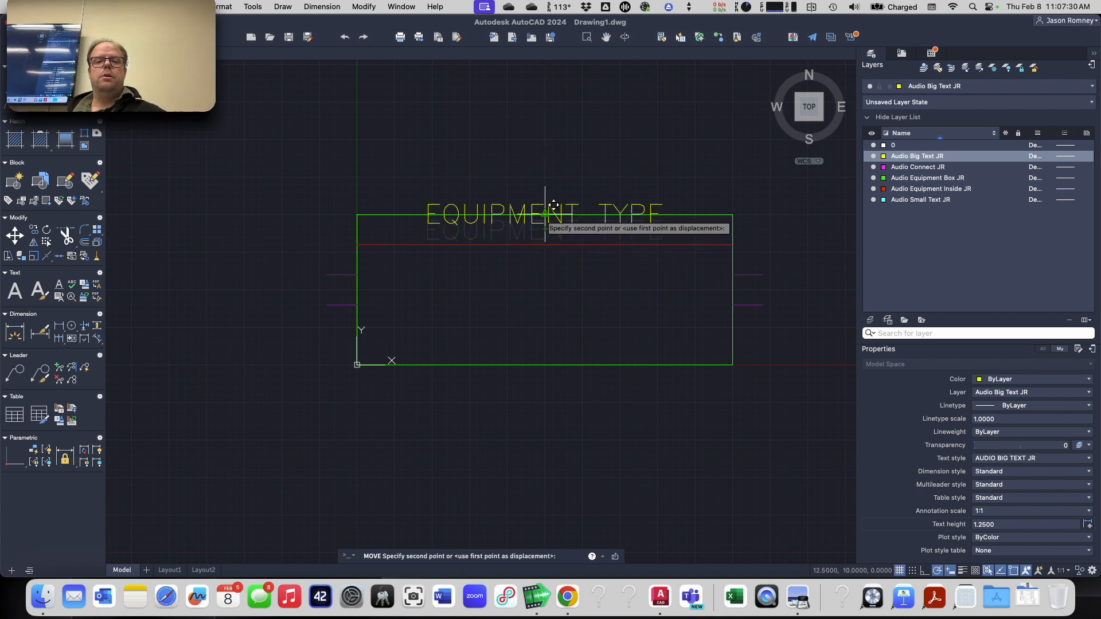
{"action": "key", "text": "Escape"}
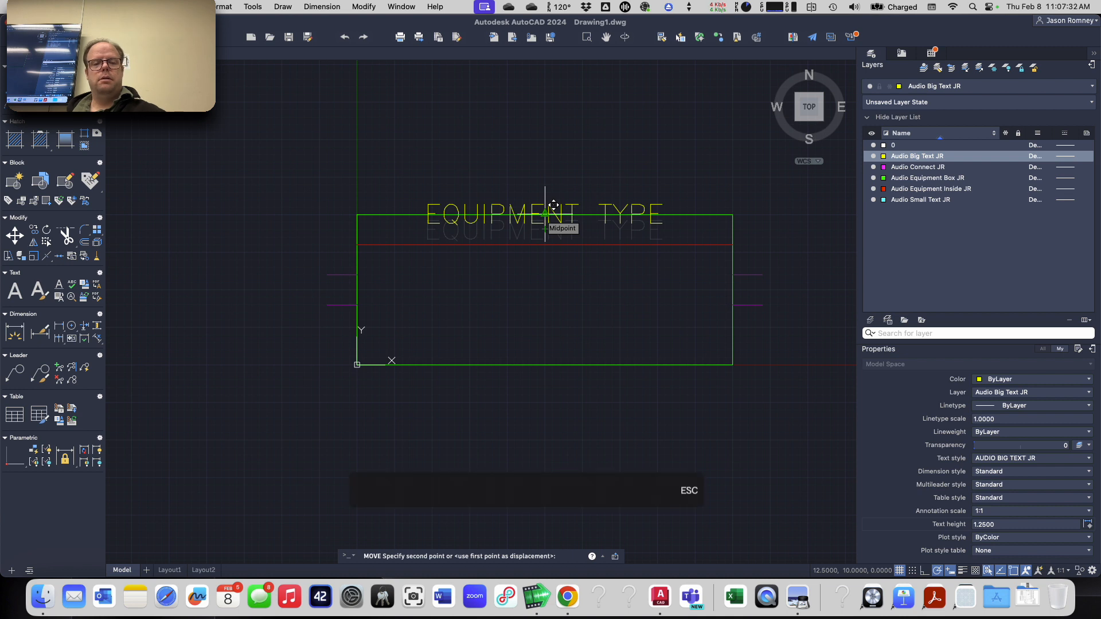
{"action": "key", "text": "Escape"}
- Copy the EQUIPMENT TYPE text from its insertion point to the midpoint of the box's top edge
{"action": "type", "text": "co"}
{"action": "key", "text": "Return"}
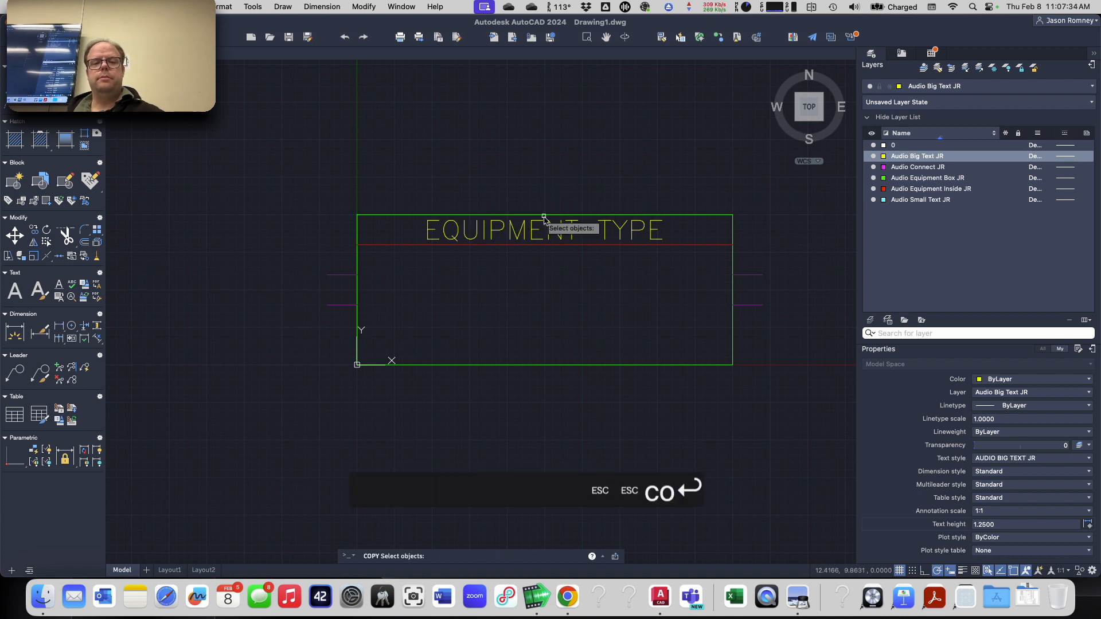
{"action": "left_click", "coordinate": [549, 228]}
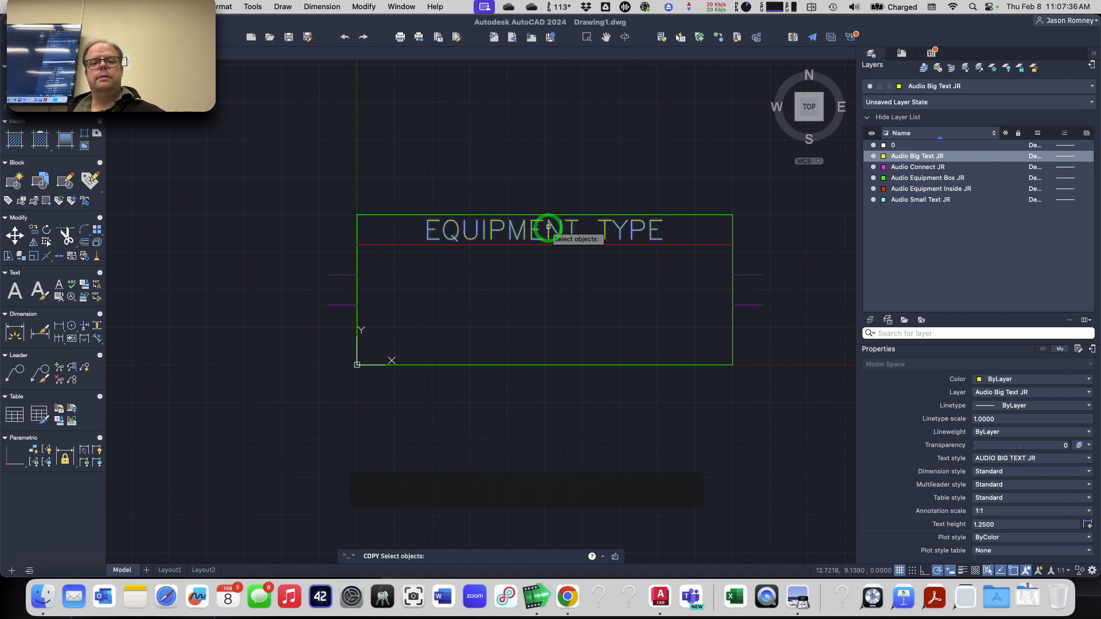
{"action": "right_click", "coordinate": [548, 228]}
{"action": "left_click", "coordinate": [545, 230]}
{"action": "left_click", "coordinate": [545, 208]}
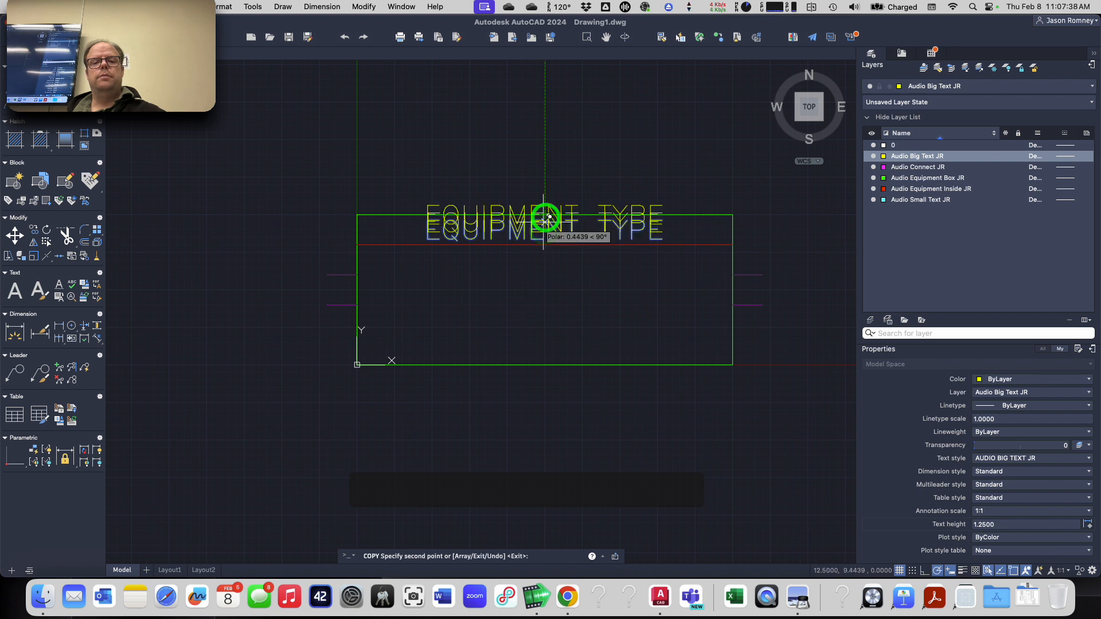
{"action": "key", "text": "Return"}
- Set the justification of the copied EQUIPMENT TYPE text on the top edge to Bottom center and deselect it
{"action": "left_click", "coordinate": [603, 204]}
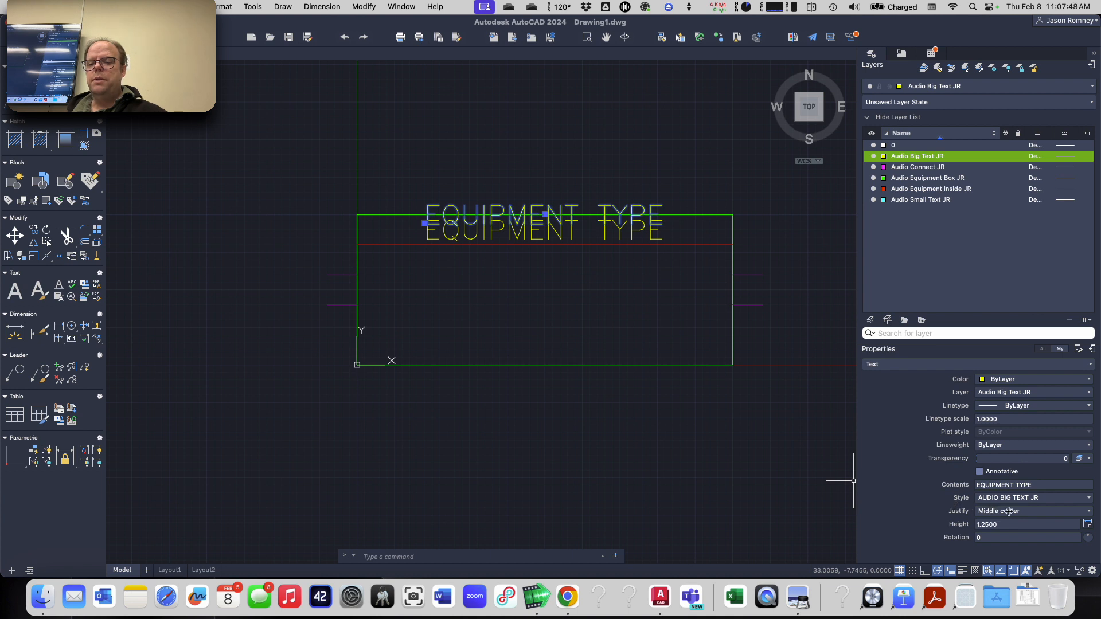
{"action": "left_click", "coordinate": [1036, 512]}
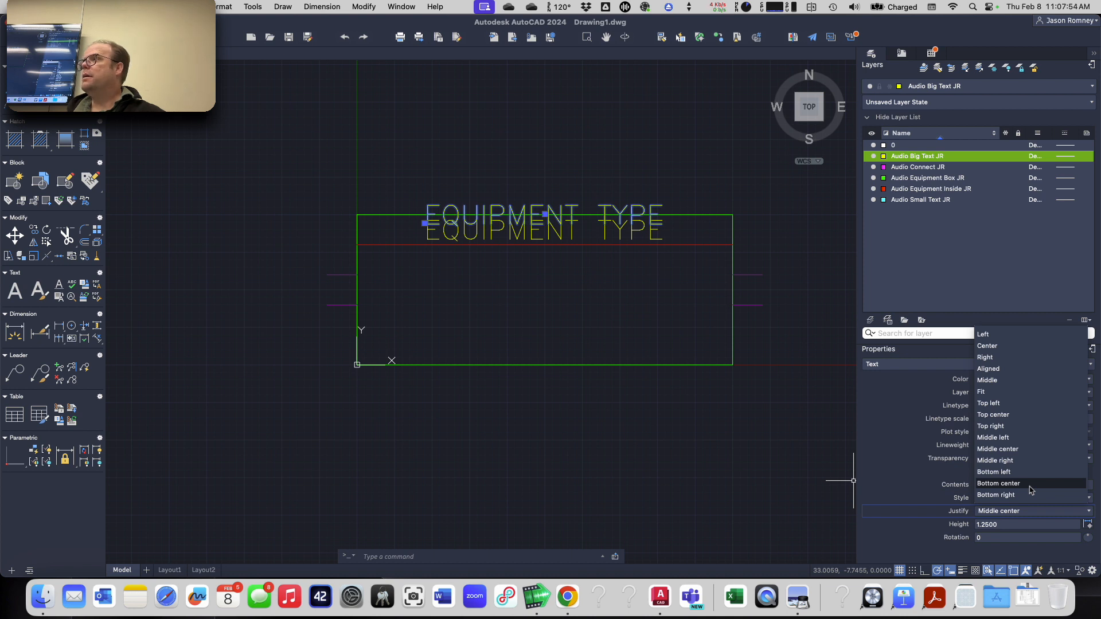
{"action": "left_click", "coordinate": [1031, 485]}
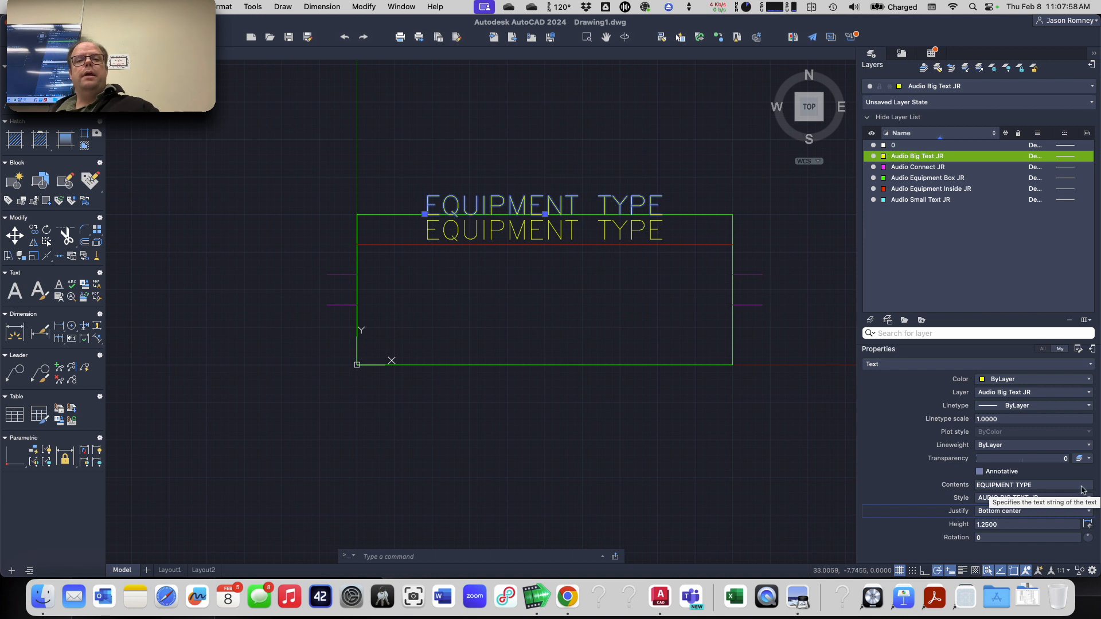
{"action": "key", "text": "Escape"}
{"action": "key", "text": "Escape"}
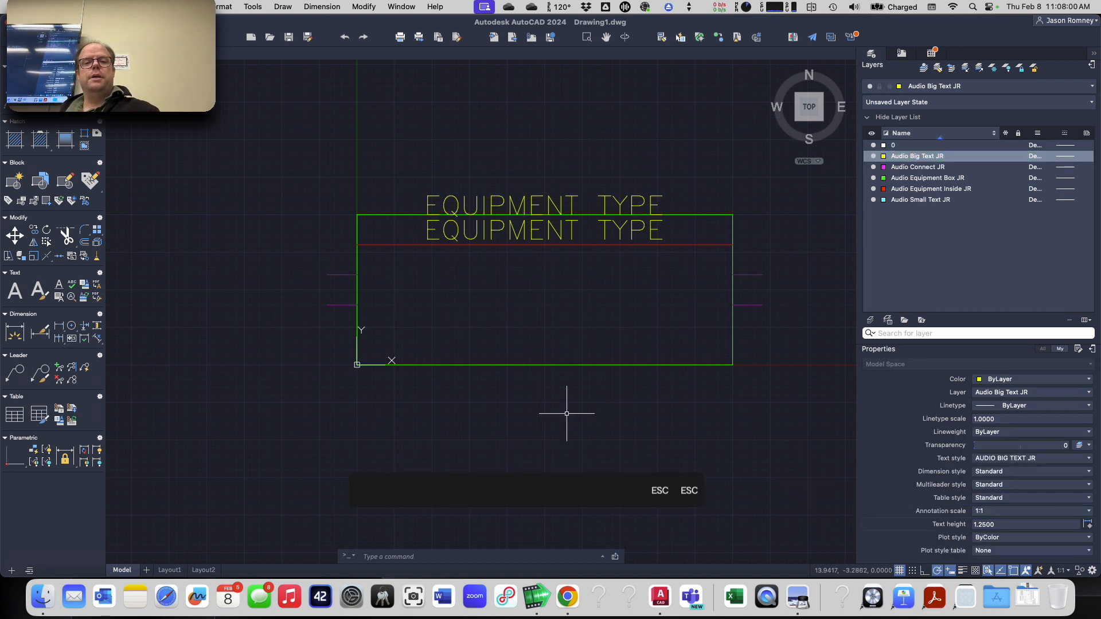
- Try moving the upper EQUIPMENT TYPE text 0.5 units straight up, and undo the move
{"action": "left_click", "coordinate": [534, 200]}
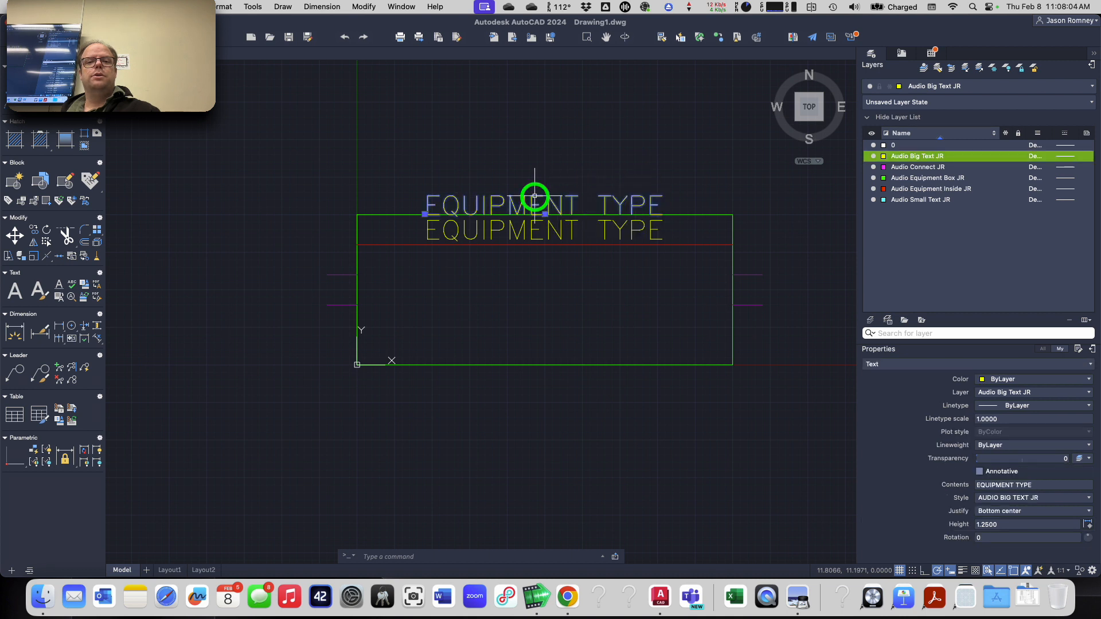
{"action": "type", "text": "m"}
{"action": "key", "text": "Return"}
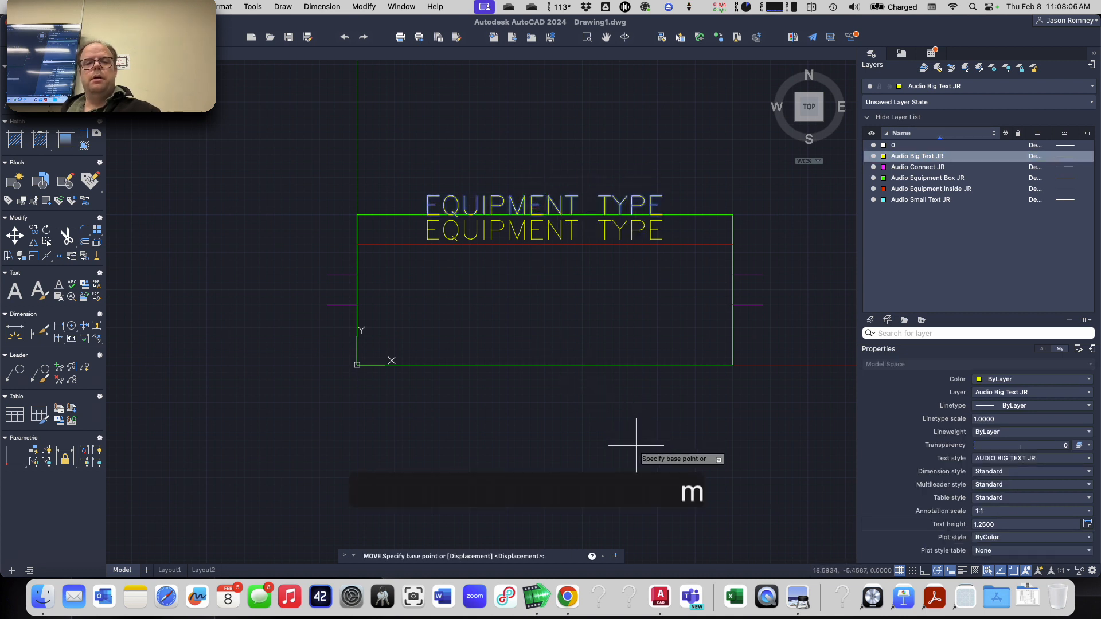
{"action": "left_click", "coordinate": [732, 215]}
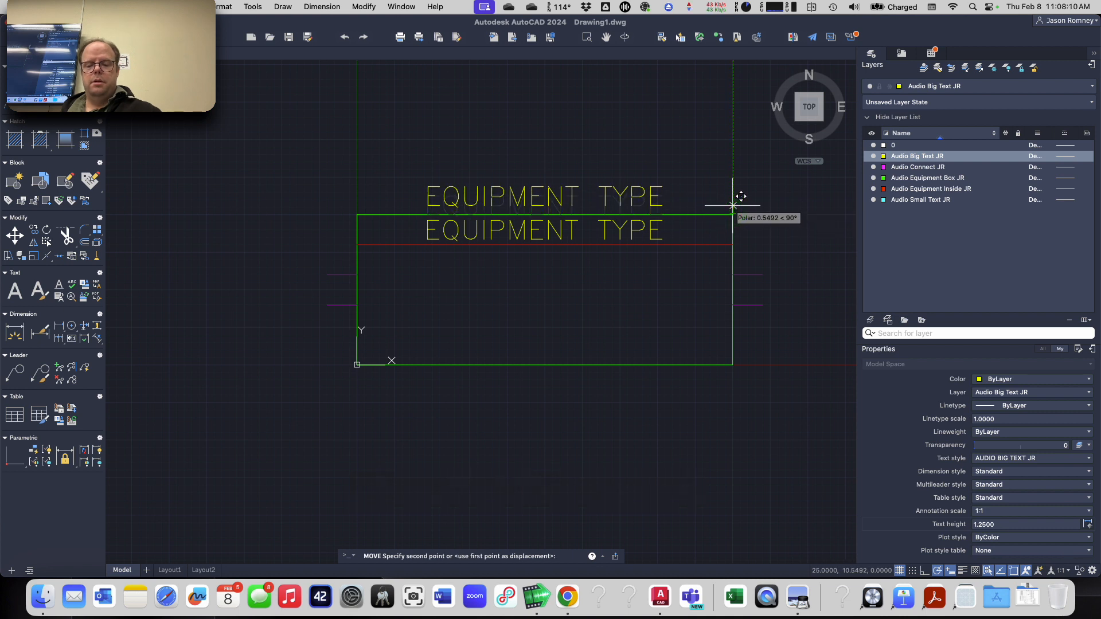
{"action": "type", "text": "0.5"}
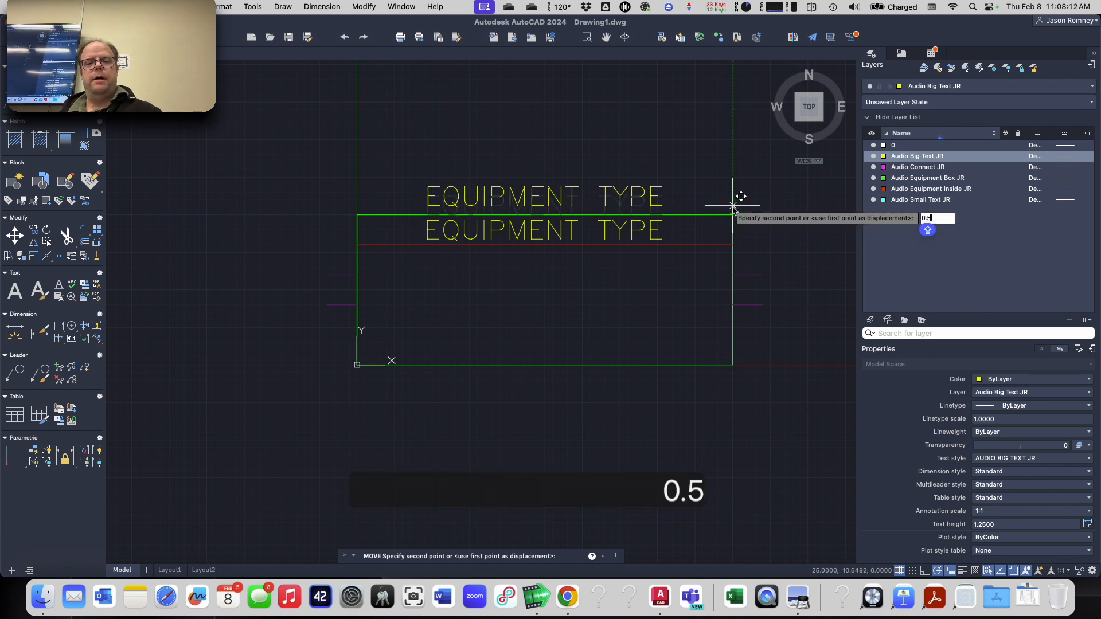
{"action": "key", "text": "Return"}
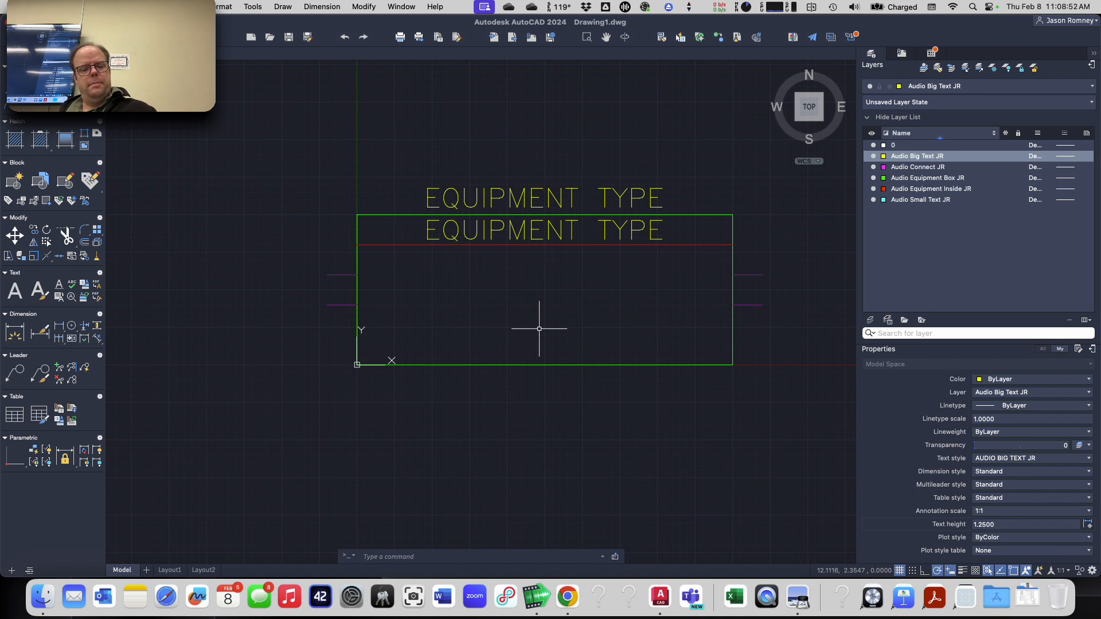
{"action": "key", "text": "super+z"}
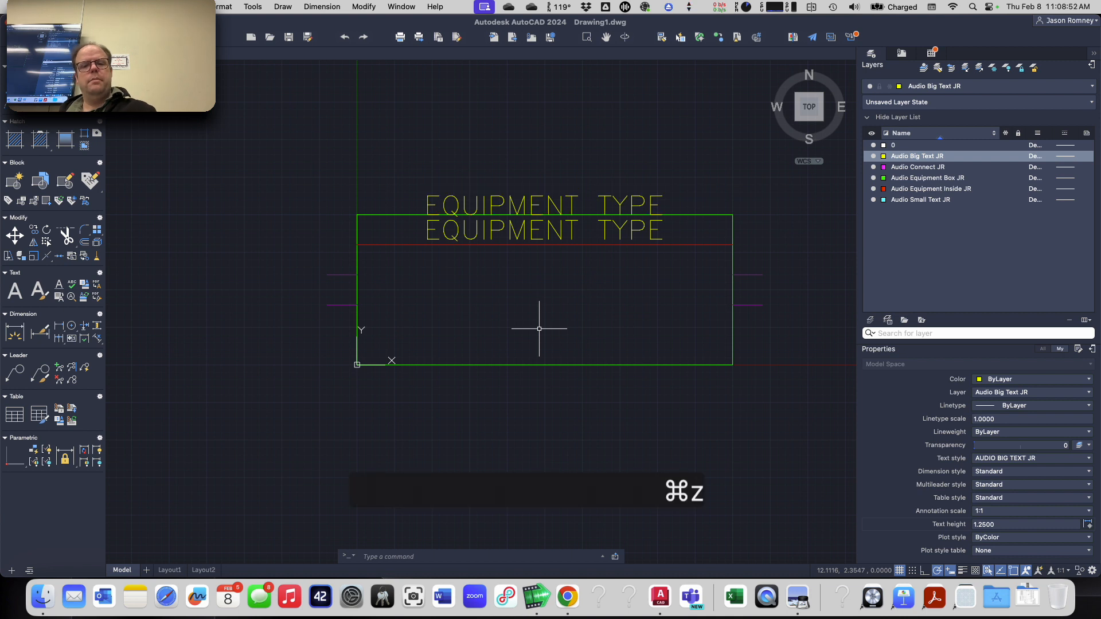
- Move the upper EQUIPMENT TYPE text 1 unit straight up, using the box's upper-right corner as base point
{"action": "left_click", "coordinate": [553, 200]}
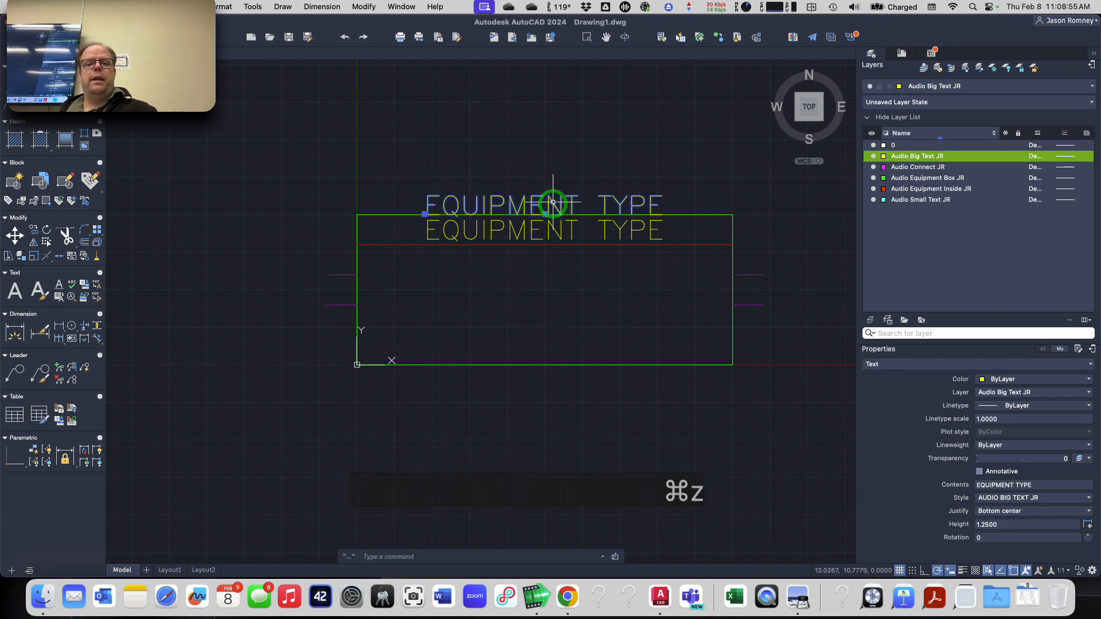
{"action": "type", "text": "m"}
{"action": "key", "text": "Return"}
{"action": "left_click", "coordinate": [733, 215]}
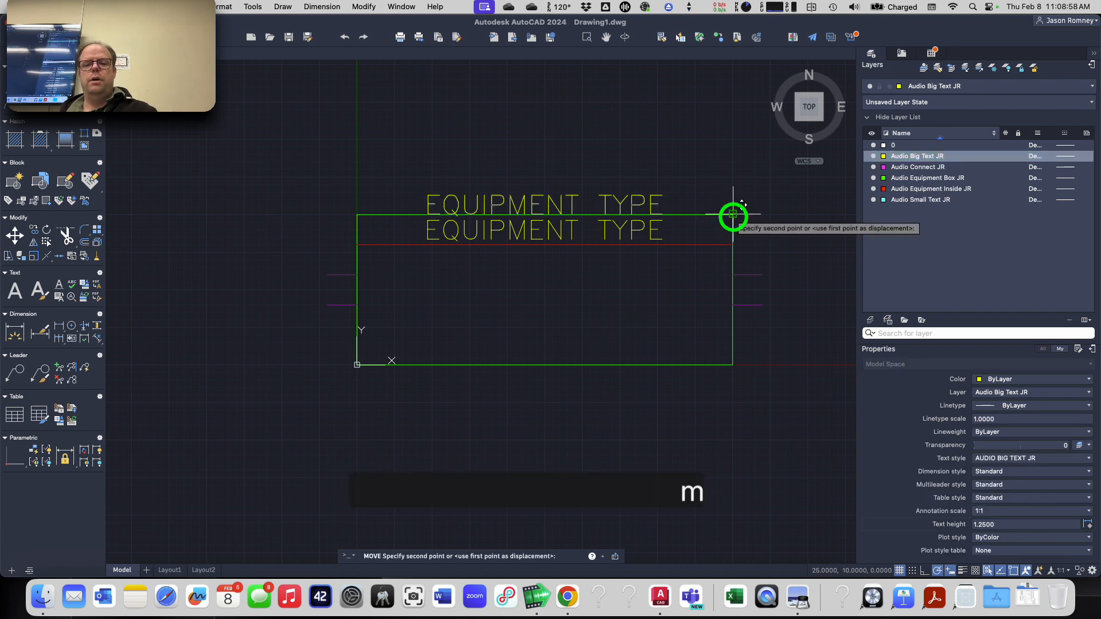
{"action": "type", "text": "1"}
{"action": "key", "text": "Return"}
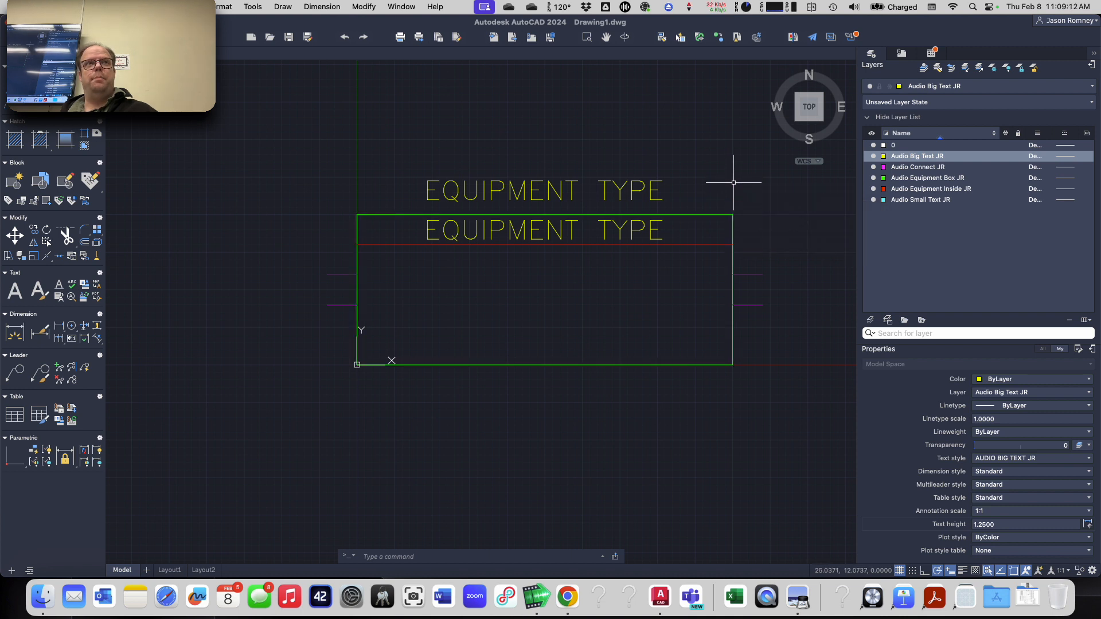
- Change the wording of the text above the box to MAKE / MODEL and leave text editing
{"action": "left_click", "coordinate": [533, 187]}
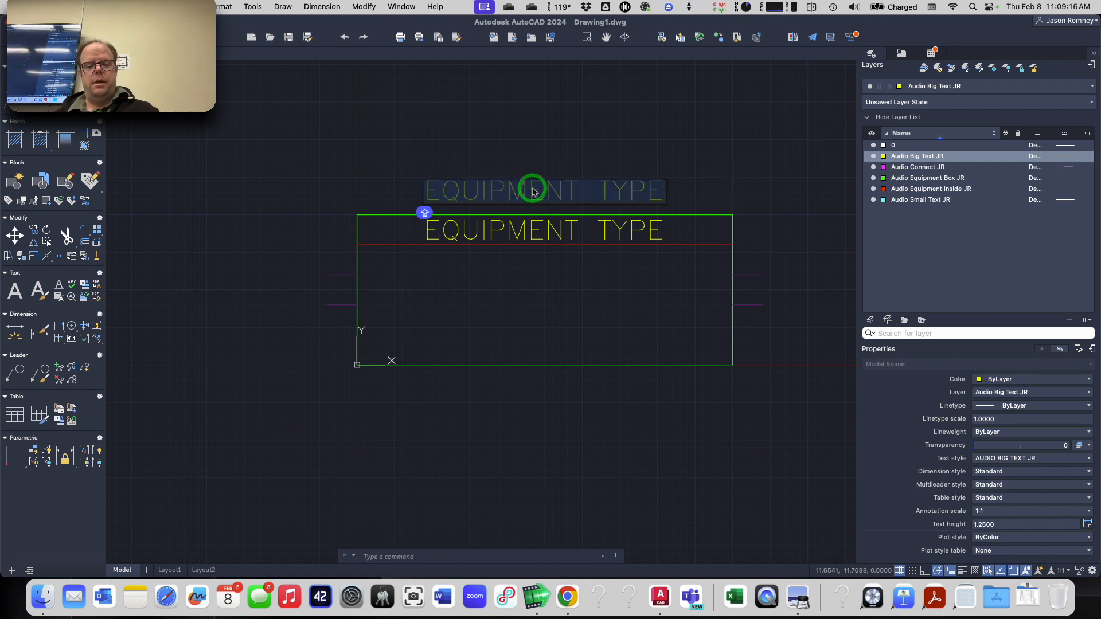
{"action": "type", "text": "make /"}
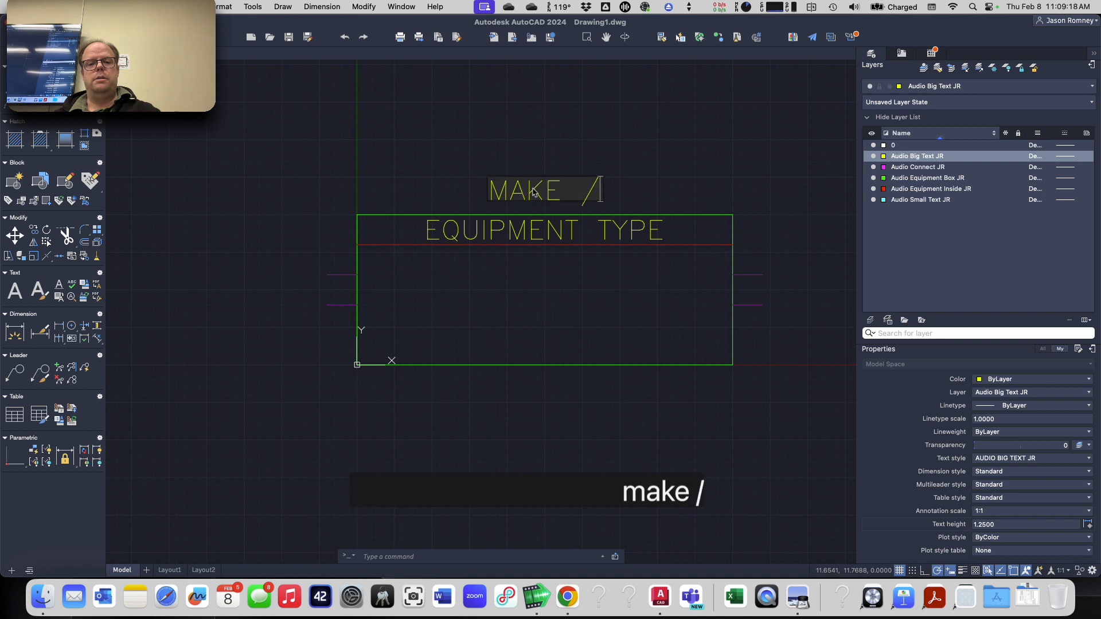
{"action": "type", "text": " model"}
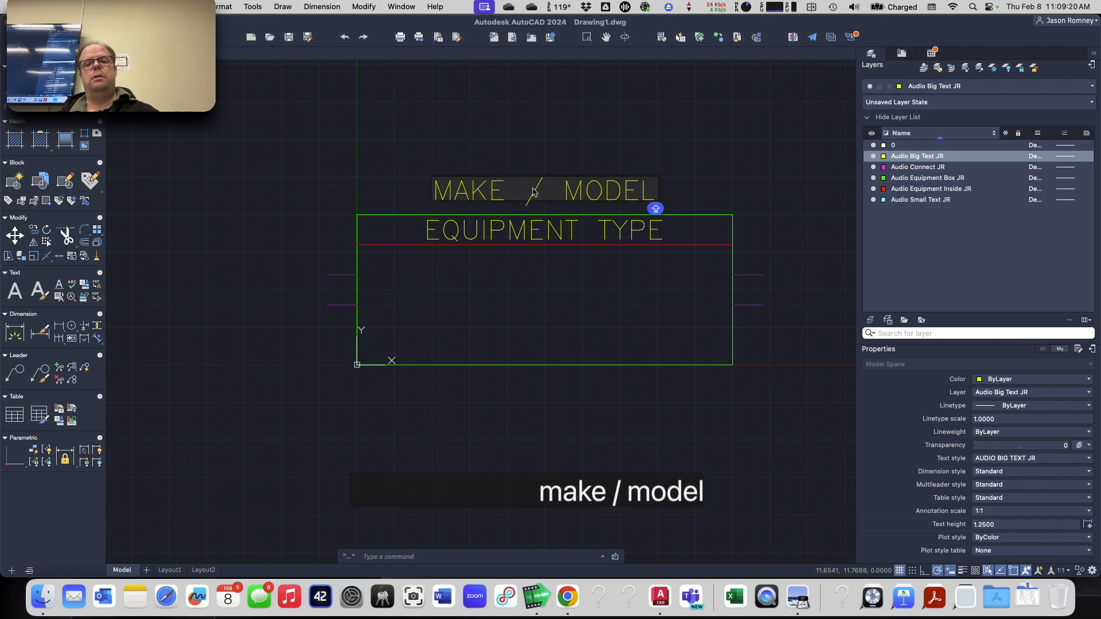
{"action": "key", "text": "Return"}
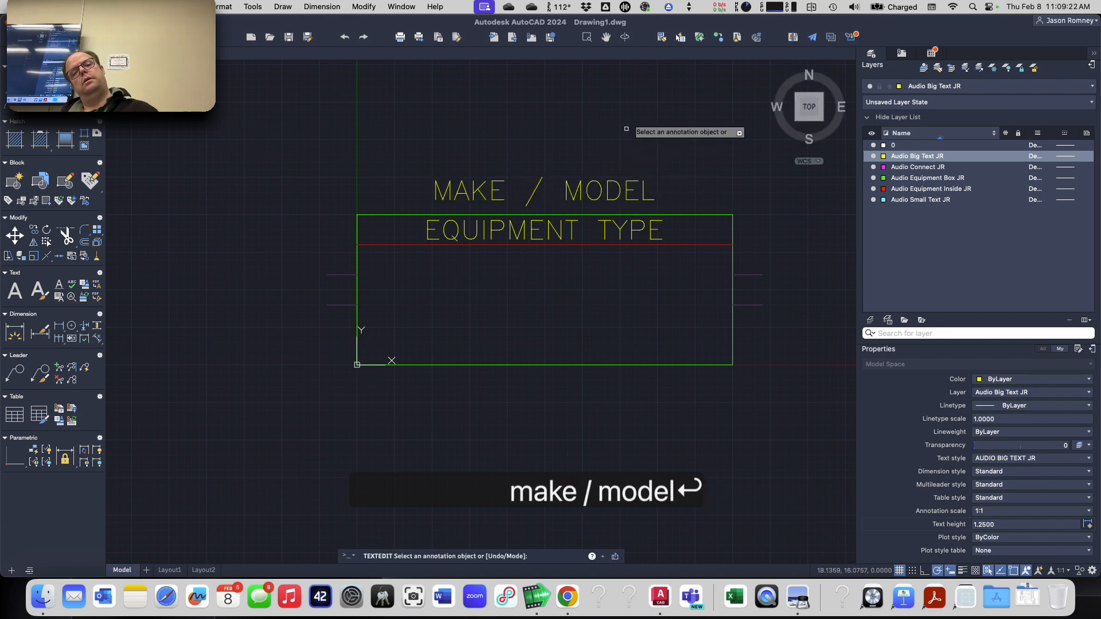
{"action": "right_click", "coordinate": [625, 115]}
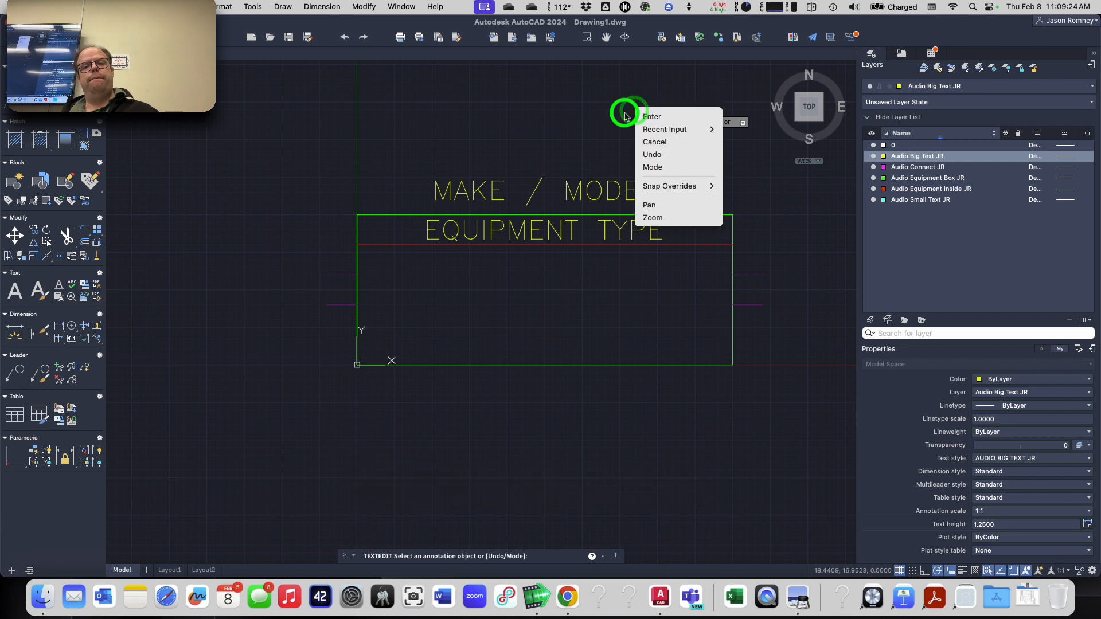
{"action": "key", "text": "Escape"}
{"action": "key", "text": "Escape"}
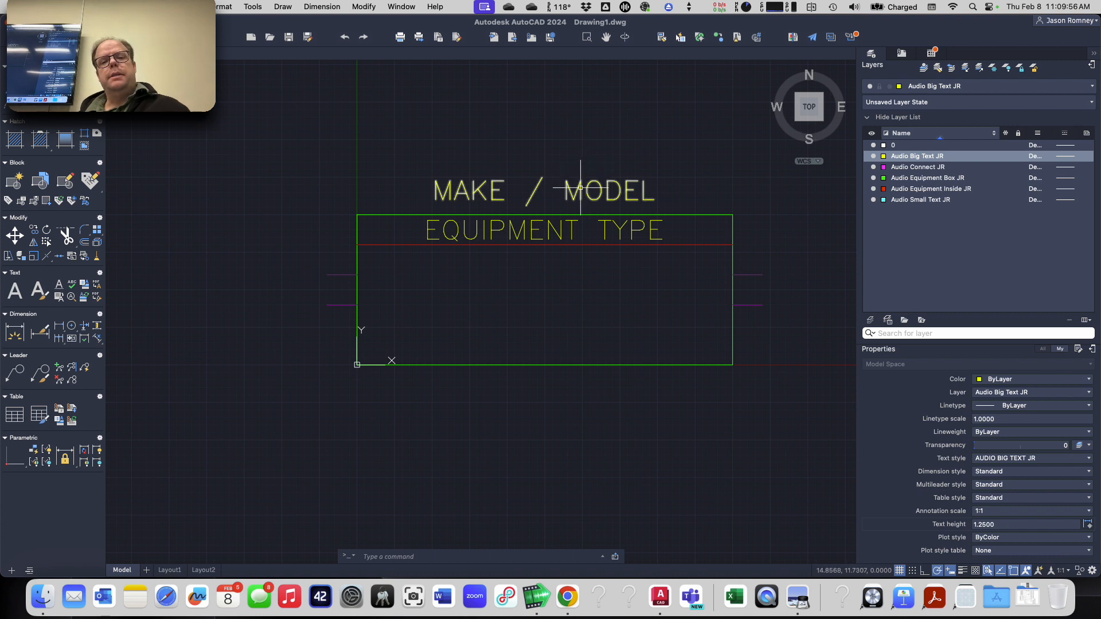
- Open the MAKE / MODEL text for editing and leave it without changes, and open the EQUIPMENT TYPE text for editing
{"action": "double_click", "coordinate": [580, 188]}
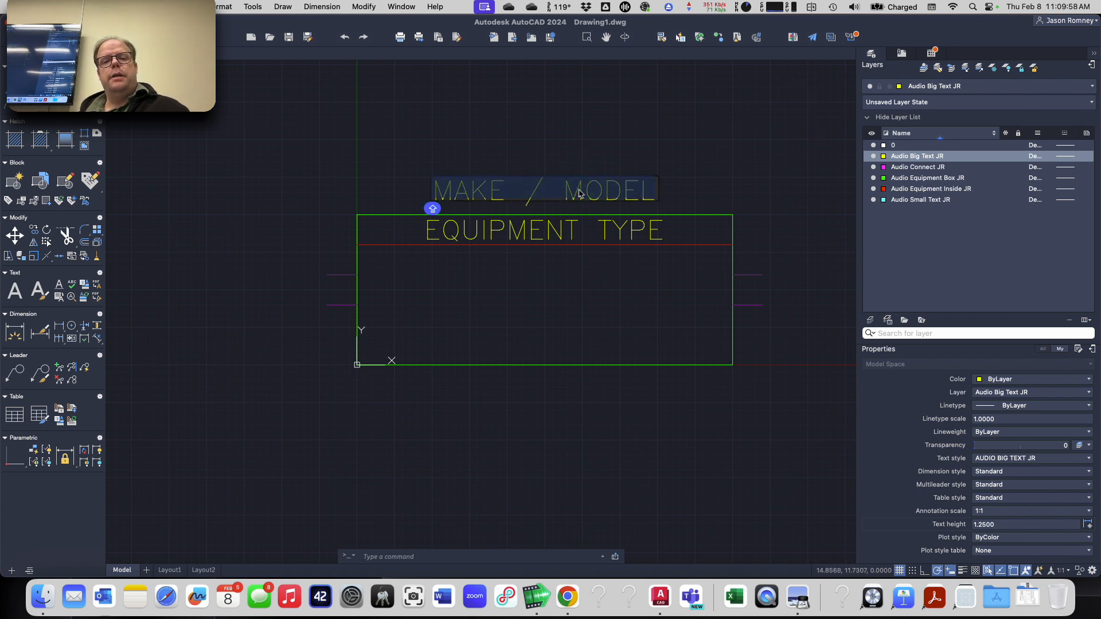
{"action": "key", "text": "Escape"}
{"action": "key", "text": "Escape"}
{"action": "key", "text": "Escape"}
{"action": "key", "text": "Escape"}
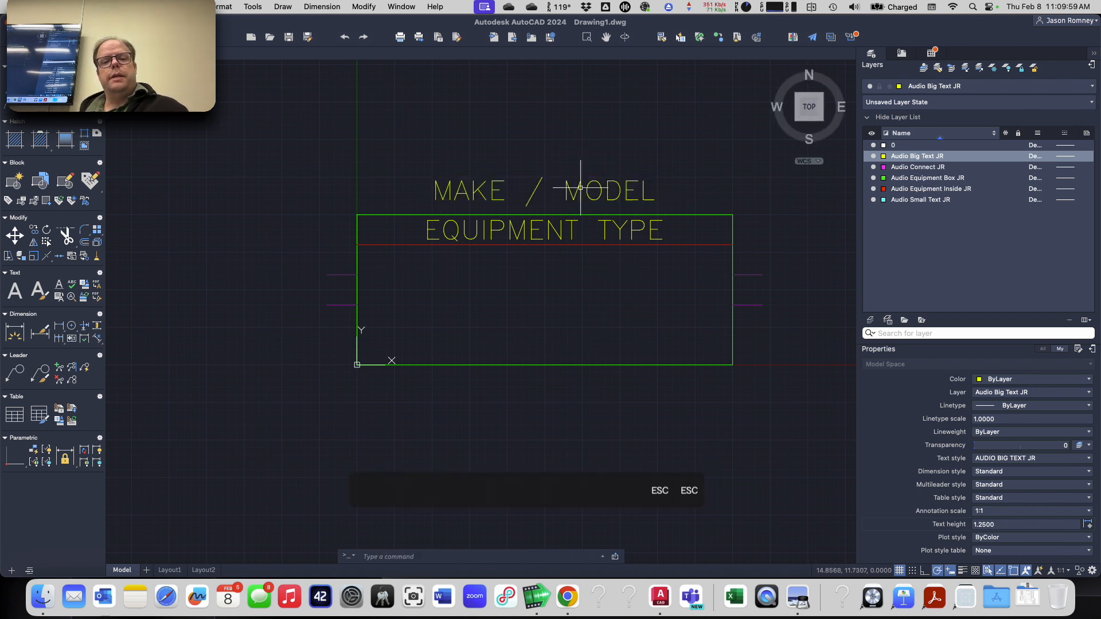
{"action": "double_click", "coordinate": [554, 228]}
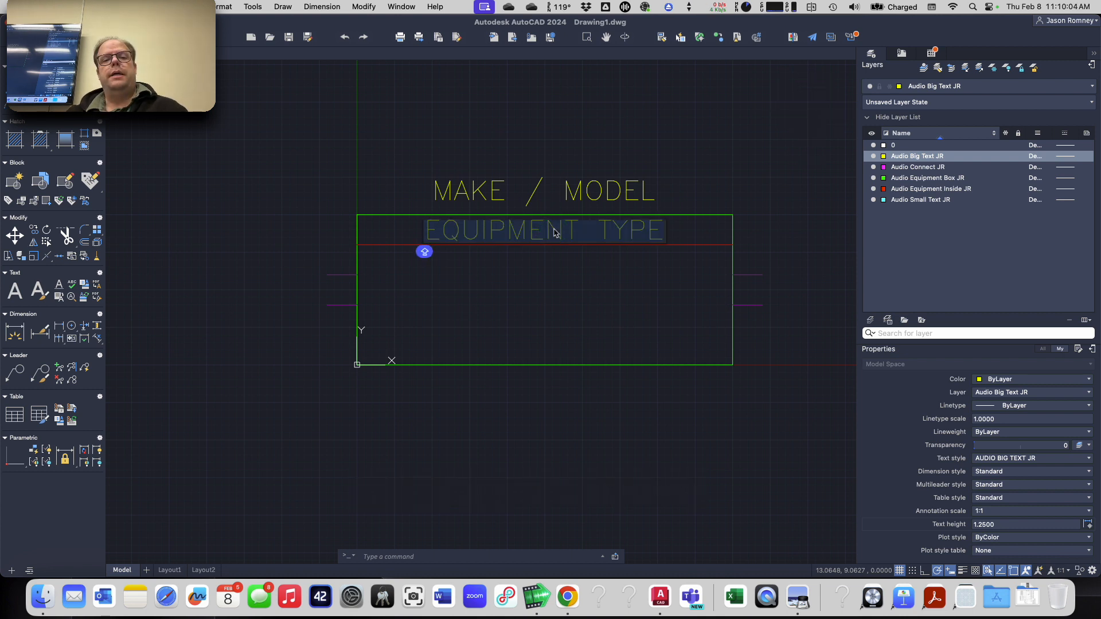
- Try MIXING CONSOLE and DSP in turn as the header label inside the equipment box
{"action": "type", "text": "mixing console"}
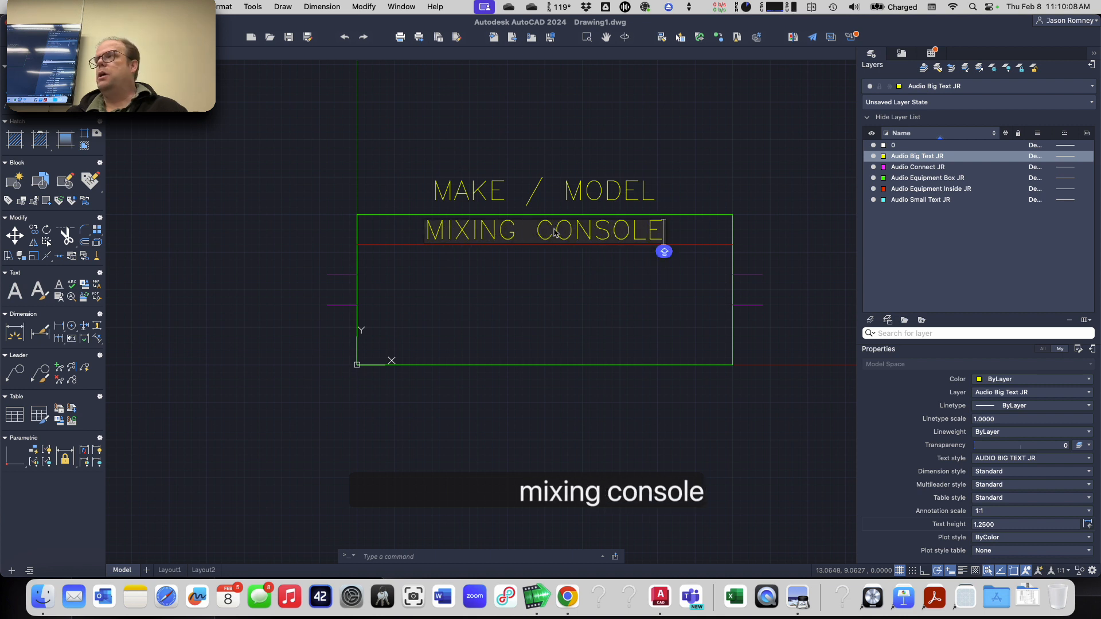
{"action": "key", "text": "Return"}
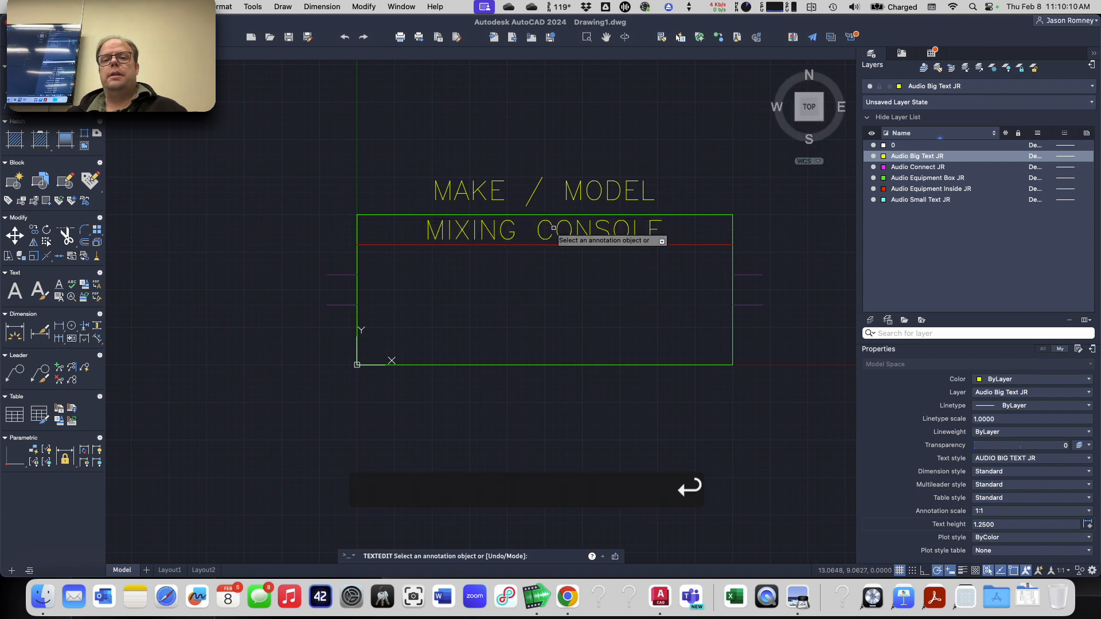
{"action": "left_click", "coordinate": [552, 228]}
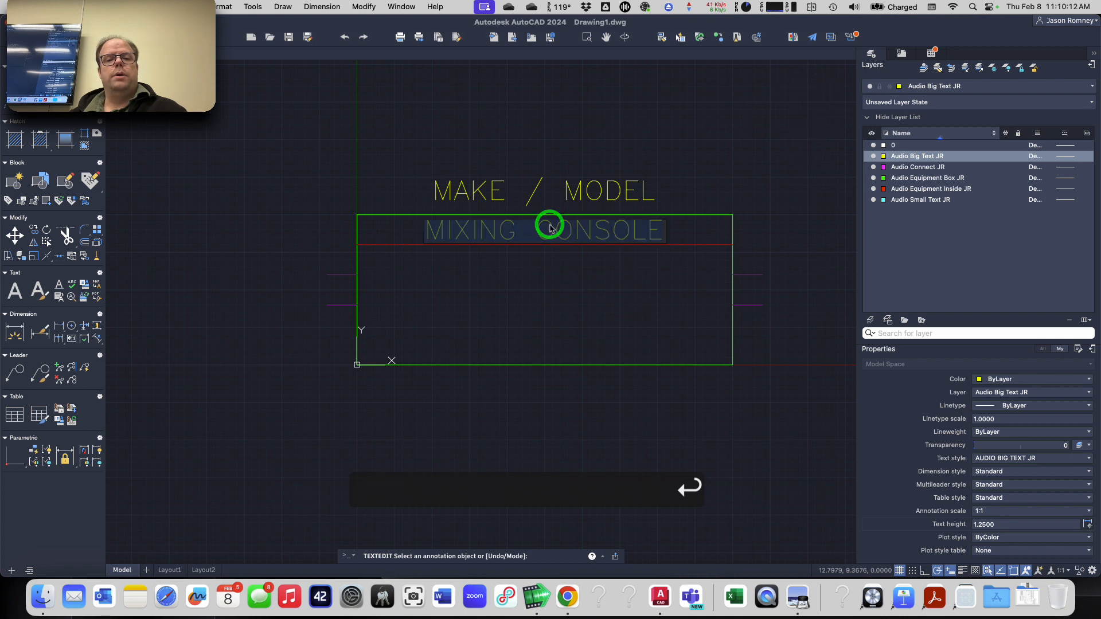
{"action": "type", "text": "dsp"}
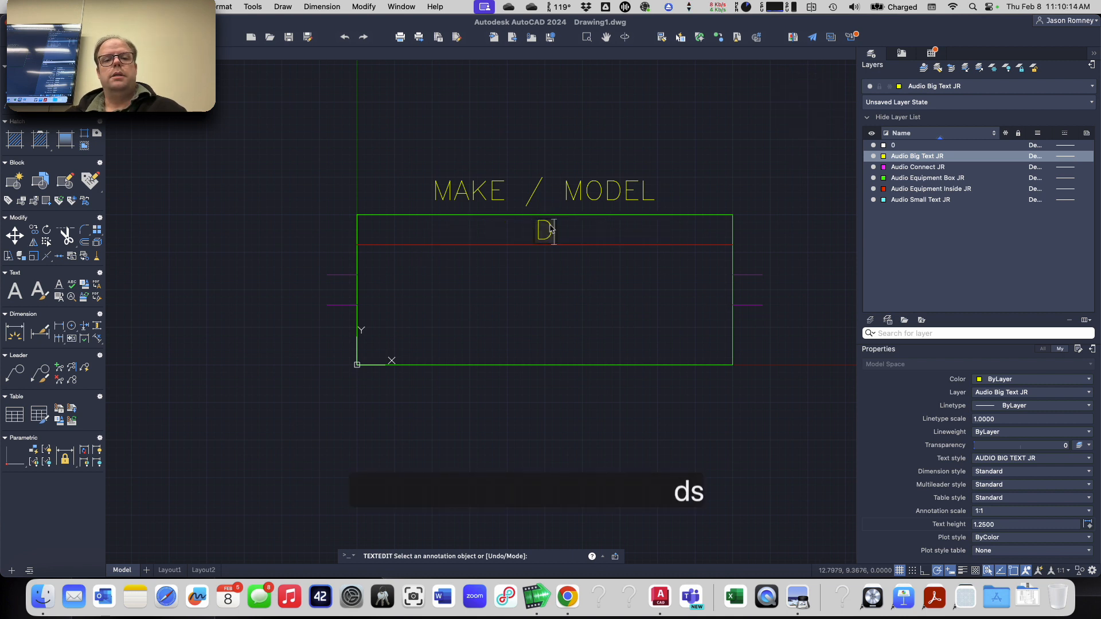
{"action": "key", "text": "Return"}
- Replace the equipment box's header label with a long test title: a possessive first name followed by SPECIAL SOUND EQUIPMENT
{"action": "left_click", "coordinate": [549, 225]}
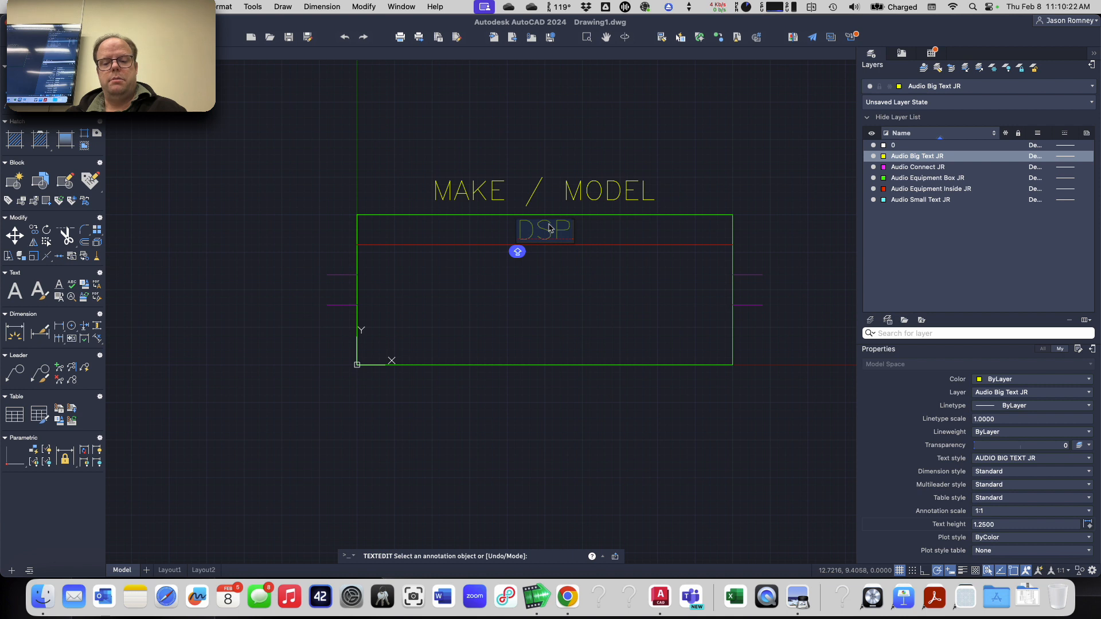
{"action": "type", "text": "jason"}
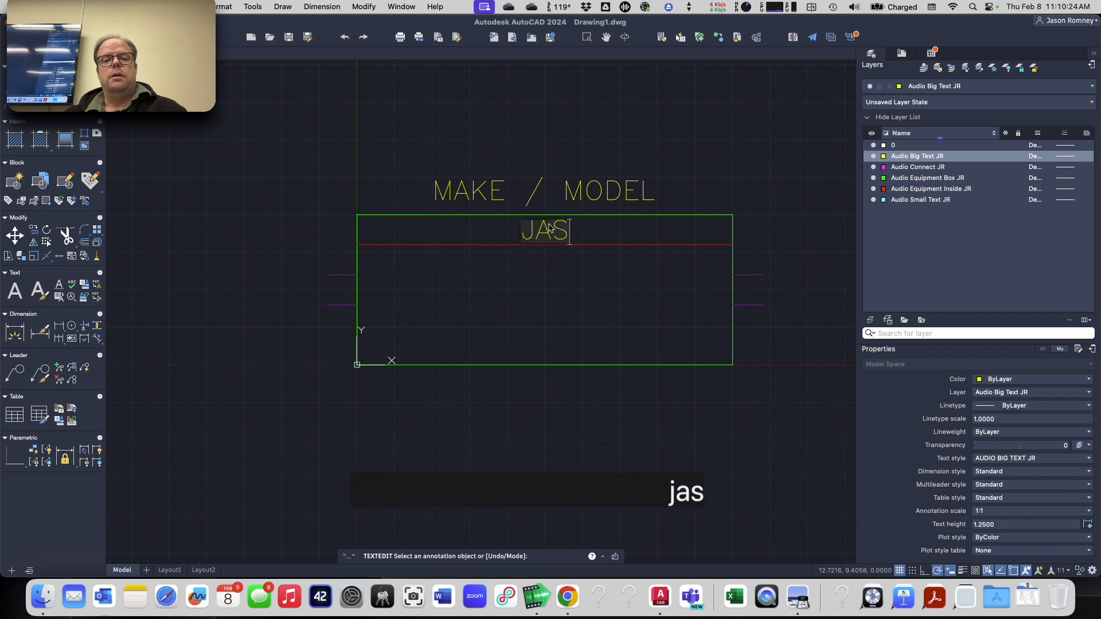
{"action": "type", "text": "'s special sou"}
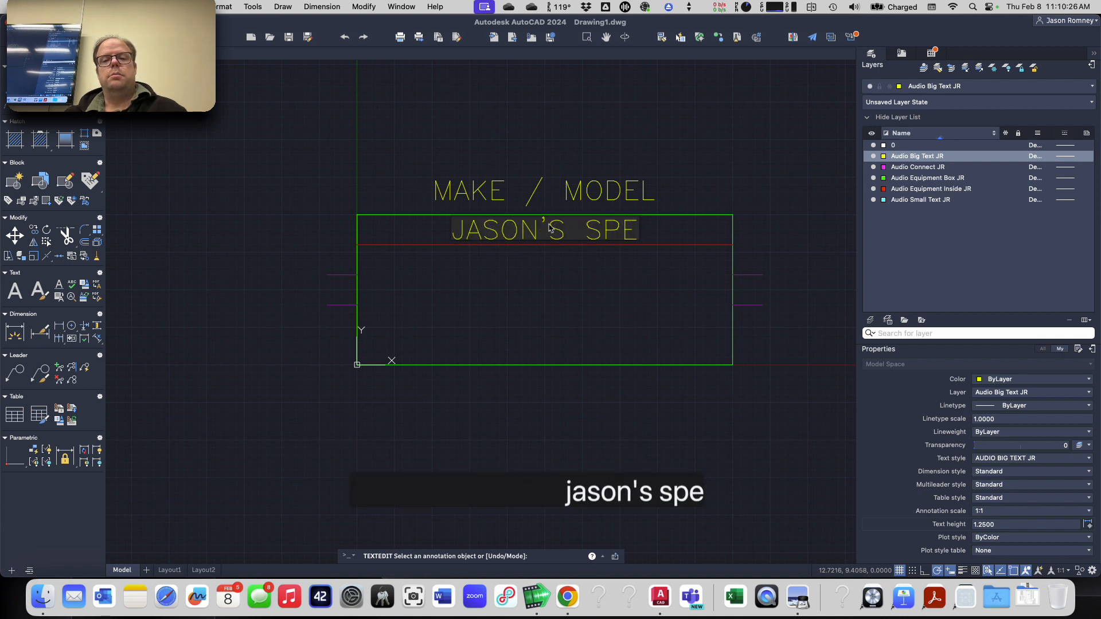
{"action": "type", "text": "nd equipment"}
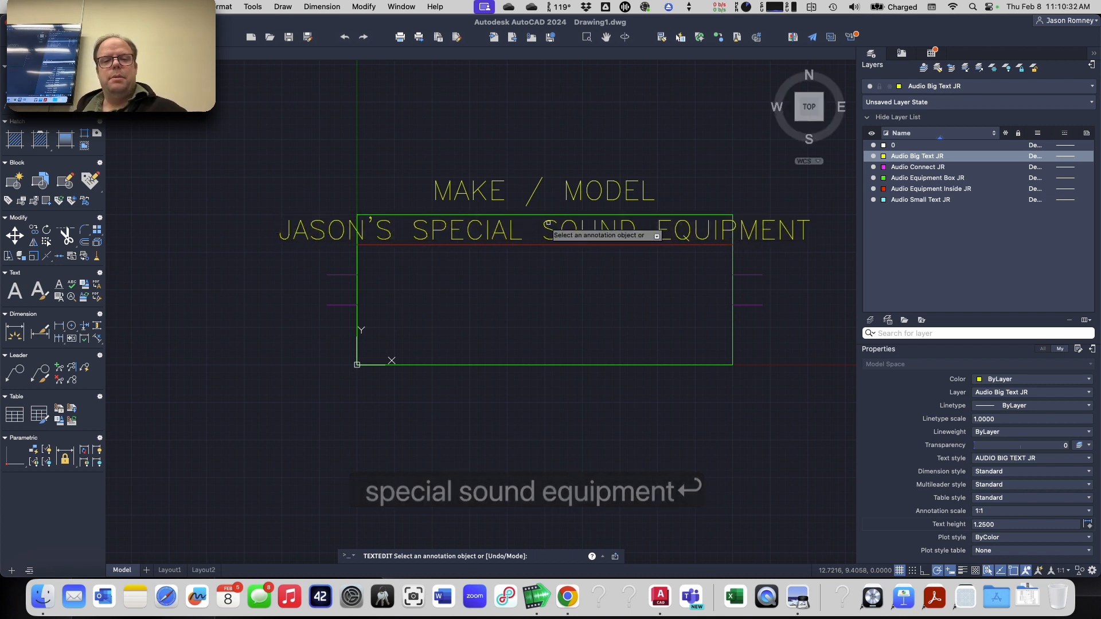
- Change the equipment box's header label to EQUIPMENT TYPE and finish text editing
{"action": "left_click", "coordinate": [549, 230]}
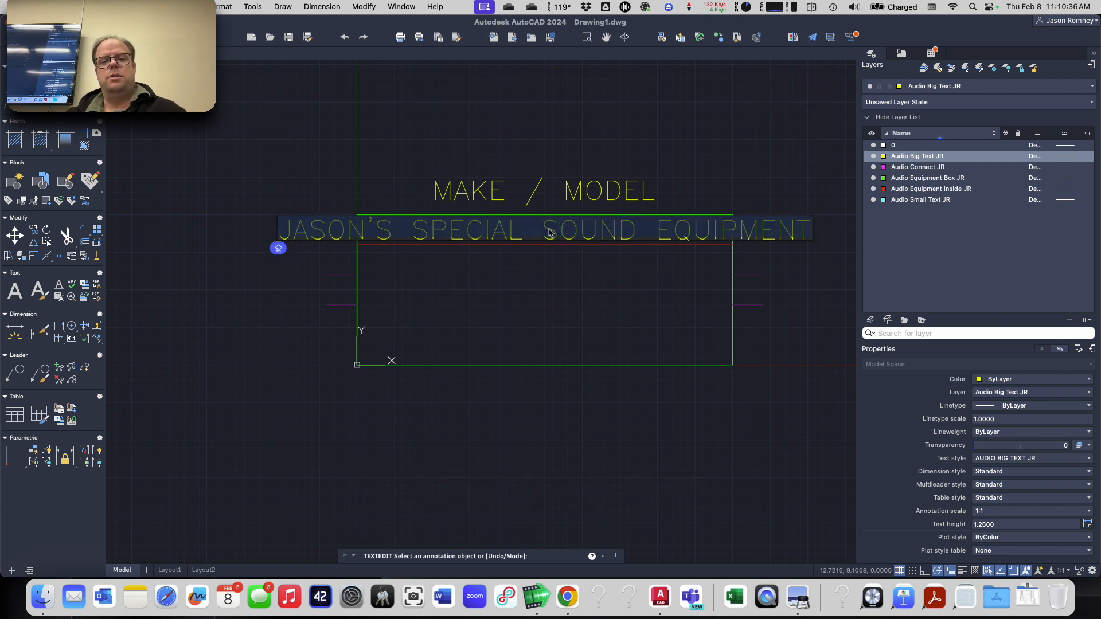
{"action": "type", "text": "EQUIPME"}
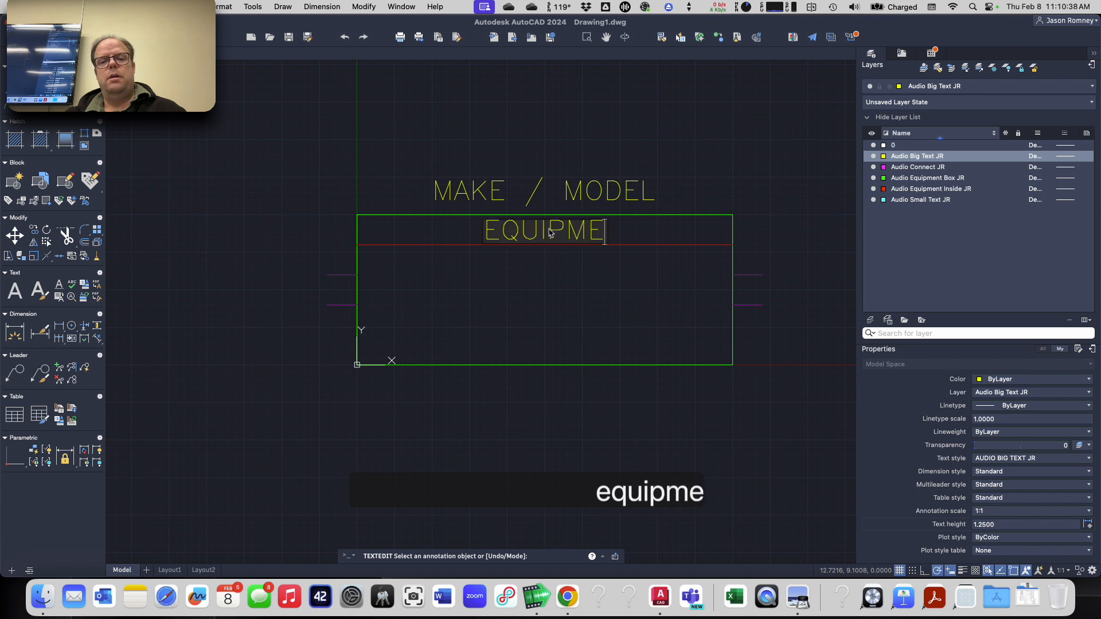
{"action": "type", "text": "NT TYPE"}
{"action": "key", "text": "Return"}
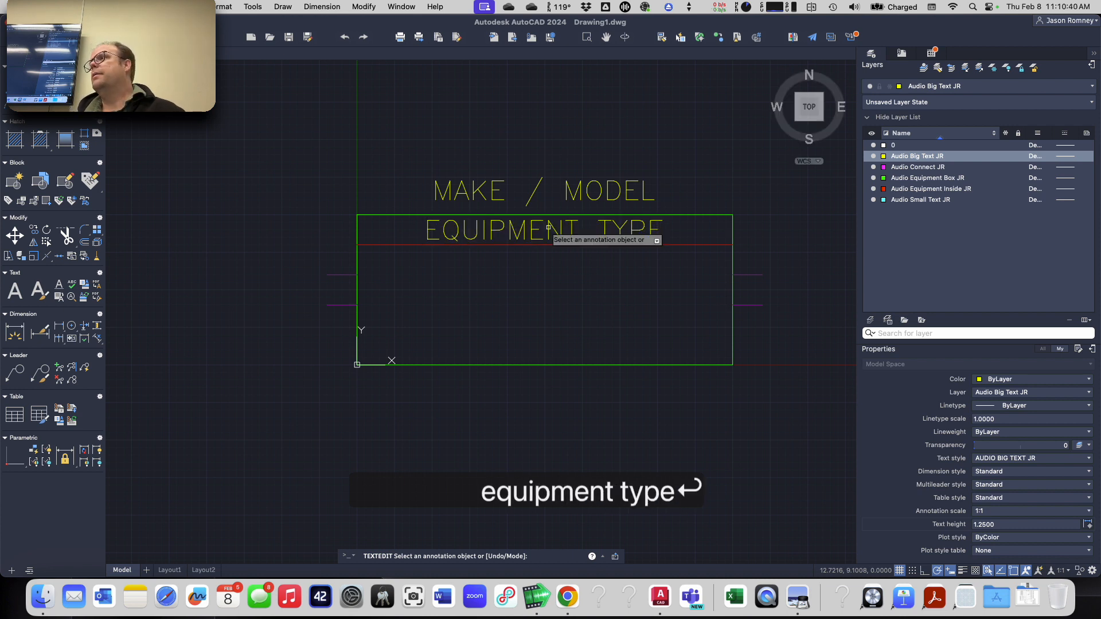
{"action": "key", "text": "Escape"}
{"action": "key", "text": "Escape"}
{"action": "key", "text": "Escape"}
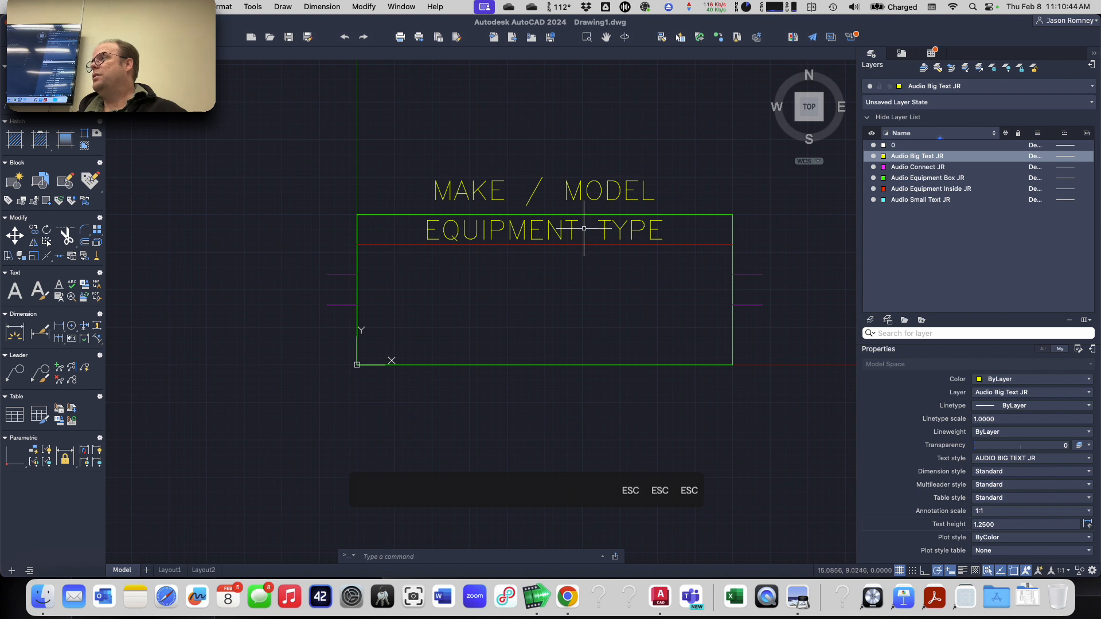
- Examine the available justification options for the EQUIPMENT TYPE text without changing its setting
{"action": "left_click", "coordinate": [605, 231]}
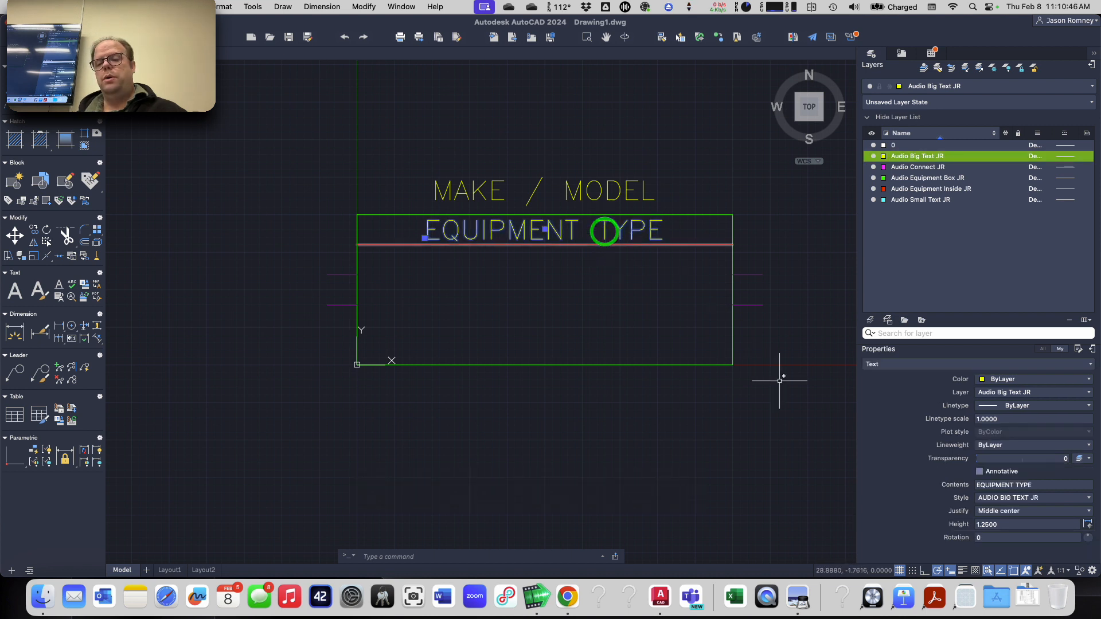
{"action": "left_click", "coordinate": [988, 510]}
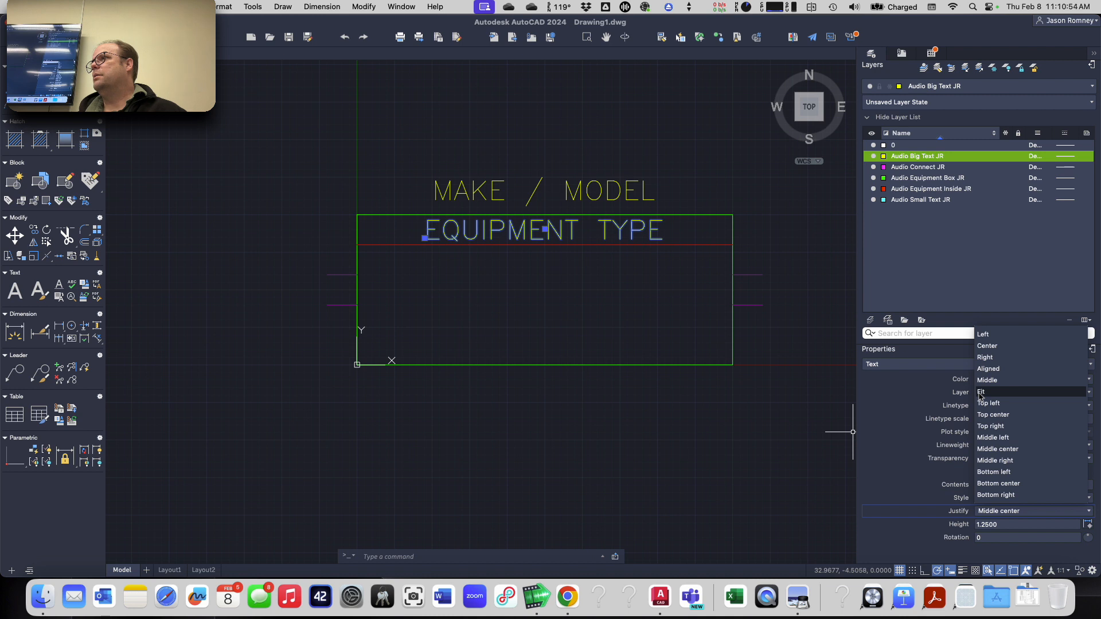
{"action": "key", "text": "Escape"}
{"action": "key", "text": "Escape"}
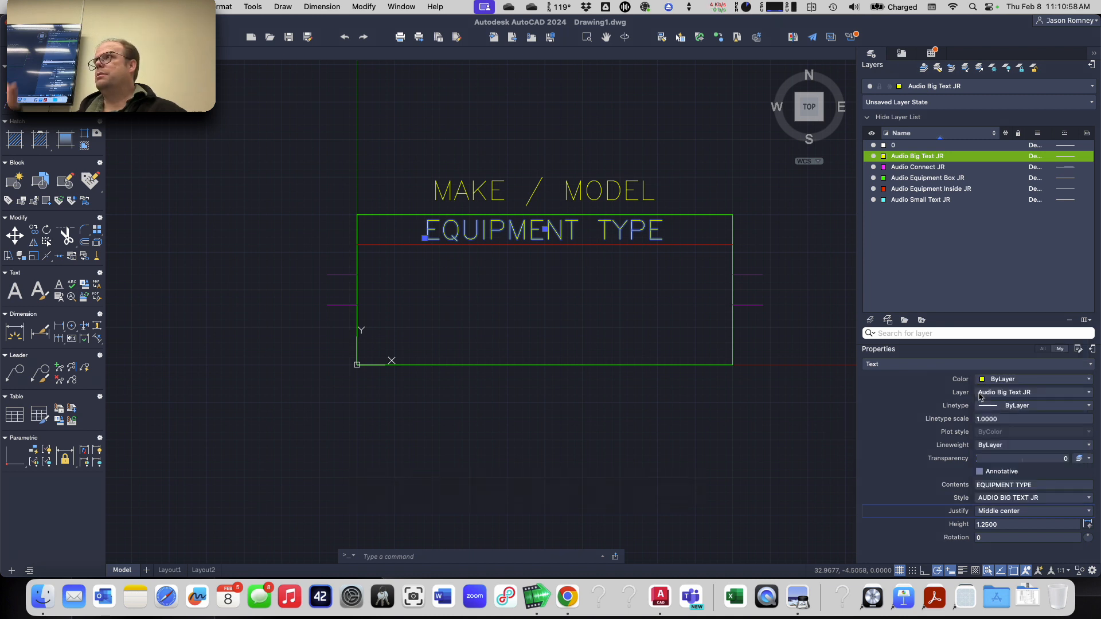
{"action": "key", "text": "Escape"}
{"action": "key", "text": "Escape"}
{"action": "key", "text": "Escape"}
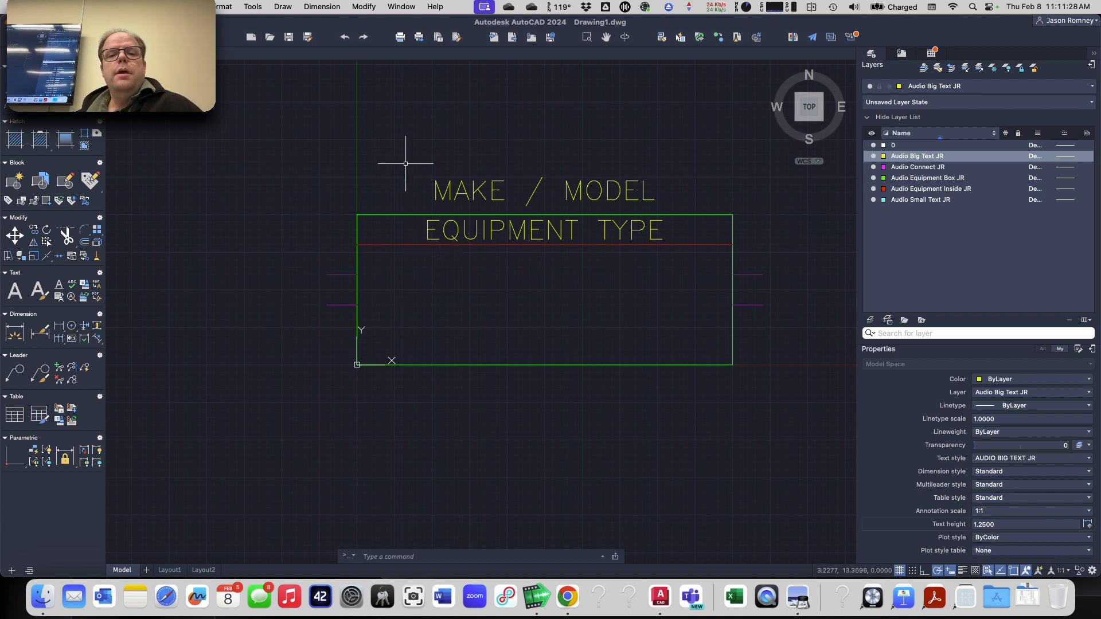
- Create a new text style named AUDIO SMALL TEXT JR
{"action": "left_click", "coordinate": [216, 5]}
{"action": "left_click", "coordinate": [217, 4]}
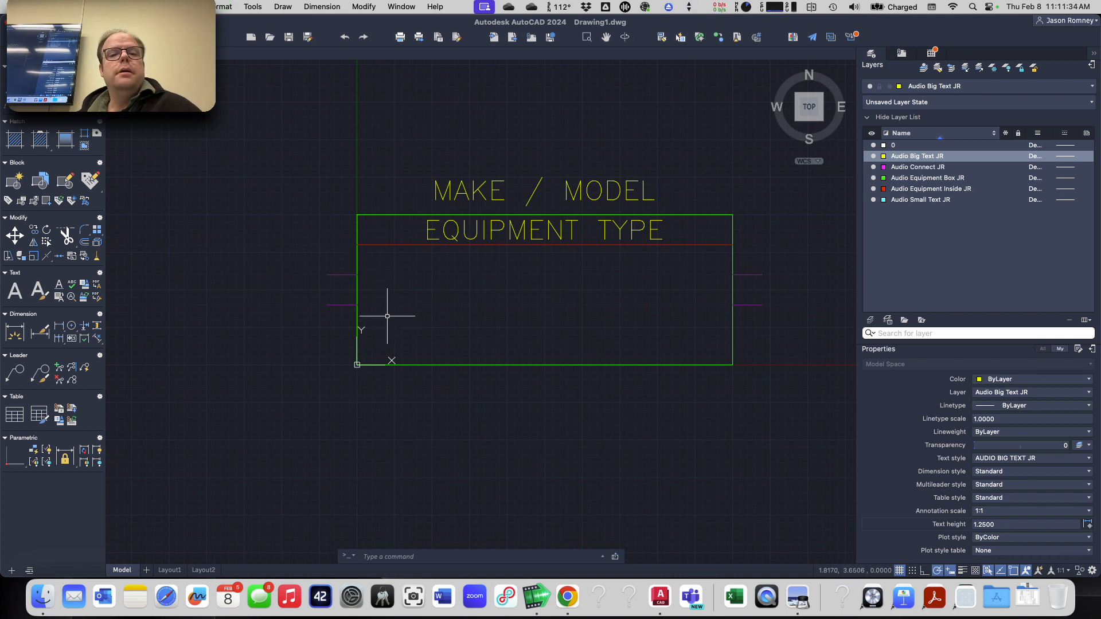
{"action": "left_click", "coordinate": [224, 7]}
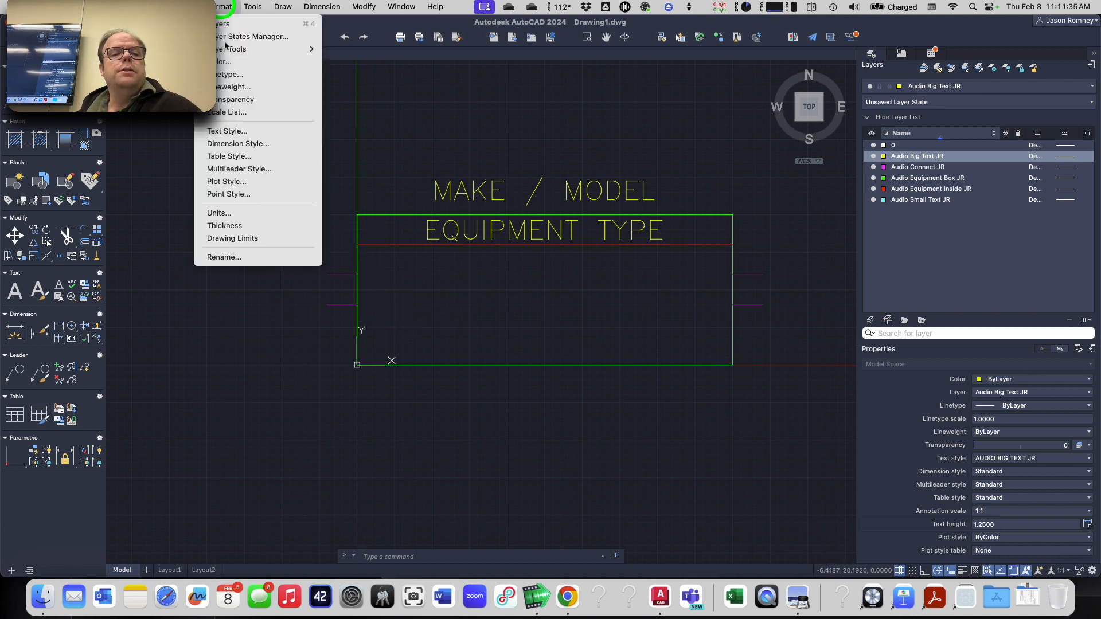
{"action": "left_click", "coordinate": [242, 134]}
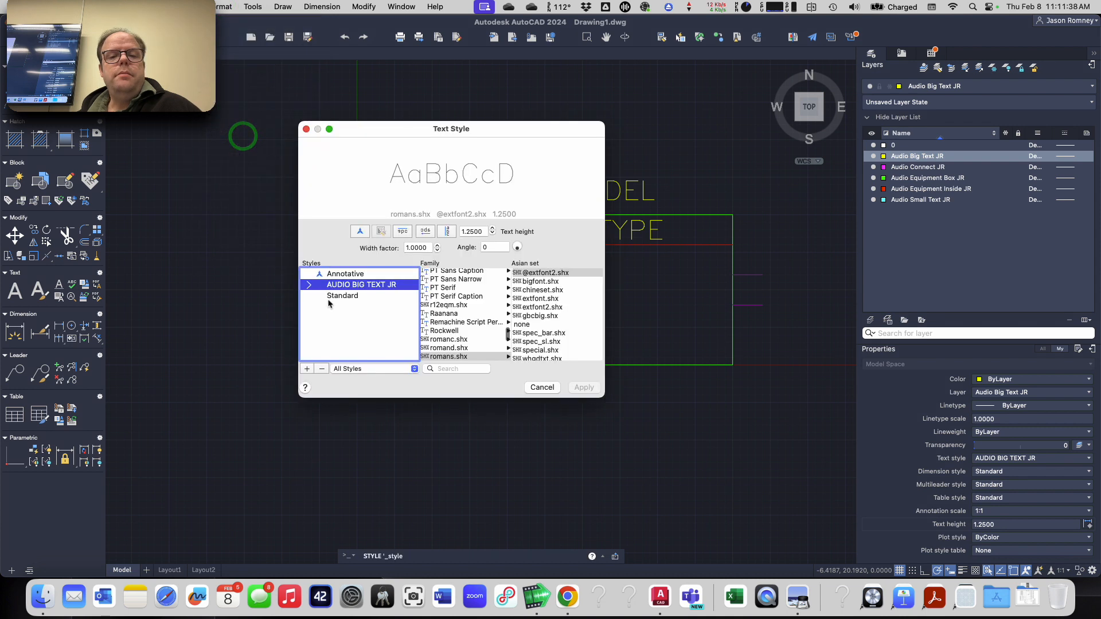
{"action": "left_click", "coordinate": [306, 369]}
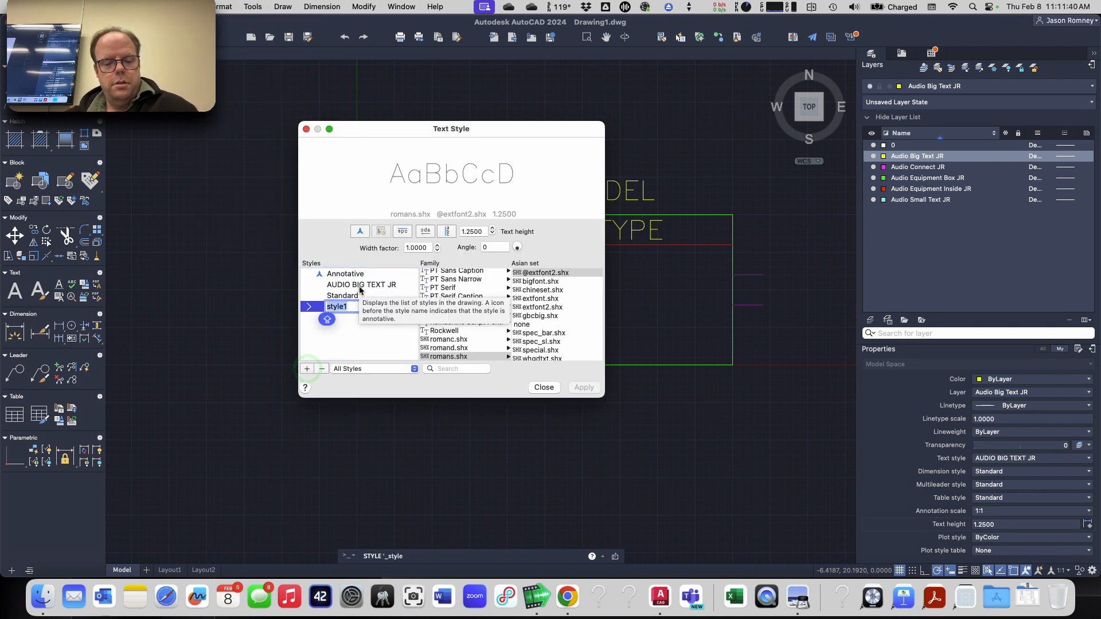
{"action": "type", "text": "AUDIO BI"}
{"action": "key", "text": "BackSpace"}
{"action": "key", "text": "BackSpace"}
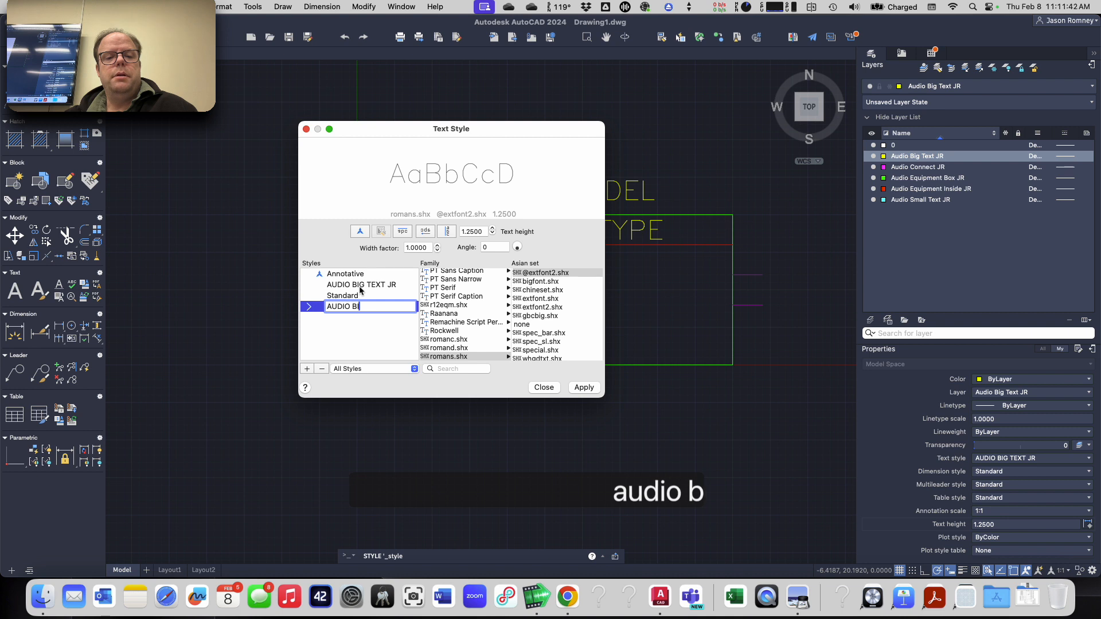
{"action": "type", "text": "SMALL TEXT JR"}
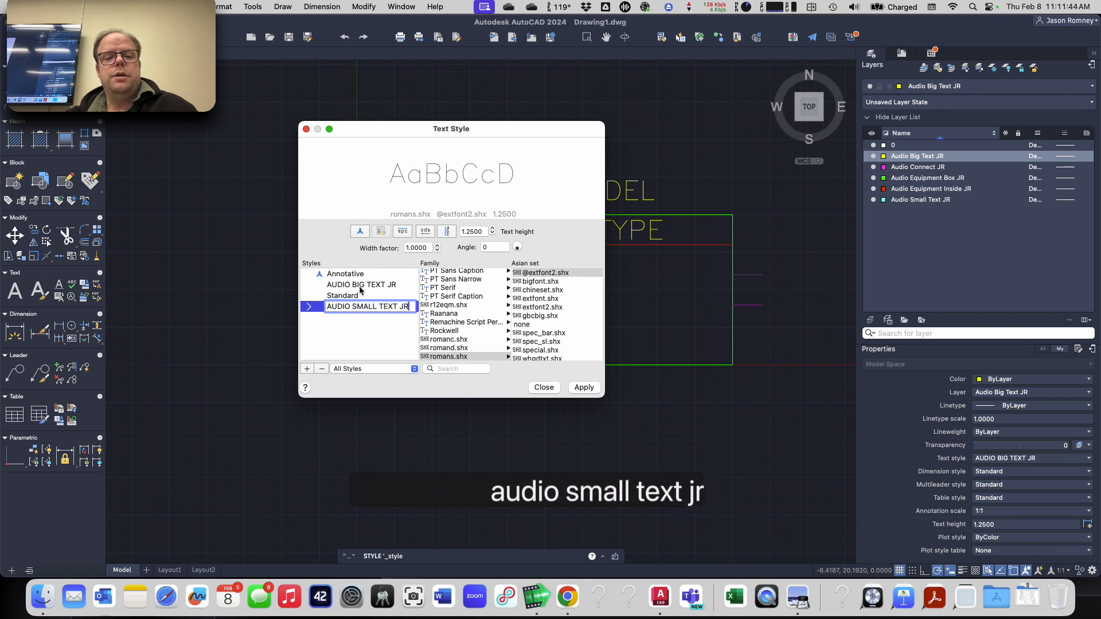
{"action": "key", "text": "Return"}
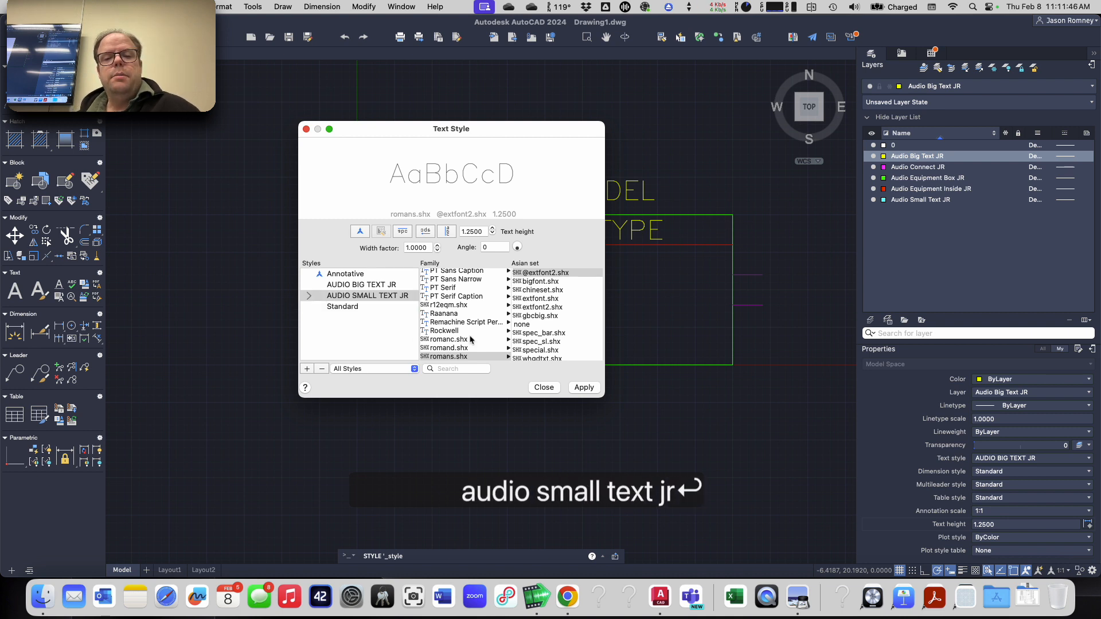
- Set the AUDIO SMALL TEXT JR style's text height to 0.75 and apply the change
{"action": "left_click_drag", "start_coordinate": [485, 233], "coordinate": [467, 229]}
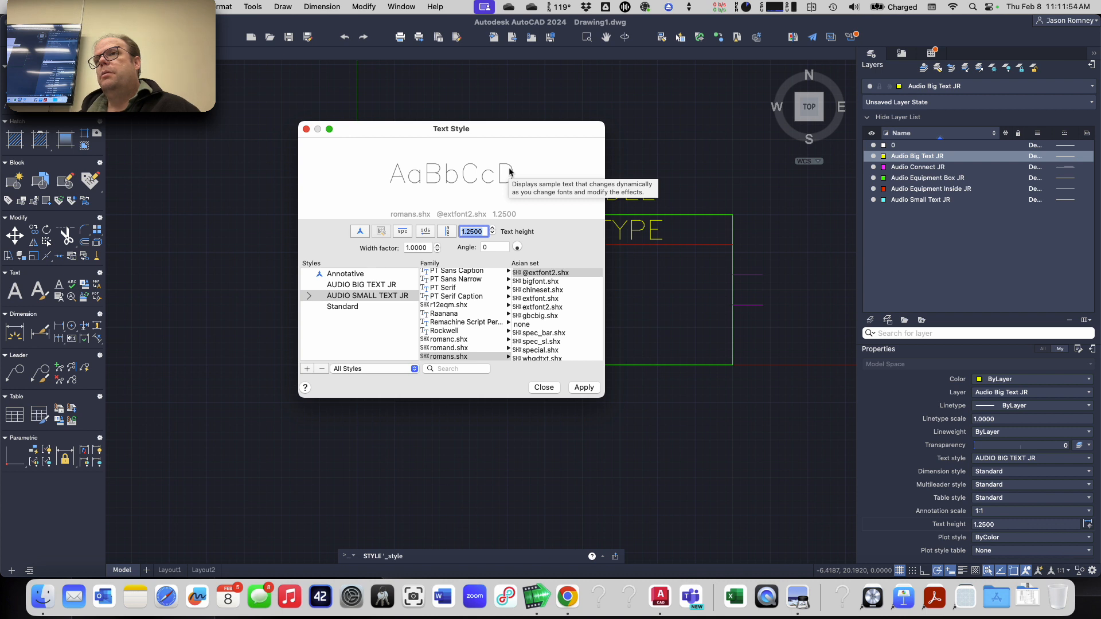
{"action": "type", "text": "0.75"}
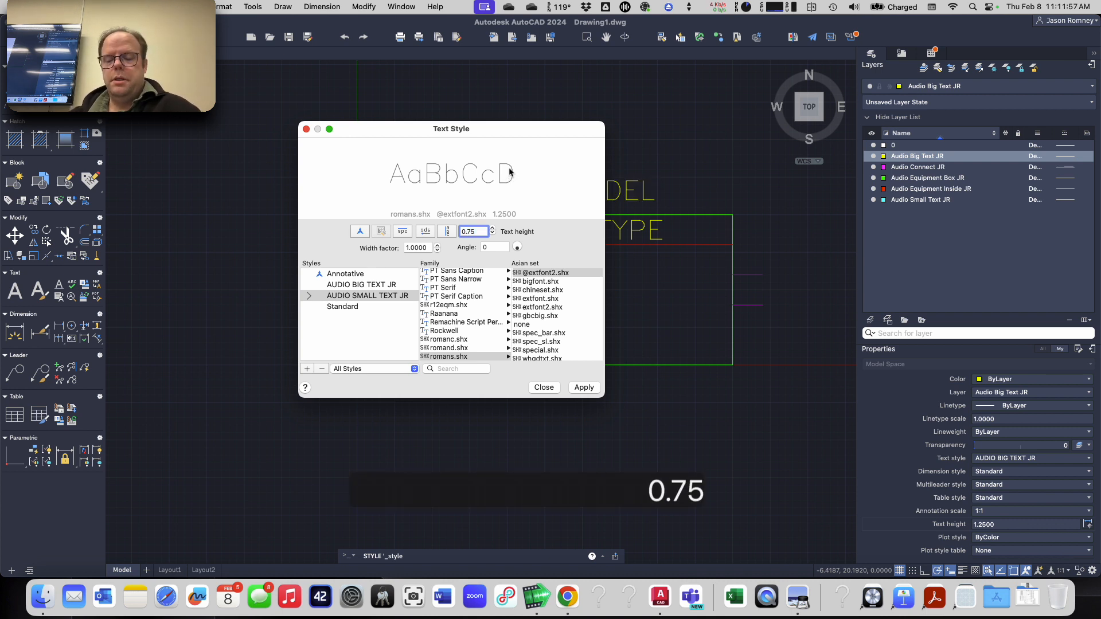
{"action": "key", "text": "Return"}
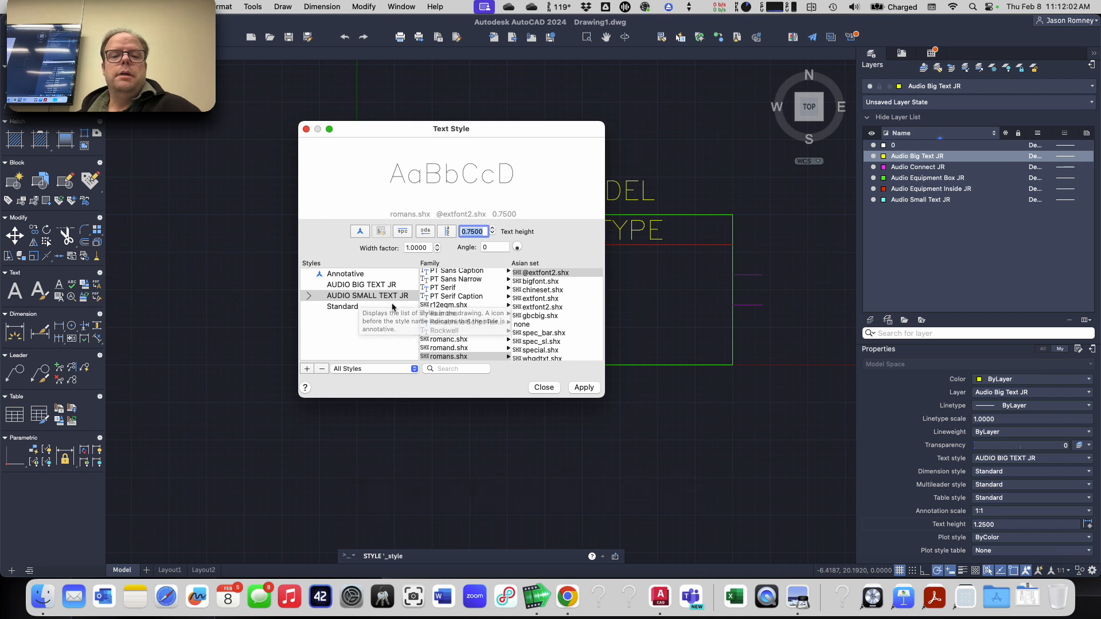
{"action": "left_click", "coordinate": [578, 388]}
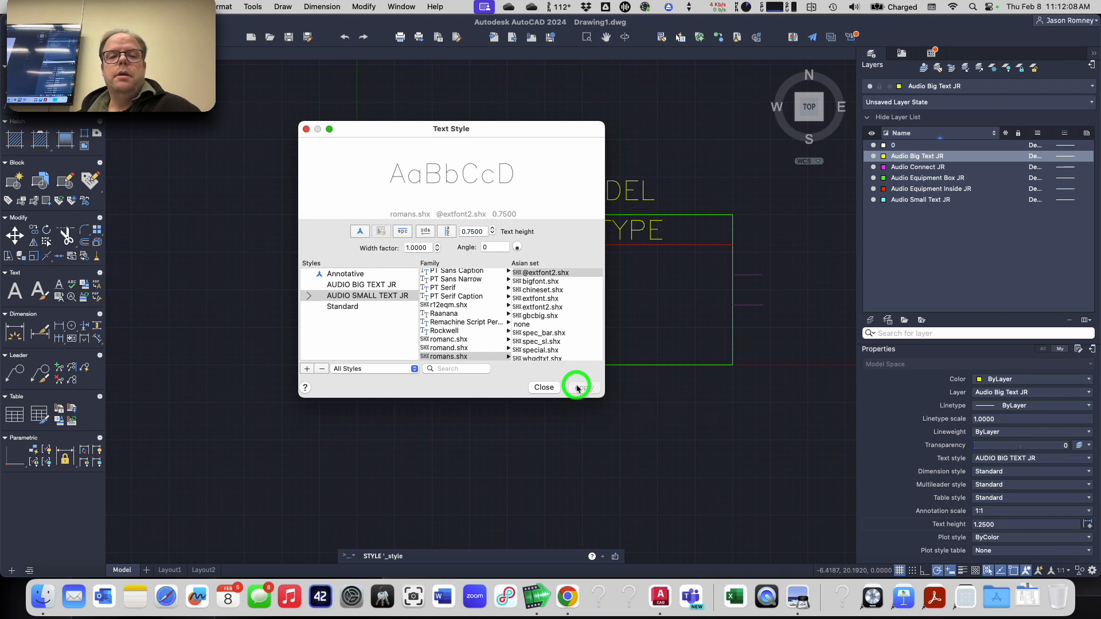
{"action": "left_click", "coordinate": [543, 387]}
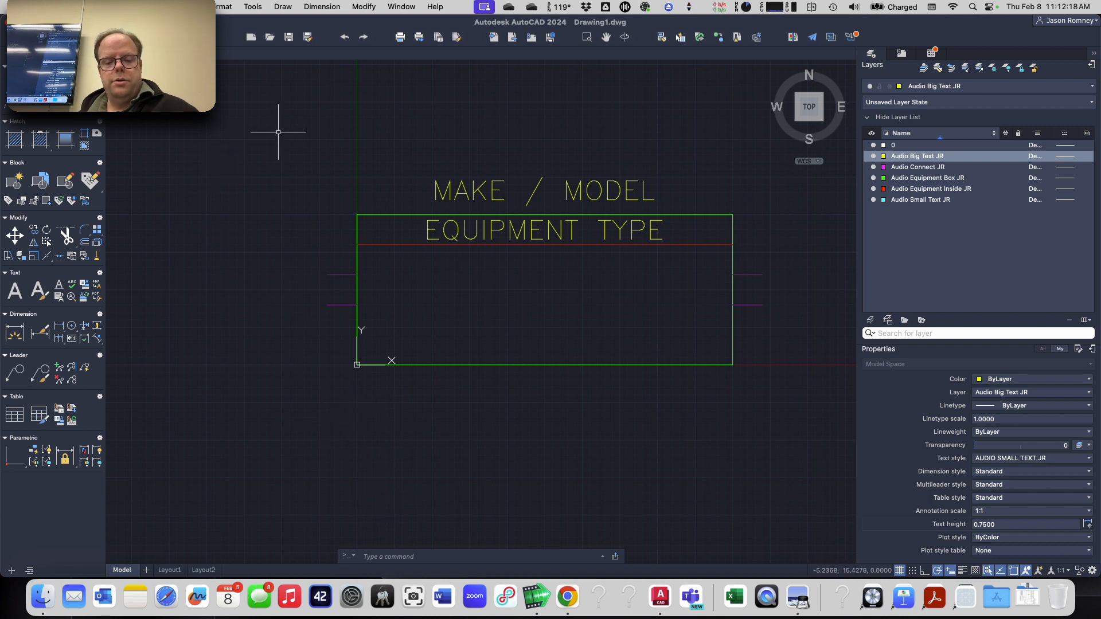
- Place single-line text reading INPUT at the default 0 rotation in the empty area above and left of the equipment box
{"action": "type", "text": "text"}
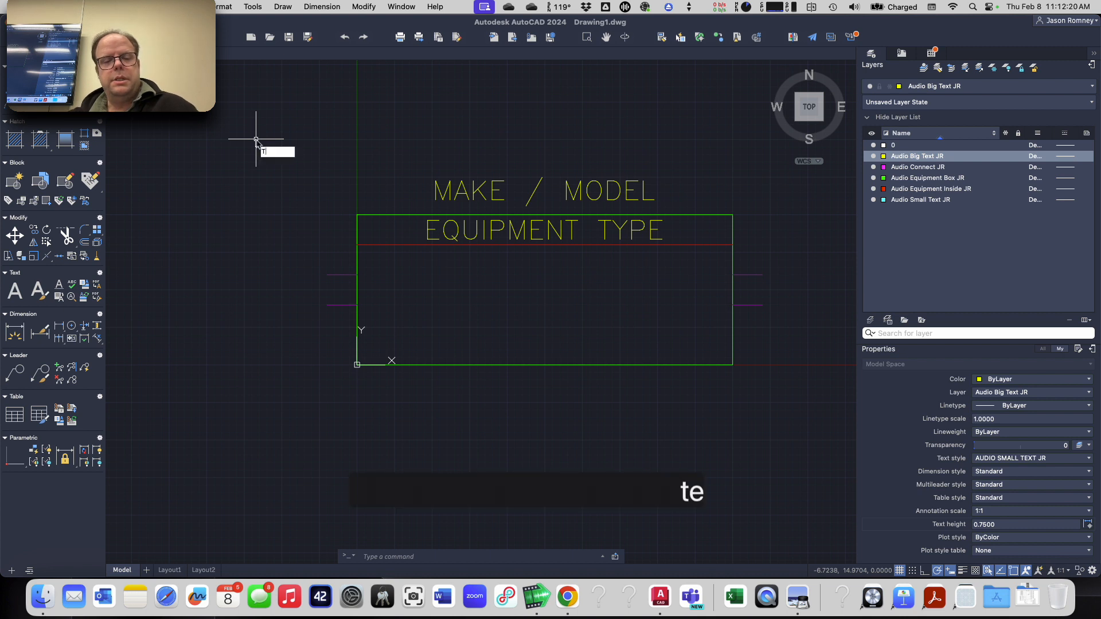
{"action": "key", "text": "Return"}
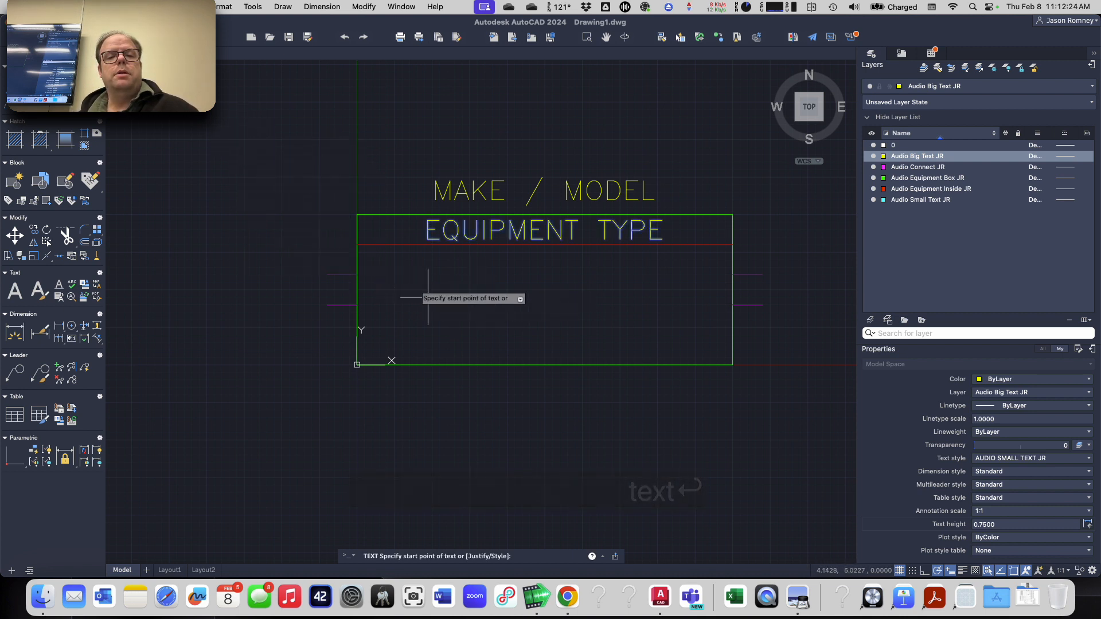
{"action": "left_click", "coordinate": [223, 143]}
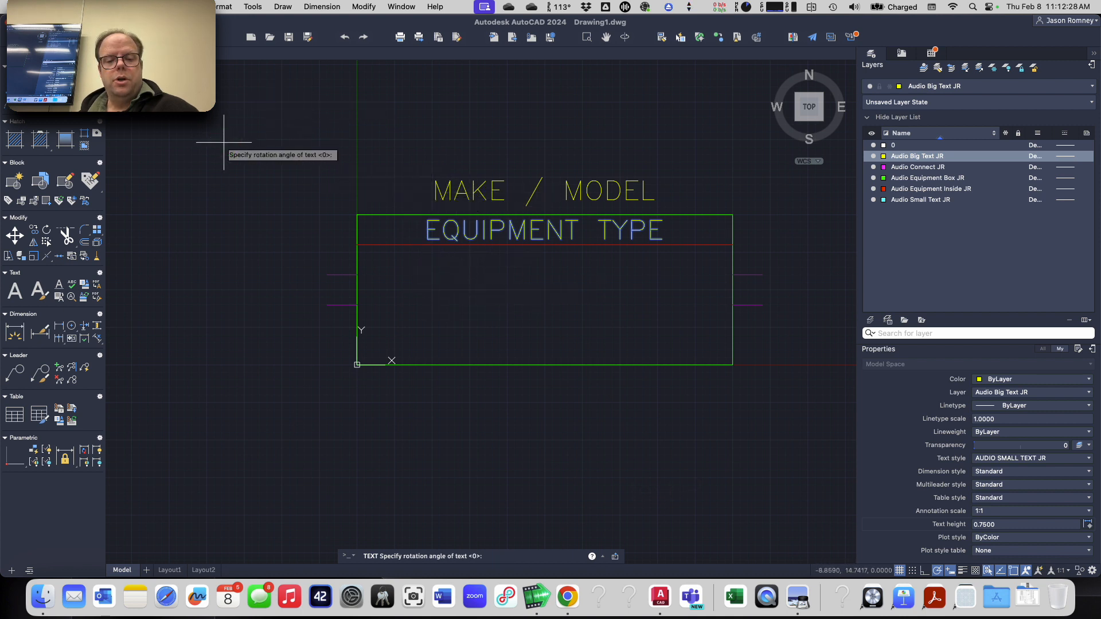
{"action": "key", "text": "Return"}
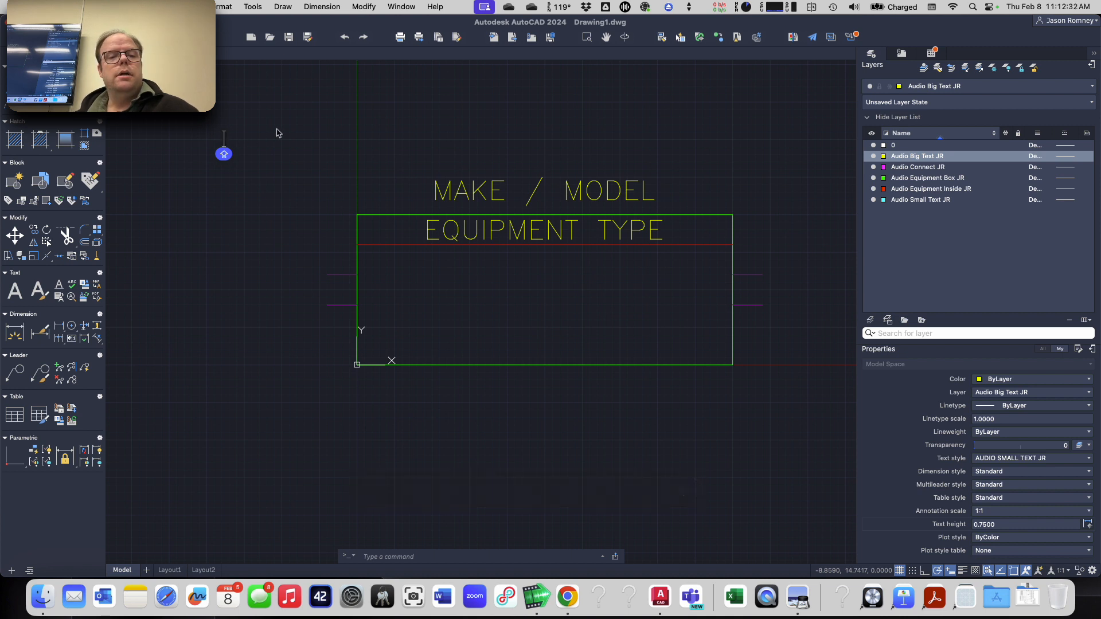
{"action": "type", "text": "input"}
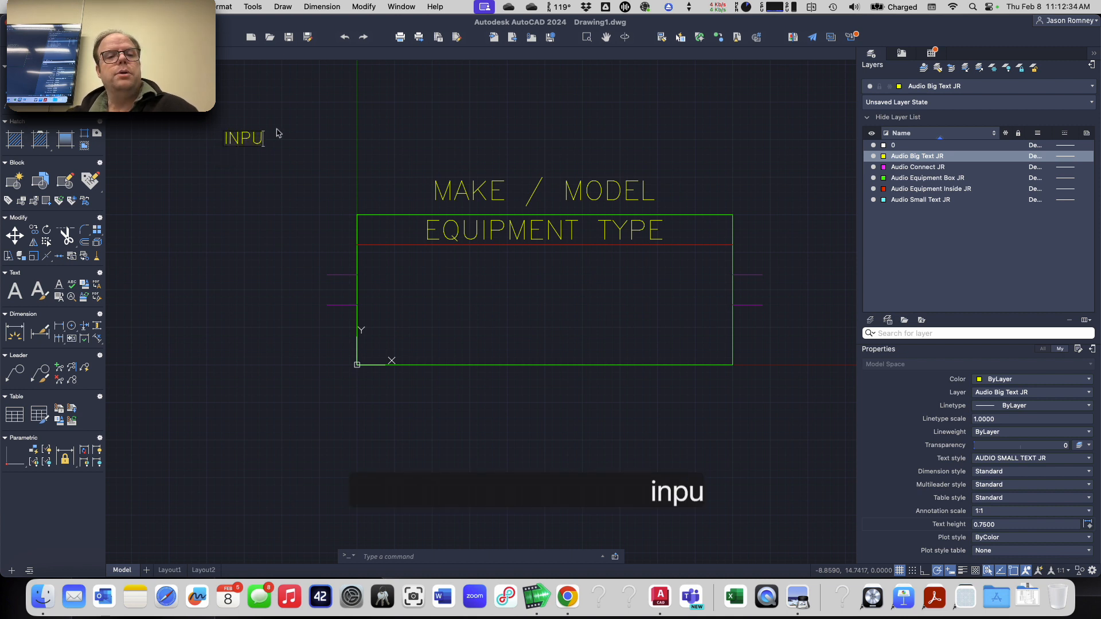
{"action": "key", "text": "Return"}
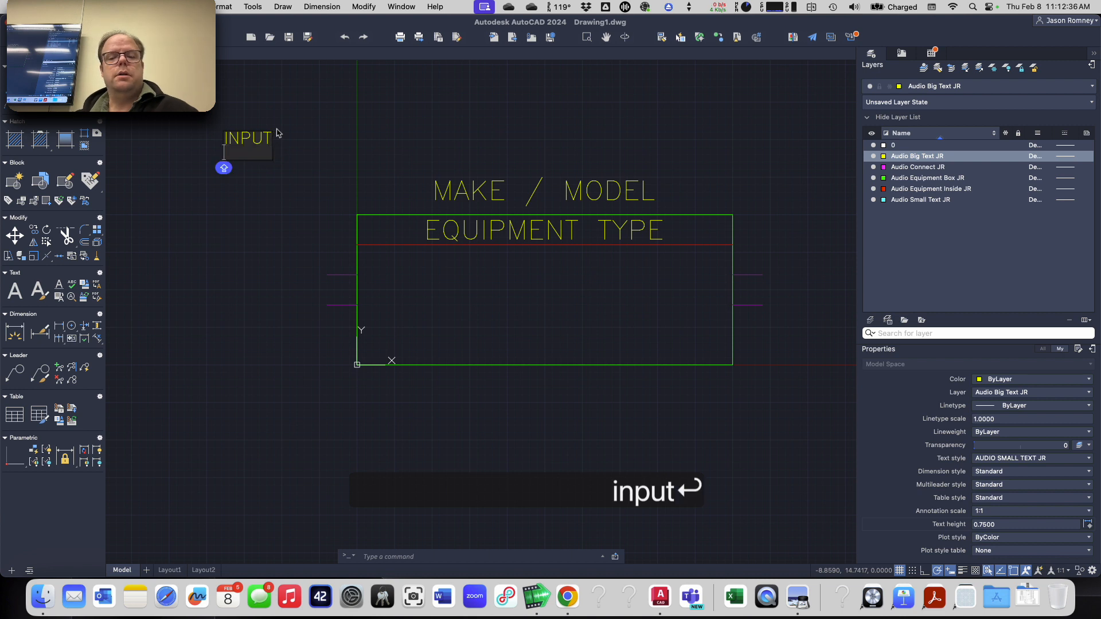
{"action": "key", "text": "Return"}
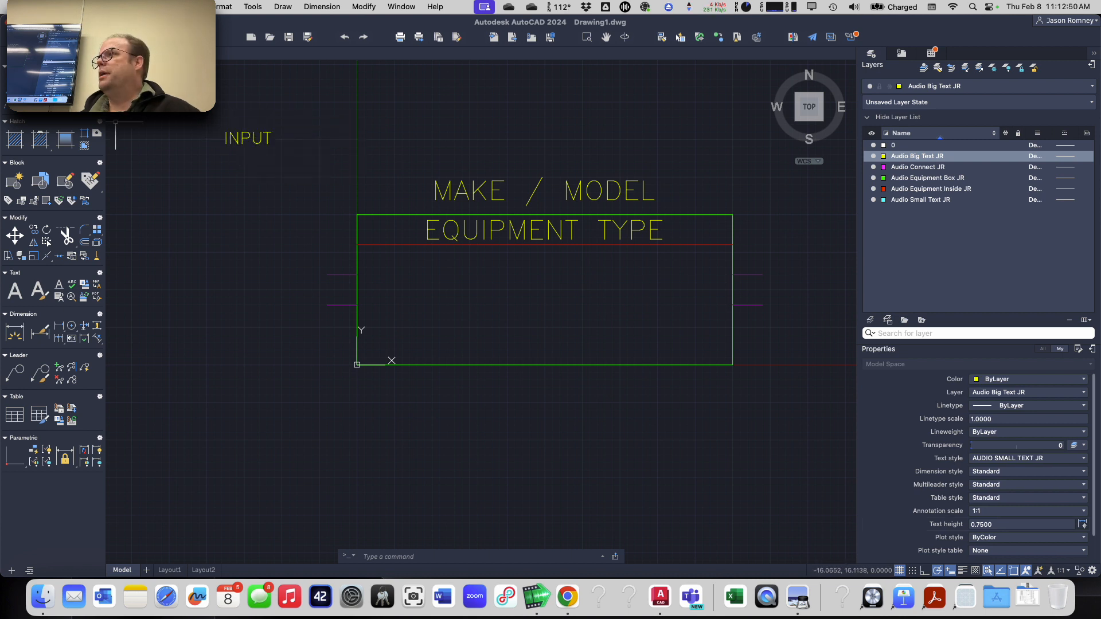
- Put the INPUT text on the Audio Small Text JR layer and make that layer current
{"action": "left_click", "coordinate": [241, 137]}
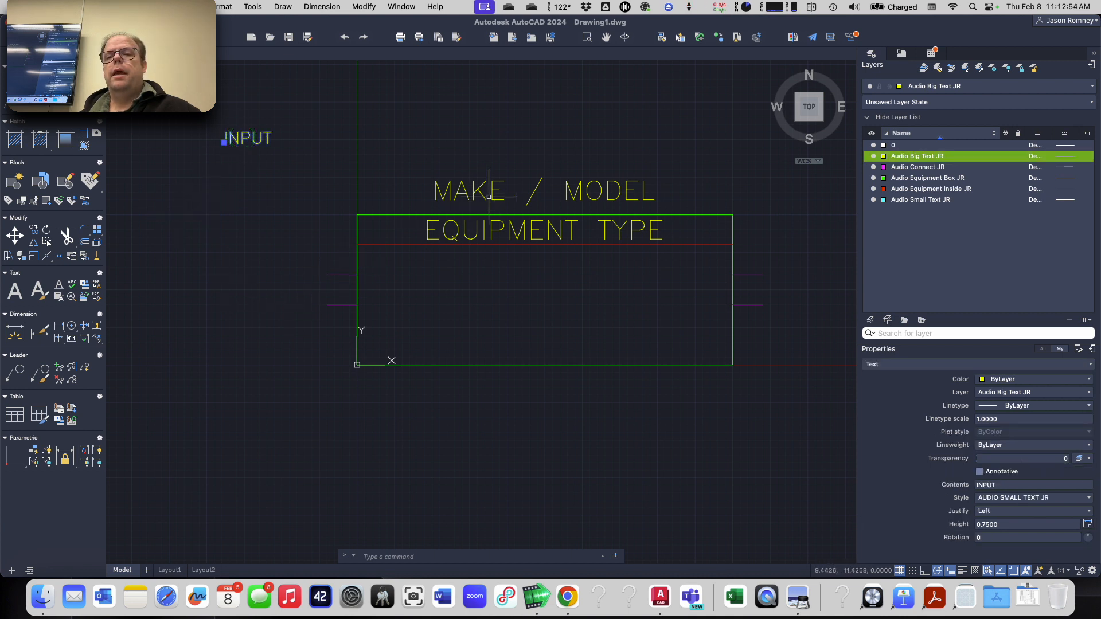
{"action": "left_click", "coordinate": [942, 88]}
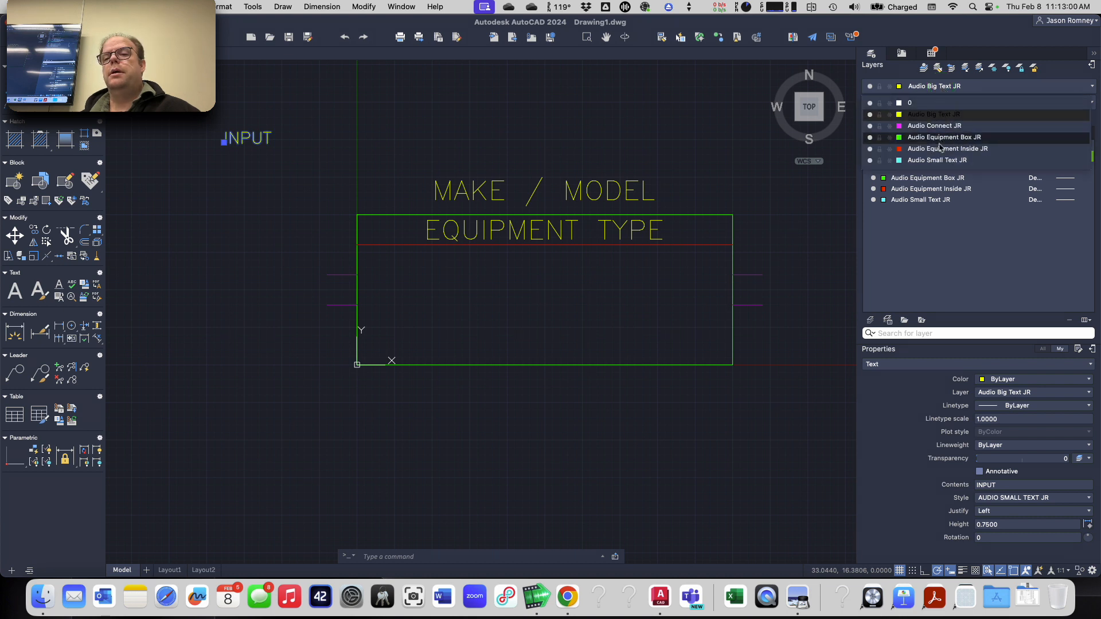
{"action": "left_click", "coordinate": [938, 160]}
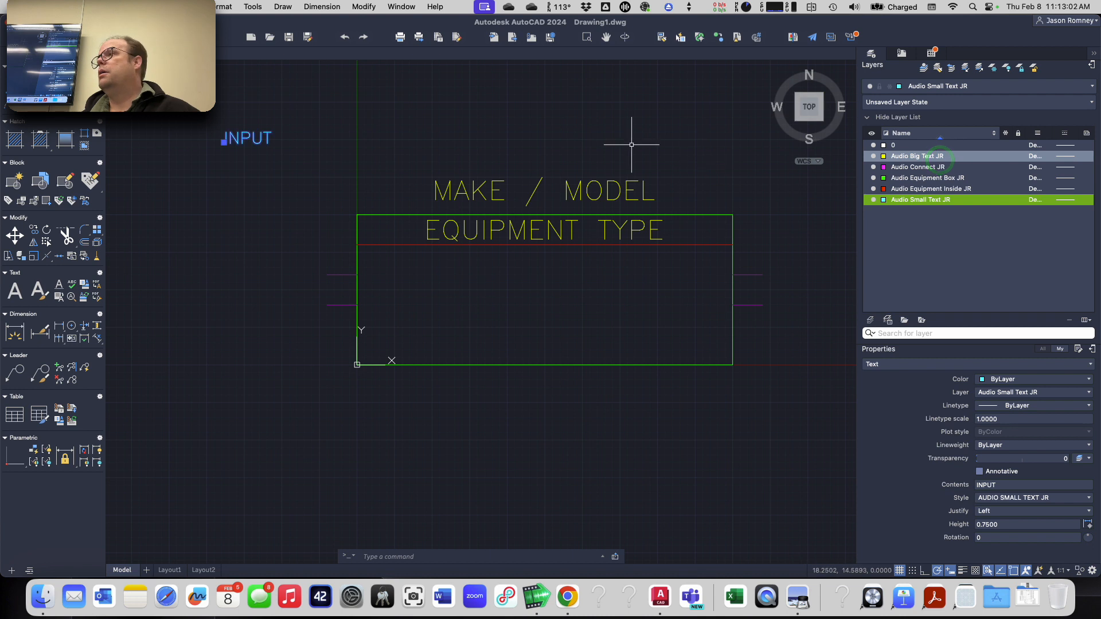
{"action": "type", "text": "``"}
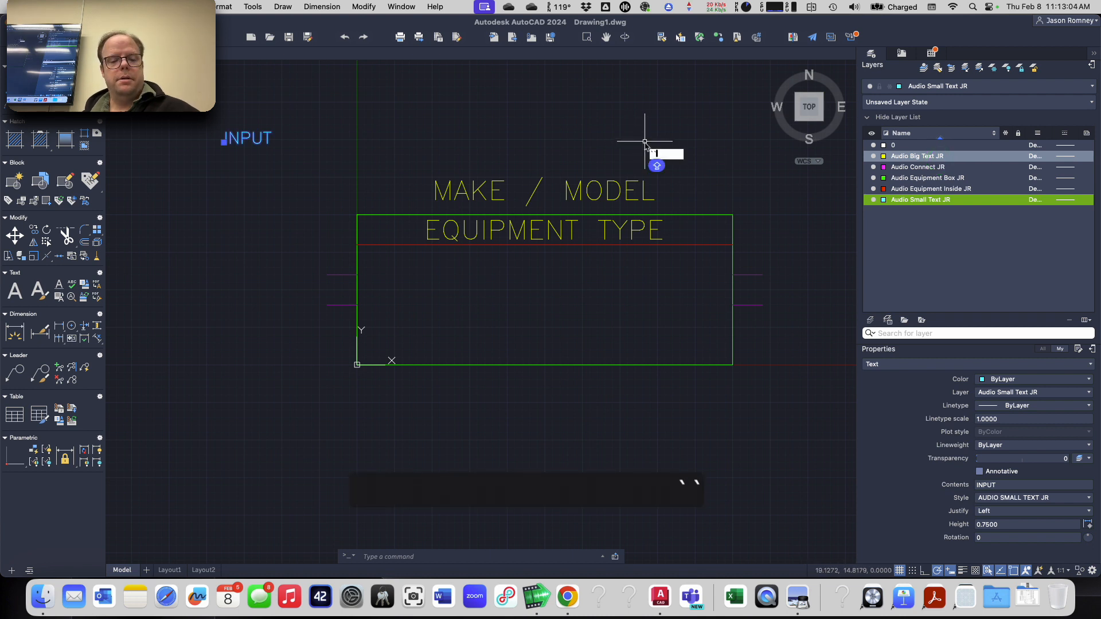
{"action": "key", "text": "Escape"}
{"action": "key", "text": "Escape"}
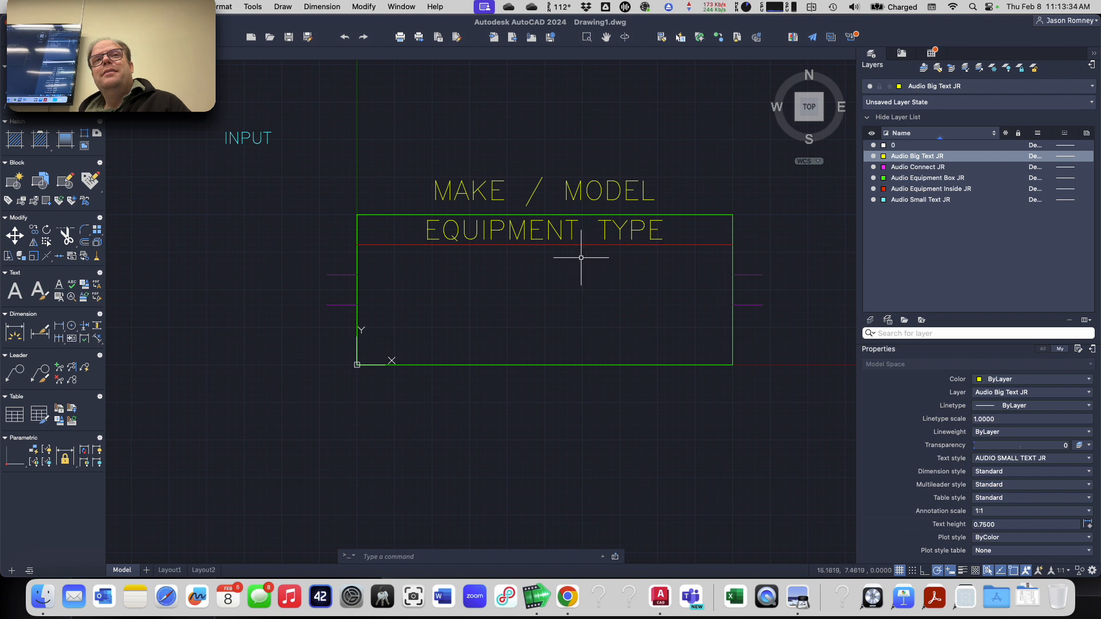
{"action": "left_click", "coordinate": [944, 90]}
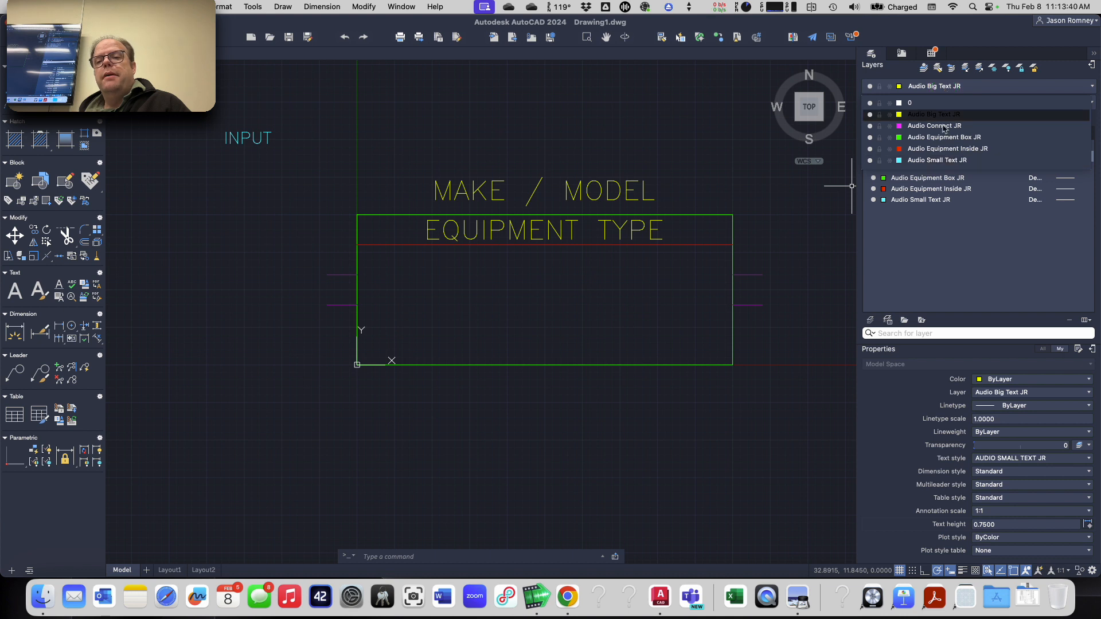
{"action": "left_click", "coordinate": [938, 162]}
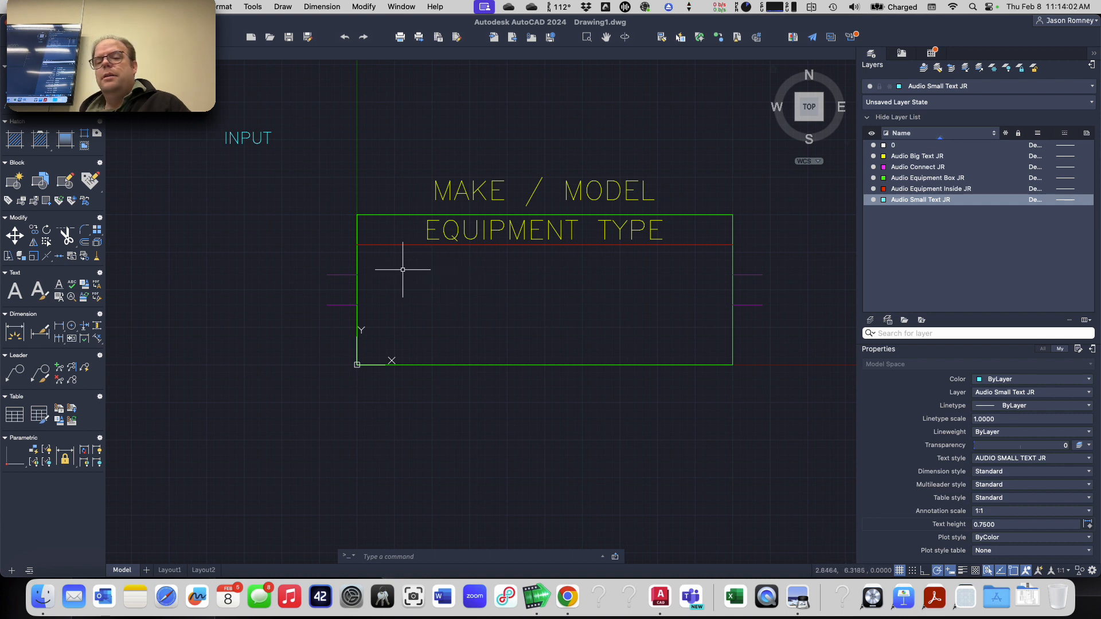
- Set the INPUT text's justification to Top left
{"action": "left_click", "coordinate": [243, 136]}
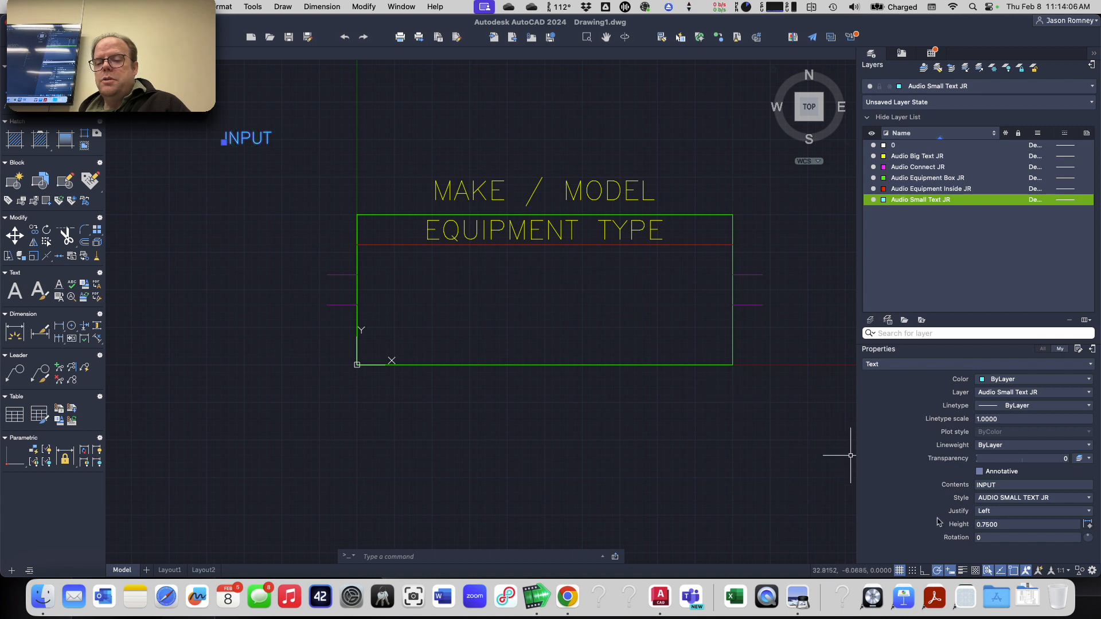
{"action": "left_click", "coordinate": [996, 513]}
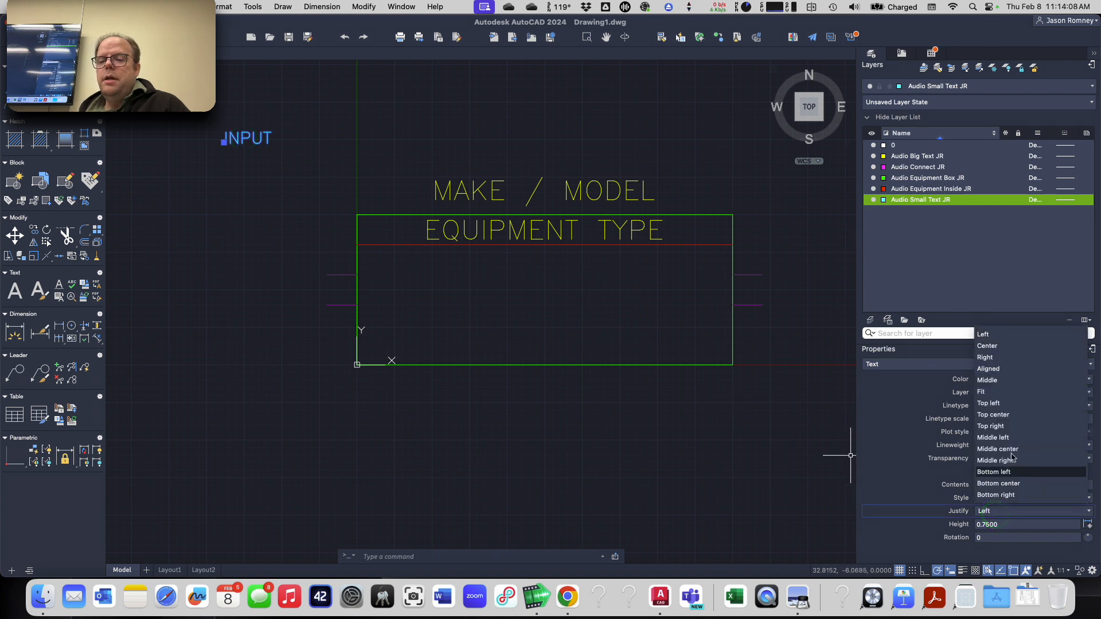
{"action": "left_click", "coordinate": [1013, 404]}
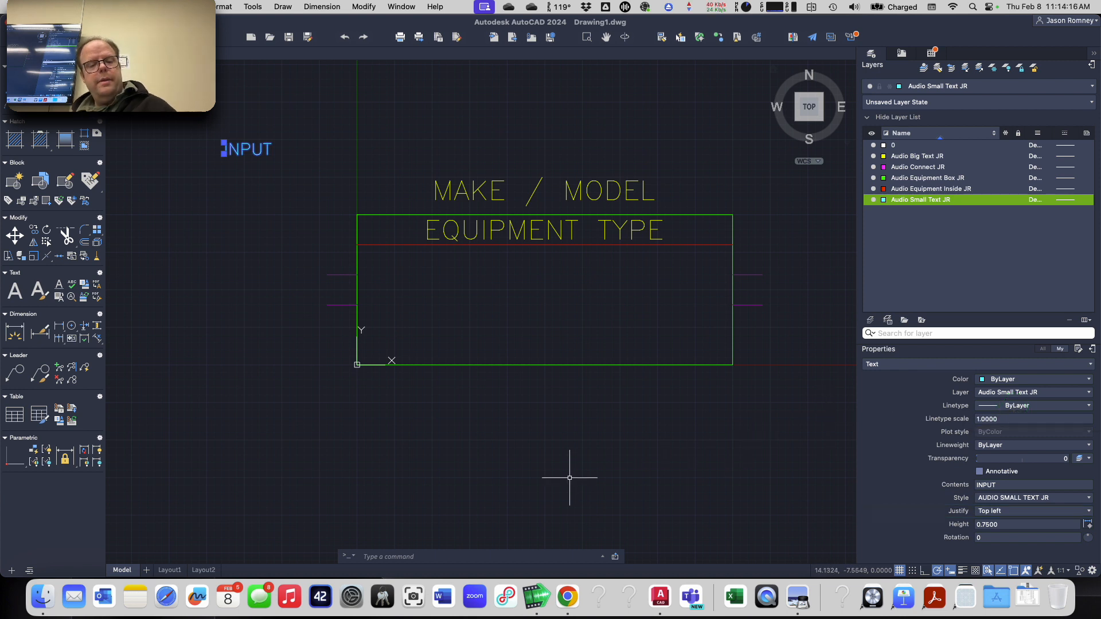
{"action": "key", "text": "Escape"}
{"action": "key", "text": "Escape"}
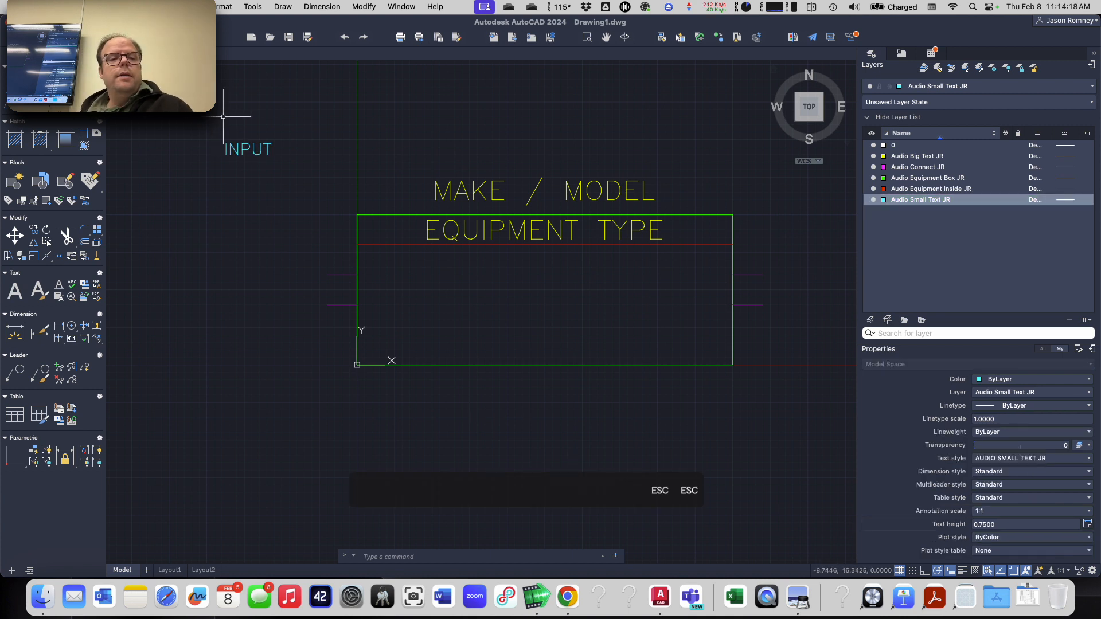
{"action": "left_click", "coordinate": [247, 150]}
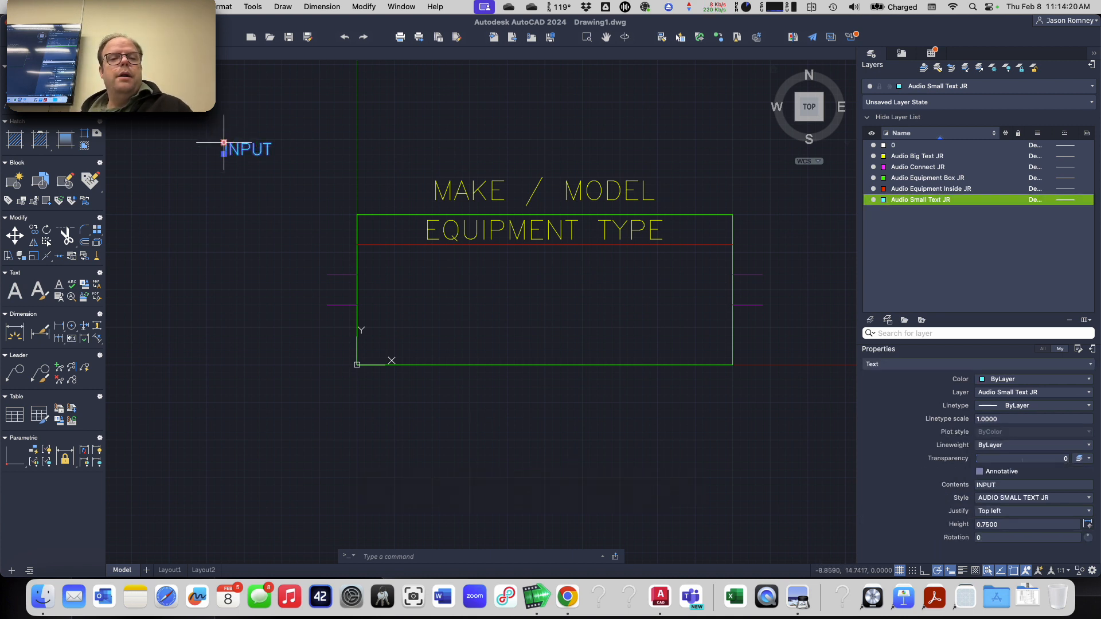
{"action": "key", "text": "Escape"}
{"action": "key", "text": "Escape"}
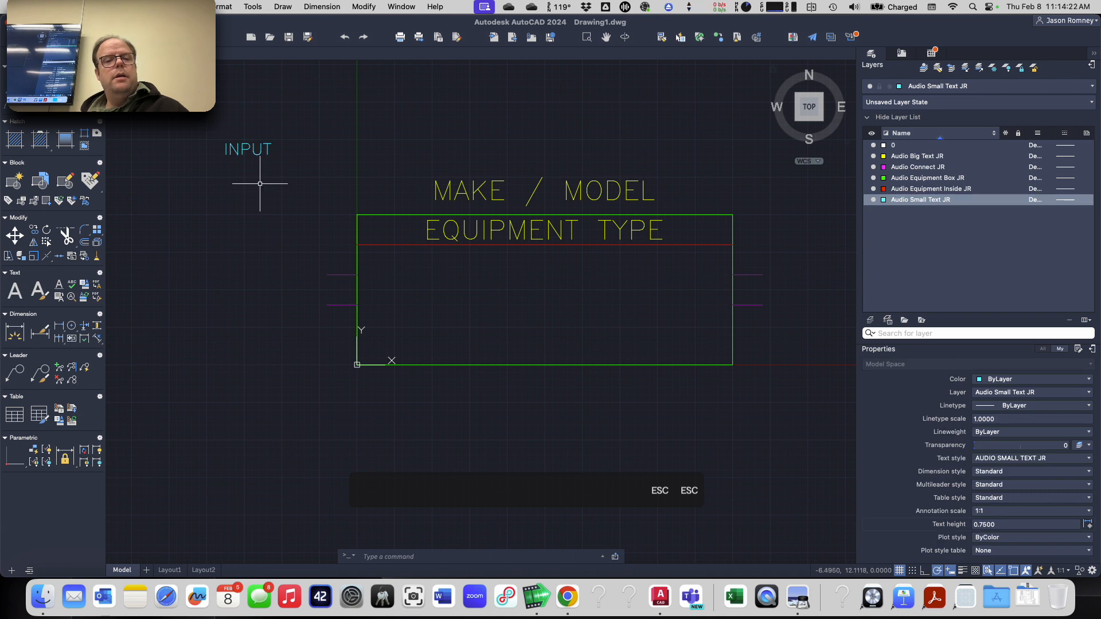
- Move the INPUT text by its top-left insertion point to the left end of the red line inside the equipment box
{"action": "type", "text": "m"}
{"action": "key", "text": "Return"}
{"action": "left_click", "coordinate": [247, 152]}
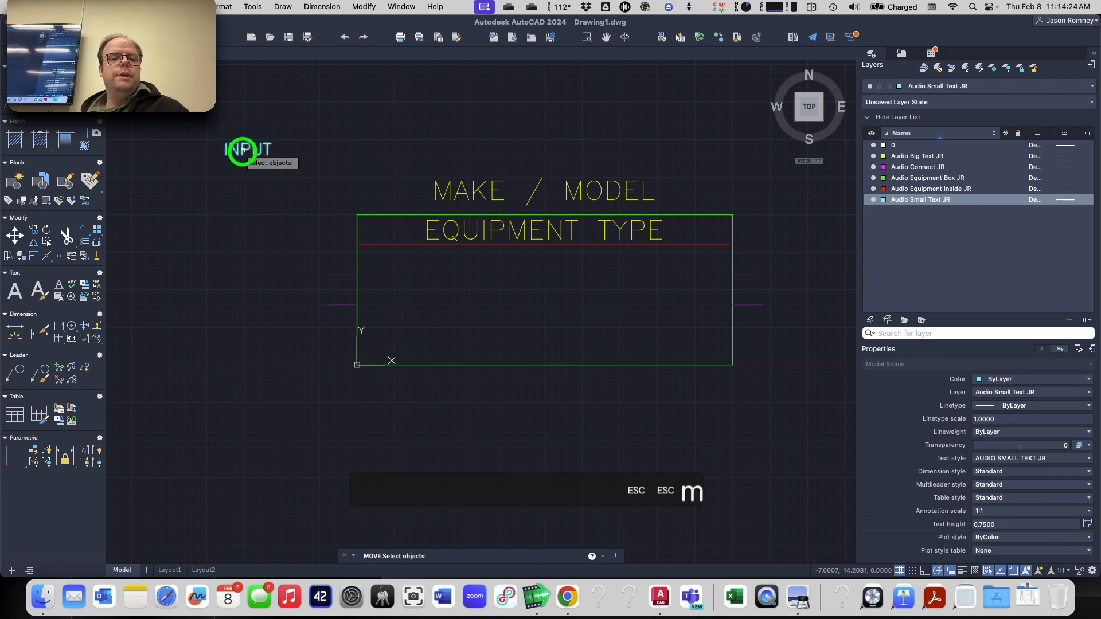
{"action": "key", "text": "Return"}
{"action": "left_click", "coordinate": [224, 142]}
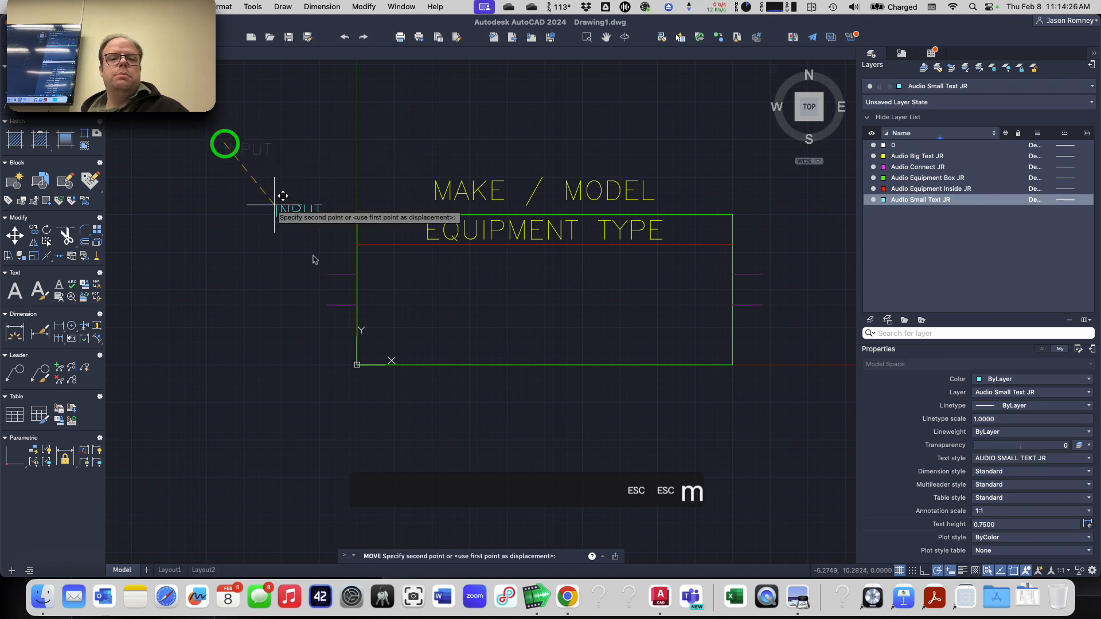
{"action": "left_click", "coordinate": [359, 244]}
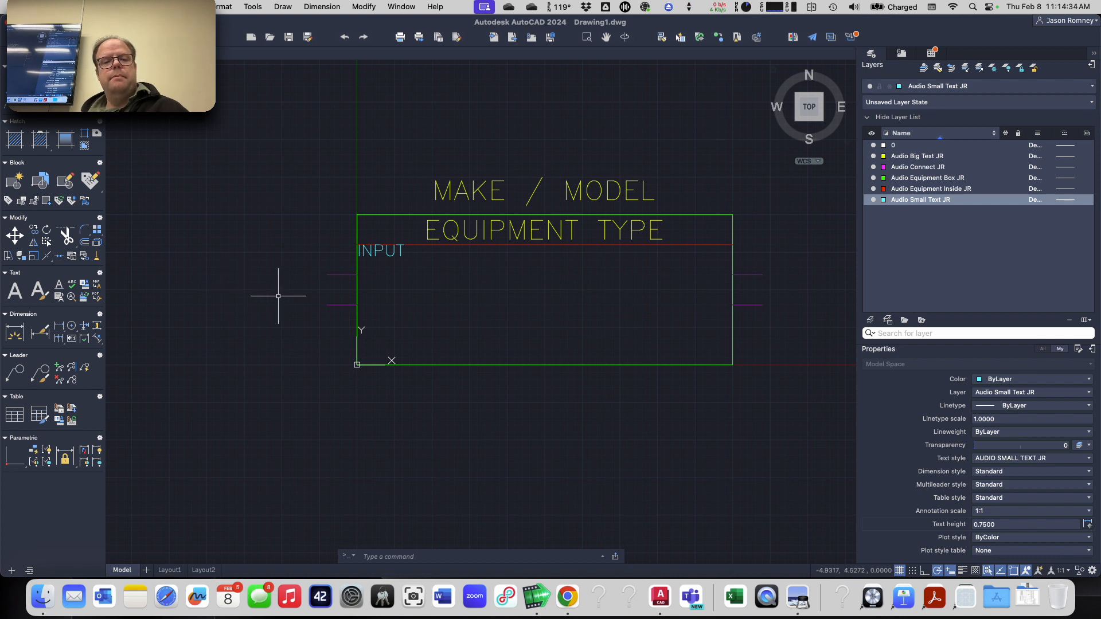
{"action": "type", "text": "m"}
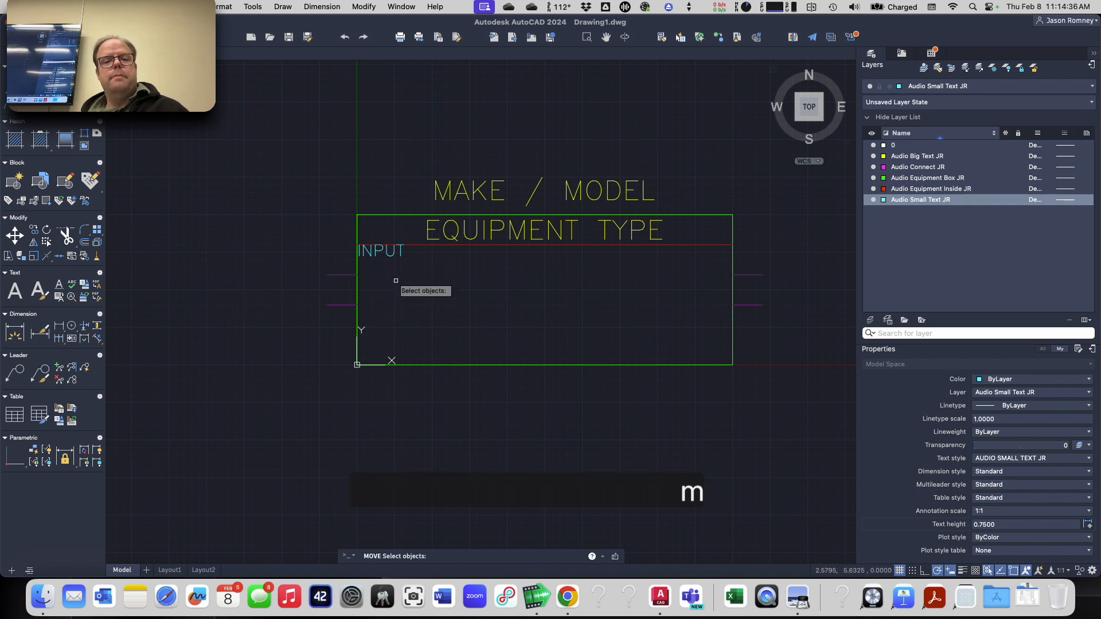
{"action": "key", "text": "Escape"}
{"action": "key", "text": "Escape"}
- Undo the INPUT text's move into the equipment box
{"action": "left_click", "coordinate": [394, 254]}
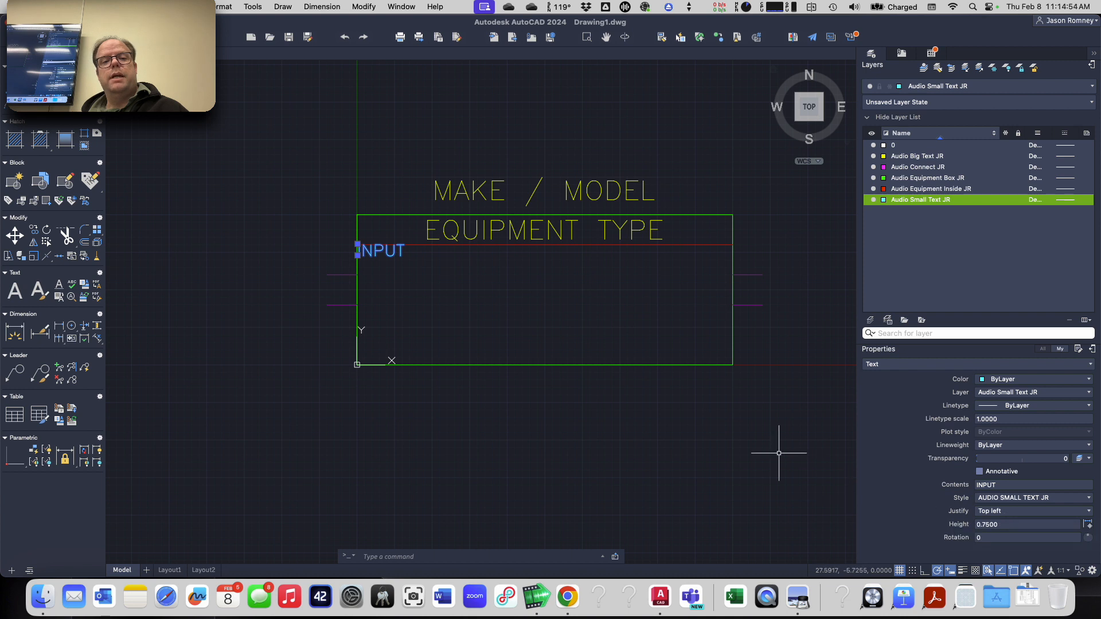
{"action": "key", "text": "Escape"}
{"action": "left_click", "coordinate": [394, 253]}
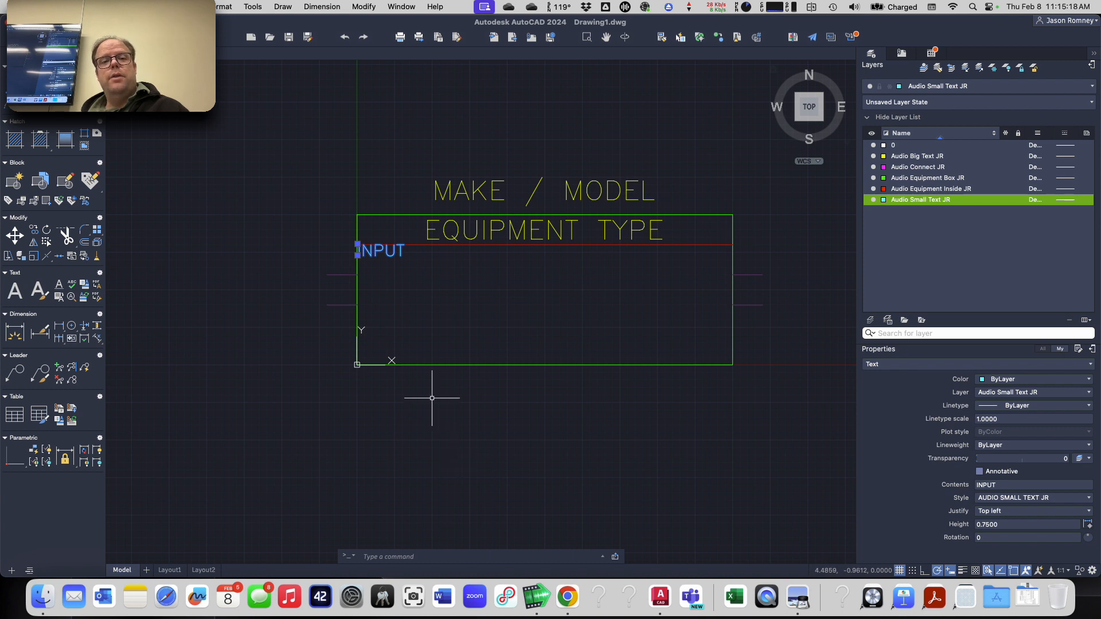
{"action": "key", "text": "super+z"}
{"action": "key", "text": "super+z"}
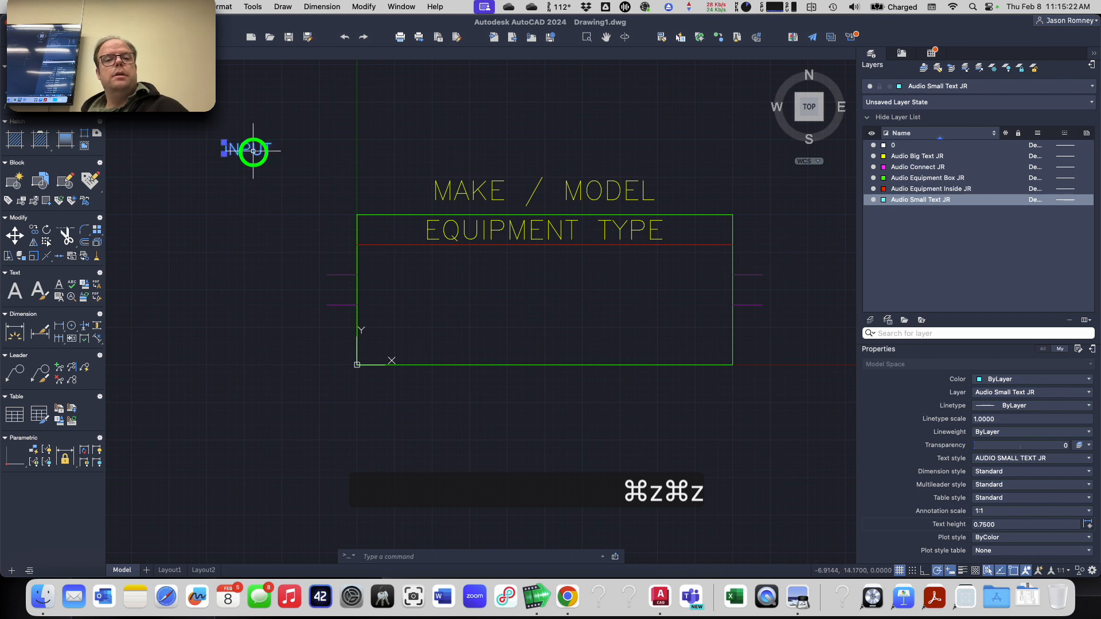
- Move the INPUT text so its top-left point meets the red line at the box's left edge, and inspect the fit closely
{"action": "left_click", "coordinate": [249, 150]}
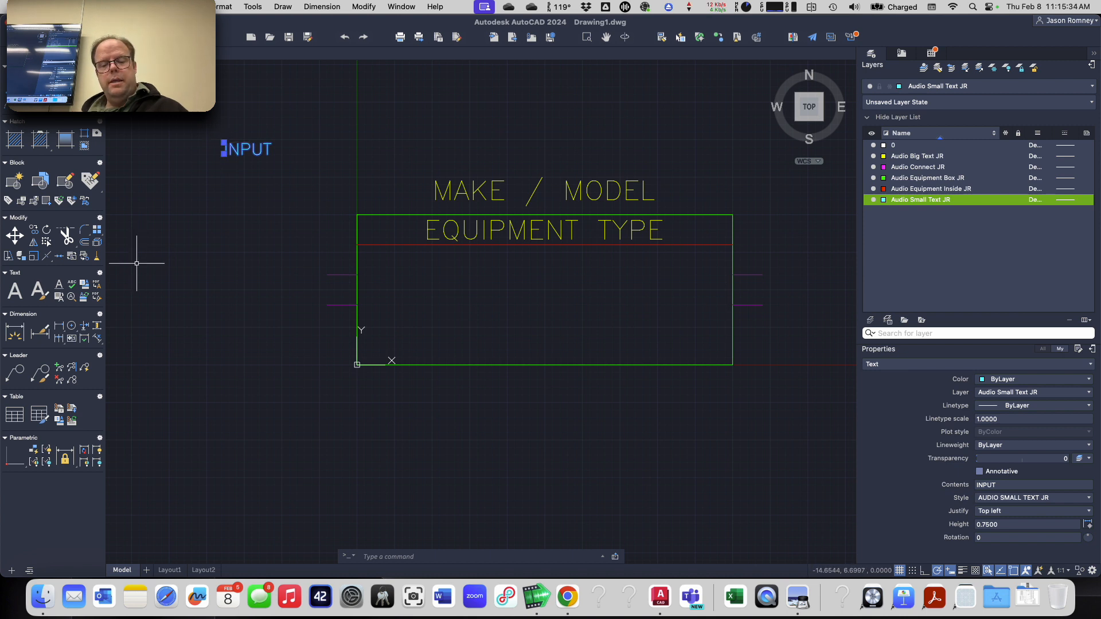
{"action": "type", "text": "m"}
{"action": "key", "text": "Return"}
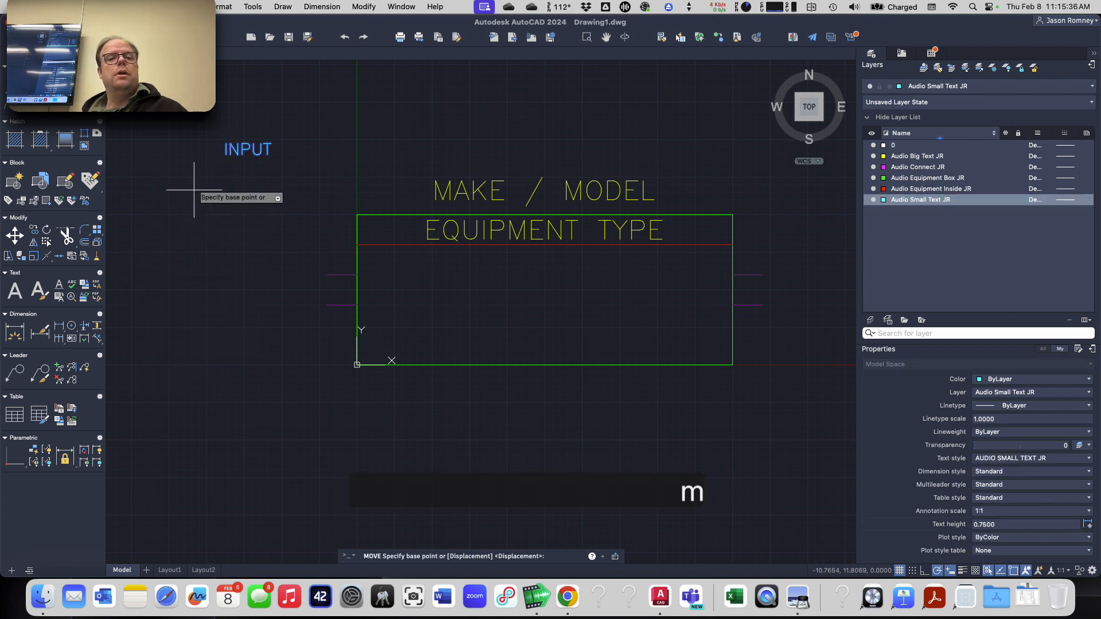
{"action": "left_click", "coordinate": [224, 142]}
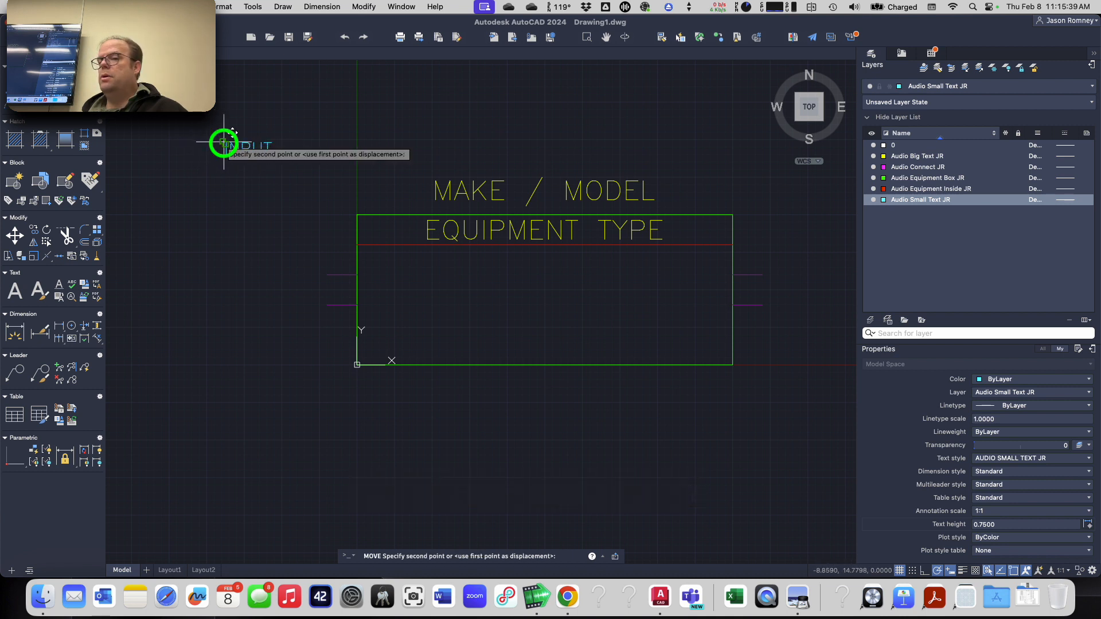
{"action": "left_click", "coordinate": [366, 235]}
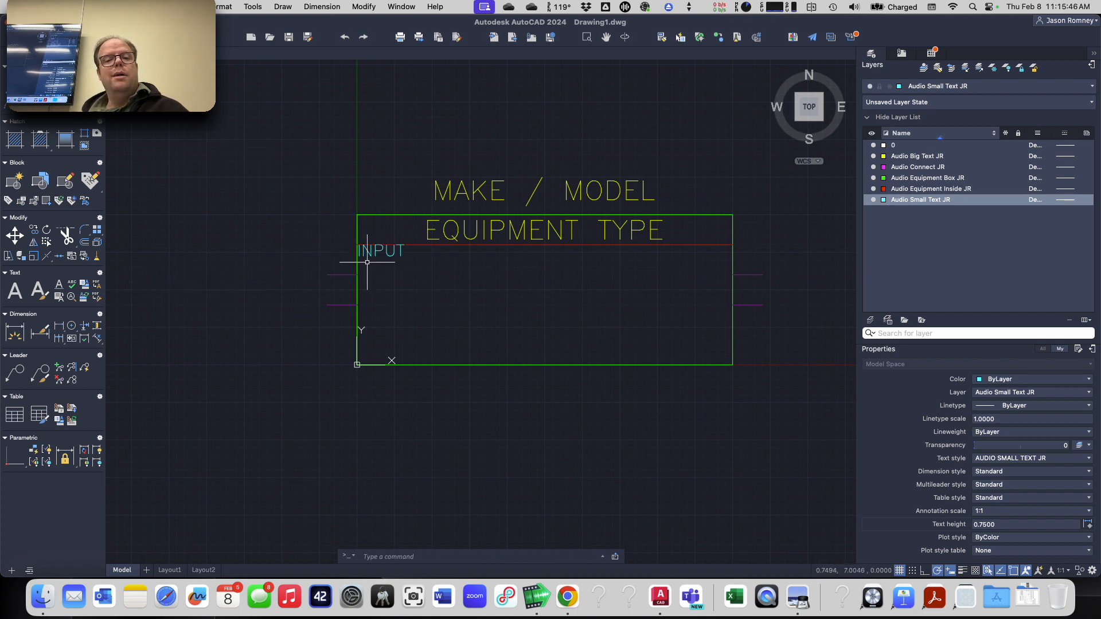
{"action": "scroll", "coordinate": [379, 240], "scroll_direction": "up", "scroll_amount": 5}
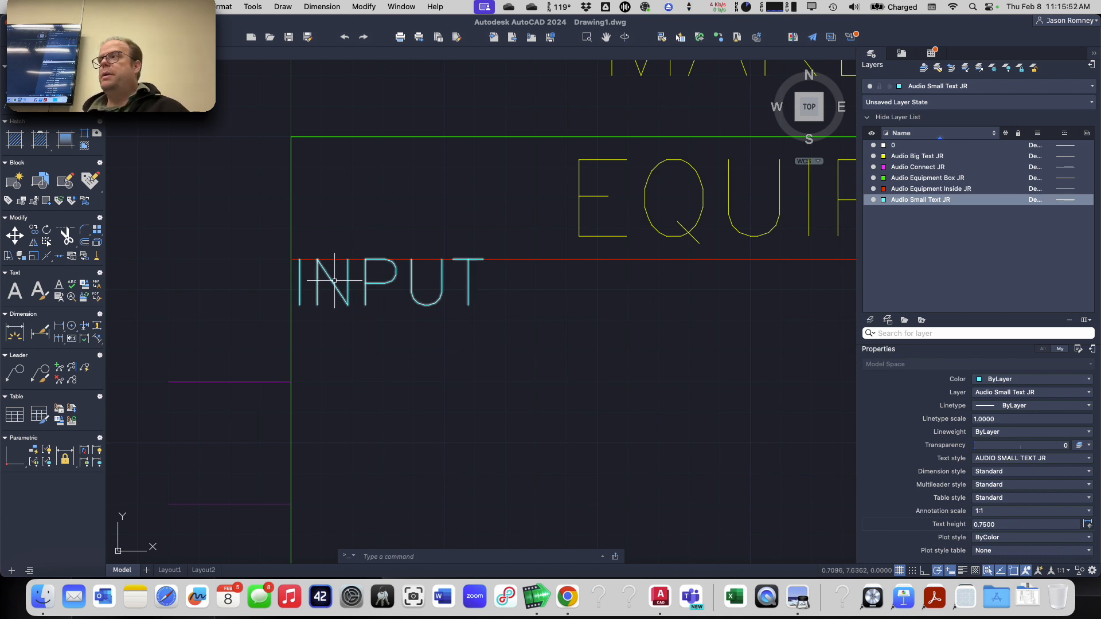
{"action": "mouse_move", "coordinate": [335, 283]}
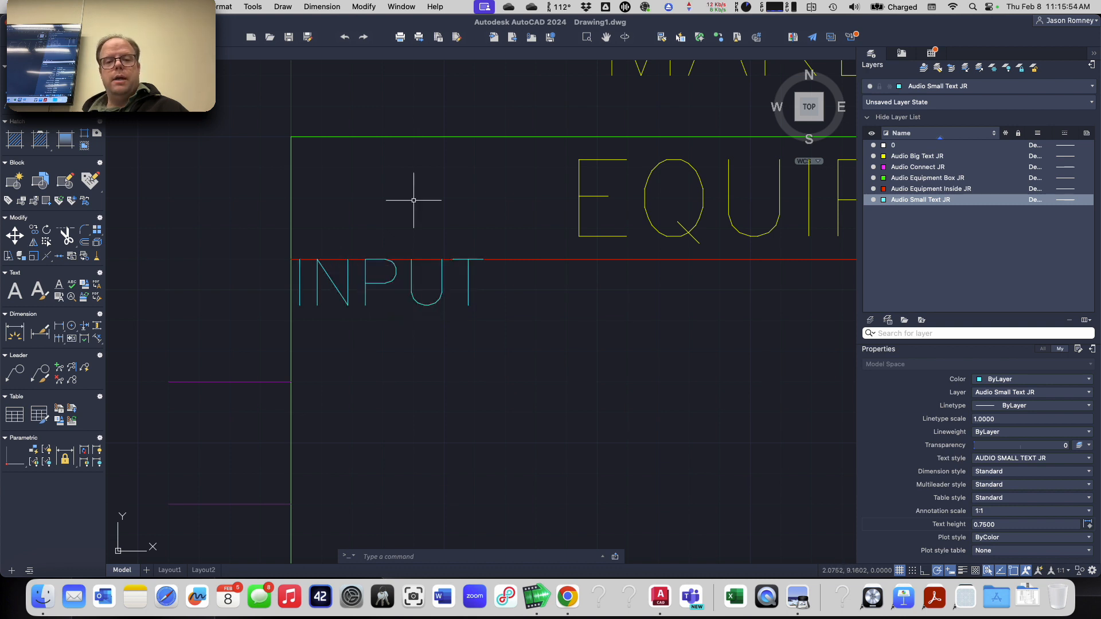
- Move the INPUT text out of the equipment box to the empty area on its left
{"action": "scroll", "coordinate": [381, 217], "scroll_direction": "down", "scroll_amount": 5}
{"action": "type", "text": "m"}
{"action": "key", "text": "space"}
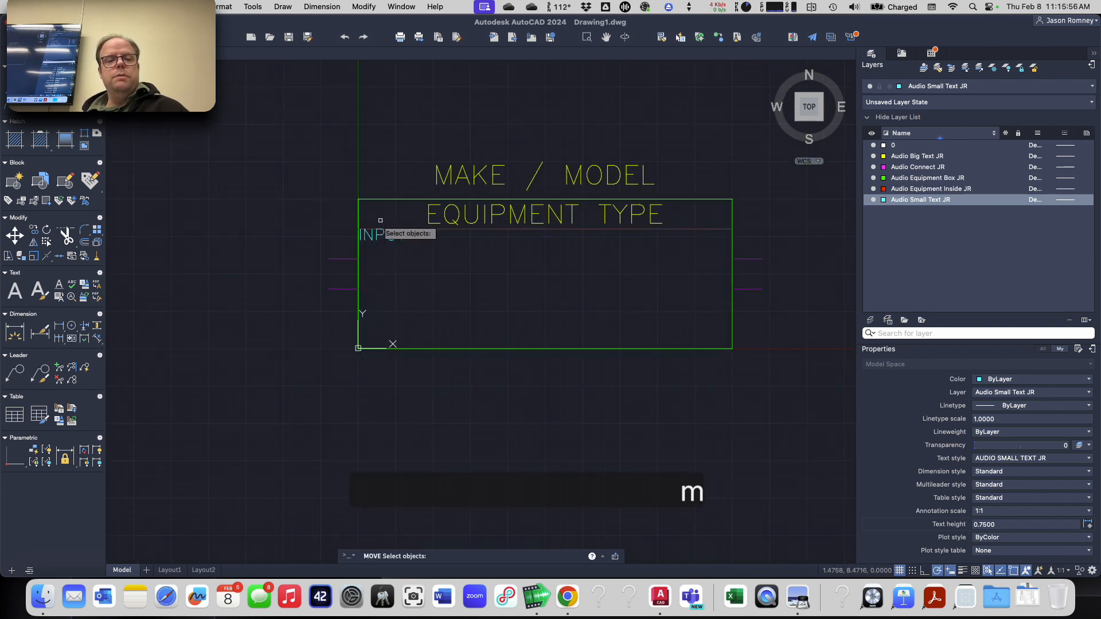
{"action": "left_click", "coordinate": [379, 234]}
{"action": "key", "text": "space"}
{"action": "left_click", "coordinate": [423, 272]}
{"action": "left_click", "coordinate": [262, 224]}
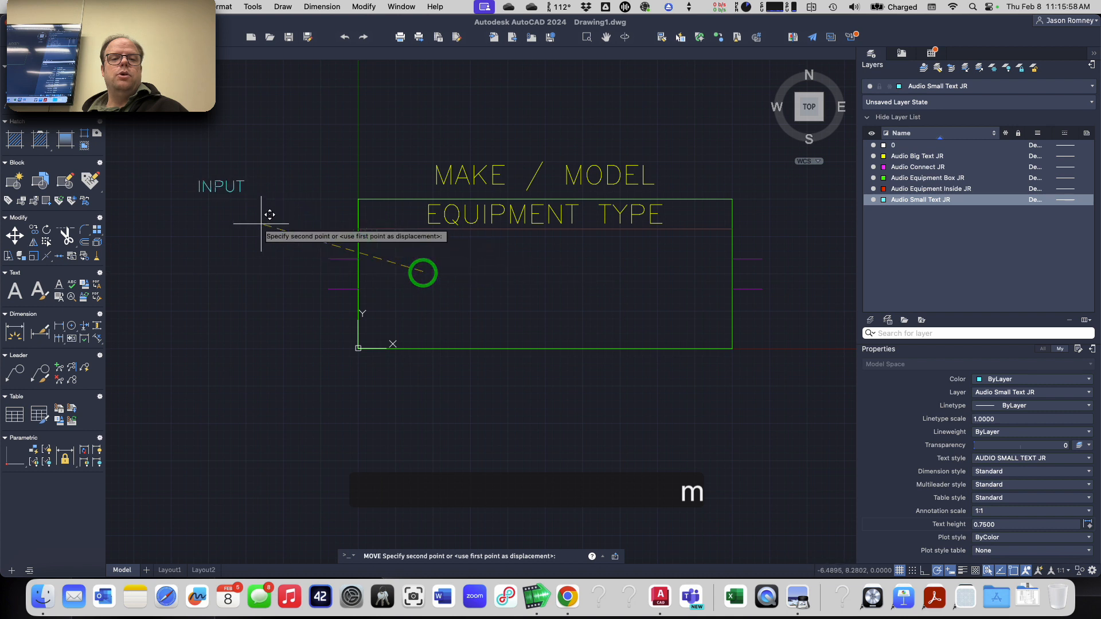
{"action": "key", "text": "space"}
{"action": "key", "text": "Escape"}
{"action": "key", "text": "Escape"}
{"action": "key", "text": "Escape"}
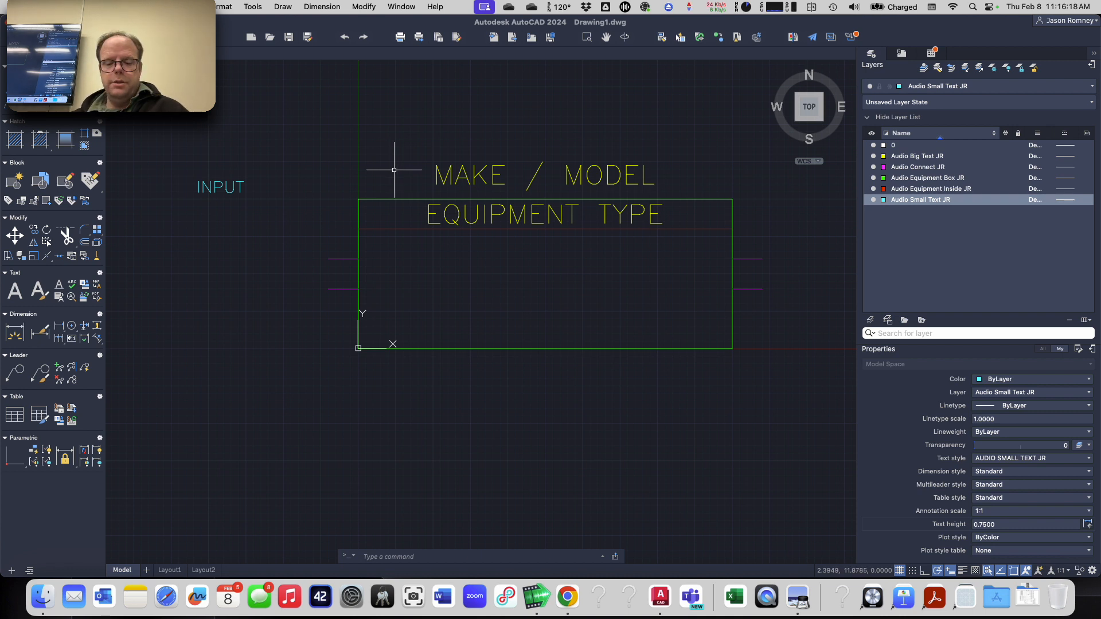
- Draw a vertical construction line 0.5 units inside the equipment box's left edge, offset from the red line's left endpoint
{"action": "type", "text": "xline"}
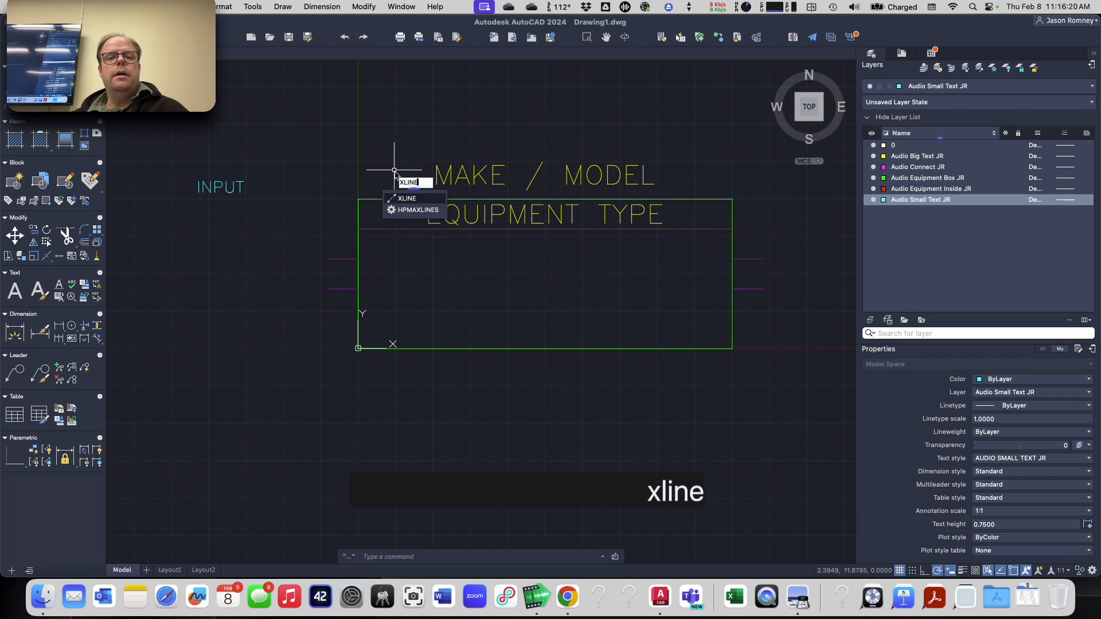
{"action": "key", "text": "Return"}
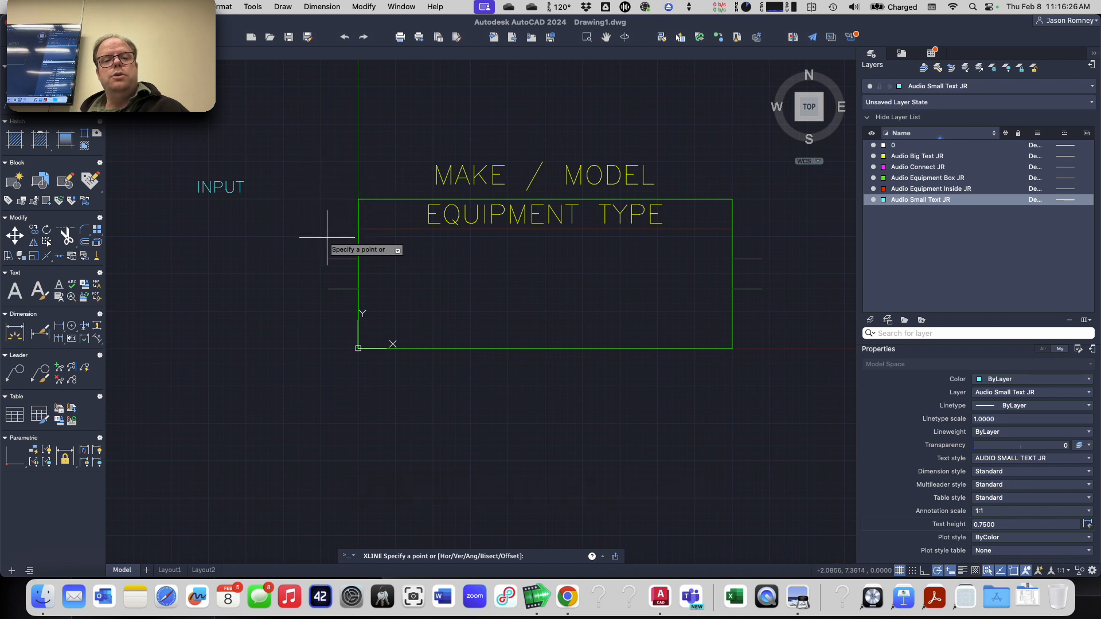
{"action": "scroll", "coordinate": [329, 237], "scroll_direction": "up", "scroll_amount": 2}
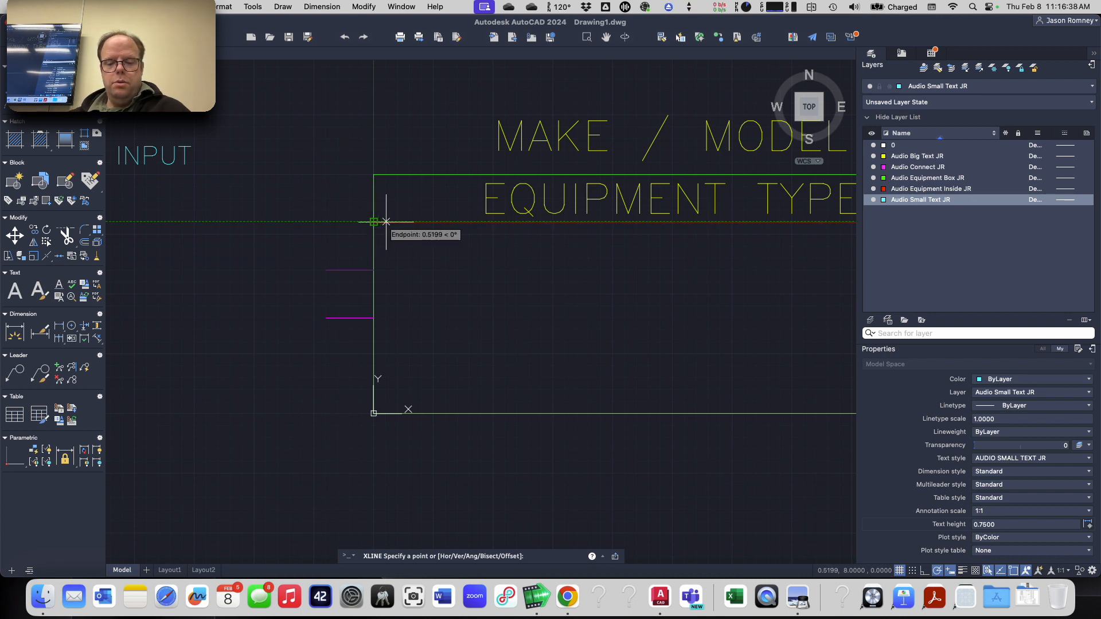
{"action": "type", "text": "0.5"}
{"action": "key", "text": "Return"}
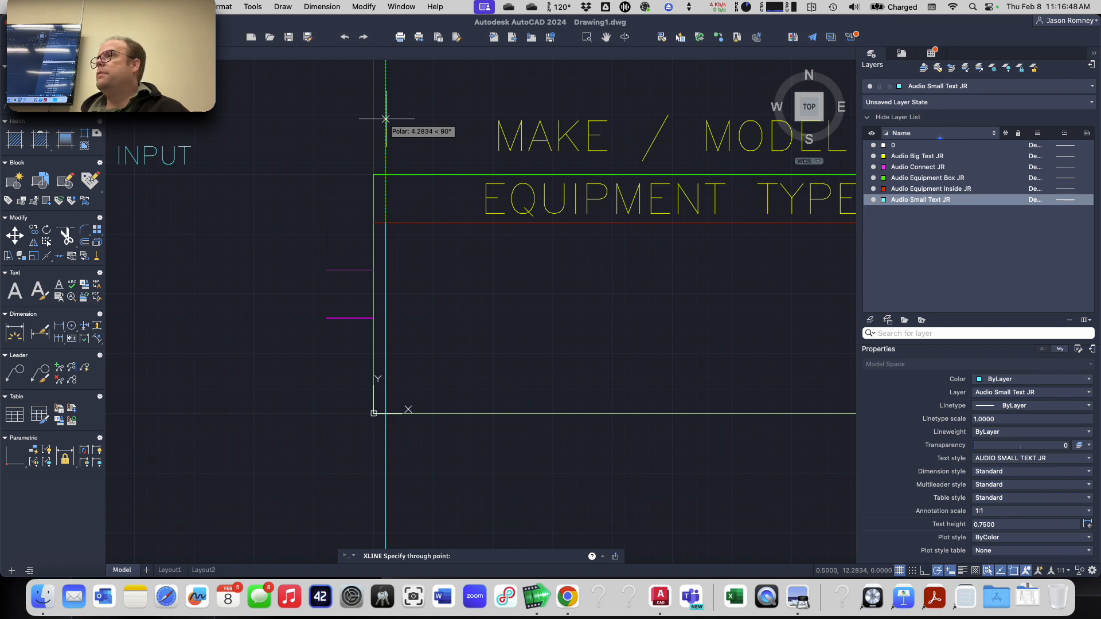
{"action": "left_click", "coordinate": [386, 119]}
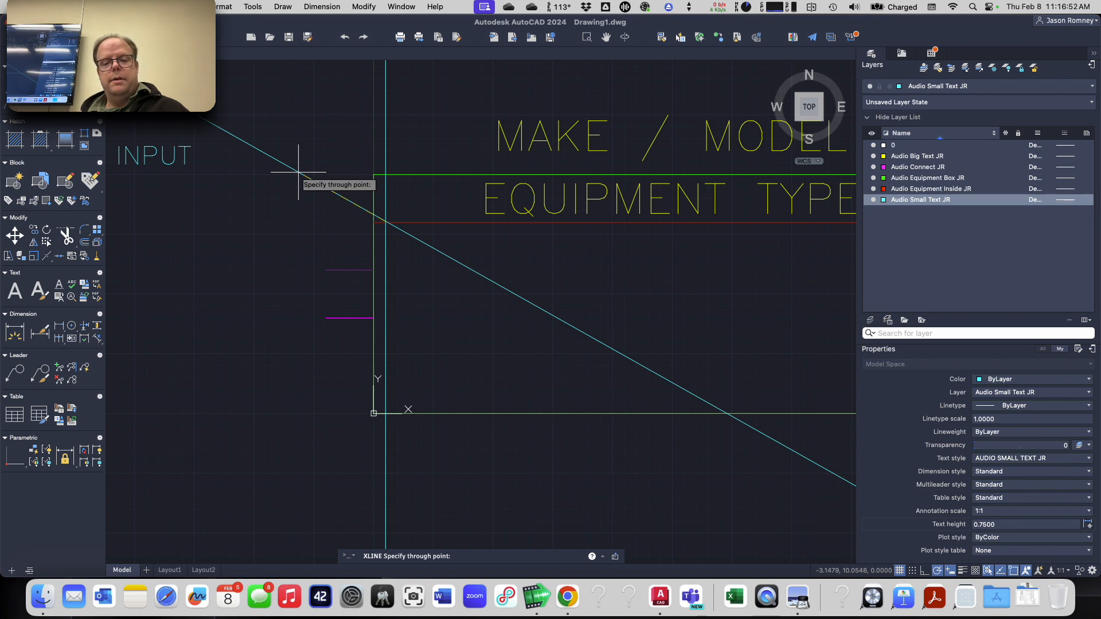
{"action": "key", "text": "Escape"}
{"action": "scroll", "coordinate": [300, 221], "scroll_direction": "down", "scroll_amount": 10}
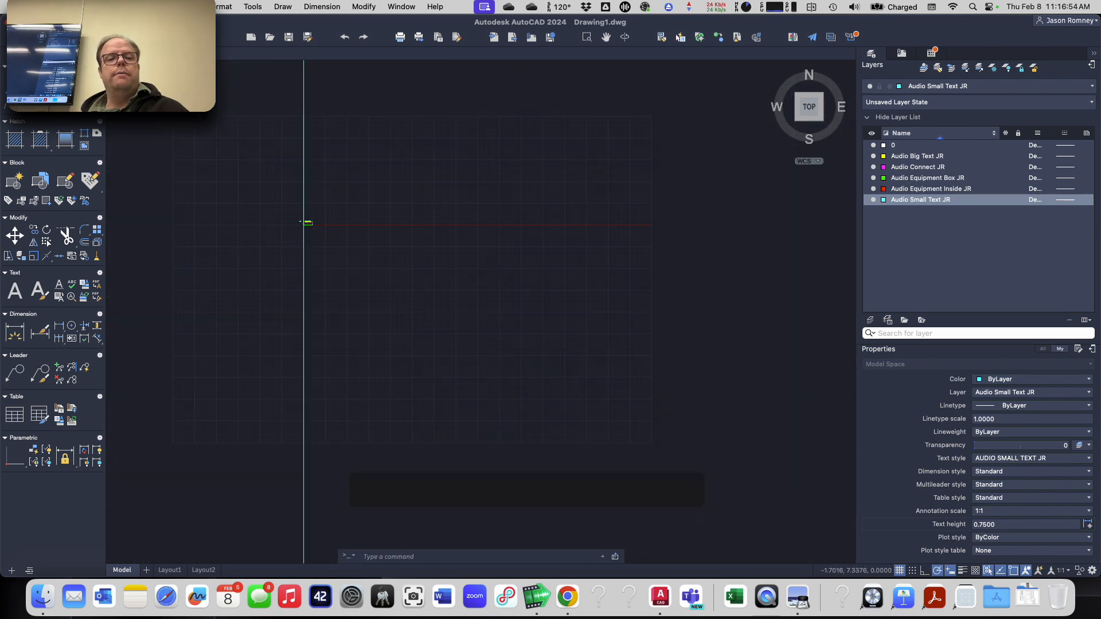
- Draw a horizontal construction line 0.5 units below the red line, offset from the red line's left endpoint
{"action": "scroll", "coordinate": [302, 221], "scroll_direction": "down", "scroll_amount": 20}
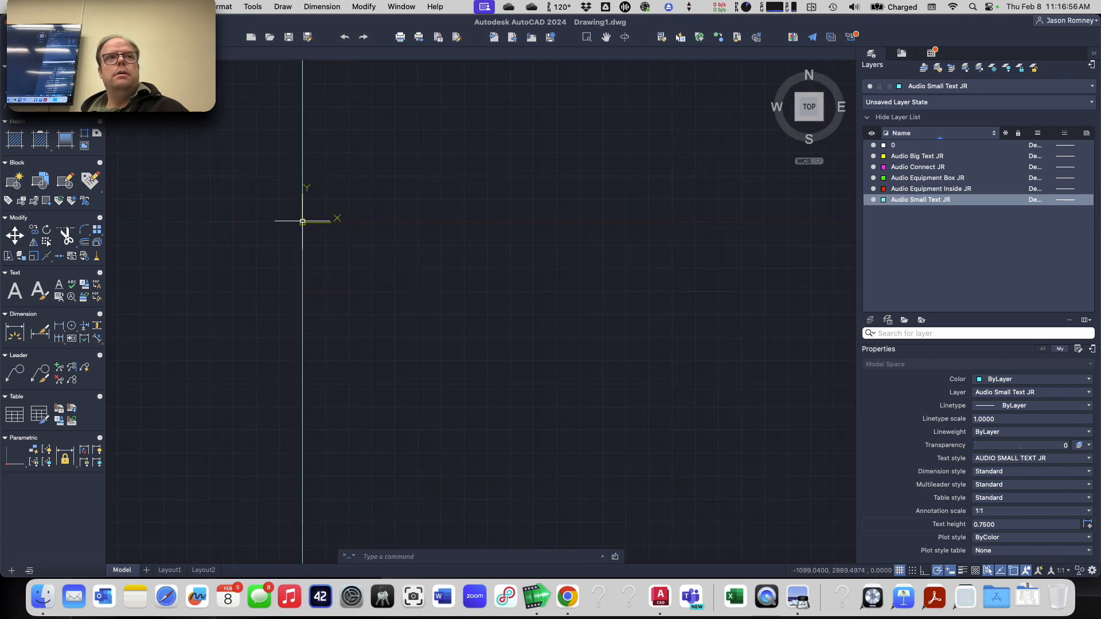
{"action": "scroll", "coordinate": [302, 221], "scroll_direction": "up", "scroll_amount": 5}
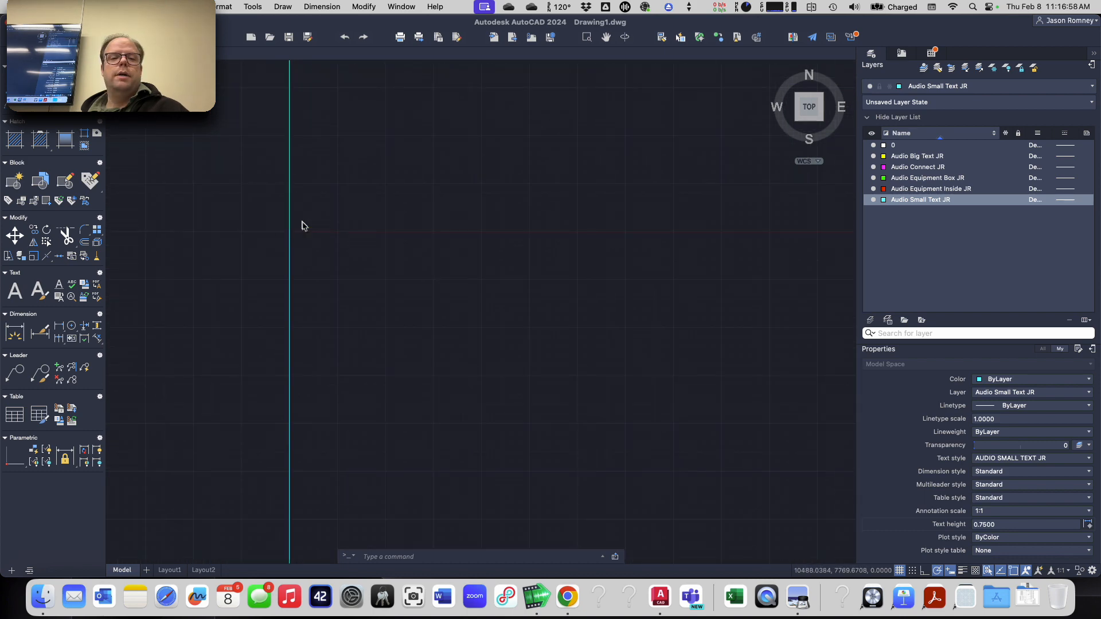
{"action": "scroll", "coordinate": [302, 222], "scroll_direction": "up", "scroll_amount": 7}
{"action": "scroll", "coordinate": [246, 260], "scroll_direction": "up", "scroll_amount": 20}
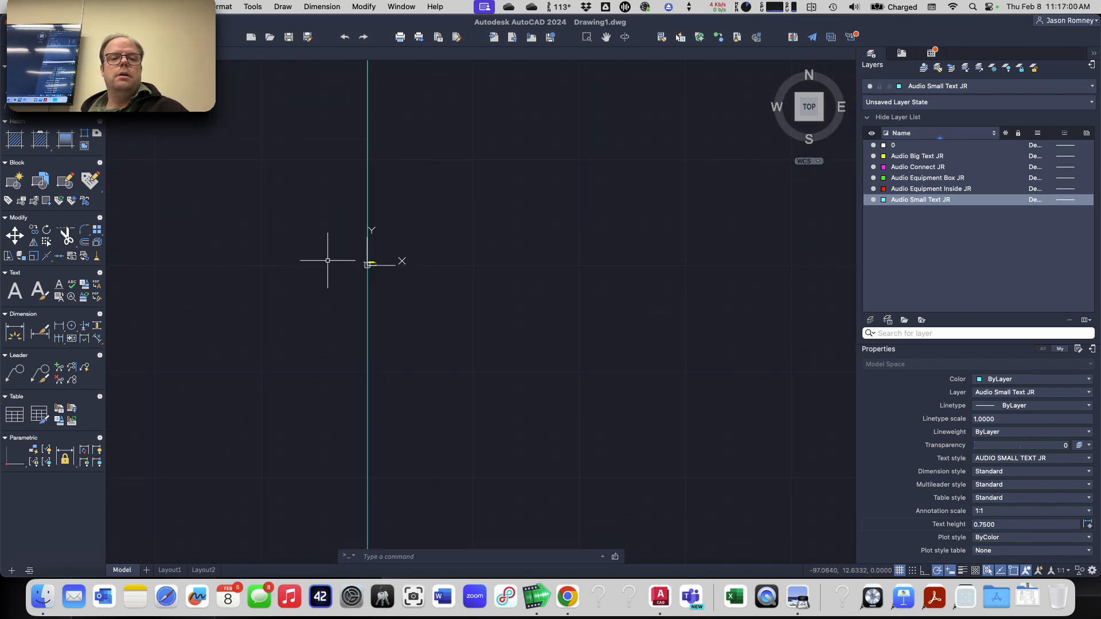
{"action": "scroll", "coordinate": [369, 258], "scroll_direction": "up", "scroll_amount": 10}
{"action": "scroll", "coordinate": [267, 187], "scroll_direction": "up", "scroll_amount": 6}
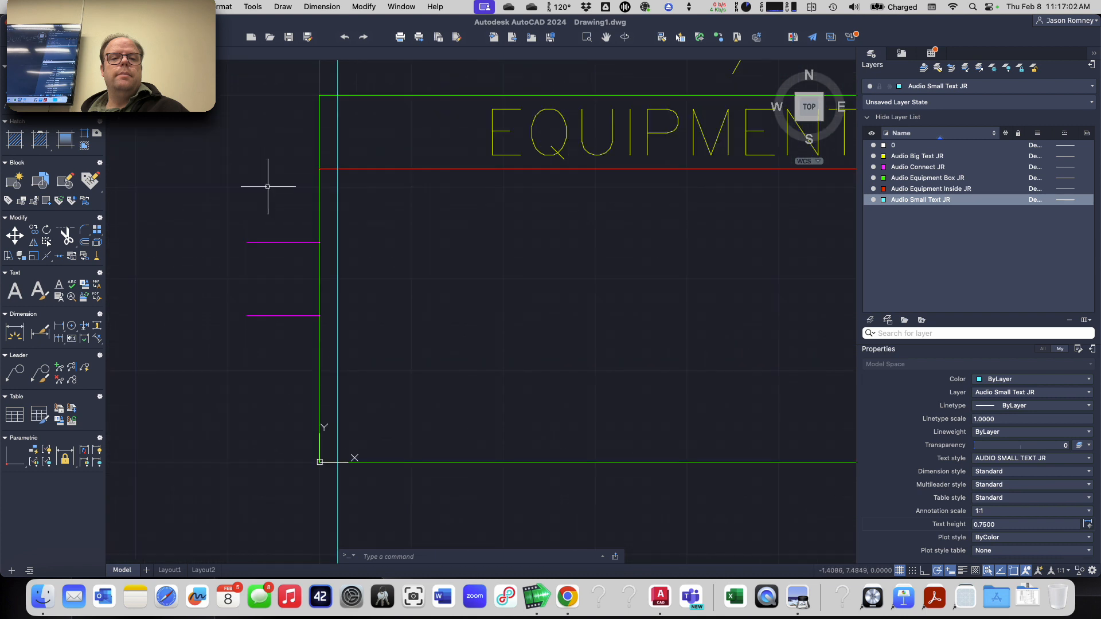
{"action": "scroll", "coordinate": [267, 186], "scroll_direction": "up", "scroll_amount": 3}
{"action": "type", "text": "xline"}
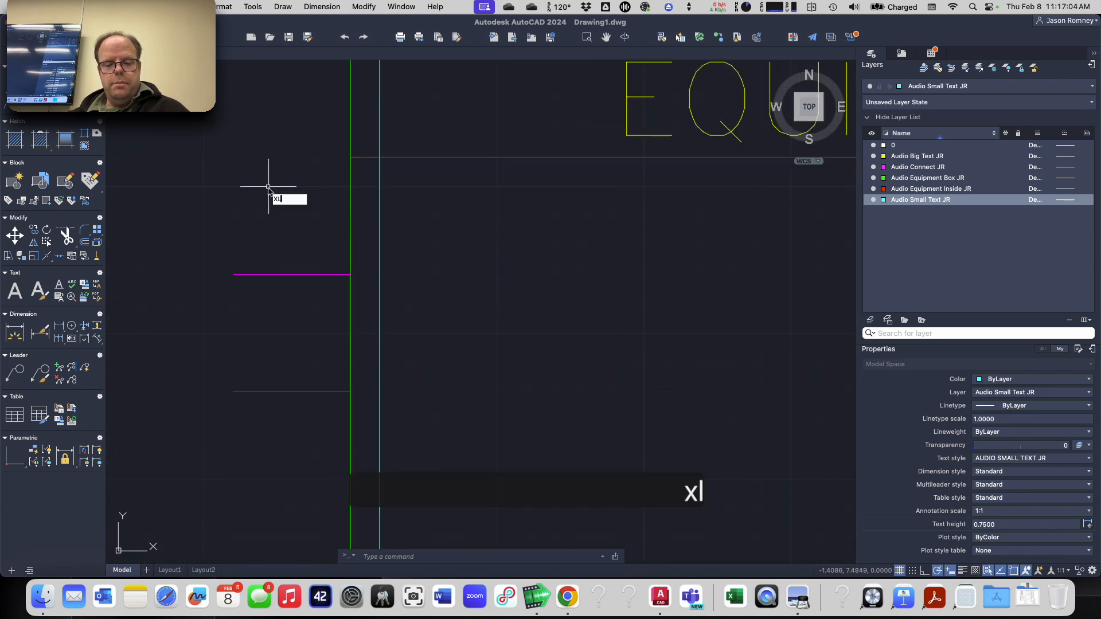
{"action": "key", "text": "Return"}
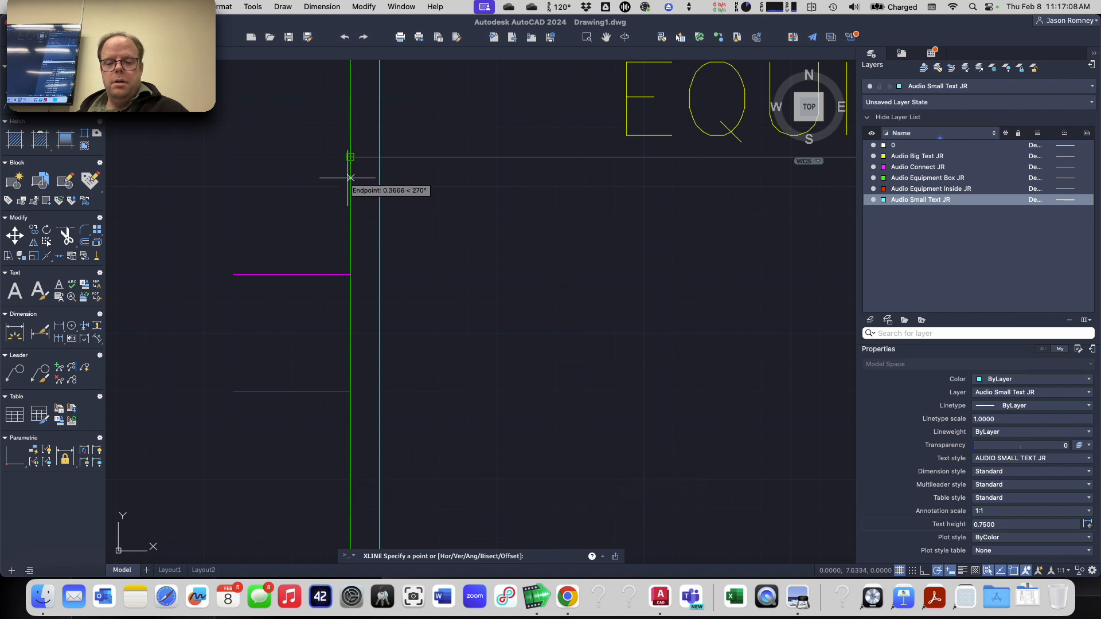
{"action": "type", "text": "0."}
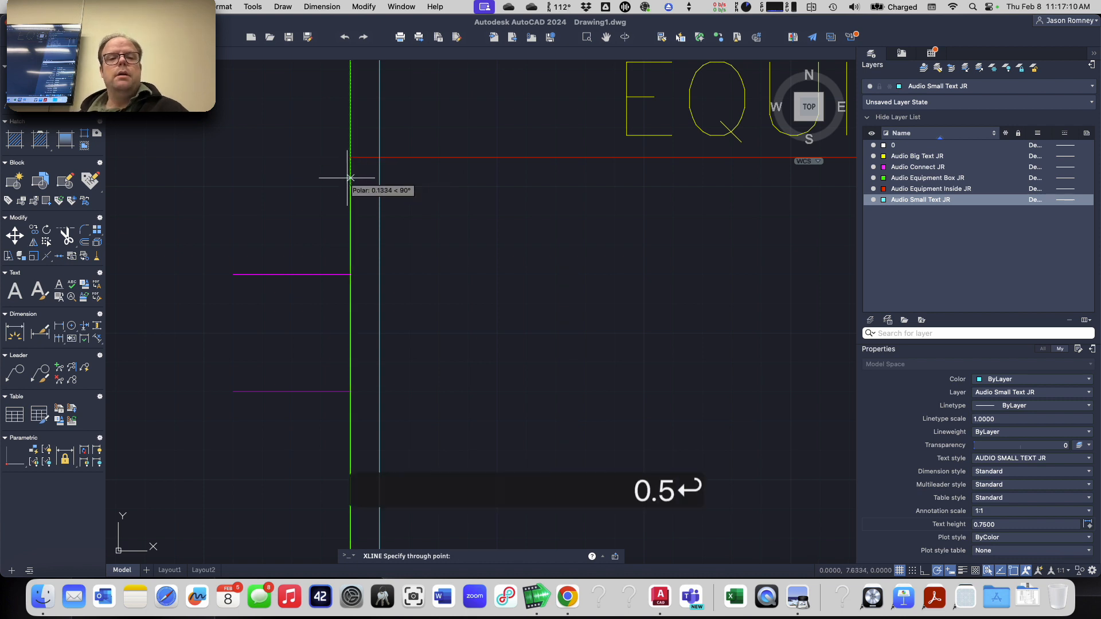
{"action": "left_click", "coordinate": [266, 186]}
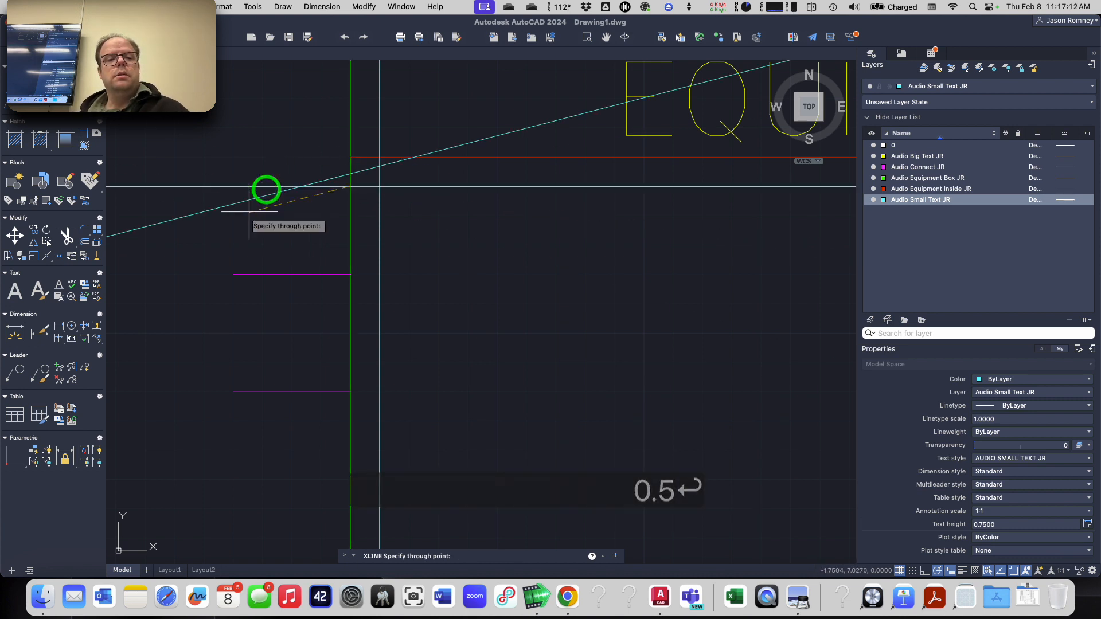
{"action": "key", "text": "Return"}
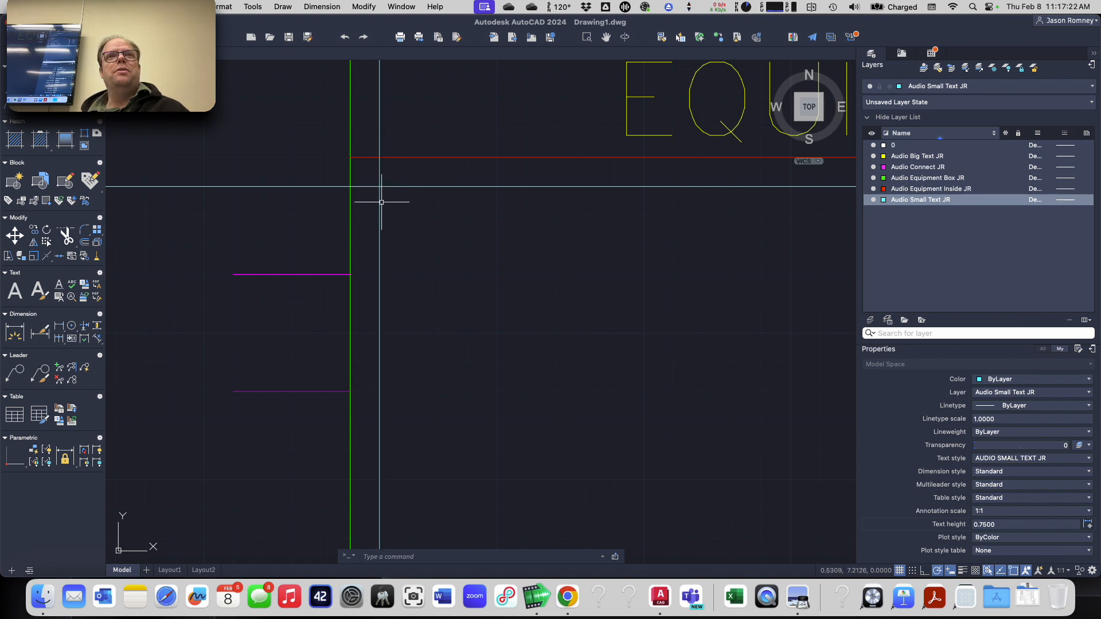
- Move the INPUT text by its top-left point to the intersection of the two construction lines inside the equipment box
{"action": "mouse_move", "coordinate": [380, 205]}
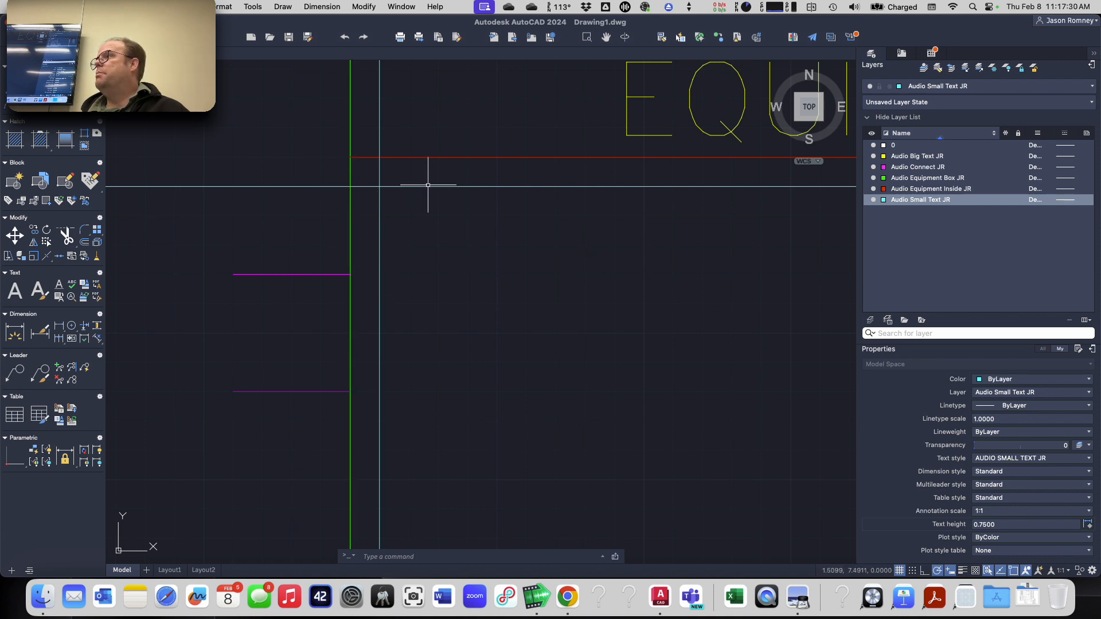
{"action": "scroll", "coordinate": [369, 247], "scroll_direction": "down", "scroll_amount": 3}
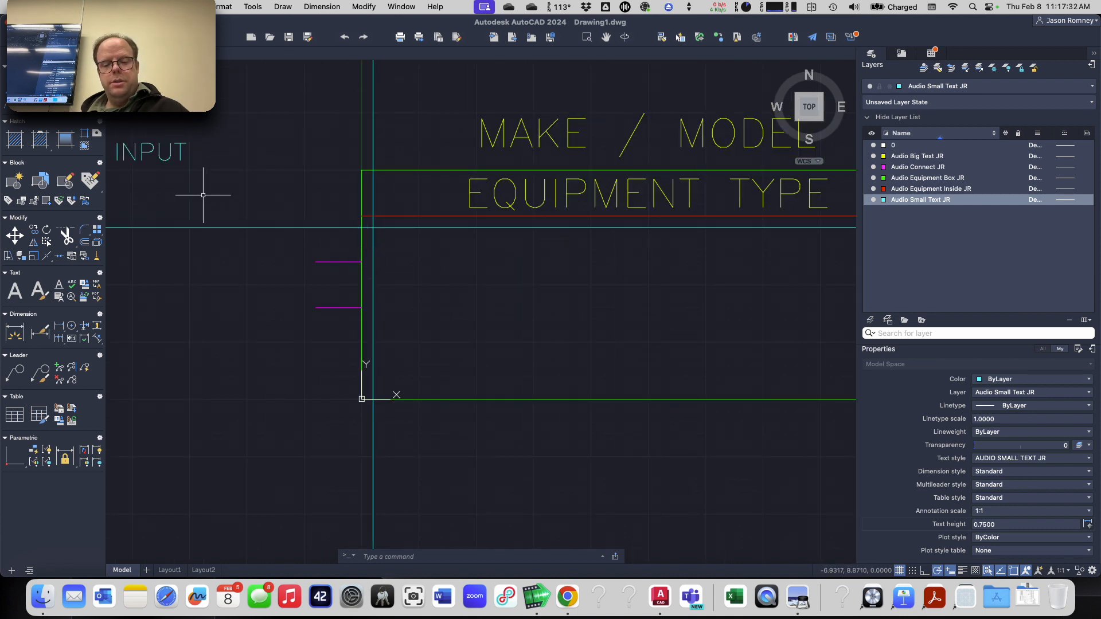
{"action": "type", "text": "m"}
{"action": "key", "text": "Return"}
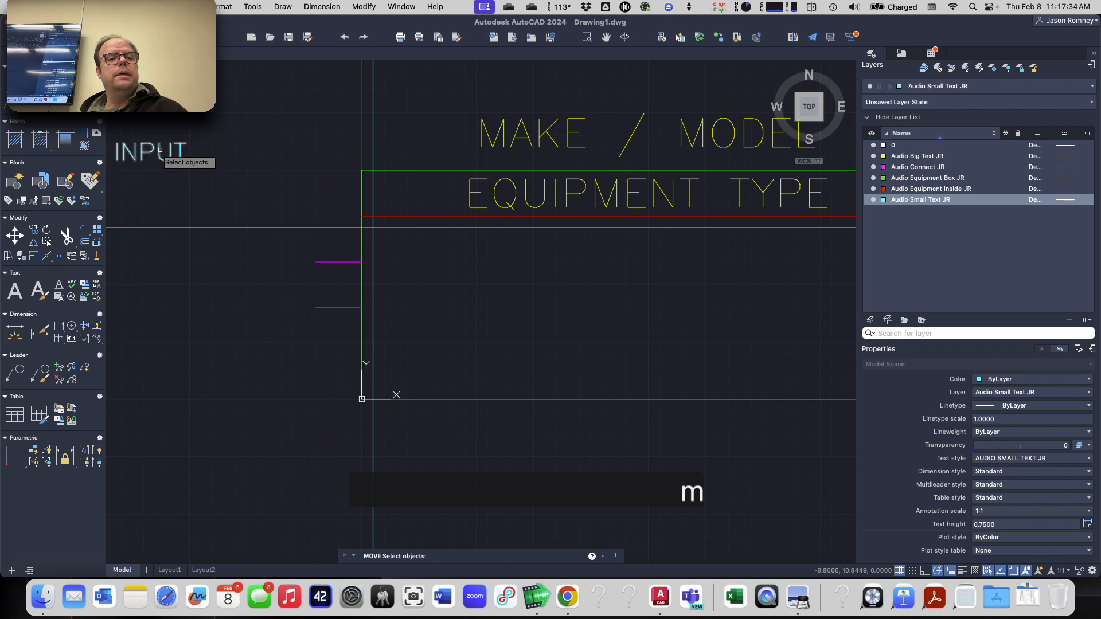
{"action": "left_click", "coordinate": [153, 151]}
{"action": "key", "text": "Return"}
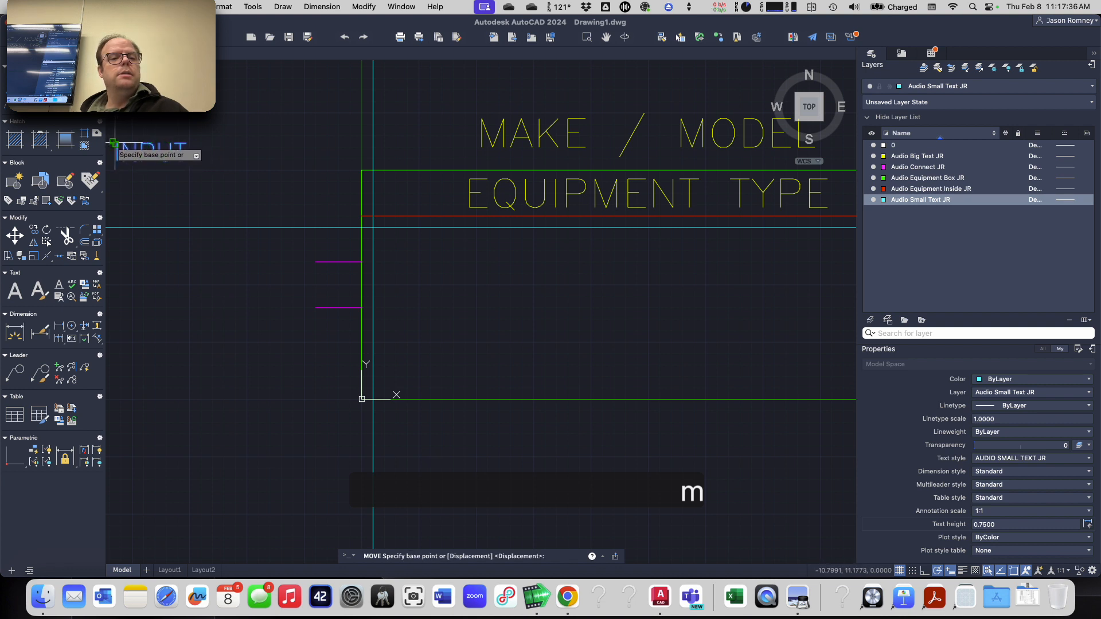
{"action": "left_click", "coordinate": [114, 143]}
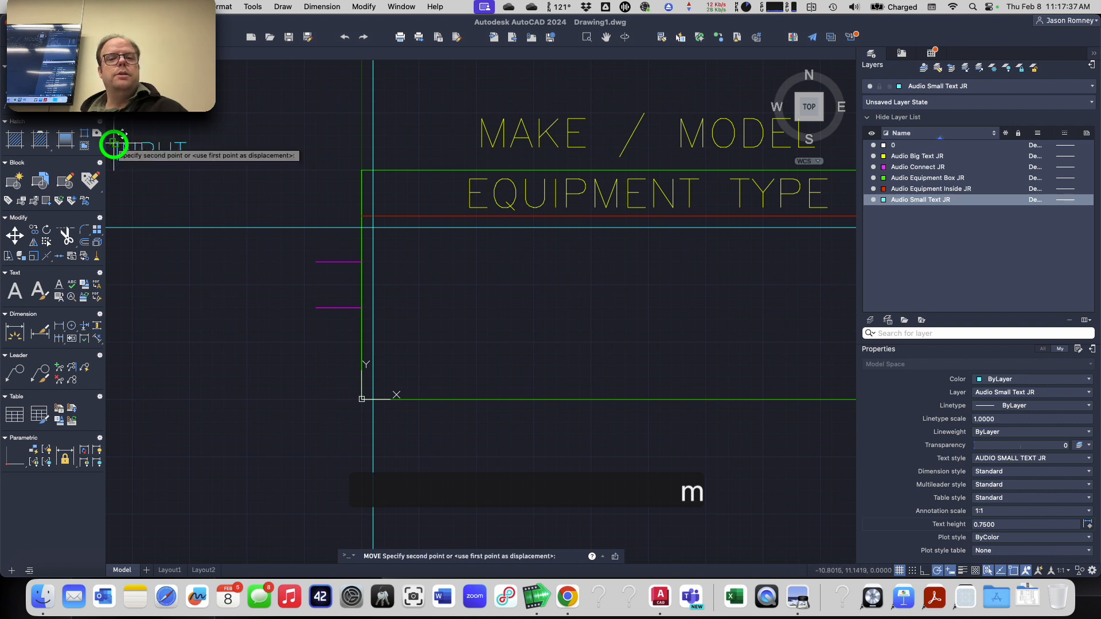
{"action": "left_click", "coordinate": [374, 228]}
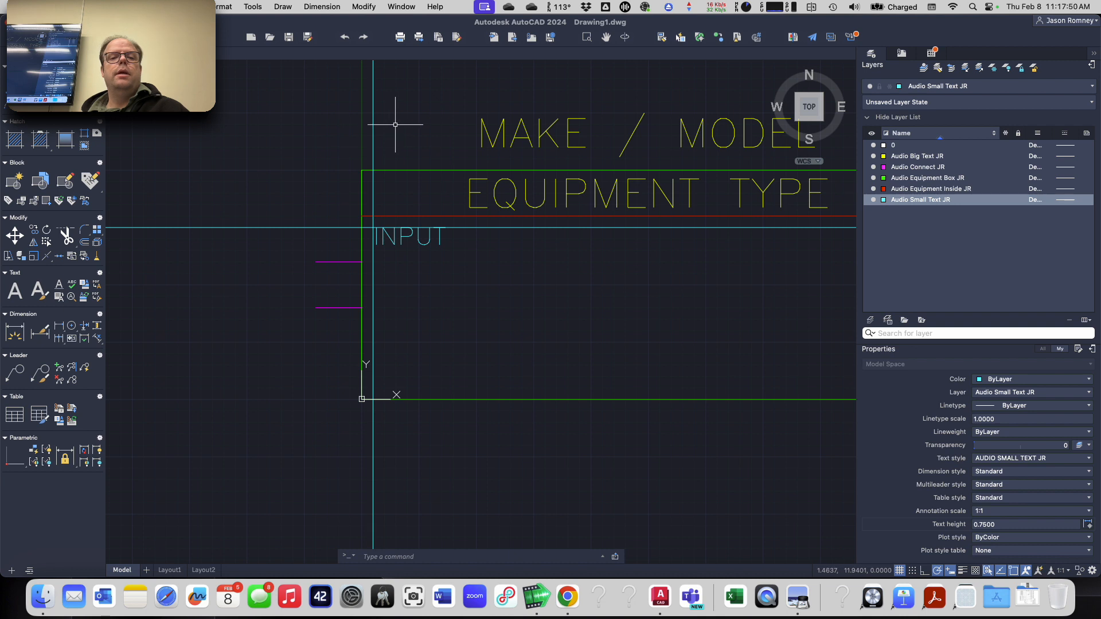
- Erase the vertical and horizontal construction lines
{"action": "left_click", "coordinate": [345, 121]}
{"action": "left_click", "coordinate": [344, 121]}
{"action": "key", "text": "e"}
{"action": "key", "text": "space"}
{"action": "left_click", "coordinate": [250, 272]}
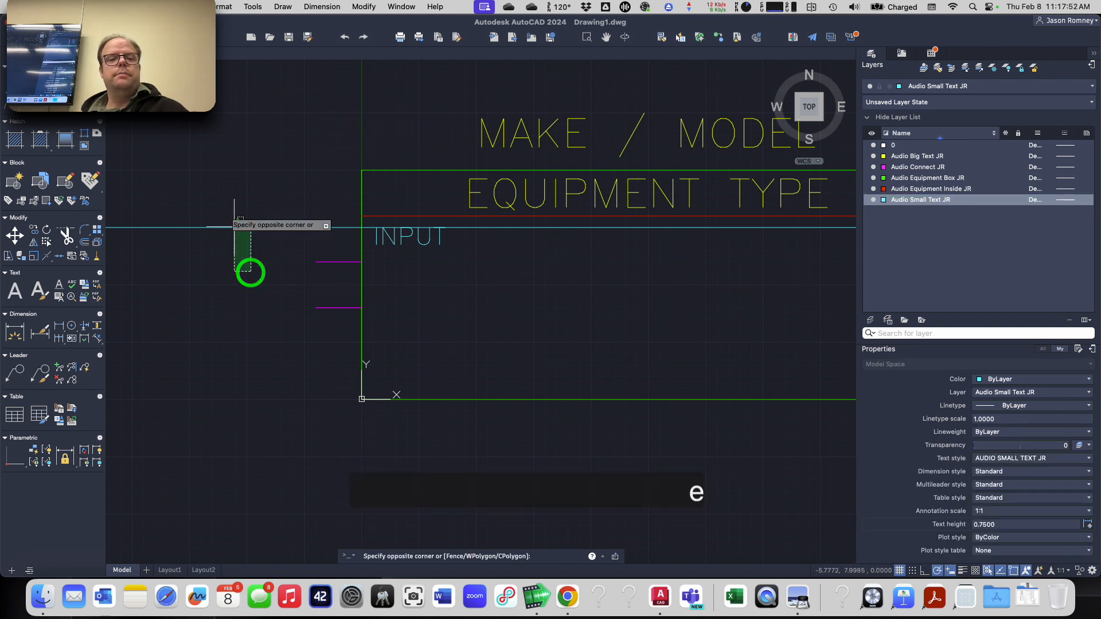
{"action": "left_click", "coordinate": [221, 201]}
{"action": "key", "text": "e"}
{"action": "key", "text": "space"}
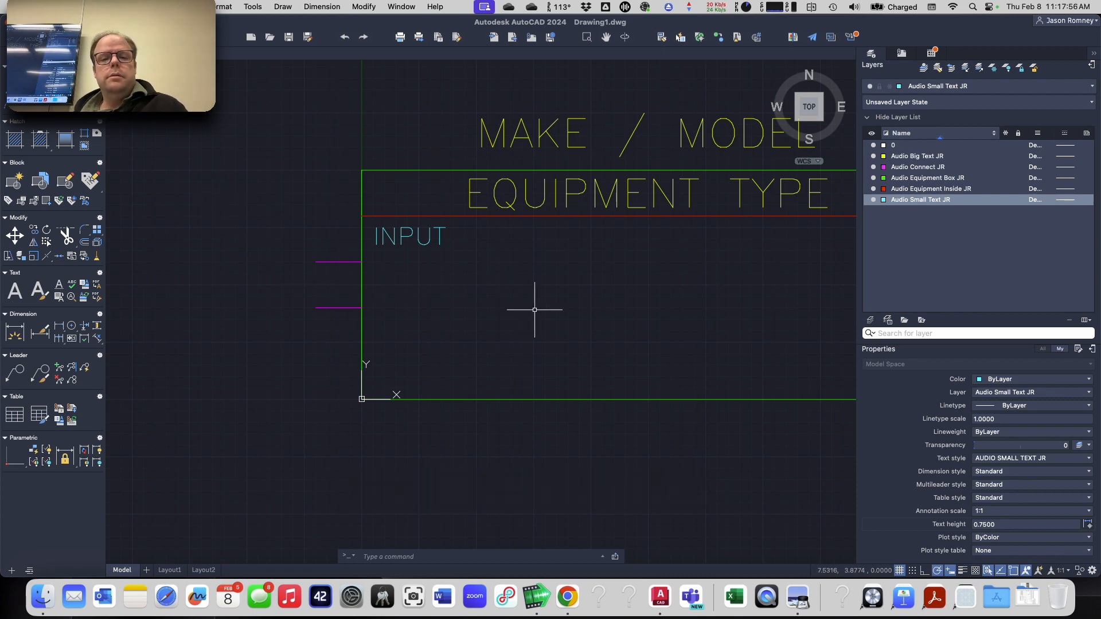
{"action": "scroll", "coordinate": [534, 310], "scroll_direction": "up", "scroll_amount": 3}
{"action": "scroll", "coordinate": [534, 312], "scroll_direction": "down", "scroll_amount": 5}
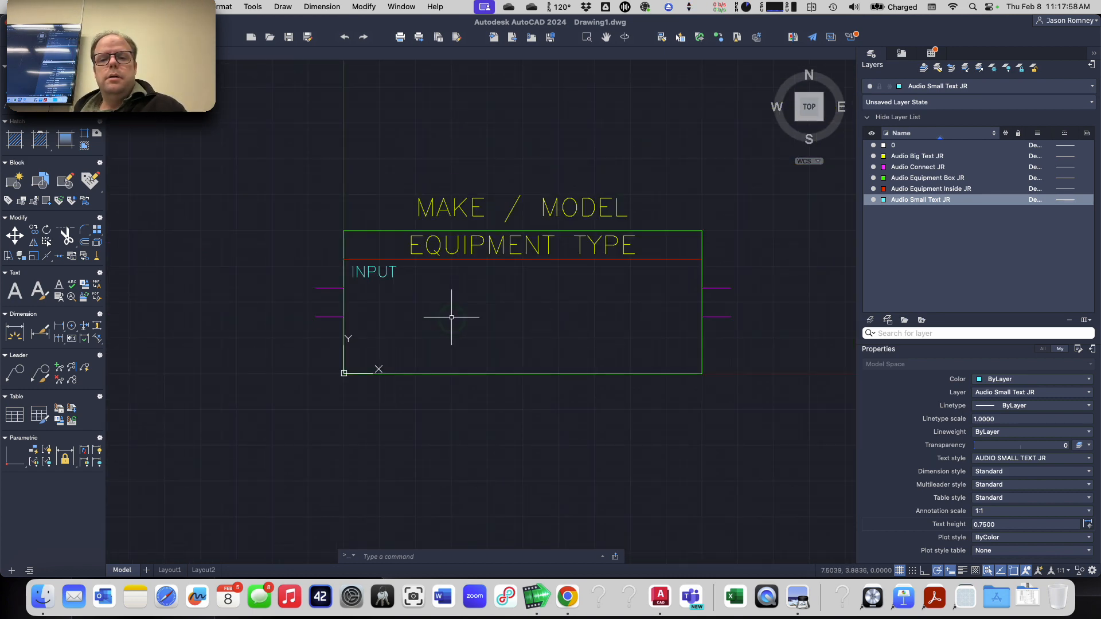
{"action": "scroll", "coordinate": [503, 305], "scroll_direction": "up", "scroll_amount": 2}
{"action": "scroll", "coordinate": [465, 310], "scroll_direction": "down", "scroll_amount": 3}
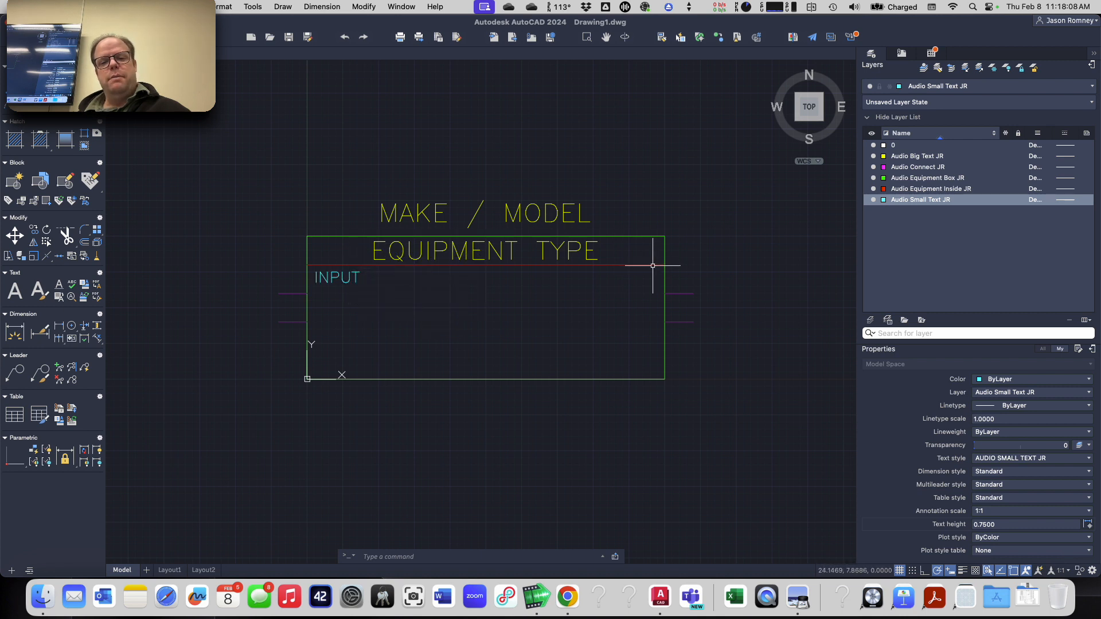
{"action": "left_click", "coordinate": [350, 278]}
{"action": "type", "text": "mi"}
{"action": "key", "text": "Return"}
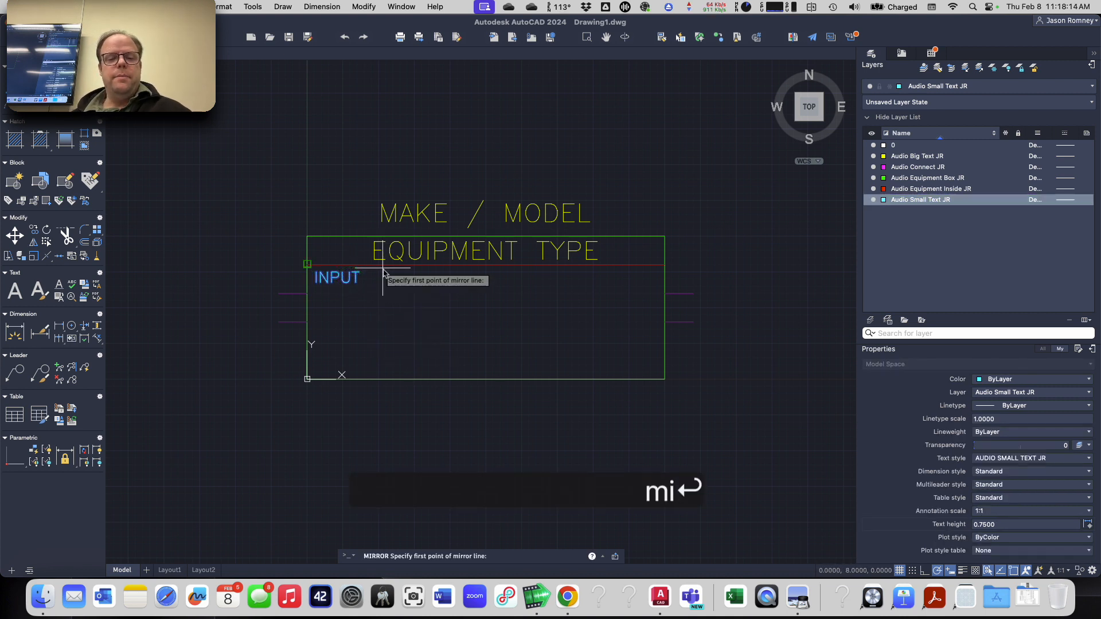
{"action": "key", "text": "Escape"}
{"action": "key", "text": "Escape"}
{"action": "key", "text": "Escape"}
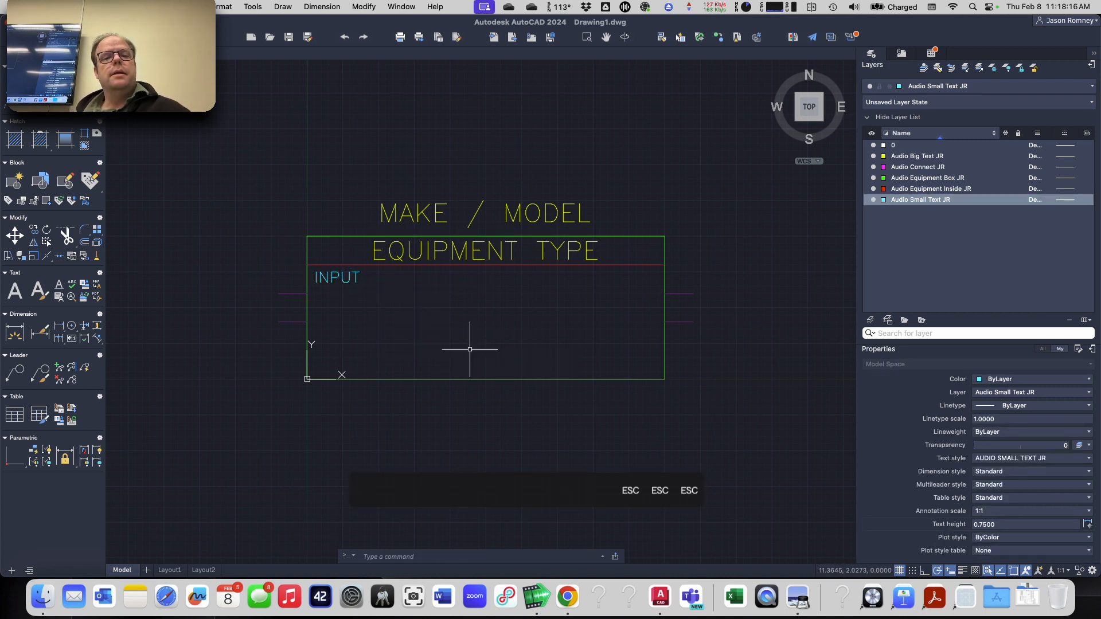
{"action": "key", "text": "Escape"}
{"action": "key", "text": "Escape"}
{"action": "key", "text": "Escape"}
{"action": "key", "text": "Escape"}
{"action": "key", "text": "Escape"}
{"action": "key", "text": "Escape"}
{"action": "key", "text": "Escape"}
{"action": "key", "text": "Escape"}
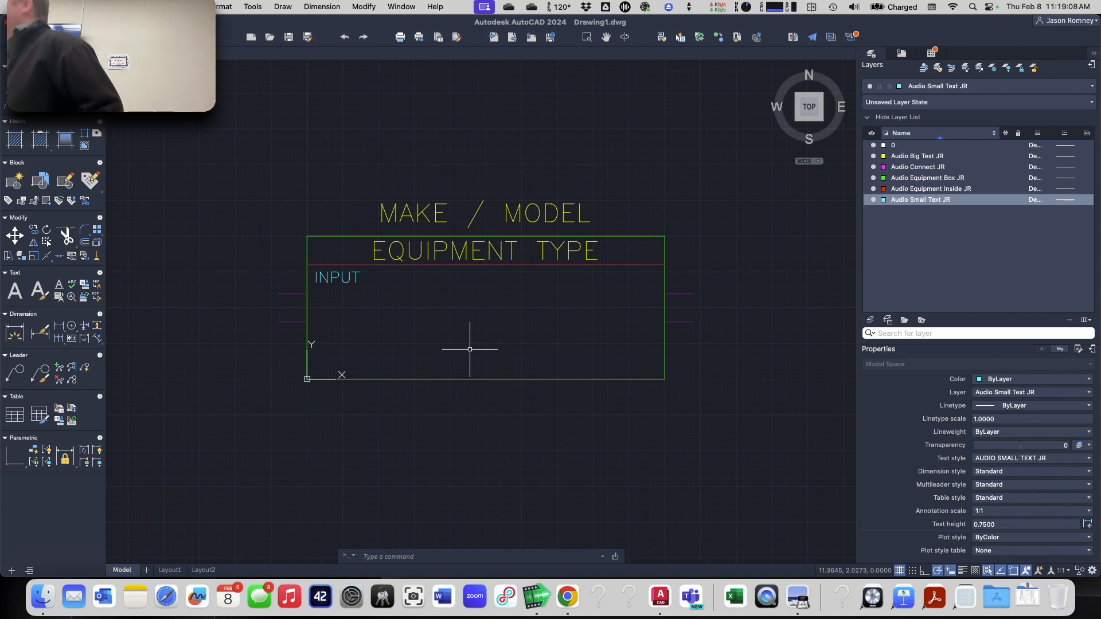
- Mirror the INPUT text across the vertical line through the midpoint of the box's bottom edge, keeping the original
{"action": "left_click", "coordinate": [333, 276]}
{"action": "type", "text": "mi"}
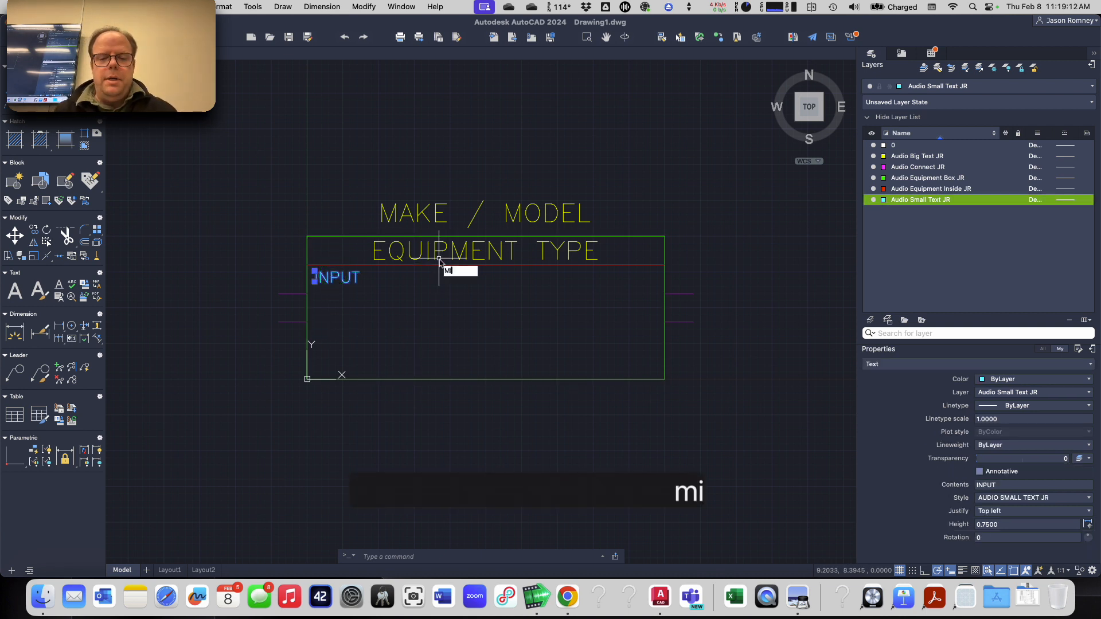
{"action": "key", "text": "Return"}
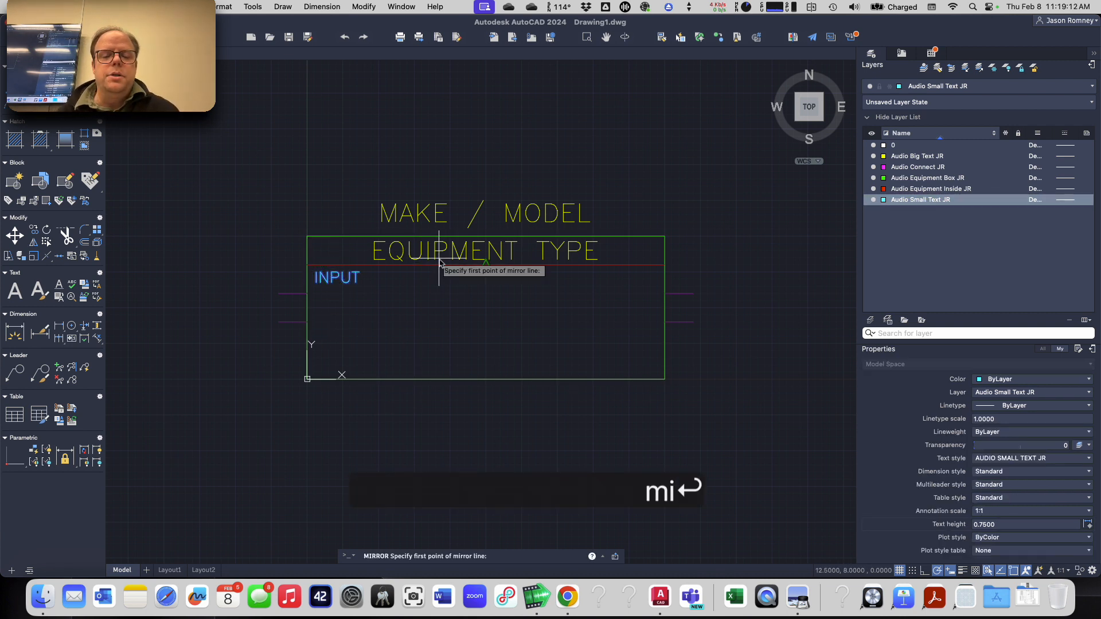
{"action": "left_click", "coordinate": [487, 380]}
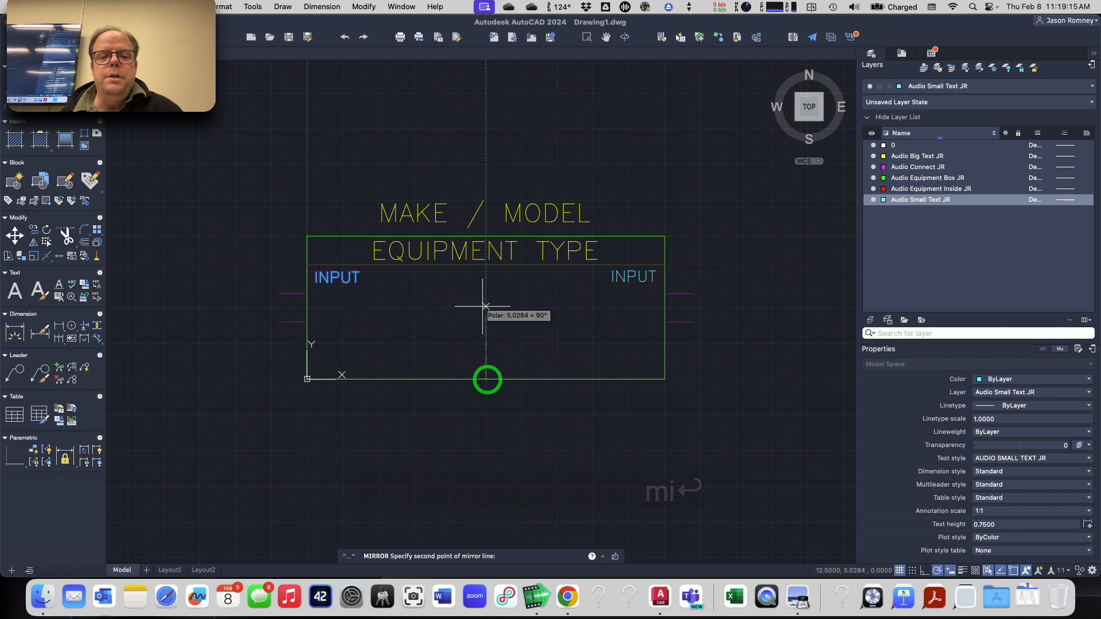
{"action": "left_click", "coordinate": [487, 266]}
{"action": "key", "text": "Return"}
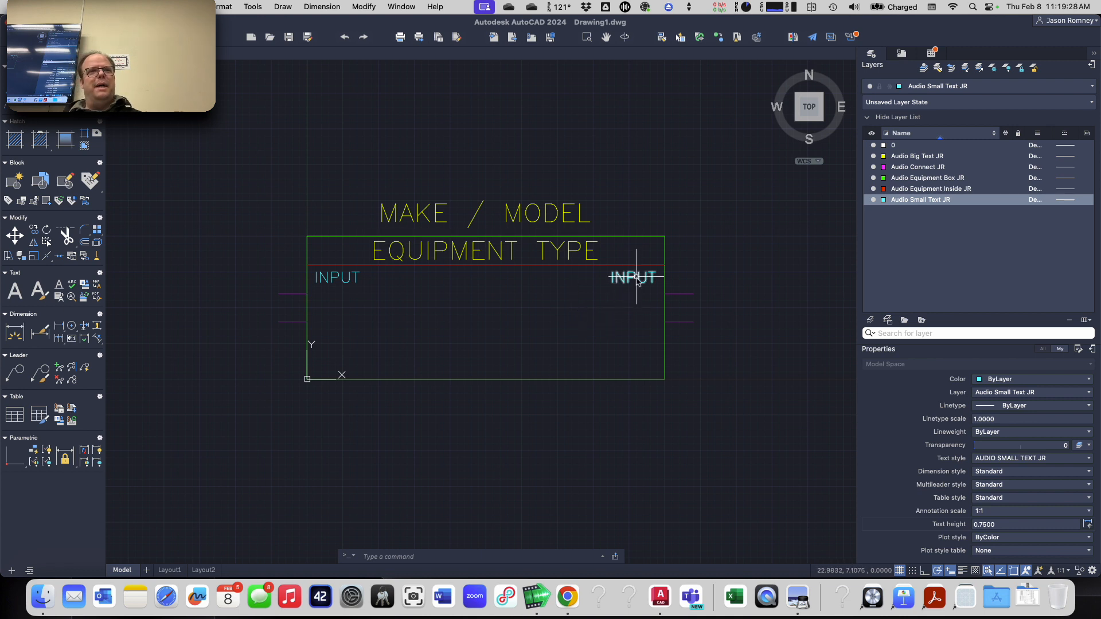
- Change the mirrored text on the box's right side to OUTPUT
{"action": "mouse_move", "coordinate": [638, 279]}
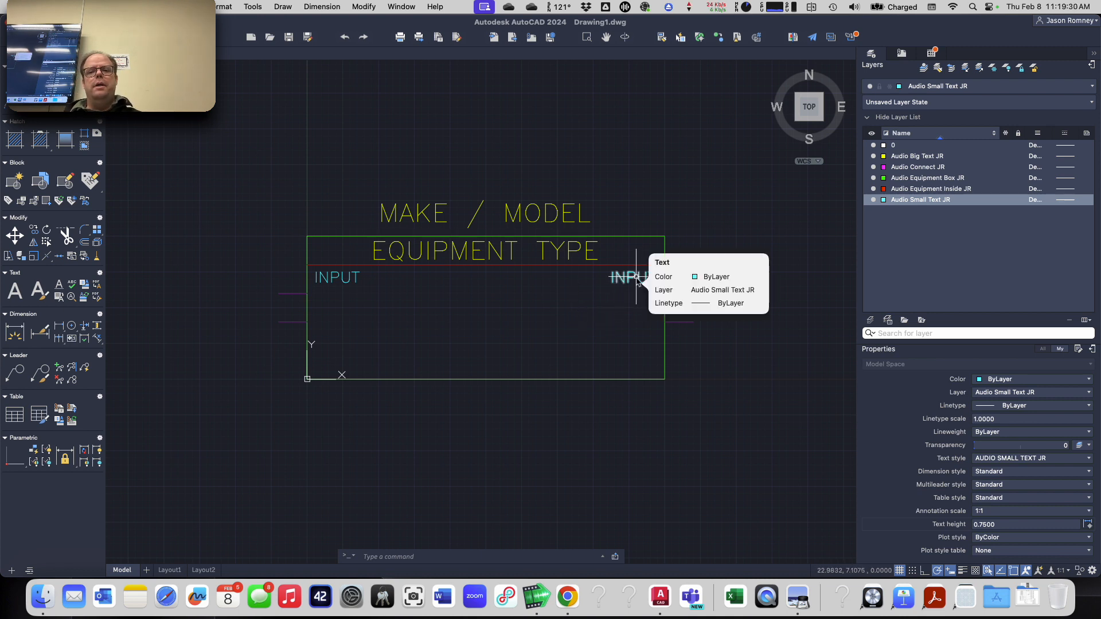
{"action": "double_click", "coordinate": [637, 279]}
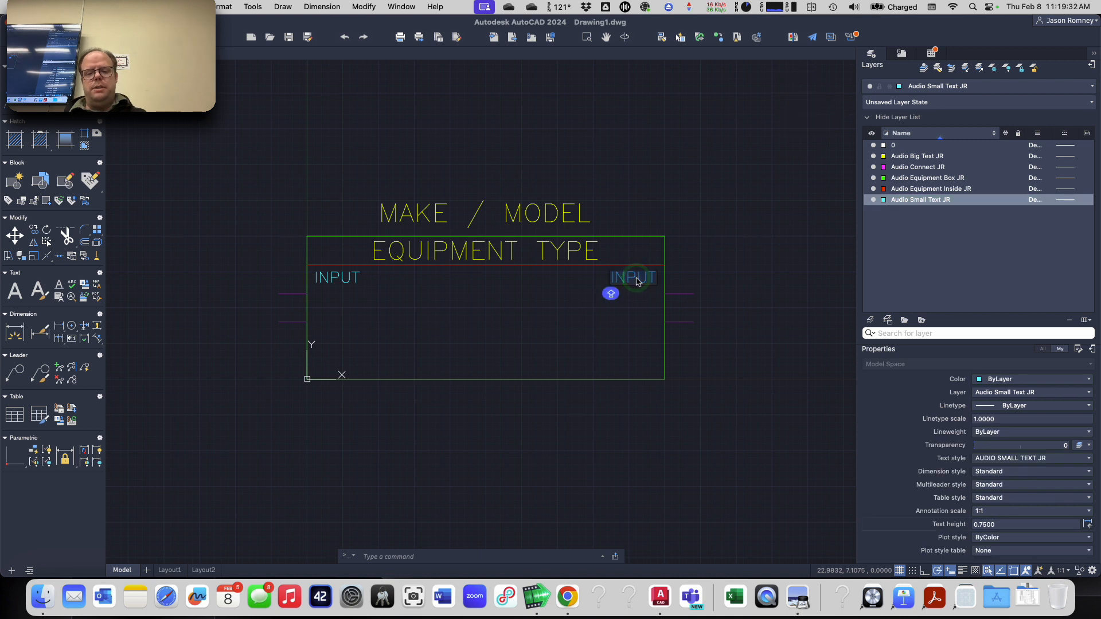
{"action": "type", "text": "OUTPUT"}
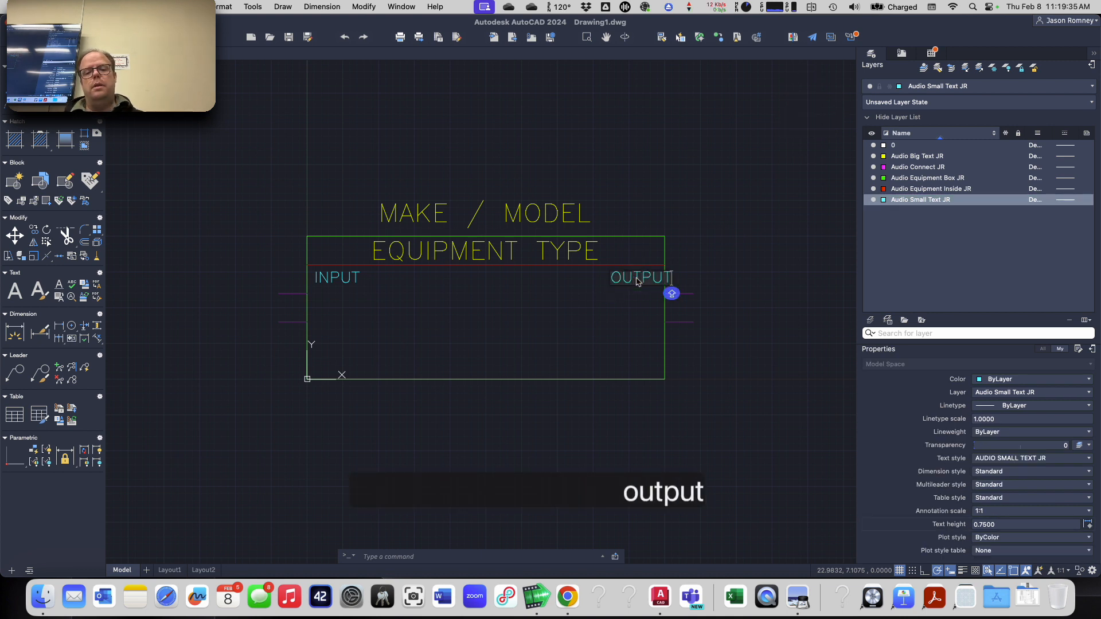
{"action": "key", "text": "Return"}
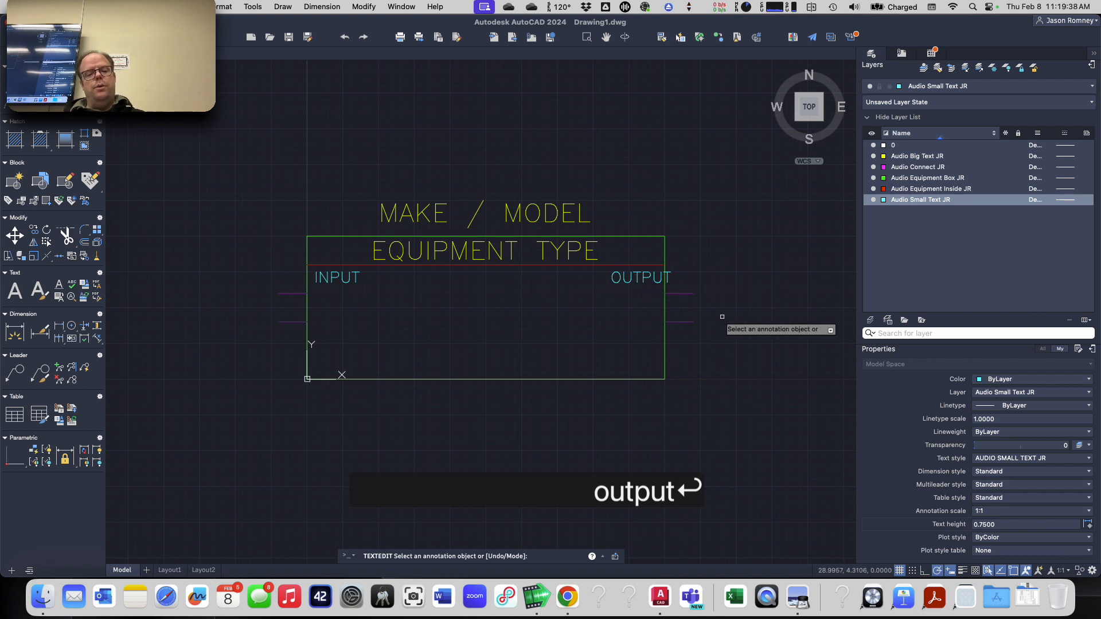
{"action": "key", "text": "Escape"}
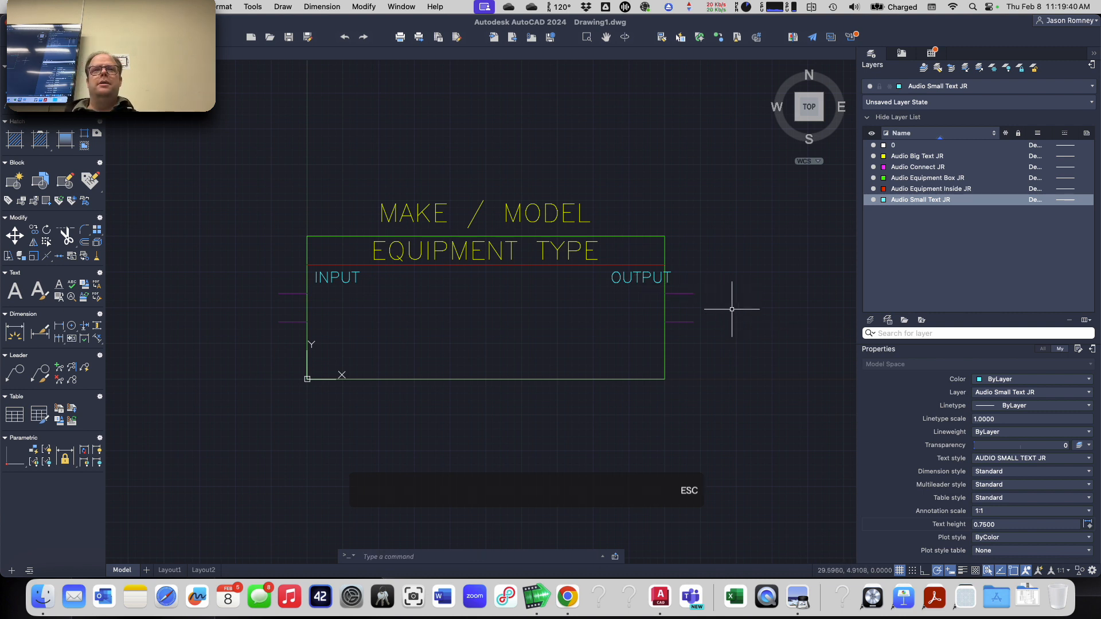
- Set the OUTPUT text's justification to Top right
{"action": "left_click", "coordinate": [643, 274]}
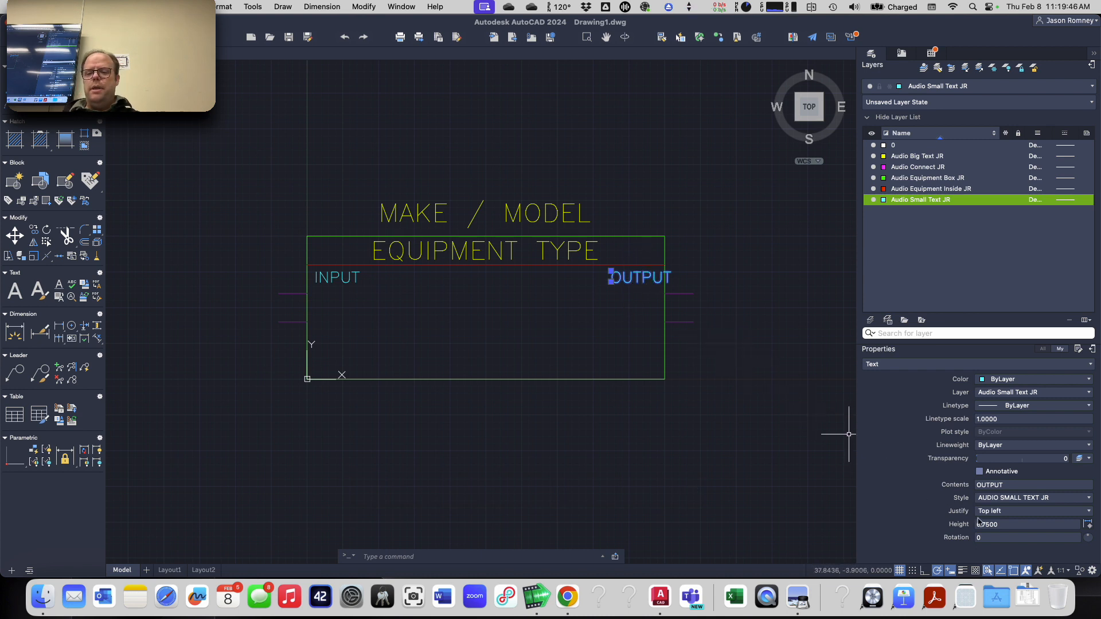
{"action": "left_click", "coordinate": [995, 512]}
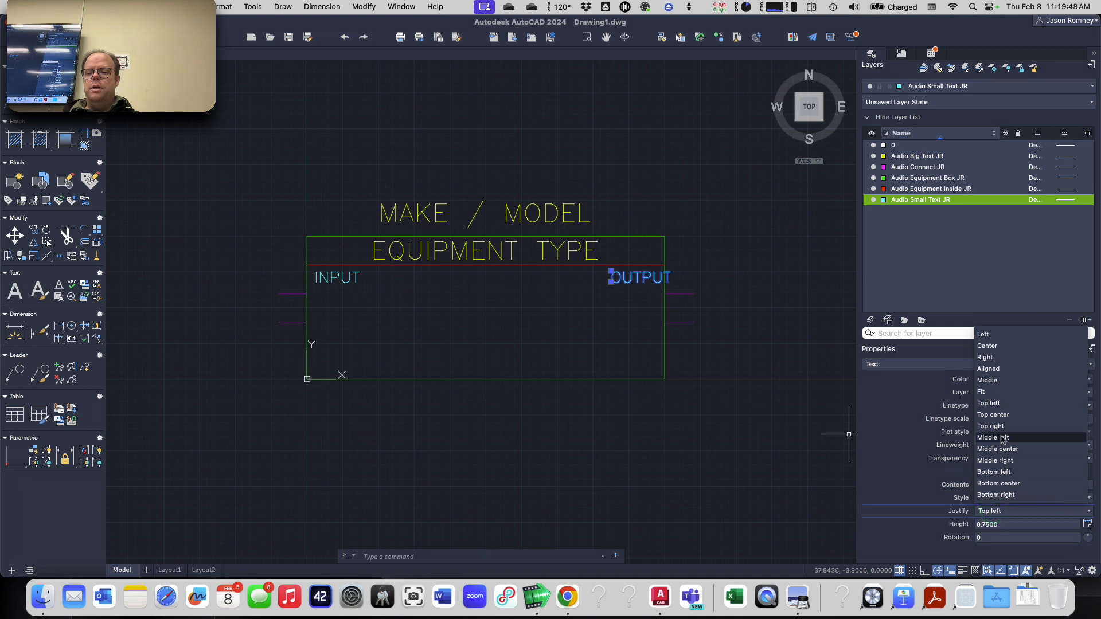
{"action": "left_click", "coordinate": [1001, 428]}
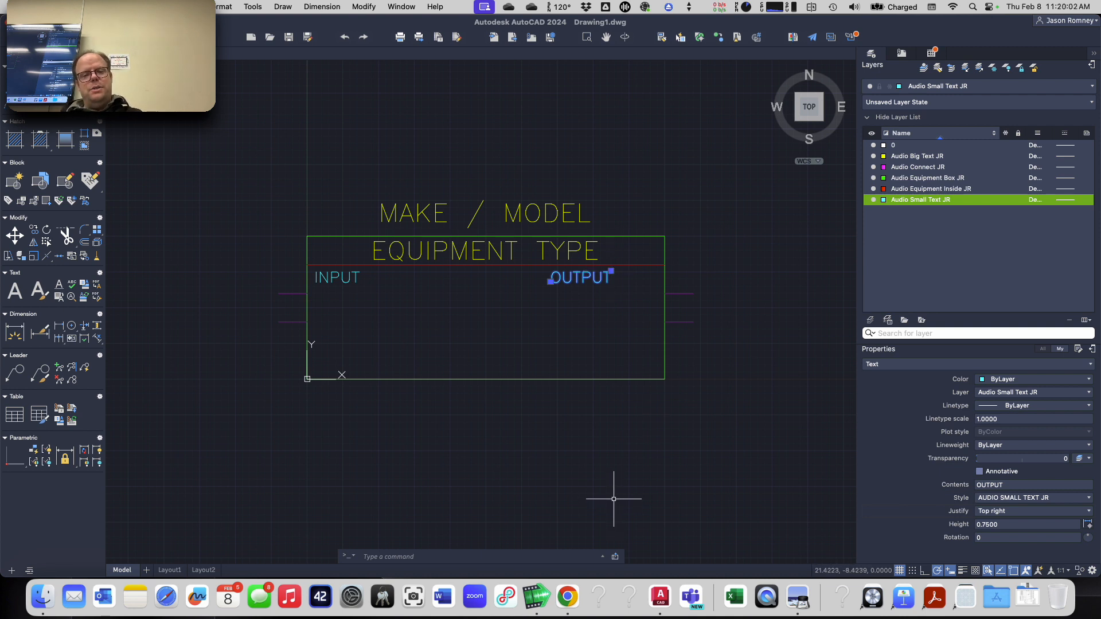
{"action": "key", "text": "Escape"}
{"action": "scroll", "coordinate": [669, 293], "scroll_direction": "up", "scroll_amount": 2}
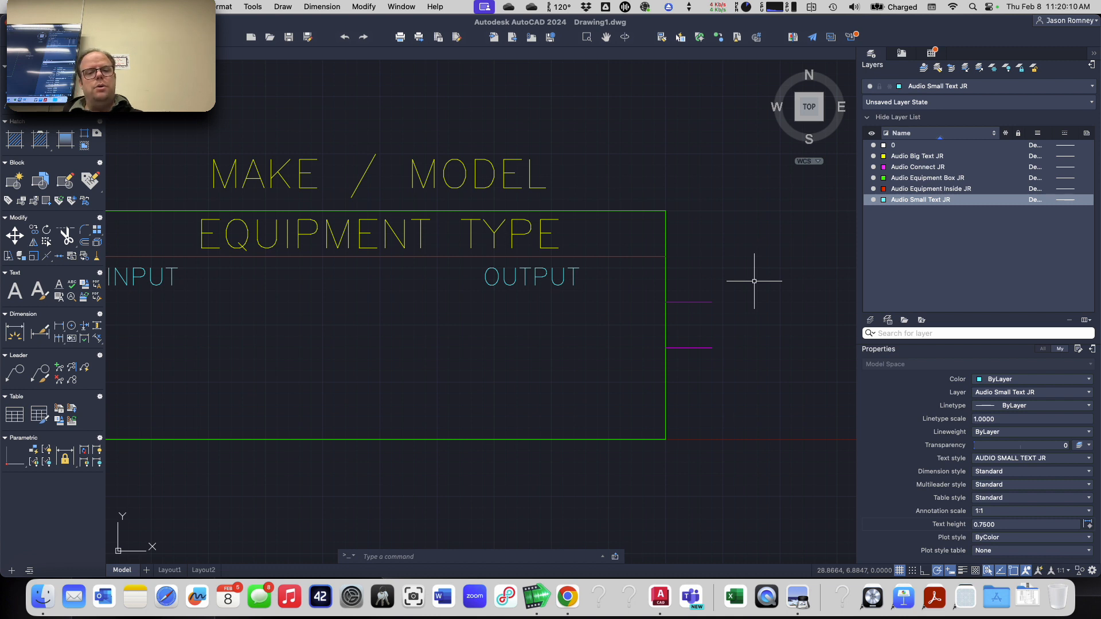
- Draw a vertical construction line 0.5 units inside the box's right edge, measured from the header divider's right endpoint
{"action": "type", "text": "xline"}
{"action": "key", "text": "Return"}
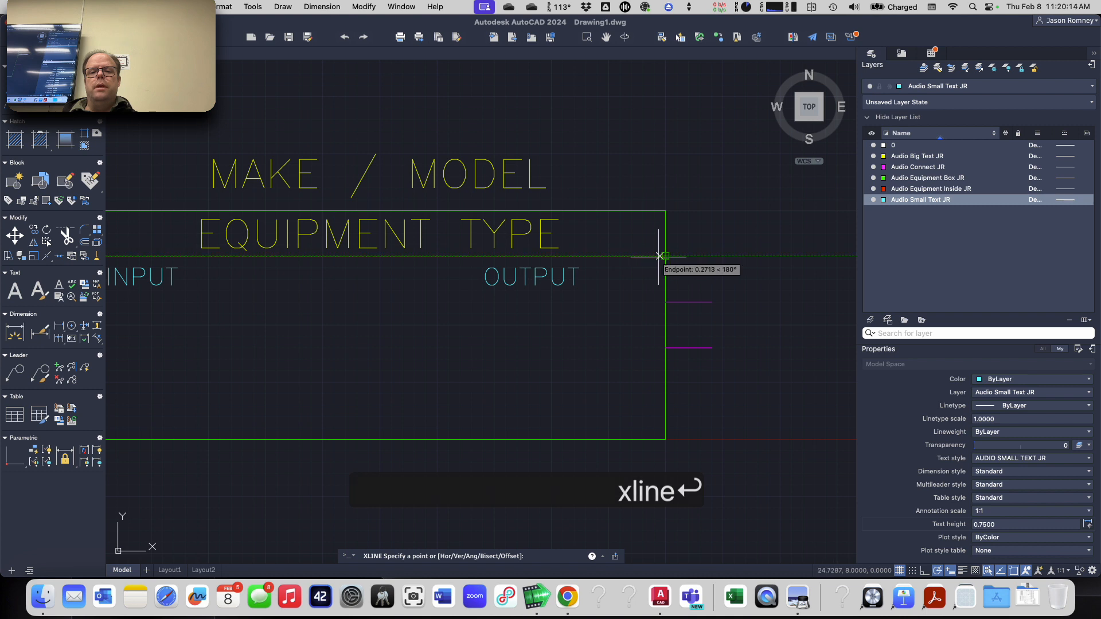
{"action": "type", "text": "0"}
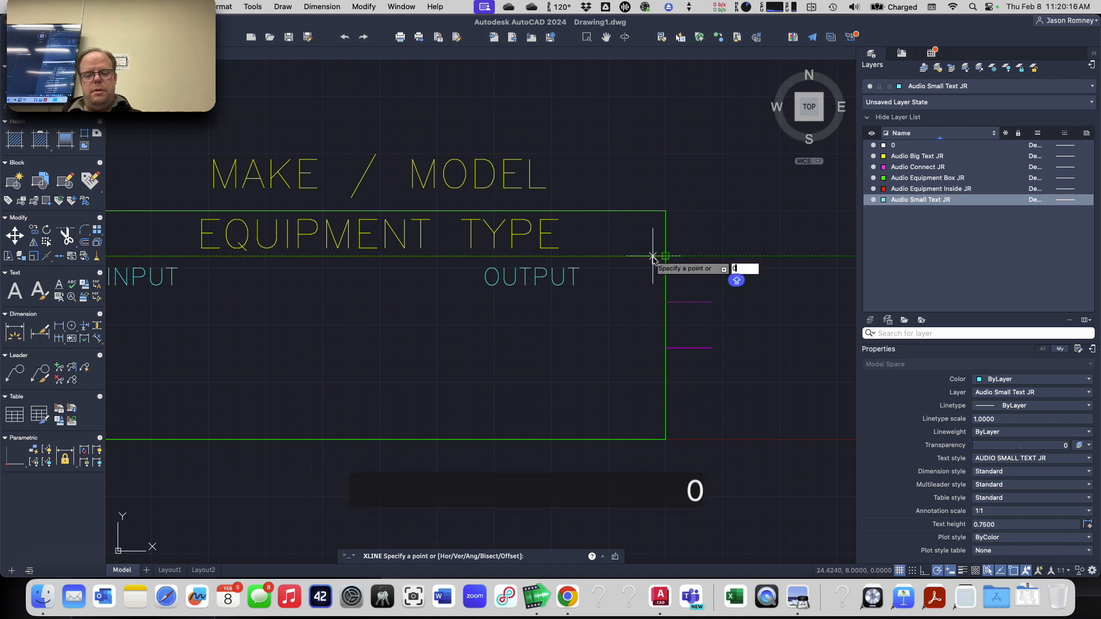
{"action": "type", "text": ".5"}
{"action": "key", "text": "Return"}
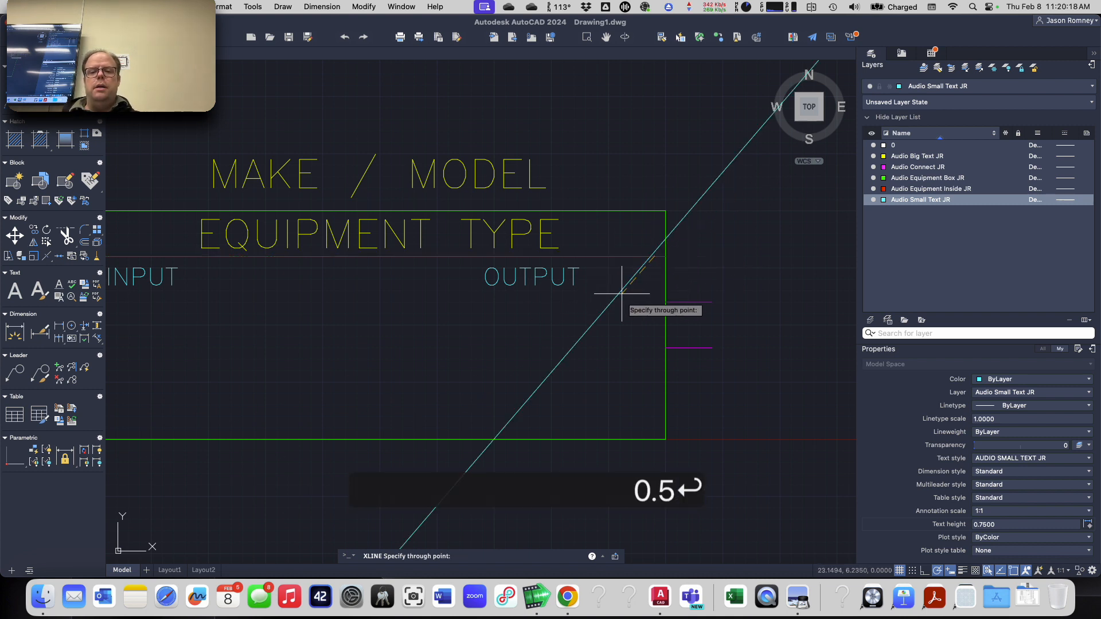
{"action": "left_click", "coordinate": [654, 326]}
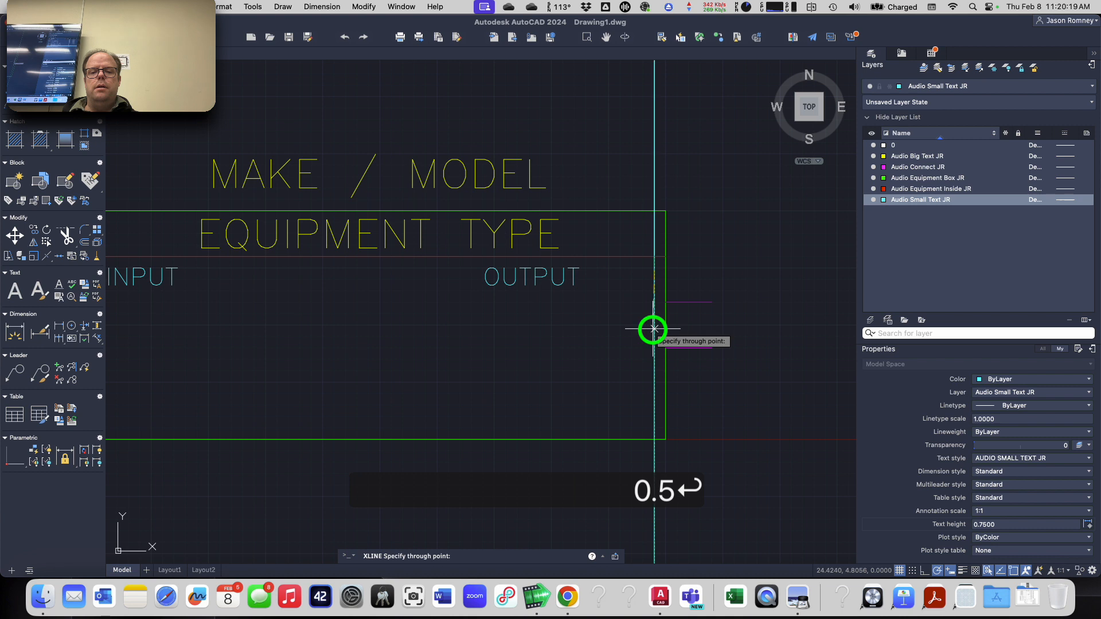
{"action": "right_click", "coordinate": [613, 339]}
- Draw a horizontal construction line 0.5 units below the header divider line
{"action": "right_click", "coordinate": [683, 278]}
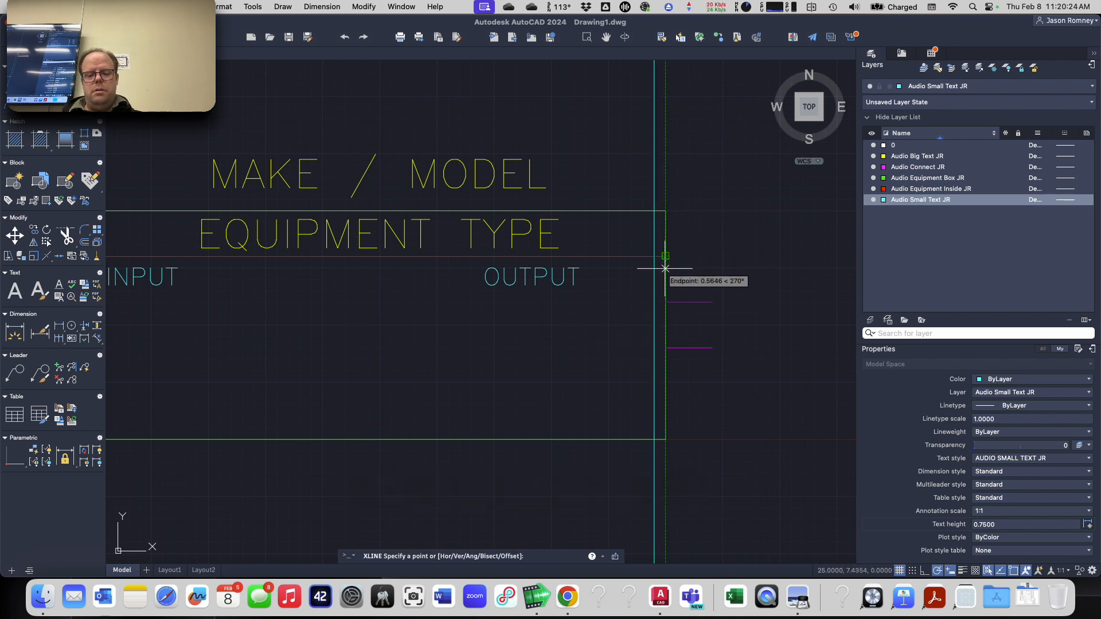
{"action": "type", "text": "0.5"}
{"action": "key", "text": "Return"}
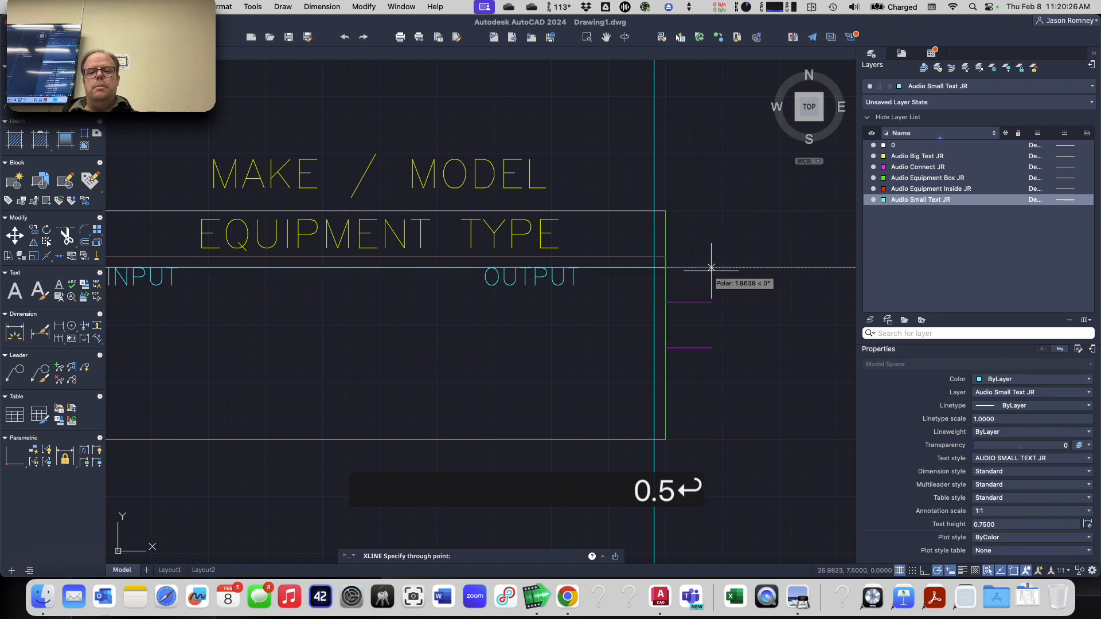
{"action": "left_click", "coordinate": [712, 270]}
{"action": "right_click", "coordinate": [707, 306]}
- Move the OUTPUT text by its top-right insertion point to the intersection of the two construction lines
{"action": "type", "text": "m"}
{"action": "right_click", "coordinate": [612, 326]}
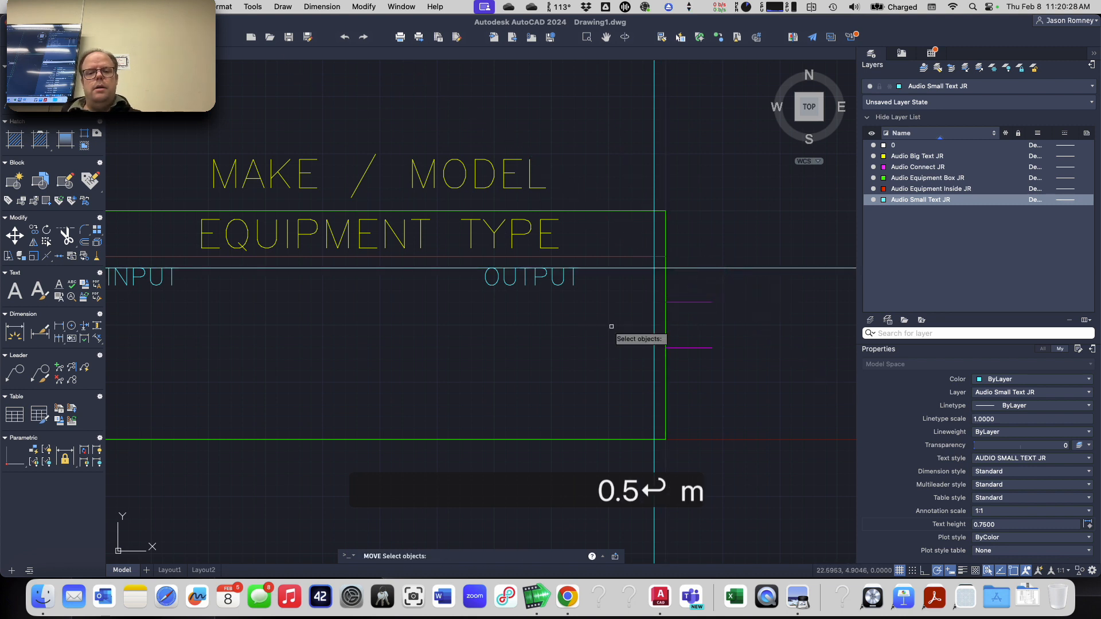
{"action": "left_click", "coordinate": [565, 279]}
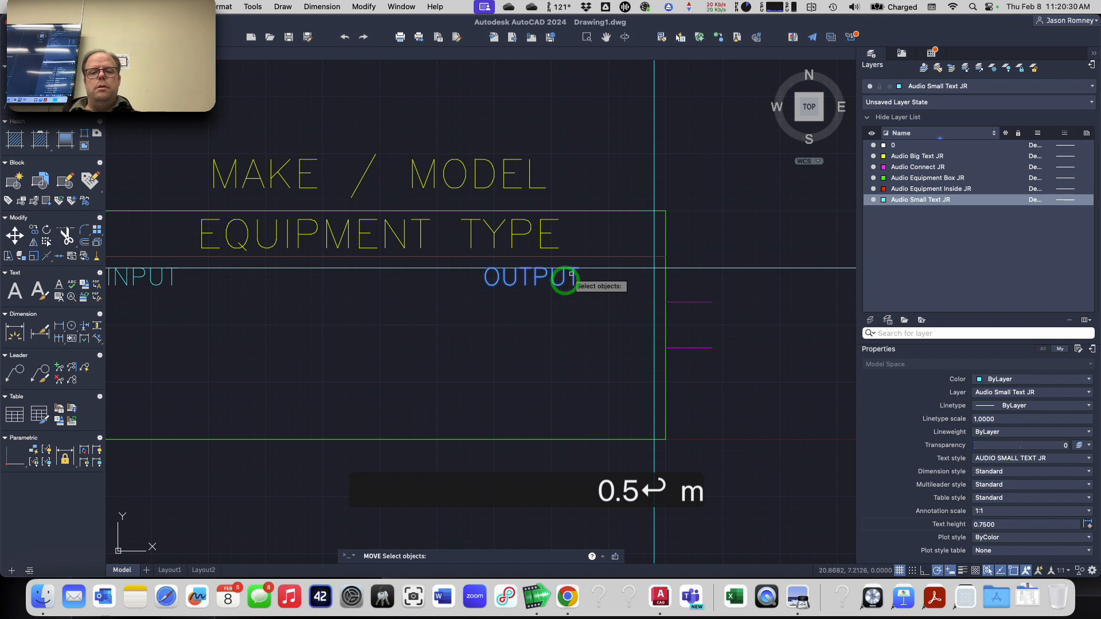
{"action": "right_click", "coordinate": [568, 269]}
{"action": "left_click", "coordinate": [579, 268]}
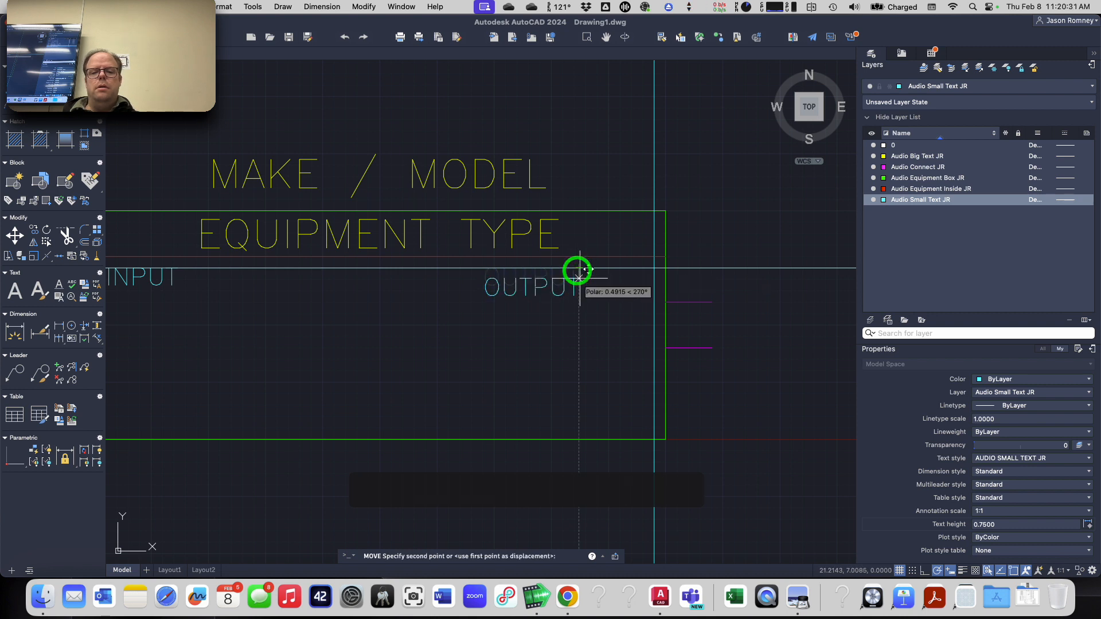
{"action": "left_click", "coordinate": [653, 268]}
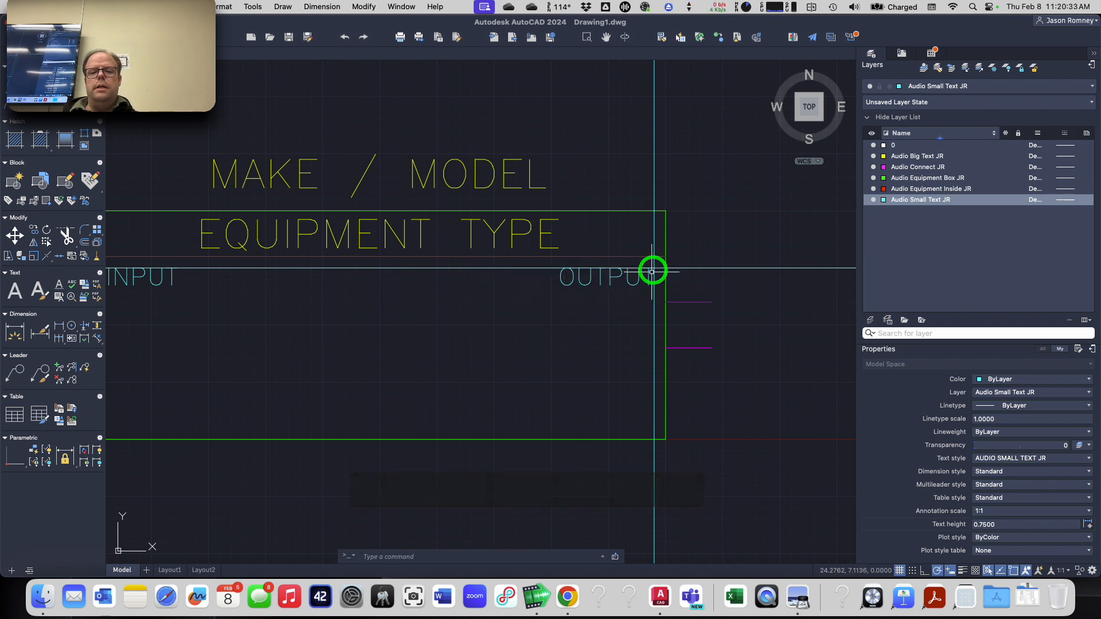
- Erase the vertical and horizontal construction lines near the OUTPUT text
{"action": "left_click", "coordinate": [746, 285]}
{"action": "left_click", "coordinate": [732, 239]}
{"action": "key", "text": "e"}
{"action": "key", "text": "space"}
{"action": "left_click", "coordinate": [696, 152]}
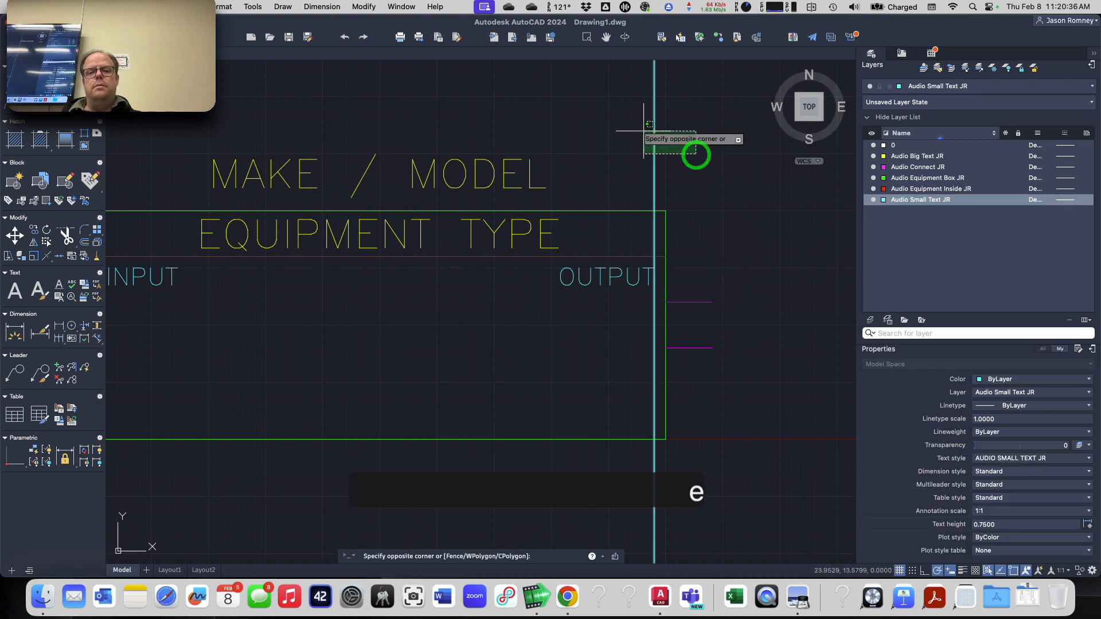
{"action": "left_click", "coordinate": [631, 115]}
{"action": "key", "text": "e"}
{"action": "key", "text": "space"}
- Copy the INPUT text straight down from its top-left insertion point to the level of the upper left connector line
{"action": "middle_click_drag", "start_coordinate": [533, 364], "coordinate": [667, 367]}
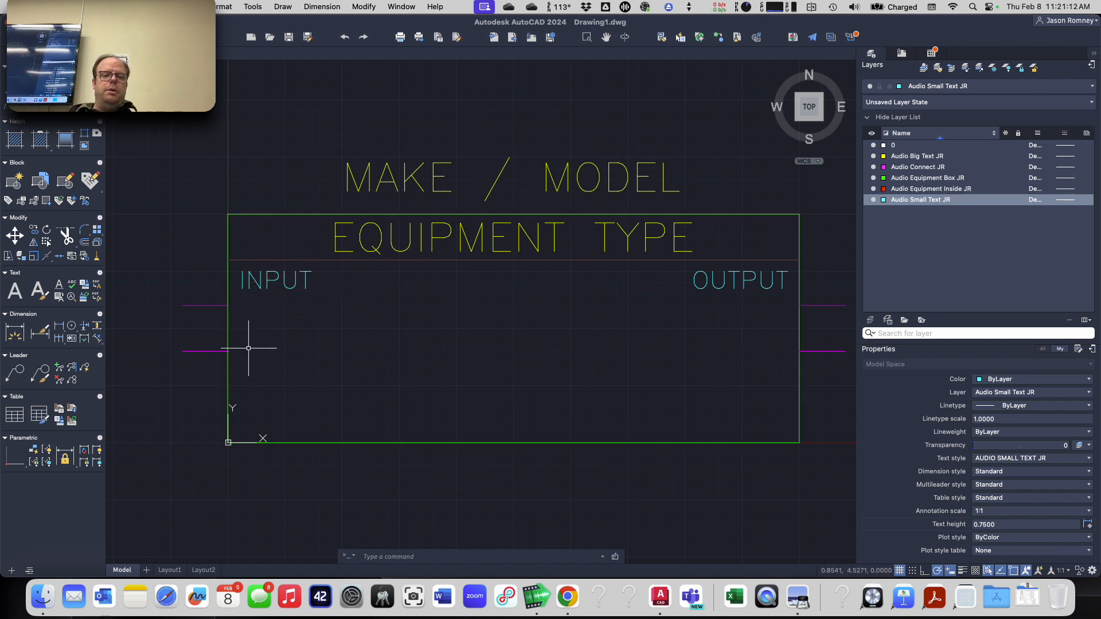
{"action": "type", "text": "co"}
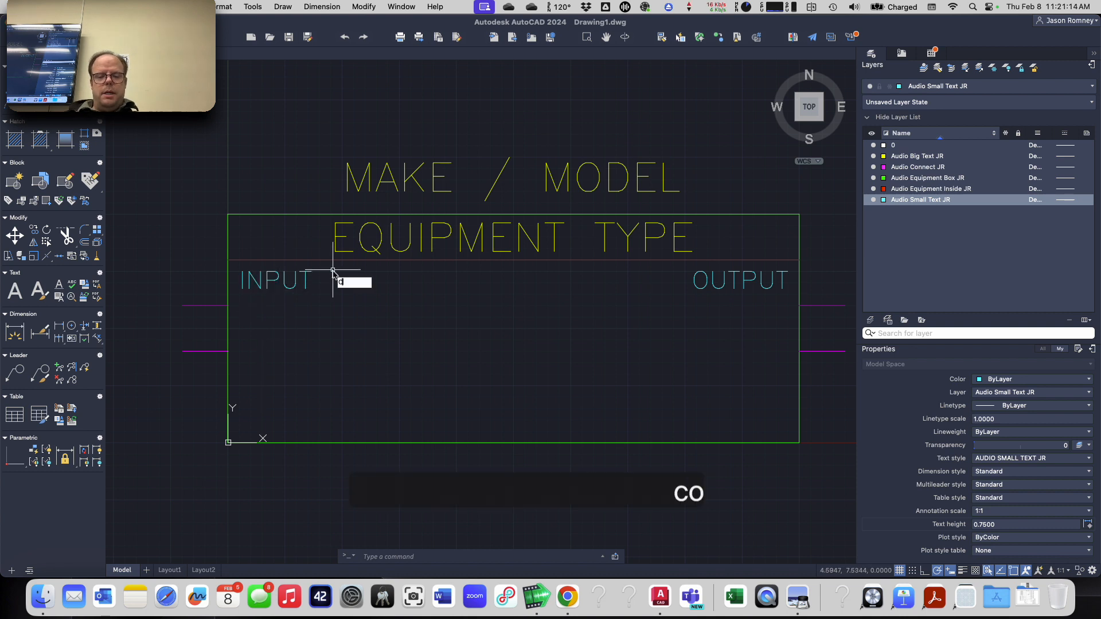
{"action": "key", "text": "Return"}
{"action": "left_click", "coordinate": [268, 282]}
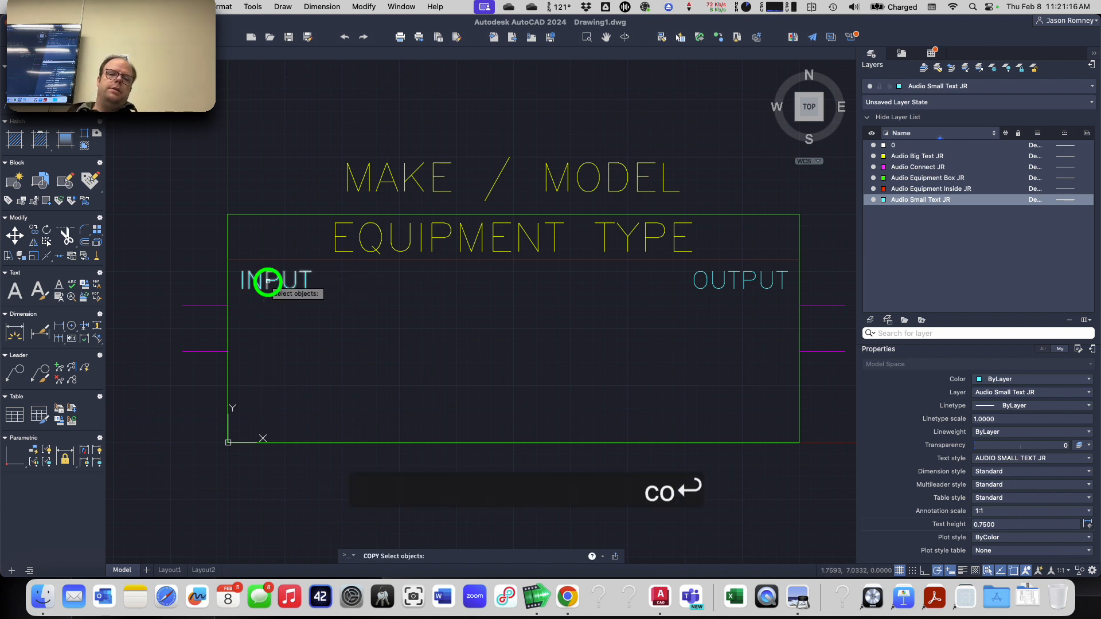
{"action": "right_click", "coordinate": [269, 282]}
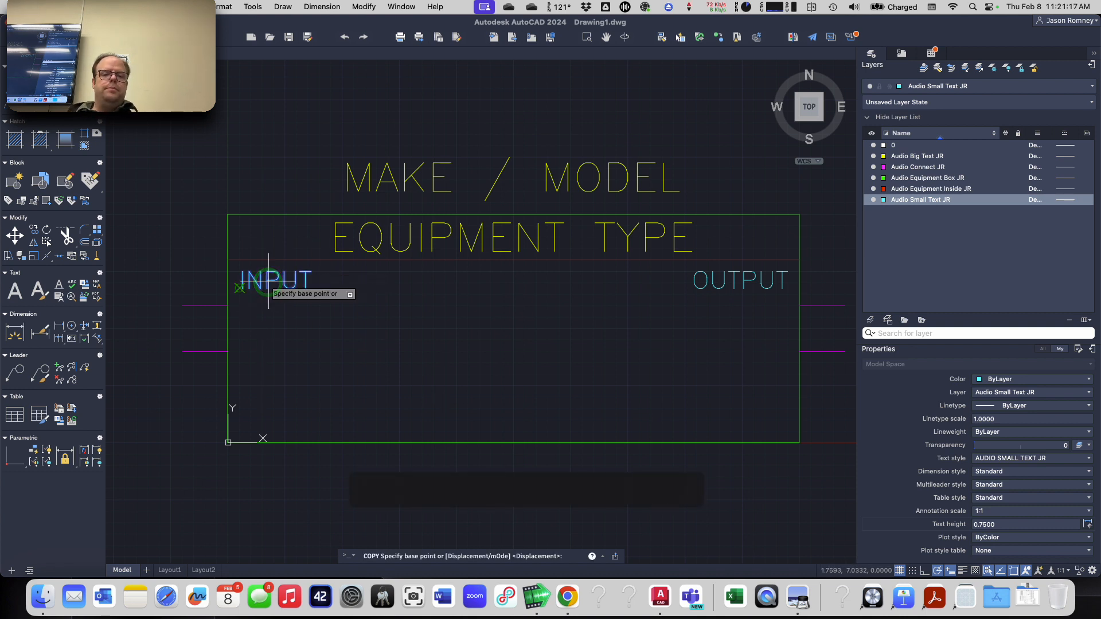
{"action": "left_click", "coordinate": [240, 271]}
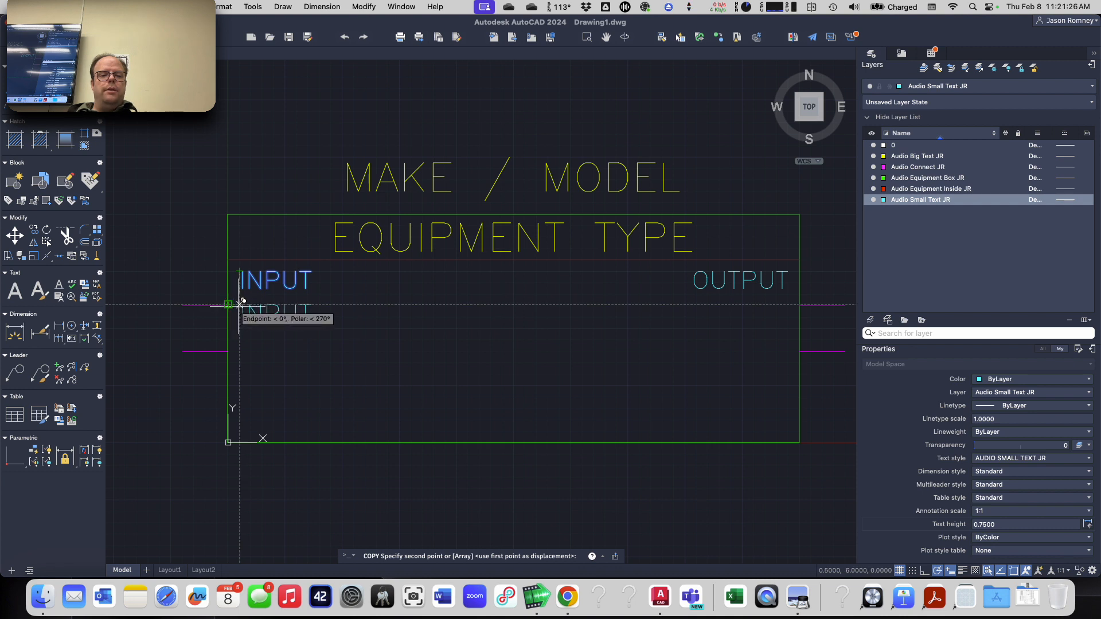
{"action": "left_click", "coordinate": [240, 304]}
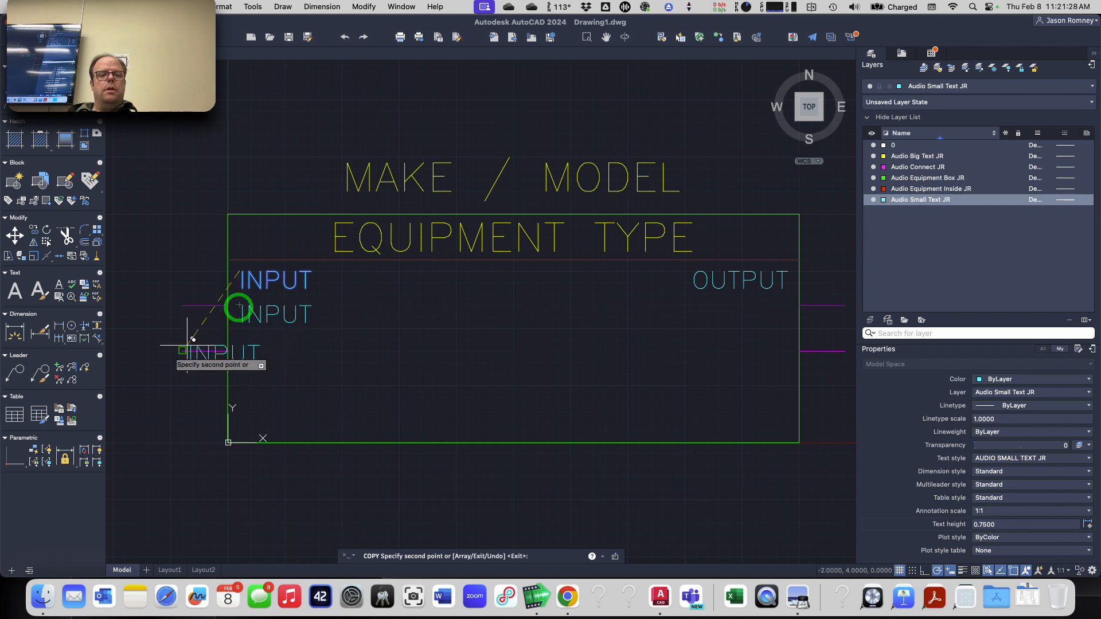
{"action": "key", "text": "Return"}
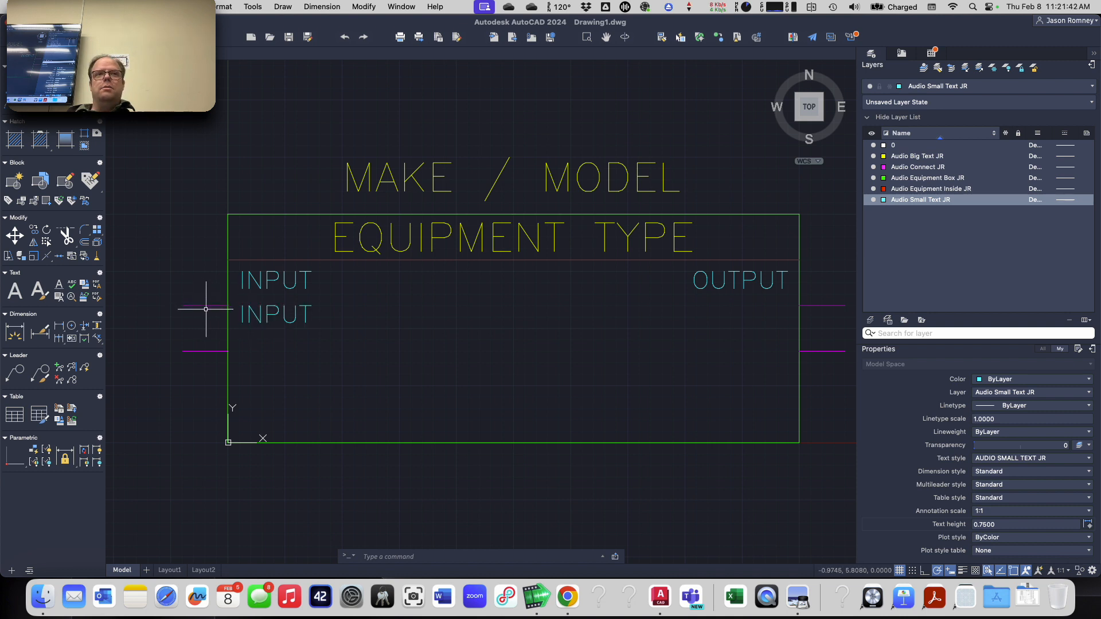
- Set the copied lower INPUT text's justification to Middle left
{"action": "left_click", "coordinate": [294, 314]}
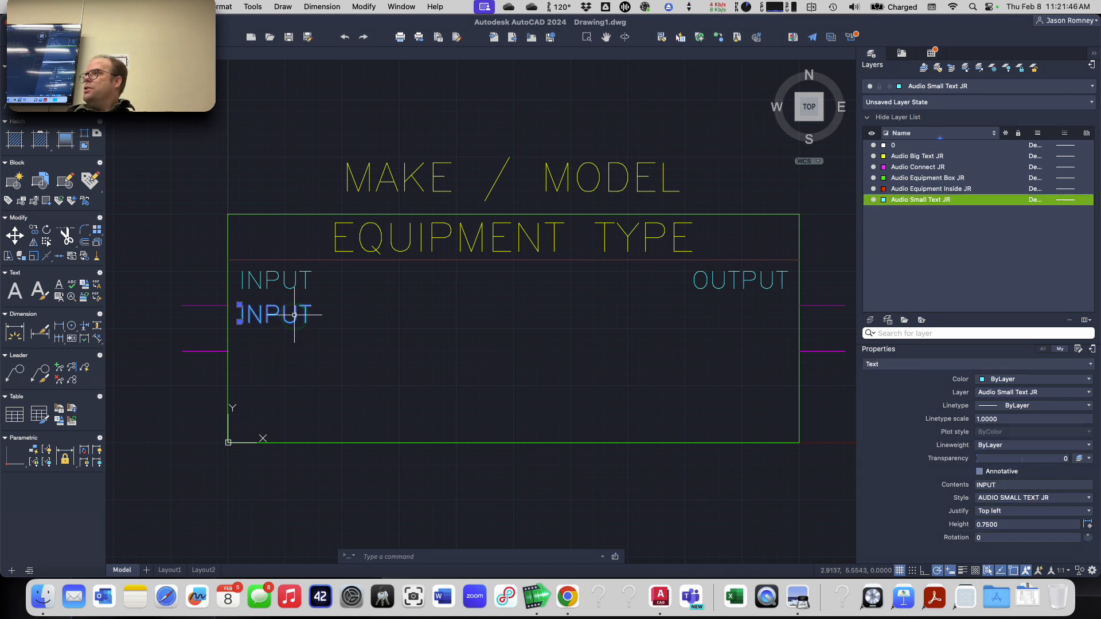
{"action": "left_click", "coordinate": [991, 514]}
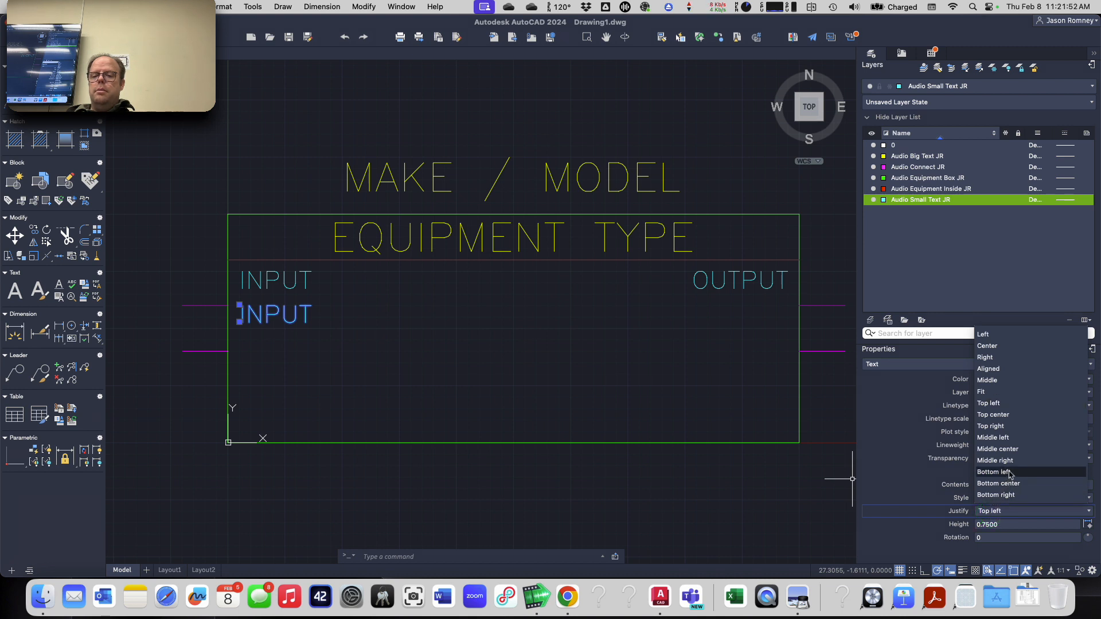
{"action": "left_click", "coordinate": [1013, 439]}
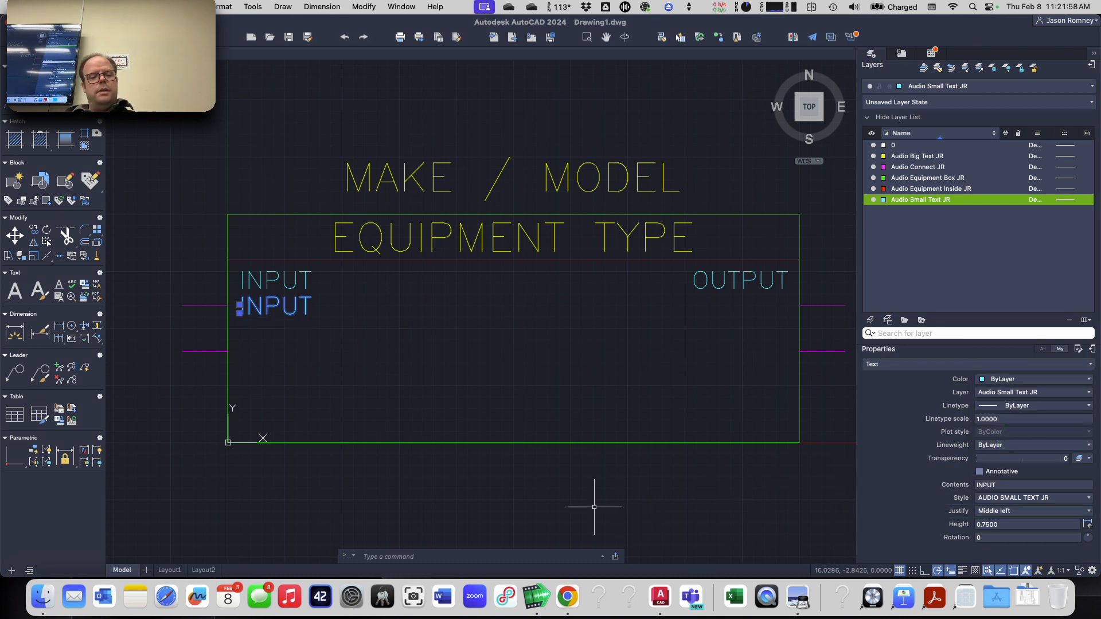
{"action": "key", "text": "Escape"}
{"action": "key", "text": "Escape"}
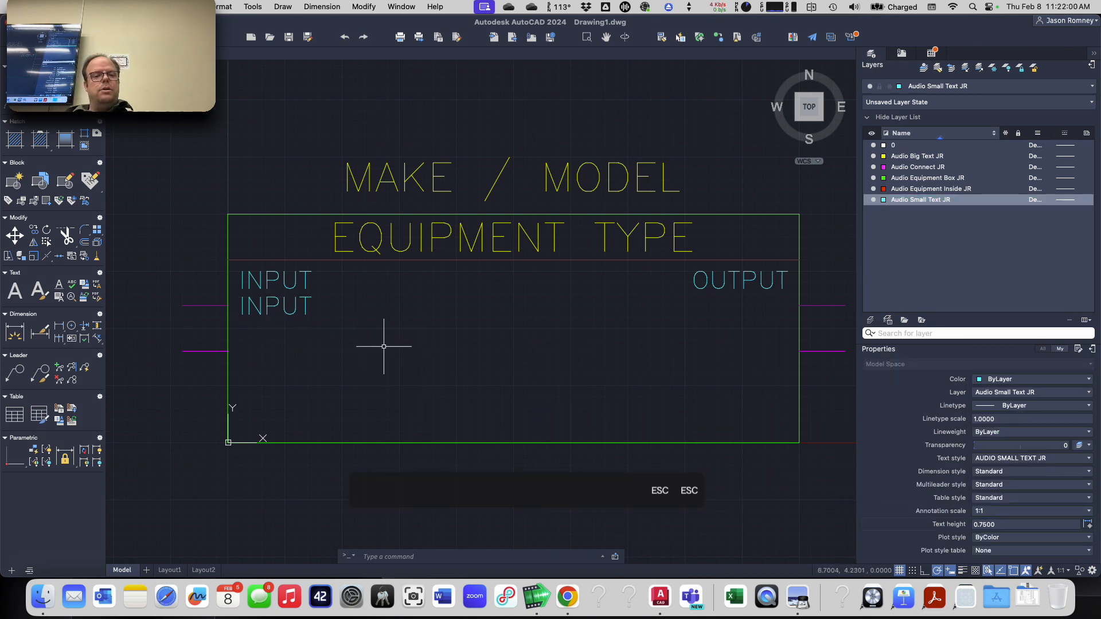
- Change the copied lower INPUT text's content to 1
{"action": "double_click", "coordinate": [286, 309]}
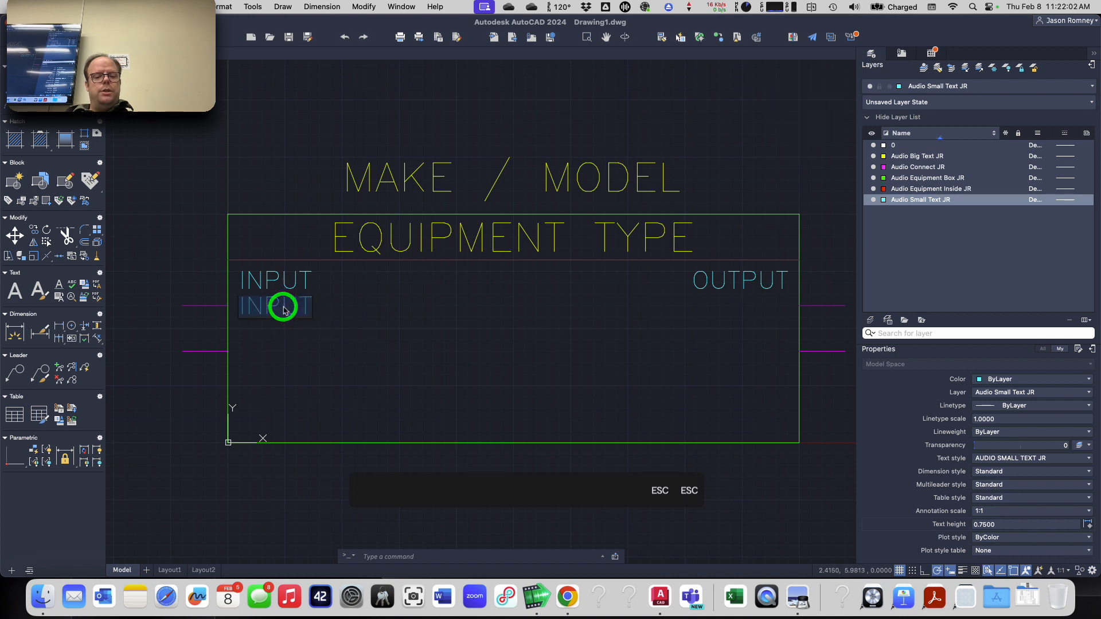
{"action": "type", "text": "1"}
{"action": "key", "text": "Return"}
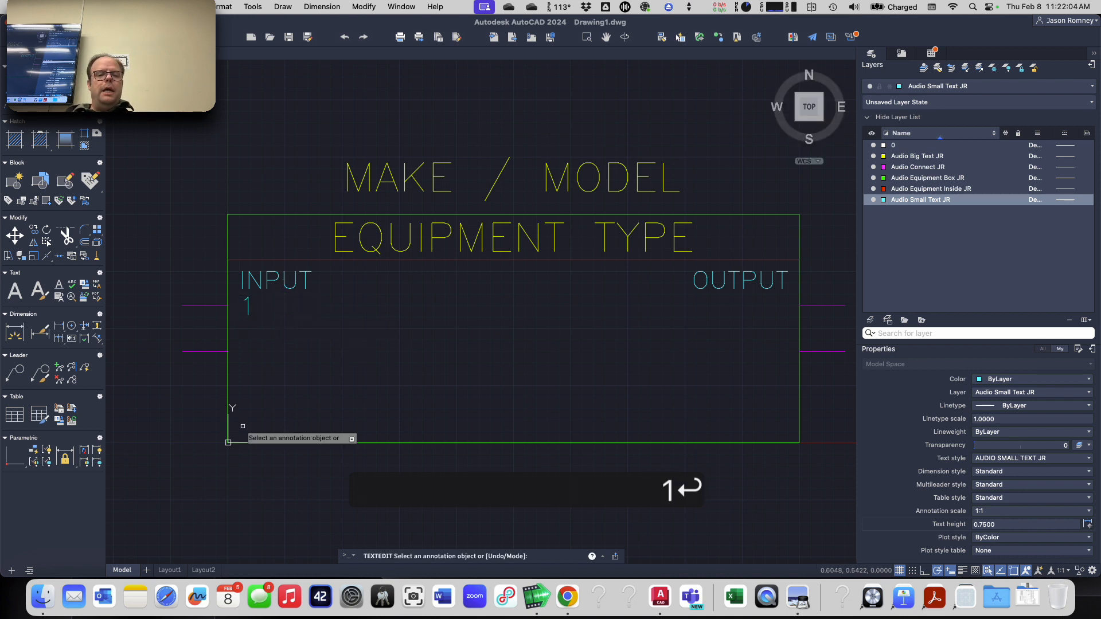
{"action": "key", "text": "Escape"}
{"action": "key", "text": "Escape"}
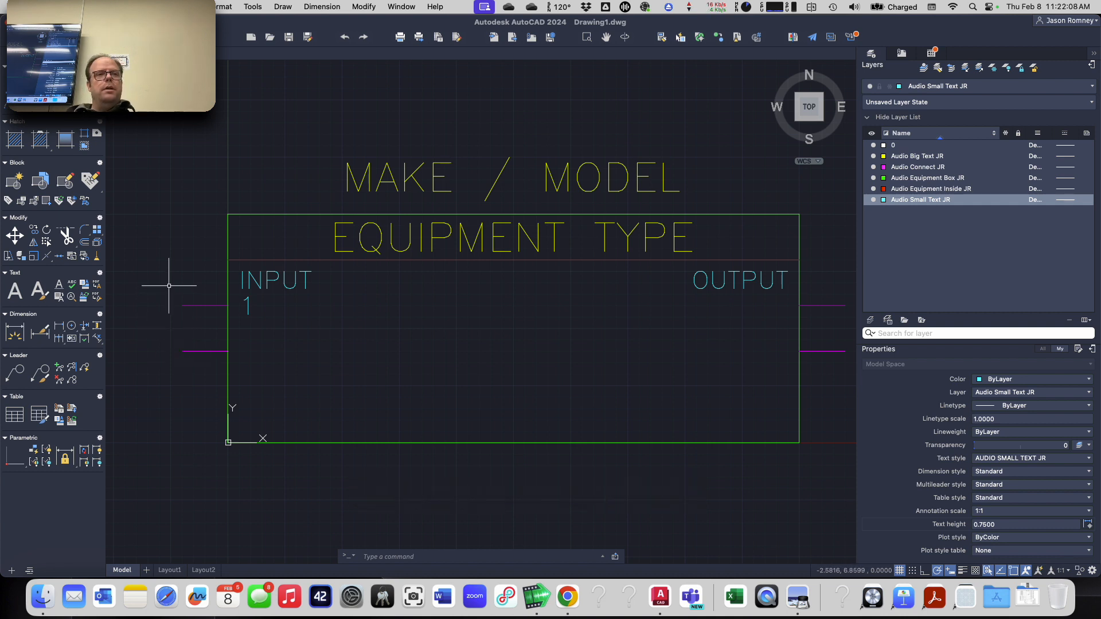
- Move the four connector lines and the 1 label straight down by 1 unit
{"action": "scroll", "coordinate": [168, 286], "scroll_direction": "down", "scroll_amount": 2}
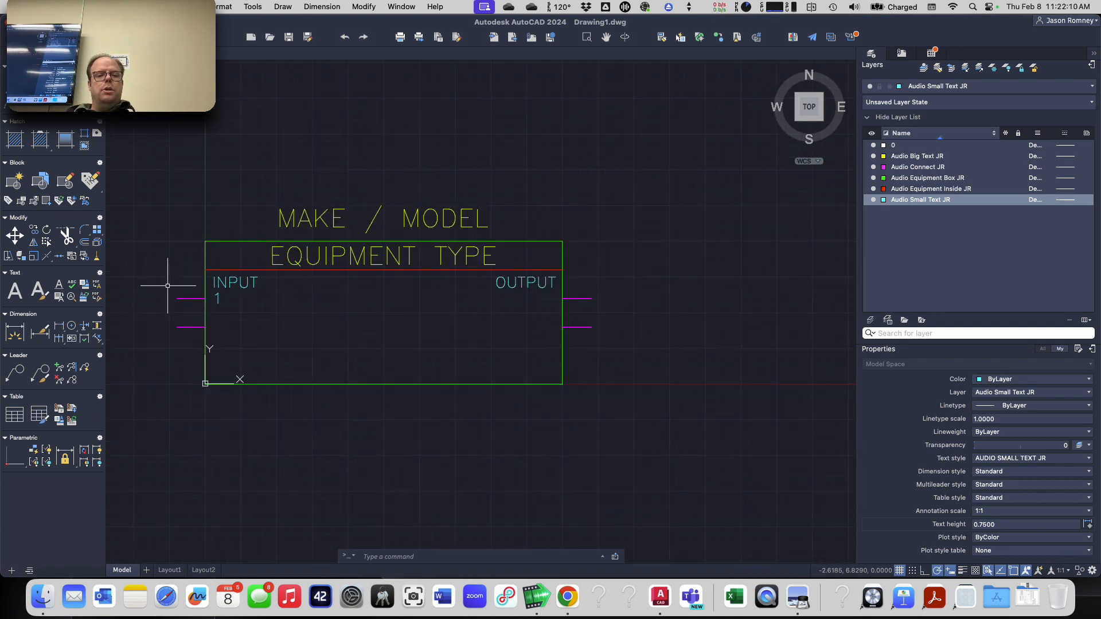
{"action": "left_click", "coordinate": [167, 286]}
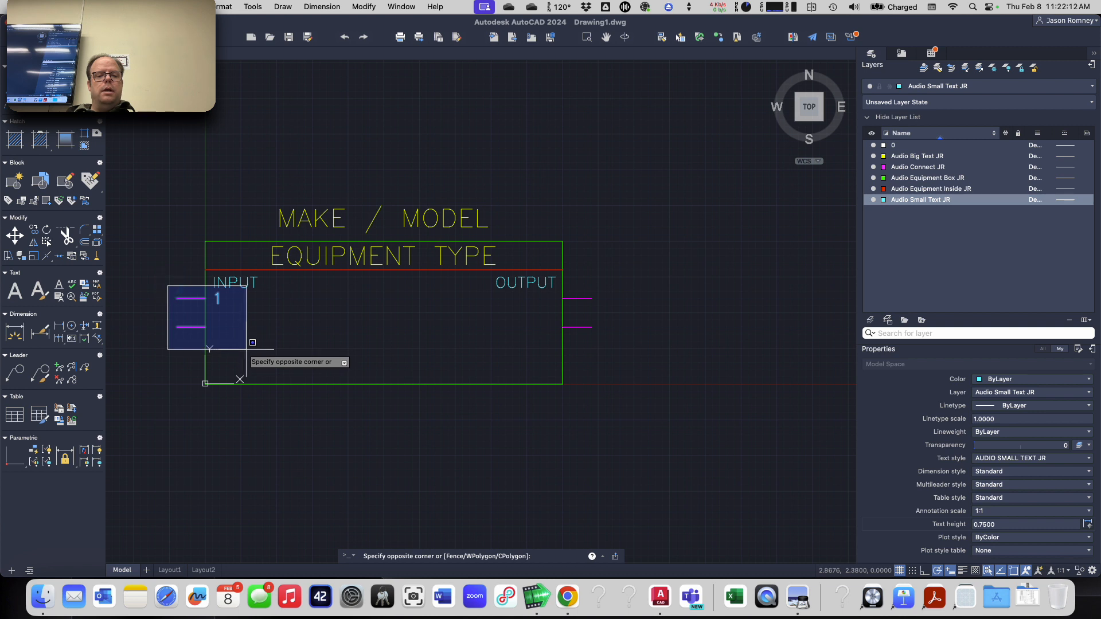
{"action": "left_click", "coordinate": [677, 359]}
{"action": "type", "text": "m"}
{"action": "key", "text": "Return"}
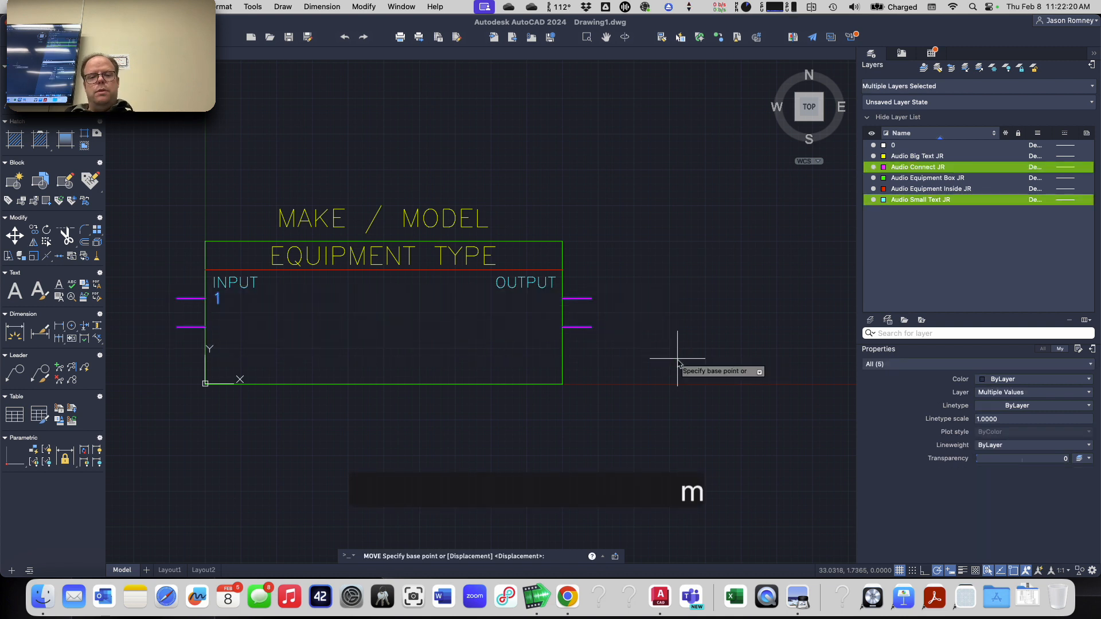
{"action": "left_click", "coordinate": [670, 337]}
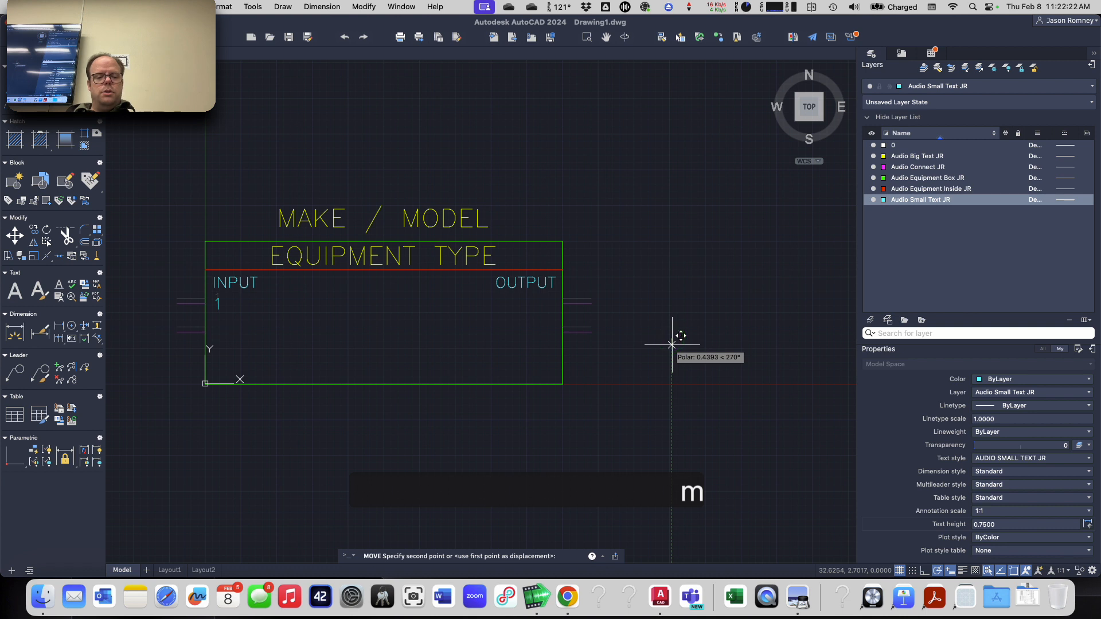
{"action": "type", "text": "1"}
{"action": "key", "text": "Return"}
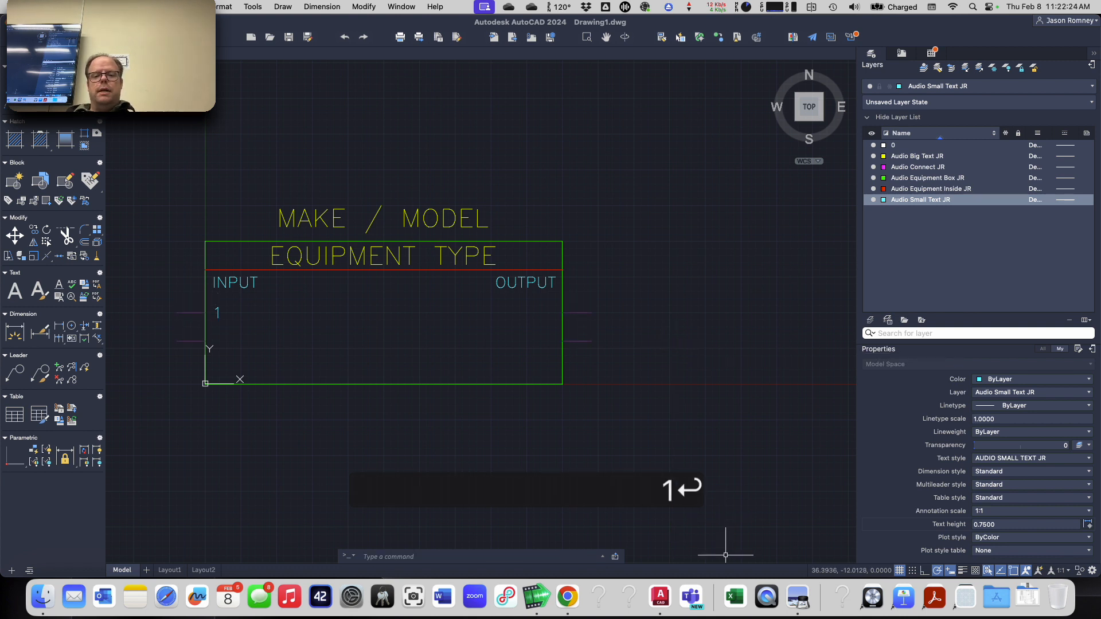
{"action": "key", "text": "Escape"}
{"action": "key", "text": "Escape"}
{"action": "left_click", "coordinate": [299, 436]}
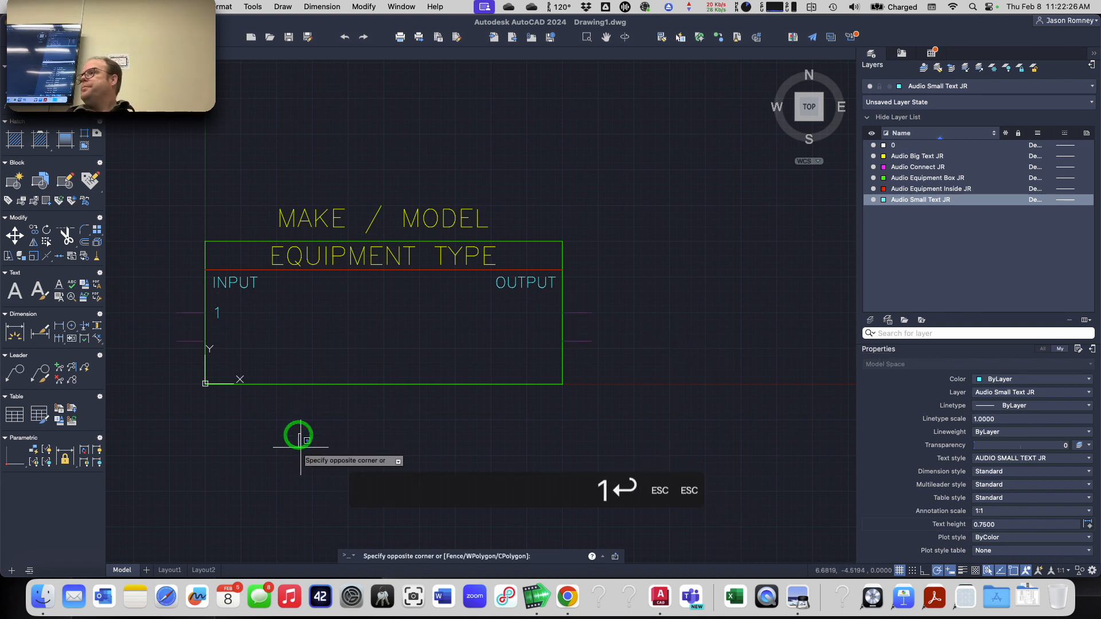
{"action": "left_click", "coordinate": [302, 448]}
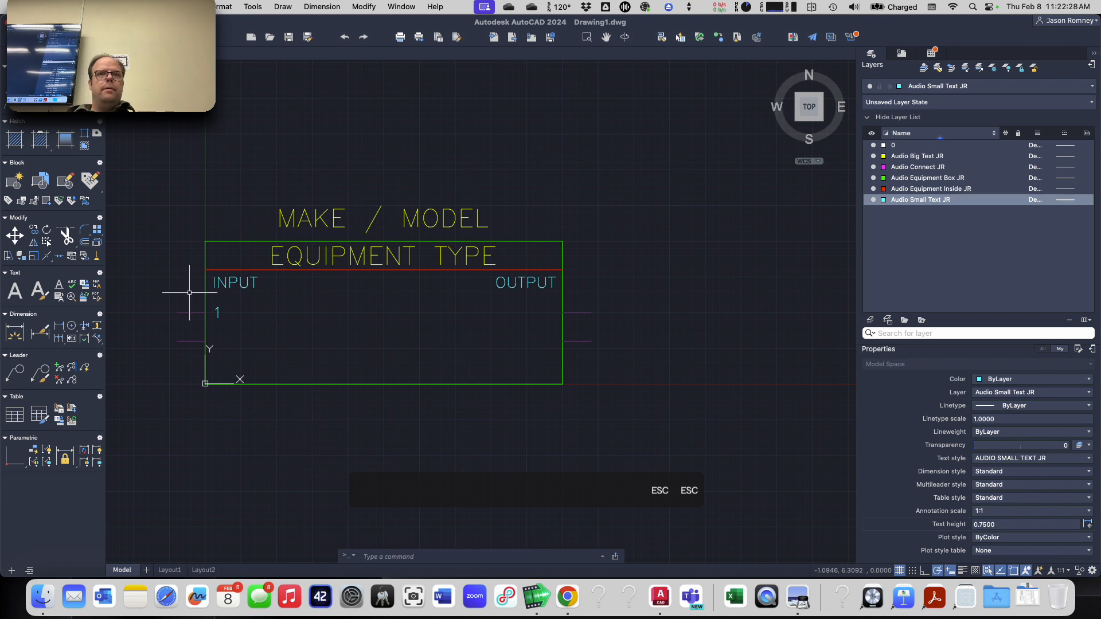
- Copy the 1 label straight down from the upper left connector line's box endpoint to the lower left connector line's endpoint
{"action": "scroll", "coordinate": [190, 293], "scroll_direction": "up", "scroll_amount": 2}
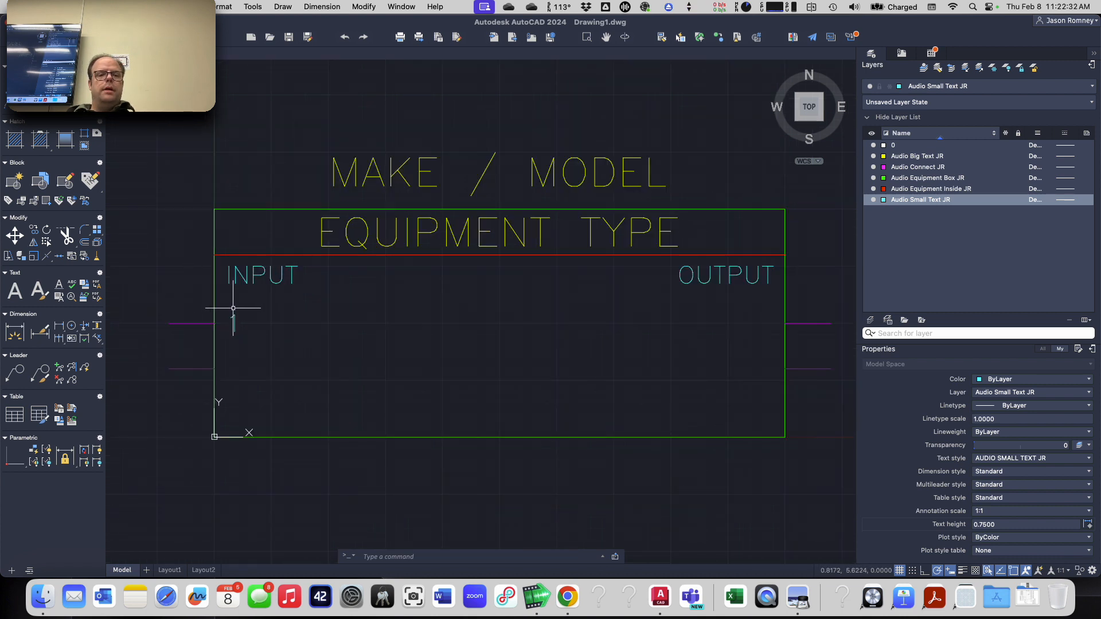
{"action": "type", "text": "co"}
{"action": "key", "text": "Return"}
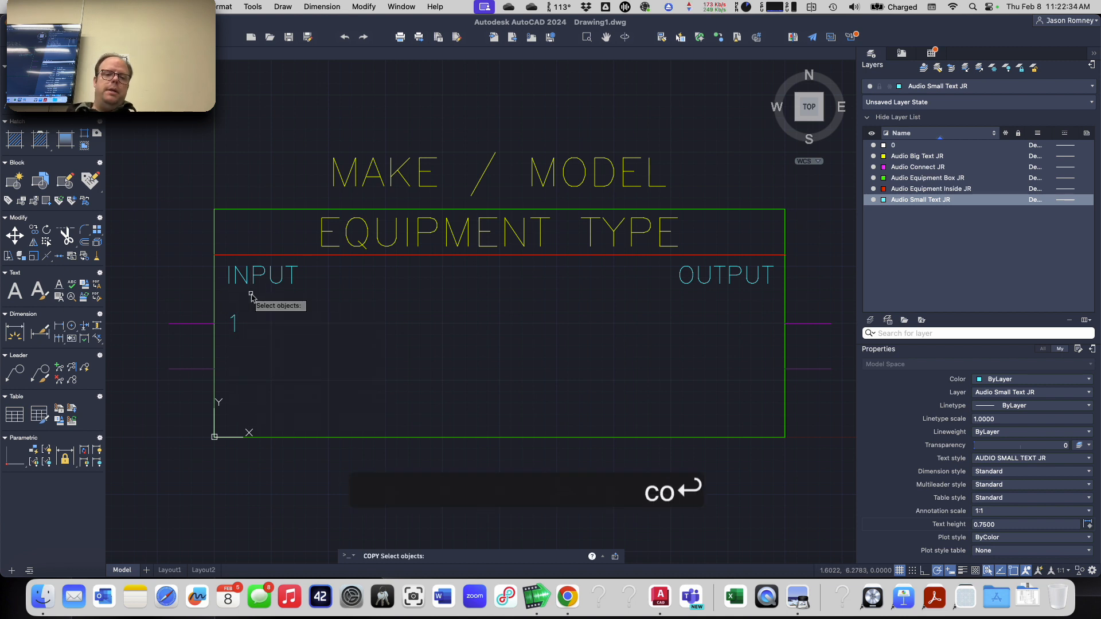
{"action": "left_click", "coordinate": [233, 324]}
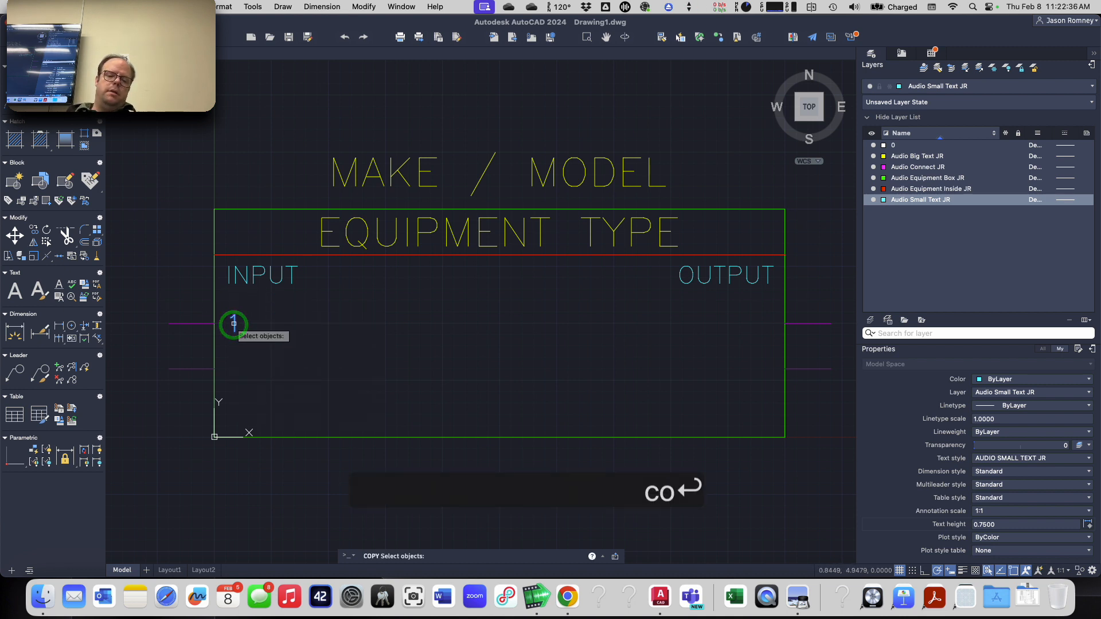
{"action": "right_click", "coordinate": [236, 325]}
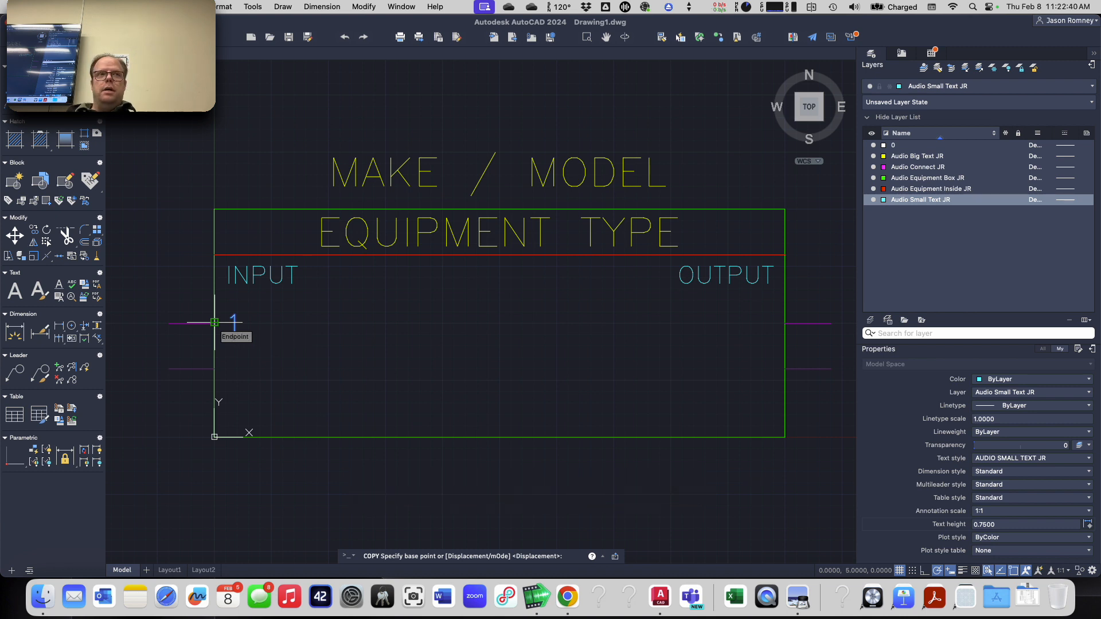
{"action": "left_click", "coordinate": [214, 322]}
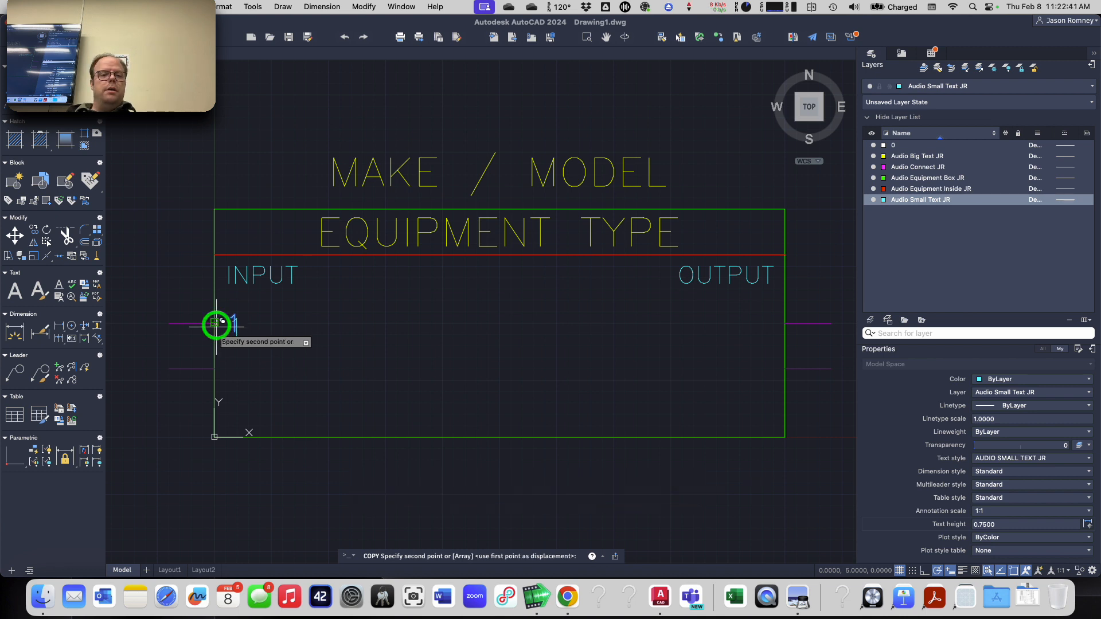
{"action": "left_click", "coordinate": [214, 370]}
{"action": "key", "text": "Return"}
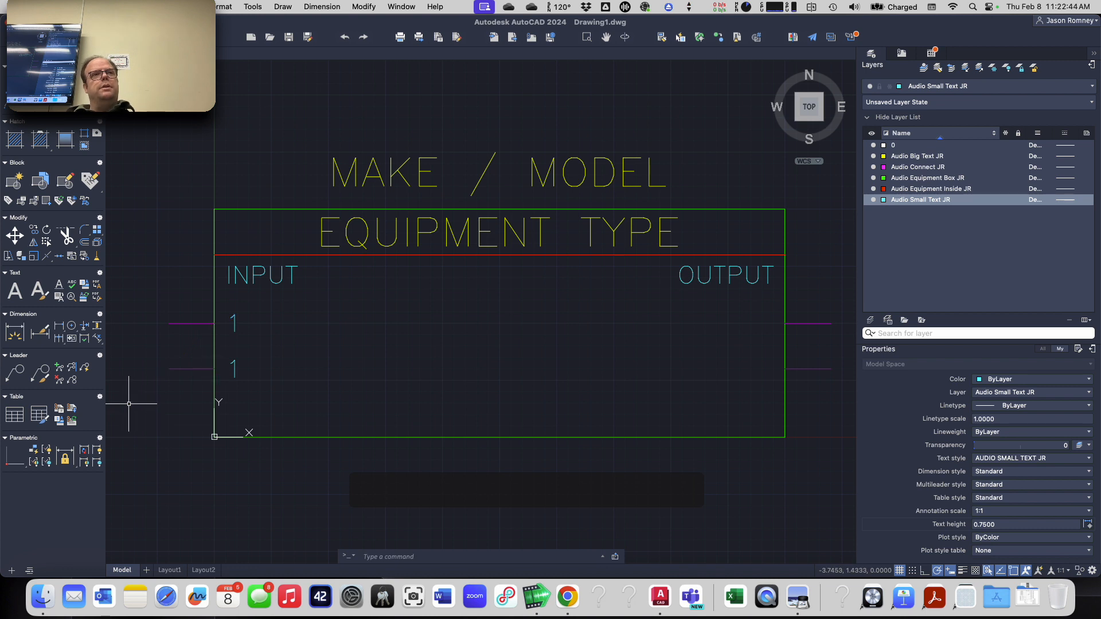
- Change the content of the copied label at the lower left connector line to 2
{"action": "double_click", "coordinate": [234, 364]}
{"action": "type", "text": "2"}
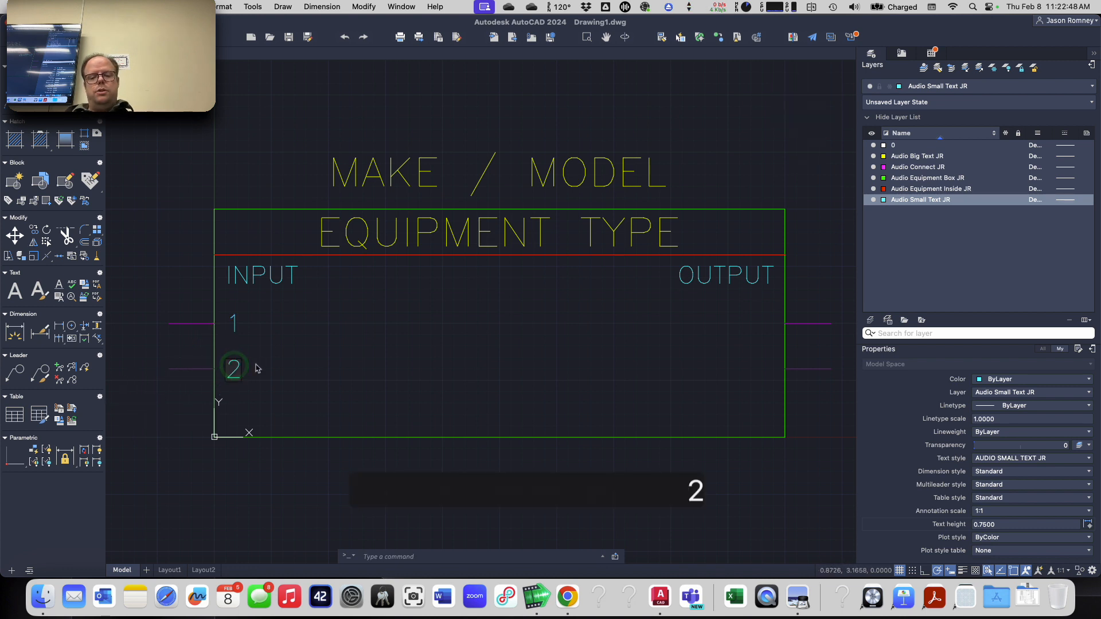
{"action": "key", "text": "Return"}
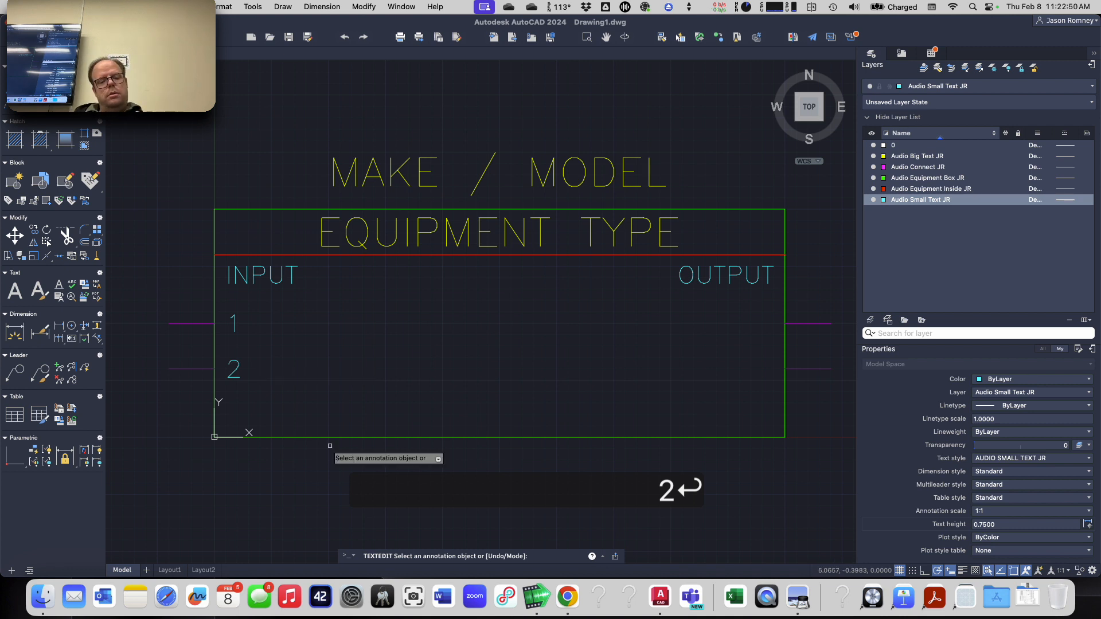
{"action": "key", "text": "Escape"}
{"action": "key", "text": "Escape"}
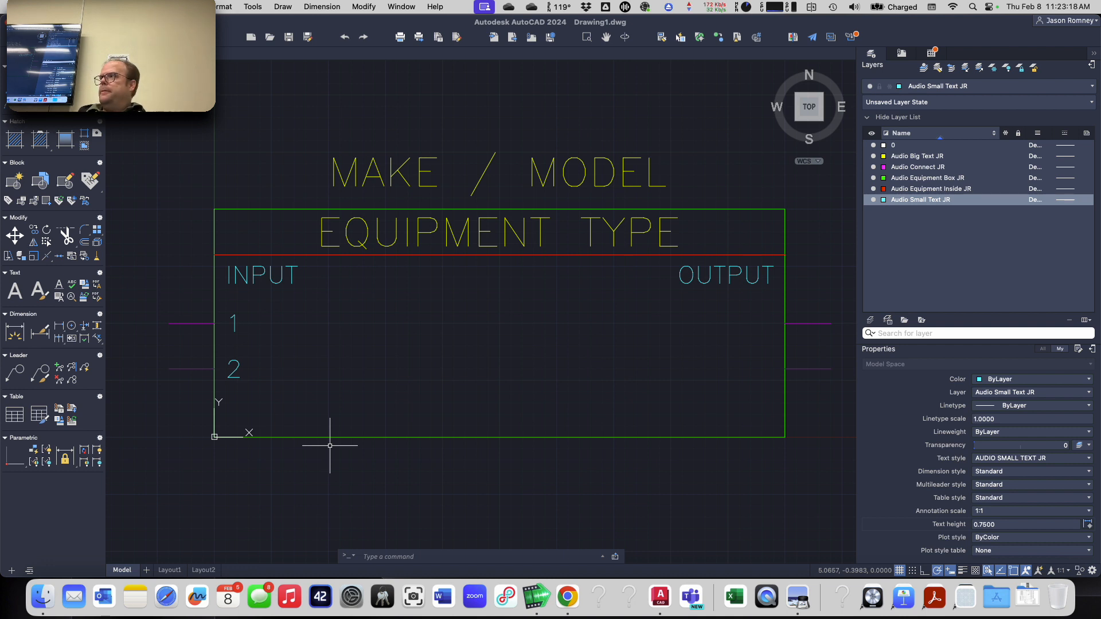
- Try MADI as the content of the 1 label under INPUT and clear the entry
{"action": "left_click", "coordinate": [232, 318]}
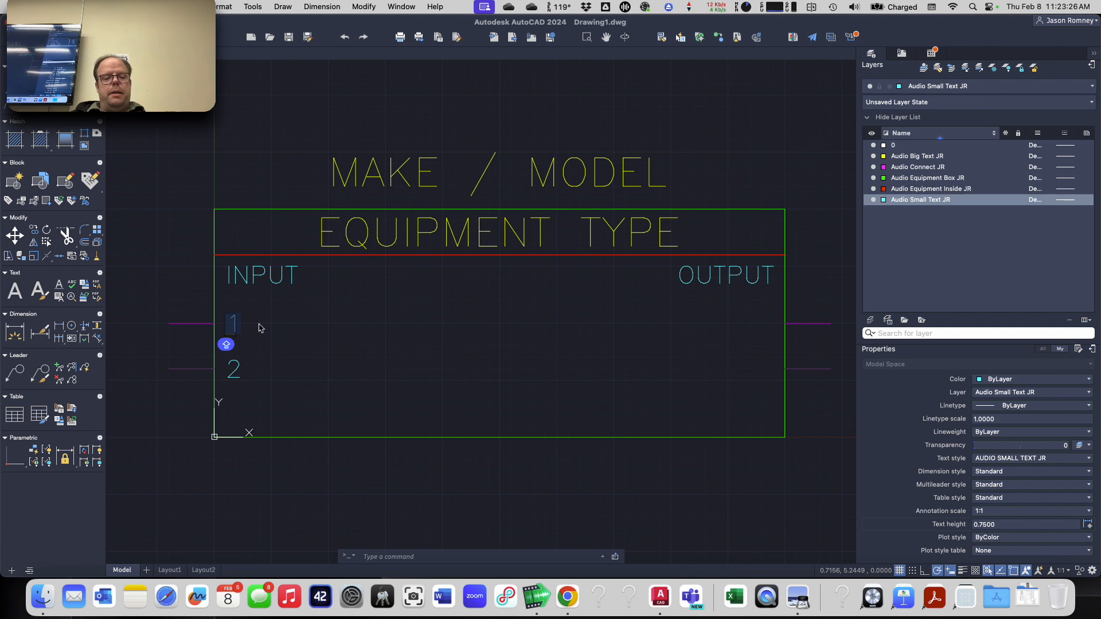
{"action": "type", "text": "Ma"}
{"action": "key", "text": "BackSpace"}
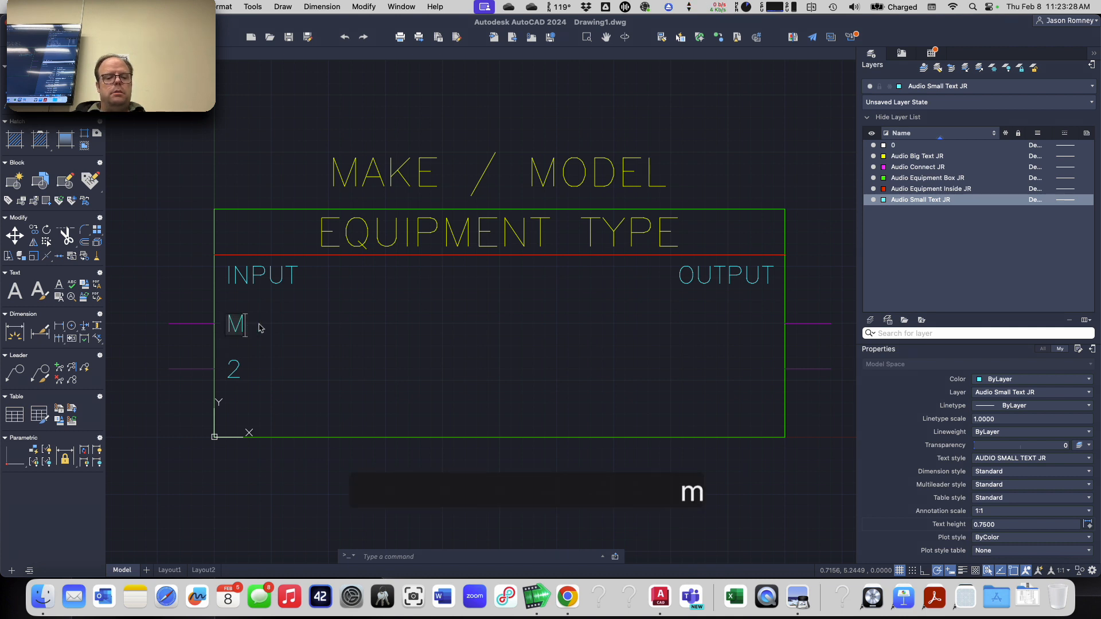
{"action": "type", "text": "ADI"}
{"action": "key", "text": "Caps_Lock"}
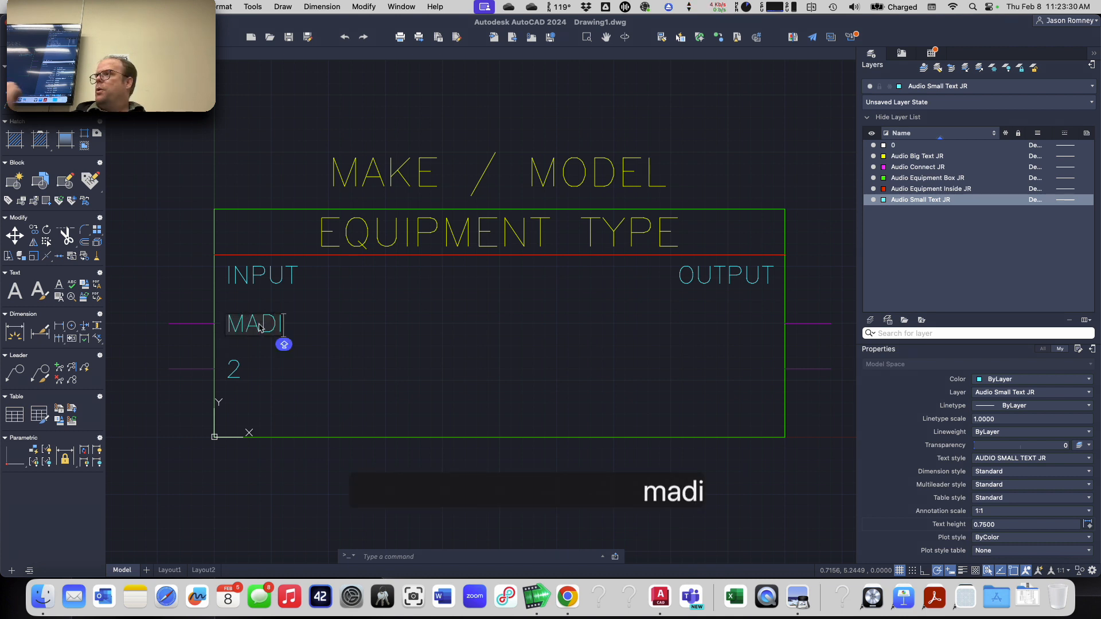
{"action": "key", "text": "BackSpace"}
{"action": "key", "text": "BackSpace"}
{"action": "key", "text": "BackSpace"}
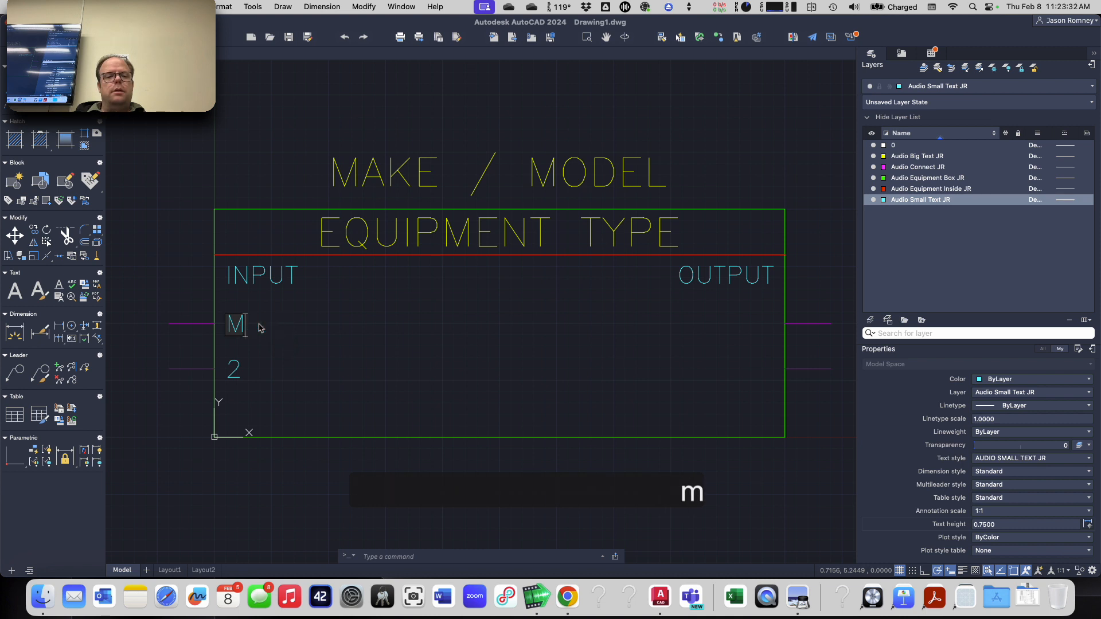
{"action": "key", "text": "BackSpace"}
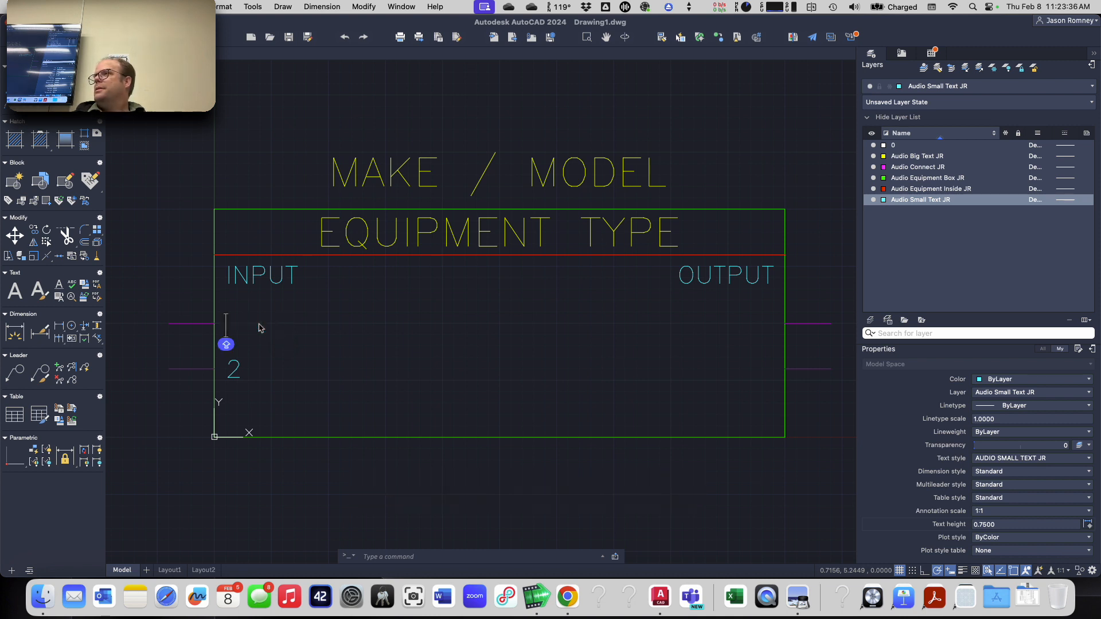
- Try DANTE PRIMARY as the upper label's content under INPUT and restore it to 1
{"action": "type", "text": "DAN"}
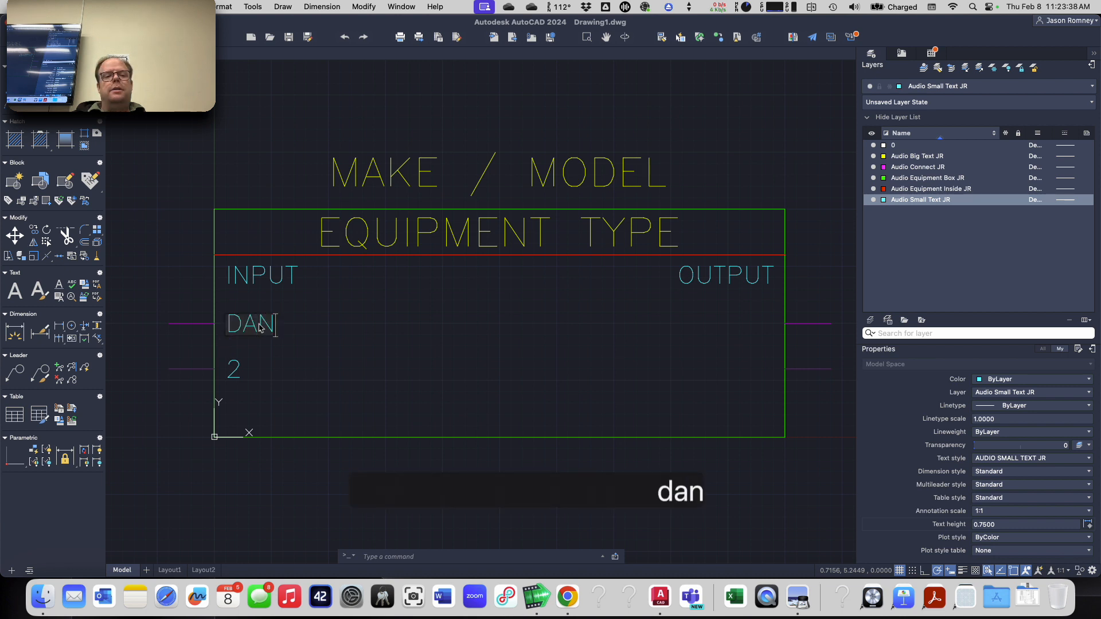
{"action": "type", "text": "TE PRIMARY"}
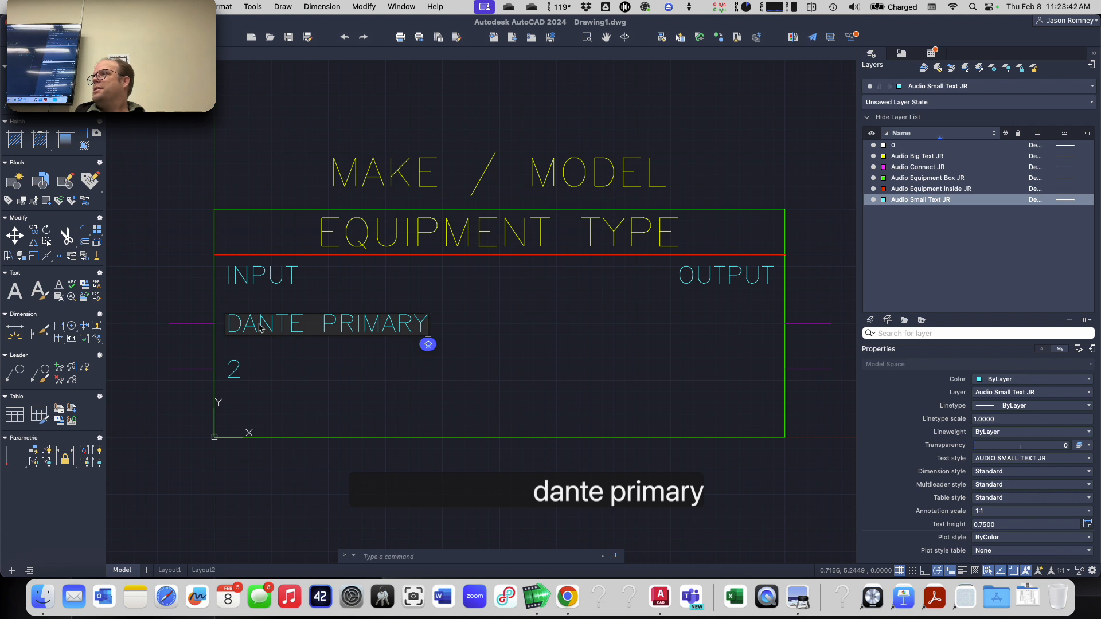
{"action": "key", "text": "BackSpace"}
{"action": "key", "text": "BackSpace"}
{"action": "key", "text": "BackSpace"}
{"action": "key", "text": "BackSpace"}
{"action": "key", "text": "BackSpace"}
{"action": "key", "text": "BackSpace"}
{"action": "key", "text": "BackSpace"}
{"action": "key", "text": "BackSpace"}
{"action": "key", "text": "BackSpace"}
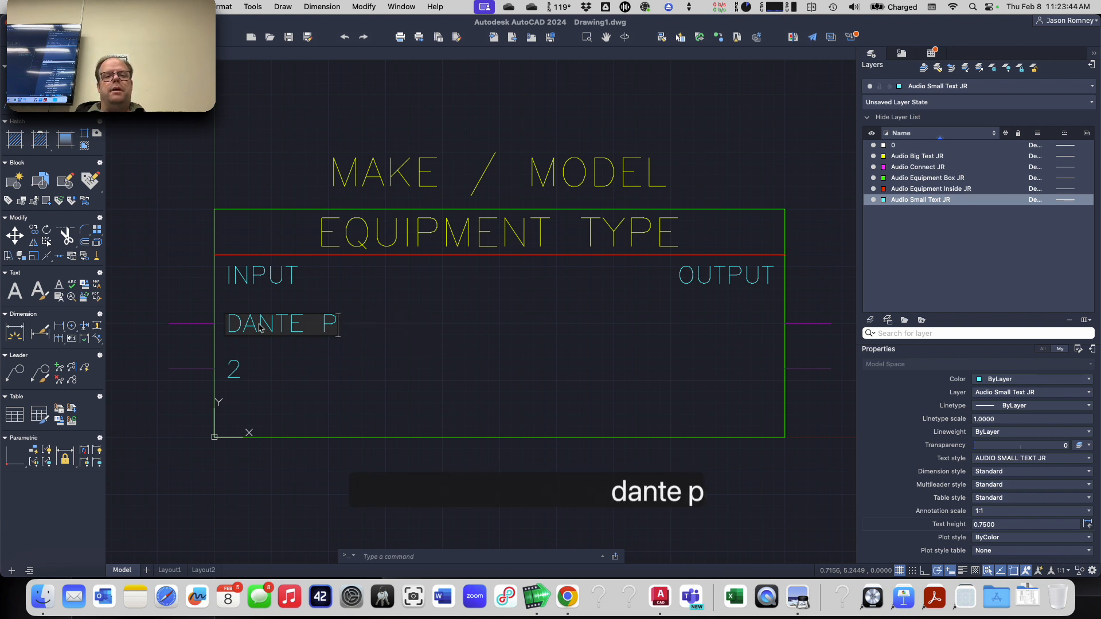
{"action": "key", "text": "BackSpace"}
{"action": "key", "text": "BackSpace"}
{"action": "key", "text": "BackSpace"}
{"action": "key", "text": "BackSpace"}
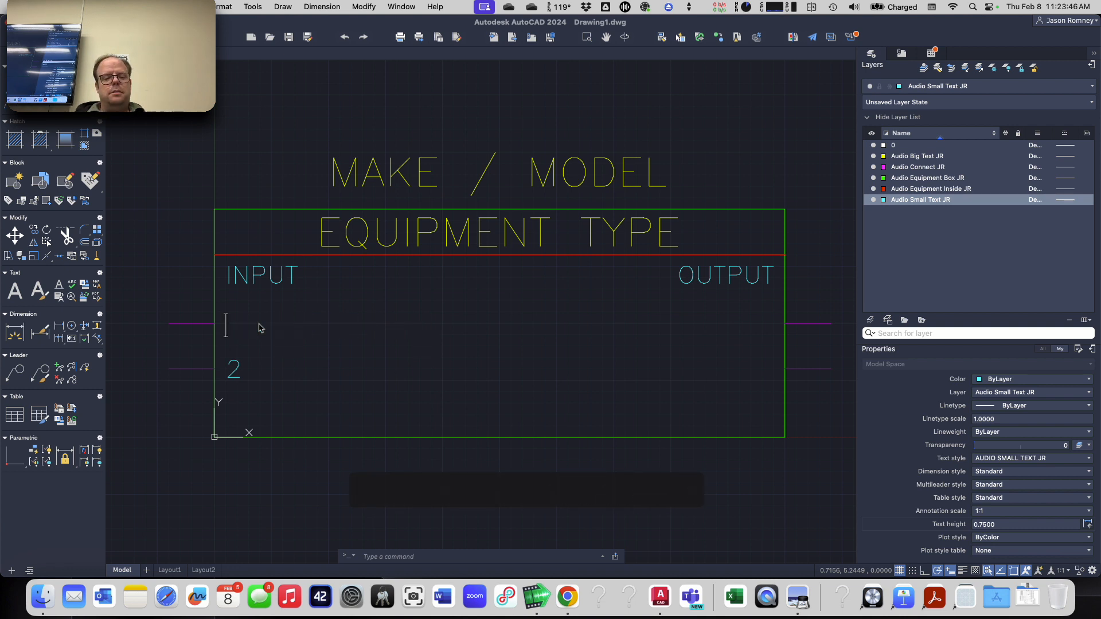
{"action": "type", "text": "1"}
{"action": "key", "text": "Return"}
{"action": "key", "text": "Return"}
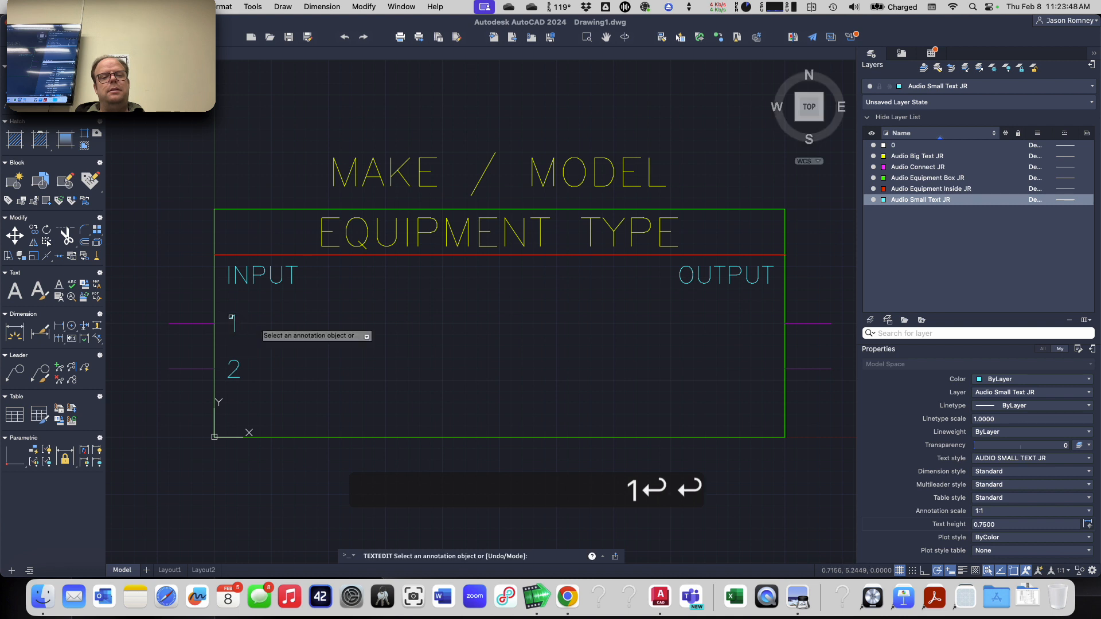
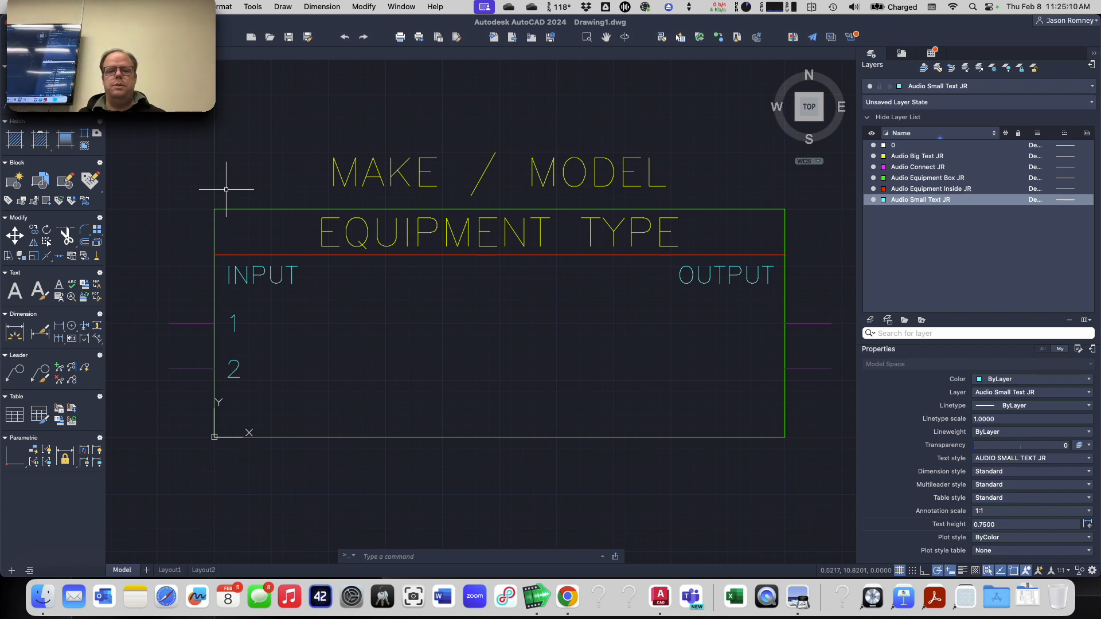
- Mirror the 1 and 2 labels about the box's vertical centerline from its bottom-edge midpoint, keeping the originals
{"action": "left_click", "coordinate": [197, 299]}
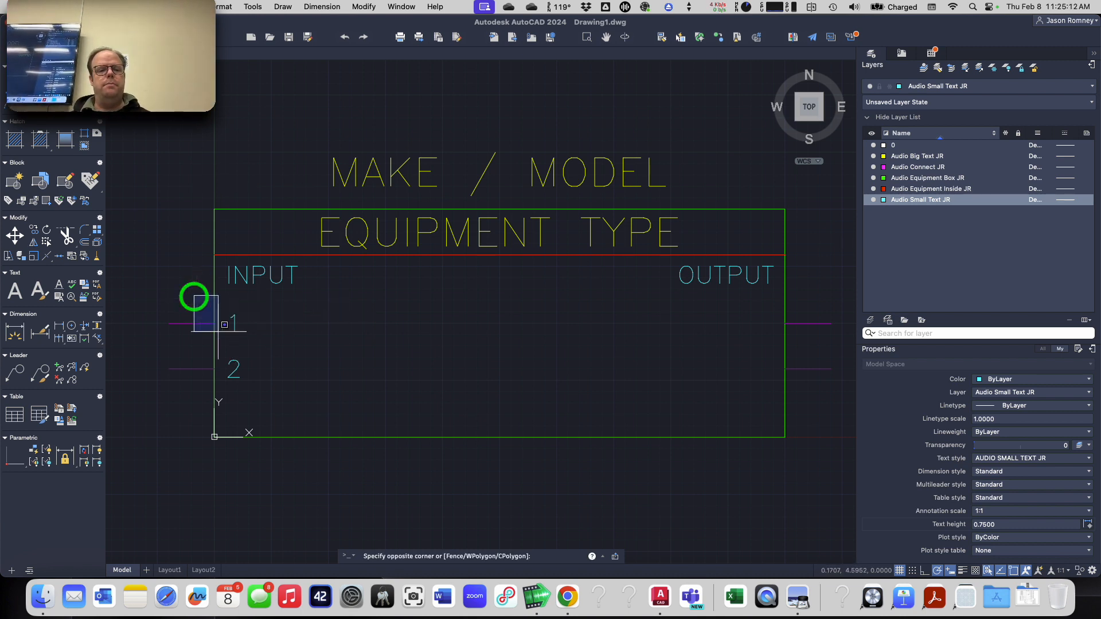
{"action": "left_click", "coordinate": [286, 386]}
{"action": "type", "text": "mi"}
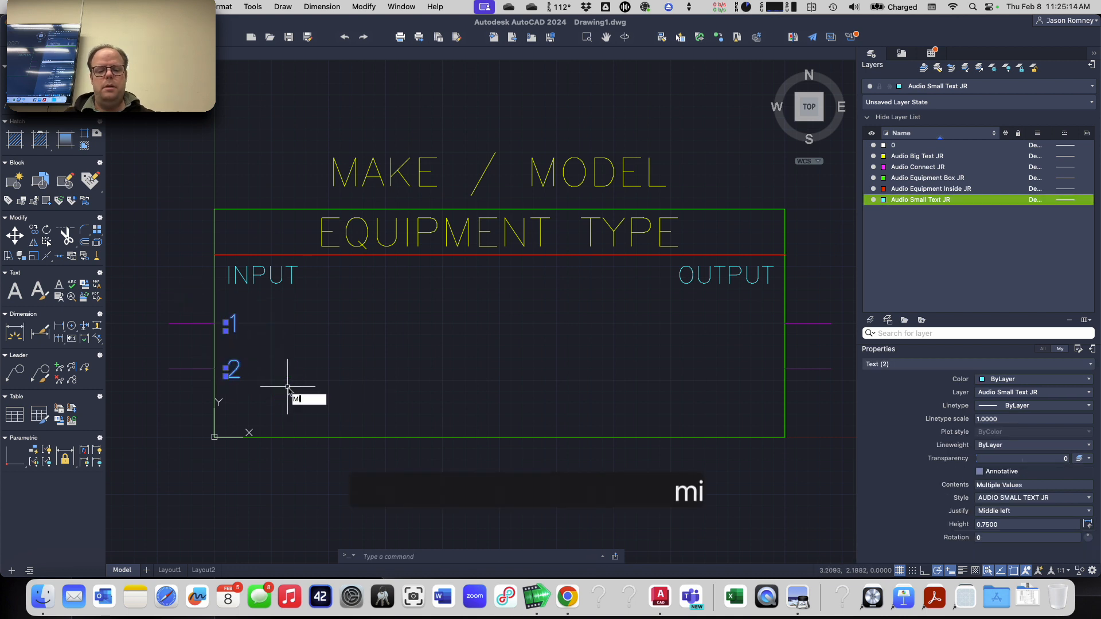
{"action": "key", "text": "Return"}
{"action": "left_click", "coordinate": [500, 437]}
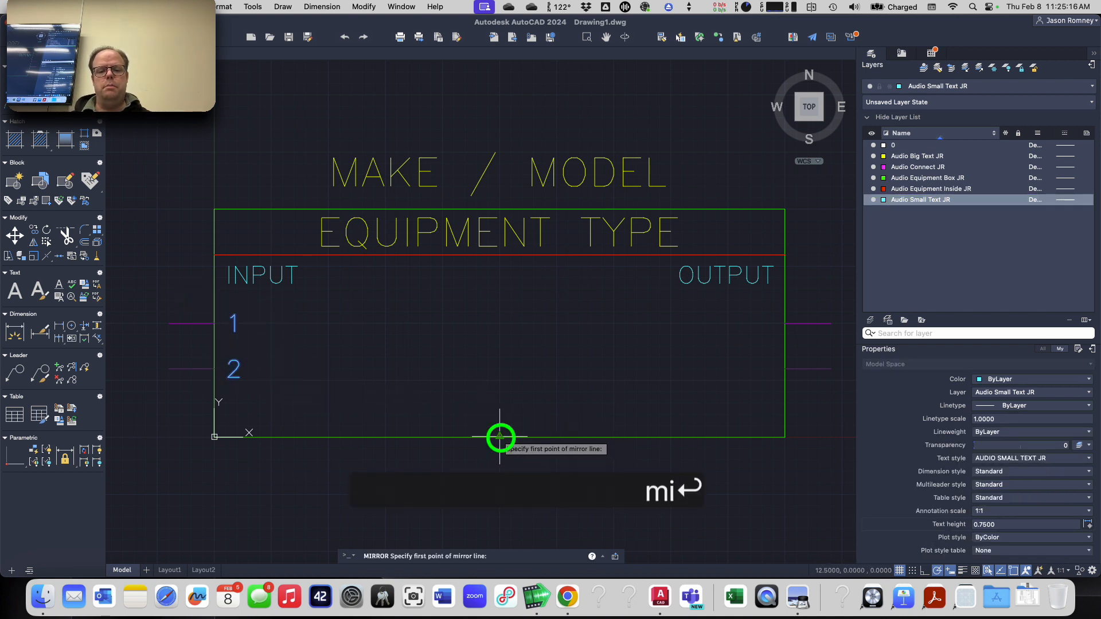
{"action": "left_click", "coordinate": [499, 387]}
{"action": "key", "text": "Return"}
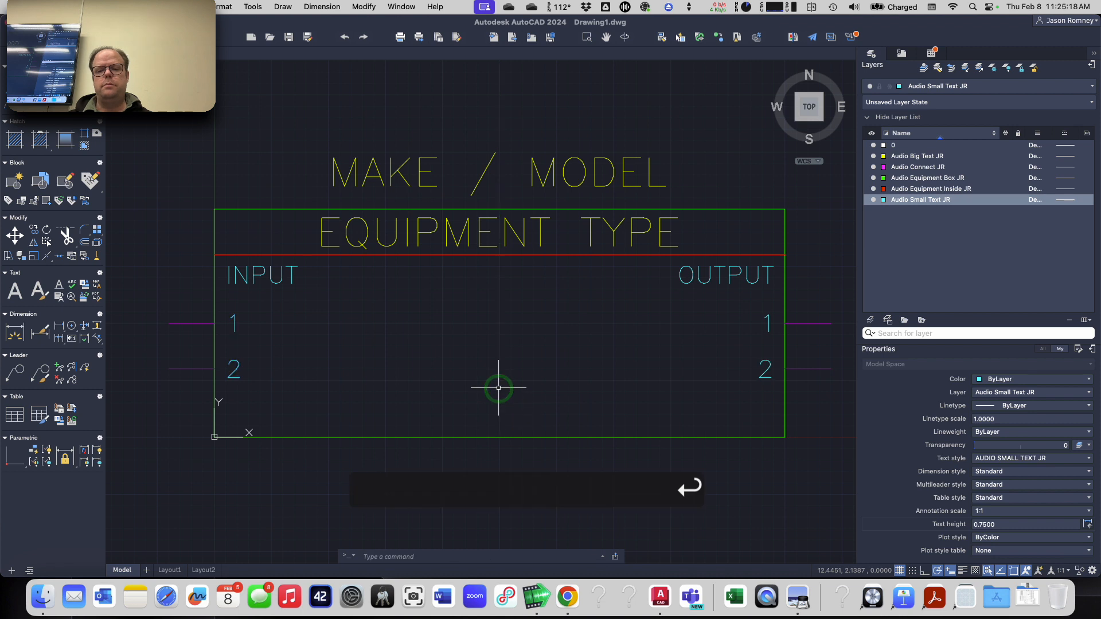
- Set the justification of the mirrored 1 and 2 labels under OUTPUT to Middle right
{"action": "left_click", "coordinate": [767, 323]}
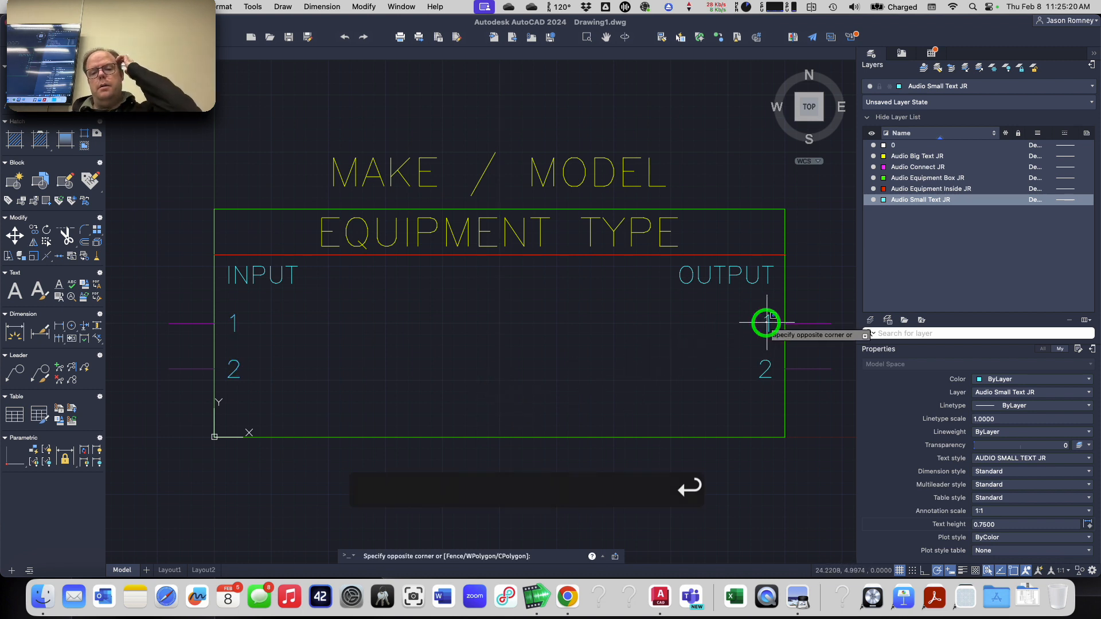
{"action": "left_click", "coordinate": [764, 373]}
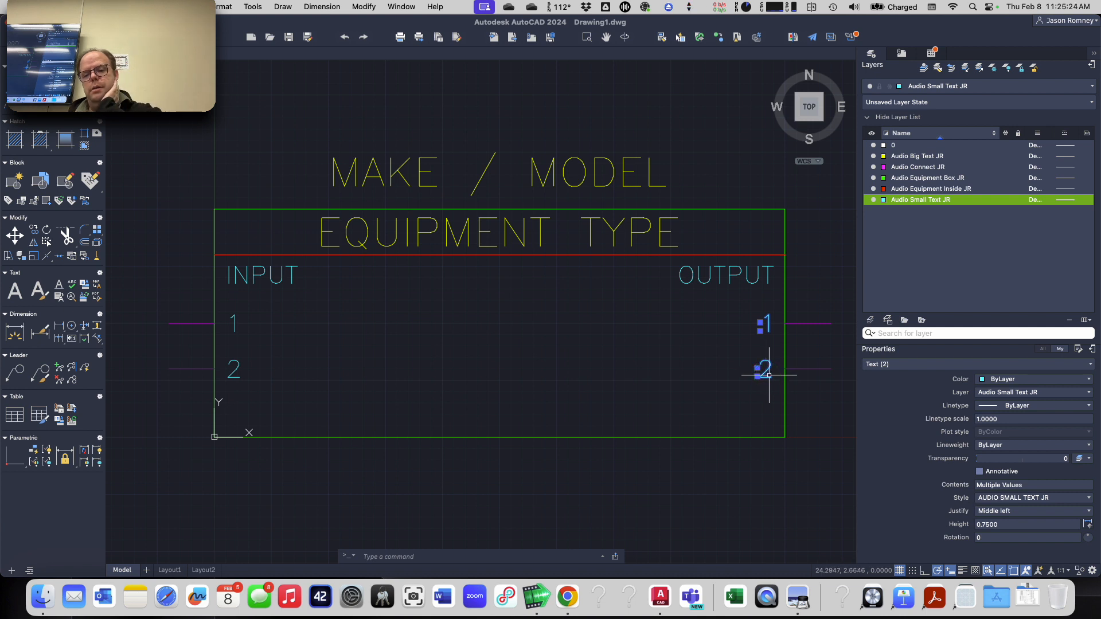
{"action": "left_click", "coordinate": [986, 514]}
{"action": "left_click", "coordinate": [1001, 462]}
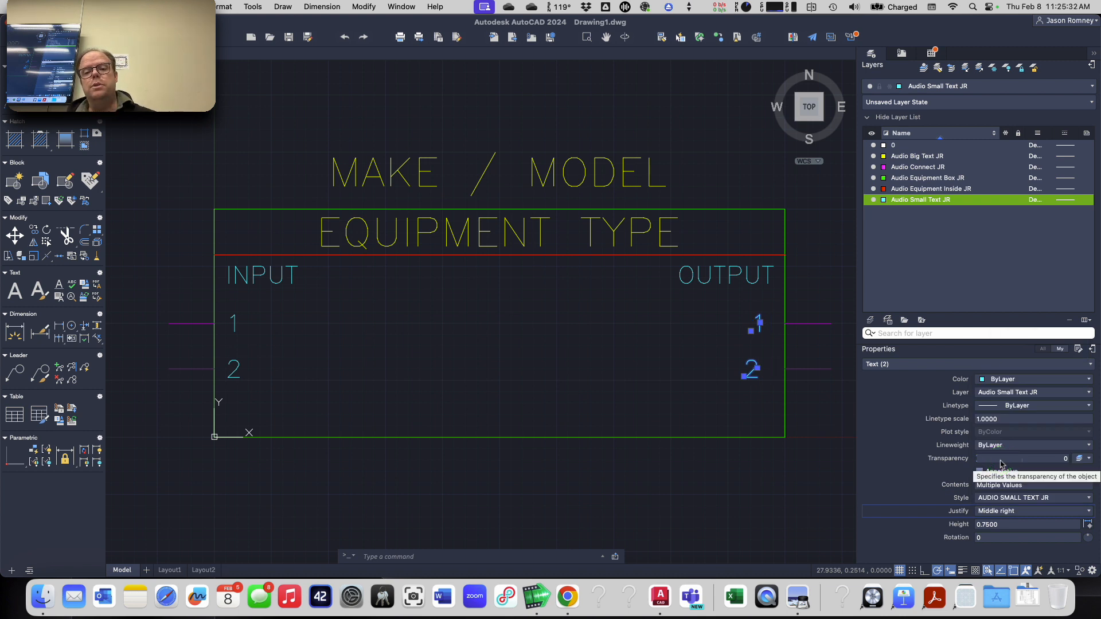
{"action": "key", "text": "Escape"}
{"action": "key", "text": "Escape"}
{"action": "key", "text": "Escape"}
{"action": "left_click", "coordinate": [832, 464]}
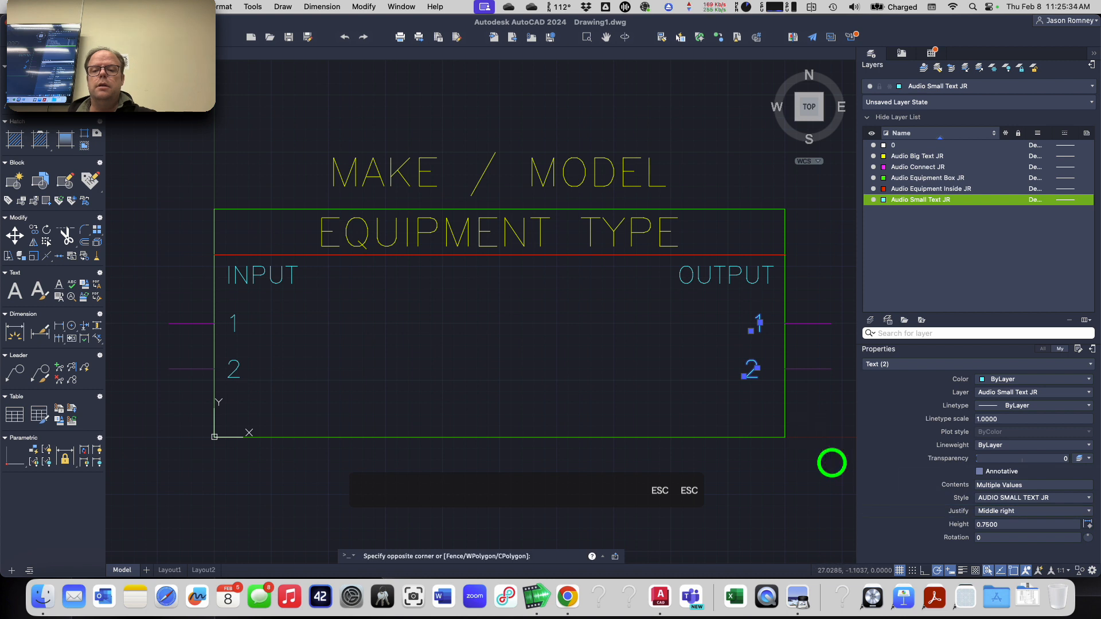
{"action": "key", "text": "Escape"}
{"action": "left_click", "coordinate": [727, 299]}
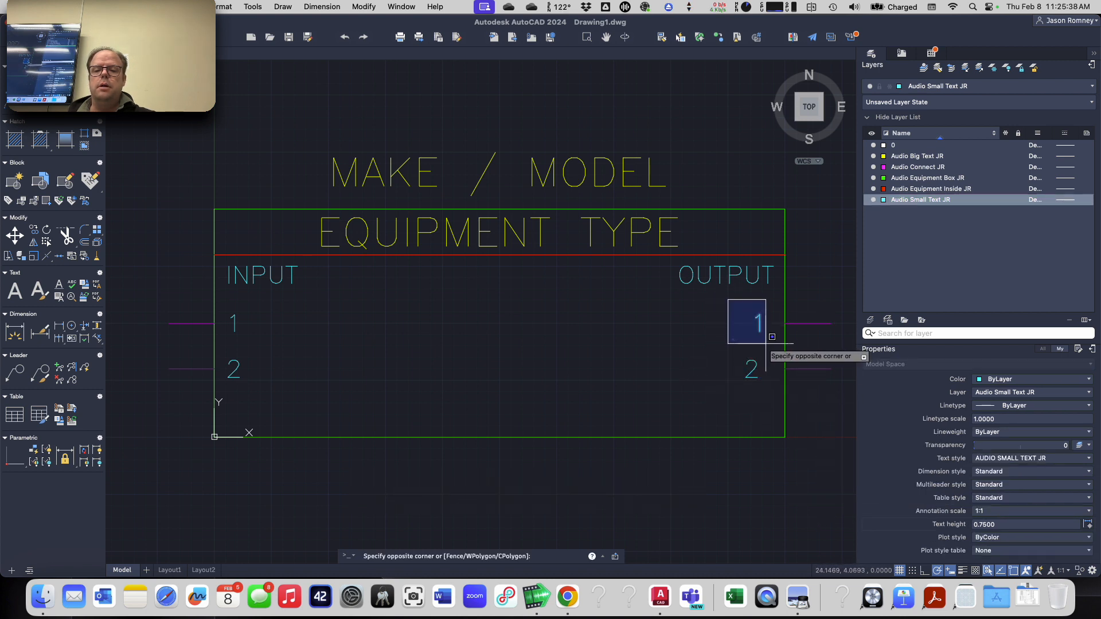
{"action": "left_click", "coordinate": [769, 411]}
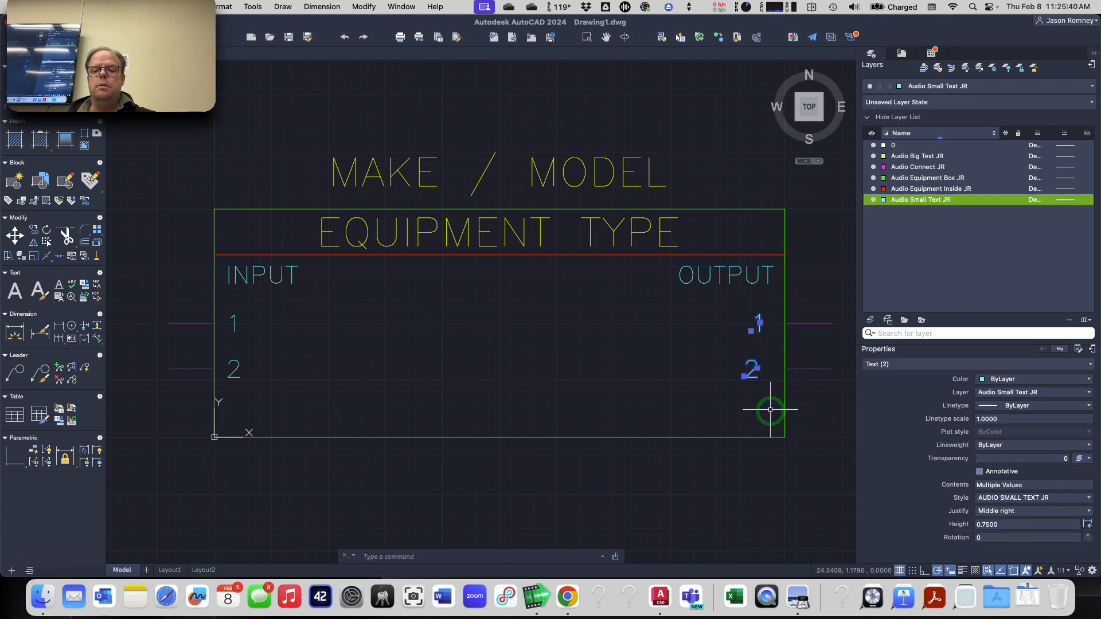
{"action": "type", "text": "m"}
{"action": "key", "text": "Return"}
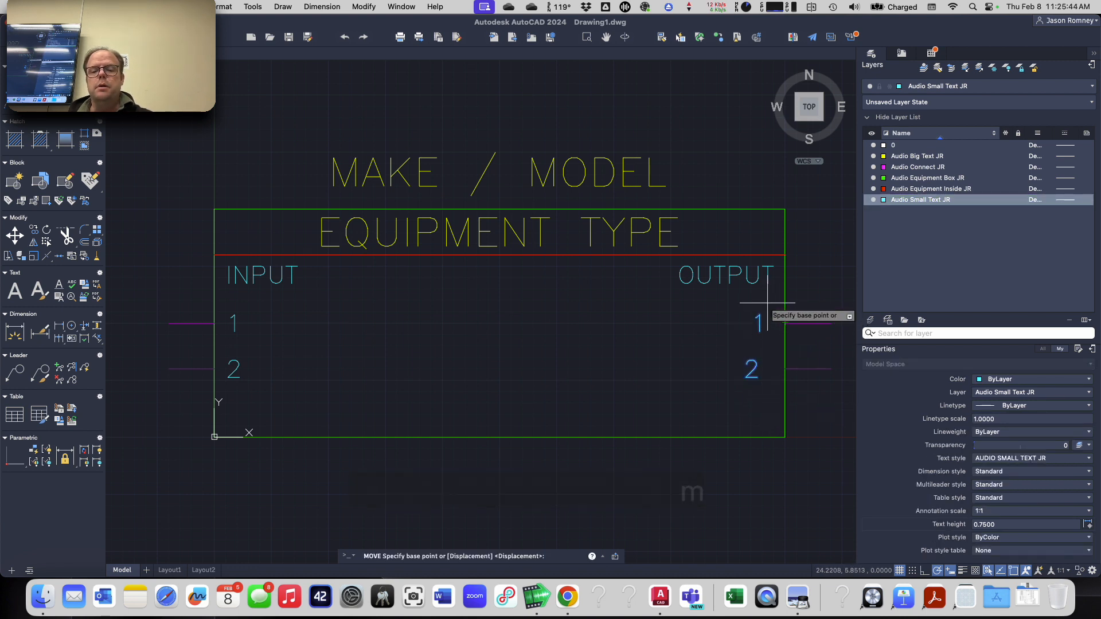
{"action": "key", "text": "Escape"}
{"action": "key", "text": "Escape"}
{"action": "key", "text": "Escape"}
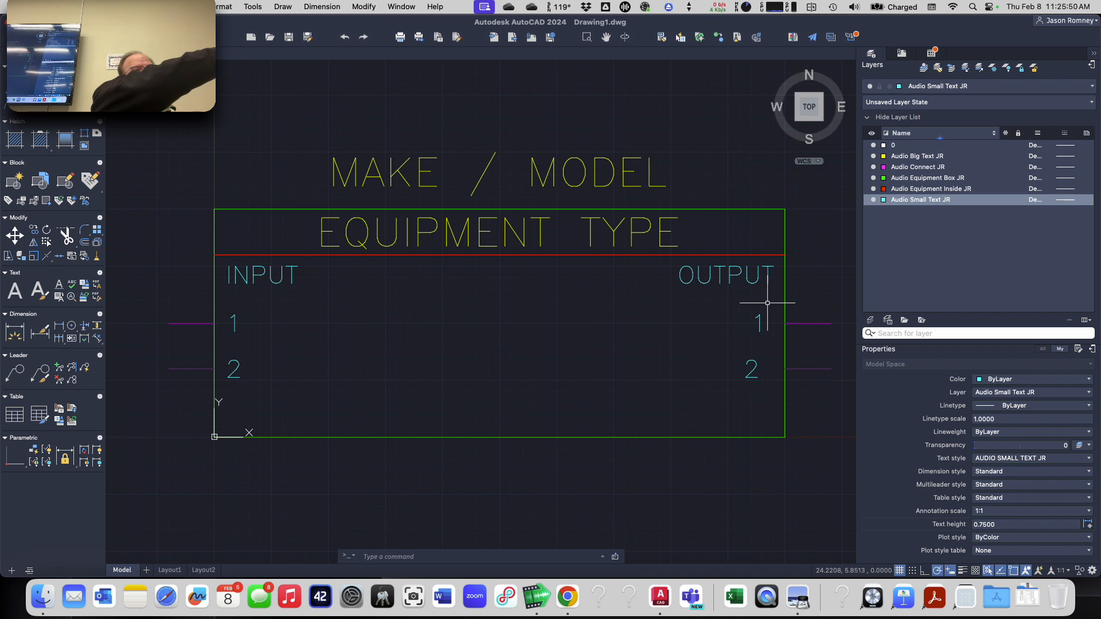
- Undo the justification change on the mirrored 1 and 2 labels under OUTPUT
{"action": "key", "text": "super+z"}
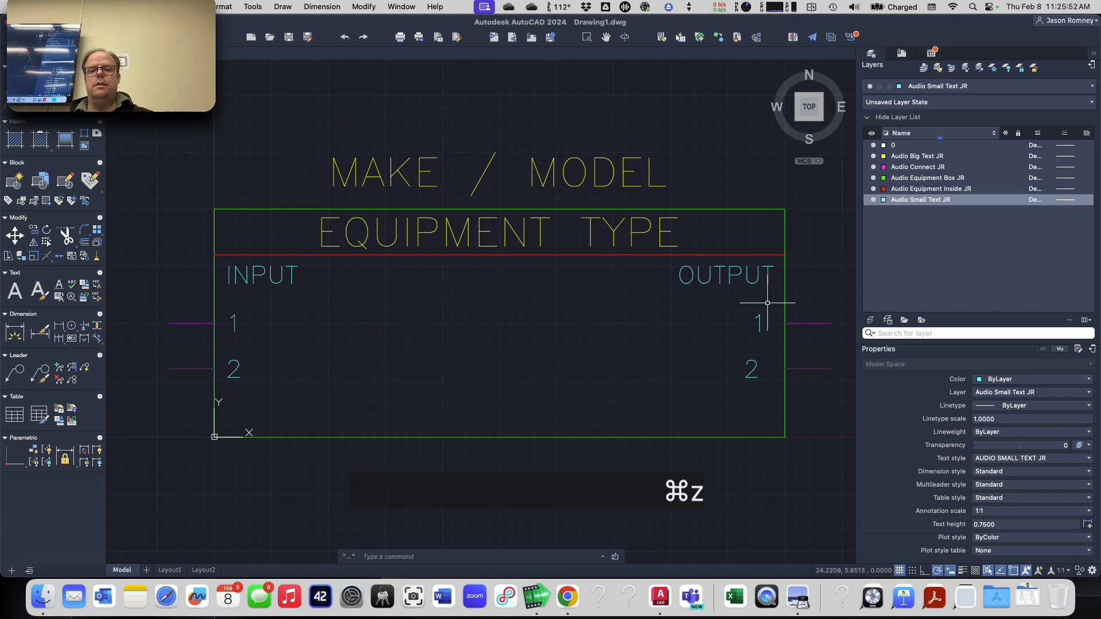
{"action": "key", "text": "super+z"}
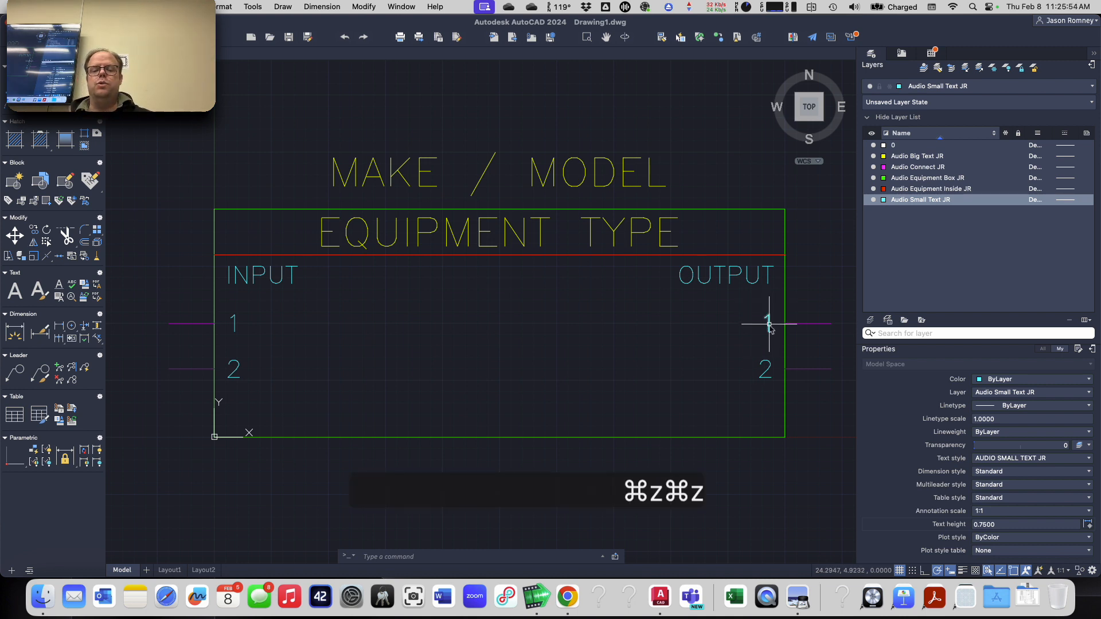
- Try MADI as the content of the upper label under OUTPUT and discard the edit
{"action": "left_click", "coordinate": [768, 325]}
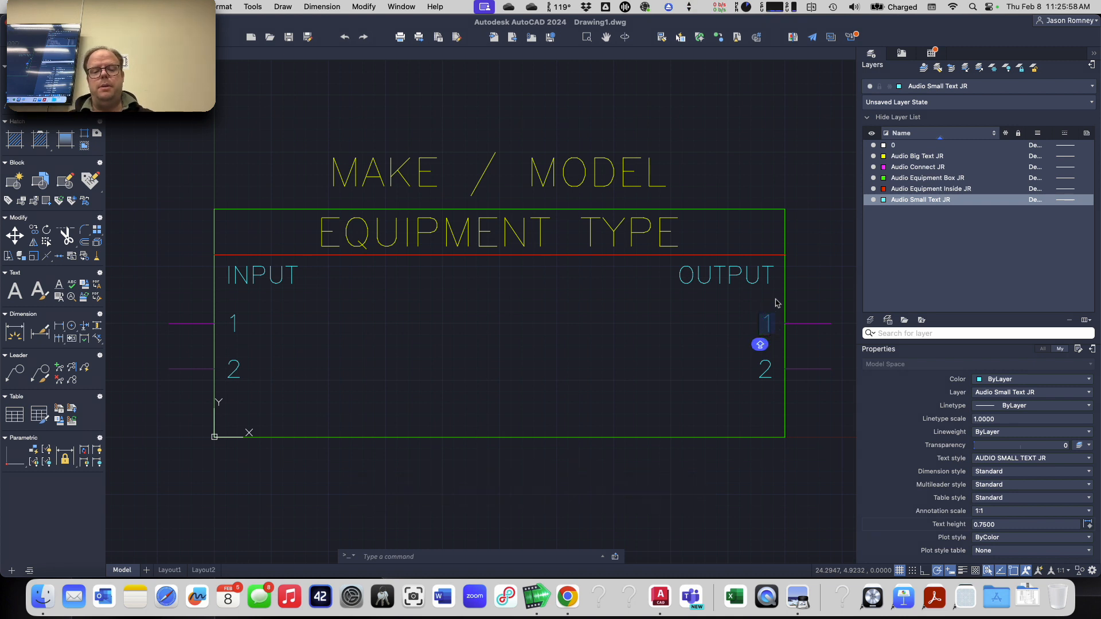
{"action": "type", "text": "madi"}
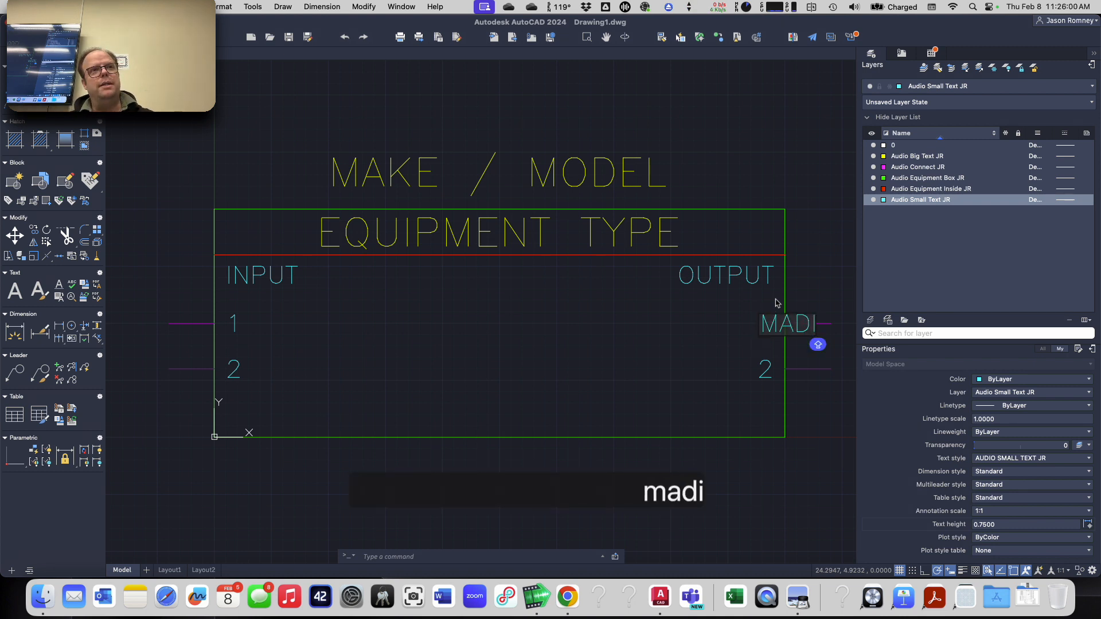
{"action": "key", "text": "Escape"}
{"action": "key", "text": "Escape"}
{"action": "key", "text": "Escape"}
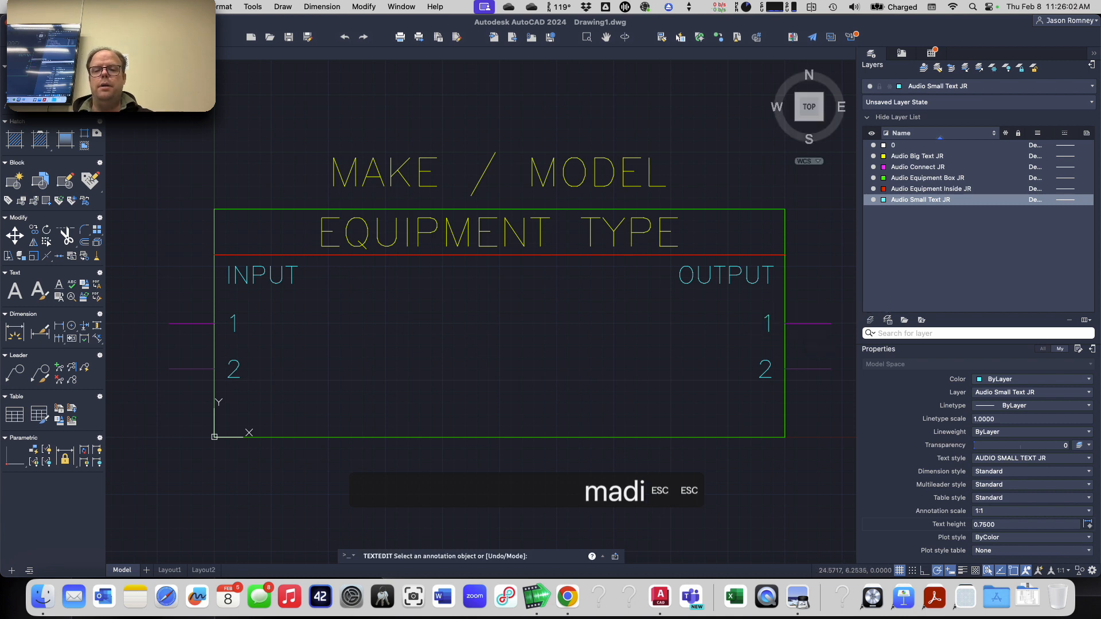
- Set the justification of the 1 and 2 labels under OUTPUT to Middle right
{"action": "left_click", "coordinate": [755, 310]}
{"action": "left_click", "coordinate": [778, 389]}
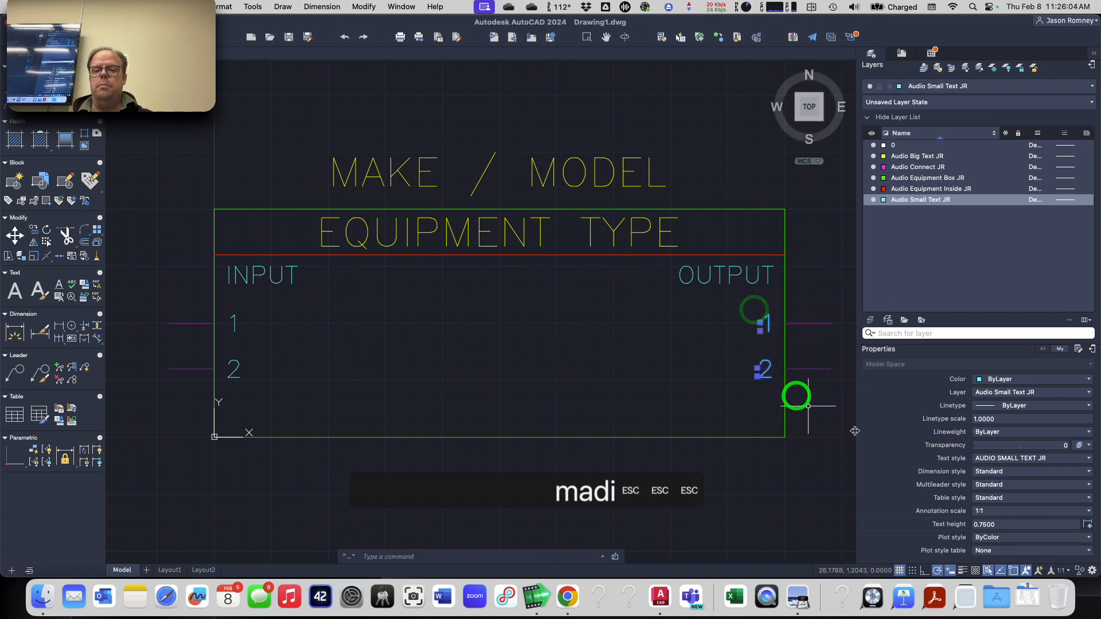
{"action": "left_click", "coordinate": [1033, 512]}
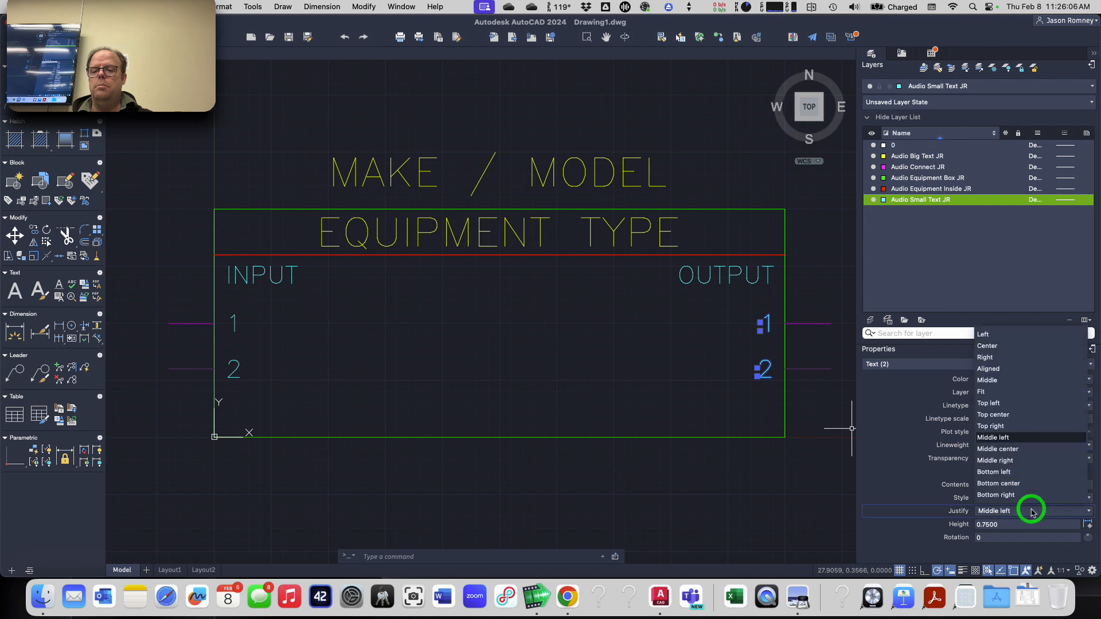
{"action": "left_click", "coordinate": [1024, 462]}
{"action": "key", "text": "Escape"}
{"action": "key", "text": "Escape"}
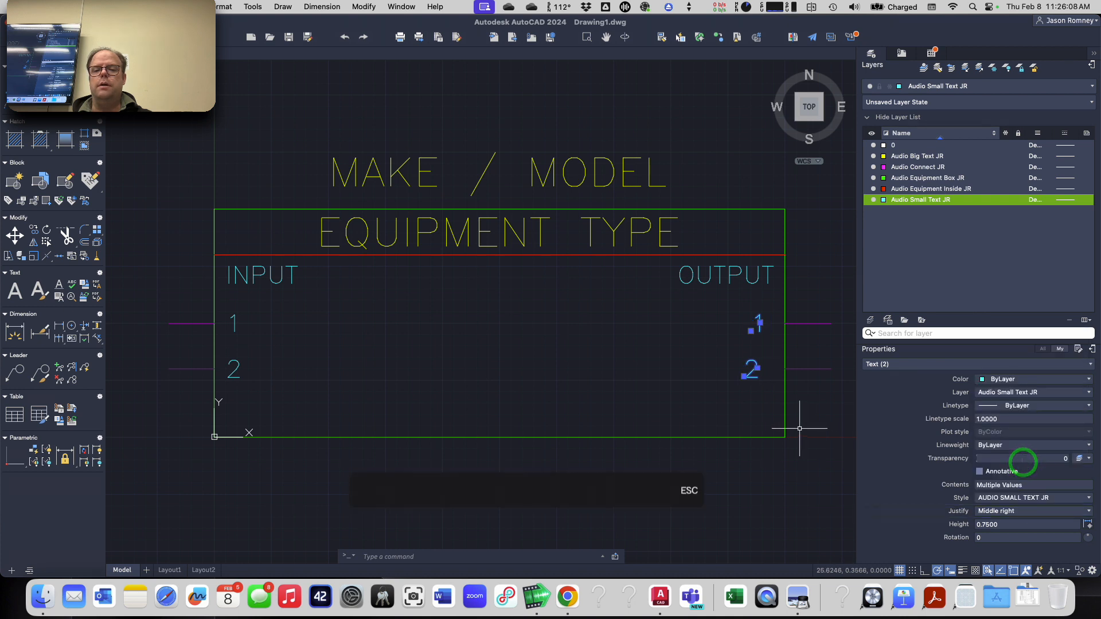
- Move the 1 and 2 labels horizontally from the 1's insertion point so the 1 lines up with OUTPUT's top-right insertion point
{"action": "left_click", "coordinate": [721, 298]}
{"action": "left_click", "coordinate": [769, 401]}
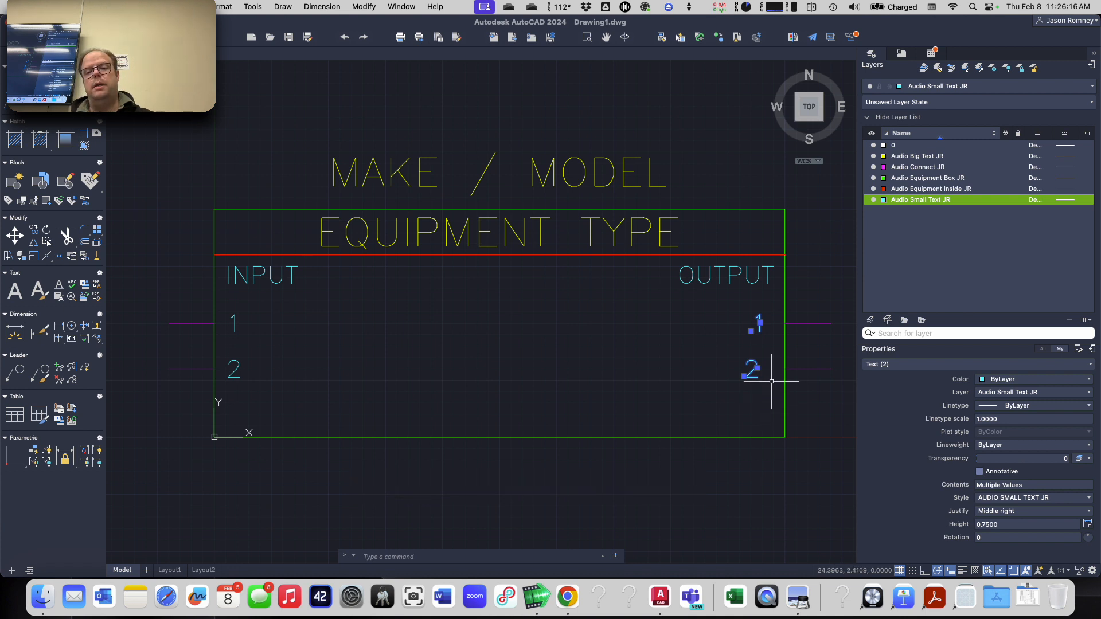
{"action": "key", "text": "m"}
{"action": "key", "text": "Return"}
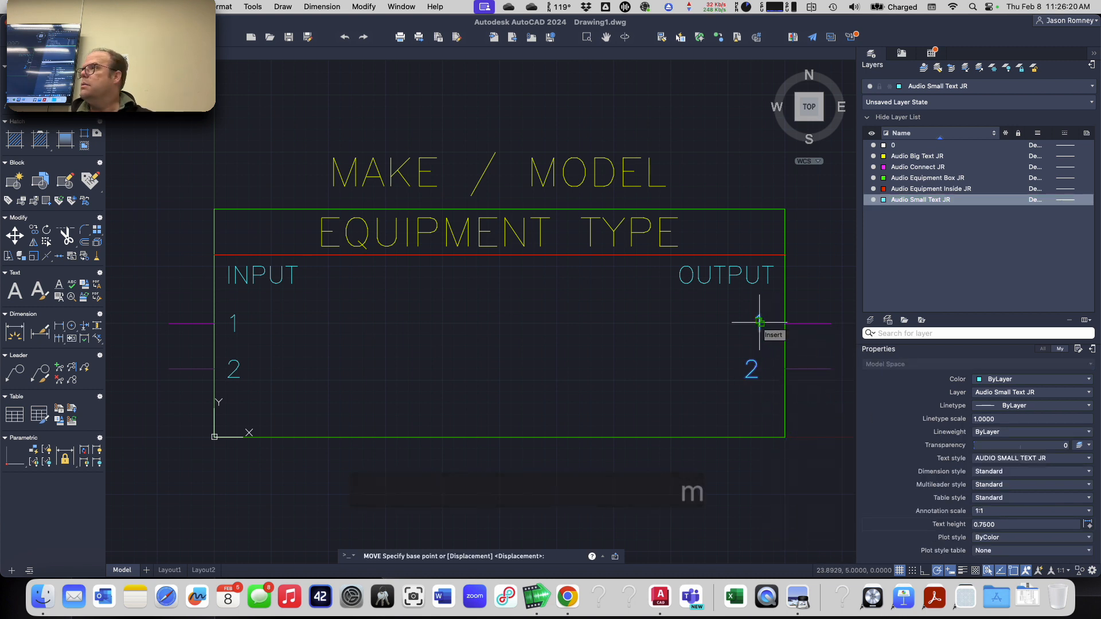
{"action": "left_click", "coordinate": [760, 322]}
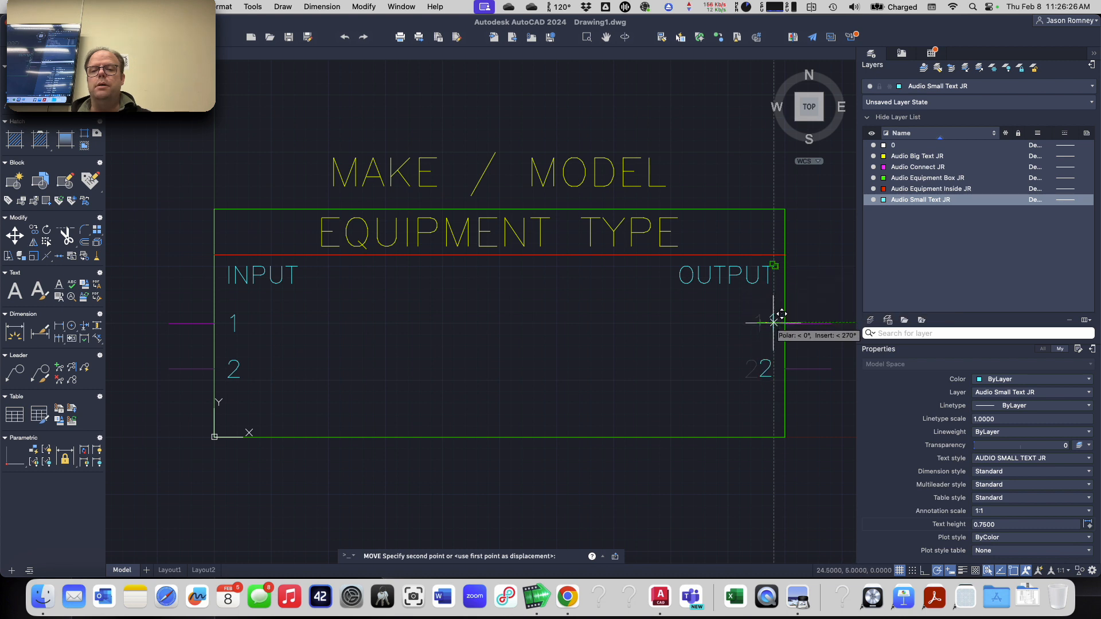
{"action": "left_click", "coordinate": [774, 322]}
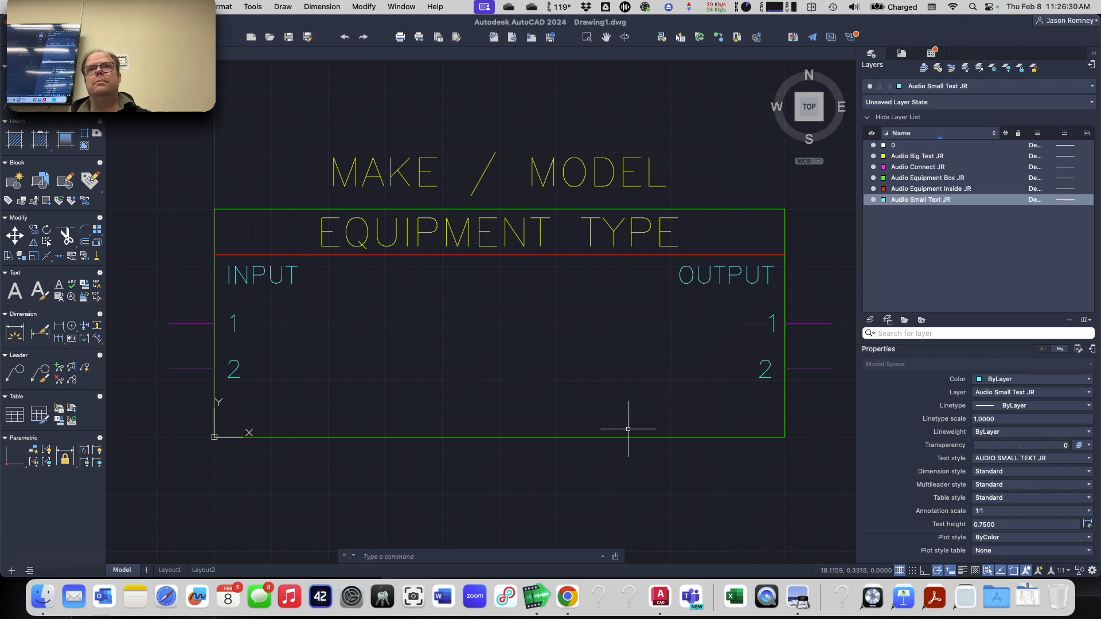
- Move the 2 label under OUTPUT horizontally by its insertion point so its right edge aligns with the 1 above
{"action": "left_click", "coordinate": [767, 370]}
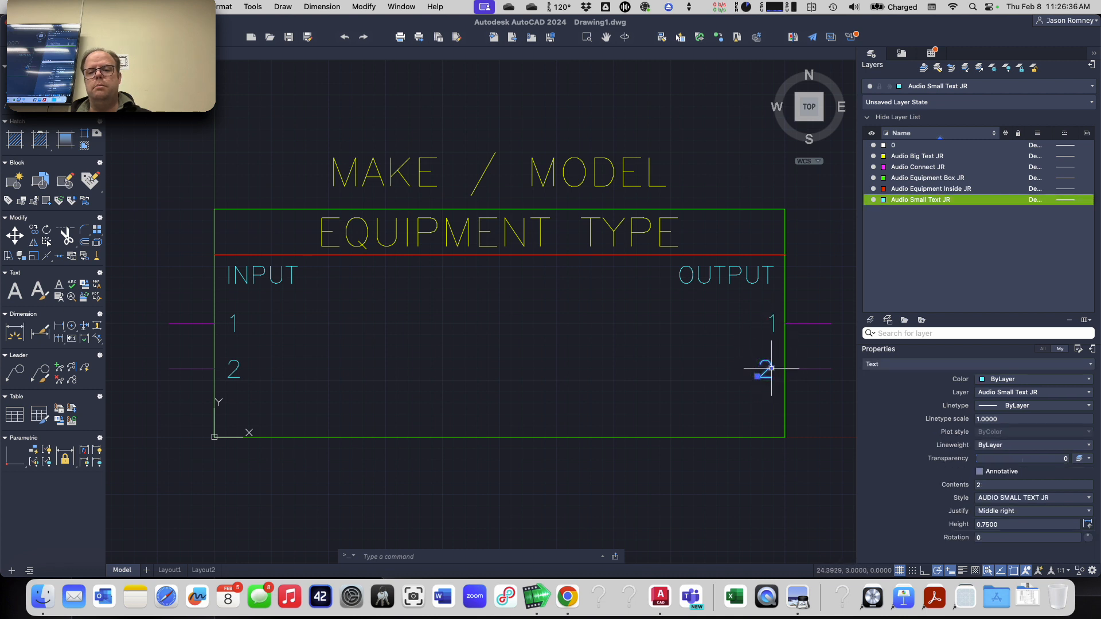
{"action": "left_click", "coordinate": [774, 328]}
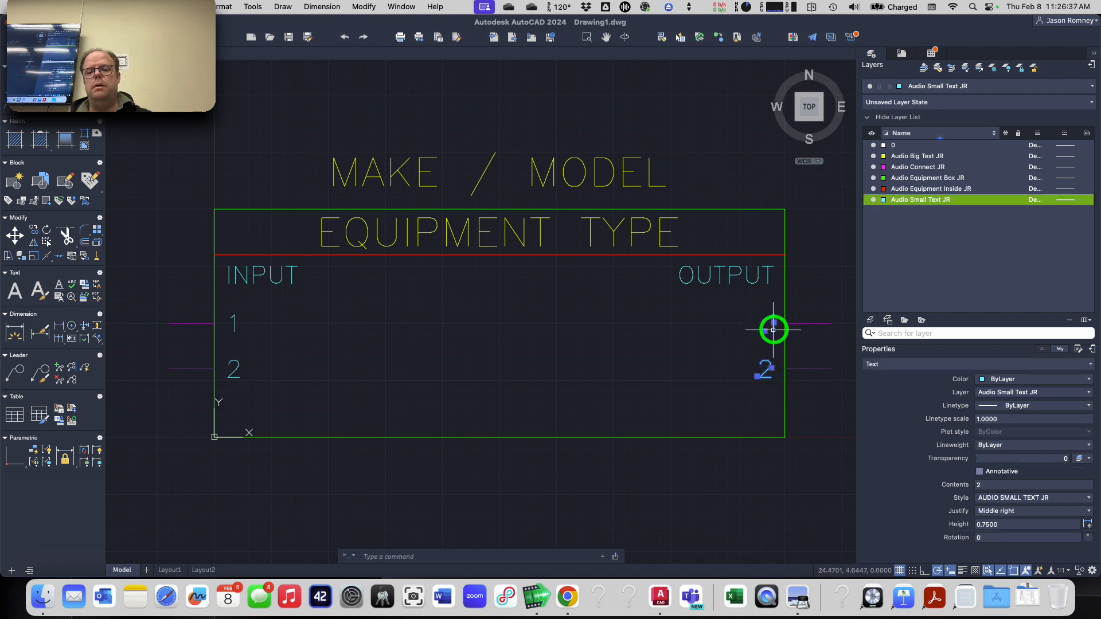
{"action": "key", "text": "Escape"}
{"action": "key", "text": "Escape"}
{"action": "left_click", "coordinate": [769, 366]}
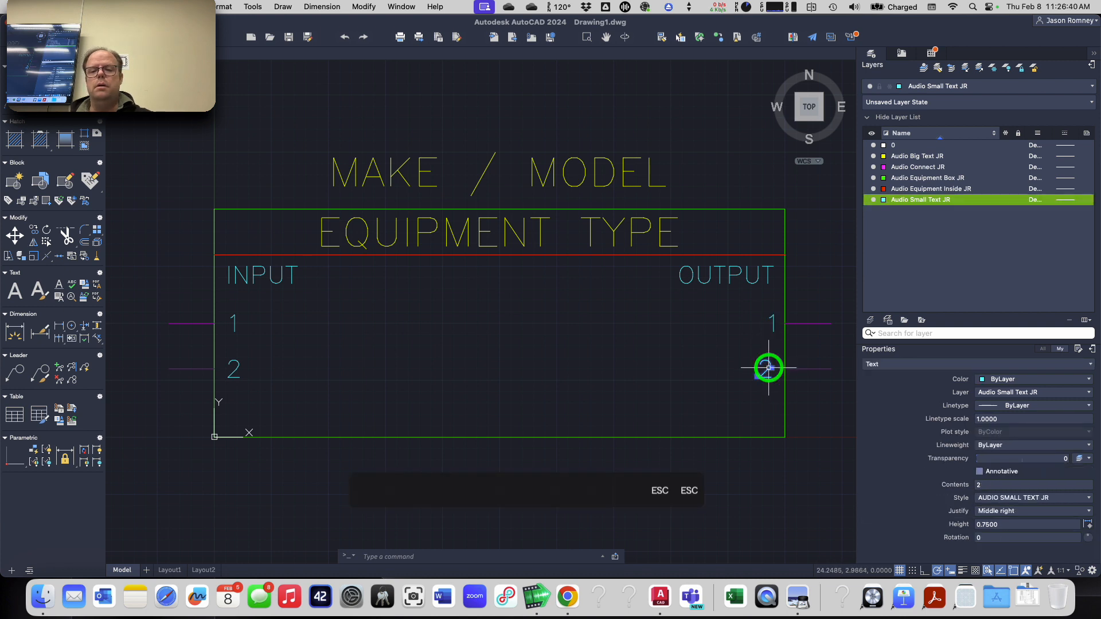
{"action": "type", "text": "m"}
{"action": "key", "text": "Return"}
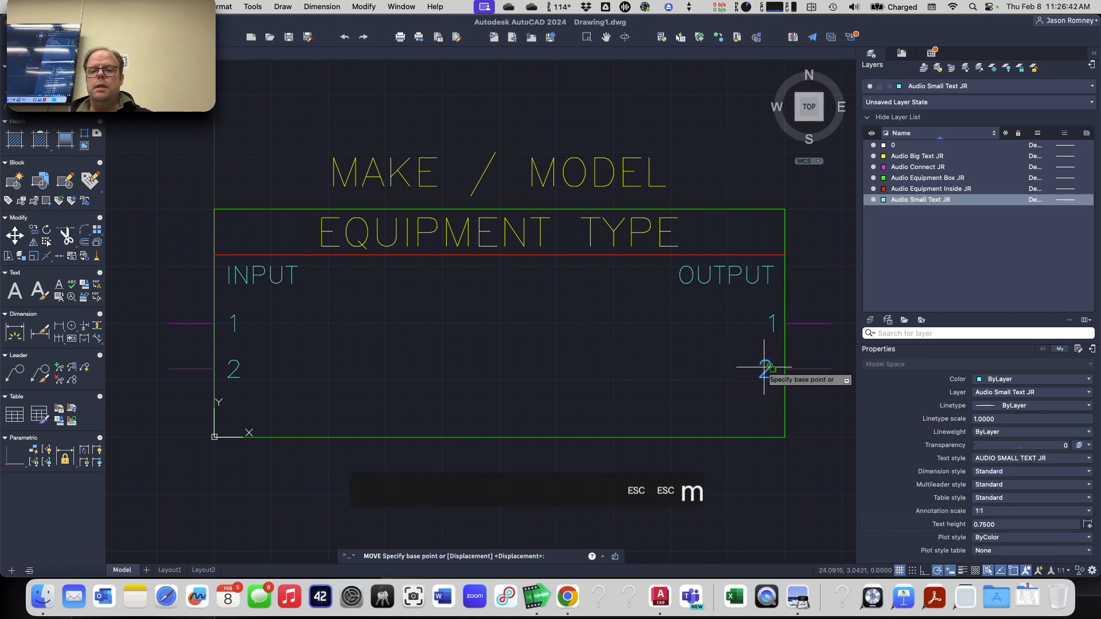
{"action": "left_click", "coordinate": [768, 368]}
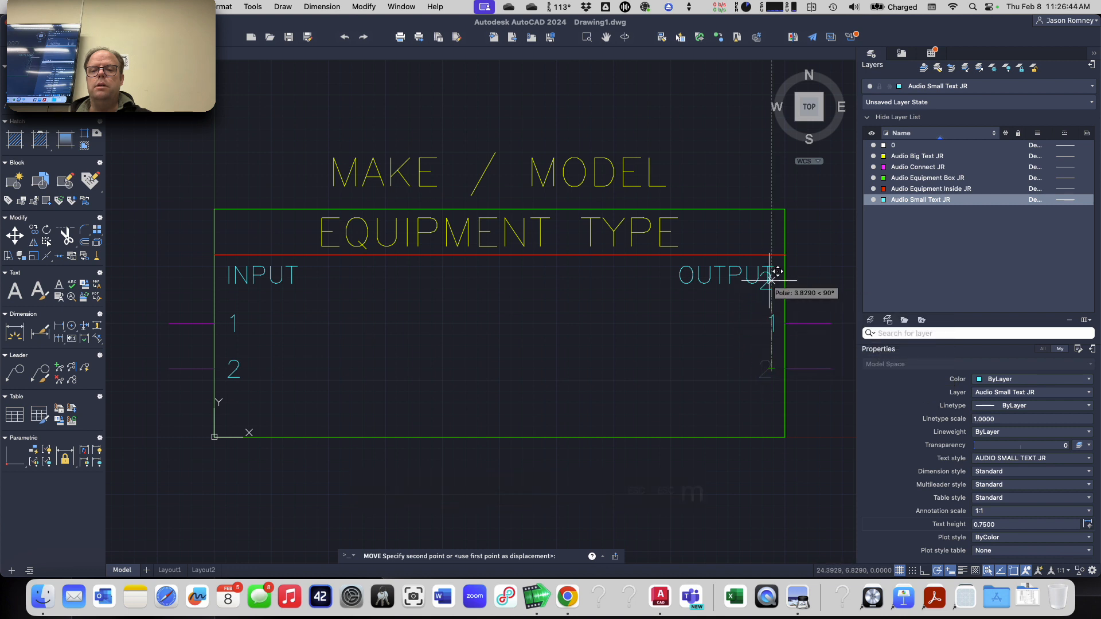
{"action": "left_click", "coordinate": [776, 369]}
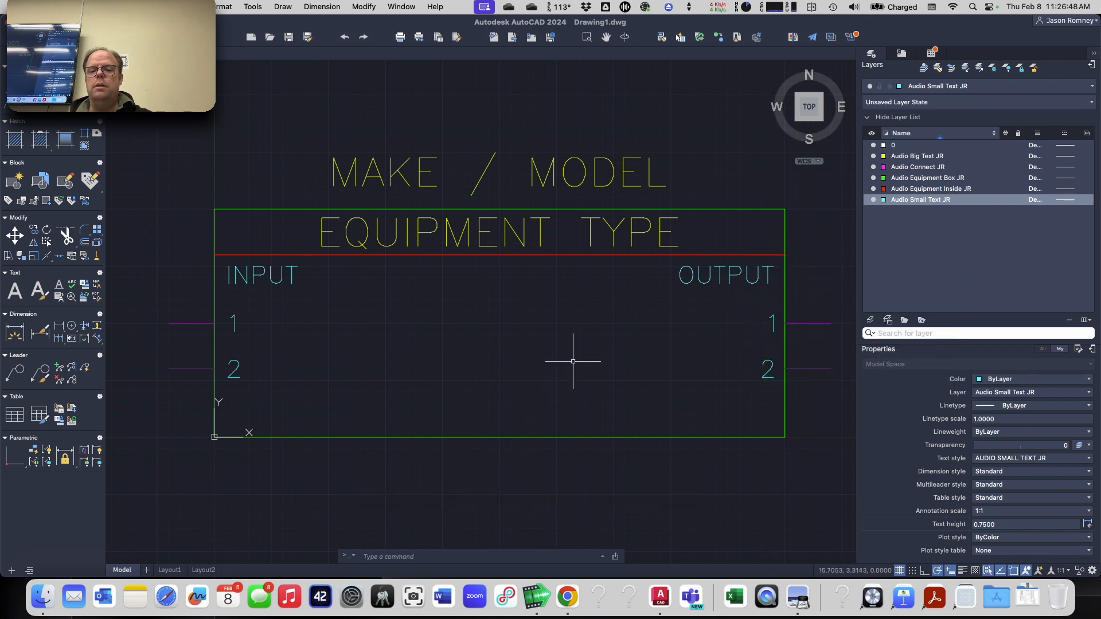
- Try MADI as the content of the lower label under OUTPUT
{"action": "scroll", "coordinate": [573, 361], "scroll_direction": "up", "scroll_amount": 2}
{"action": "mouse_move", "coordinate": [573, 361]}
{"action": "middle_mouse_down"}
{"action": "mouse_move", "coordinate": [268, 347]}
{"action": "mouse_move", "coordinate": [638, 349]}
{"action": "middle_mouse_up"}
{"action": "scroll", "coordinate": [269, 347], "scroll_direction": "down", "scroll_amount": 2}
{"action": "scroll", "coordinate": [637, 350], "scroll_direction": "down", "scroll_amount": 3}
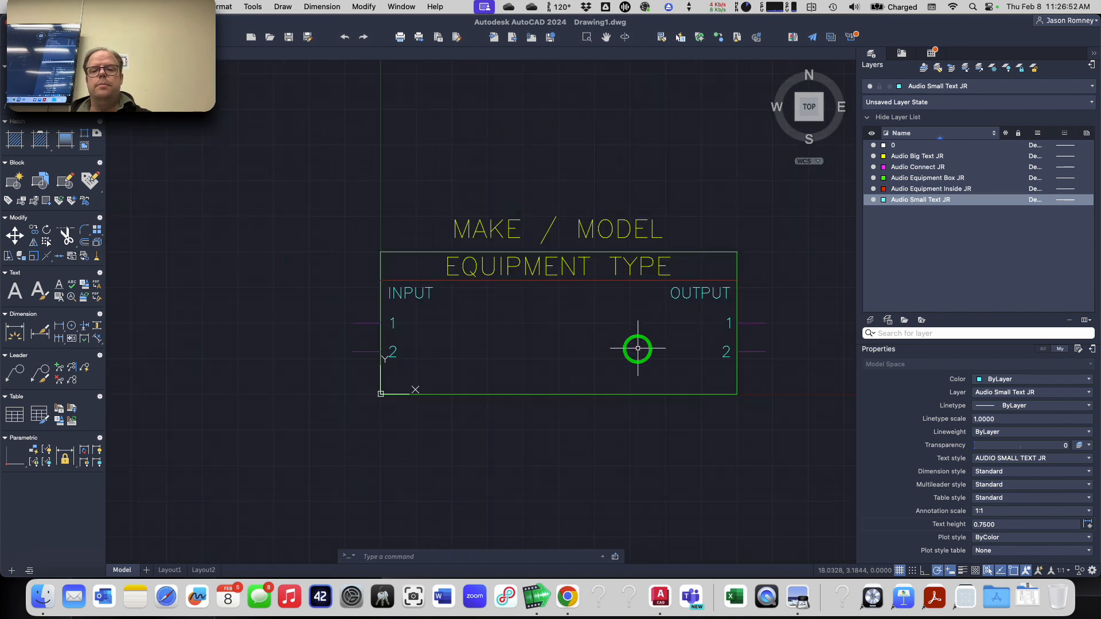
{"action": "double_click", "coordinate": [726, 354]}
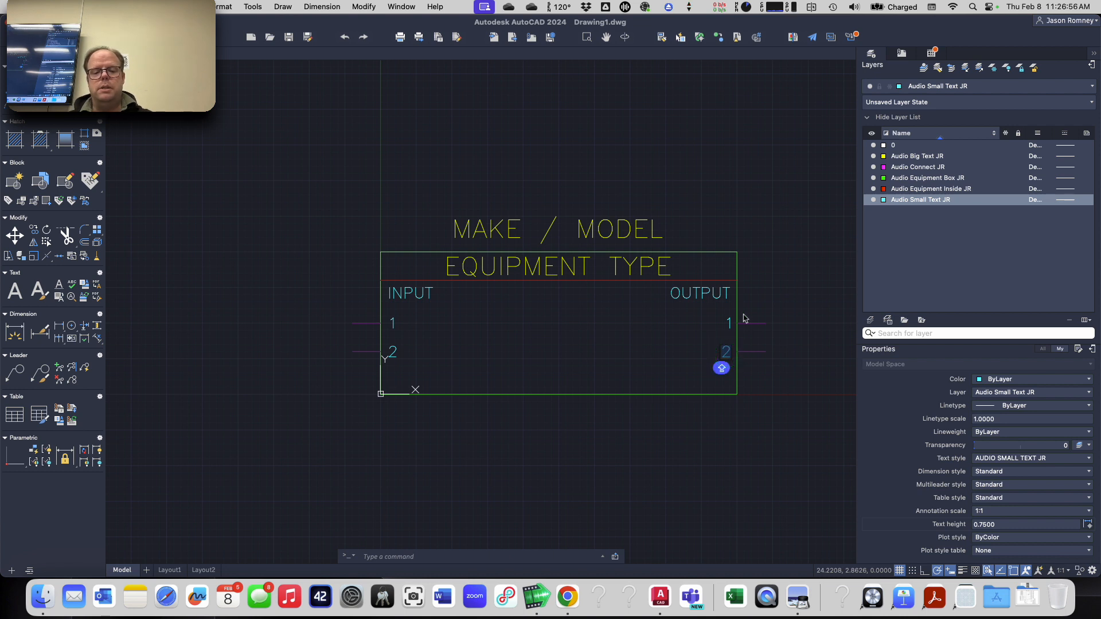
{"action": "type", "text": "madi"}
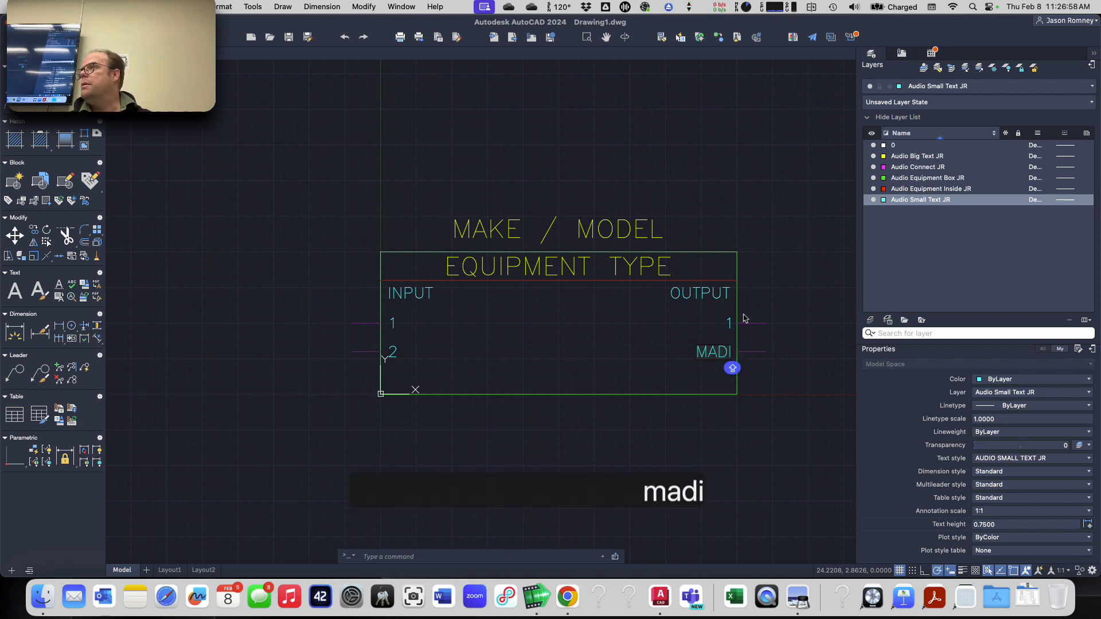
{"action": "key", "text": "Return"}
{"action": "key", "text": "Escape"}
{"action": "key", "text": "Escape"}
- Restore the content of the lower label under OUTPUT to 2
{"action": "left_click", "coordinate": [742, 313]}
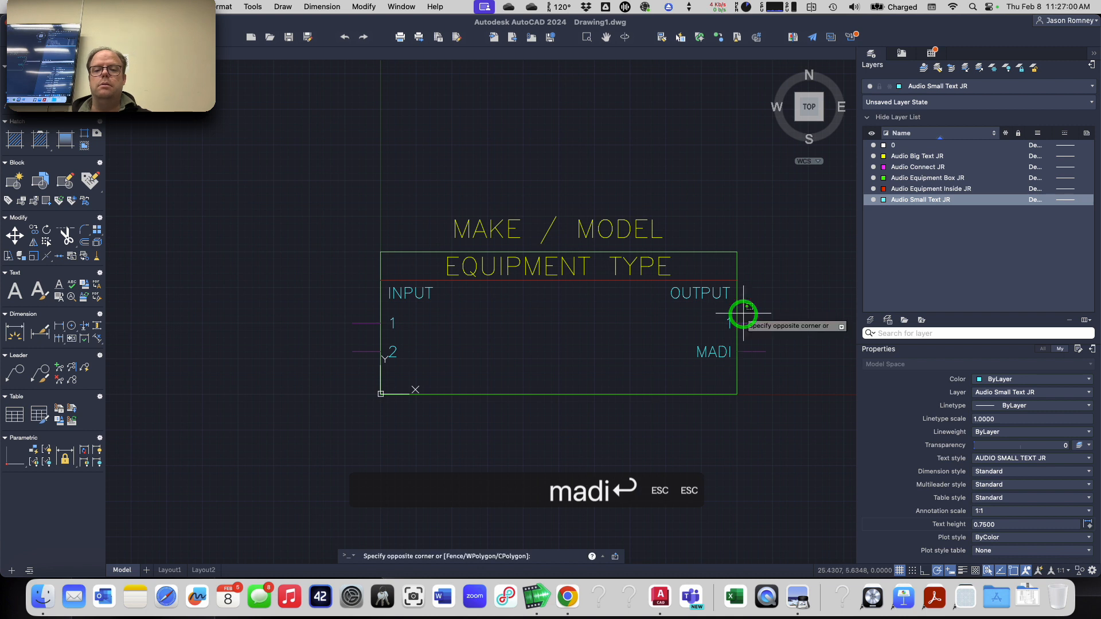
{"action": "key", "text": "Escape"}
{"action": "key", "text": "Escape"}
{"action": "double_click", "coordinate": [726, 348]}
{"action": "type", "text": "2"}
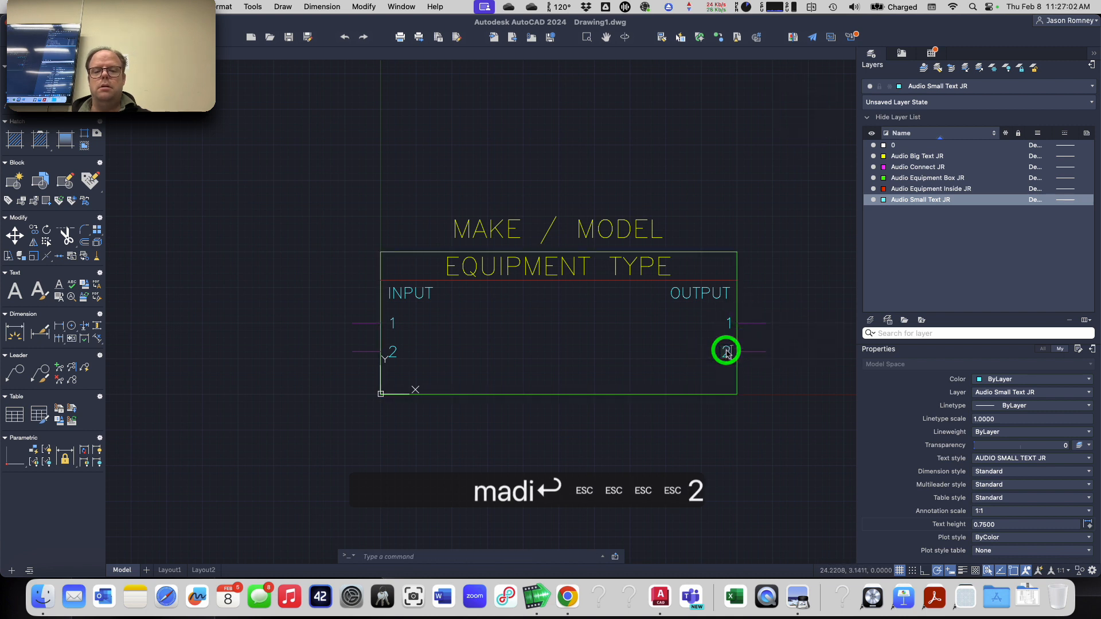
{"action": "key", "text": "Return"}
{"action": "scroll", "coordinate": [727, 350], "scroll_direction": "up", "scroll_amount": 5}
{"action": "key", "text": "Escape"}
{"action": "key", "text": "Escape"}
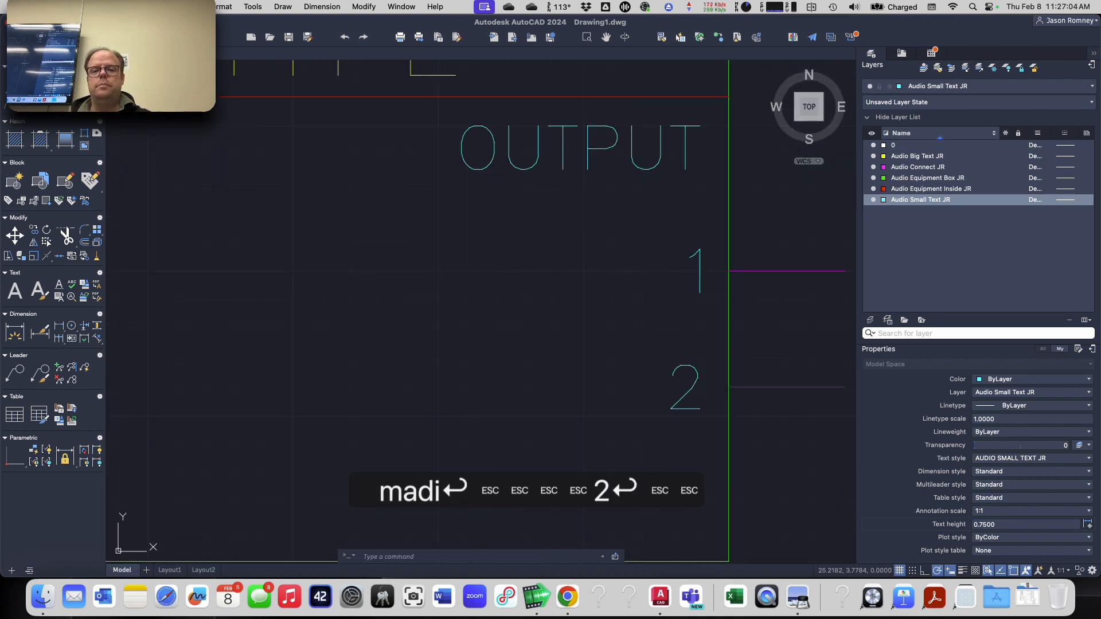
- Draw a vertical construction line 0.5 inside the box's right edge, tracked from the red divider line's right endpoint
{"action": "scroll", "coordinate": [742, 341], "scroll_direction": "down", "scroll_amount": 3}
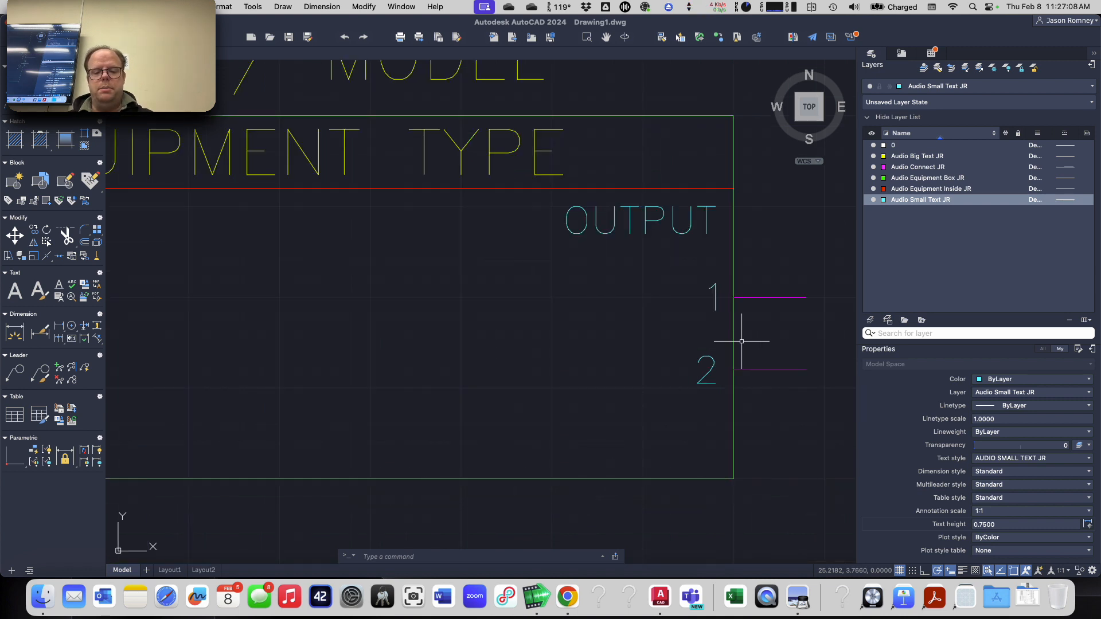
{"action": "type", "text": "xline"}
{"action": "key", "text": "Return"}
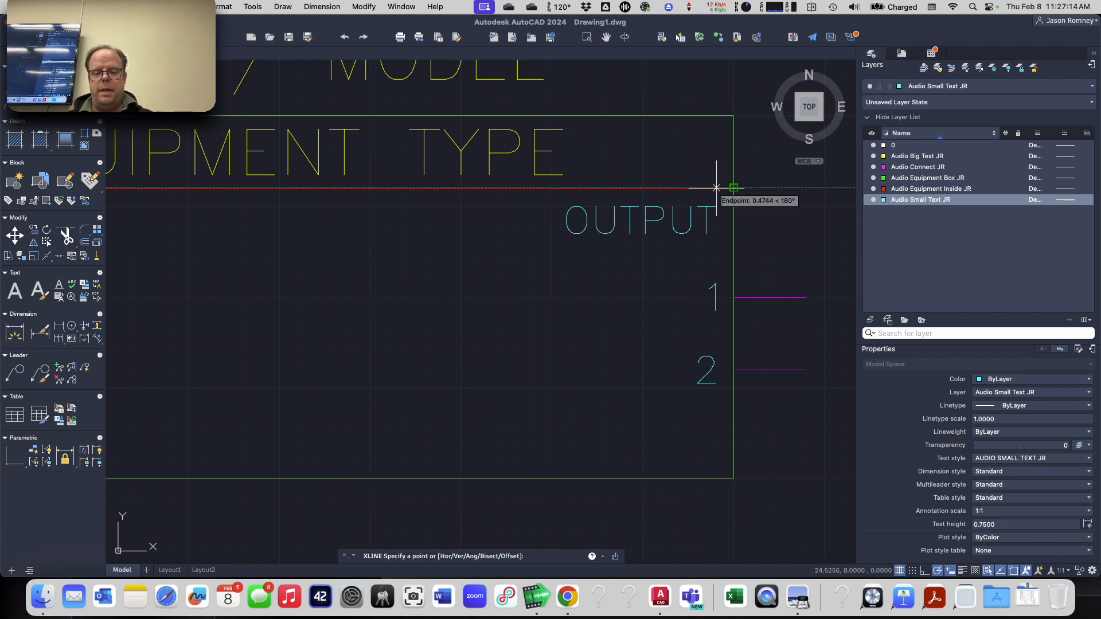
{"action": "type", "text": "0.5"}
{"action": "key", "text": "Return"}
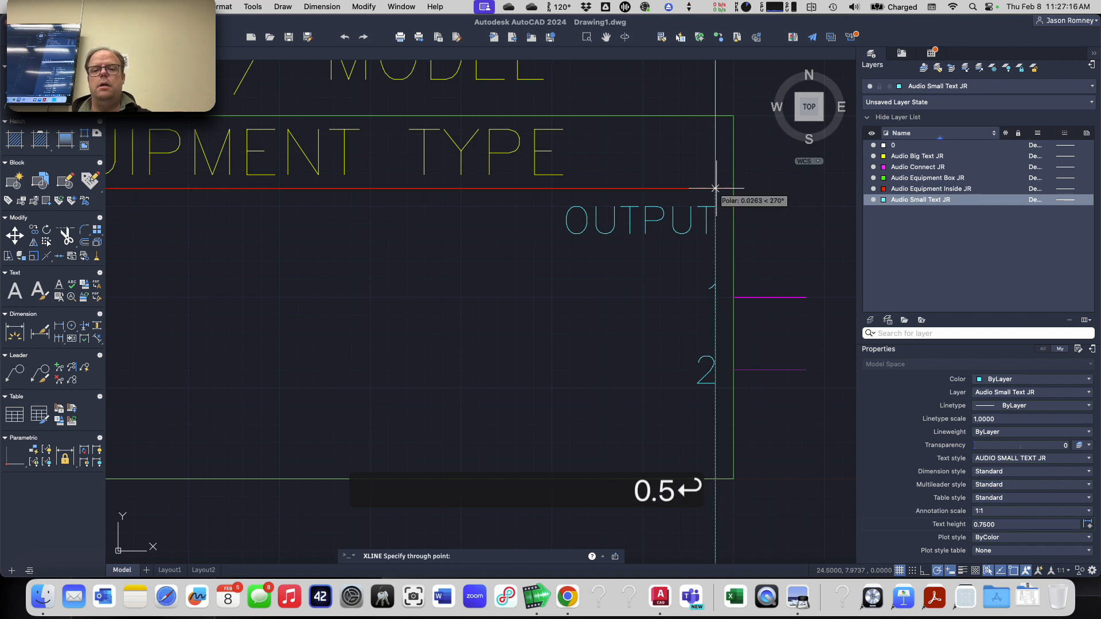
{"action": "left_click", "coordinate": [716, 154]}
{"action": "key", "text": "Return"}
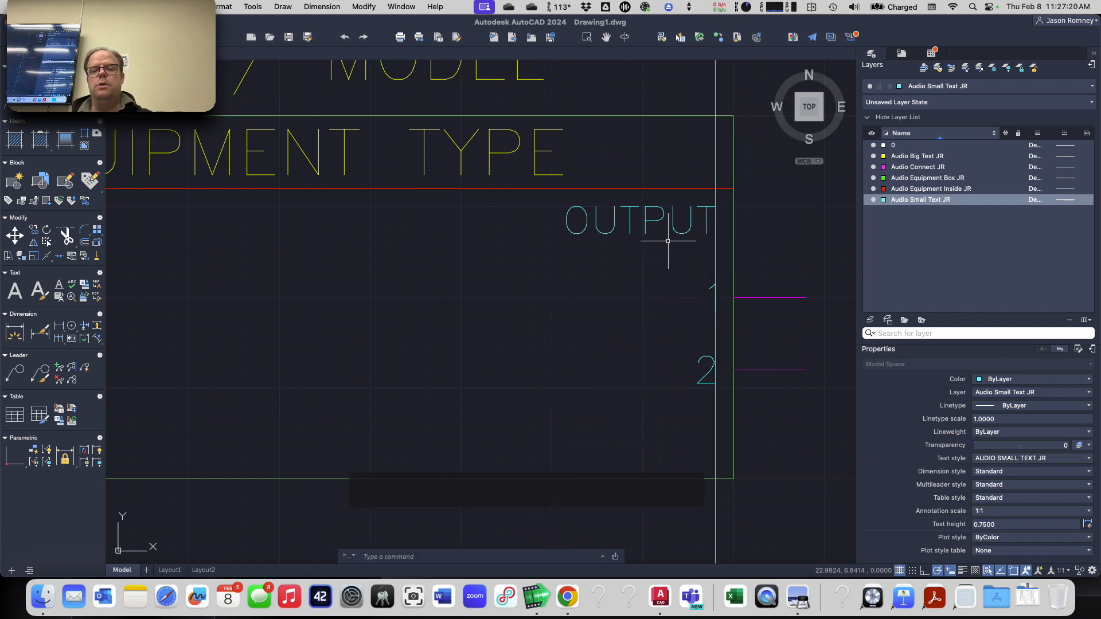
- Check the insertion points of the OUTPUT, 1 and 2 texts against the vertical construction line
{"action": "left_click", "coordinate": [660, 212]}
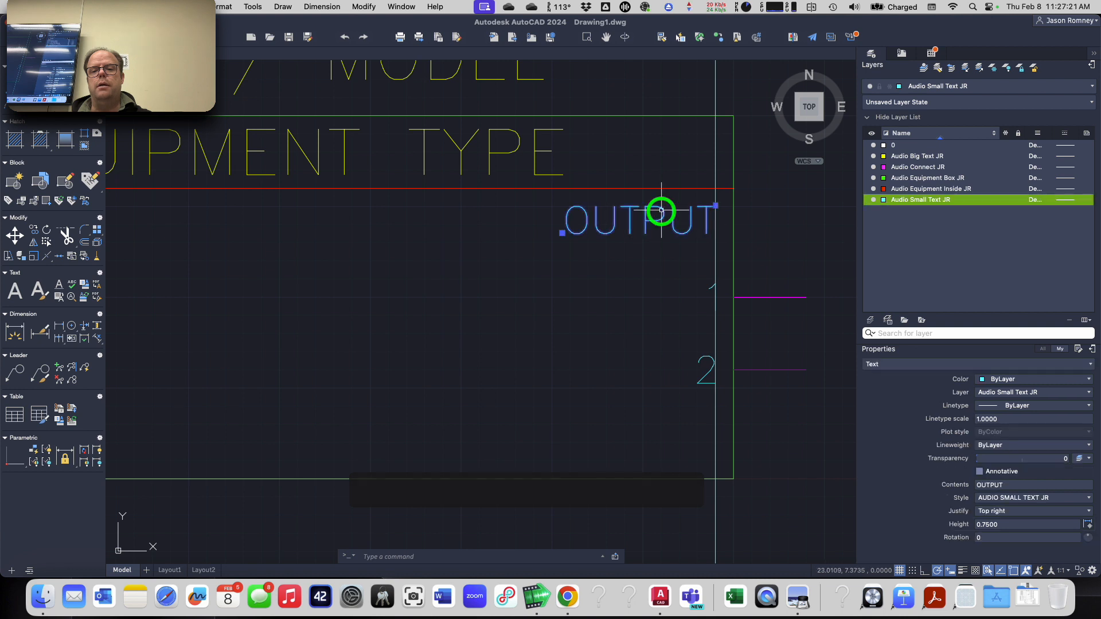
{"action": "left_click", "coordinate": [711, 287]}
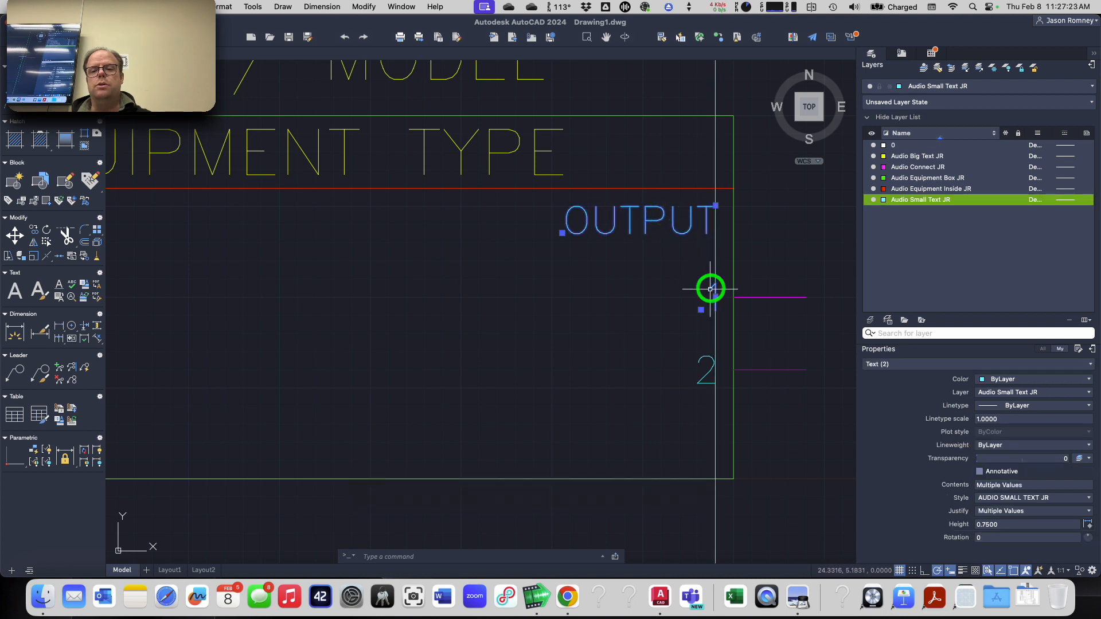
{"action": "left_click", "coordinate": [706, 356]}
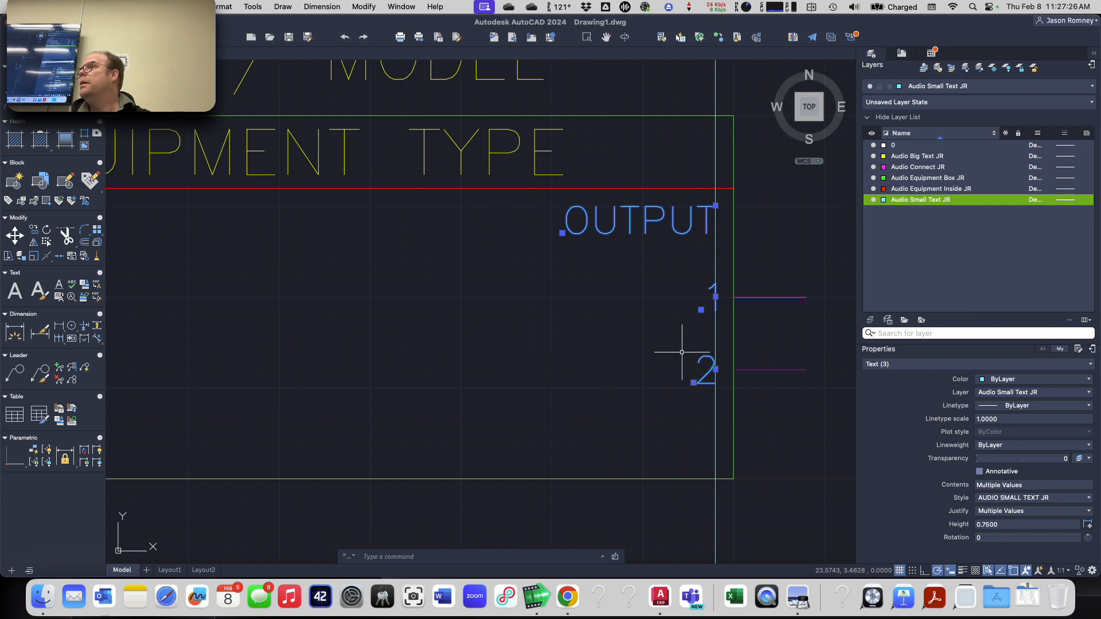
{"action": "key", "text": "Escape"}
{"action": "key", "text": "Escape"}
{"action": "key", "text": "Escape"}
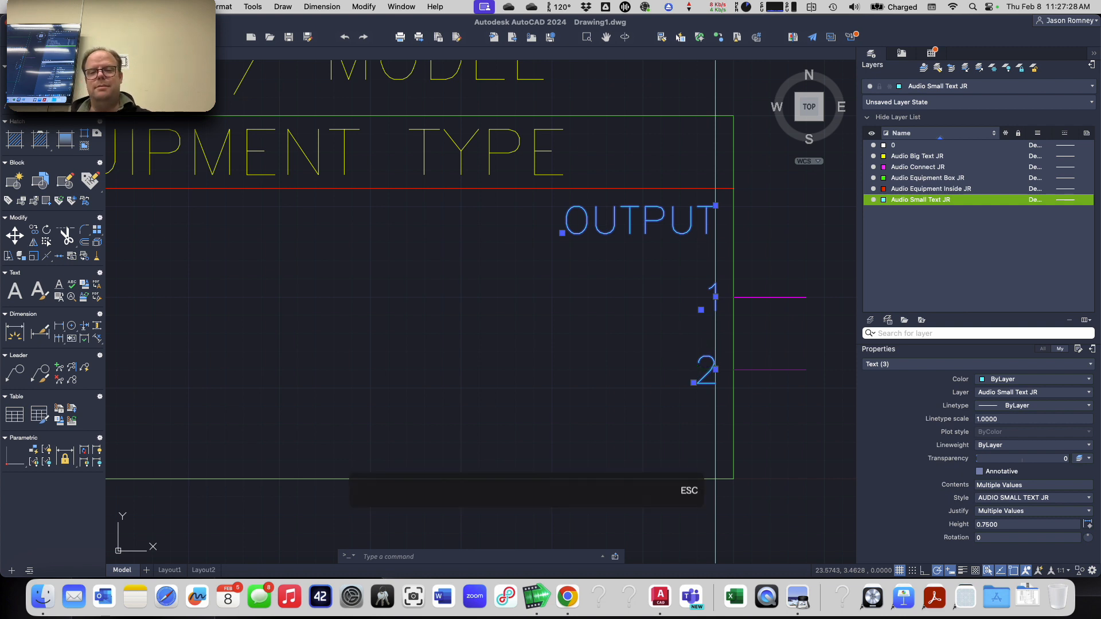
- Erase the vertical construction line near the box's right edge
{"action": "left_click", "coordinate": [769, 534]}
{"action": "left_click", "coordinate": [708, 516]}
{"action": "key", "text": "e"}
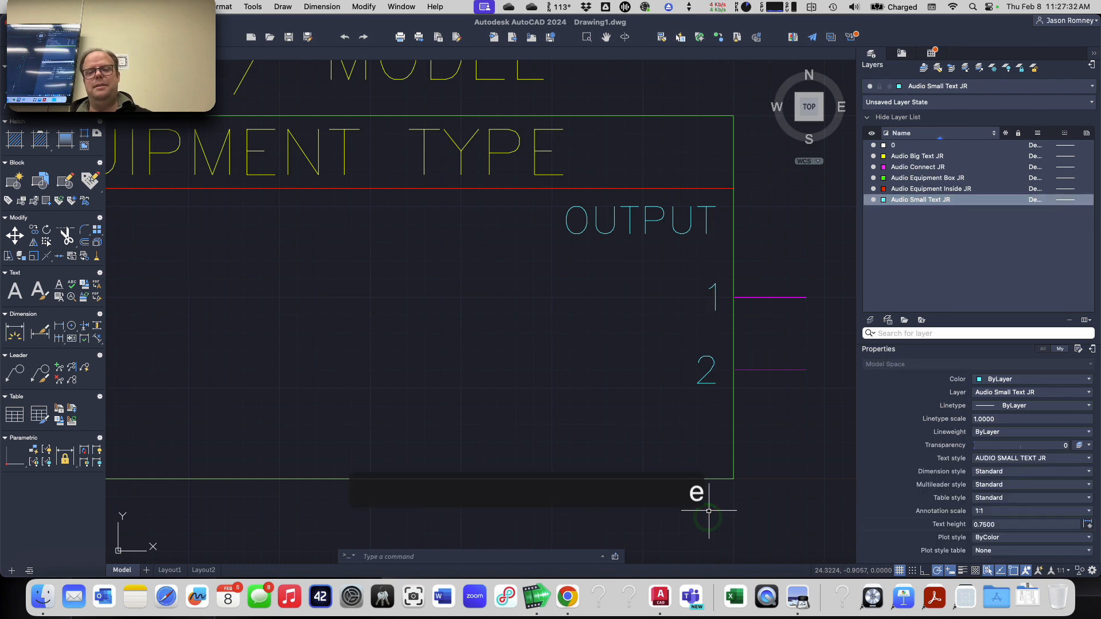
- Move the entire equipment box symbol straight up from its lower-left corner at the origin to free the space there
{"action": "scroll", "coordinate": [536, 448], "scroll_direction": "down", "scroll_amount": 3}
{"action": "mouse_move", "coordinate": [535, 416]}
{"action": "middle_mouse_down"}
{"action": "mouse_move", "coordinate": [685, 376]}
{"action": "mouse_move", "coordinate": [612, 374]}
{"action": "middle_mouse_up"}
{"action": "scroll", "coordinate": [686, 380], "scroll_direction": "down", "scroll_amount": 2}
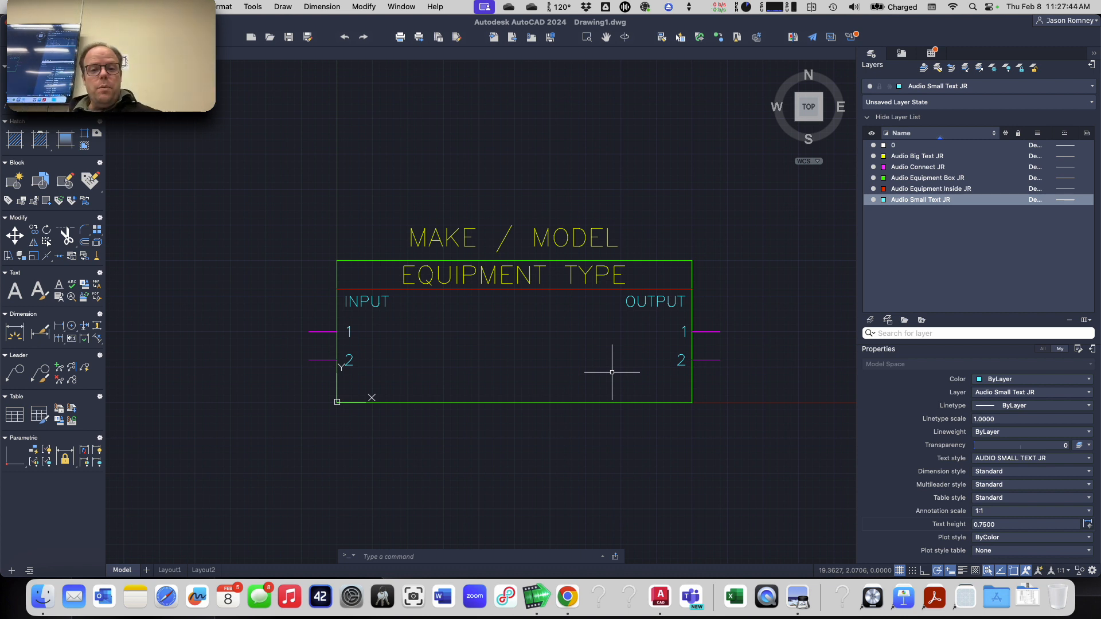
{"action": "scroll", "coordinate": [583, 353], "scroll_direction": "down", "scroll_amount": 5}
{"action": "left_click", "coordinate": [417, 244]}
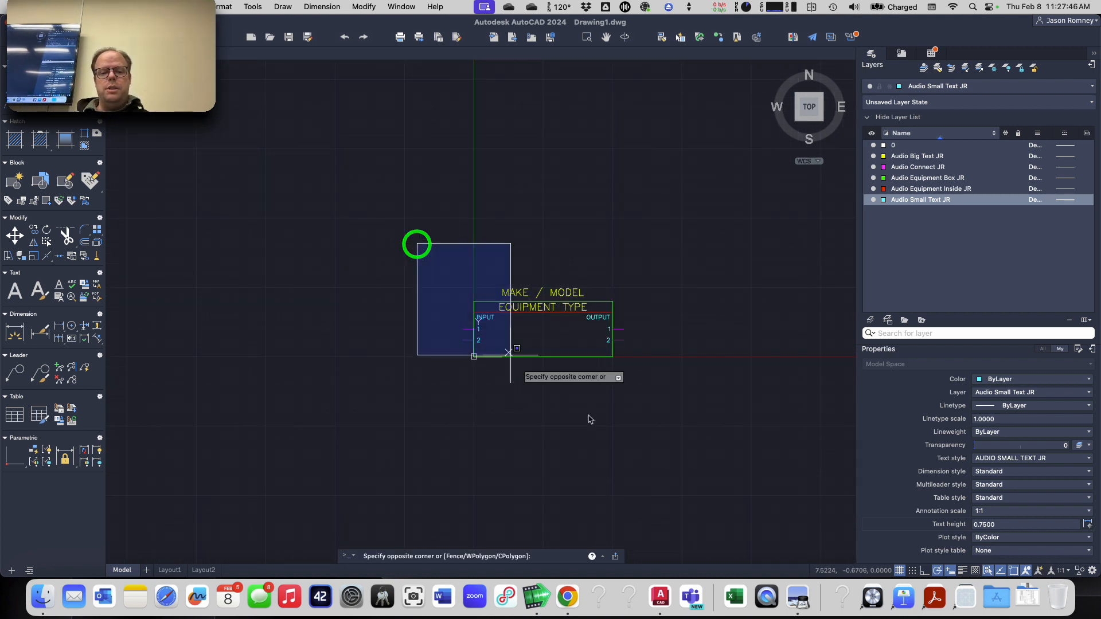
{"action": "left_click", "coordinate": [683, 416]}
{"action": "type", "text": "m"}
{"action": "key", "text": "Return"}
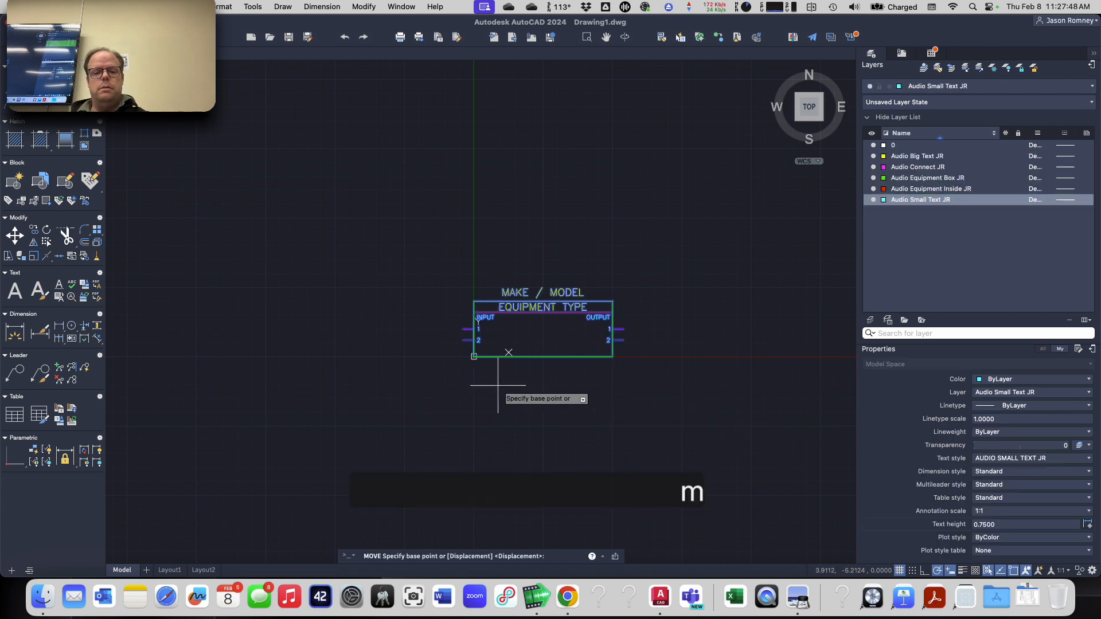
{"action": "left_click", "coordinate": [474, 356]}
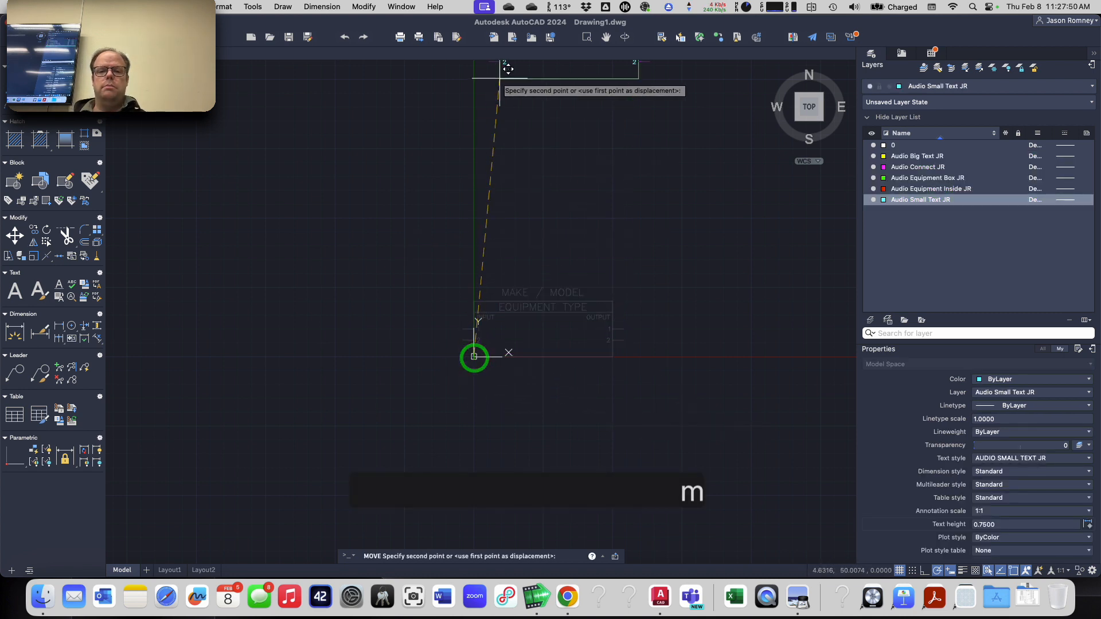
{"action": "scroll", "coordinate": [478, 79], "scroll_direction": "up", "scroll_amount": 2}
{"action": "scroll", "coordinate": [480, 81], "scroll_direction": "down", "scroll_amount": 5}
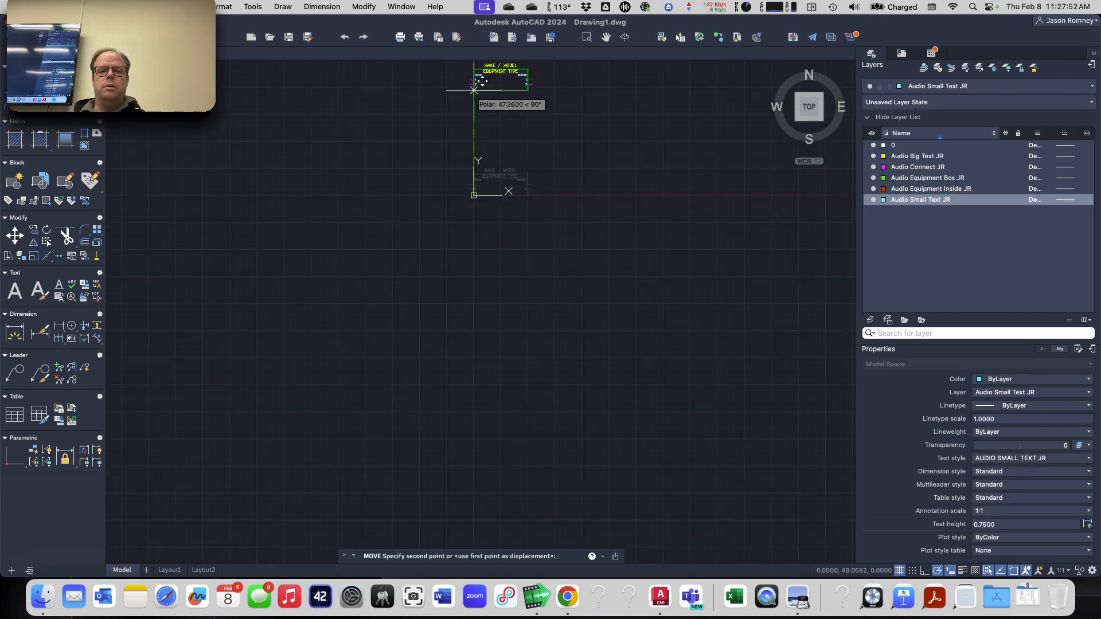
{"action": "left_click", "coordinate": [474, 77]}
{"action": "scroll", "coordinate": [484, 173], "scroll_direction": "up", "scroll_amount": 7}
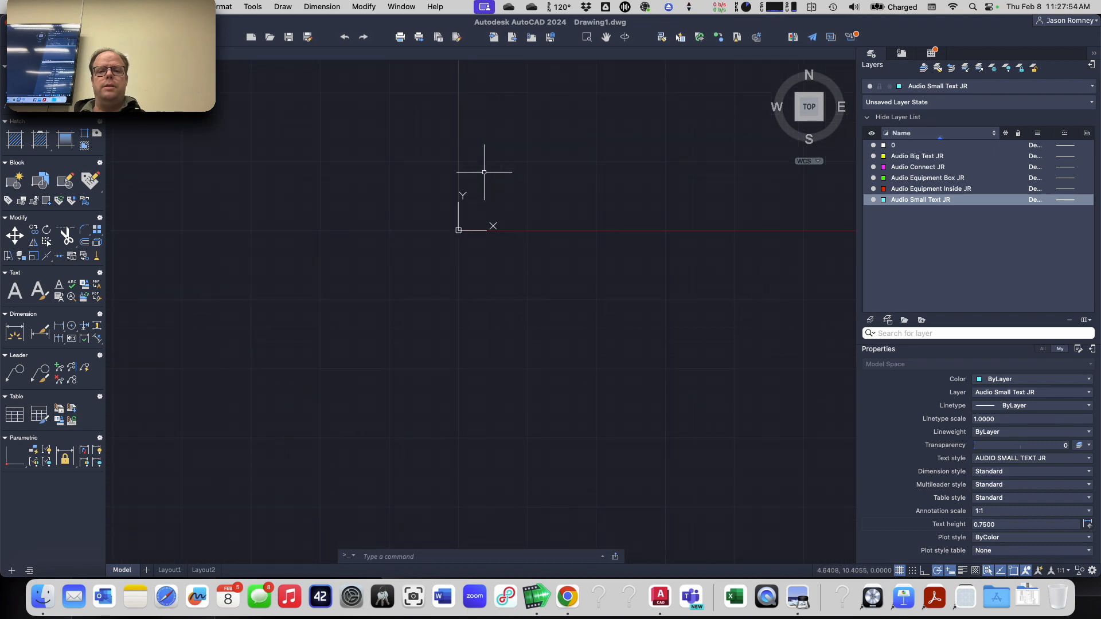
- Switch to the browser to study the assignment's loudspeaker and amplifier reference symbols, and return to the AutoCAD drawing
{"action": "middle_click_drag", "start_coordinate": [484, 172], "coordinate": [443, 297]}
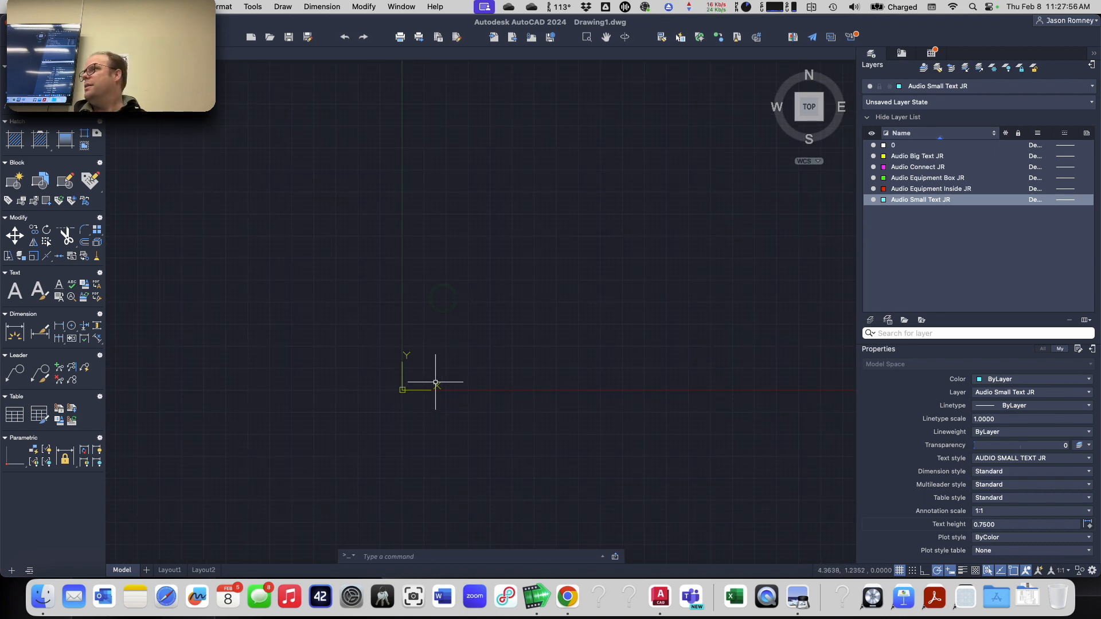
{"action": "key", "text": "super+Tab"}
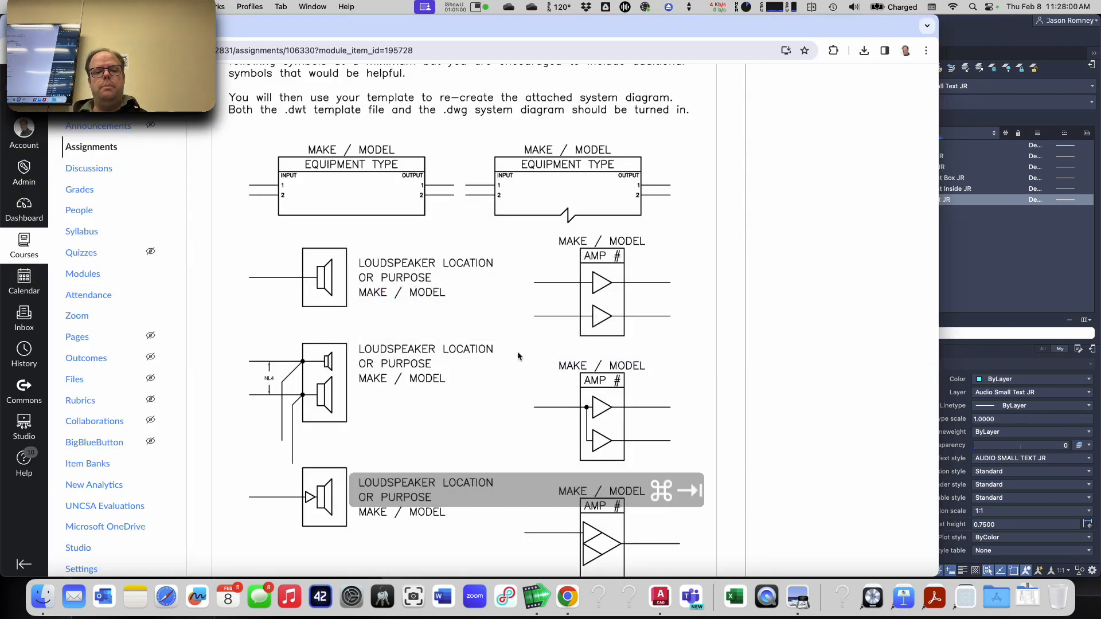
{"action": "scroll", "coordinate": [507, 373], "scroll_direction": "down", "scroll_amount": 3}
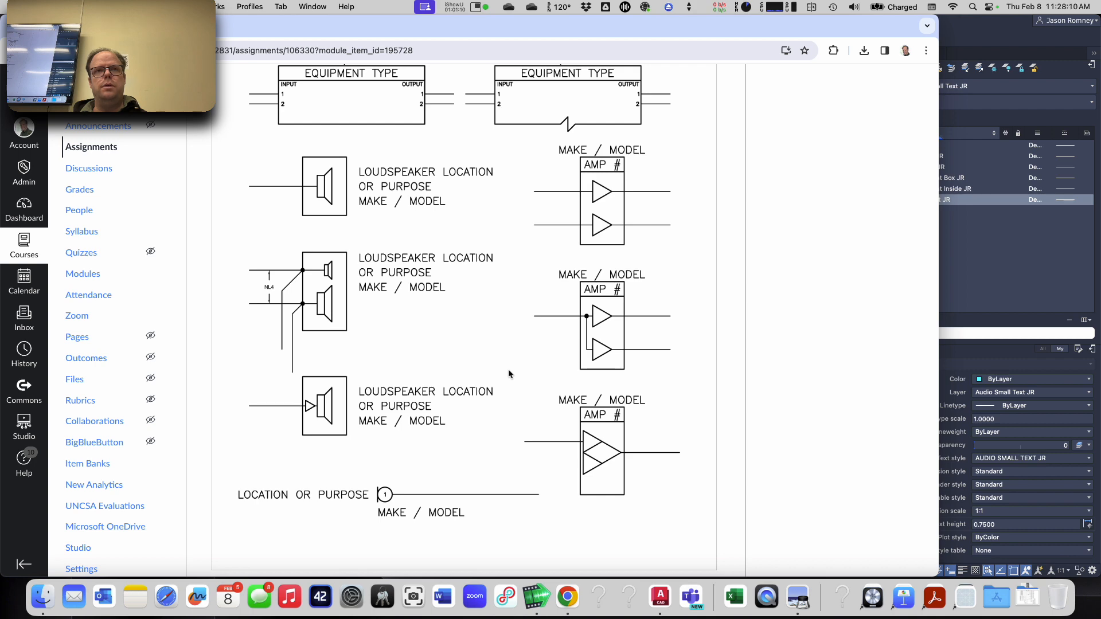
{"action": "key", "text": "super+Tab"}
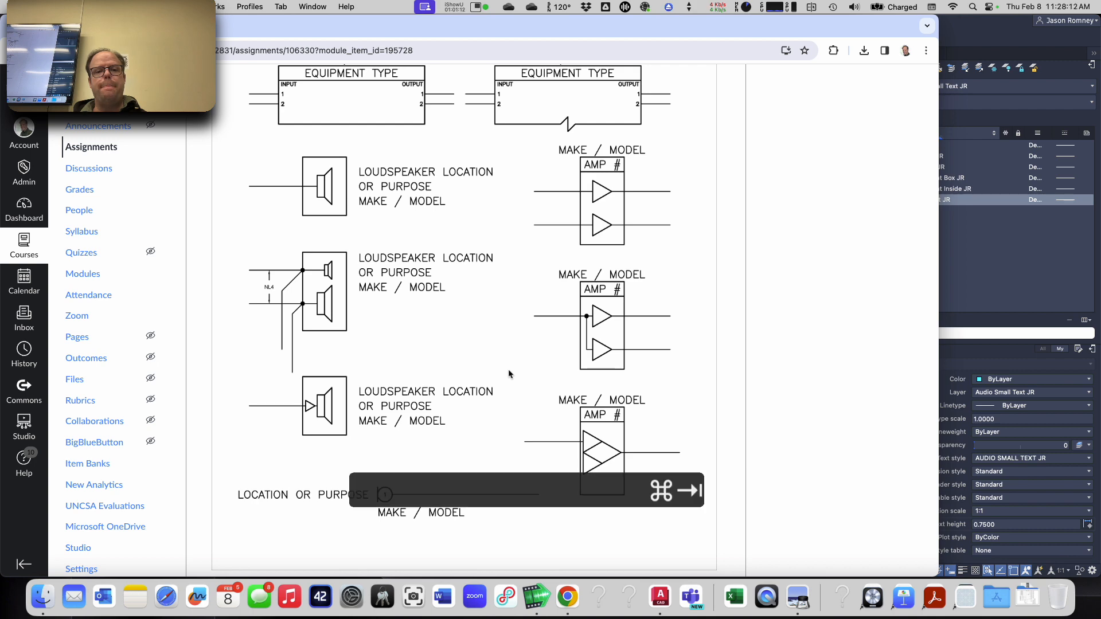
{"action": "scroll", "coordinate": [430, 195], "scroll_direction": "down", "scroll_amount": 5}
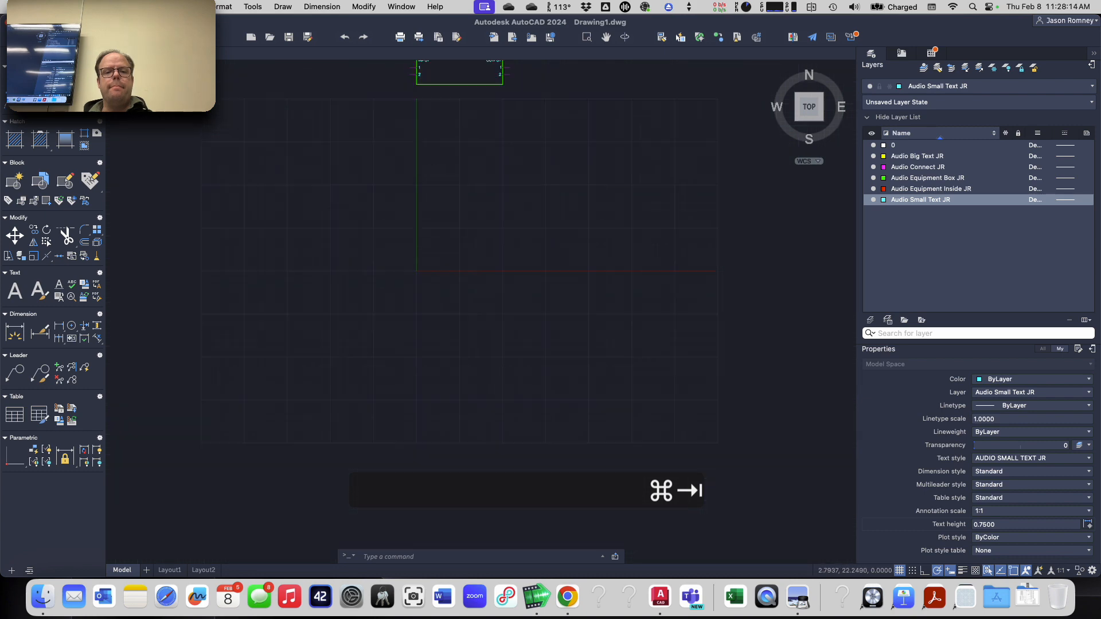
{"action": "scroll", "coordinate": [445, 128], "scroll_direction": "down", "scroll_amount": 7}
{"action": "scroll", "coordinate": [448, 109], "scroll_direction": "up", "scroll_amount": 8}
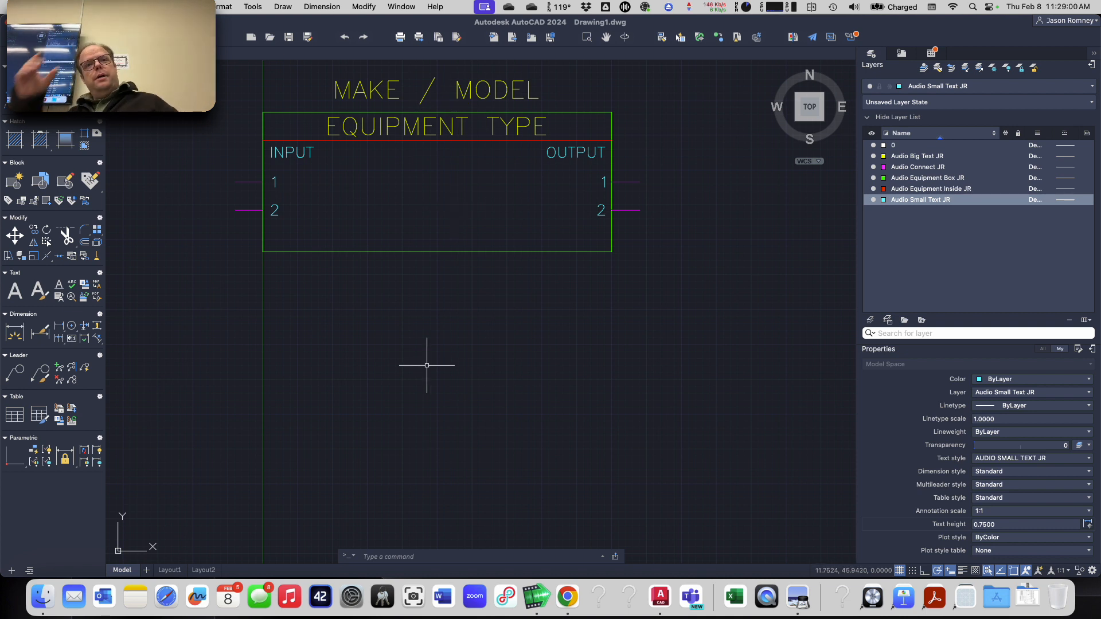
{"action": "scroll", "coordinate": [435, 364], "scroll_direction": "down", "scroll_amount": 6}
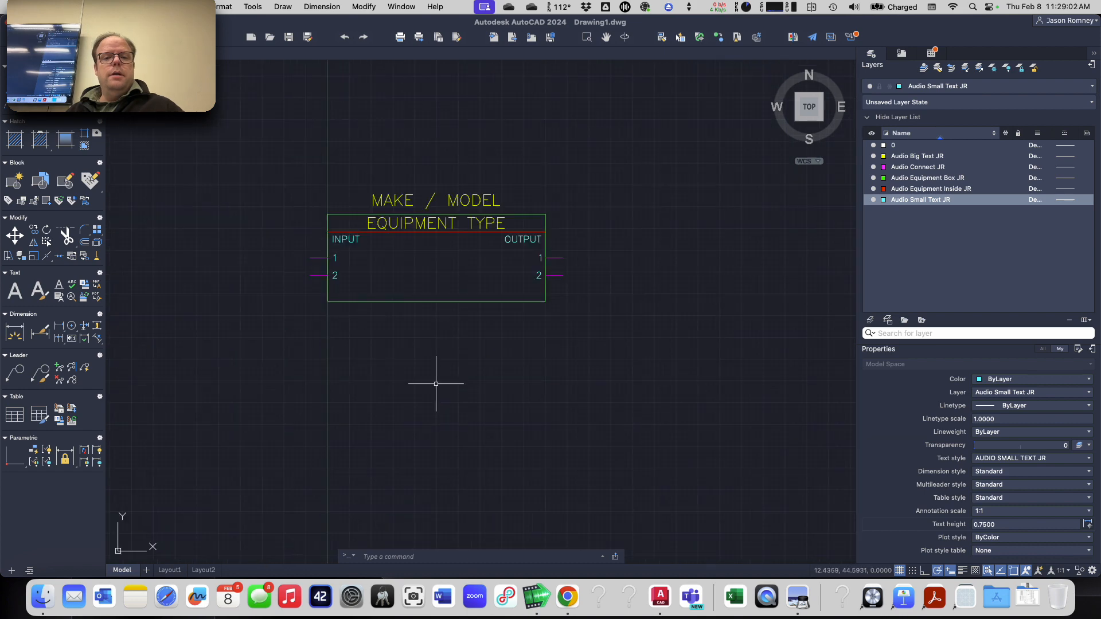
{"action": "middle_click_drag", "start_coordinate": [426, 463], "coordinate": [434, 370]}
{"action": "key", "text": "super+Tab"}
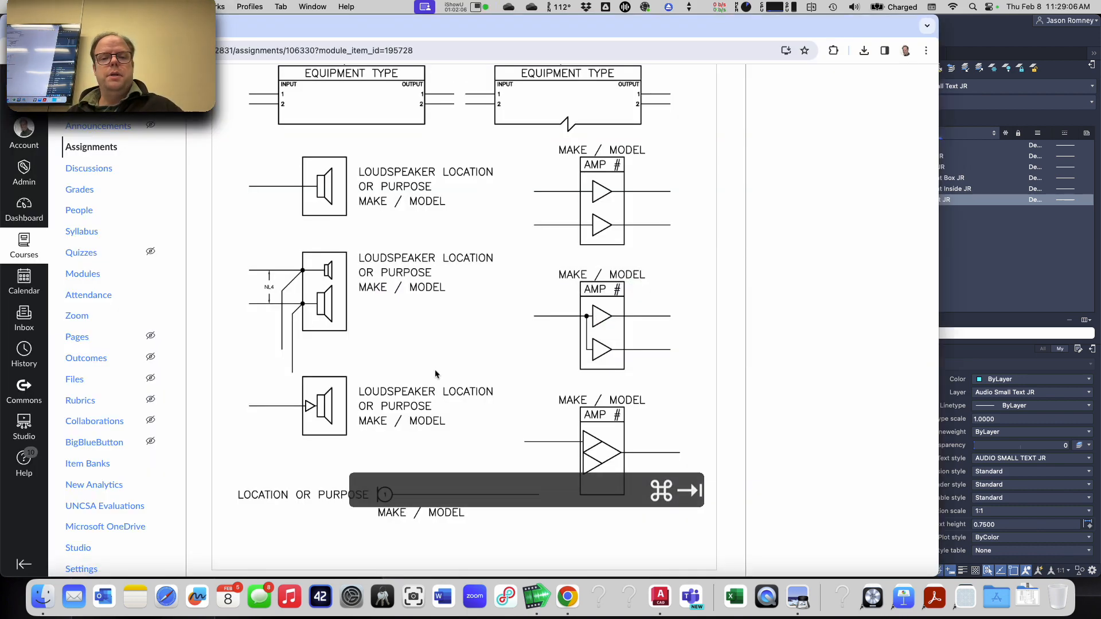
{"action": "key", "text": "super+Tab"}
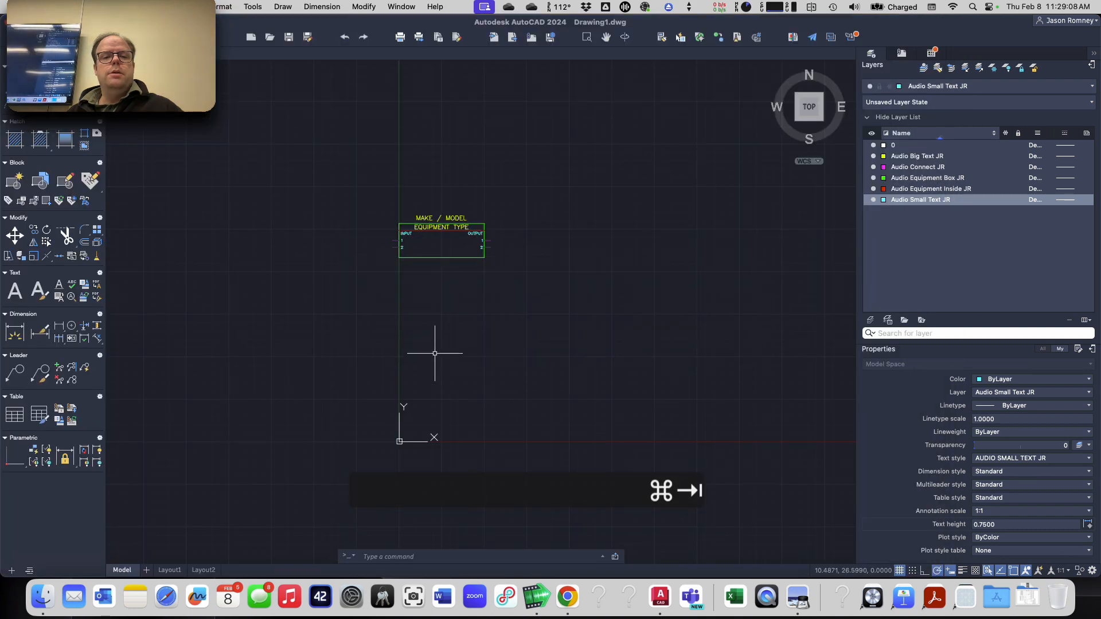
- Make Audio Equipment Box JR the current layer and draw a rectangle 7 wide and 15 high from 0,0
{"action": "left_click", "coordinate": [953, 86]}
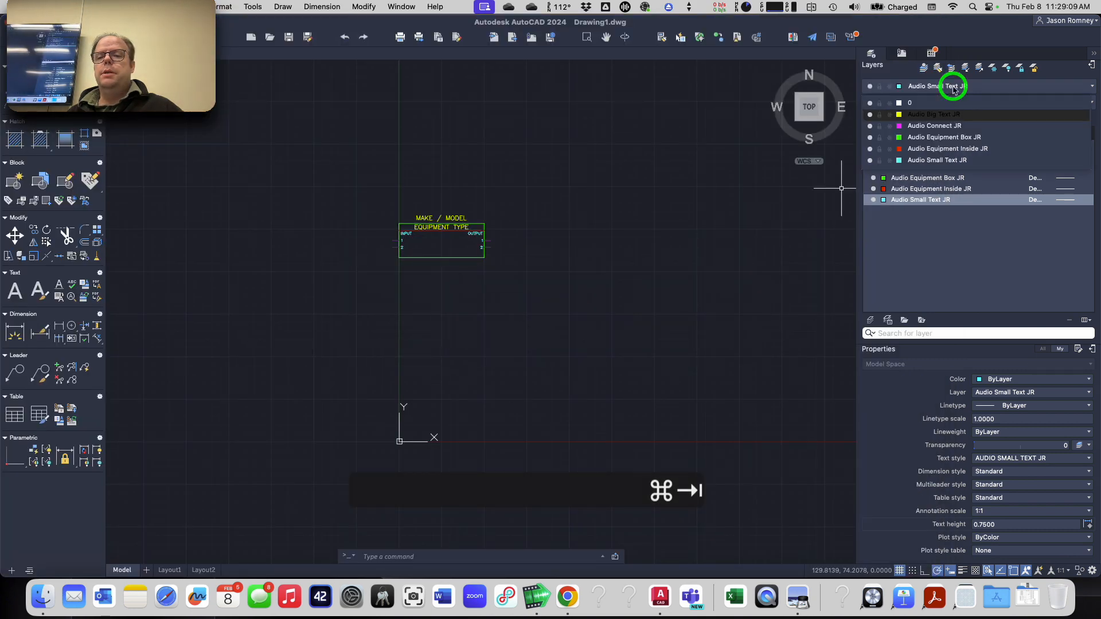
{"action": "left_click", "coordinate": [943, 138]}
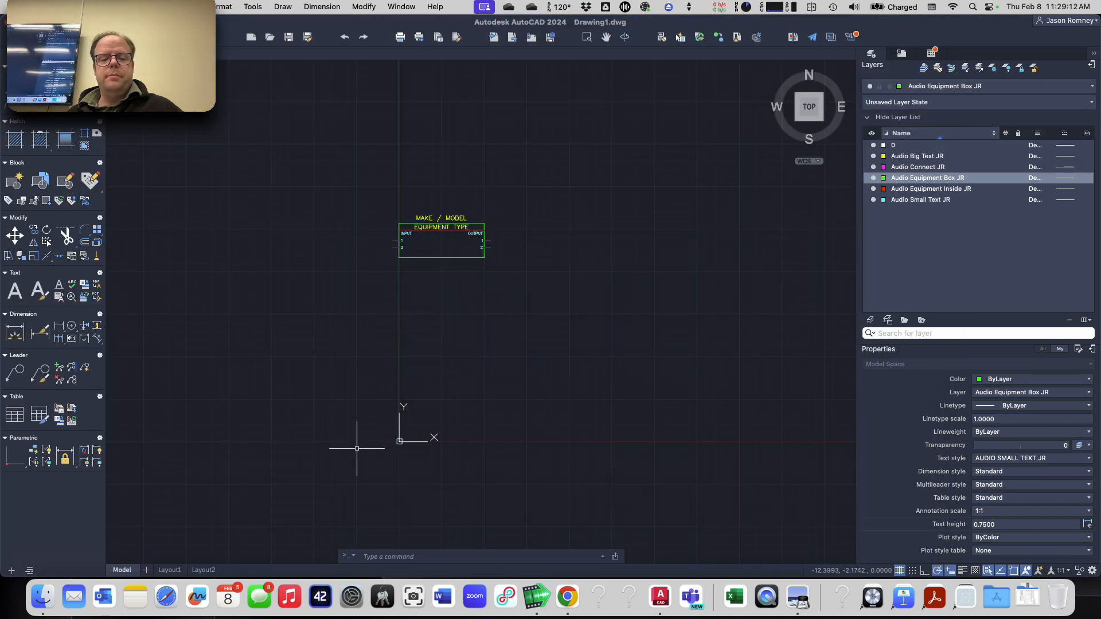
{"action": "key", "text": "super+Tab"}
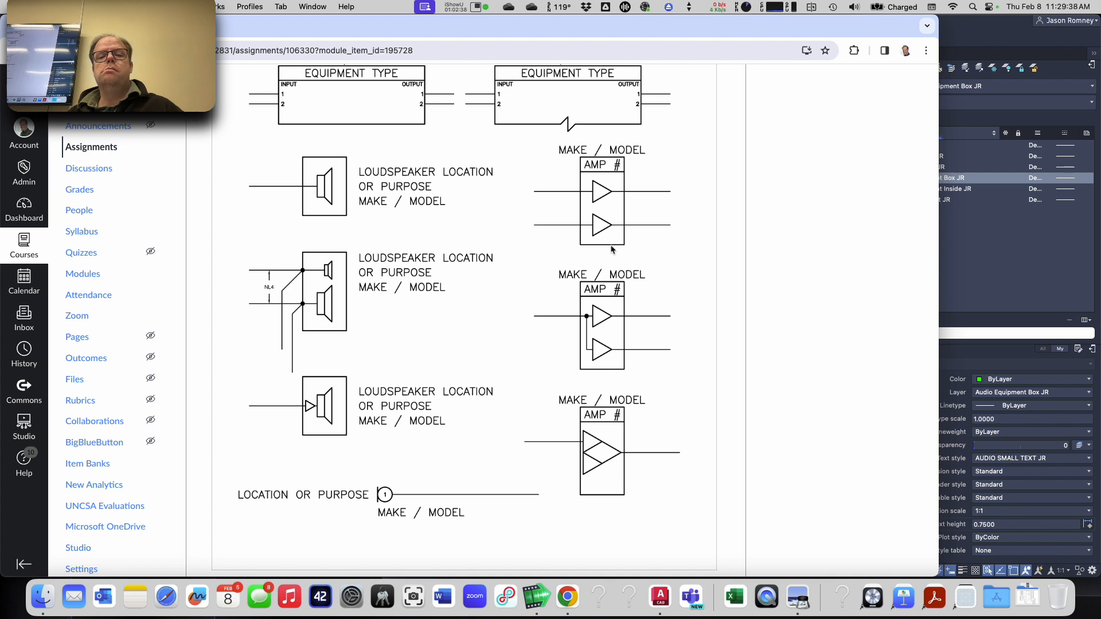
{"action": "key", "text": "super+Tab"}
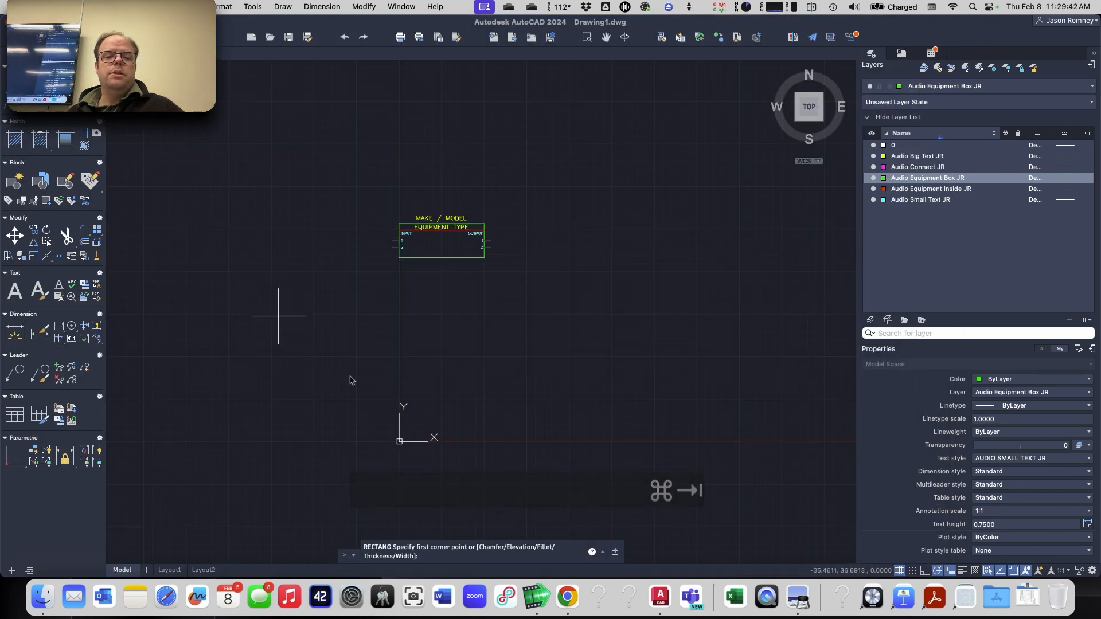
{"action": "type", "text": "0,0"}
{"action": "key", "text": "Return"}
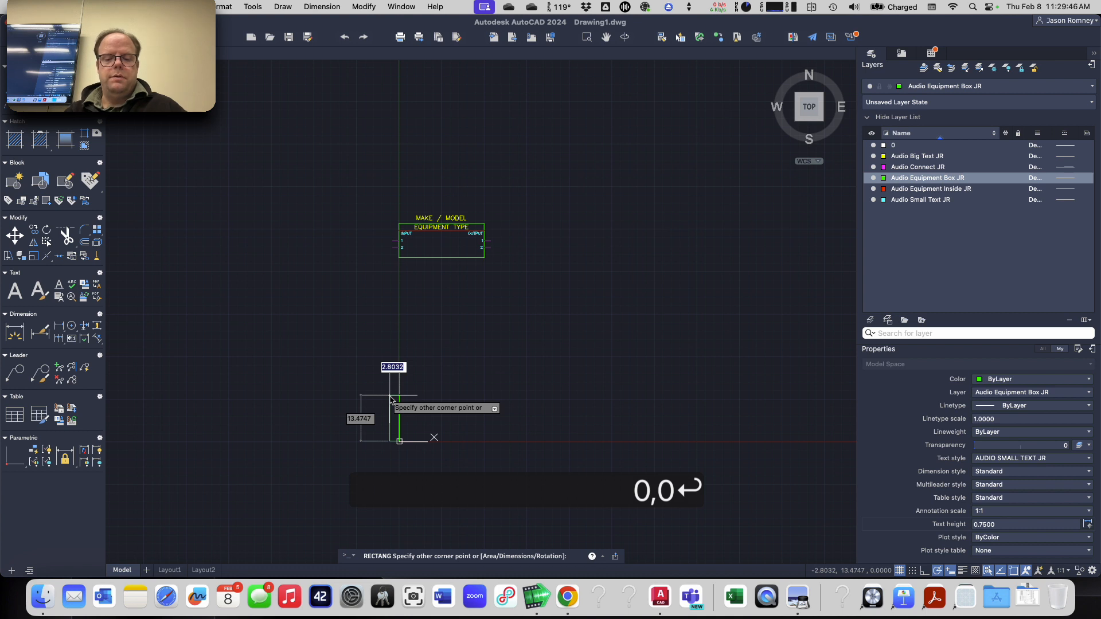
{"action": "type", "text": "7,"}
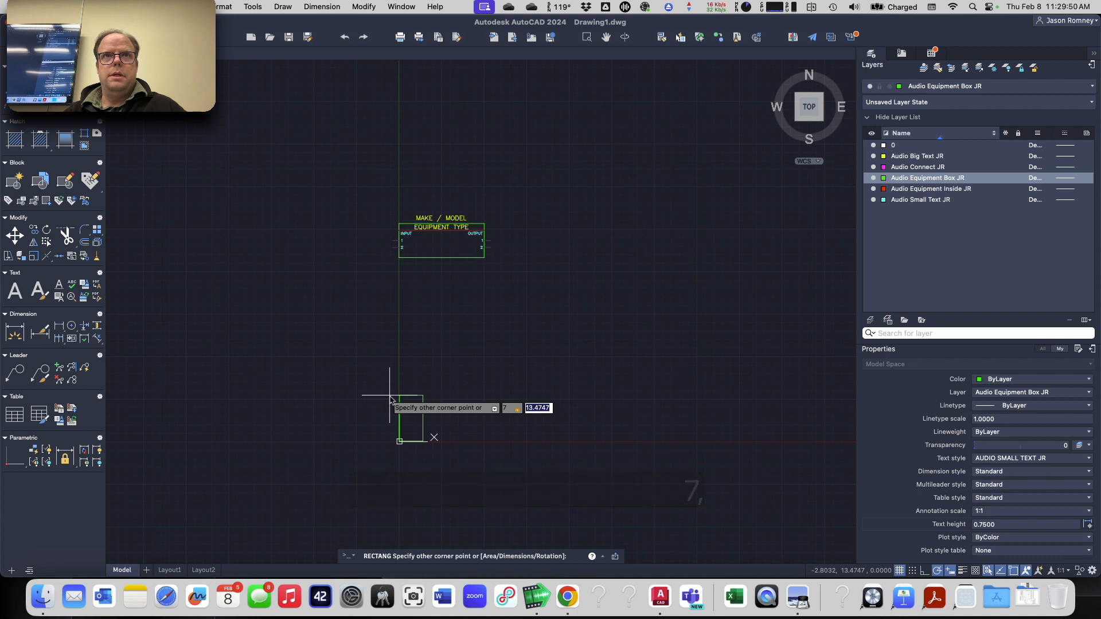
{"action": "type", "text": "15"}
{"action": "key", "text": "Return"}
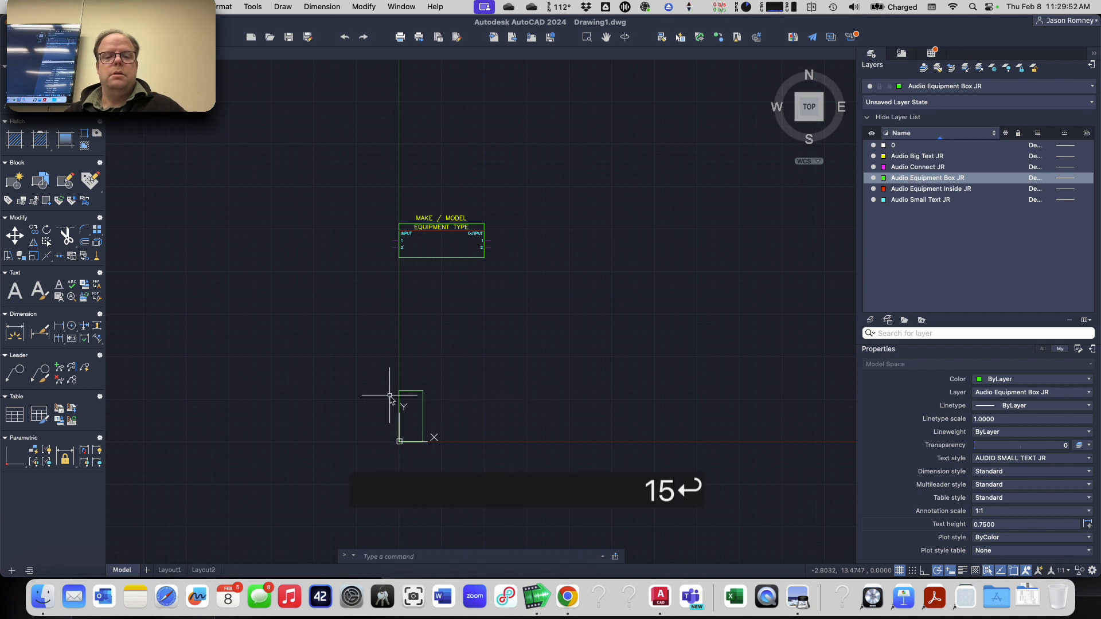
- On the Audio Equipment Inside JR layer, draw a horizontal divider line across the new box, 2 below its top edge
{"action": "scroll", "coordinate": [377, 388], "scroll_direction": "up", "scroll_amount": 5}
{"action": "middle_click_drag", "start_coordinate": [379, 387], "coordinate": [428, 186]}
{"action": "key", "text": "super+Tab"}
{"action": "key", "text": "super+Tab"}
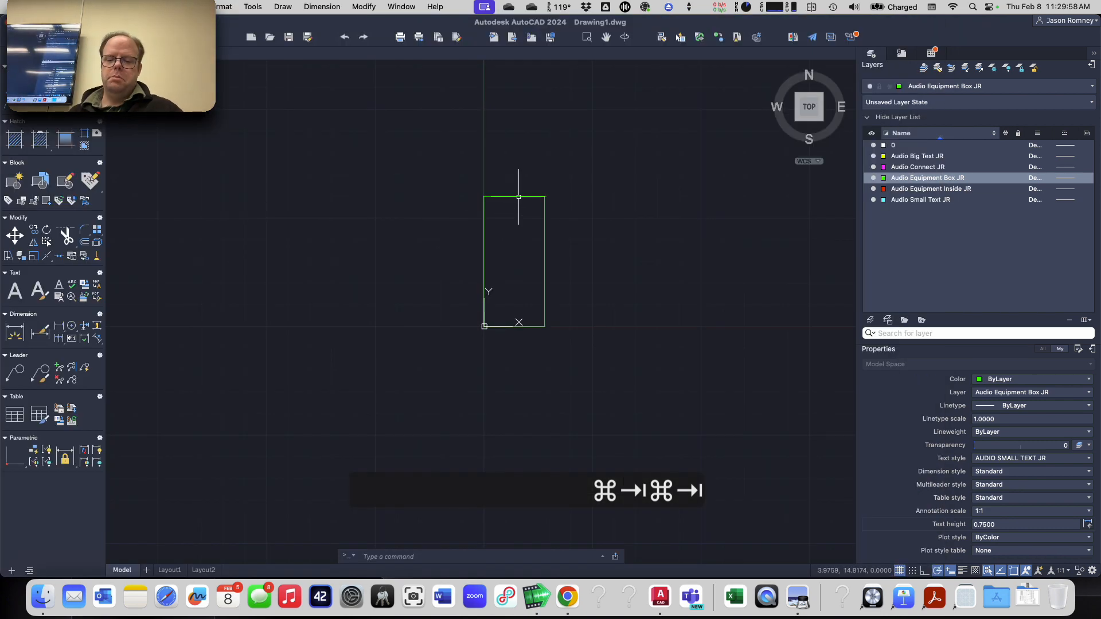
{"action": "left_click", "coordinate": [936, 86]}
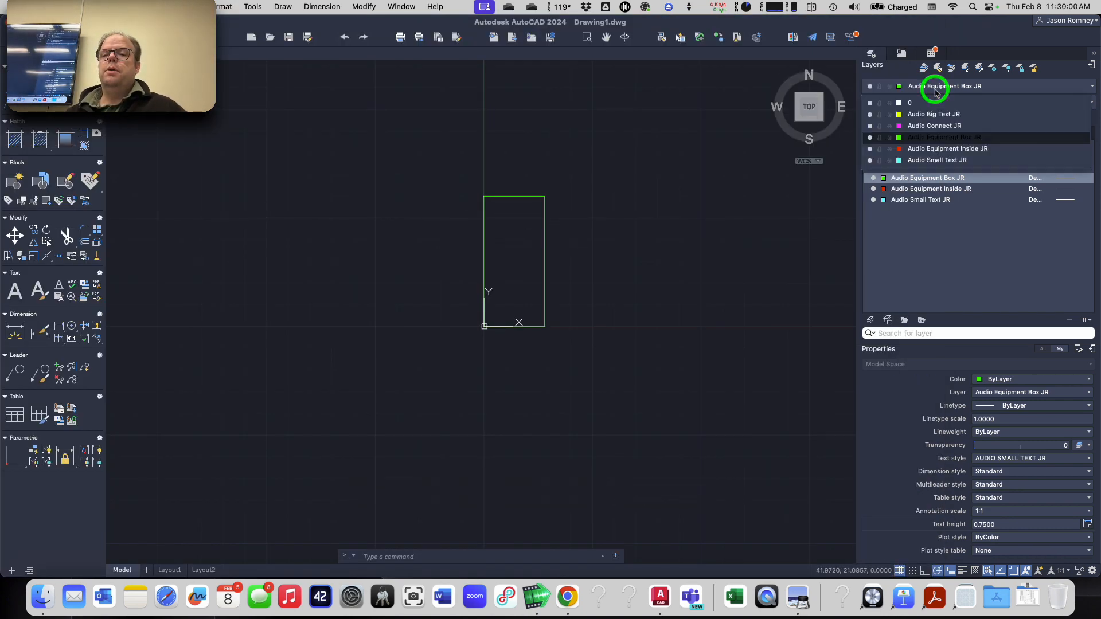
{"action": "left_click", "coordinate": [944, 149]}
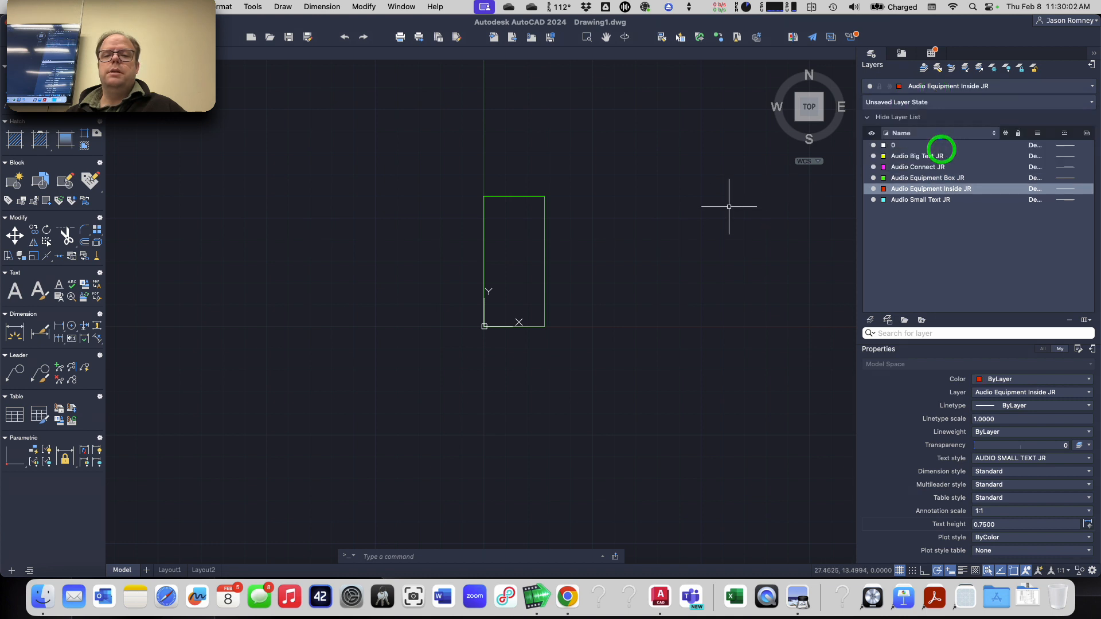
{"action": "type", "text": "l"}
{"action": "key", "text": "Return"}
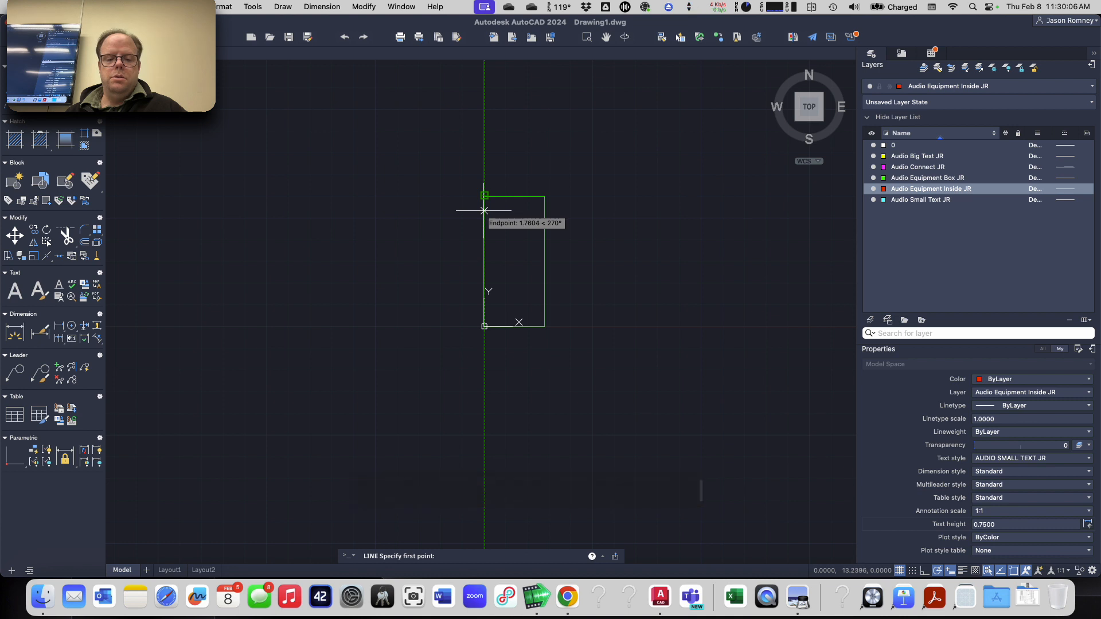
{"action": "type", "text": "2"}
{"action": "key", "text": "Return"}
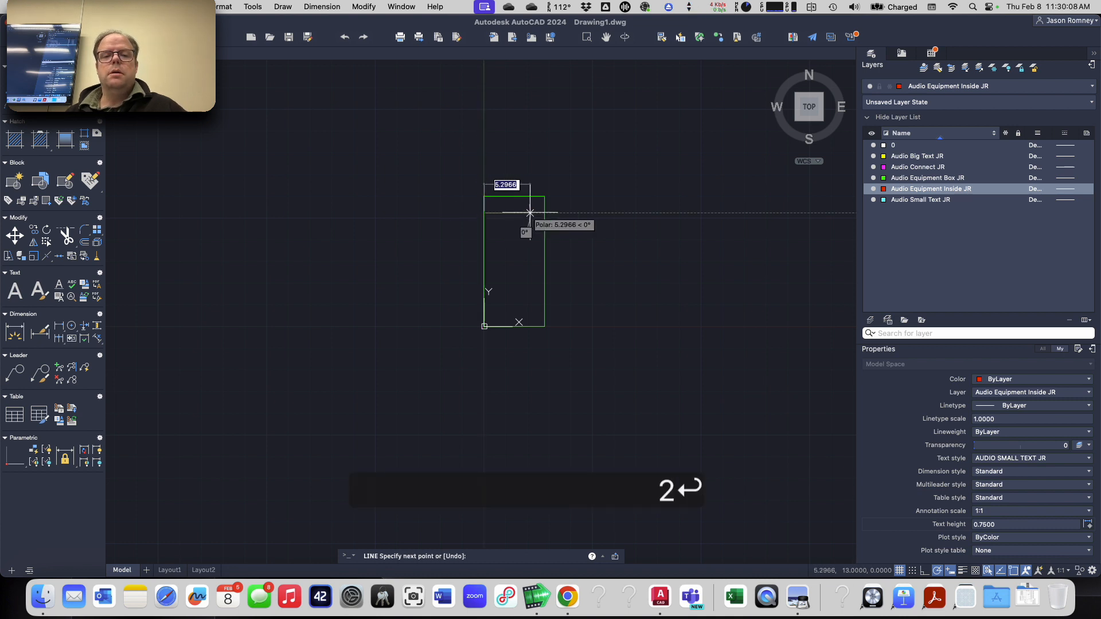
{"action": "left_click", "coordinate": [545, 213]}
{"action": "key", "text": "Escape"}
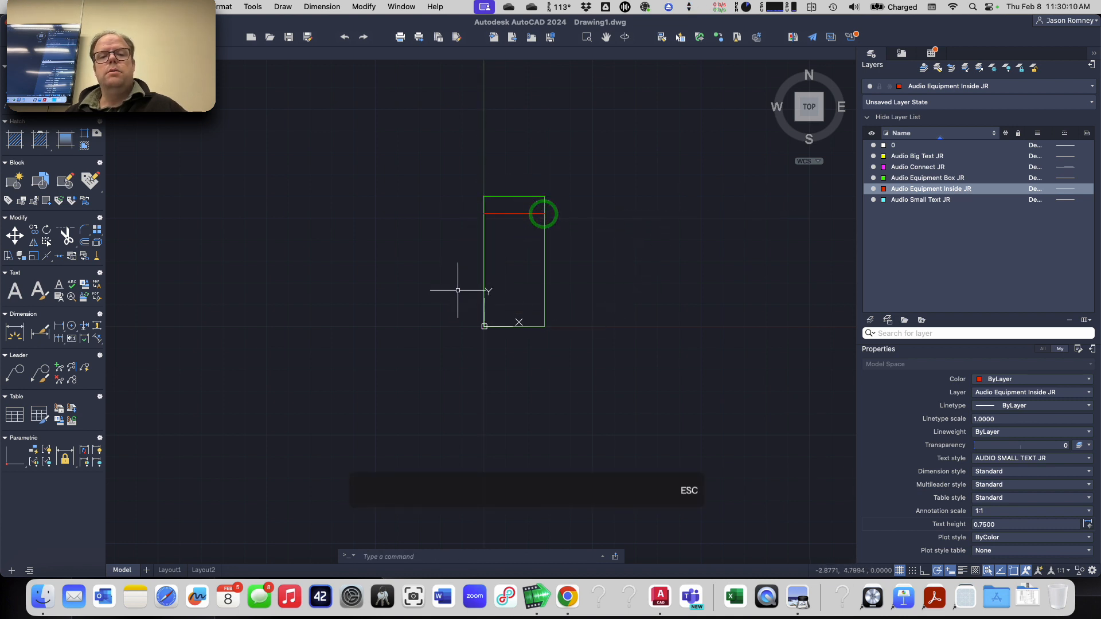
- Copy the MAKE / MODEL and EQUIPMENT TYPE texts from the original divider's midpoint to the midpoint of the new box's divider
{"action": "scroll", "coordinate": [480, 178], "scroll_direction": "down", "scroll_amount": 4}
{"action": "scroll", "coordinate": [496, 123], "scroll_direction": "down", "scroll_amount": 2}
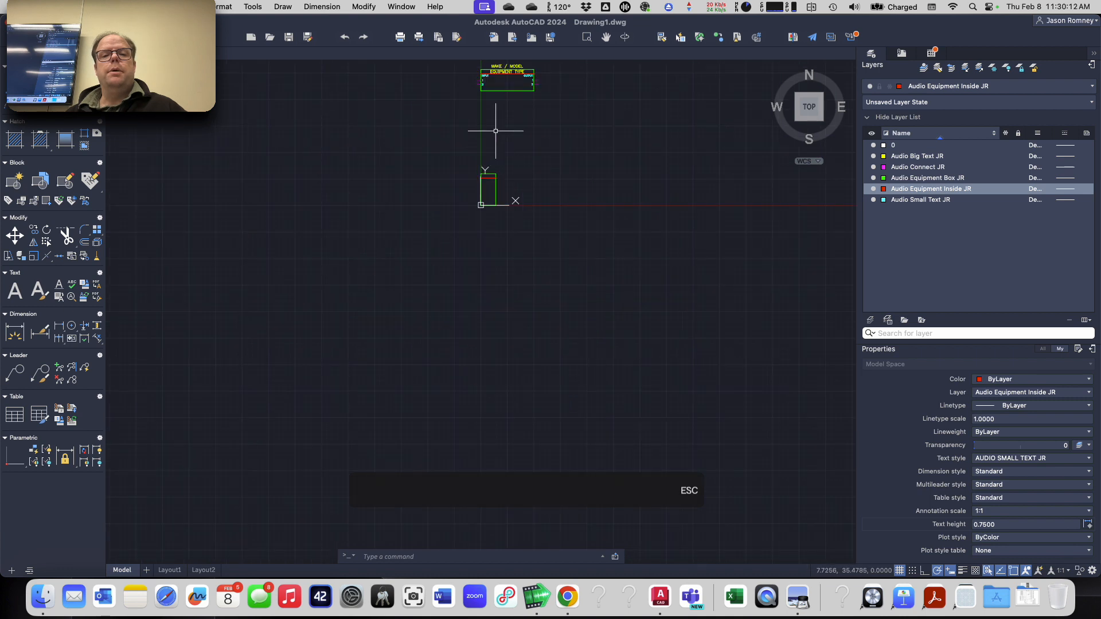
{"action": "middle_click_drag", "start_coordinate": [492, 147], "coordinate": [335, 344]}
{"action": "scroll", "coordinate": [355, 296], "scroll_direction": "up", "scroll_amount": 5}
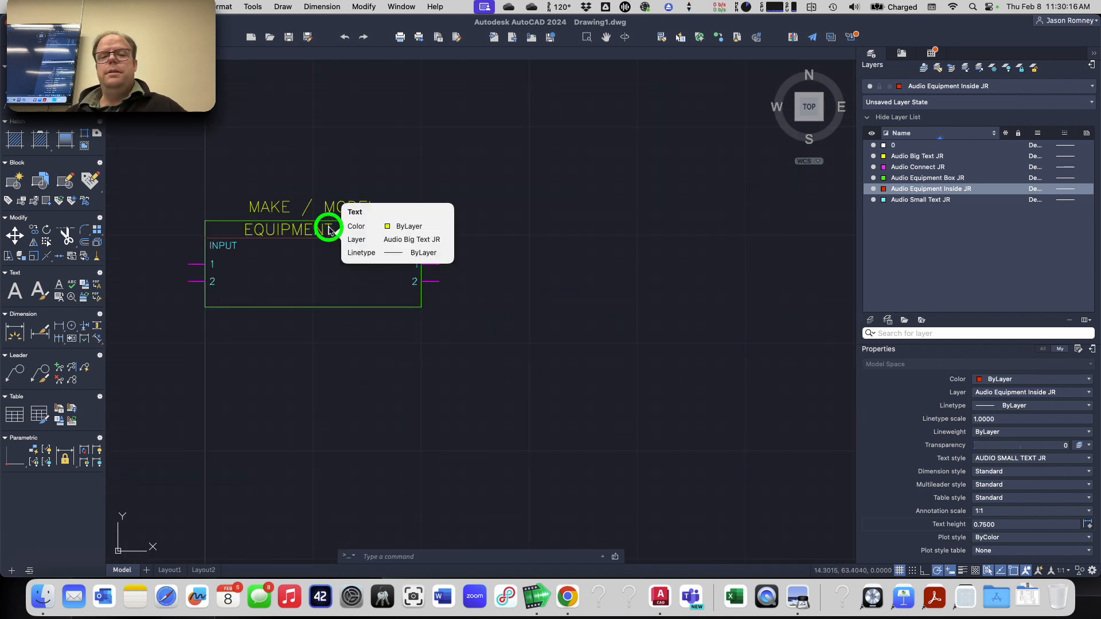
{"action": "left_click", "coordinate": [330, 229]}
{"action": "left_click", "coordinate": [332, 204]}
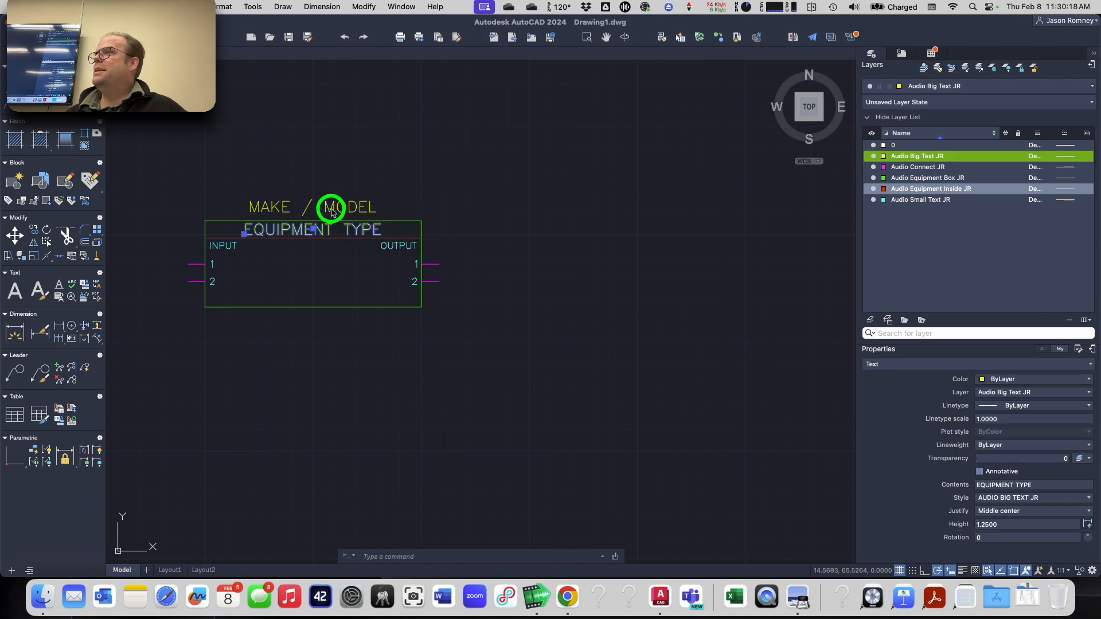
{"action": "type", "text": "co"}
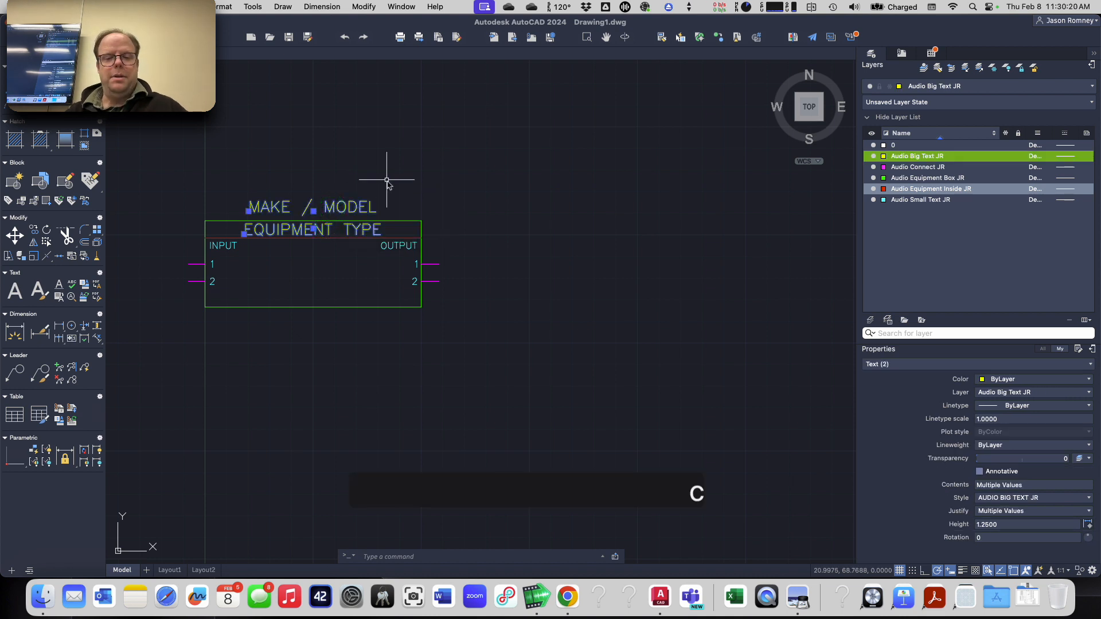
{"action": "key", "text": "Return"}
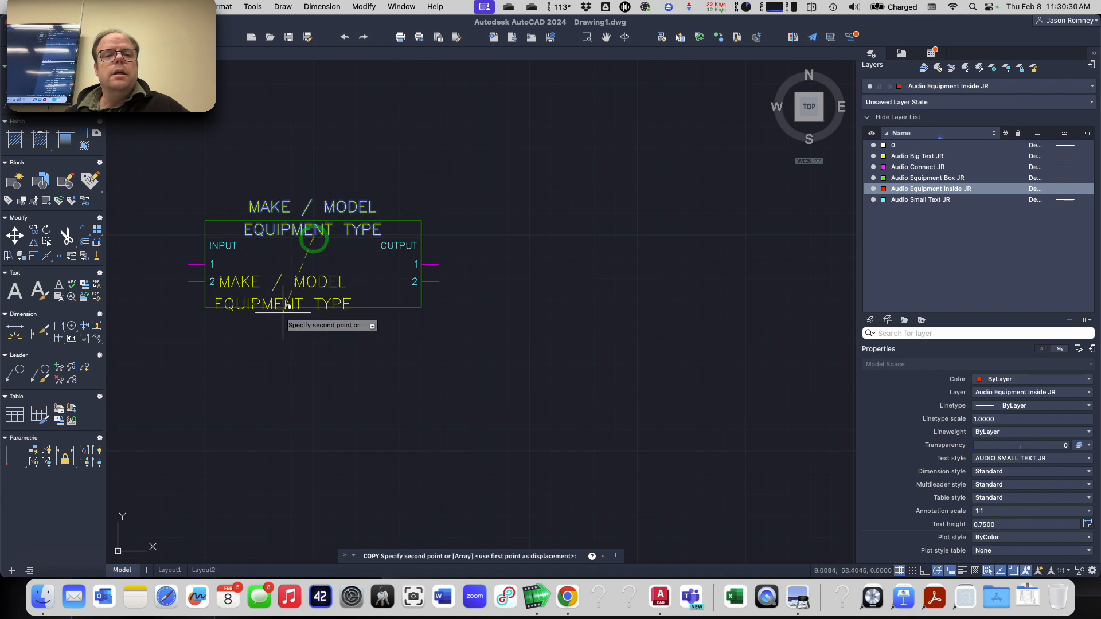
{"action": "scroll", "coordinate": [293, 296], "scroll_direction": "down", "scroll_amount": 5}
{"action": "scroll", "coordinate": [284, 385], "scroll_direction": "up", "scroll_amount": 5}
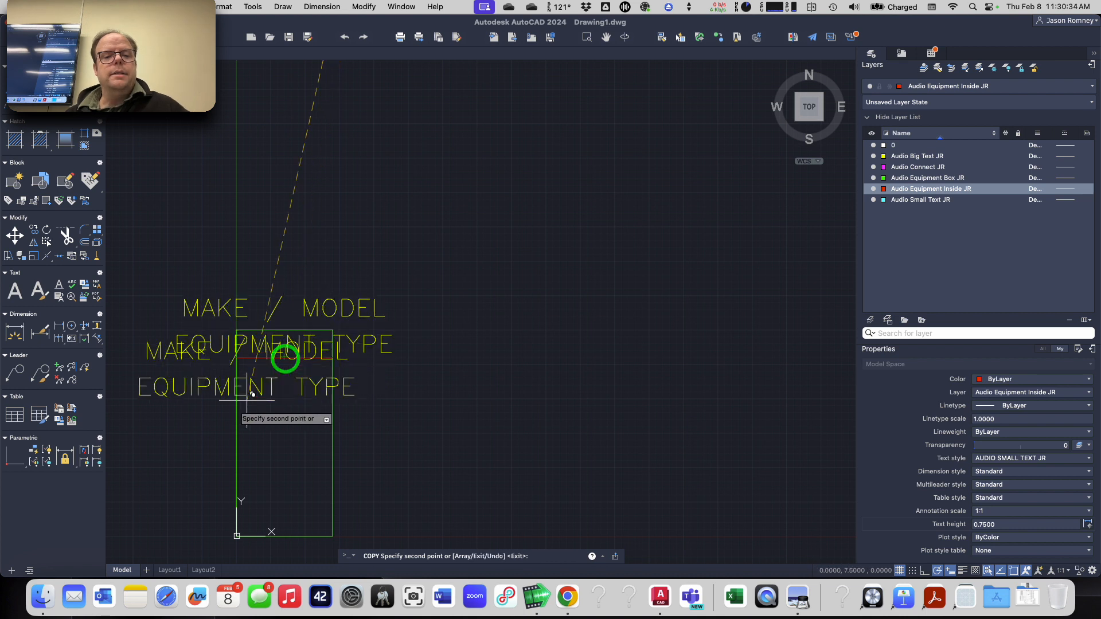
{"action": "key", "text": "Return"}
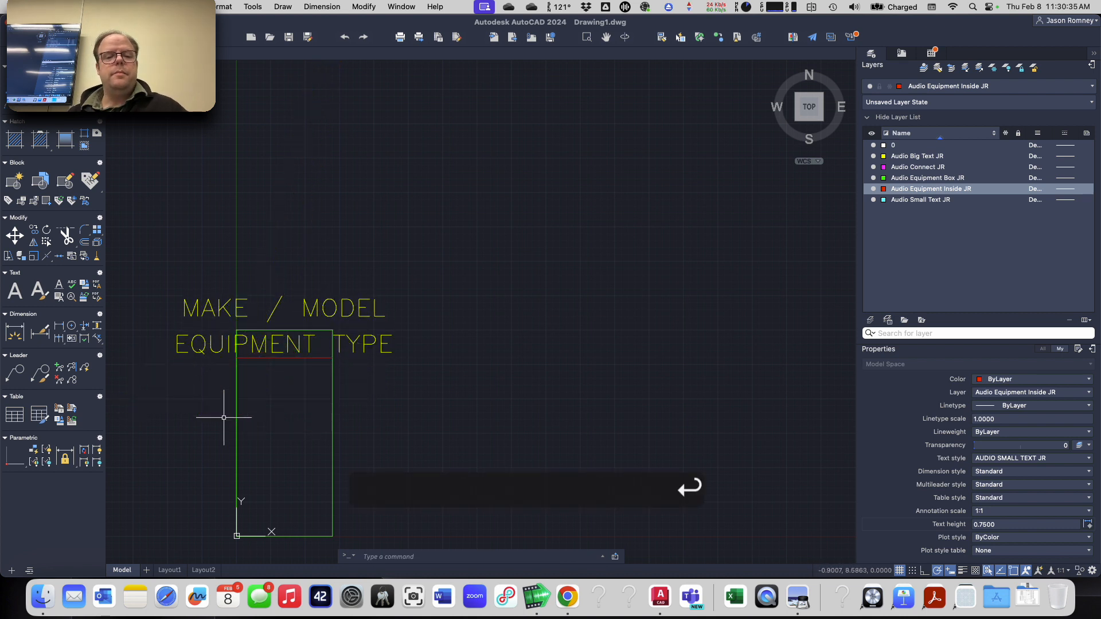
- Change the copied EQUIPMENT TYPE text in the new box's header to AMP
{"action": "left_click", "coordinate": [294, 344]}
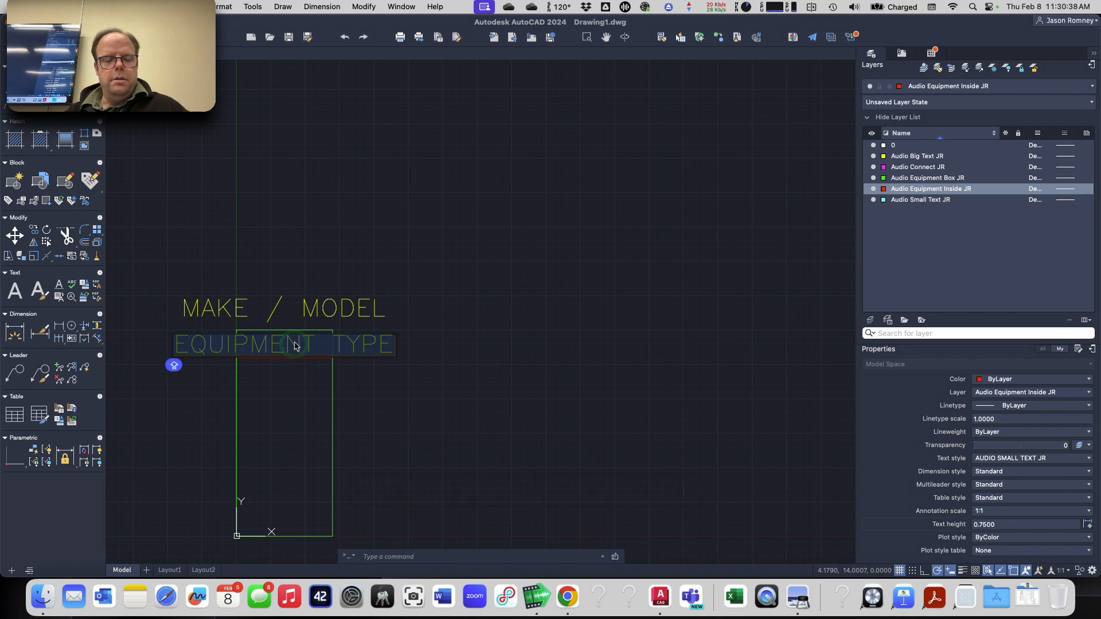
{"action": "type", "text": "amp"}
{"action": "key", "text": "Return"}
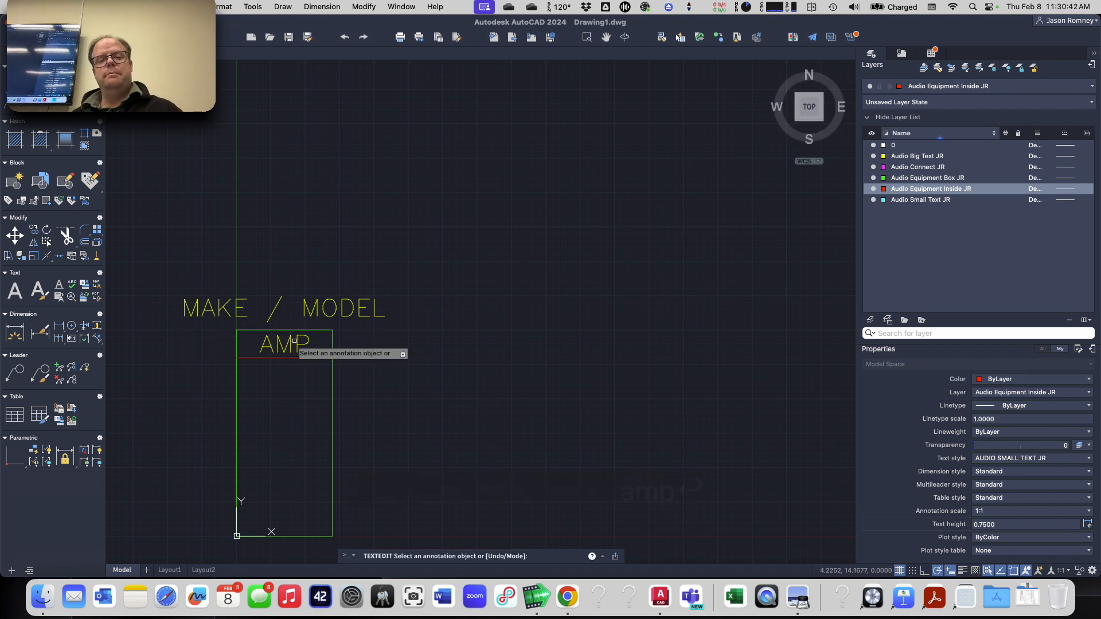
{"action": "key", "text": "Escape"}
- Undo the AMP text edit and the copying of the header texts onto the new box
{"action": "key", "text": "super+z"}
{"action": "key", "text": "super+z"}
{"action": "key", "text": "super+z"}
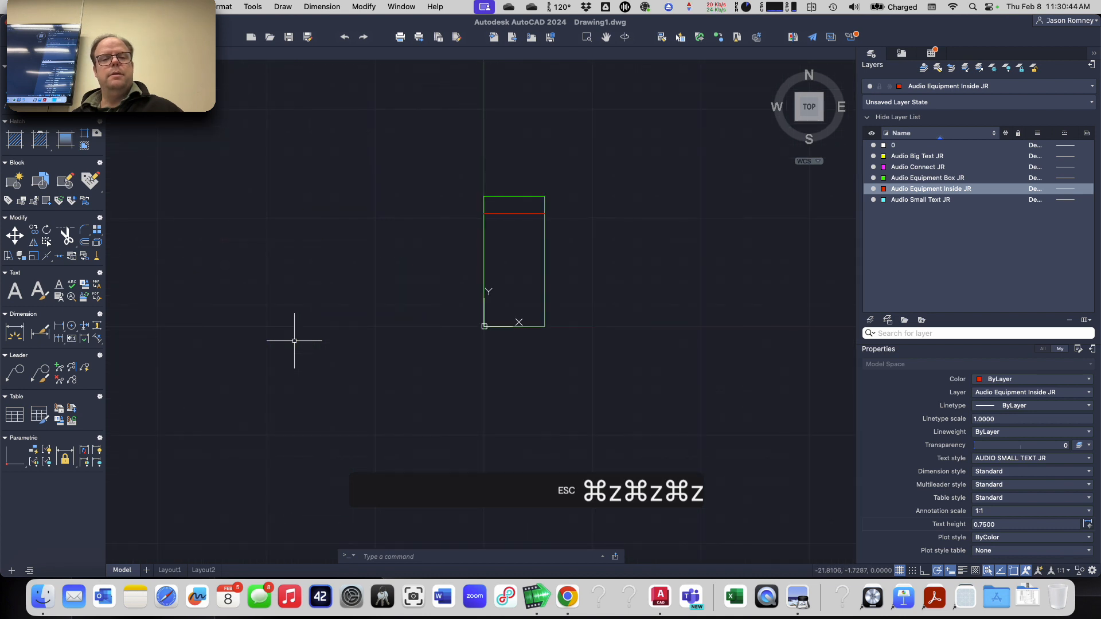
- Copy the MAKE / MODEL and EQUIPMENT TYPE texts from the midpoint of the original box's divider to the midpoint of the new box's divider
{"action": "scroll", "coordinate": [350, 297], "scroll_direction": "down", "scroll_amount": 5}
{"action": "scroll", "coordinate": [361, 239], "scroll_direction": "up", "scroll_amount": 3}
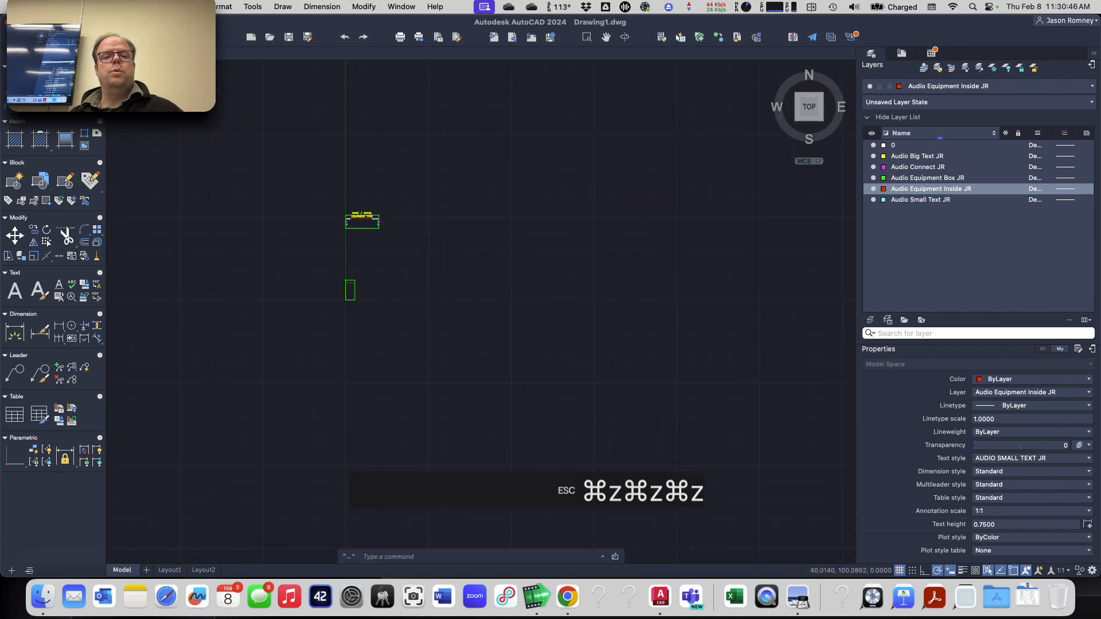
{"action": "scroll", "coordinate": [352, 243], "scroll_direction": "up", "scroll_amount": 5}
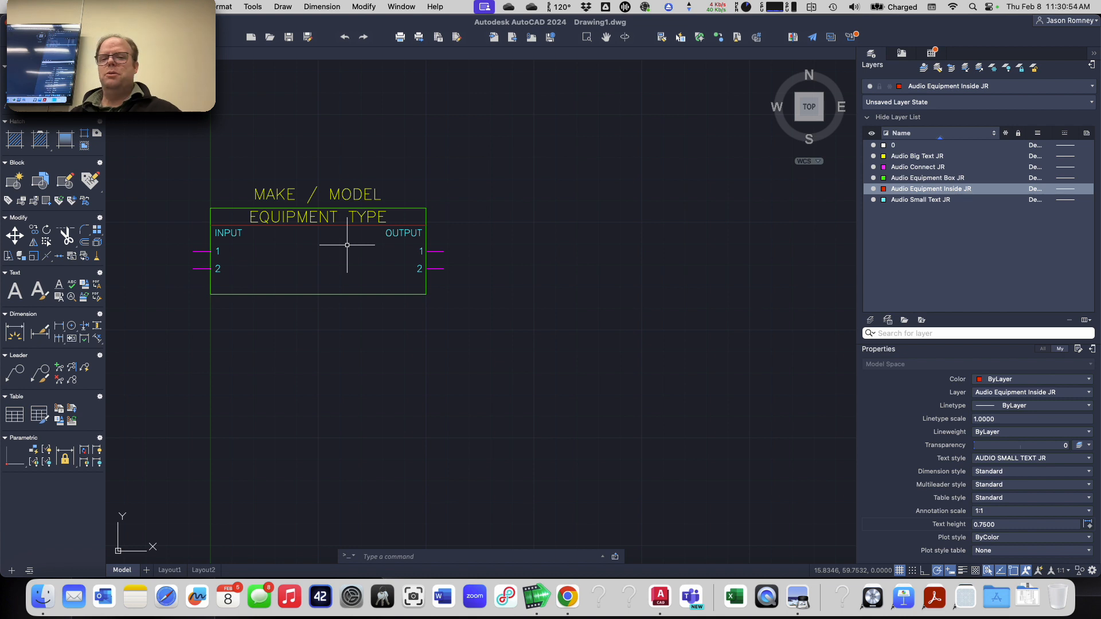
{"action": "left_click", "coordinate": [238, 170]}
{"action": "left_click", "coordinate": [395, 242]}
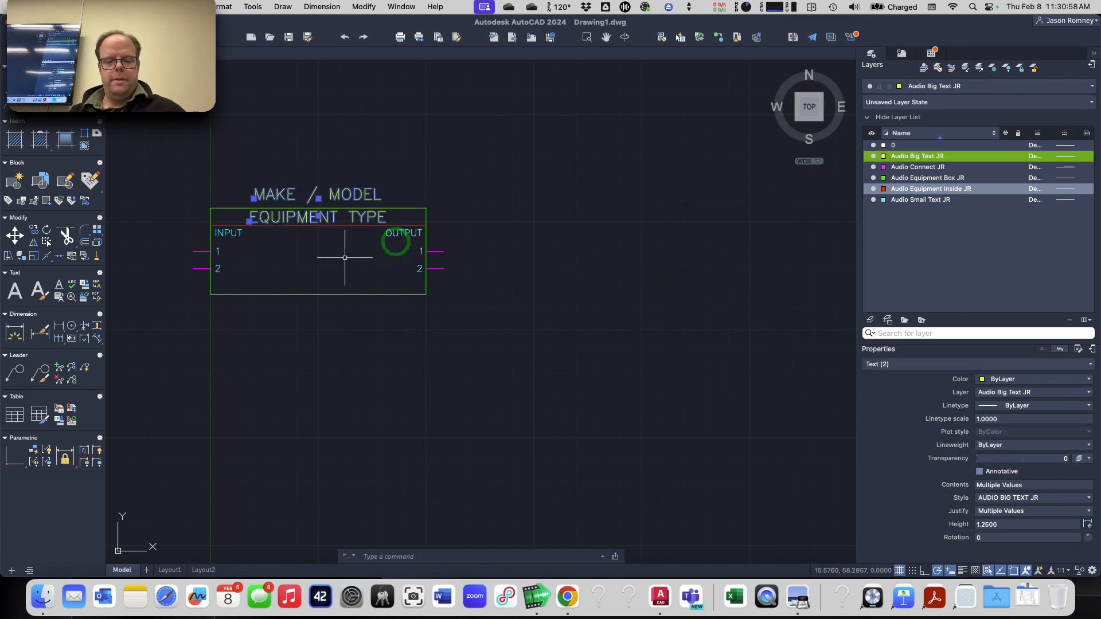
{"action": "type", "text": "co"}
{"action": "key", "text": "Return"}
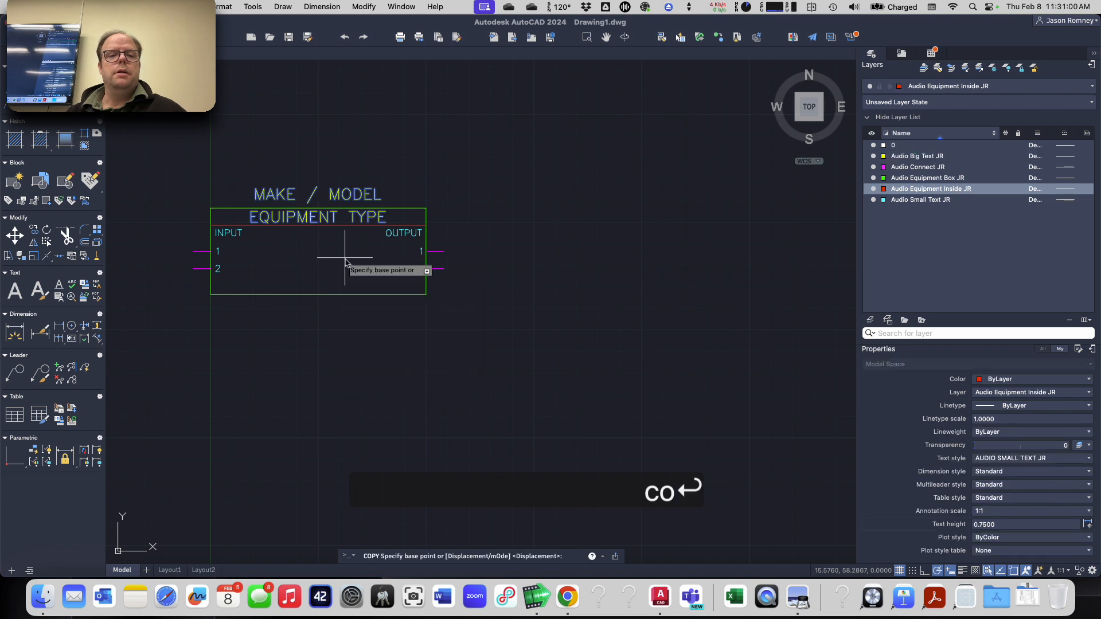
{"action": "left_click", "coordinate": [319, 224]}
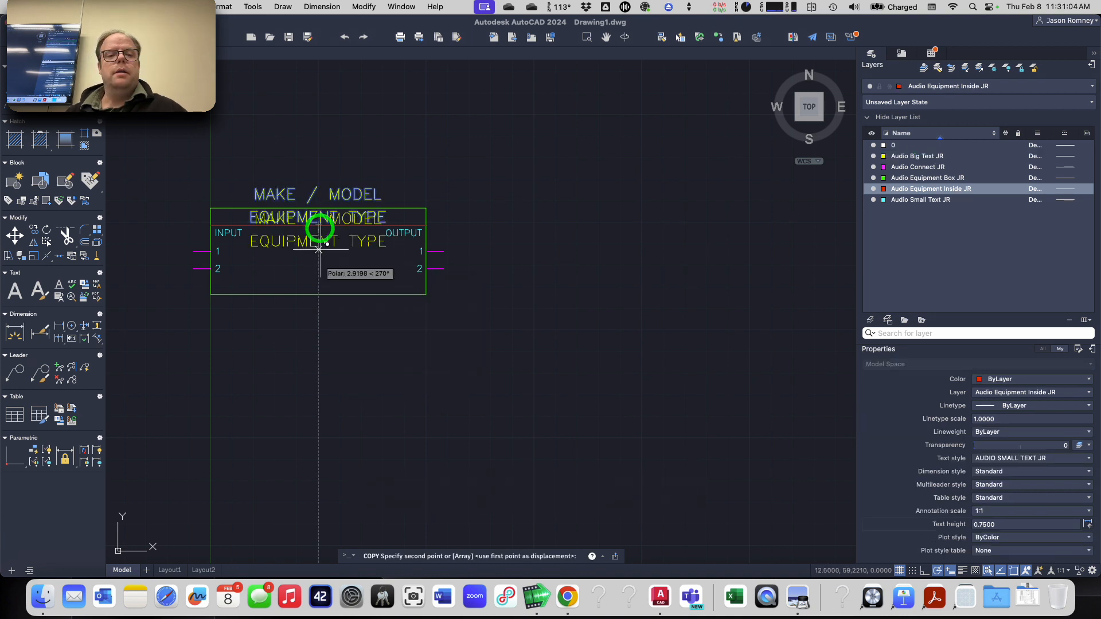
{"action": "scroll", "coordinate": [319, 278], "scroll_direction": "down", "scroll_amount": 5}
{"action": "scroll", "coordinate": [307, 364], "scroll_direction": "up", "scroll_amount": 3}
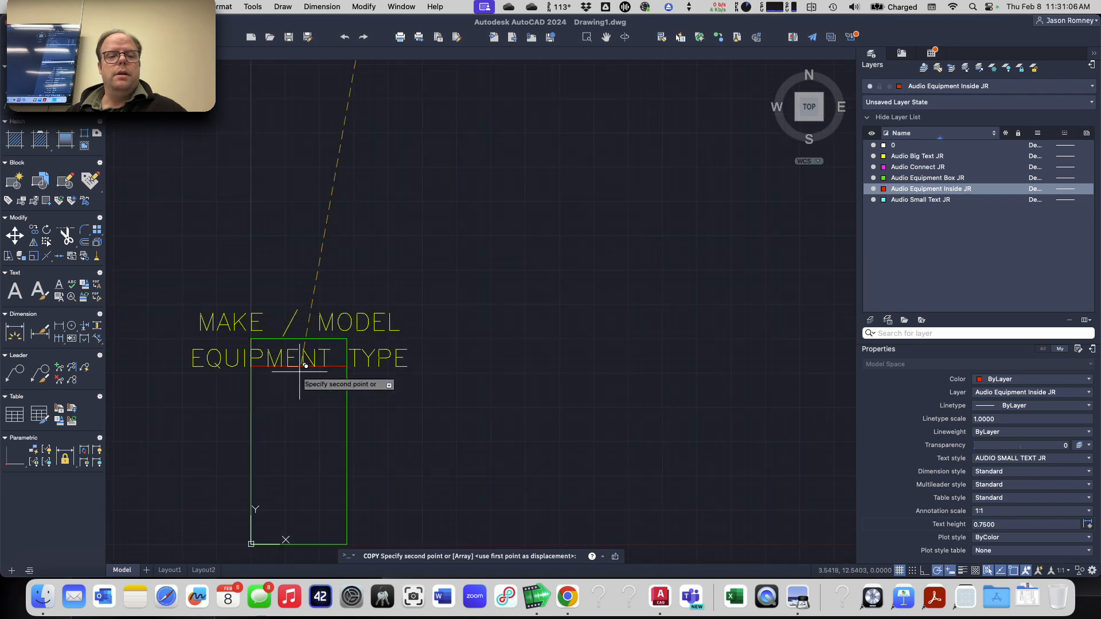
{"action": "left_click", "coordinate": [298, 365]}
{"action": "key", "text": "Return"}
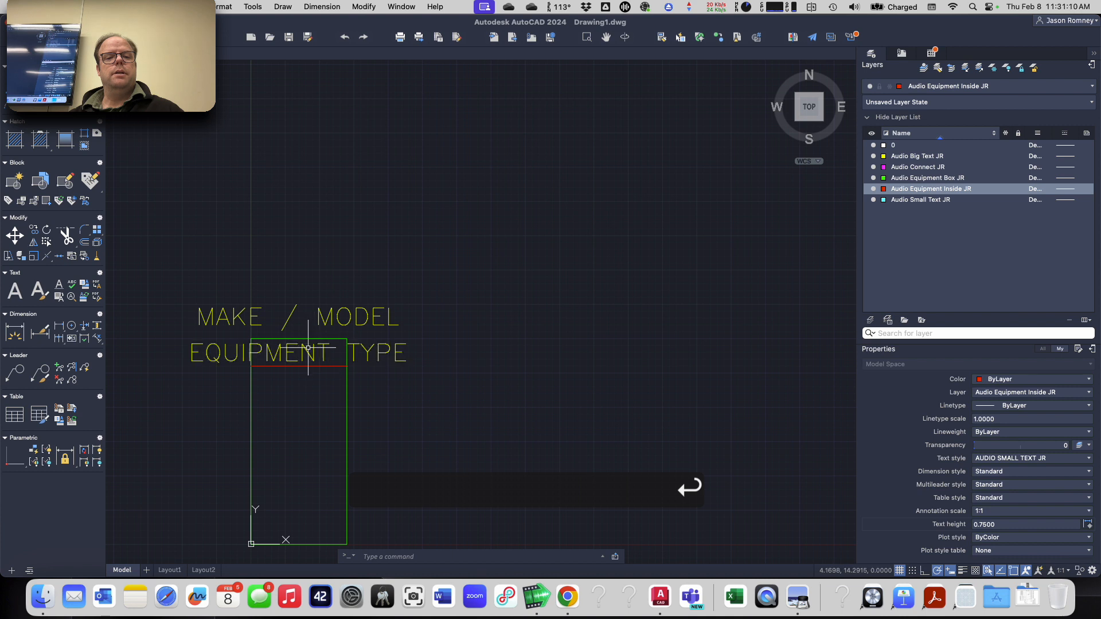
- Change the copied EQUIPMENT TYPE text in the new box's header to AMP #
{"action": "double_click", "coordinate": [307, 353]}
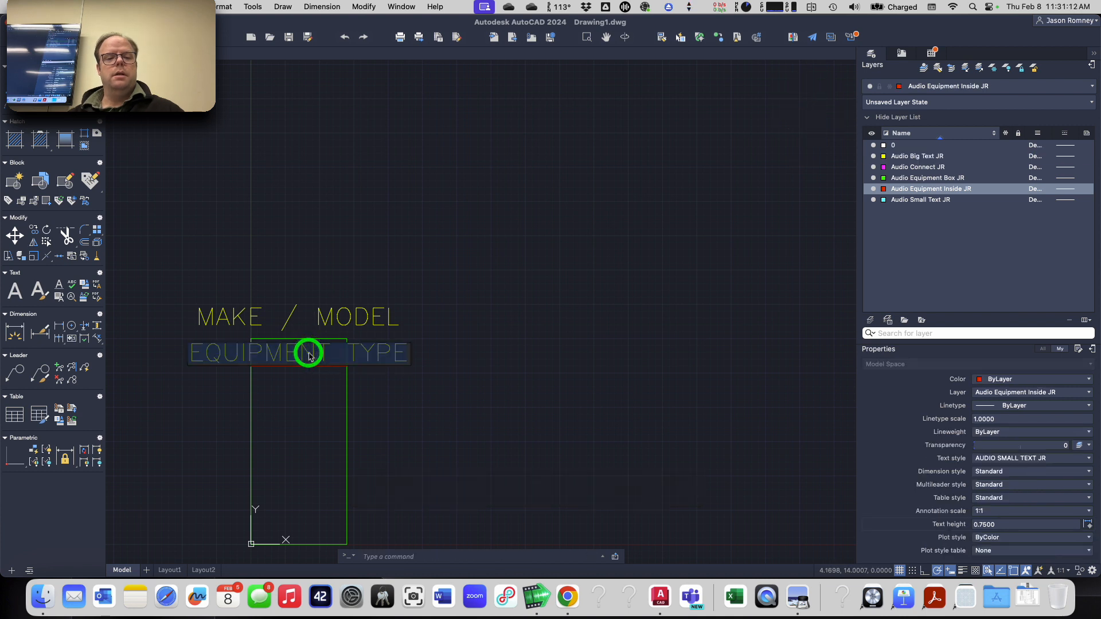
{"action": "type", "text": "amp"}
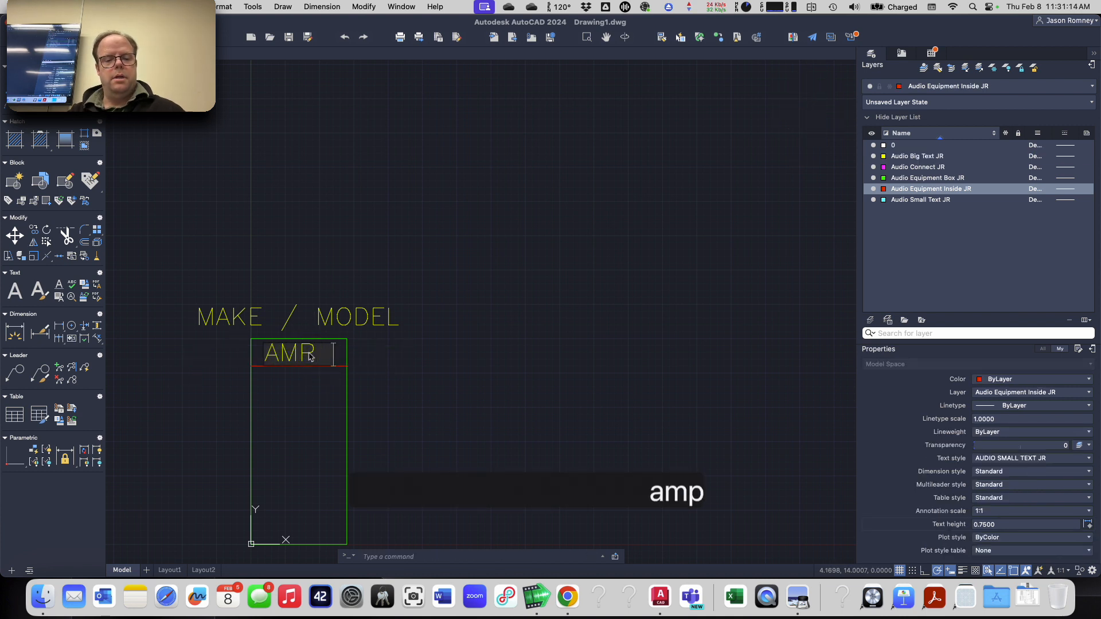
{"action": "type", "text": " #"}
{"action": "key", "text": "Return"}
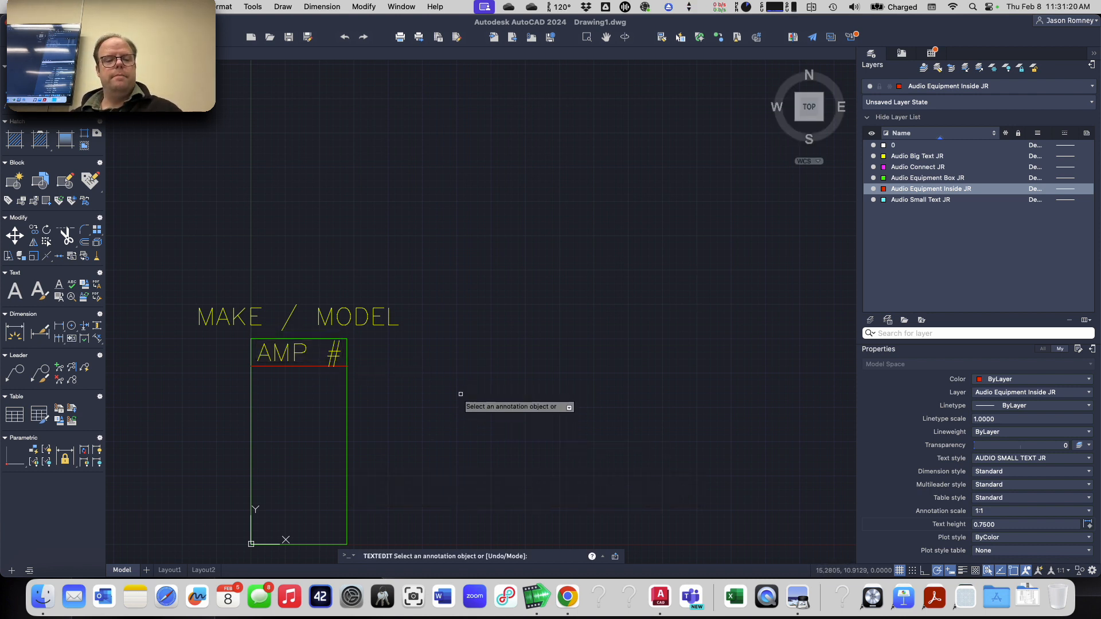
{"action": "key", "text": "Escape"}
{"action": "key", "text": "Escape"}
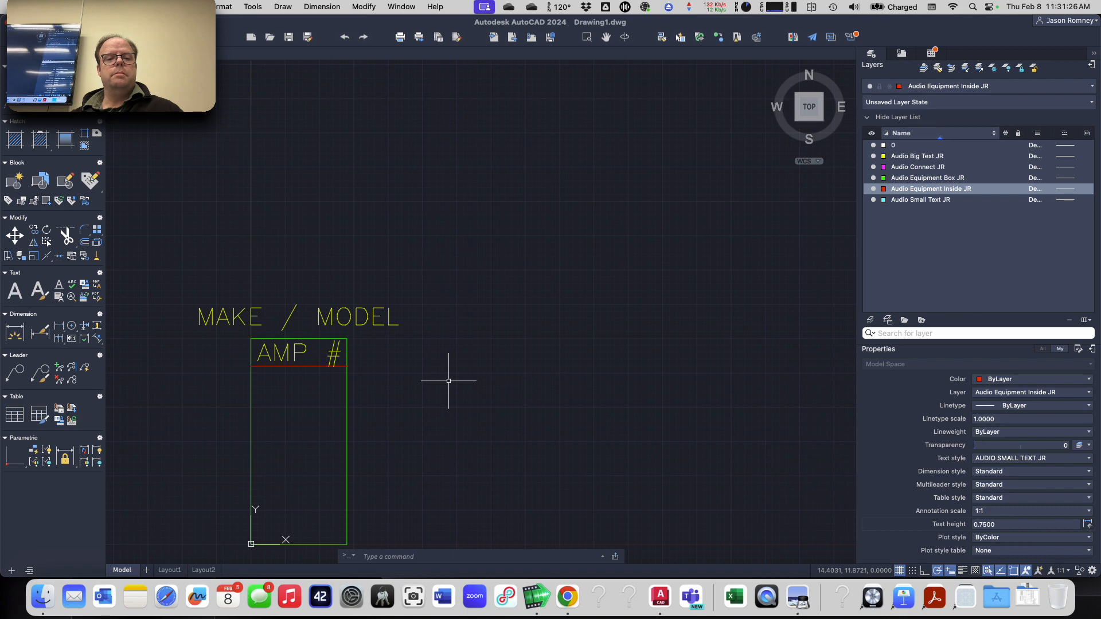
- Compare the amplifier box's proportions with the assignment's reference symbols in the browser, and return to the AutoCAD drawing
{"action": "key", "text": "super+Tab"}
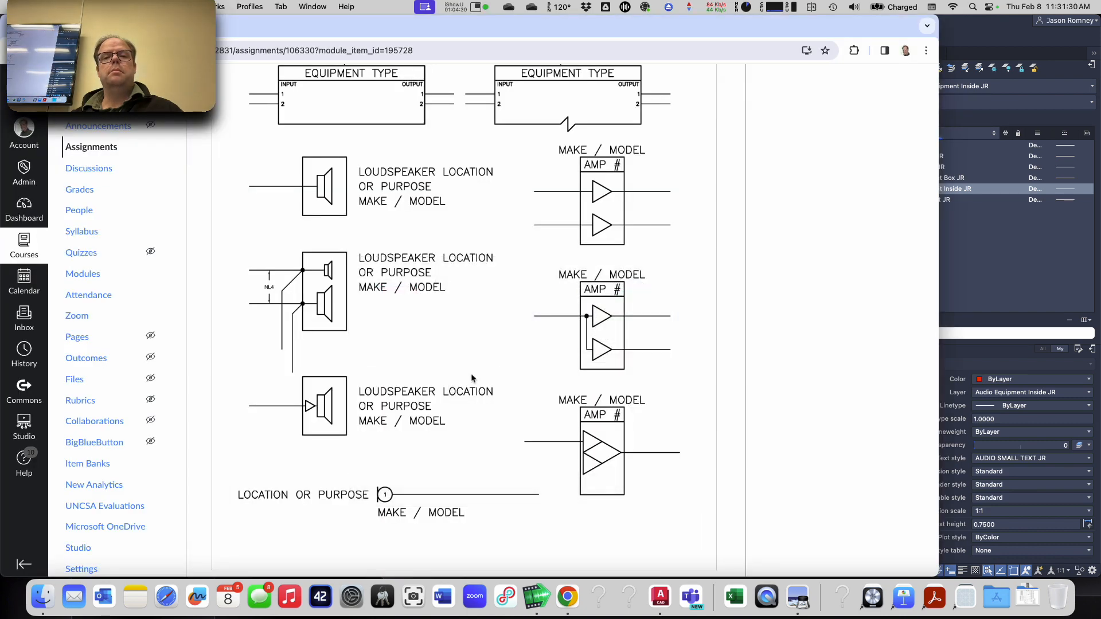
{"action": "key", "text": "super+Tab"}
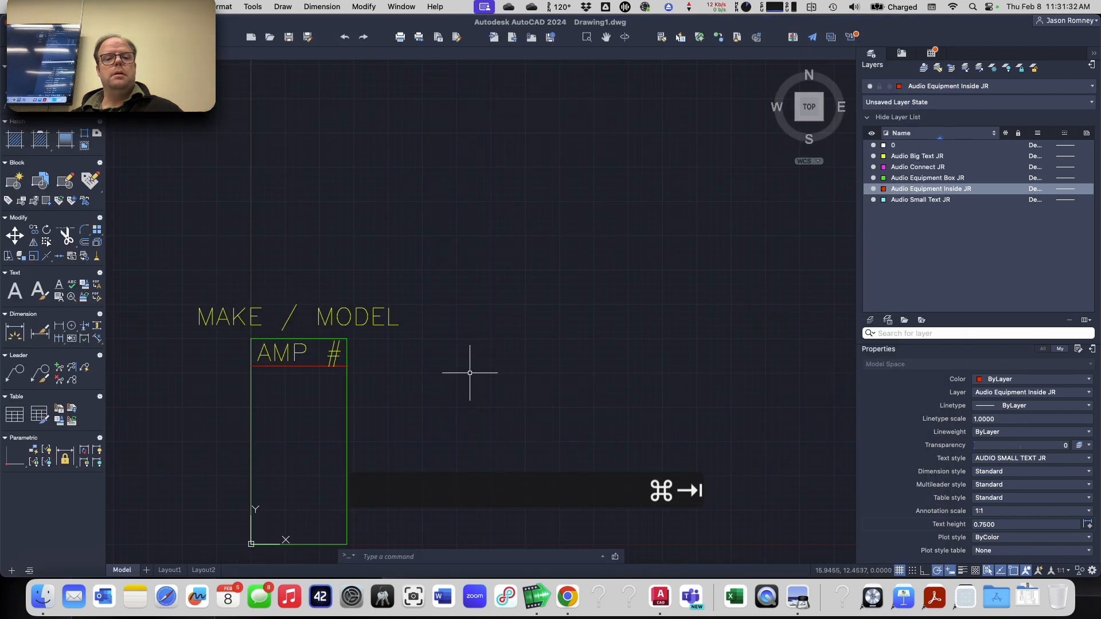
{"action": "key", "text": "super+Tab"}
{"action": "key", "text": "super+Tab"}
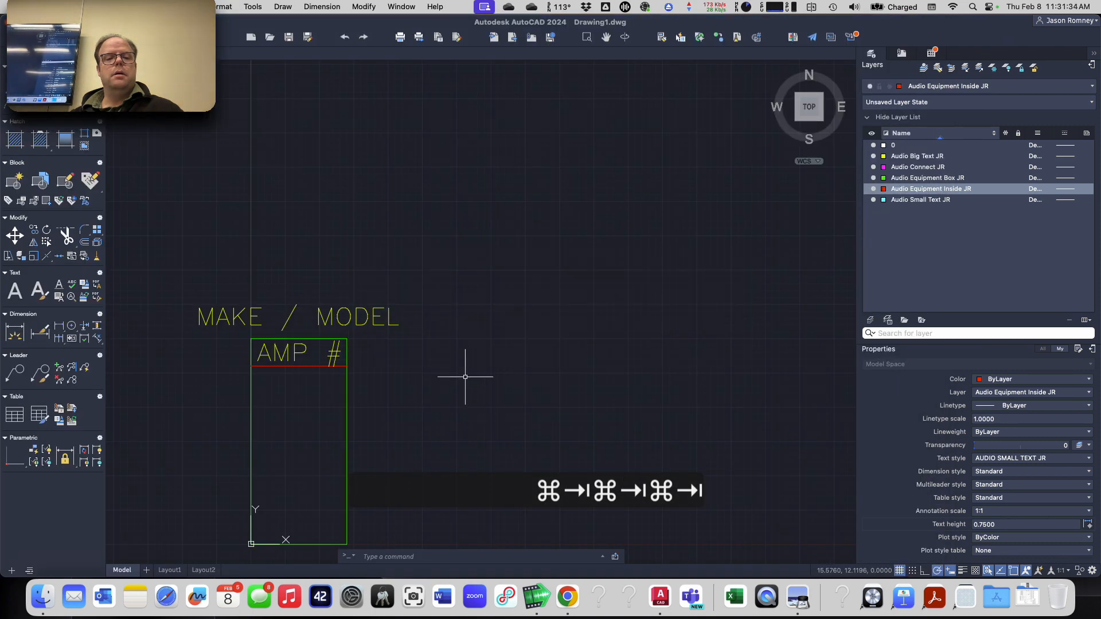
{"action": "scroll", "coordinate": [452, 386], "scroll_direction": "down", "scroll_amount": 2}
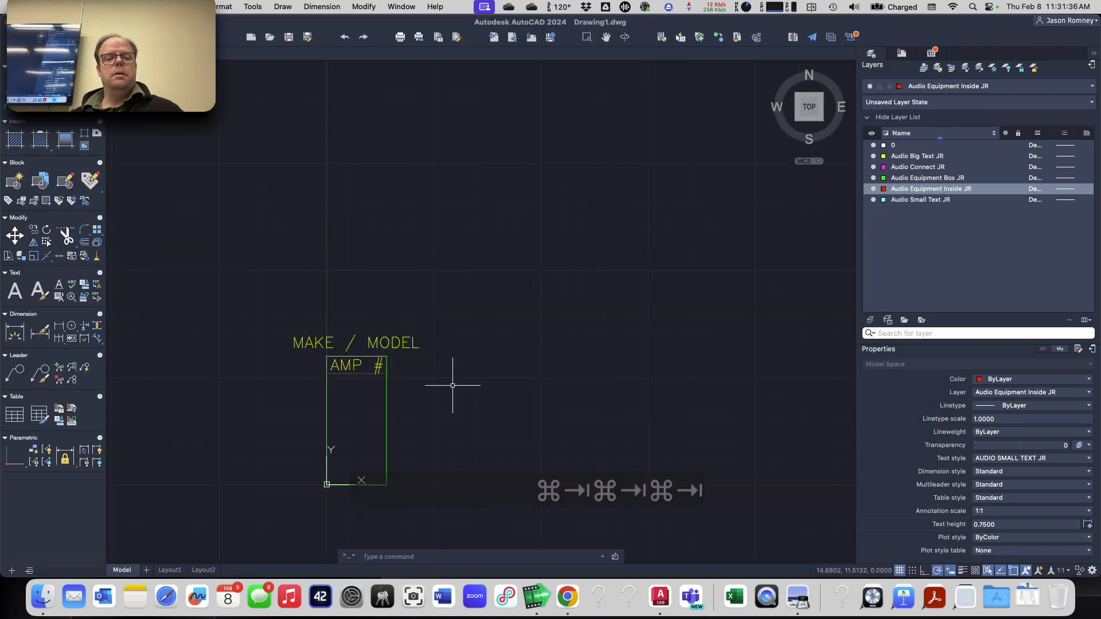
{"action": "key", "text": "super+Tab"}
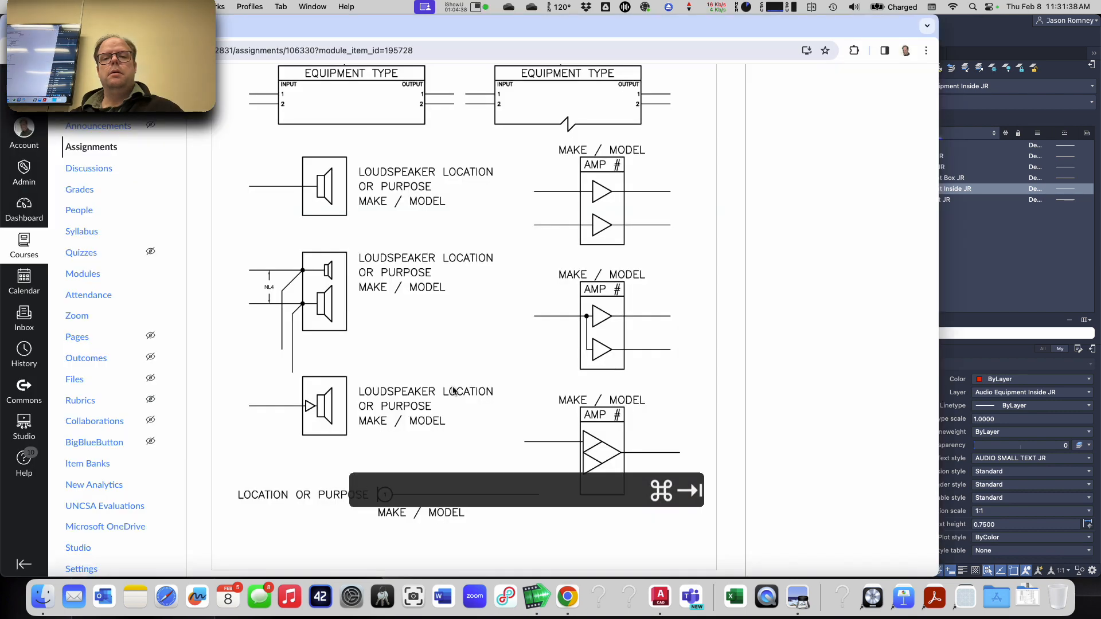
{"action": "key", "text": "super+Tab"}
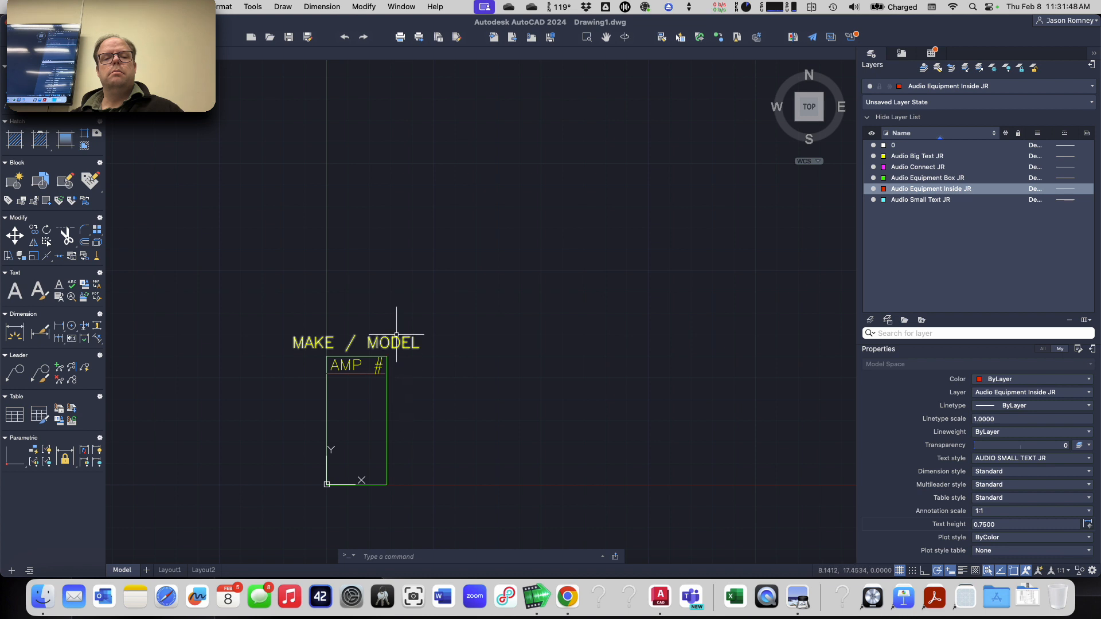
- Move the MAKE / MODEL and AMP # texts together off the box to the empty area up and to its left
{"action": "left_click", "coordinate": [251, 315]}
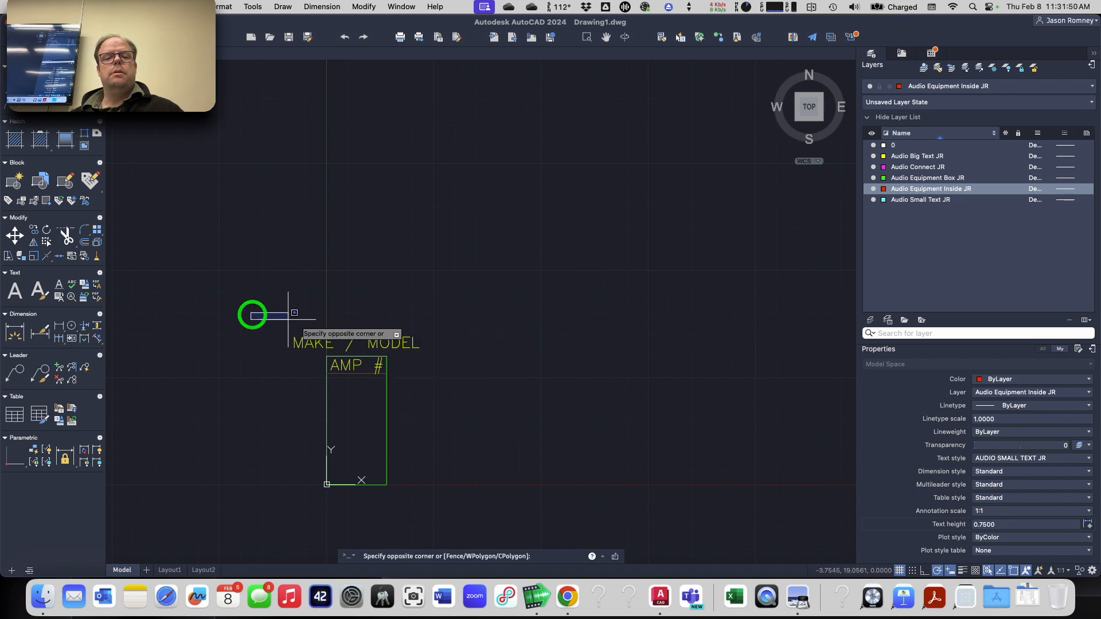
{"action": "left_click", "coordinate": [431, 359]}
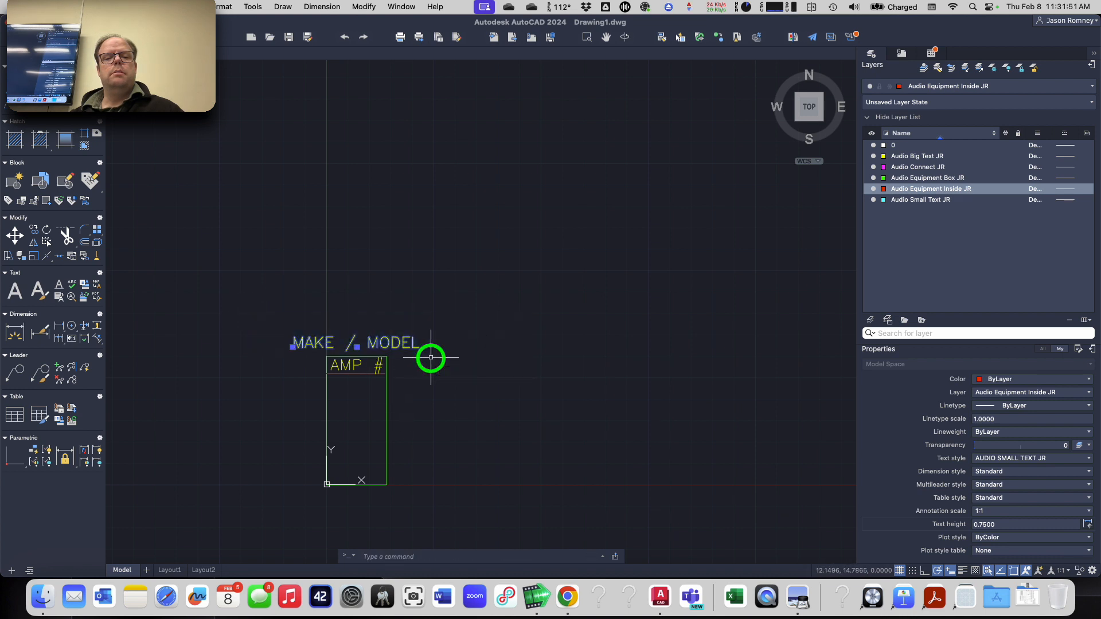
{"action": "left_click", "coordinate": [357, 368]}
{"action": "left_click", "coordinate": [397, 381]}
{"action": "type", "text": "m"}
{"action": "key", "text": "Return"}
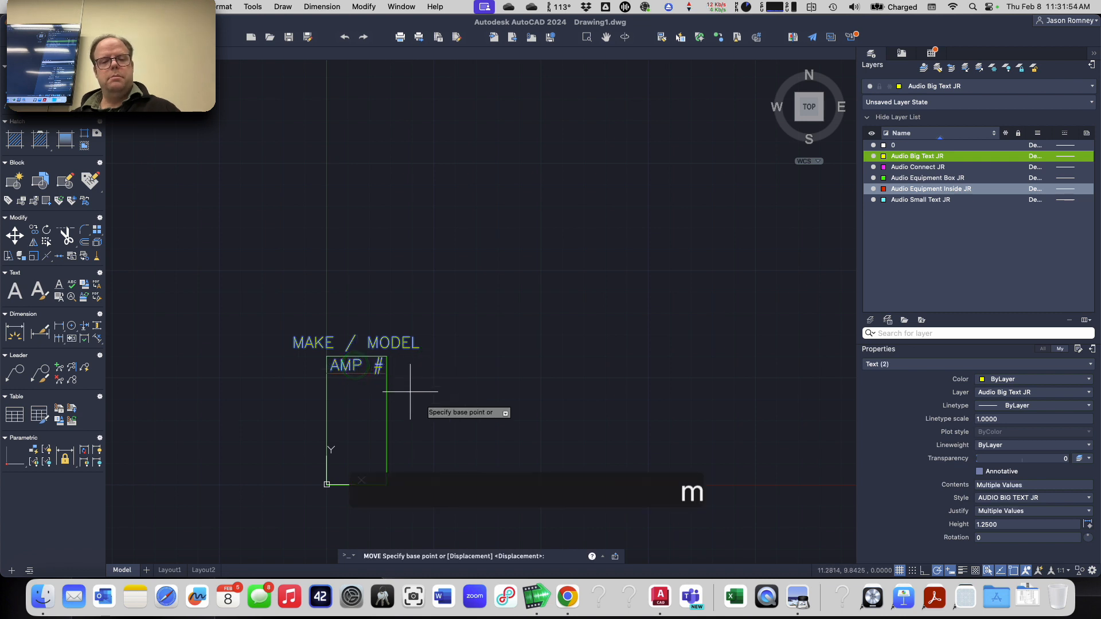
{"action": "left_click", "coordinate": [460, 421]}
{"action": "left_click", "coordinate": [312, 295]}
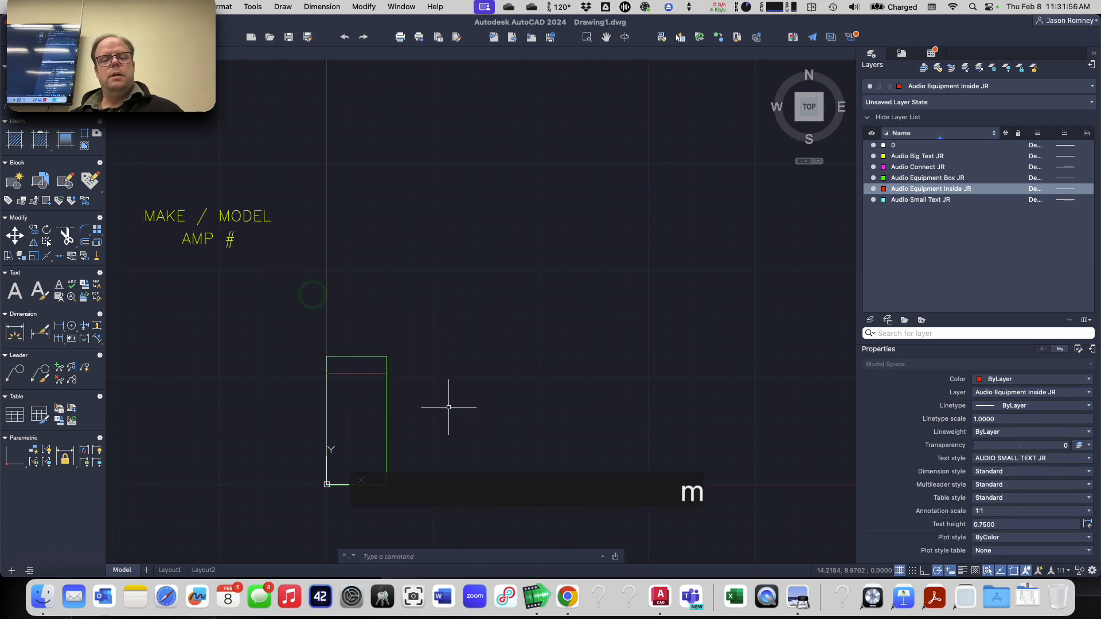
{"action": "left_click", "coordinate": [386, 442]}
{"action": "left_click", "coordinate": [431, 408]}
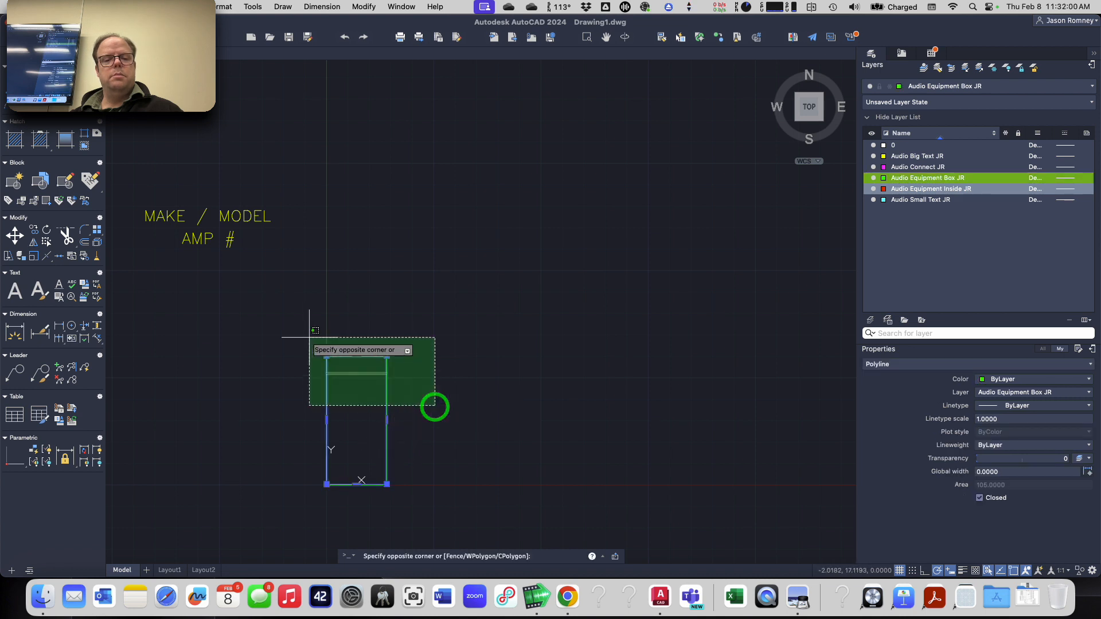
{"action": "left_click", "coordinate": [309, 337]}
{"action": "key", "text": "Escape"}
{"action": "key", "text": "Escape"}
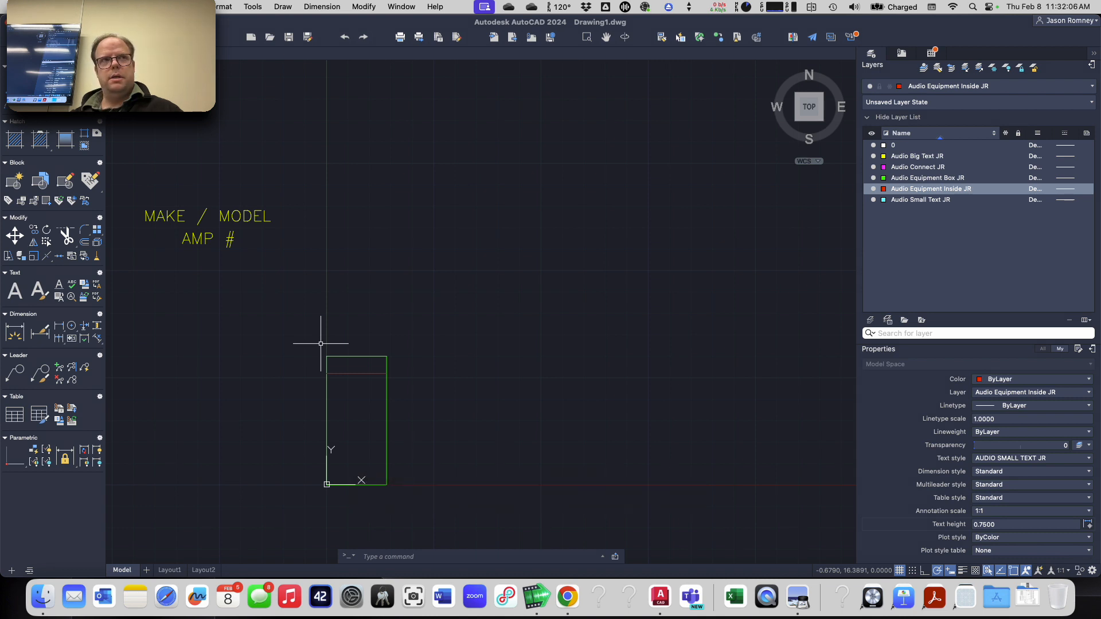
- Erase the narrow amplifier box at the origin together with its divider line
{"action": "left_click", "coordinate": [320, 342]}
{"action": "left_click", "coordinate": [424, 496]}
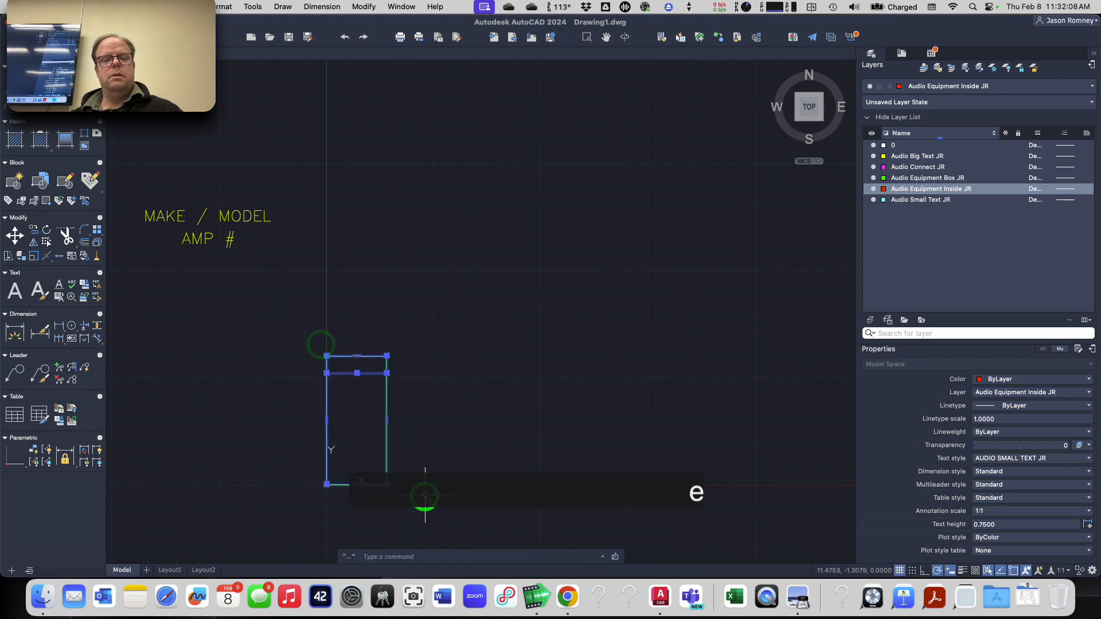
{"action": "type", "text": "e"}
{"action": "key", "text": "Return"}
- Draw a rectangle 10 wide and 15 high from 0,0
{"action": "type", "text": "rec"}
{"action": "key", "text": "Return"}
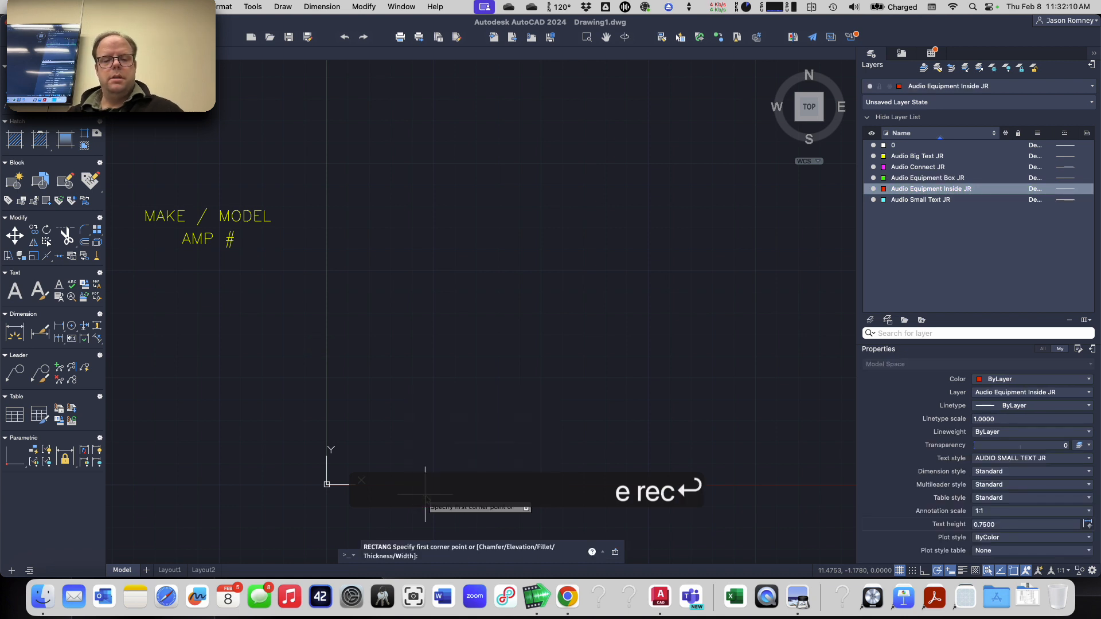
{"action": "type", "text": "0,0"}
{"action": "key", "text": "Return"}
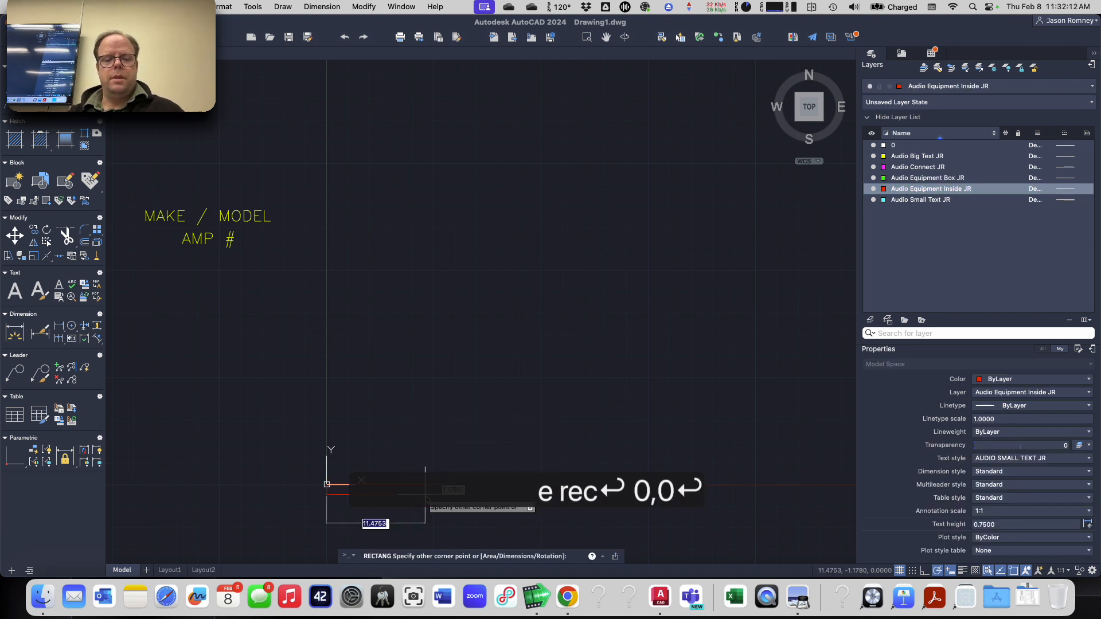
{"action": "type", "text": "10,15"}
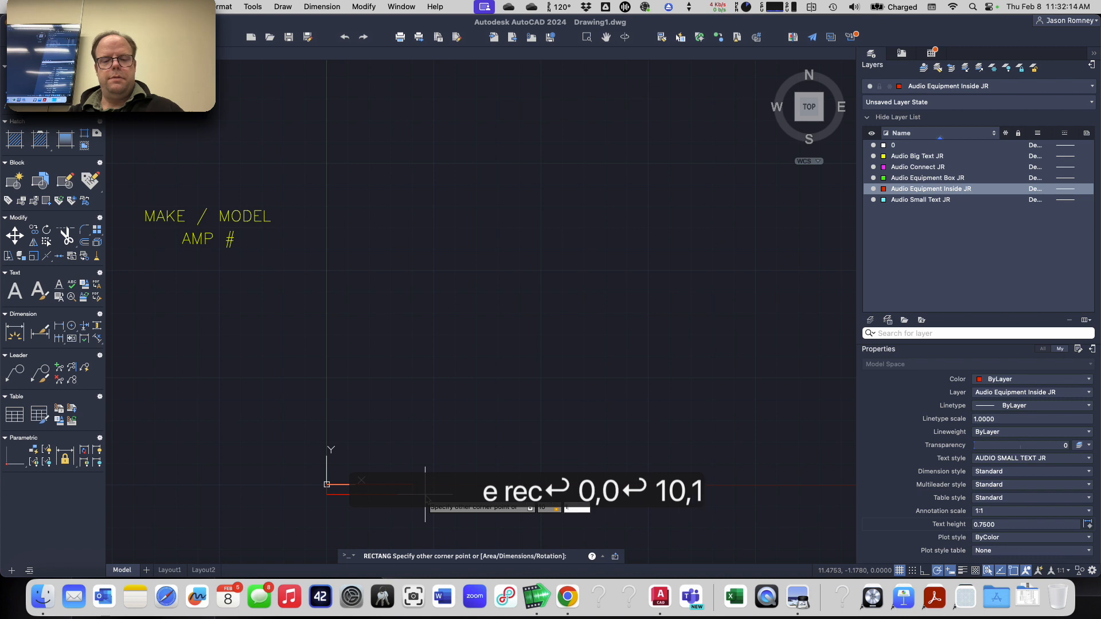
{"action": "key", "text": "Return"}
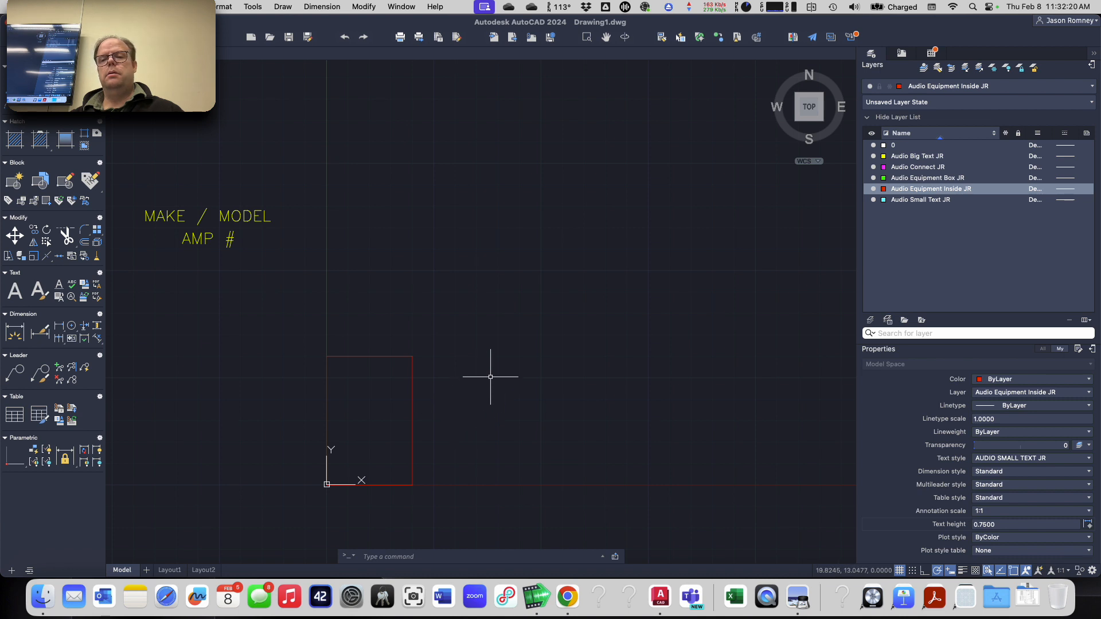
- Assign the new rectangle to the Audio Equipment Box JR layer
{"action": "left_click", "coordinate": [450, 400]}
{"action": "left_click", "coordinate": [406, 354]}
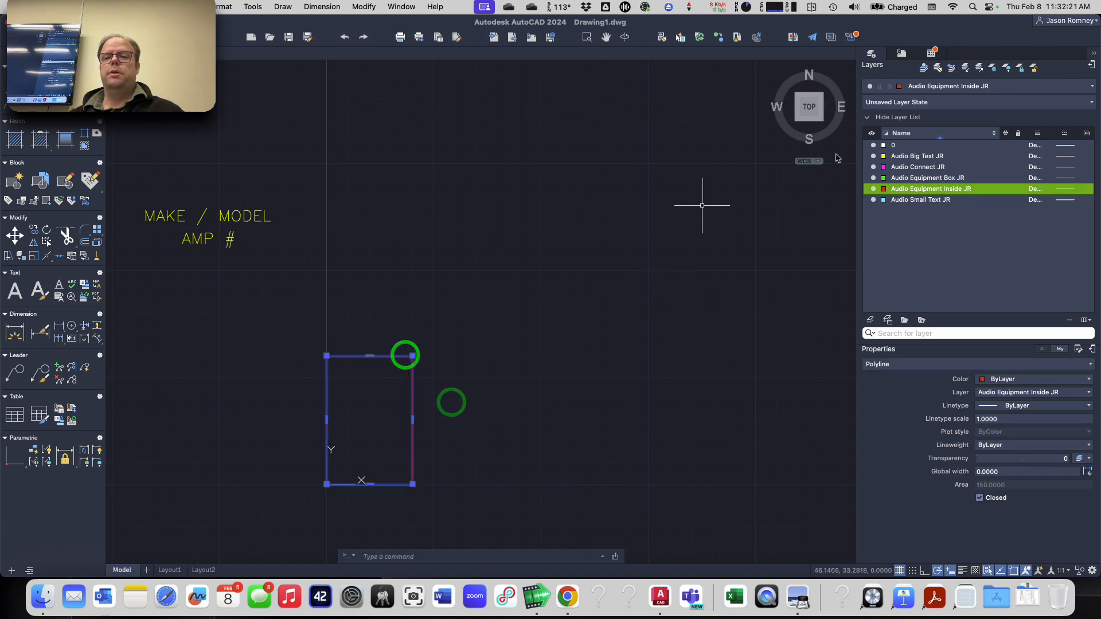
{"action": "left_click", "coordinate": [950, 90]}
{"action": "left_click", "coordinate": [943, 137]}
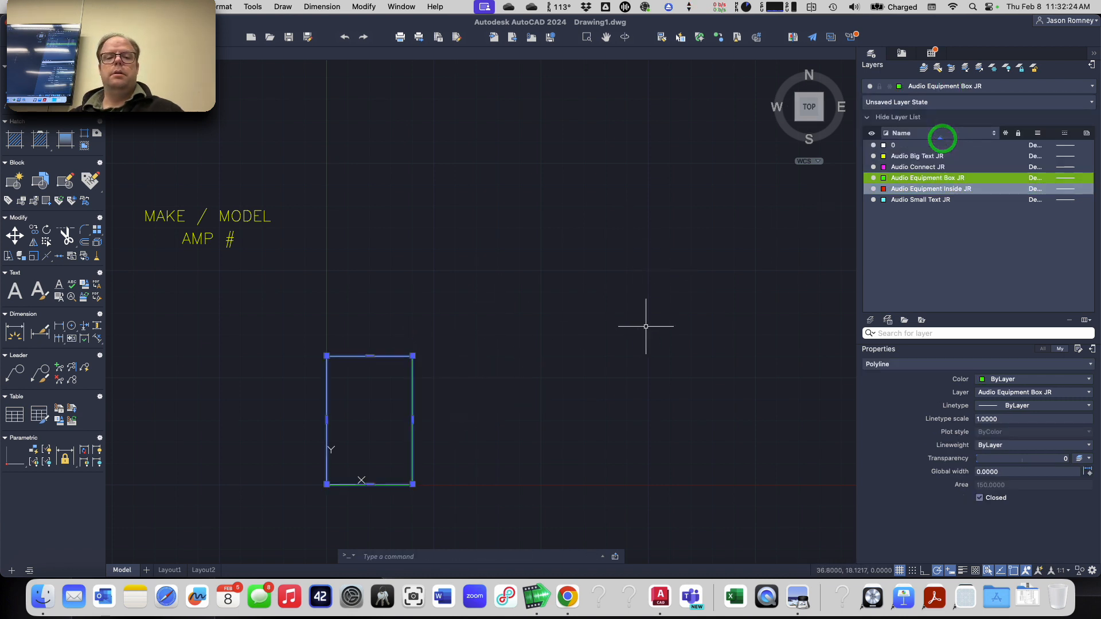
{"action": "key", "text": "Escape"}
{"action": "key", "text": "Escape"}
- Draw a divider line across the amplifier box, 2 below its top edge
{"action": "type", "text": "l"}
{"action": "key", "text": "Return"}
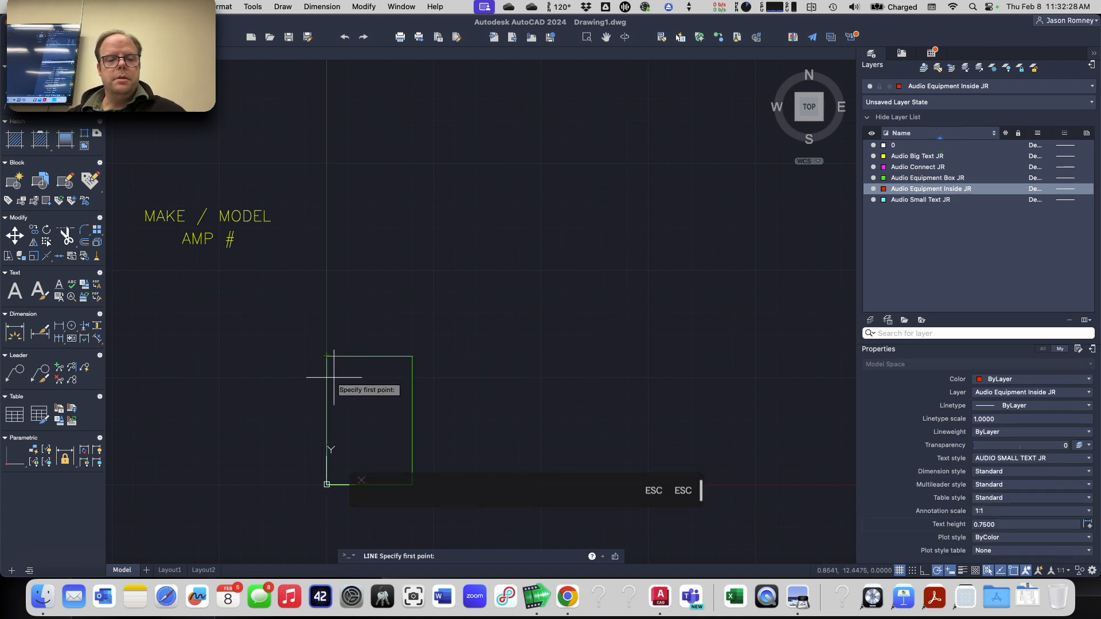
{"action": "type", "text": "2"}
{"action": "key", "text": "Return"}
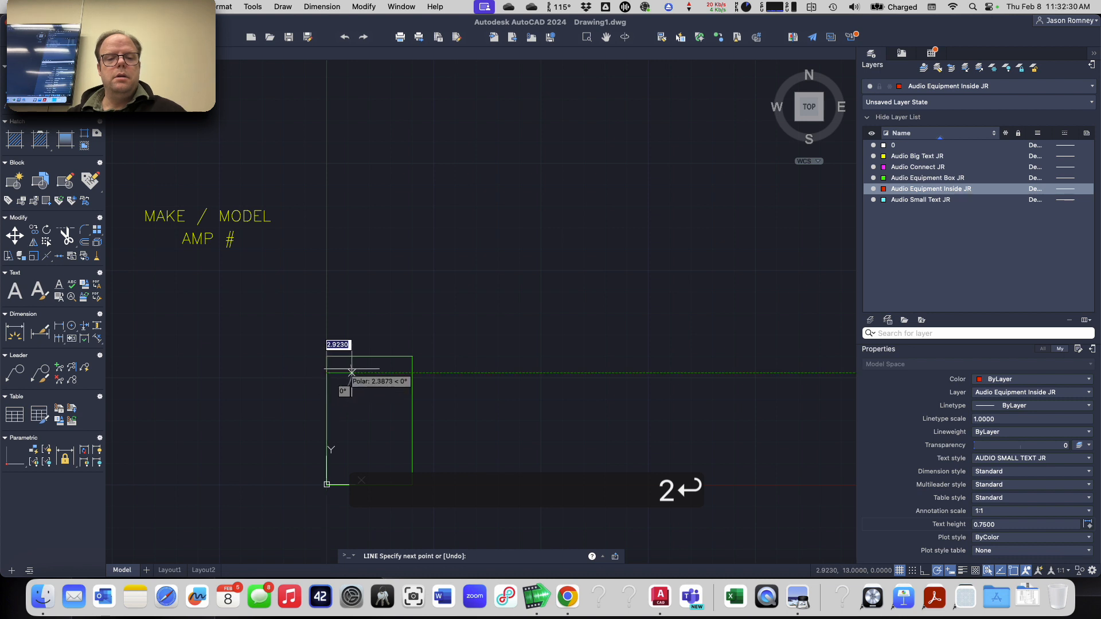
{"action": "left_click", "coordinate": [412, 373]}
{"action": "key", "text": "Return"}
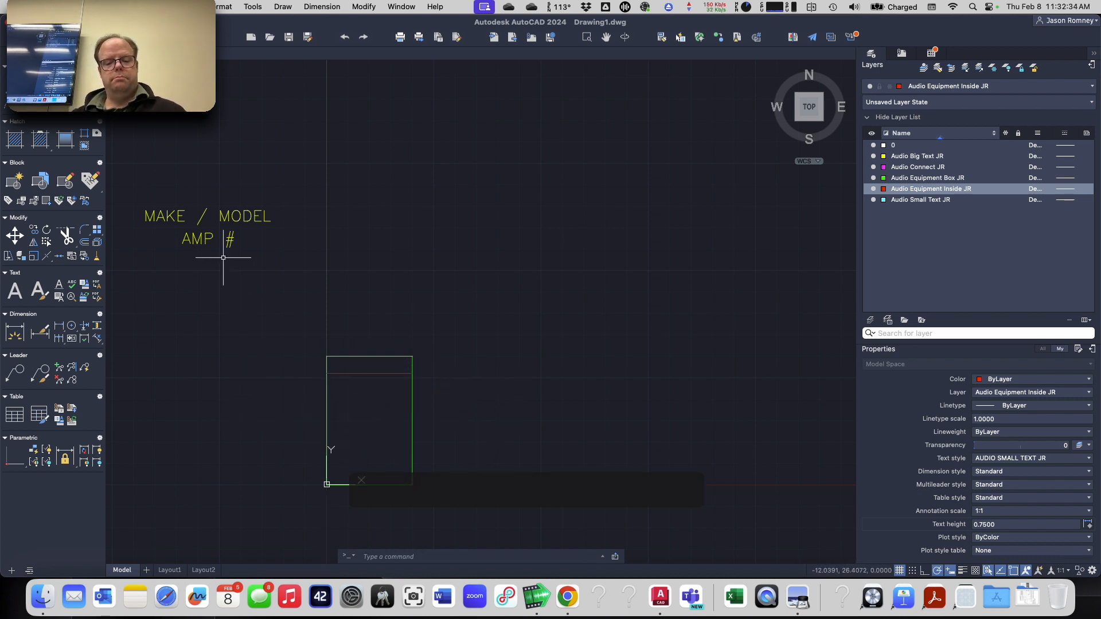
{"action": "type", "text": "m"}
{"action": "key", "text": "Return"}
{"action": "left_click", "coordinate": [130, 187]}
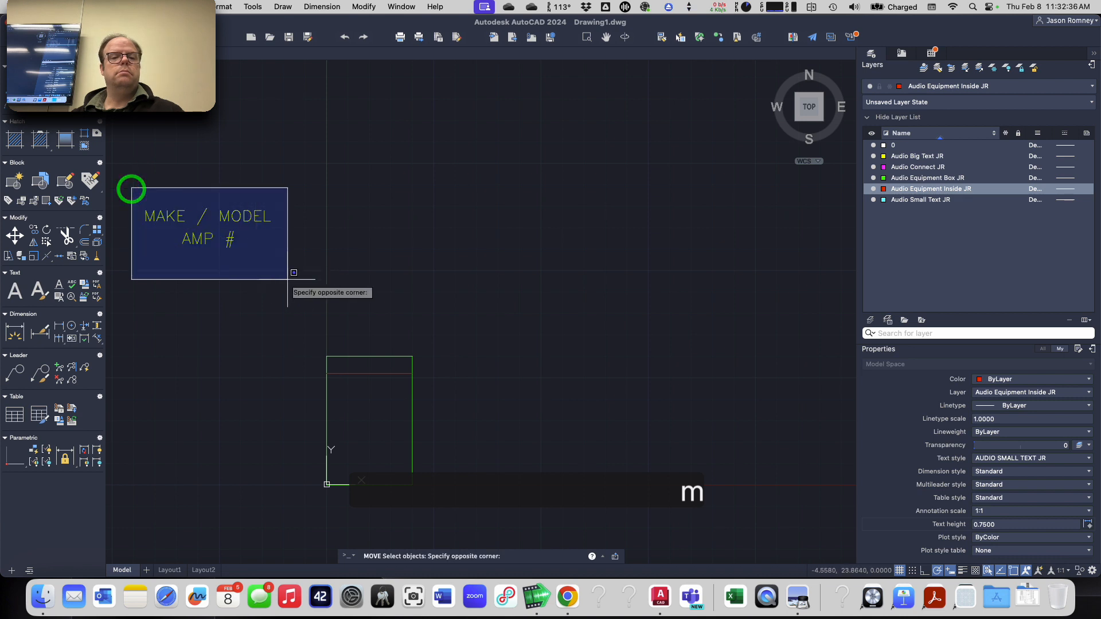
{"action": "left_click", "coordinate": [306, 289]}
{"action": "key", "text": "Return"}
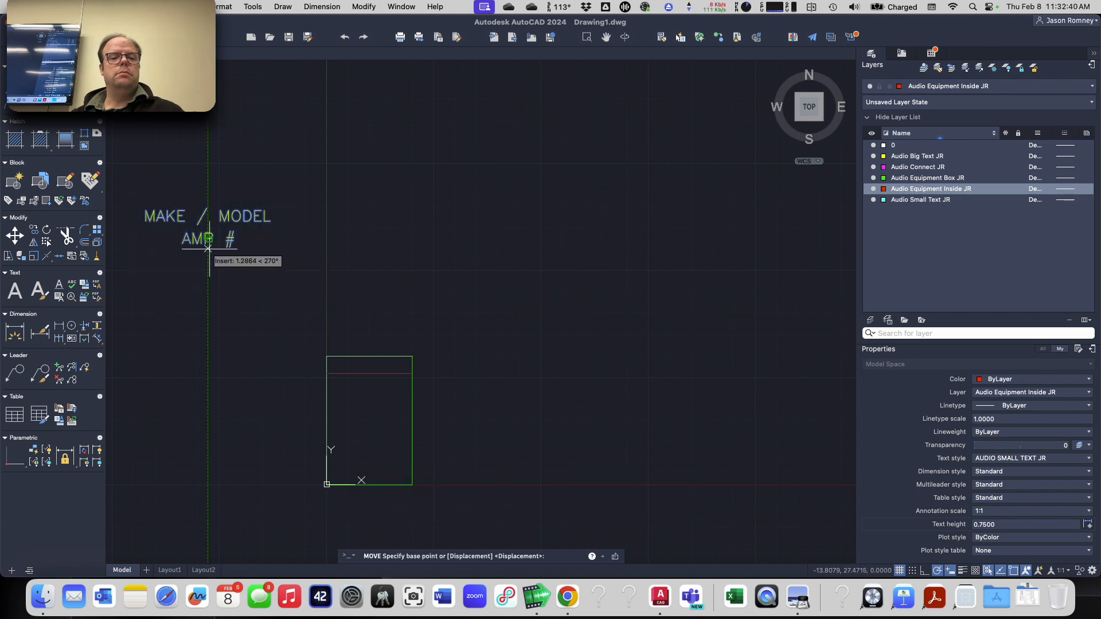
{"action": "key", "text": "Escape"}
{"action": "key", "text": "Escape"}
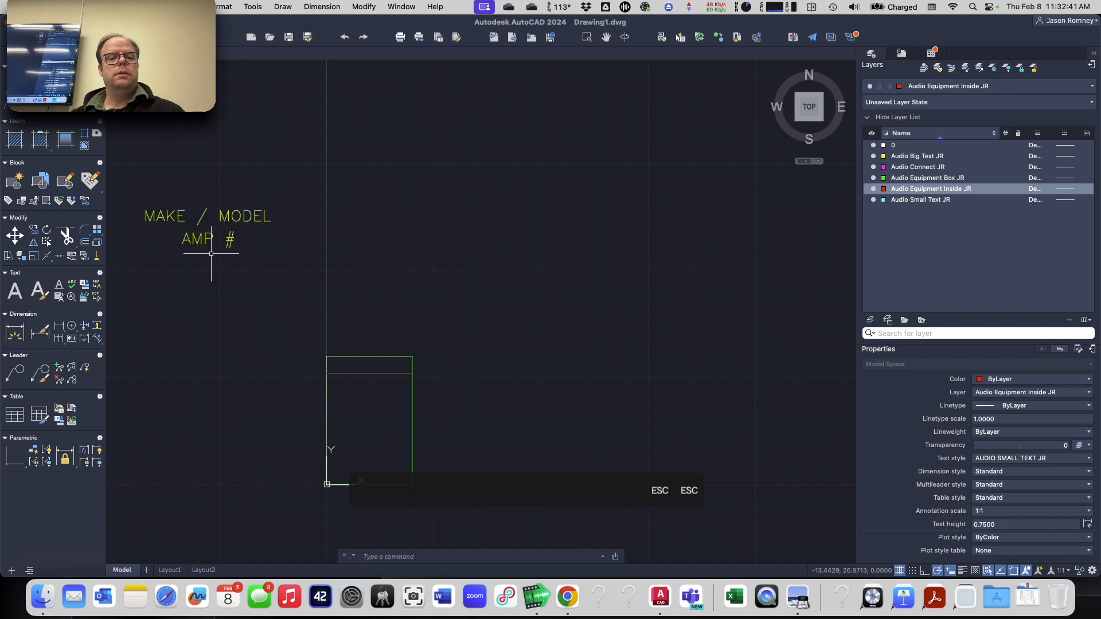
- Erase the MAKE / MODEL and AMP # texts lying up and to the left of the amplifier box
{"action": "left_click", "coordinate": [258, 268]}
{"action": "left_click", "coordinate": [153, 193]}
{"action": "left_click", "coordinate": [153, 193]}
{"action": "type", "text": "e"}
{"action": "key", "text": "Return"}
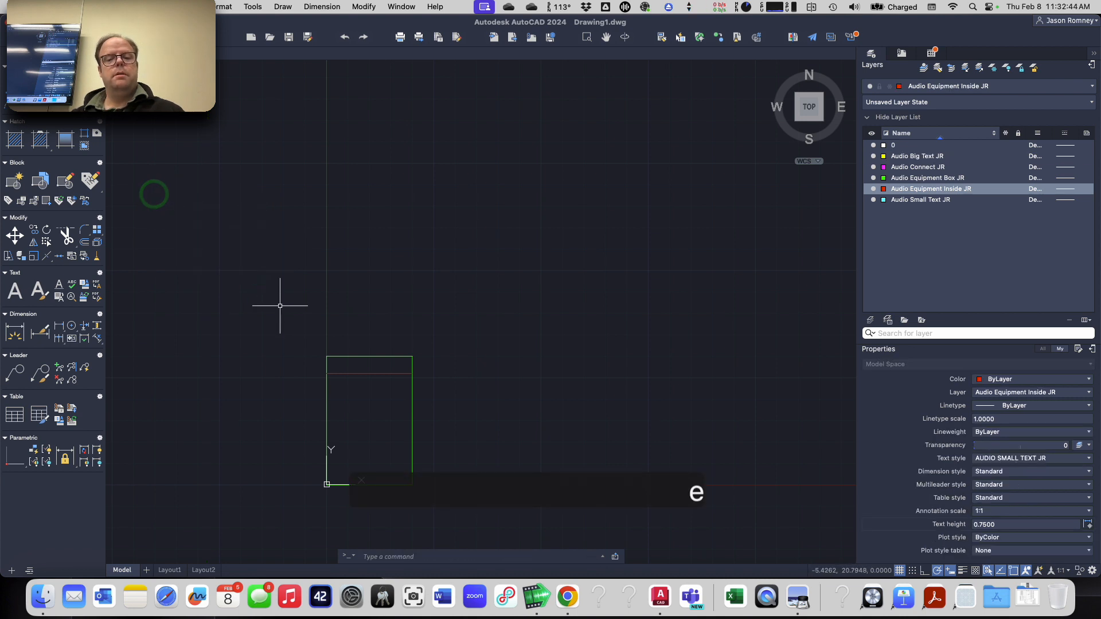
- Copy the MAKE / MODEL and EQUIPMENT TYPE texts from the finished equipment box onto the amplifier box, centred in its header
{"action": "scroll", "coordinate": [280, 305], "scroll_direction": "down", "scroll_amount": 4}
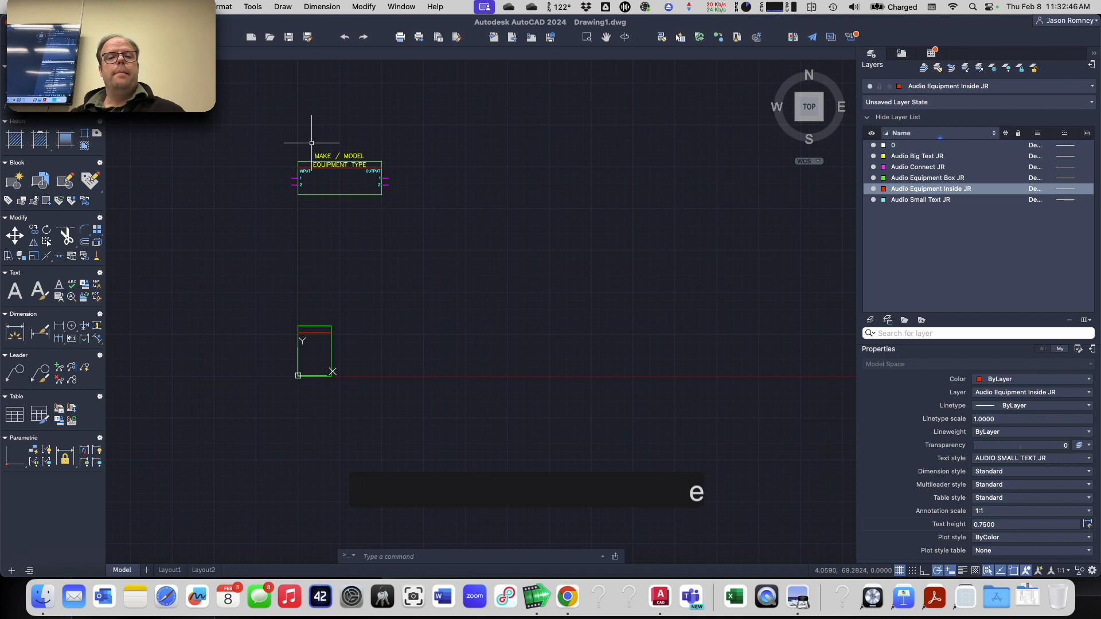
{"action": "left_click", "coordinate": [312, 143]}
{"action": "left_click", "coordinate": [367, 173]}
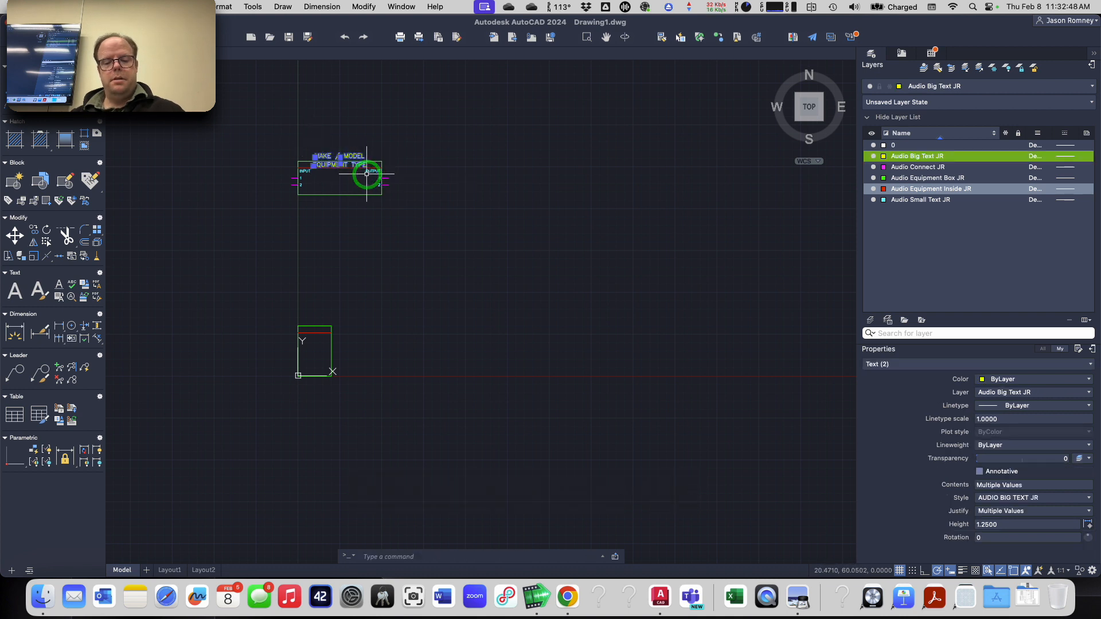
{"action": "type", "text": "co"}
{"action": "key", "text": "Return"}
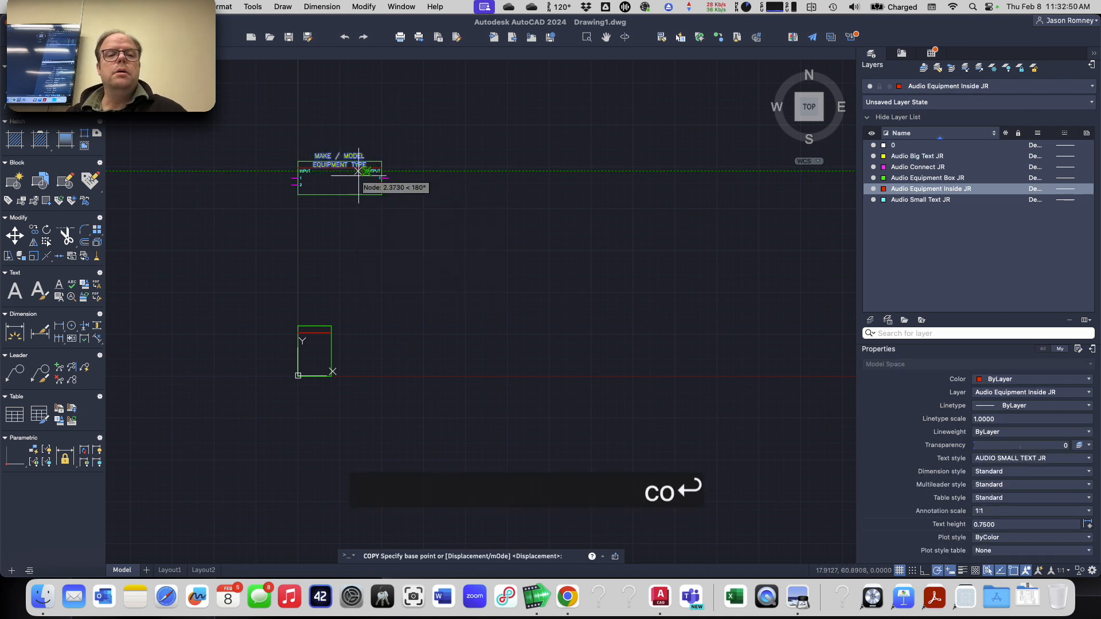
{"action": "left_click", "coordinate": [340, 166]}
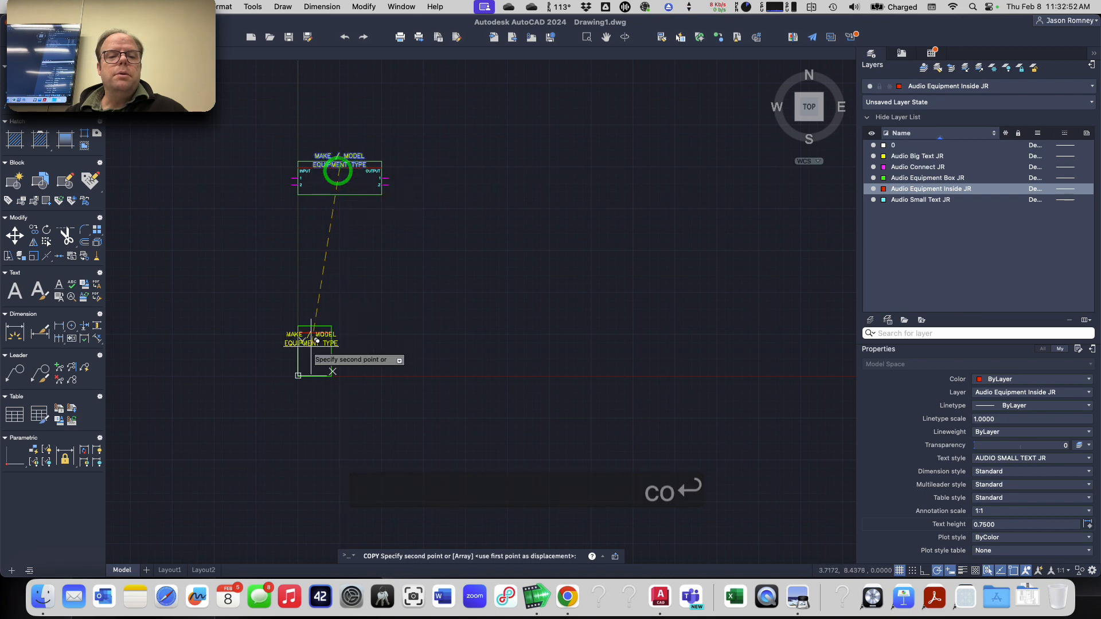
{"action": "left_click", "coordinate": [316, 332]}
{"action": "key", "text": "Escape"}
- Change the copied EQUIPMENT TYPE text in the amplifier box header to AMP #
{"action": "scroll", "coordinate": [302, 361], "scroll_direction": "down", "scroll_amount": 2}
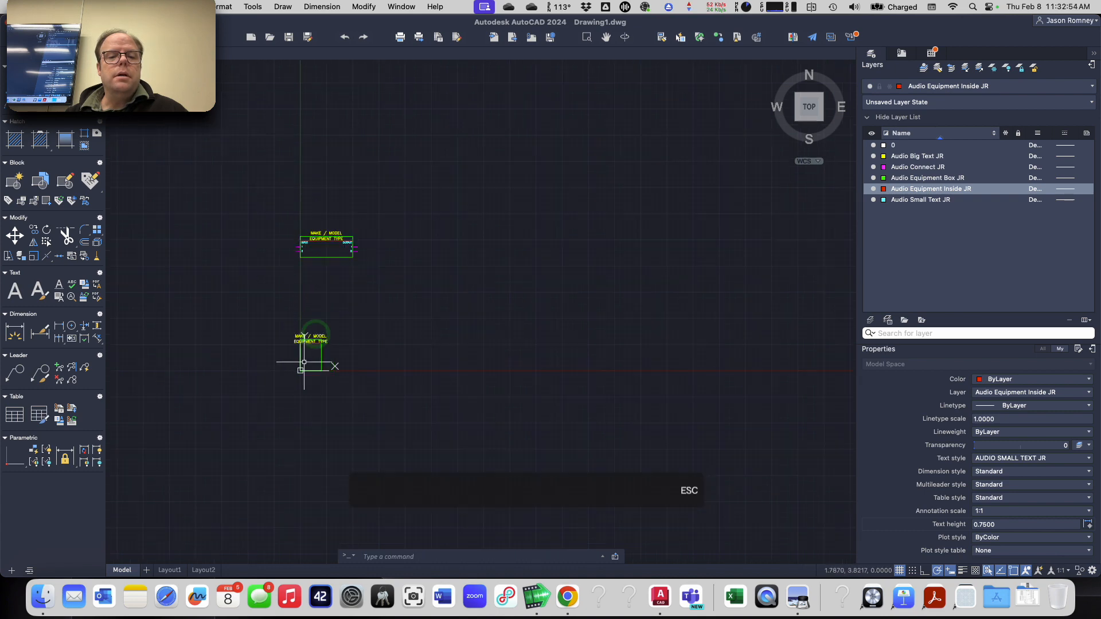
{"action": "scroll", "coordinate": [302, 362], "scroll_direction": "up", "scroll_amount": 7}
{"action": "double_click", "coordinate": [331, 234]}
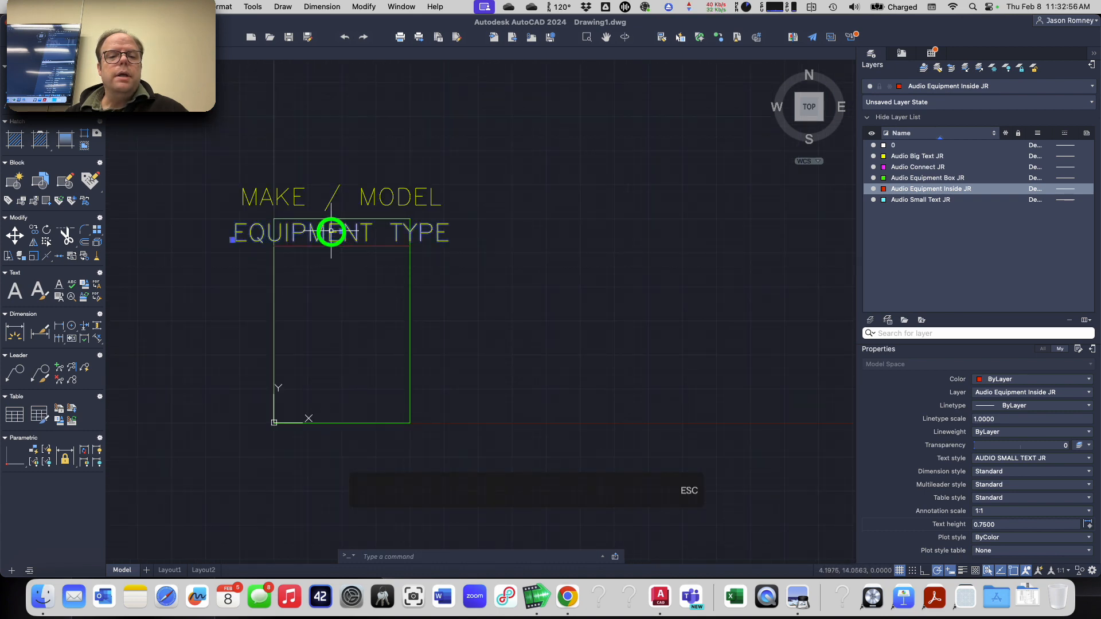
{"action": "type", "text": "amp #"}
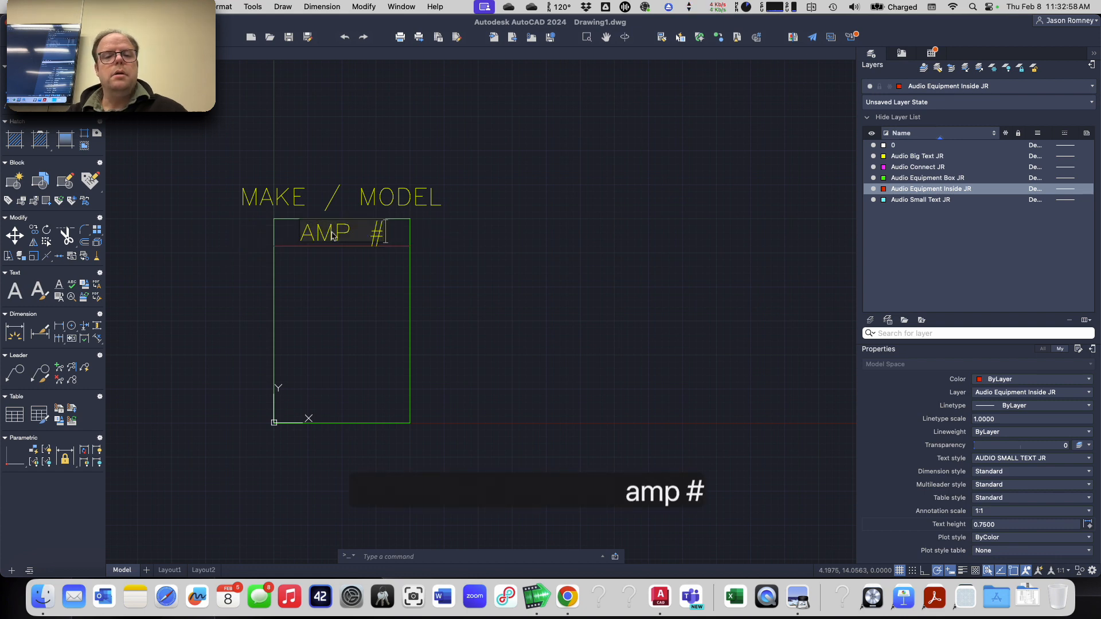
{"action": "key", "text": "Return"}
{"action": "key", "text": "Escape"}
{"action": "key", "text": "Escape"}
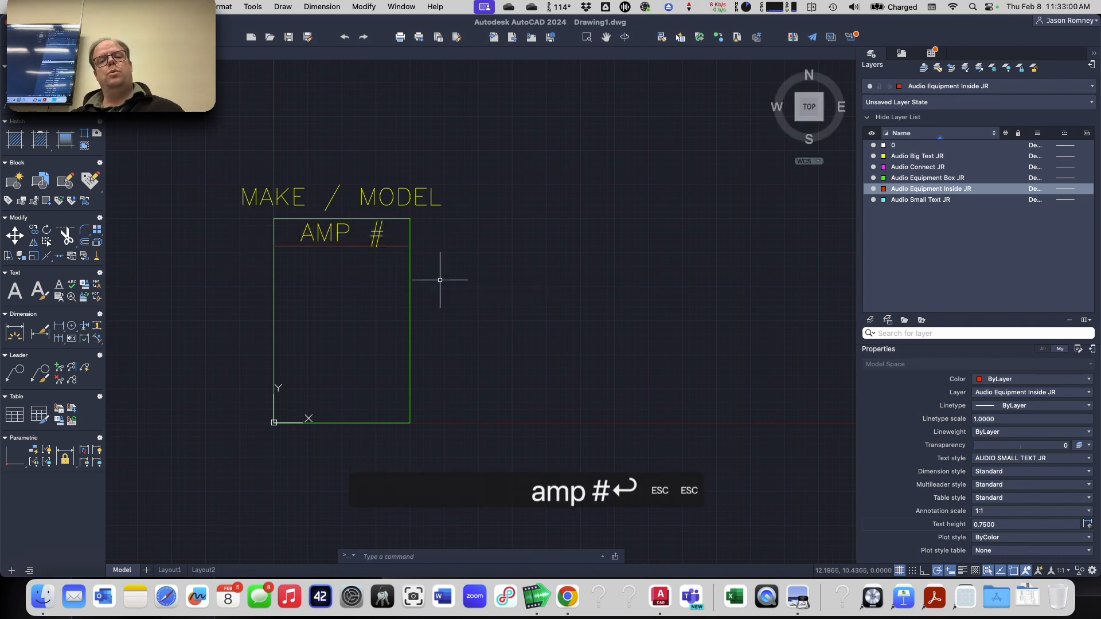
- Switch to the browser to examine the amplifier symbols in the assignment's reference drawing, and return to AutoCAD
{"action": "key", "text": "super+Tab"}
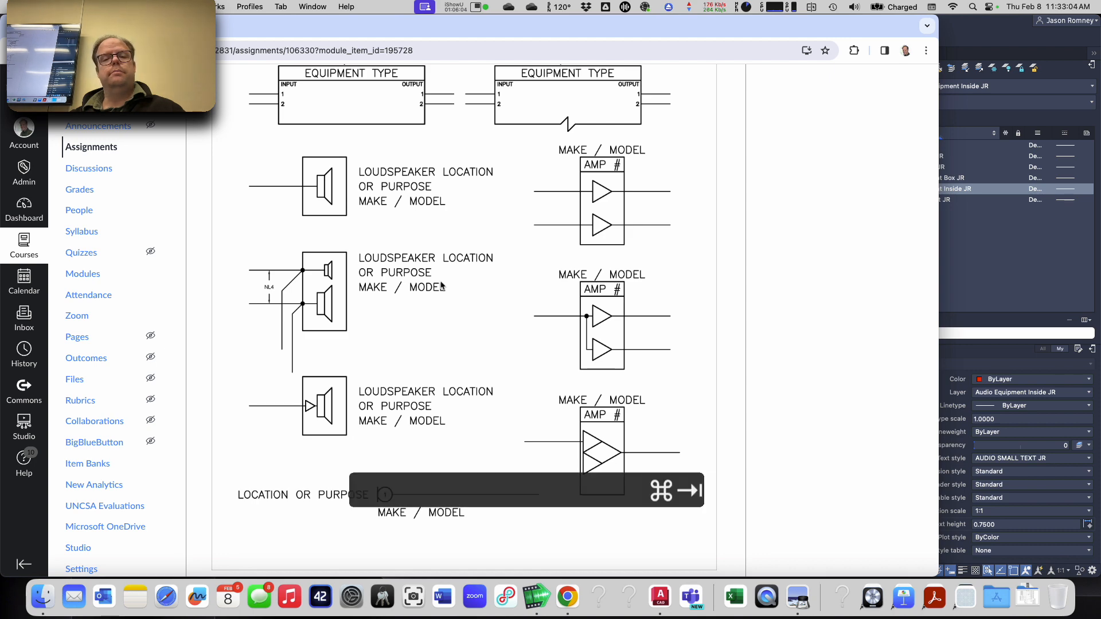
{"action": "key", "text": "super+Tab"}
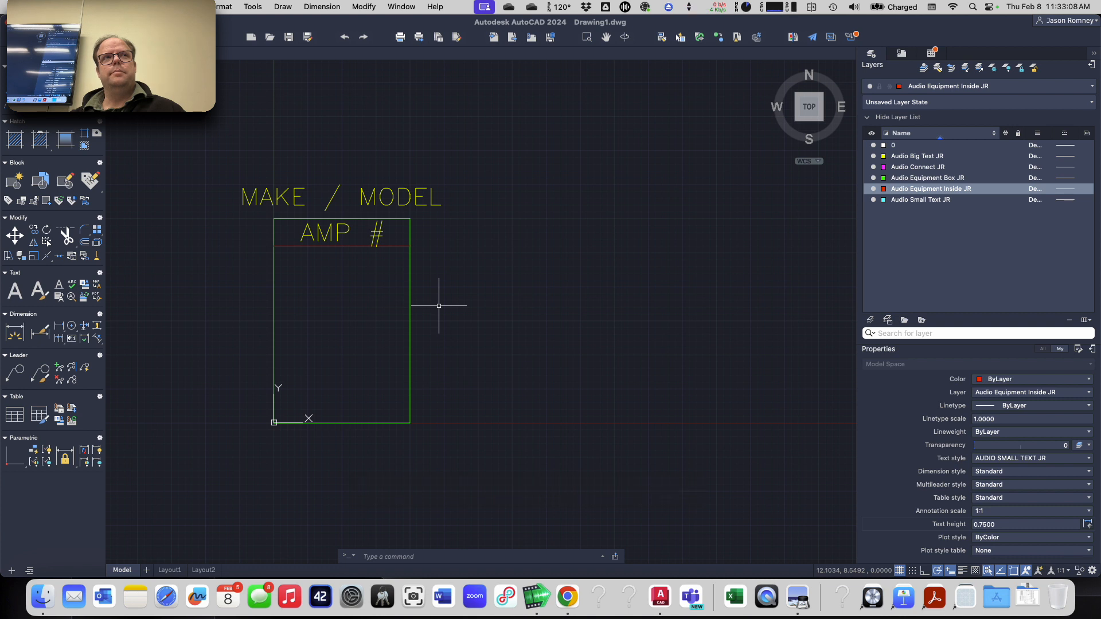
{"action": "left_click", "coordinate": [410, 312]}
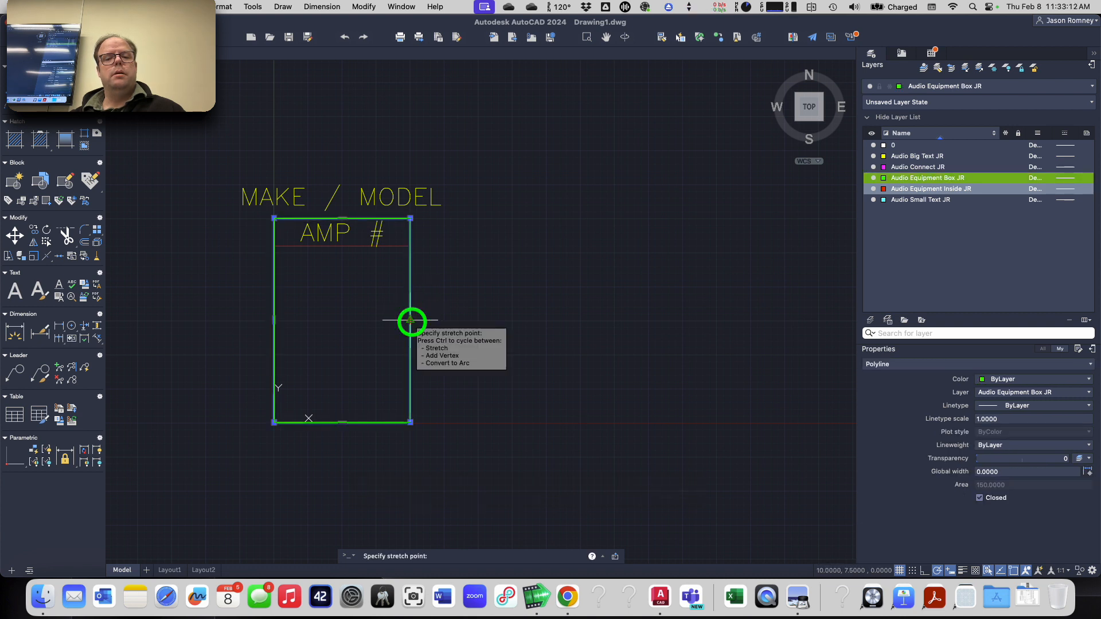
{"action": "left_click", "coordinate": [410, 320]}
{"action": "key", "text": "Escape"}
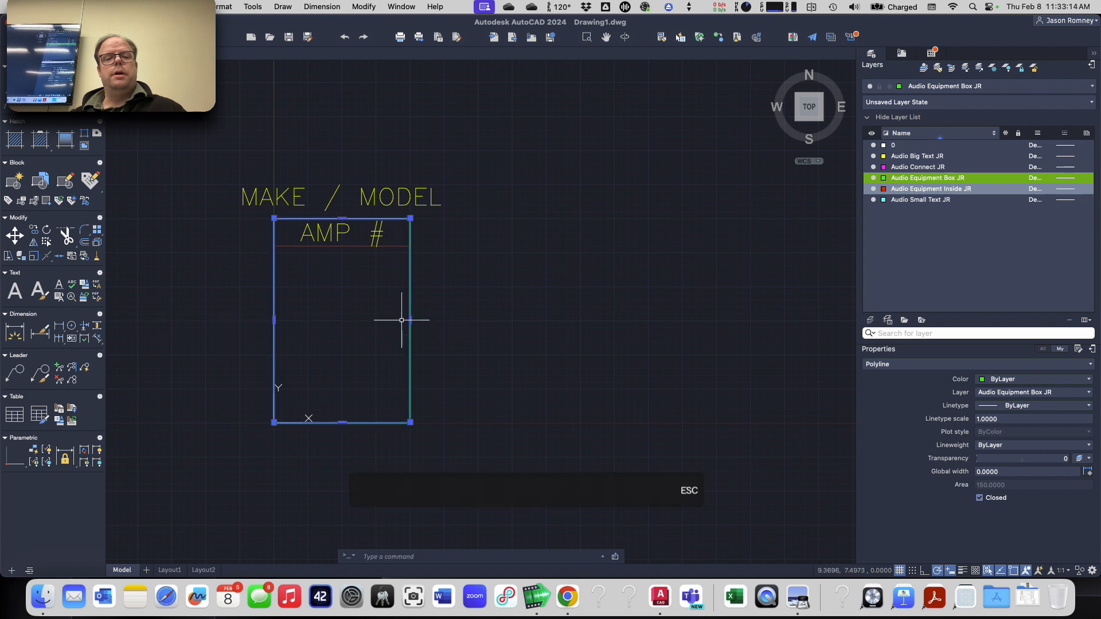
{"action": "key", "text": "Escape"}
- Narrow the amplifier box by stretching its right edge inward by 2
{"action": "left_click", "coordinate": [410, 319]}
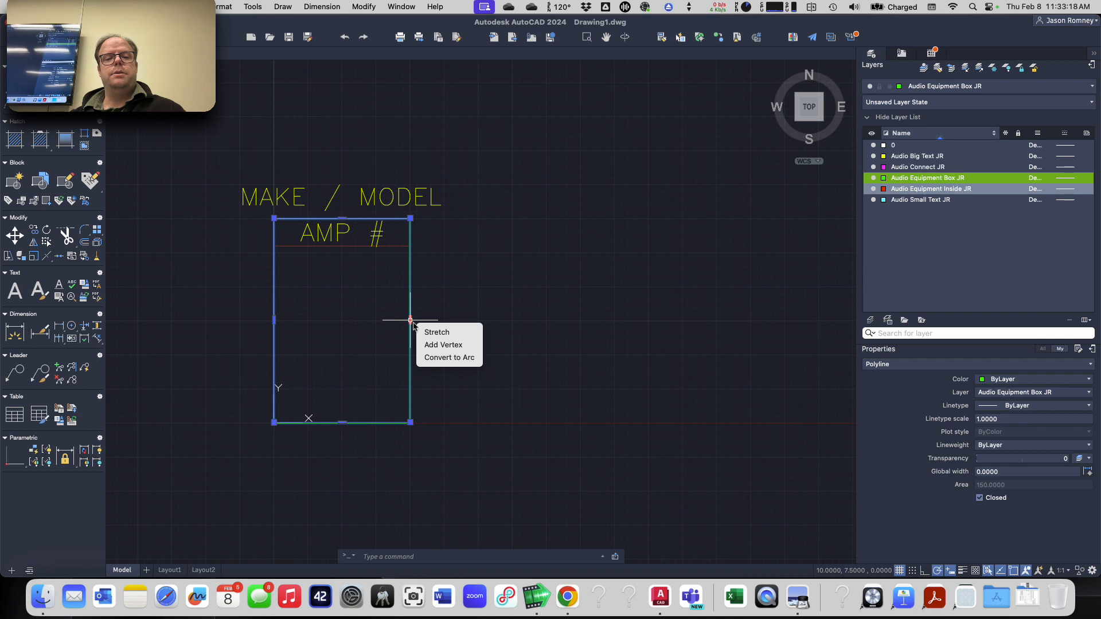
{"action": "left_click", "coordinate": [410, 320]}
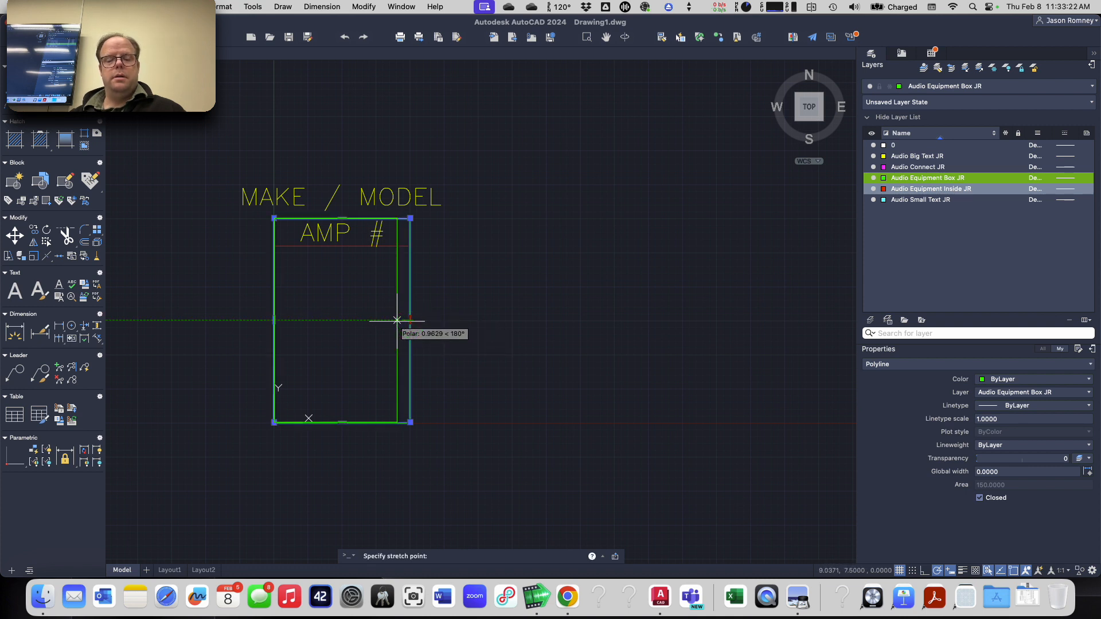
{"action": "type", "text": "2"}
{"action": "key", "text": "Return"}
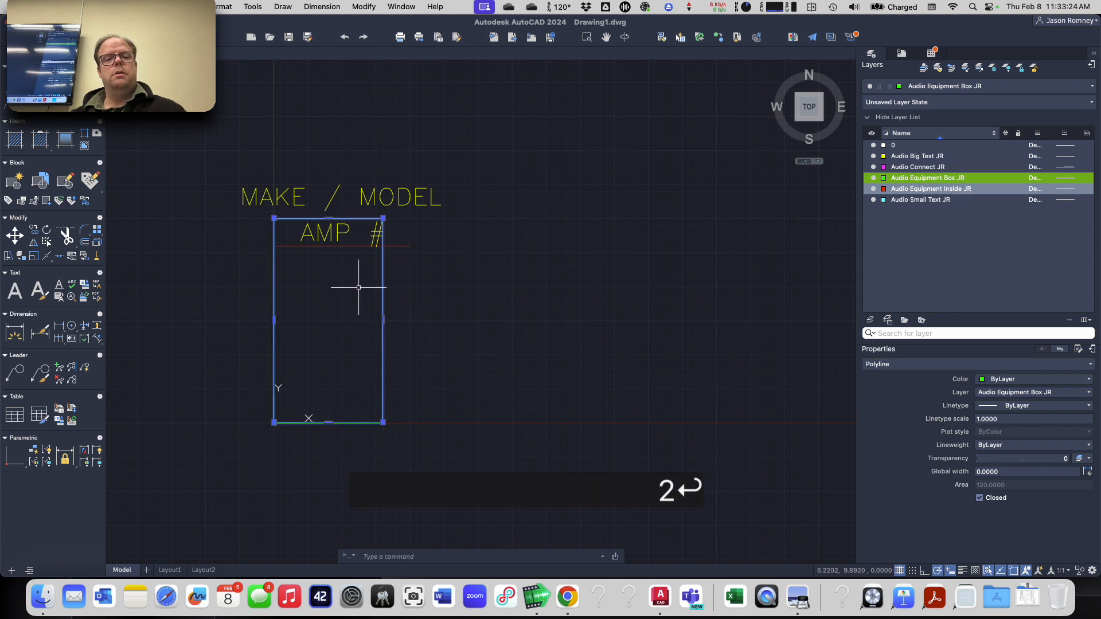
{"action": "key", "text": "Escape"}
{"action": "key", "text": "Escape"}
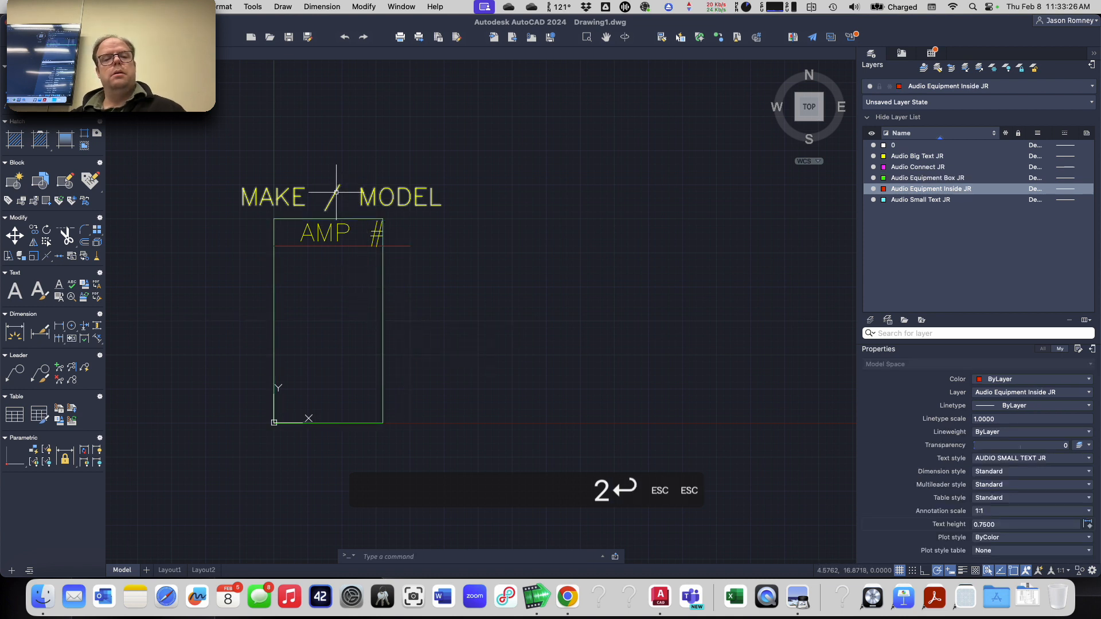
{"action": "left_click", "coordinate": [336, 200]}
{"action": "left_click", "coordinate": [337, 235]}
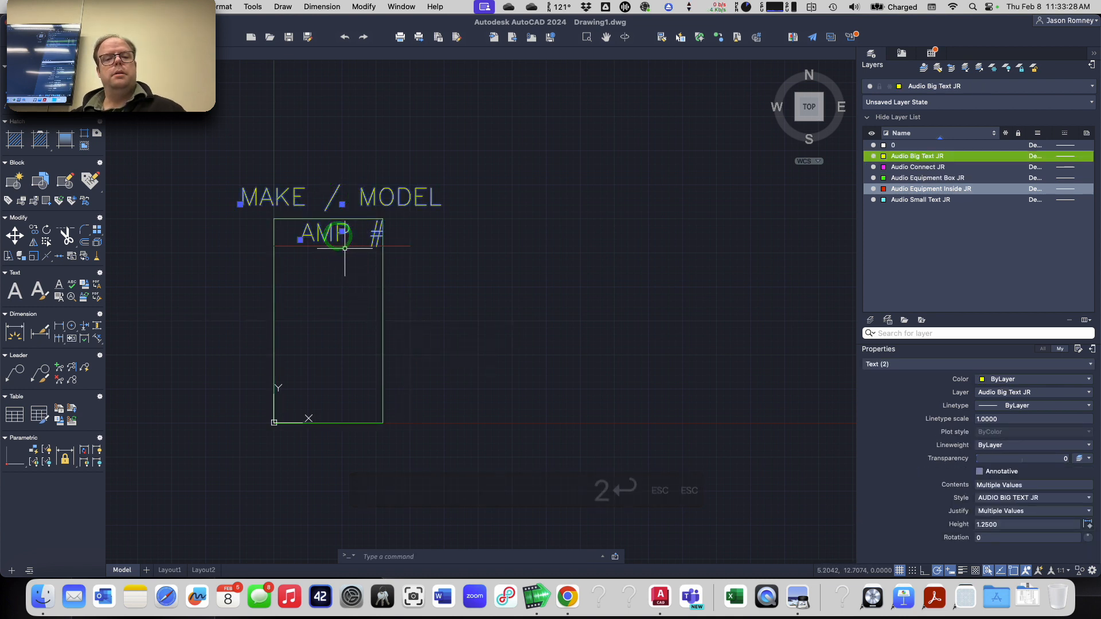
{"action": "type", "text": "m"}
{"action": "key", "text": "Return"}
{"action": "left_click", "coordinate": [342, 233]}
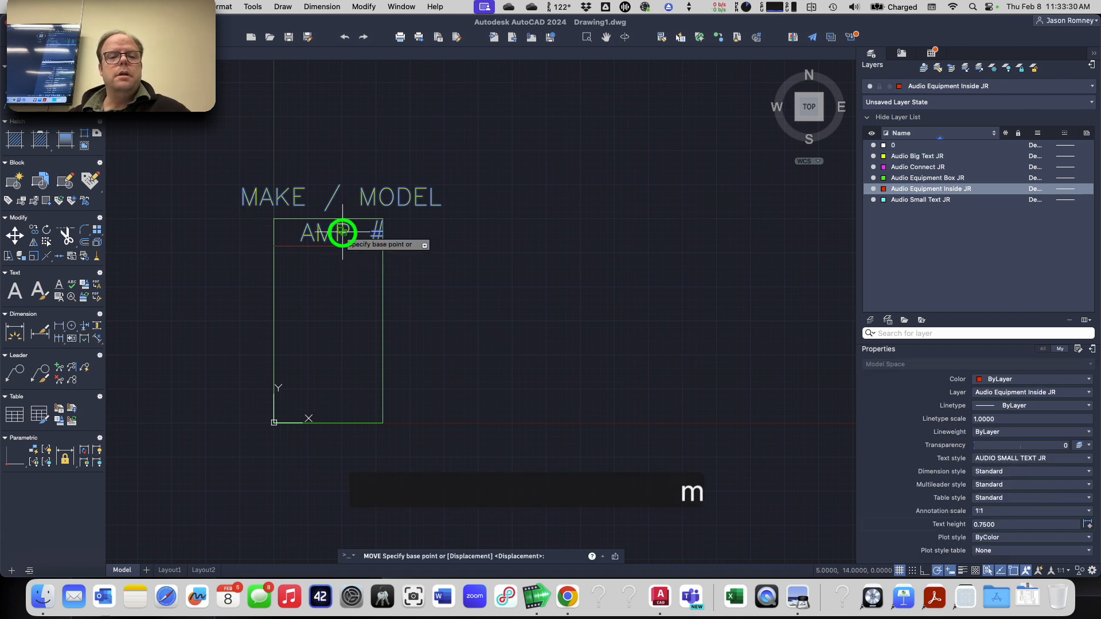
{"action": "key", "text": "Escape"}
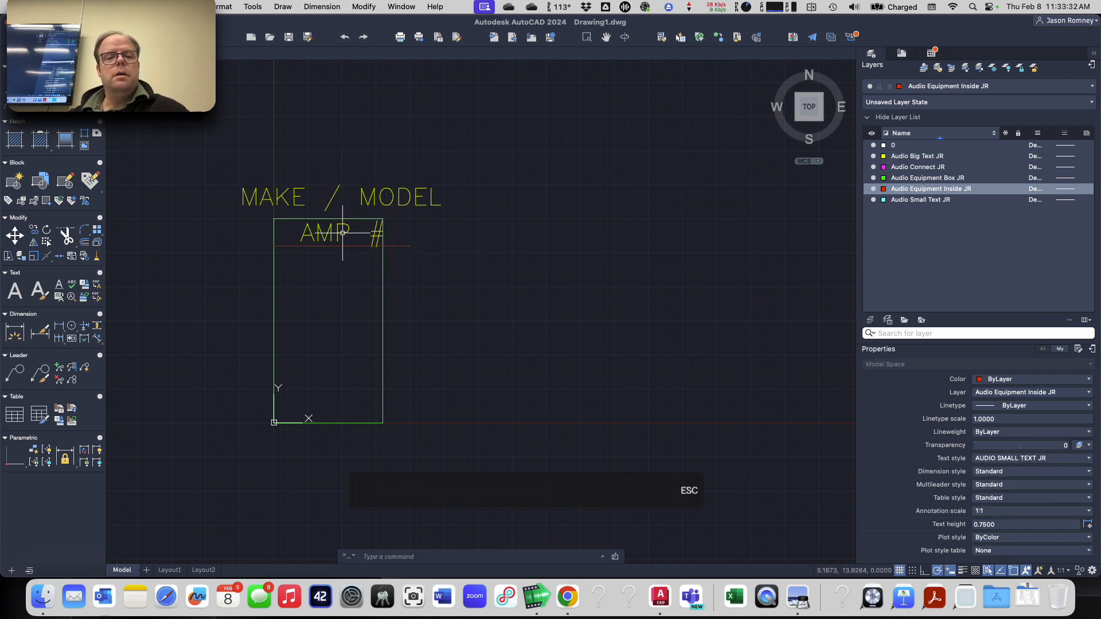
- Trim the divider line's overhang at the amplifier box's right edge, using the box as the cutting edge
{"action": "type", "text": "tr"}
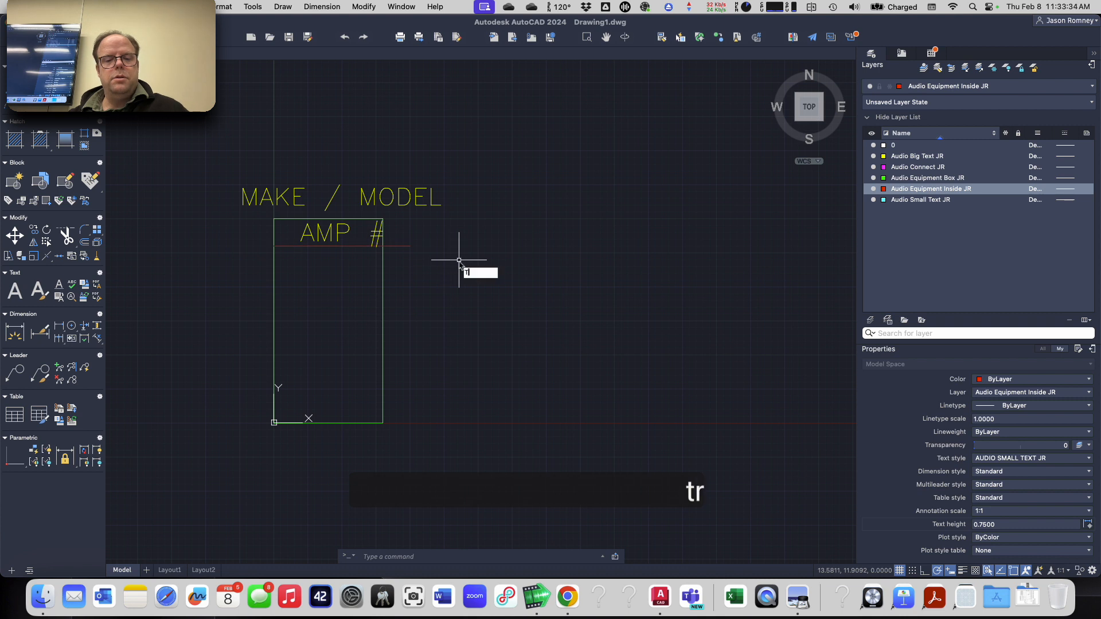
{"action": "key", "text": "Return"}
{"action": "type", "text": "b"}
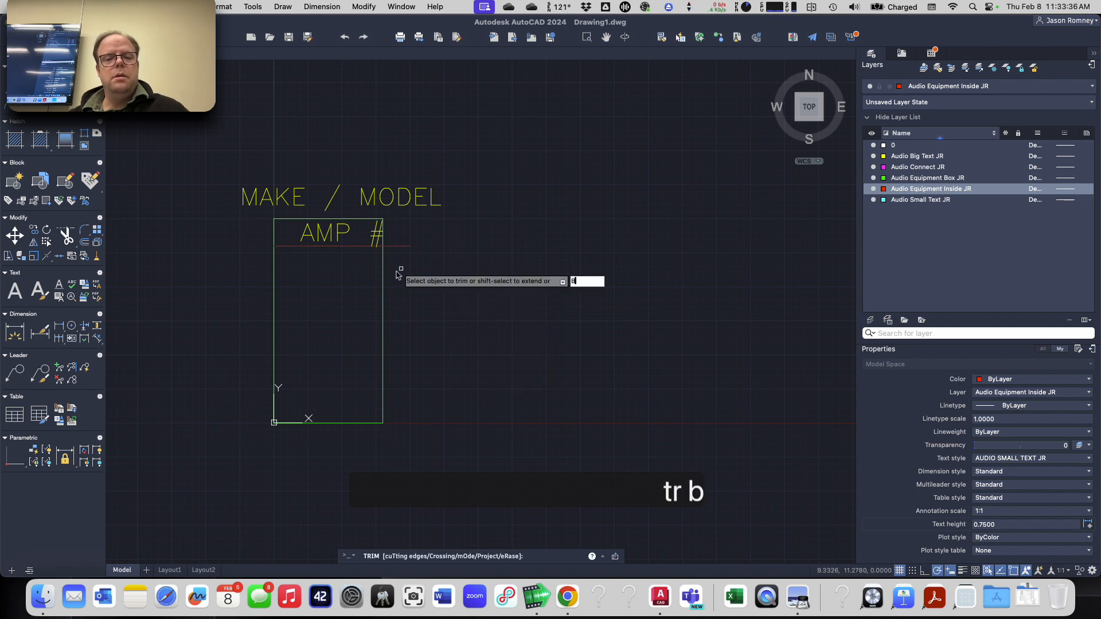
{"action": "key", "text": "BackSpace"}
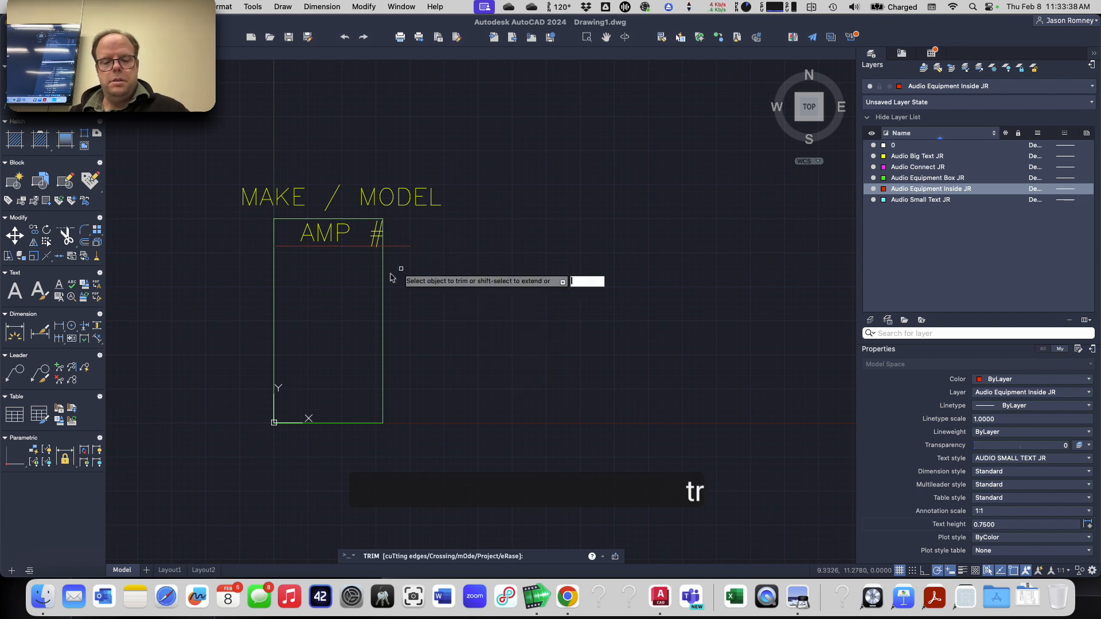
{"action": "type", "text": "t"}
{"action": "key", "text": "Return"}
{"action": "left_click", "coordinate": [380, 269]}
{"action": "left_click", "coordinate": [382, 268]}
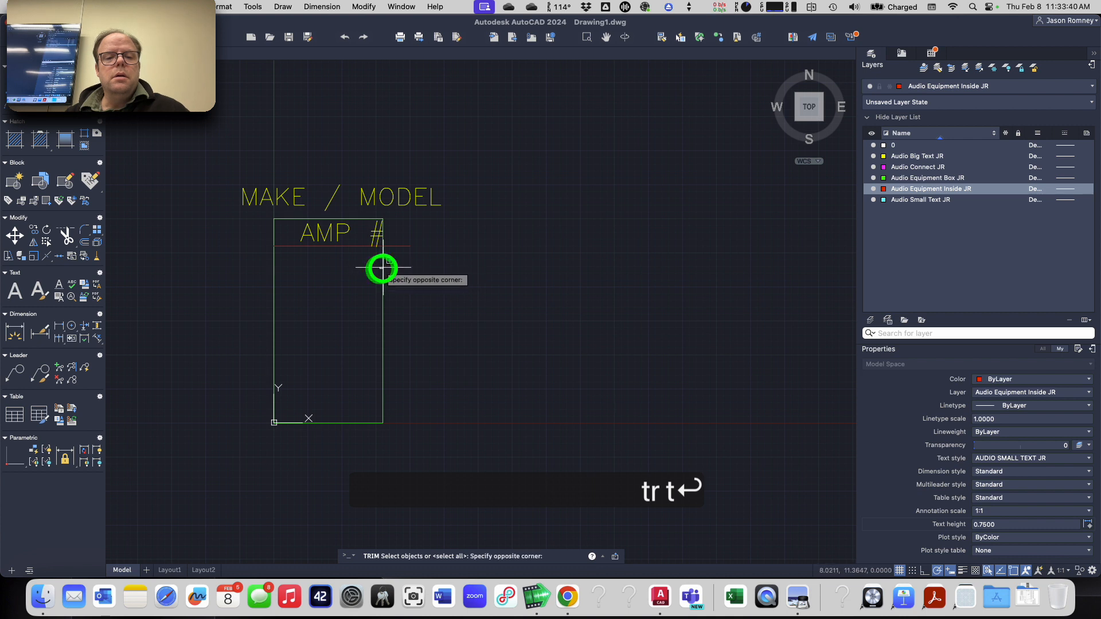
{"action": "left_click", "coordinate": [382, 268]}
{"action": "key", "text": "space"}
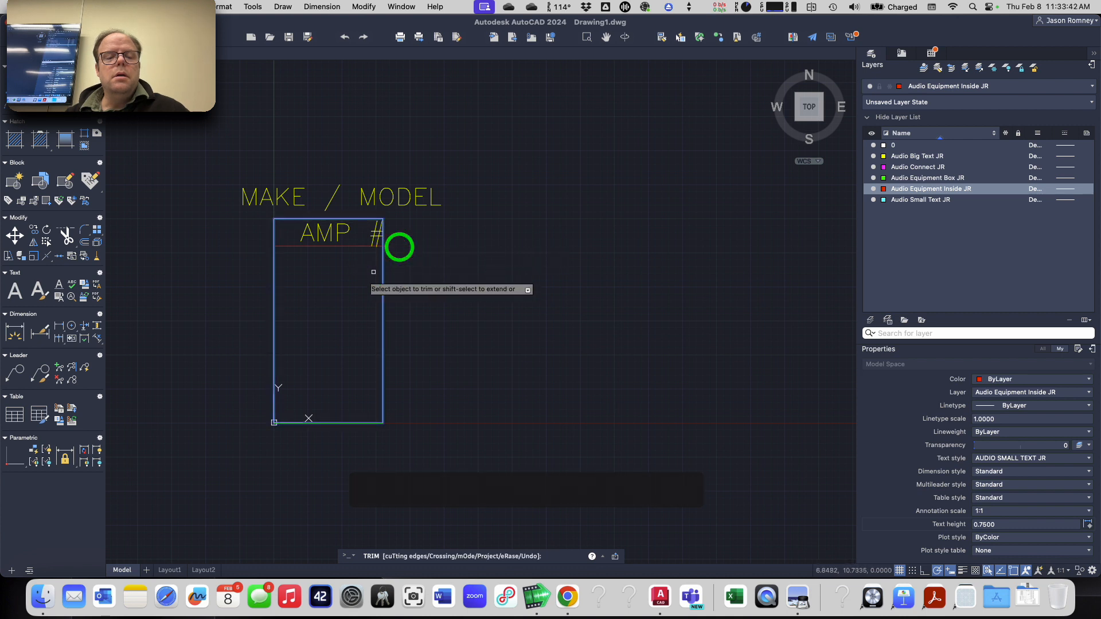
{"action": "key", "text": "Escape"}
{"action": "key", "text": "Escape"}
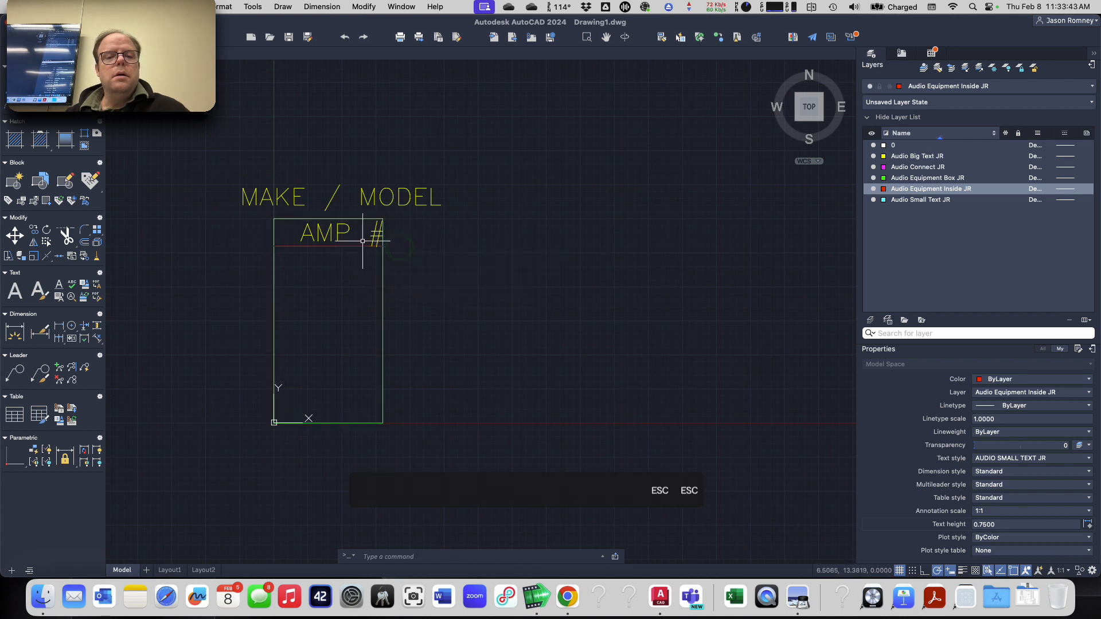
- Move the MAKE / MODEL and AMP # texts left to centre them on the narrowed amplifier box
{"action": "left_click", "coordinate": [411, 198]}
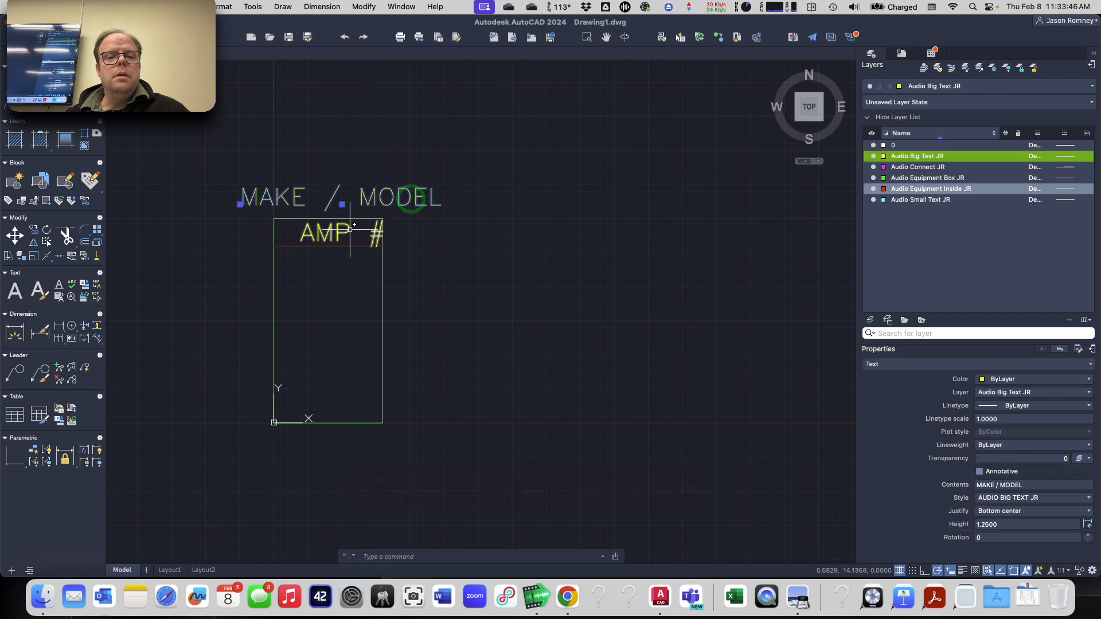
{"action": "key", "text": "m"}
{"action": "key", "text": "Return"}
{"action": "left_click", "coordinate": [347, 230]}
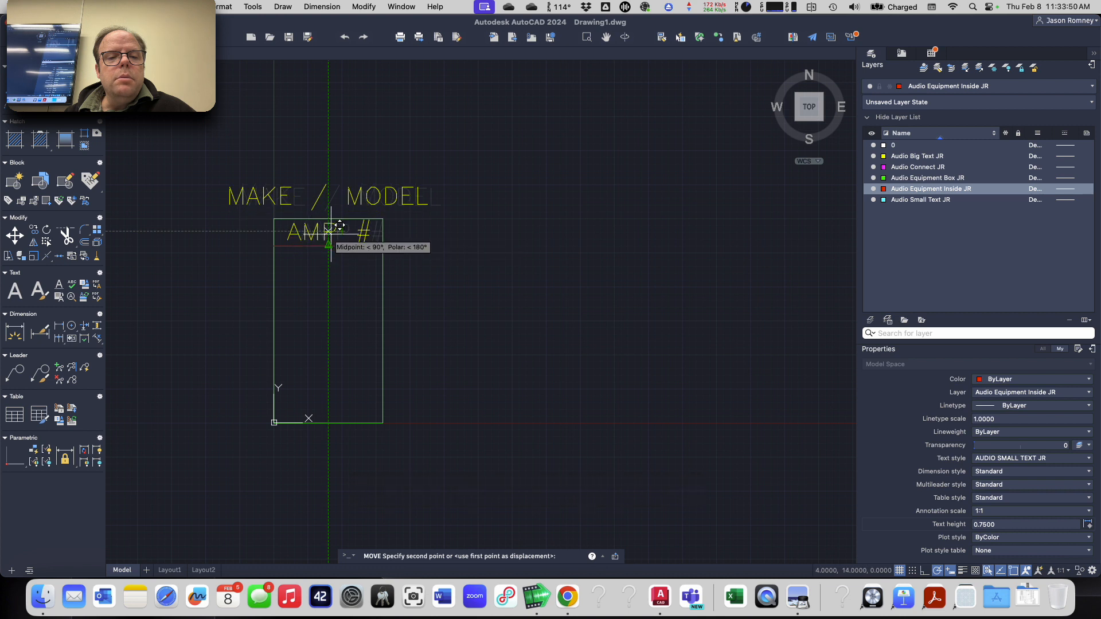
{"action": "left_click", "coordinate": [328, 236]}
{"action": "key", "text": "Escape"}
{"action": "key", "text": "Escape"}
{"action": "key", "text": "Escape"}
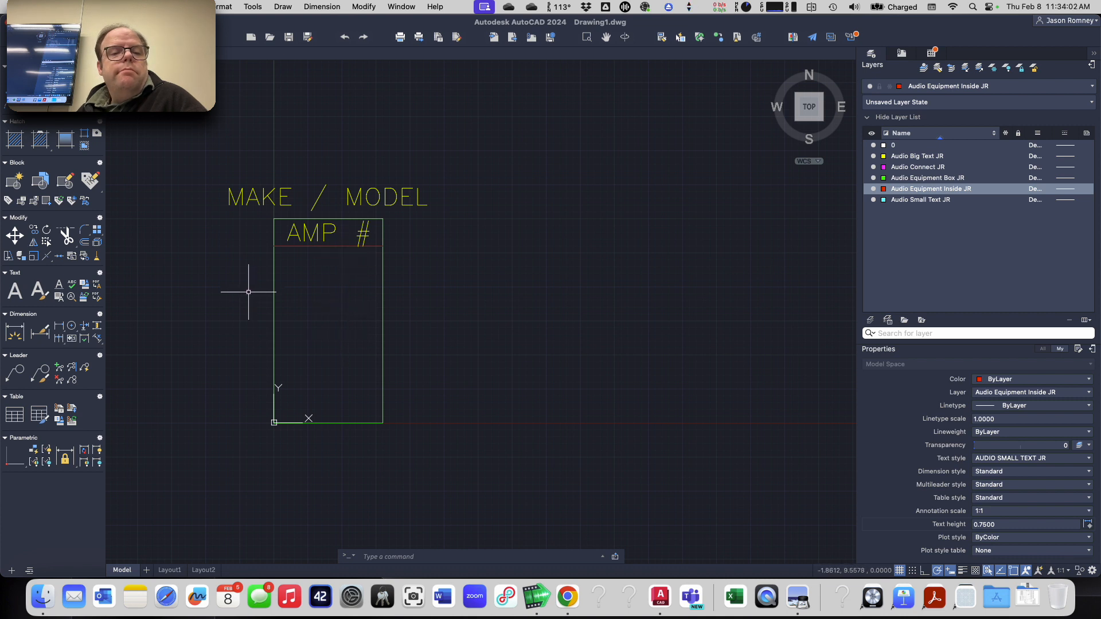
- Switch to the browser to examine the triangles inside the reference drawing's amplifier symbols, and return to AutoCAD
{"action": "left_click", "coordinate": [540, 557]}
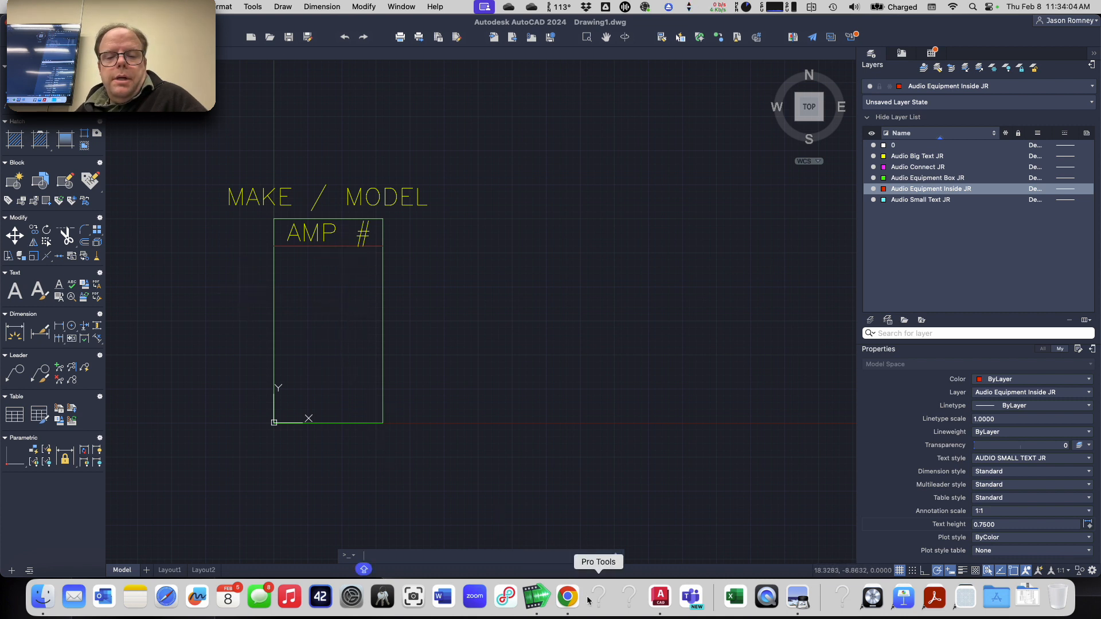
{"action": "left_click", "coordinate": [567, 597]}
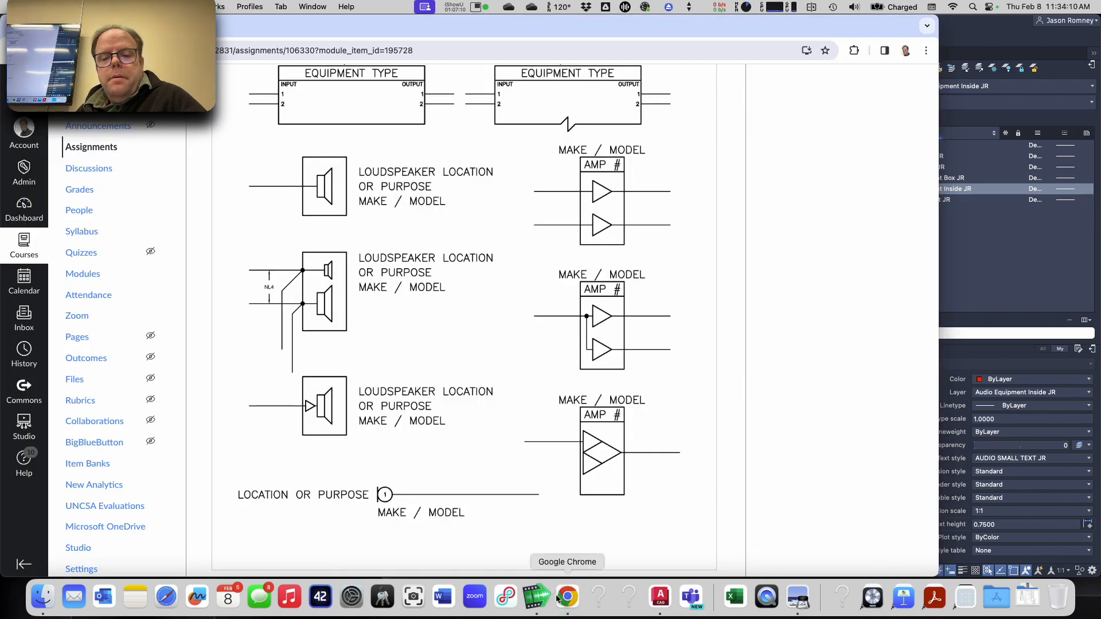
{"action": "left_click", "coordinate": [660, 598]}
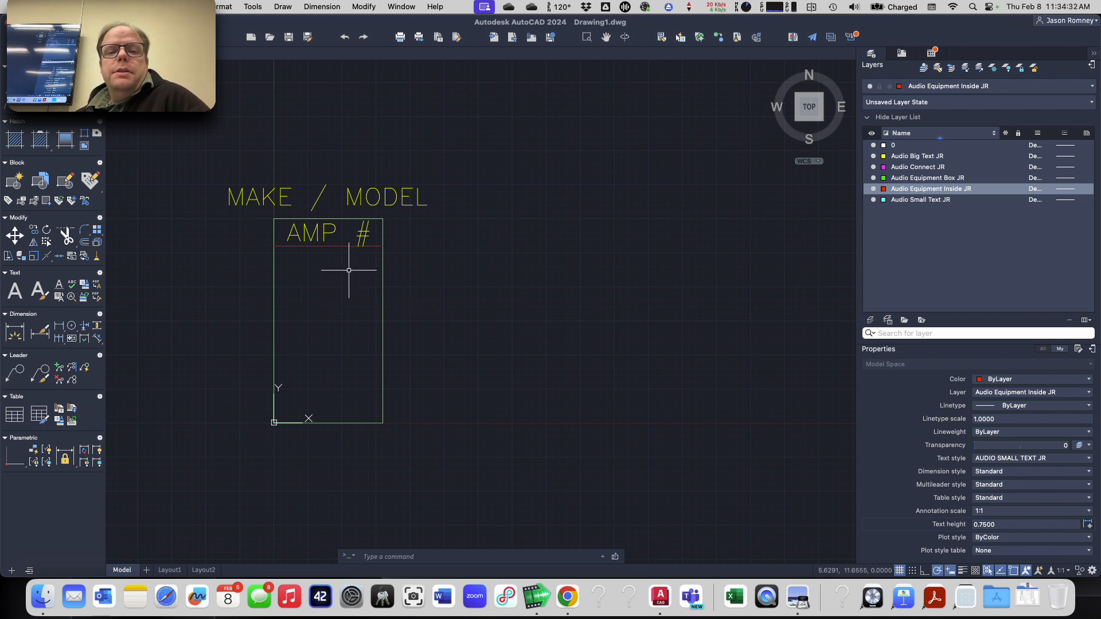
- Change the AMP # header text in the amplifier box to AMP 1
{"action": "double_click", "coordinate": [366, 239]}
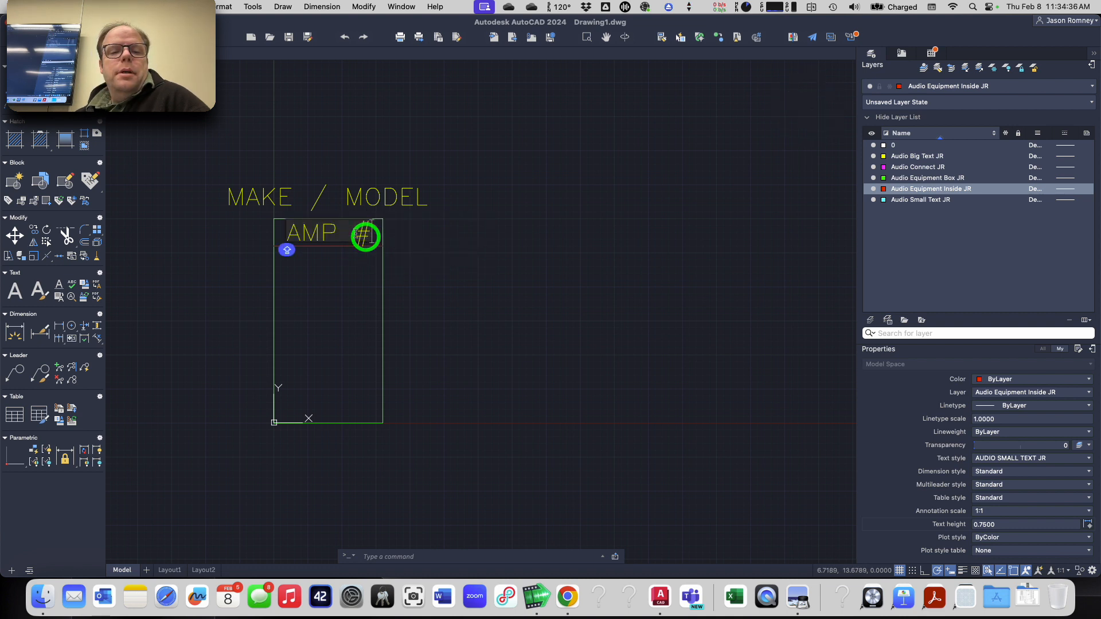
{"action": "double_click", "coordinate": [367, 240]}
{"action": "type", "text": "1"}
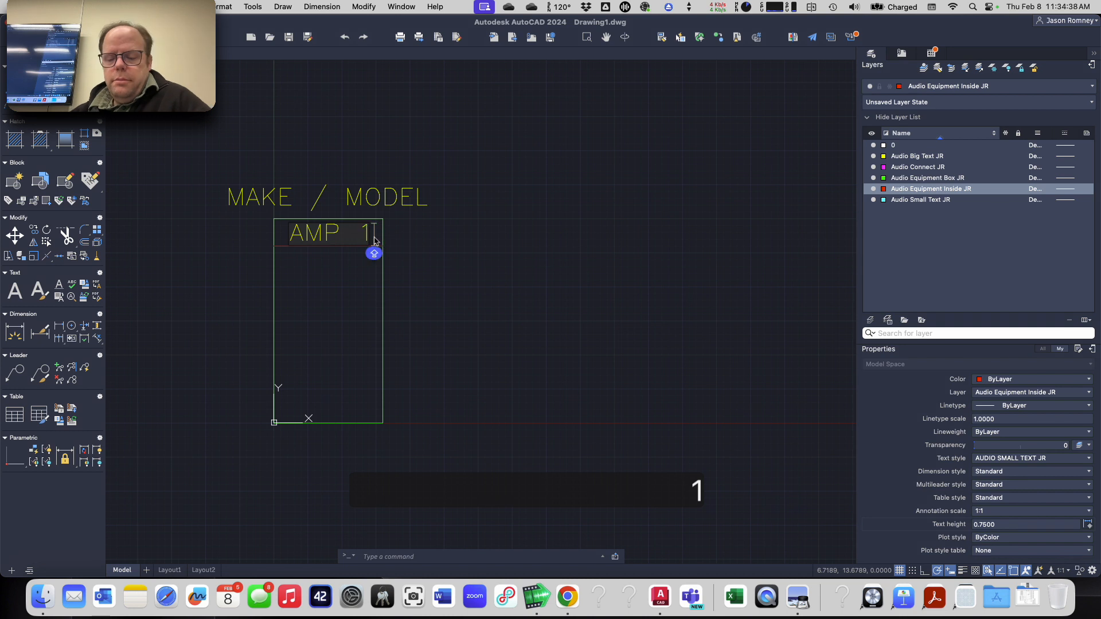
{"action": "key", "text": "Return"}
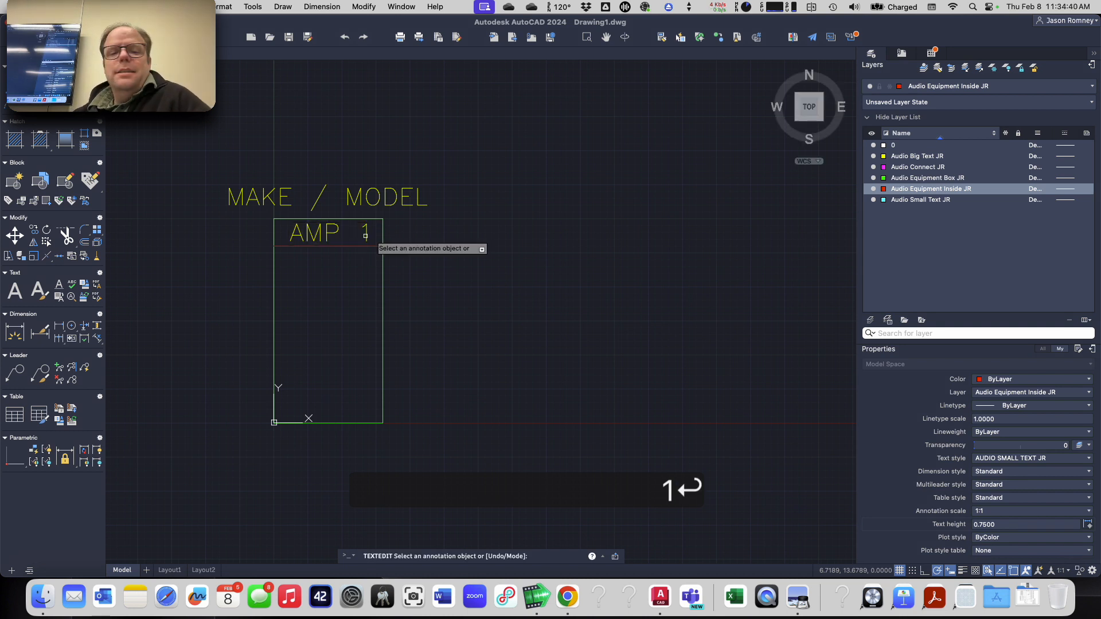
- Set the amplifier box's header text back to AMP # and finish text editing
{"action": "left_click", "coordinate": [367, 235]}
{"action": "left_click", "coordinate": [366, 237]}
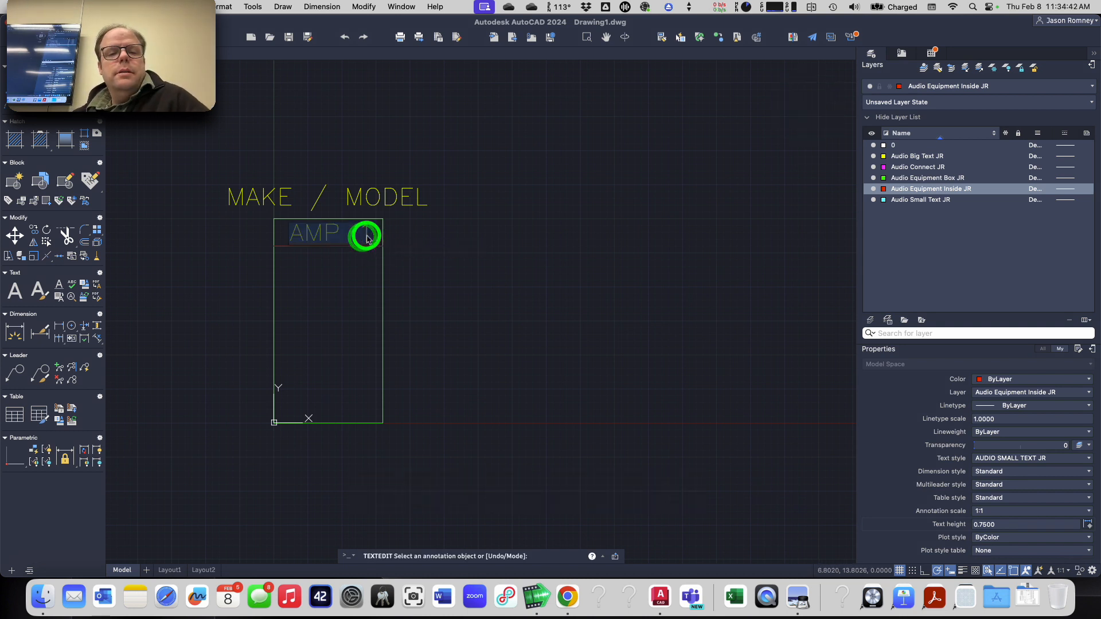
{"action": "left_click", "coordinate": [367, 238]}
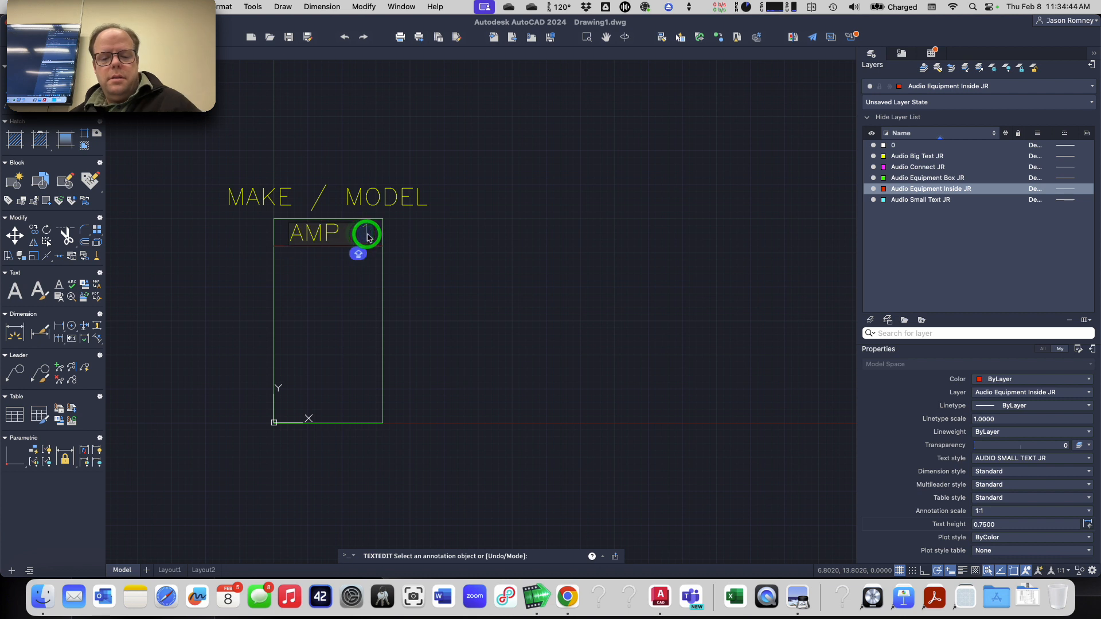
{"action": "type", "text": "#"}
{"action": "key", "text": "Return"}
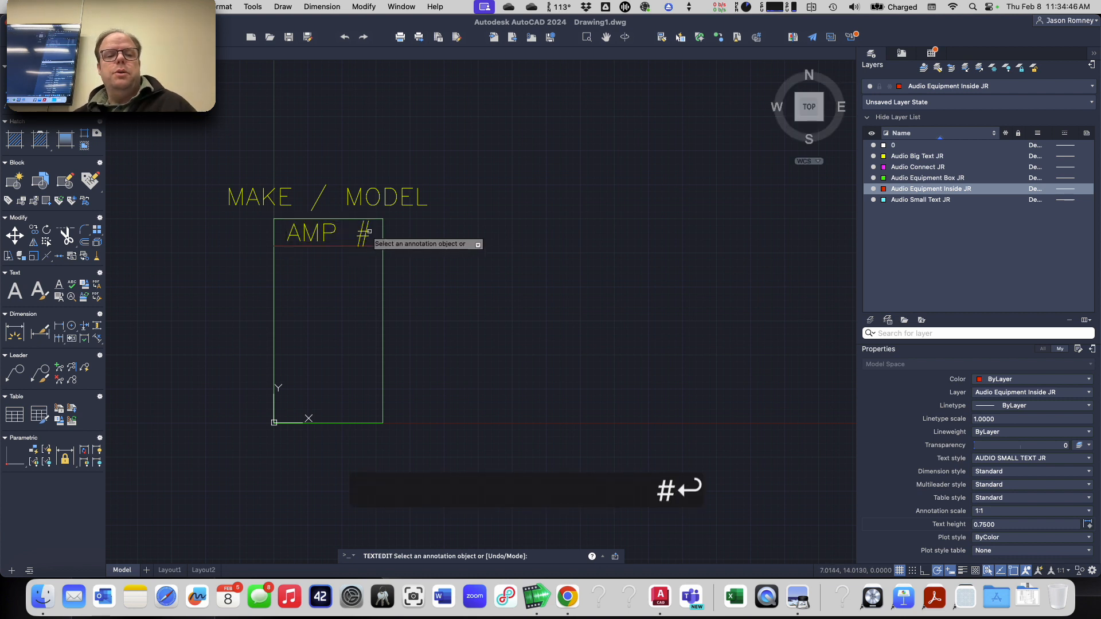
{"action": "key", "text": "Escape"}
{"action": "key", "text": "Escape"}
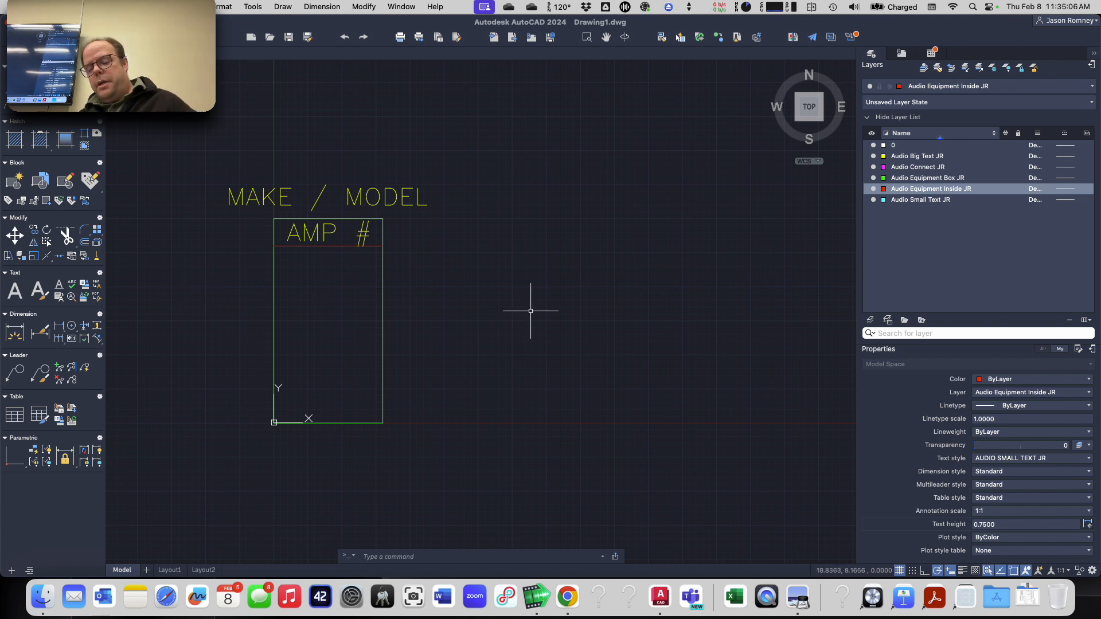
- Draw a three-sided polygon by its edge in the empty space right of the amplifier box, with a vertical edge 4 units long
{"action": "type", "text": "poly"}
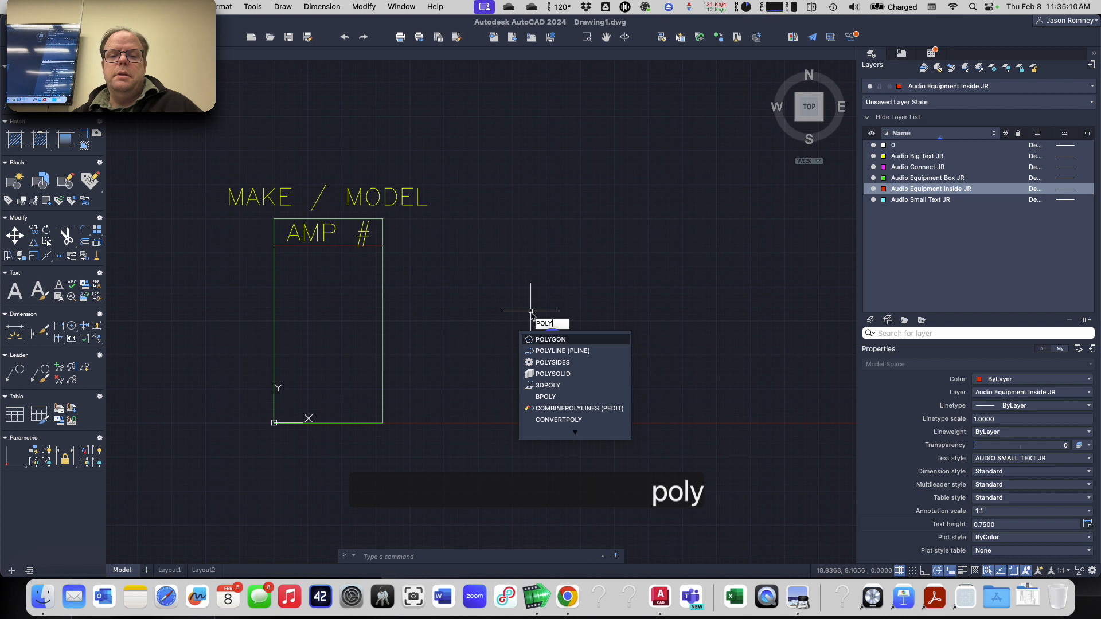
{"action": "type", "text": "gon"}
{"action": "key", "text": "Return"}
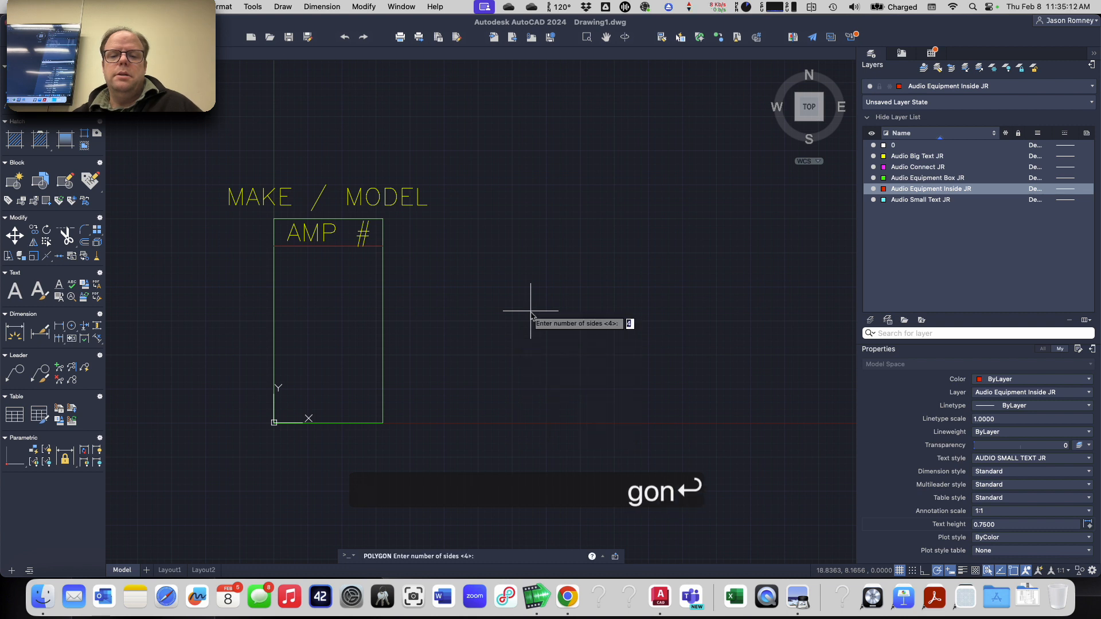
{"action": "type", "text": "3"}
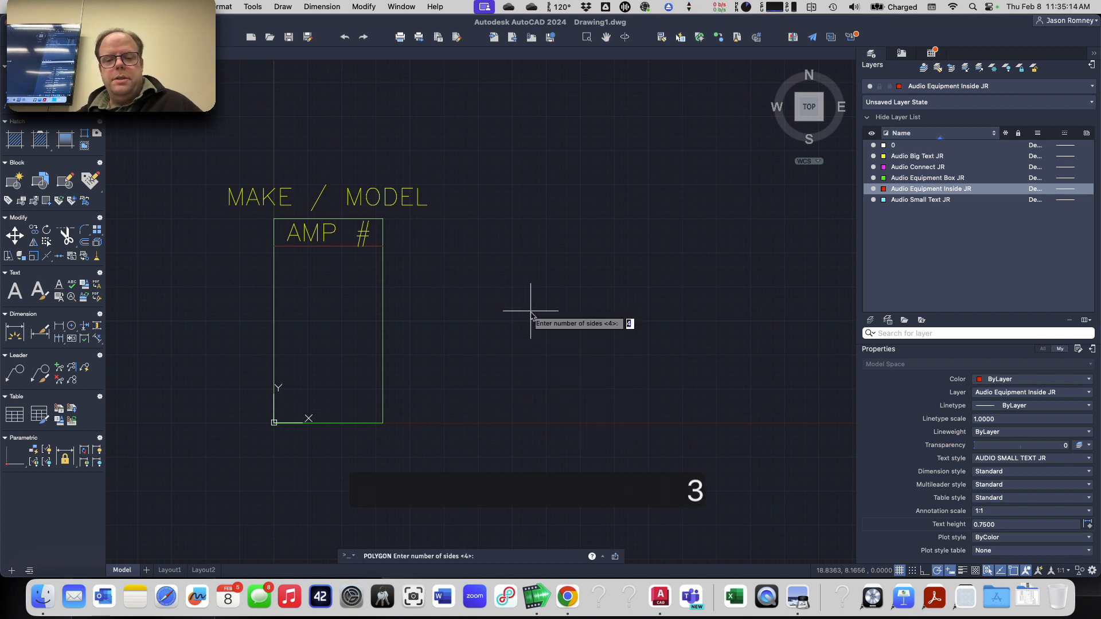
{"action": "key", "text": "Return"}
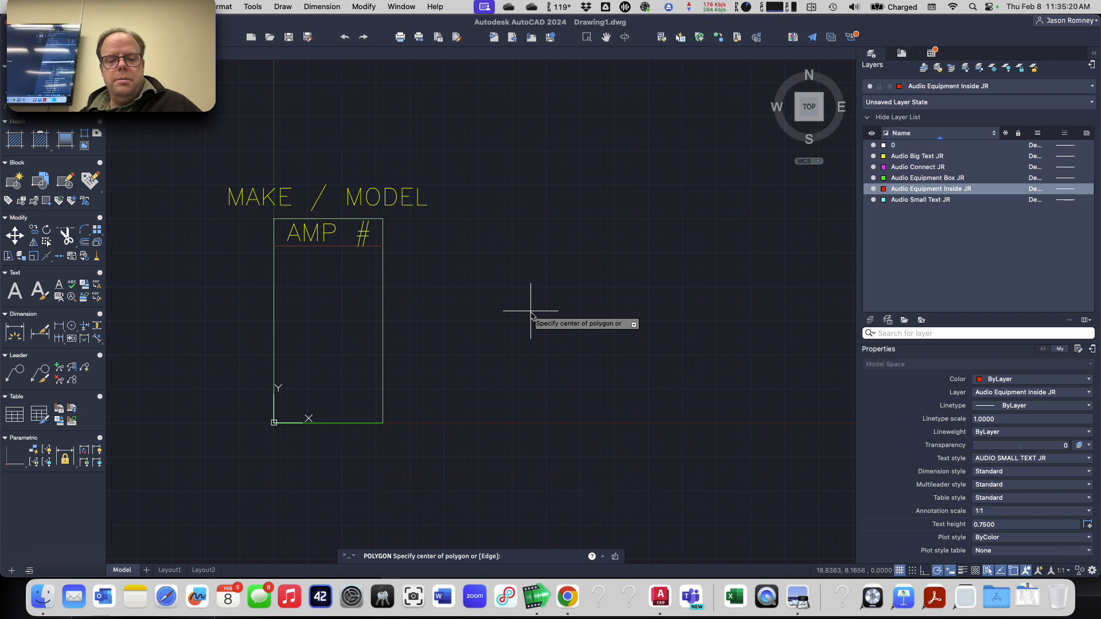
{"action": "type", "text": "e"}
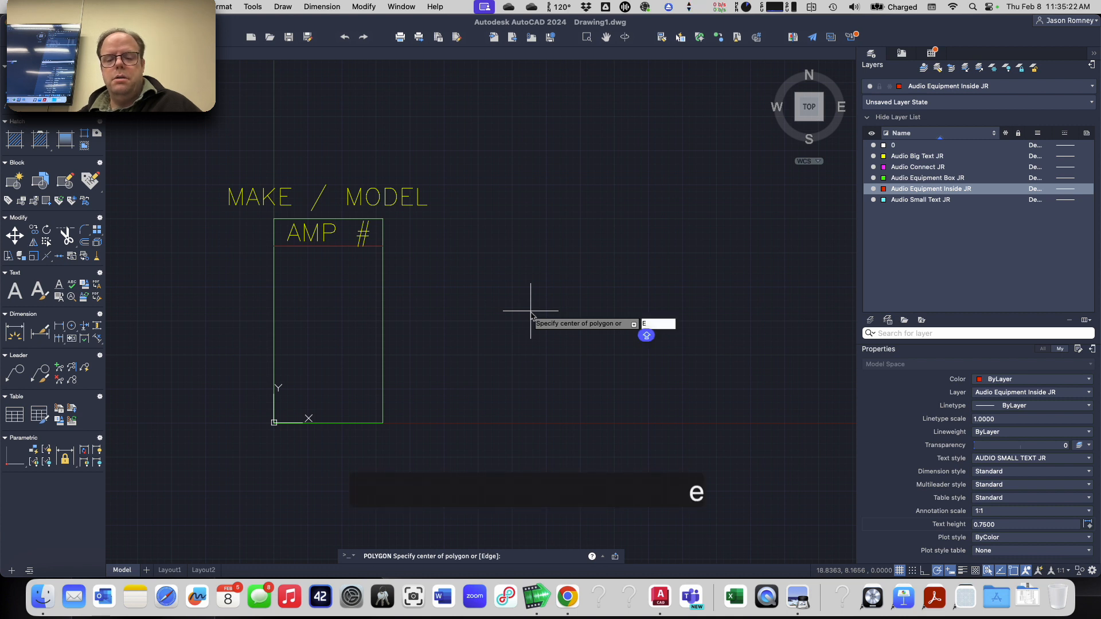
{"action": "key", "text": "Return"}
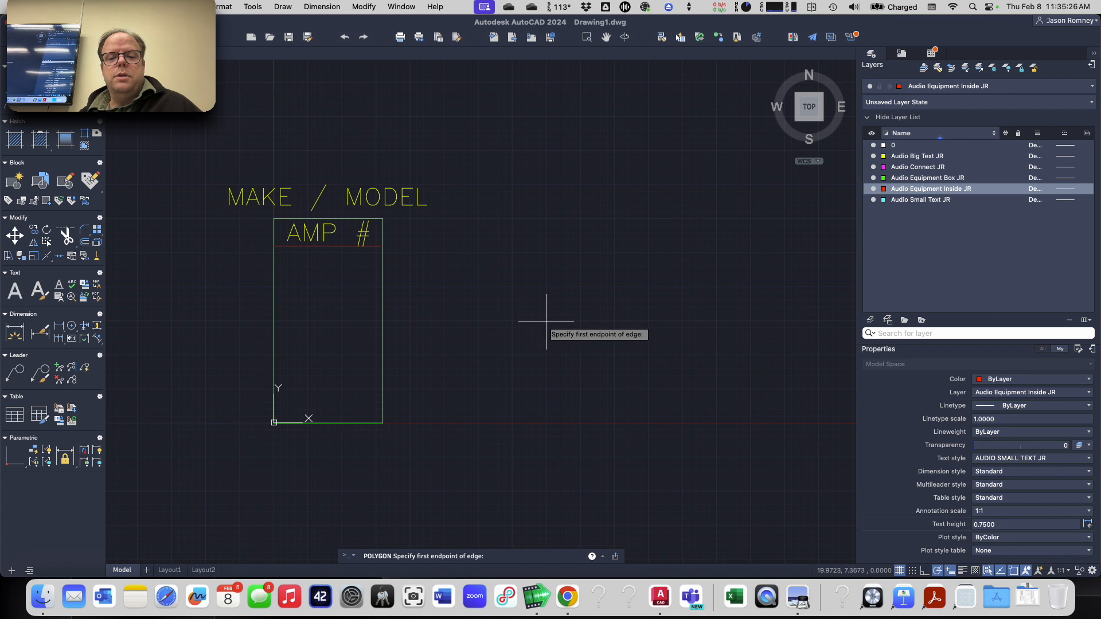
{"action": "left_click", "coordinate": [546, 322]}
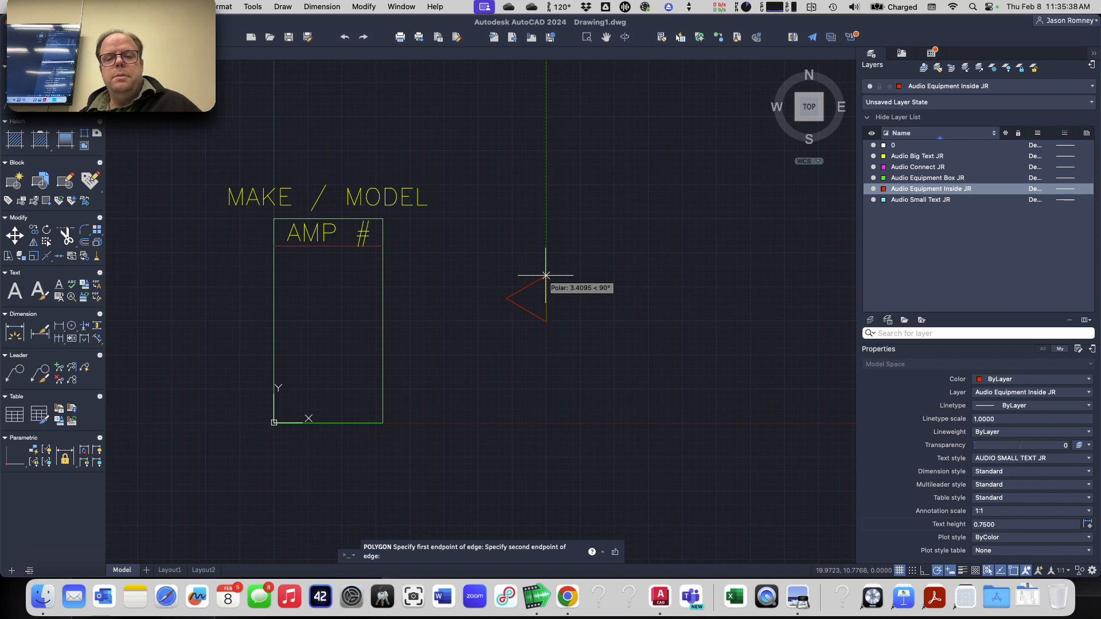
{"action": "type", "text": "4"}
{"action": "key", "text": "Return"}
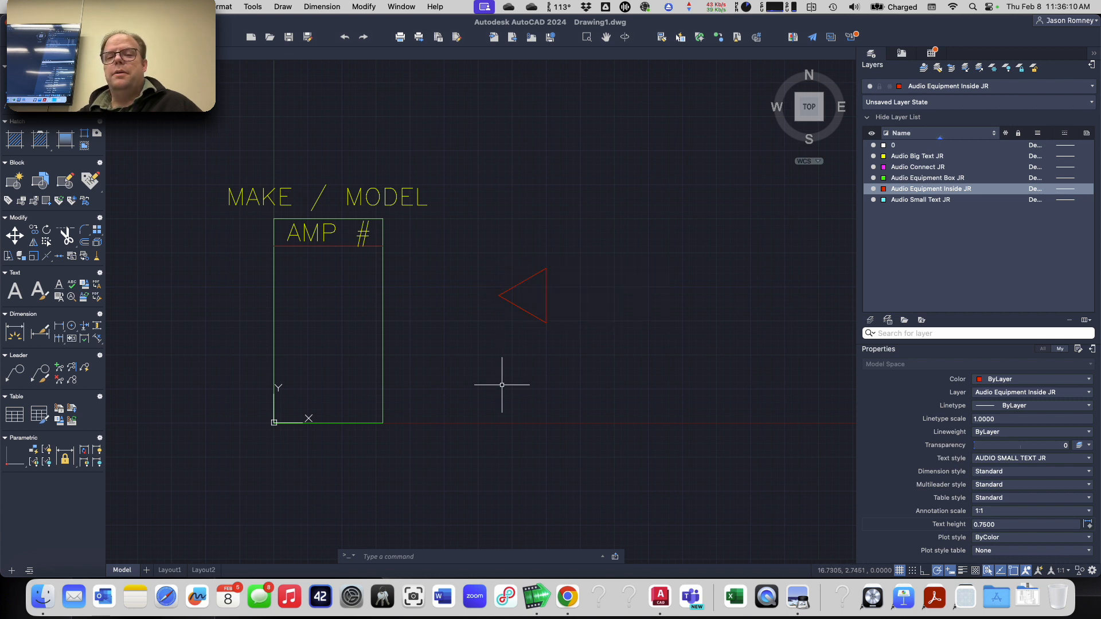
- Start rotating the triangle about its lower-right corner using the Reference option
{"action": "type", "text": "ro"}
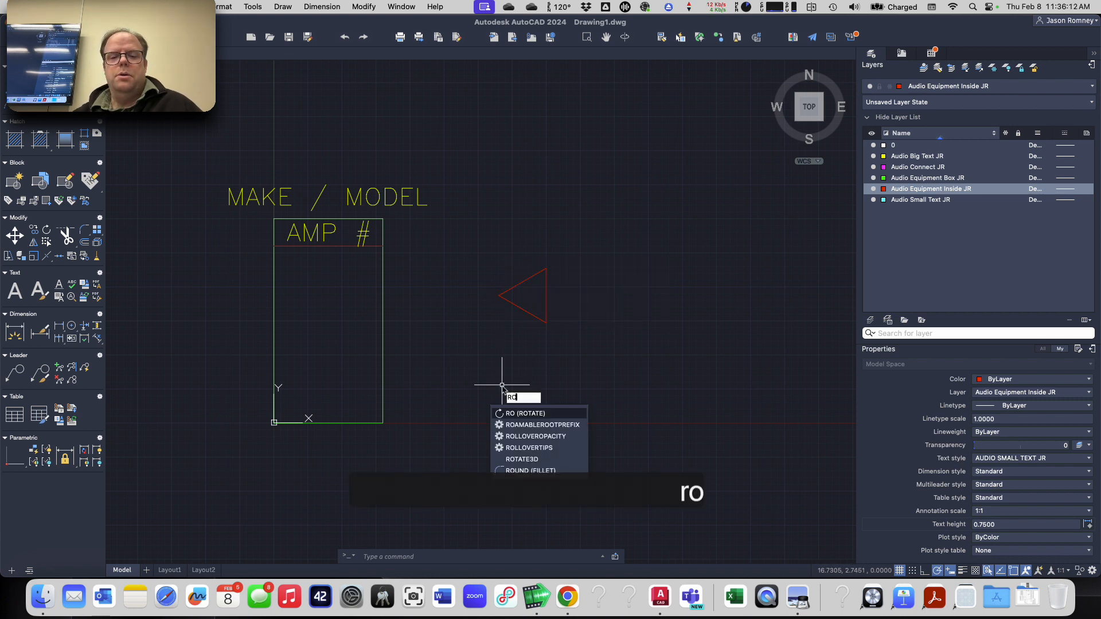
{"action": "key", "text": "Return"}
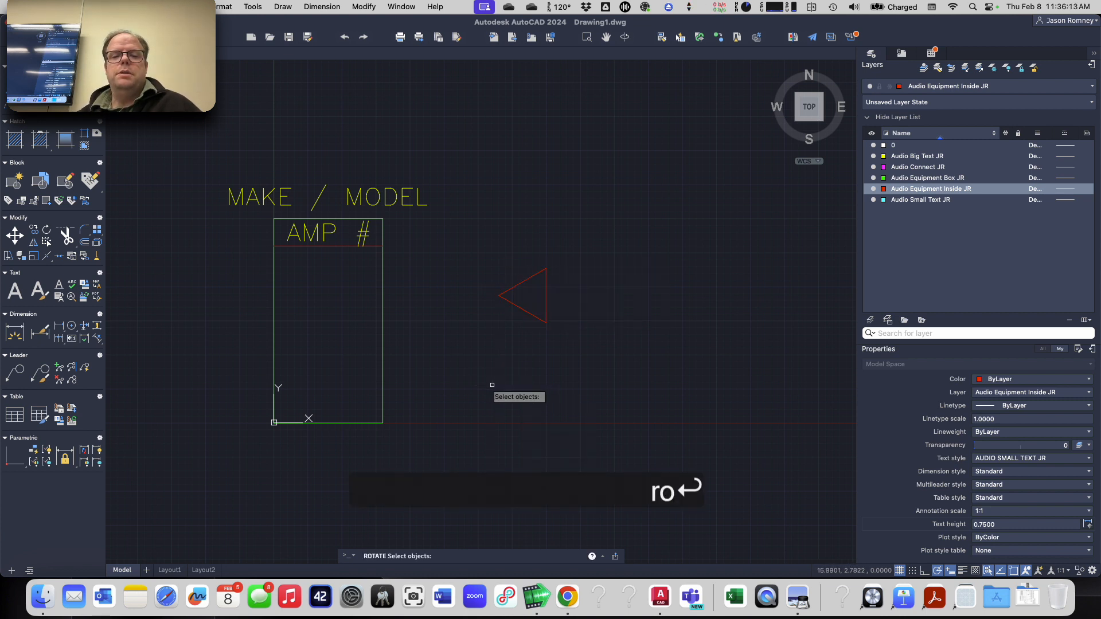
{"action": "left_click", "coordinate": [518, 307]}
{"action": "right_click", "coordinate": [524, 307]}
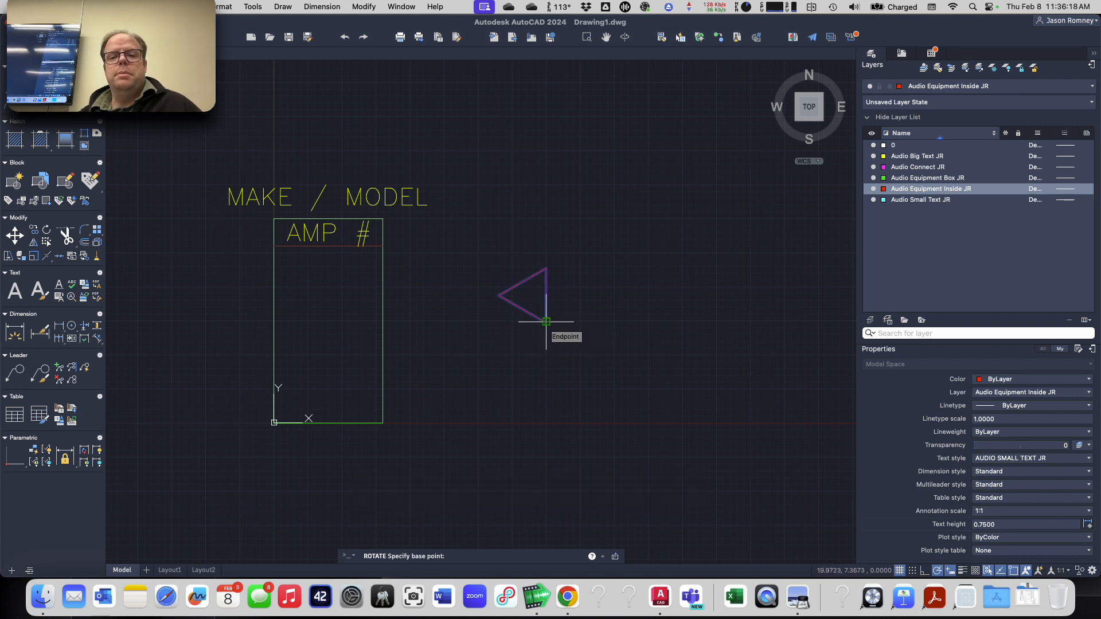
{"action": "left_click", "coordinate": [546, 322]}
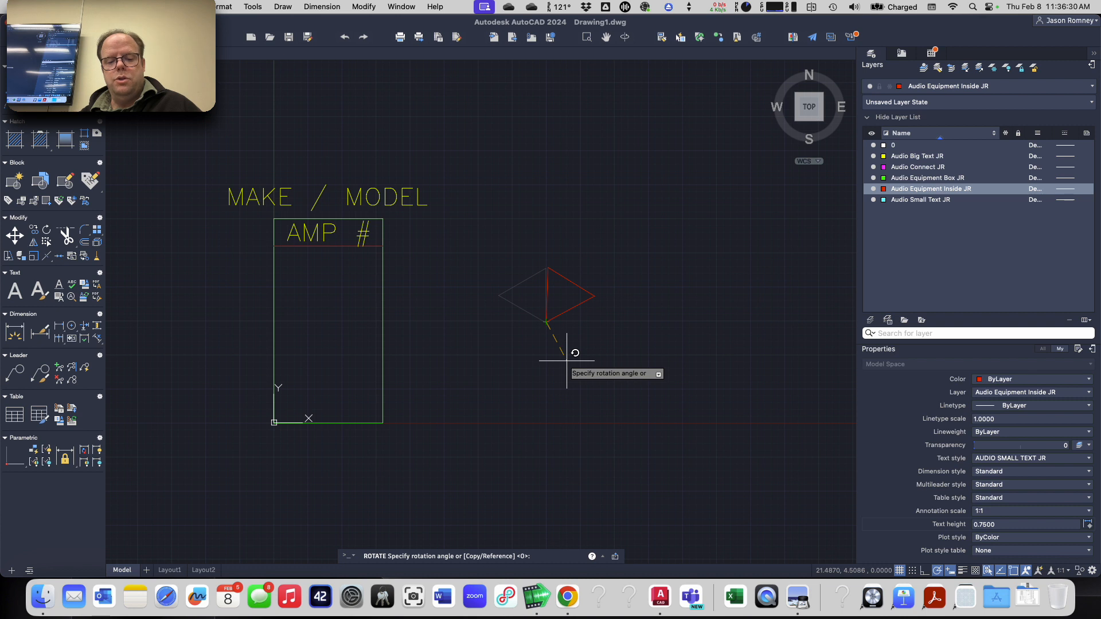
{"action": "type", "text": "r"}
{"action": "key", "text": "Return"}
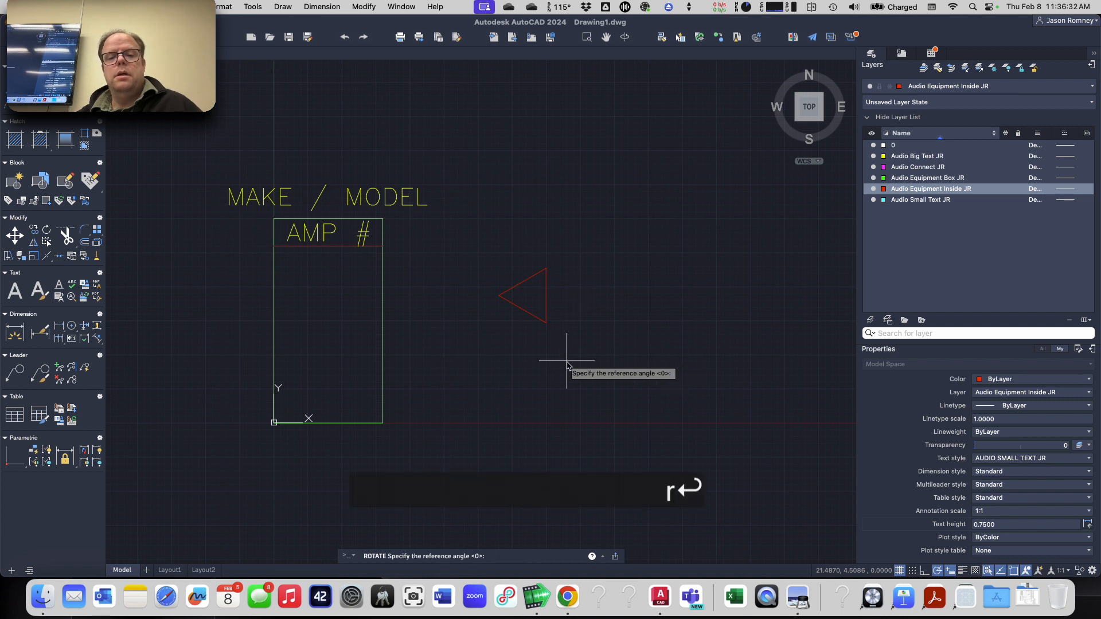
- Rotate the red triangle by reference, taking its vertical edge as the reference angle and 270° as the new angle
{"action": "left_click", "coordinate": [546, 322]}
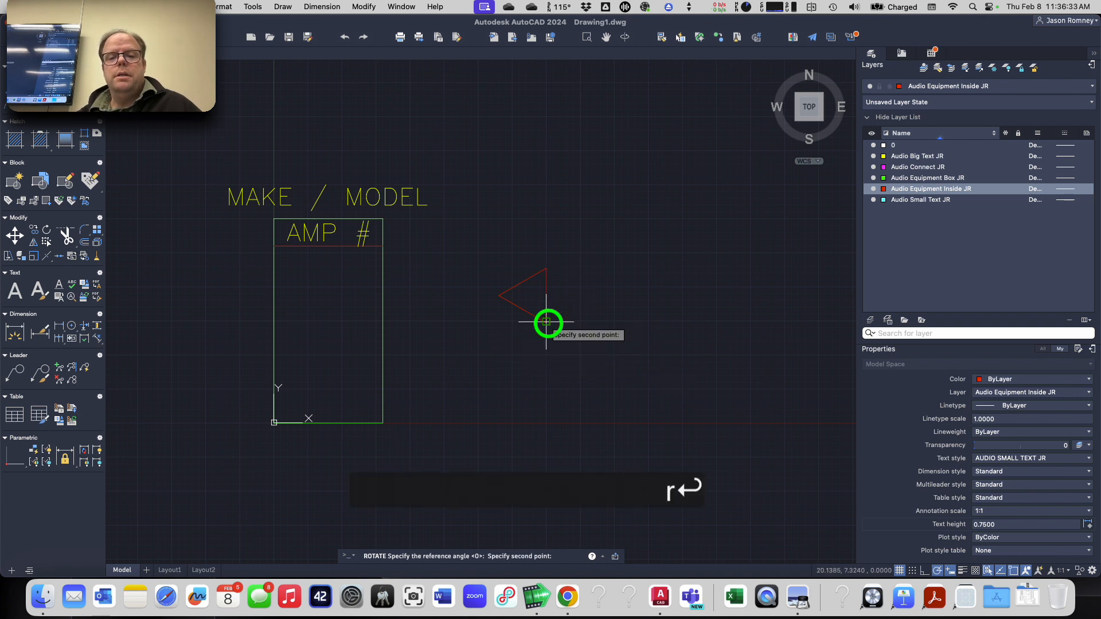
{"action": "left_click", "coordinate": [546, 268]}
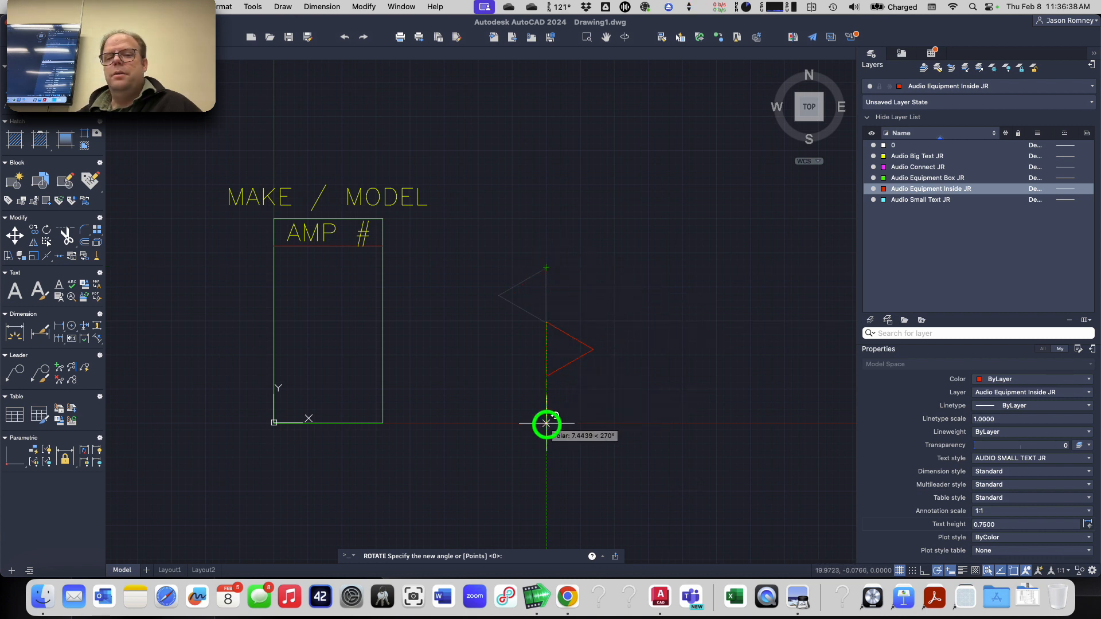
{"action": "left_click", "coordinate": [546, 423]}
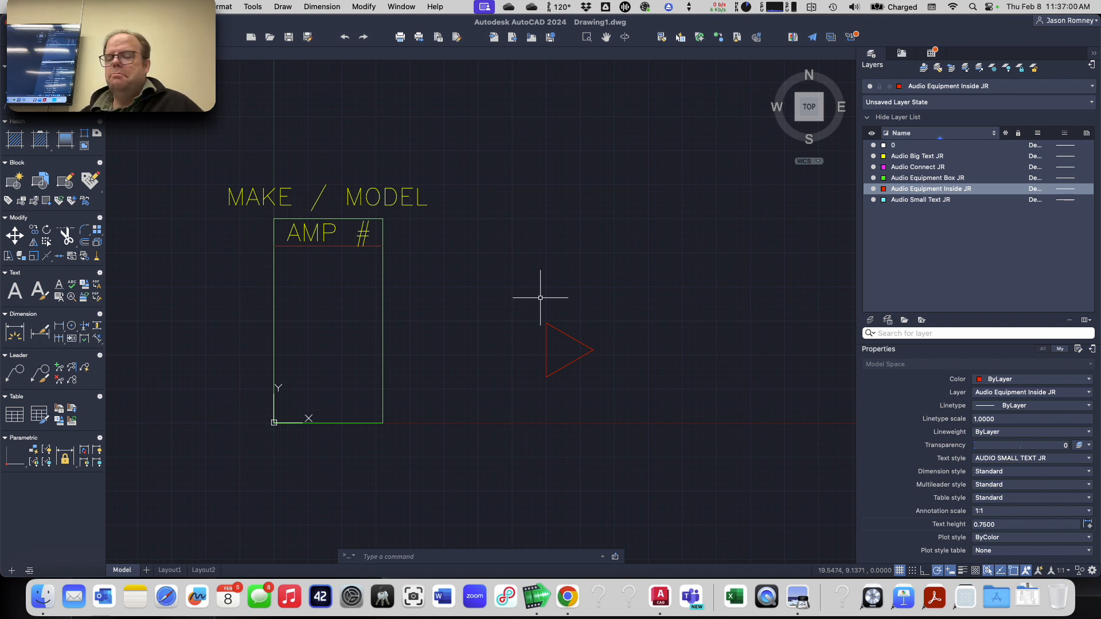
- Copy the red triangle directly below itself, from its upper-left corner to its lower-left corner
{"action": "type", "text": "co"}
{"action": "key", "text": "Return"}
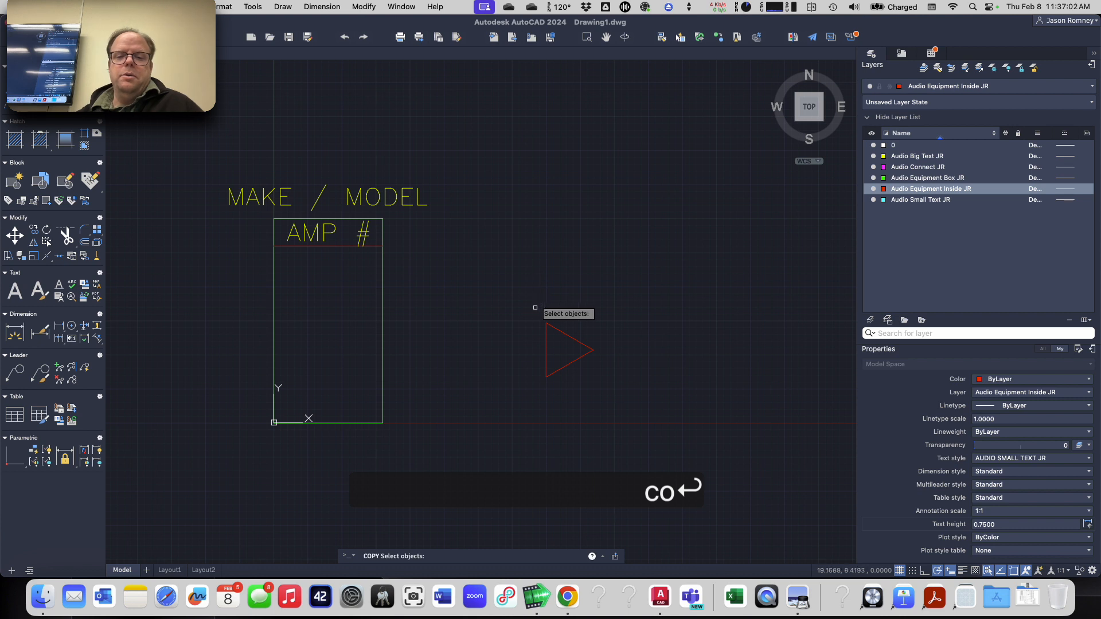
{"action": "left_click", "coordinate": [514, 292]}
{"action": "left_click", "coordinate": [627, 386]}
{"action": "right_click", "coordinate": [627, 387]}
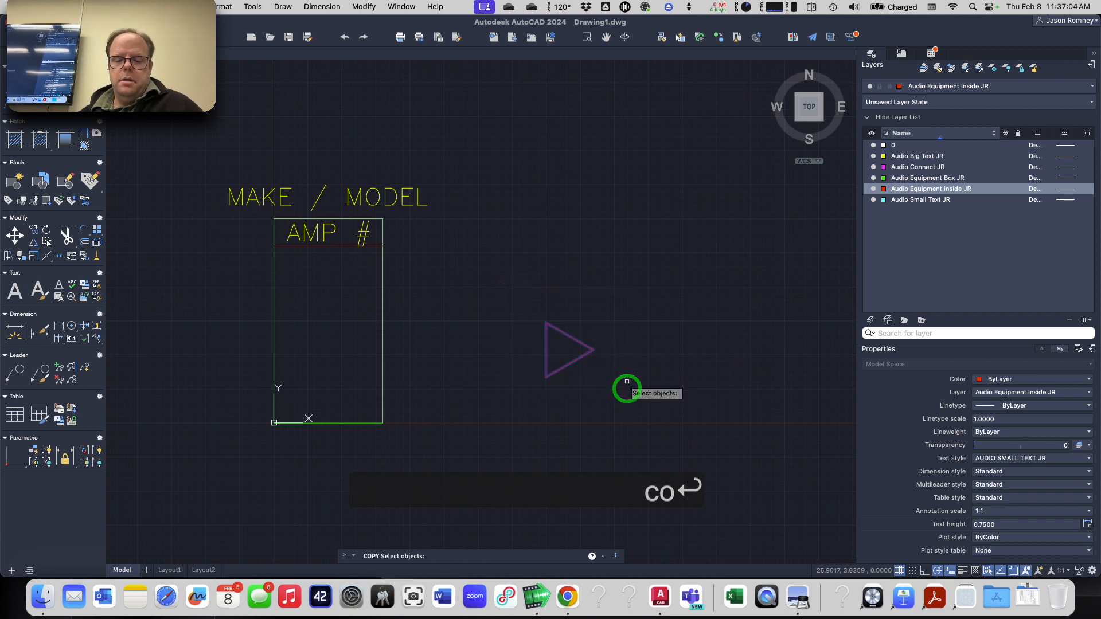
{"action": "left_click", "coordinate": [546, 324]}
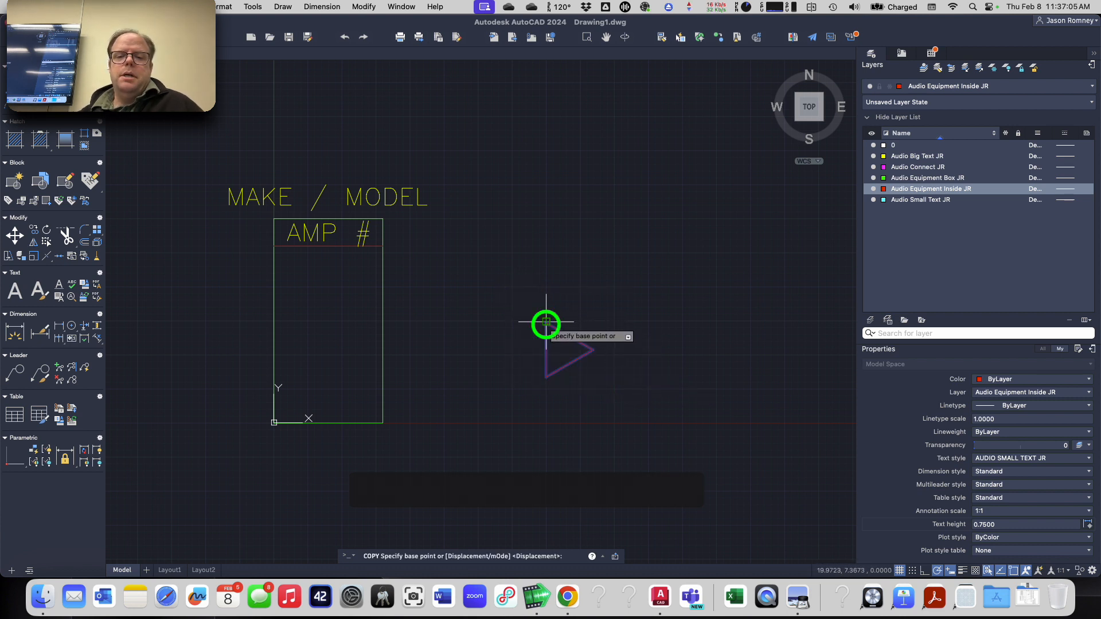
{"action": "left_click", "coordinate": [546, 376]}
{"action": "key", "text": "Return"}
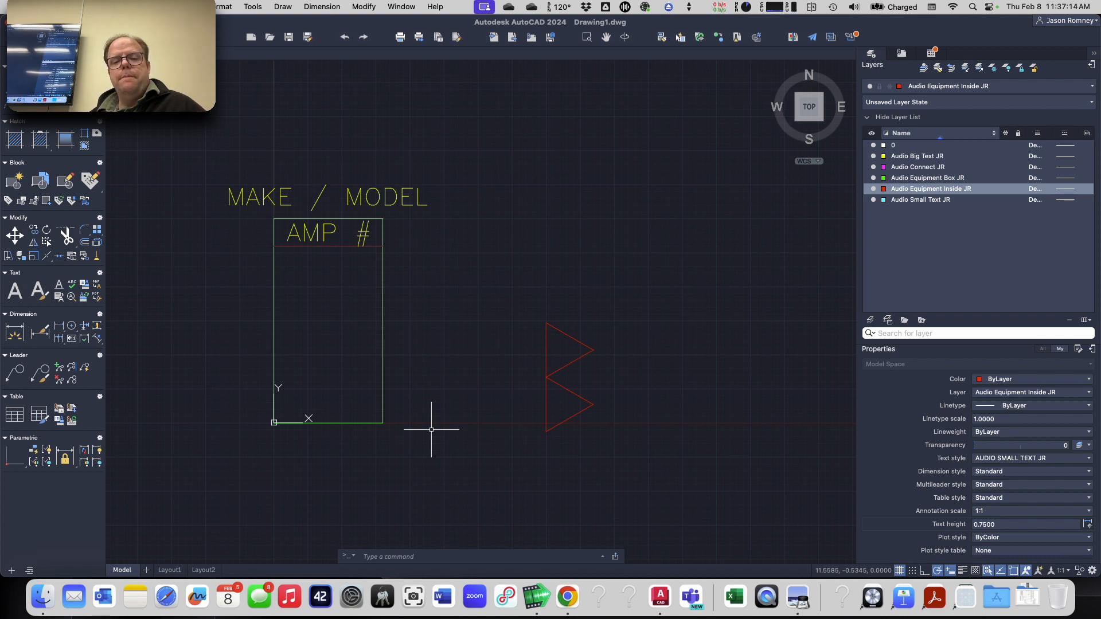
{"action": "type", "text": "m"}
{"action": "key", "text": "Return"}
{"action": "left_click", "coordinate": [477, 294]}
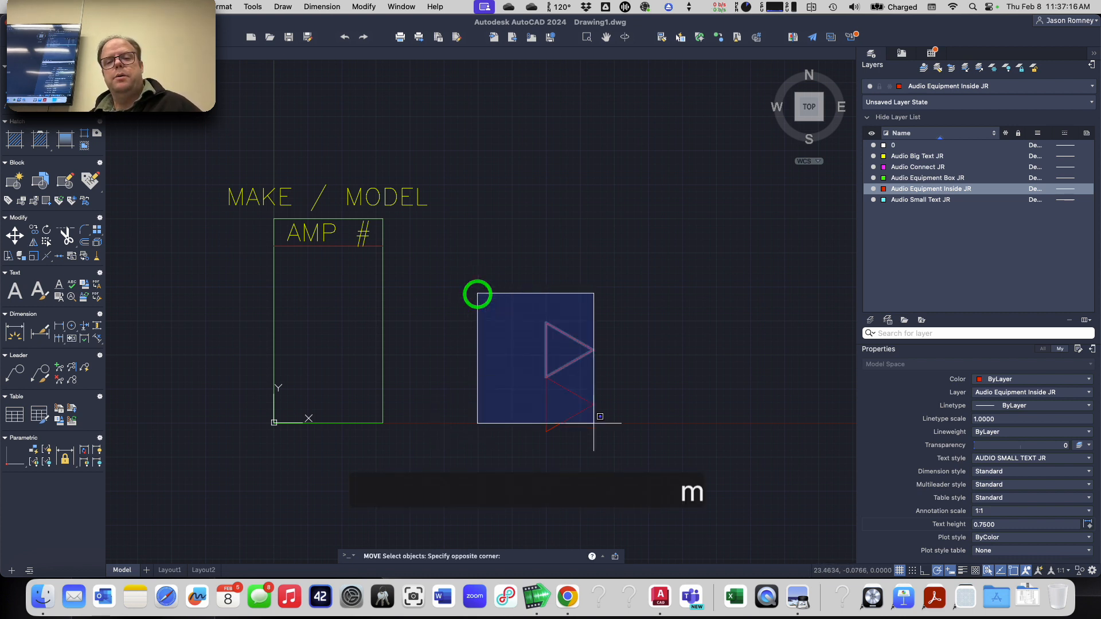
{"action": "left_click", "coordinate": [634, 459]}
{"action": "key", "text": "Return"}
{"action": "left_click", "coordinate": [546, 433]}
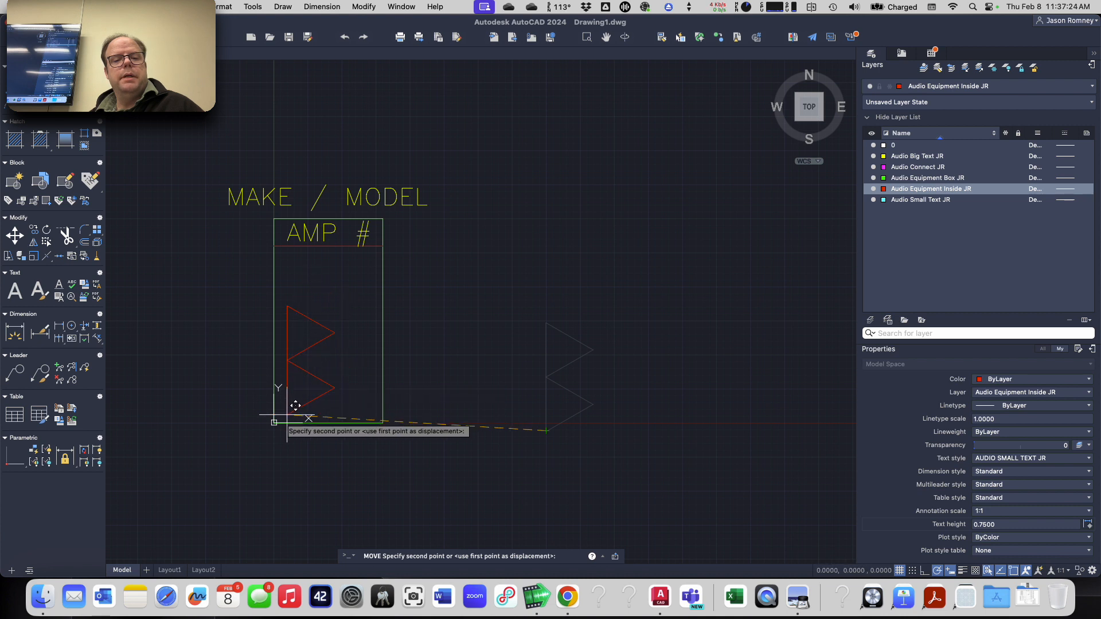
{"action": "key", "text": "Escape"}
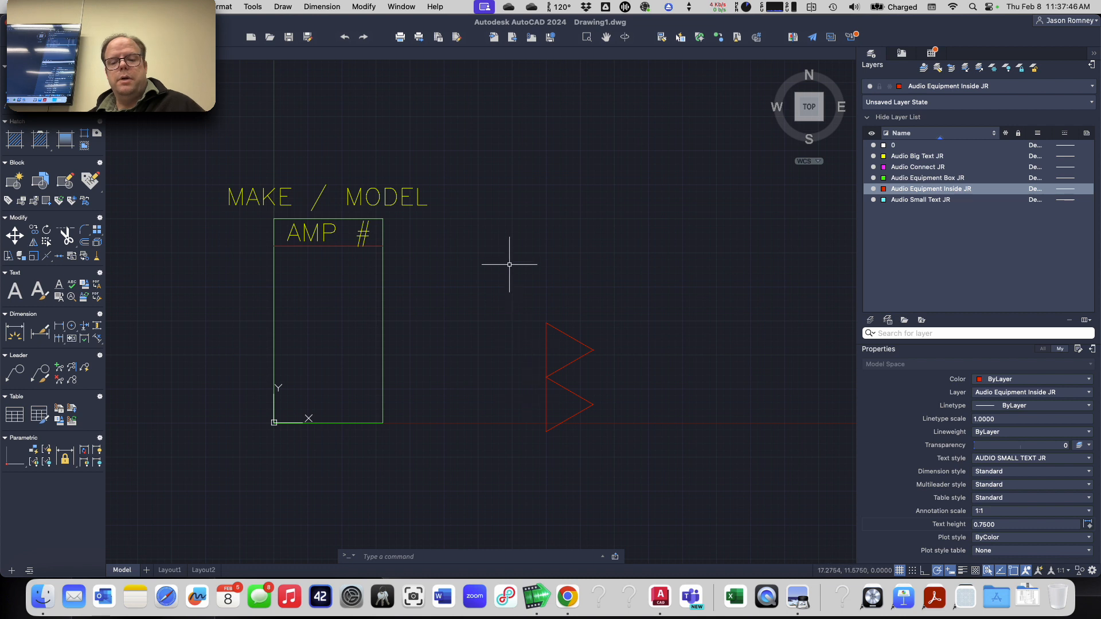
- Draw a triangle with the Polygon Edge option above the stacked pair, using a vertical edge about 4 units long
{"action": "type", "text": "poly"}
{"action": "key", "text": "Return"}
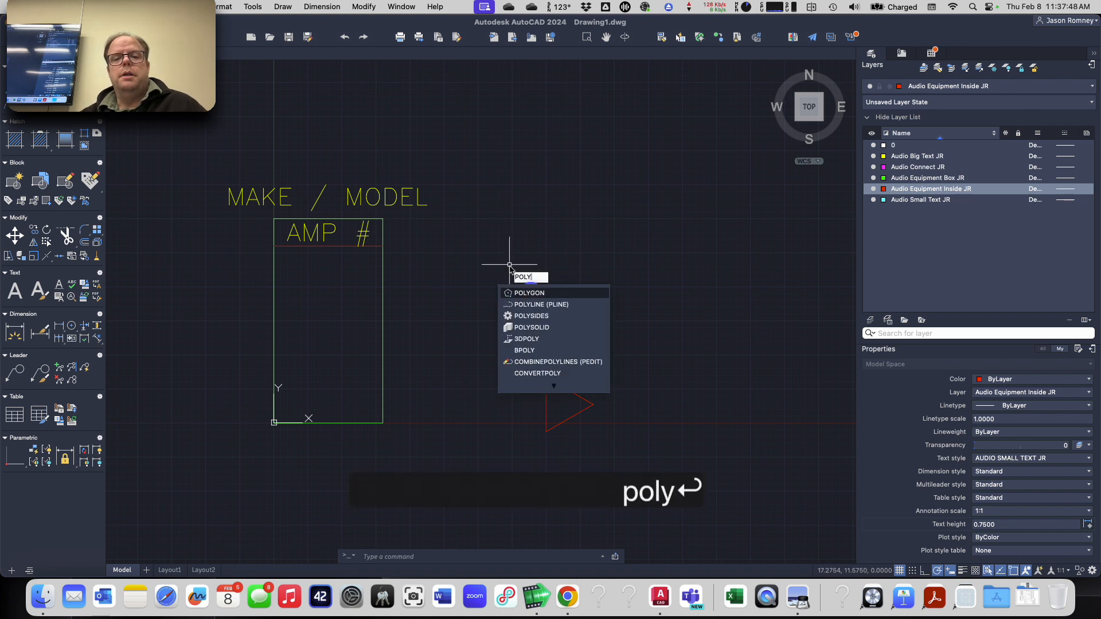
{"action": "key", "text": "Return"}
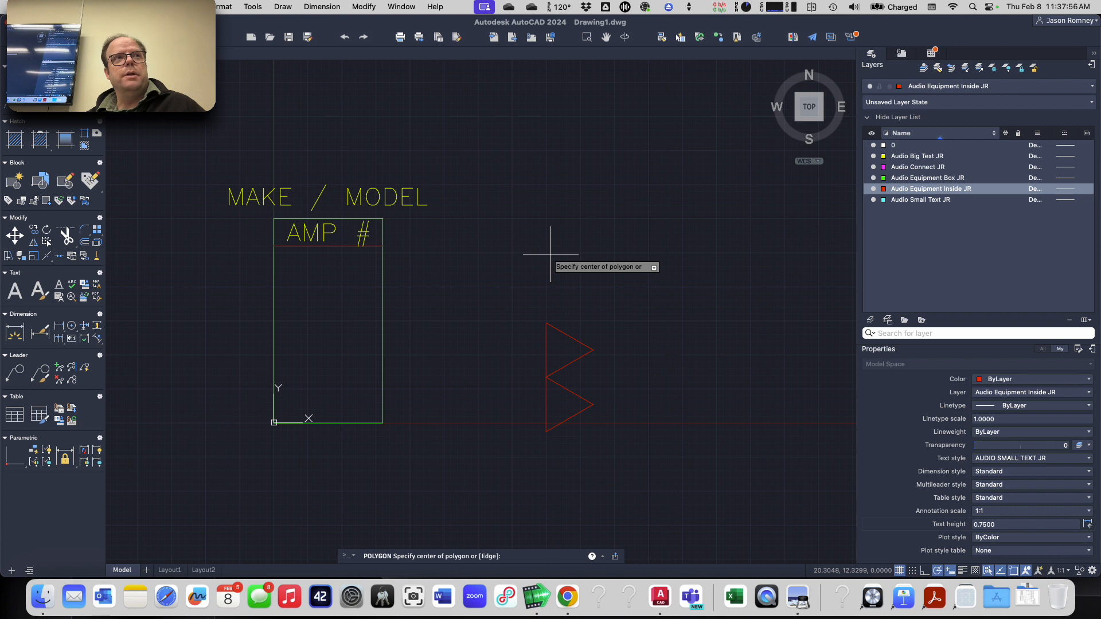
{"action": "type", "text": "e"}
{"action": "key", "text": "Return"}
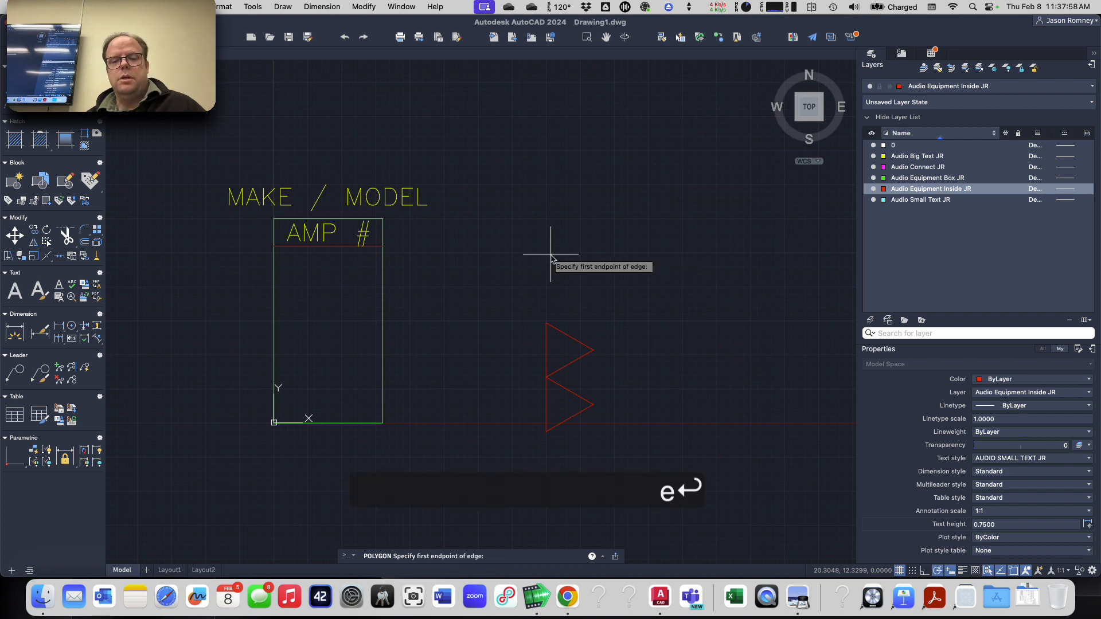
{"action": "left_click", "coordinate": [546, 285]}
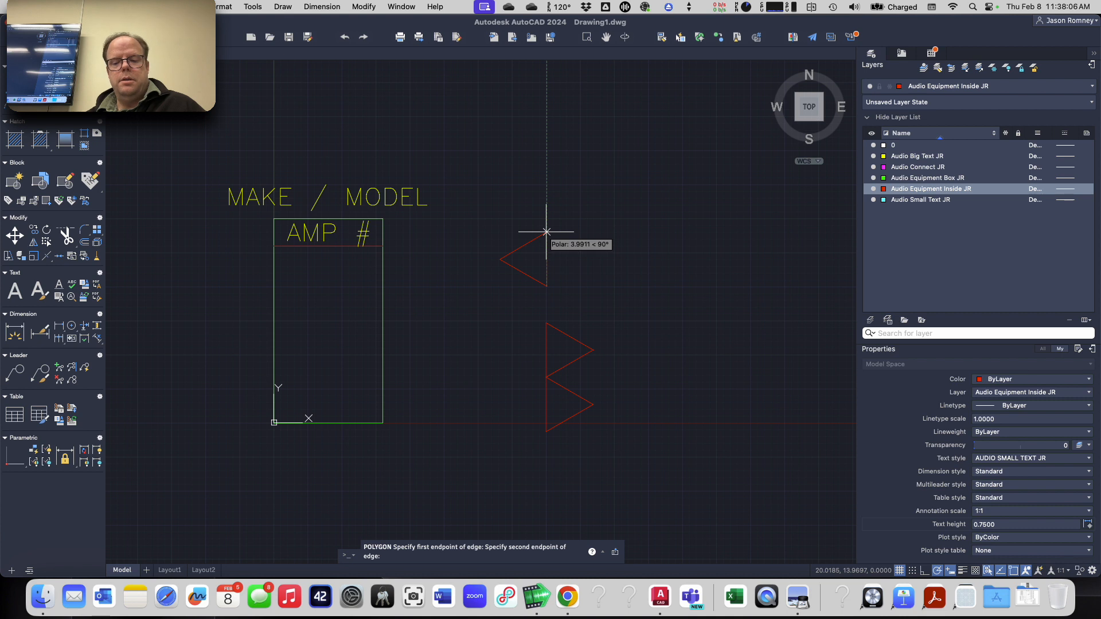
{"action": "key", "text": "Return"}
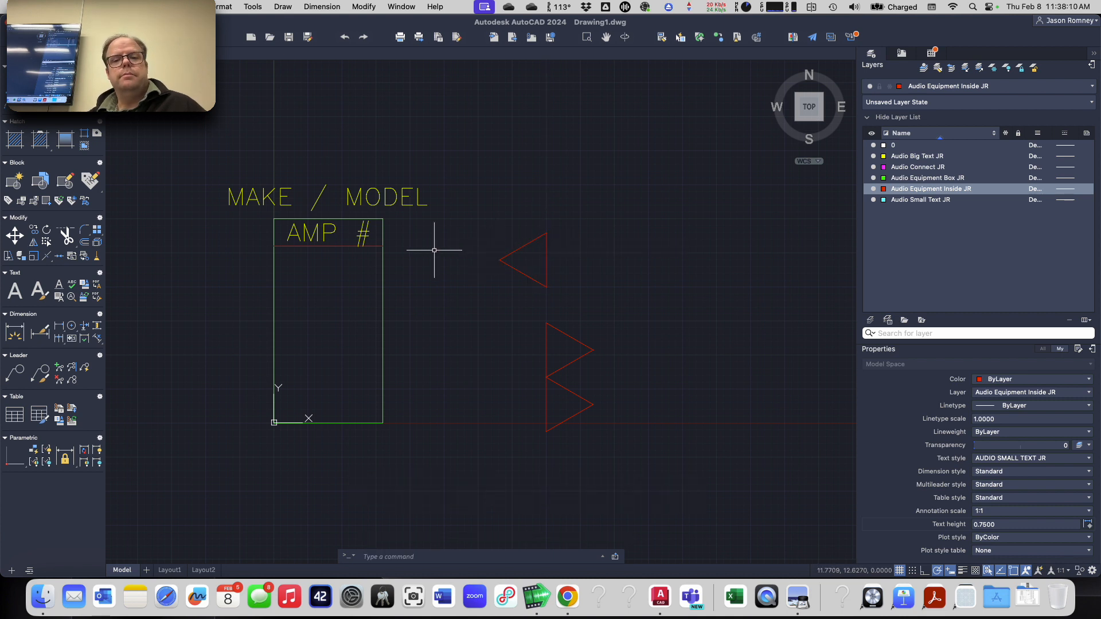
- Mirror the new triangle across its vertical edge and erase the source object
{"action": "type", "text": "mi"}
{"action": "key", "text": "Return"}
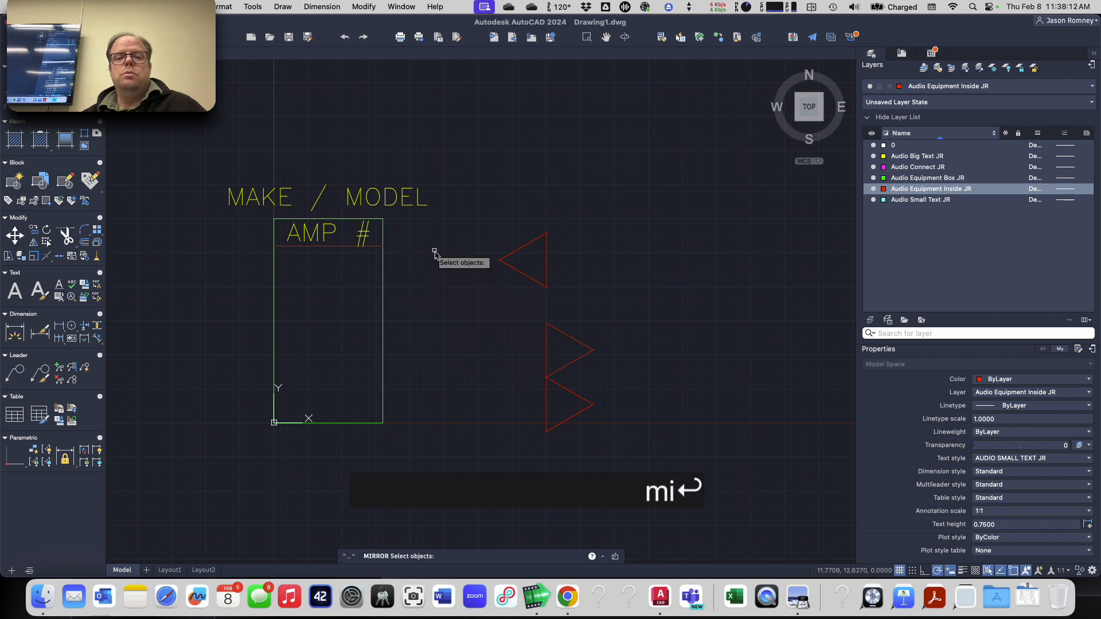
{"action": "left_click", "coordinate": [522, 249]}
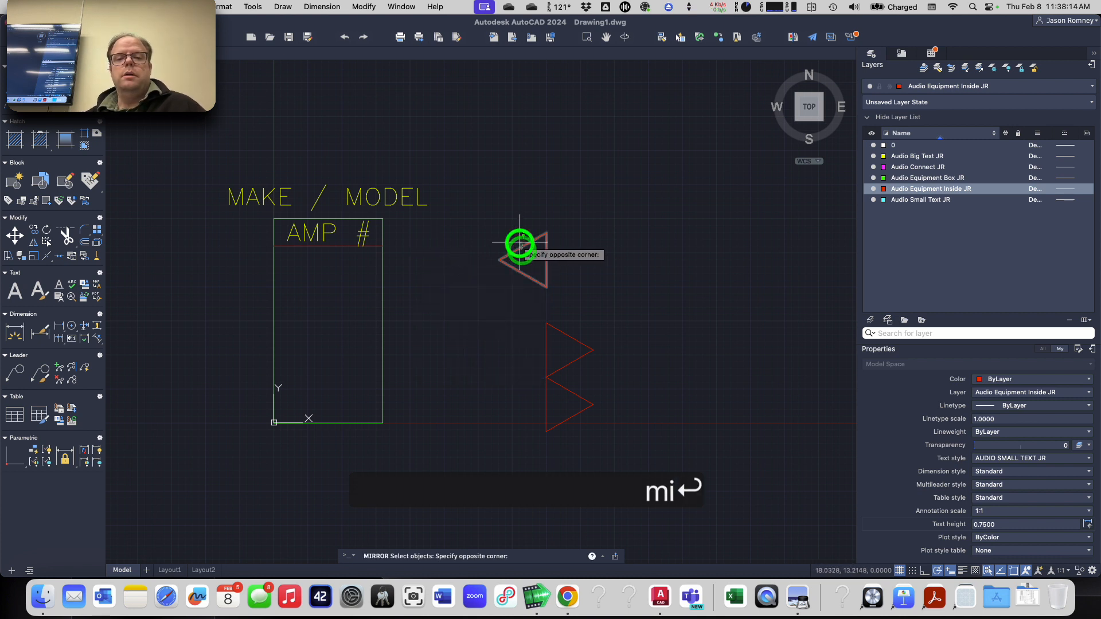
{"action": "key", "text": "Return"}
{"action": "left_click", "coordinate": [547, 286]}
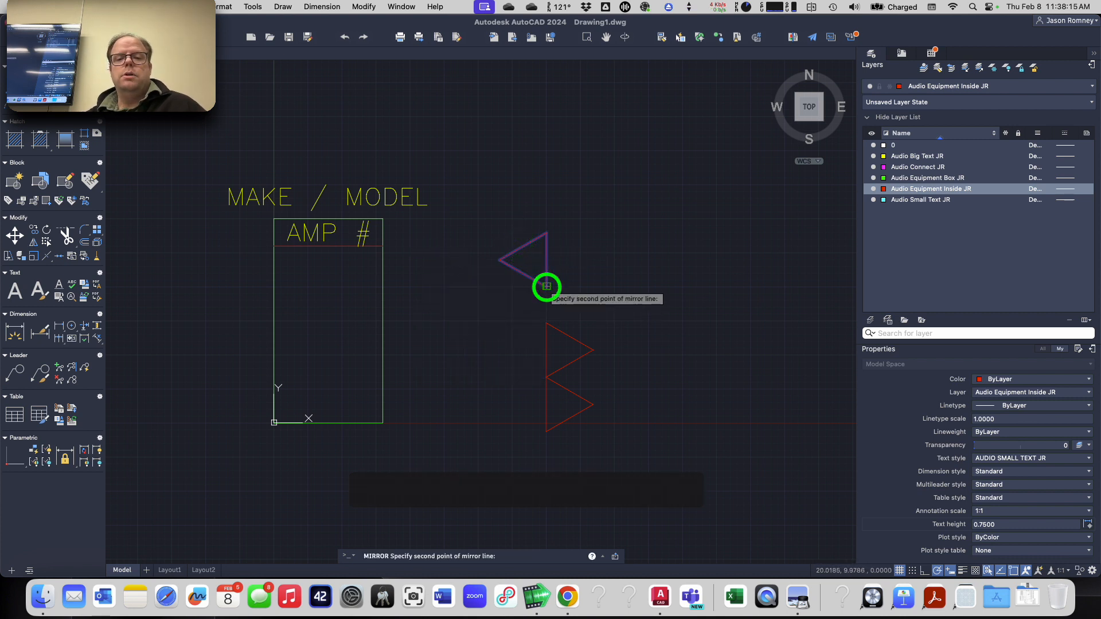
{"action": "left_click", "coordinate": [547, 231]}
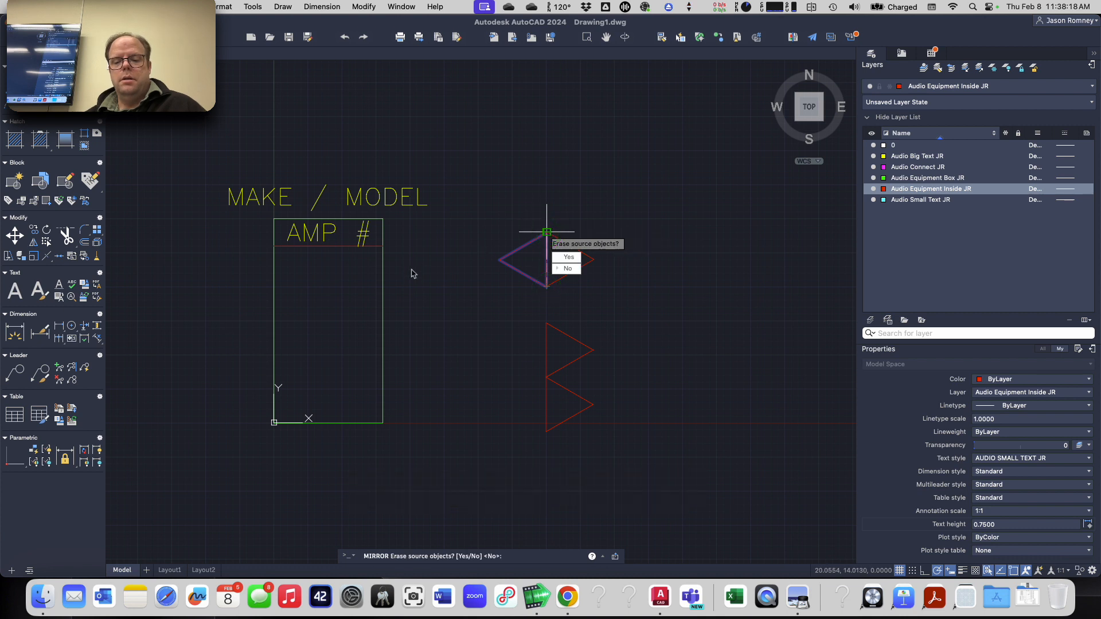
{"action": "type", "text": "y"}
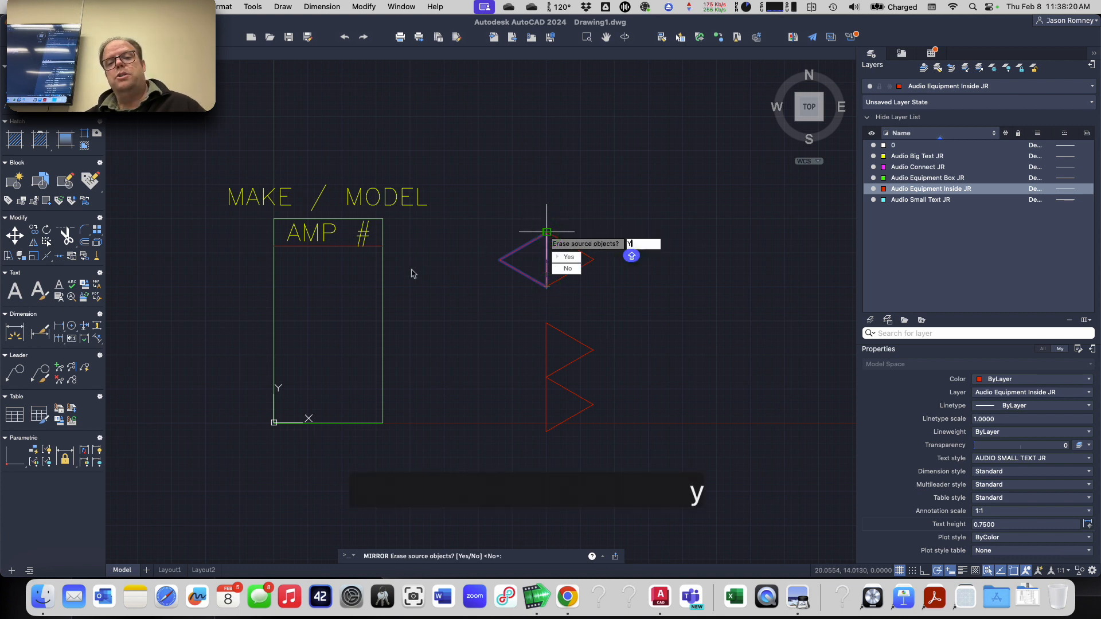
{"action": "key", "text": "Return"}
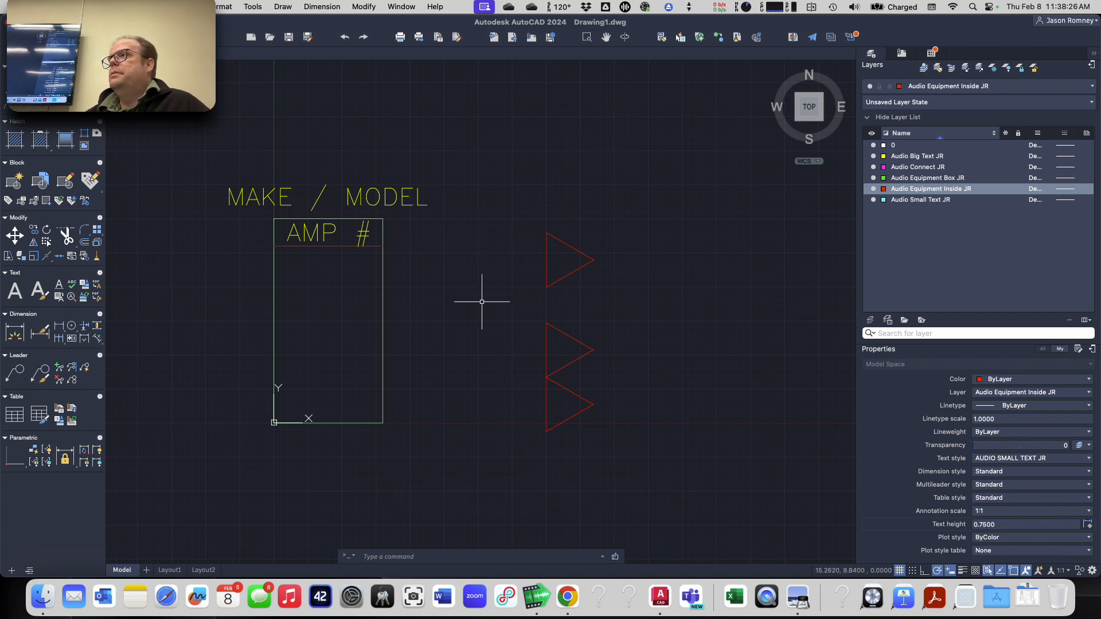
{"action": "left_click", "coordinate": [502, 306]}
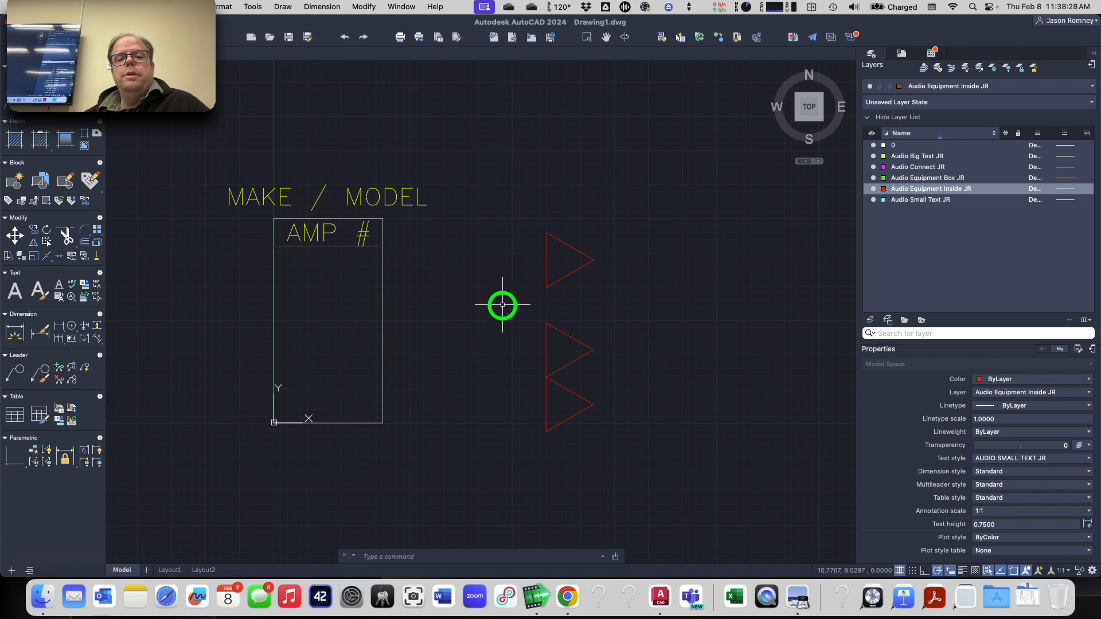
{"action": "left_click", "coordinate": [633, 453]}
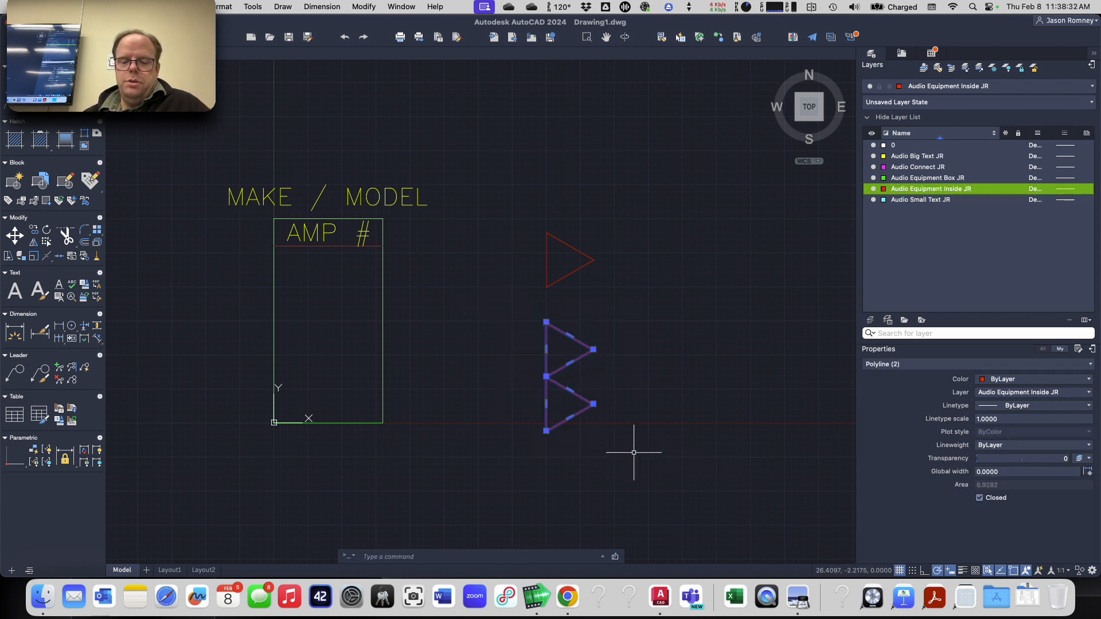
{"action": "key", "text": "Escape"}
{"action": "key", "text": "Escape"}
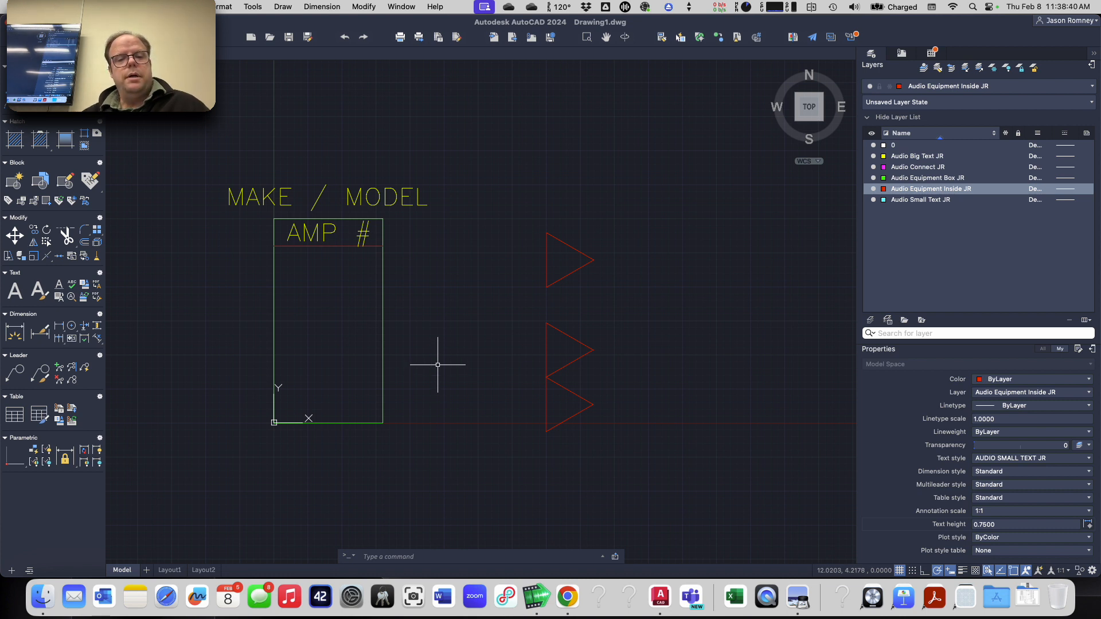
- Draw a line along the amp box's left edge from the header divider down to the lower-left corner
{"action": "type", "text": "l"}
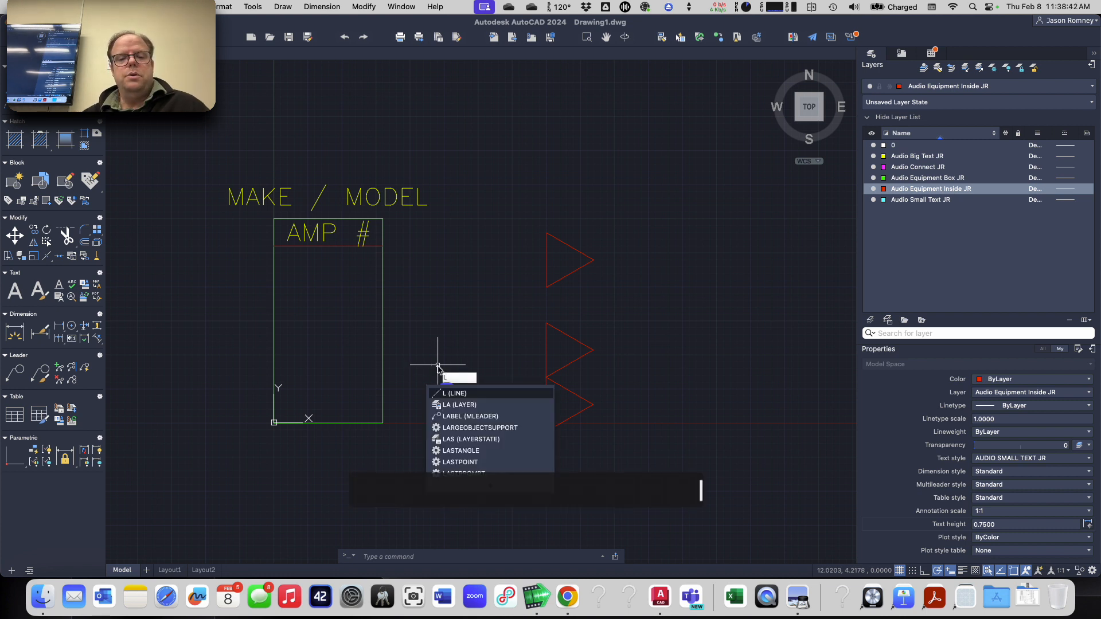
{"action": "key", "text": "Return"}
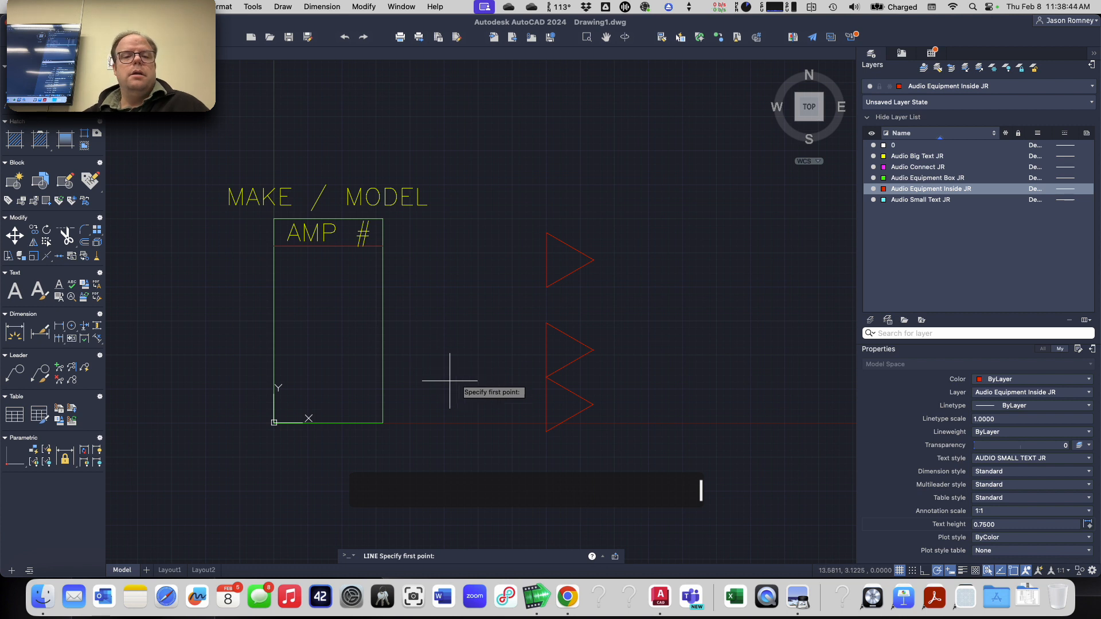
{"action": "left_click", "coordinate": [274, 245]}
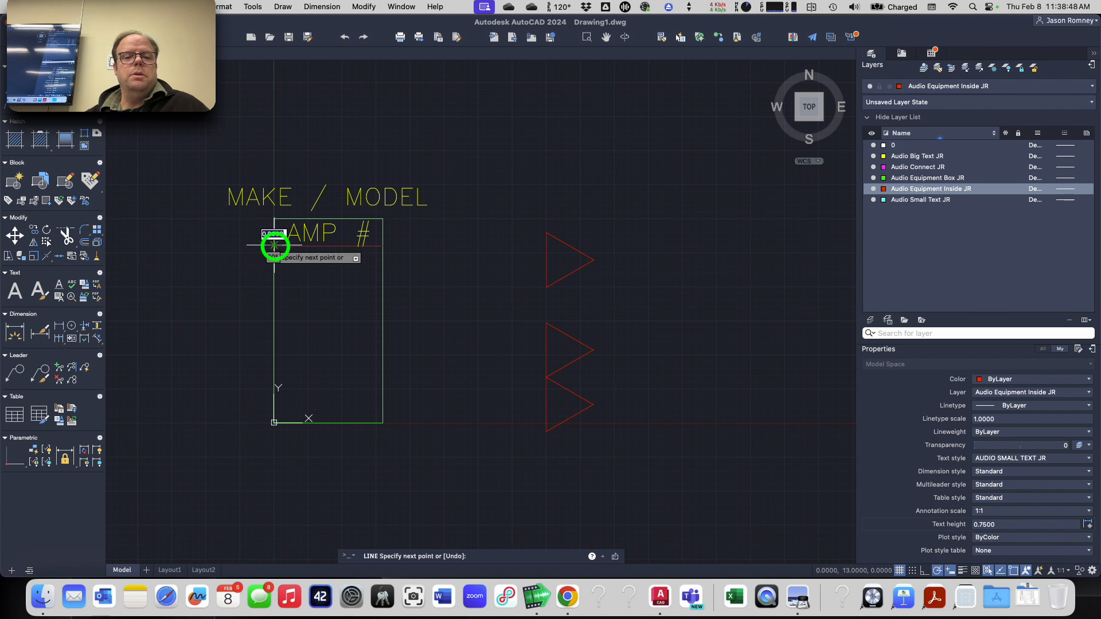
{"action": "left_click", "coordinate": [274, 422]}
{"action": "key", "text": "Escape"}
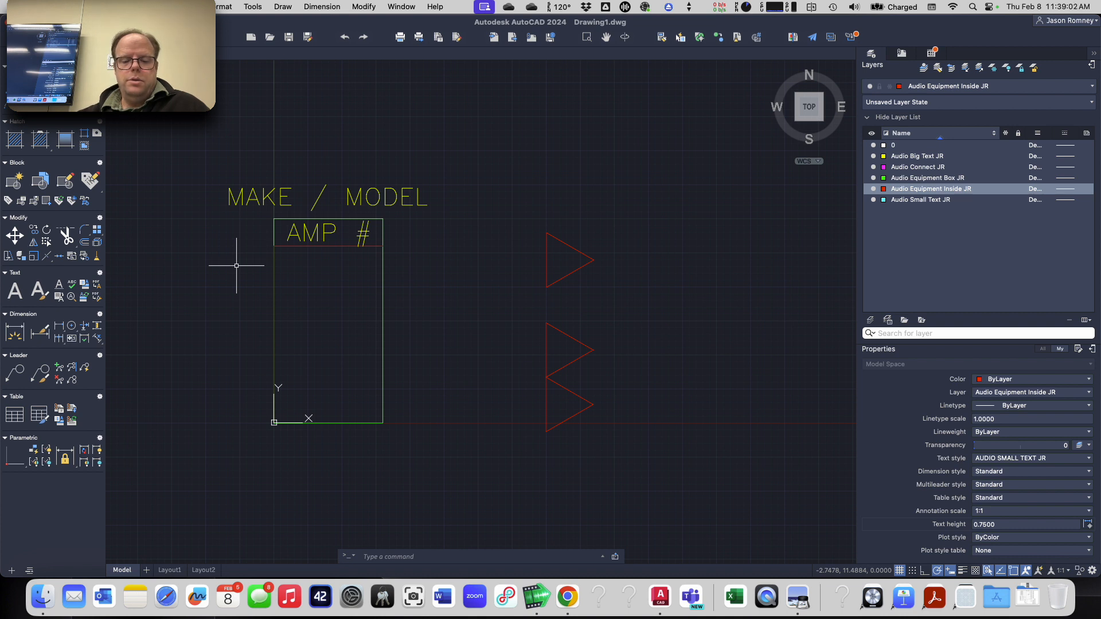
{"action": "type", "text": "xline"}
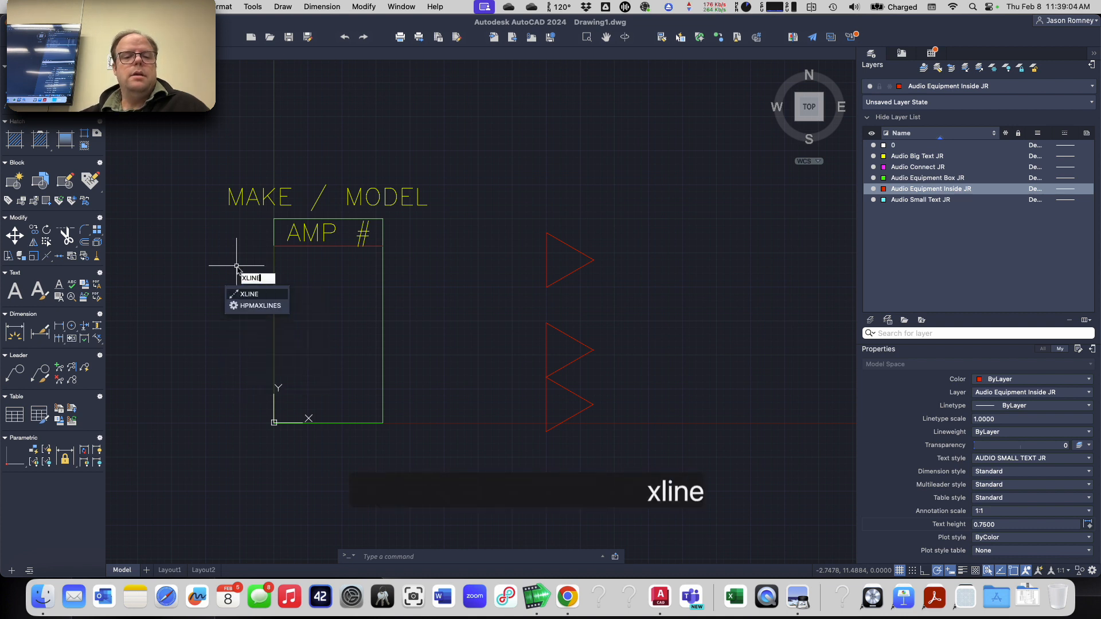
{"action": "key", "text": "Return"}
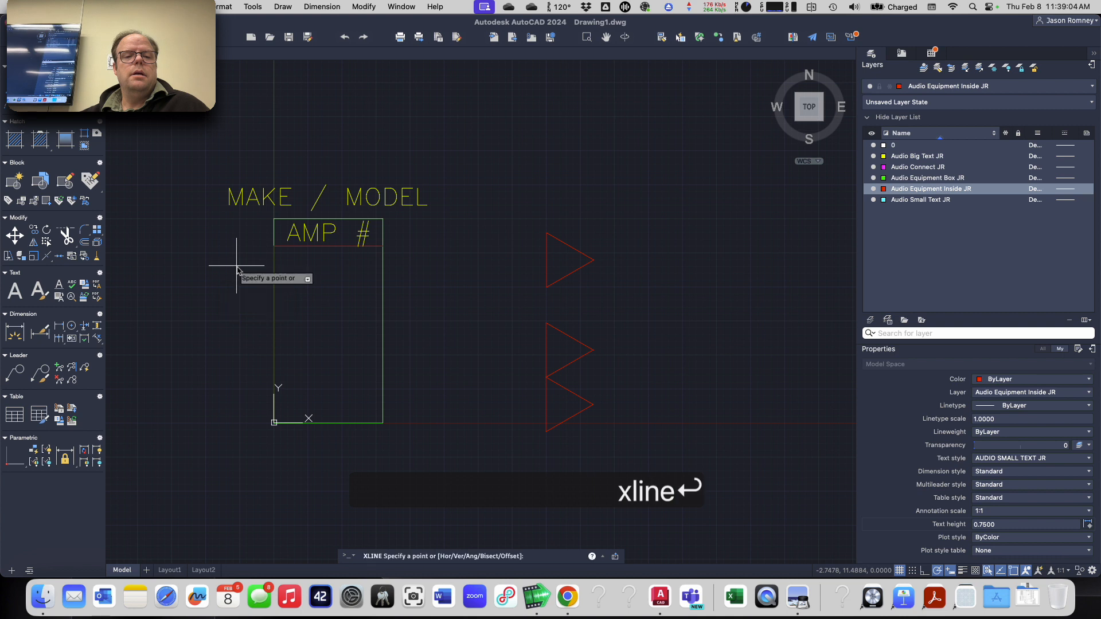
{"action": "left_click", "coordinate": [274, 333]}
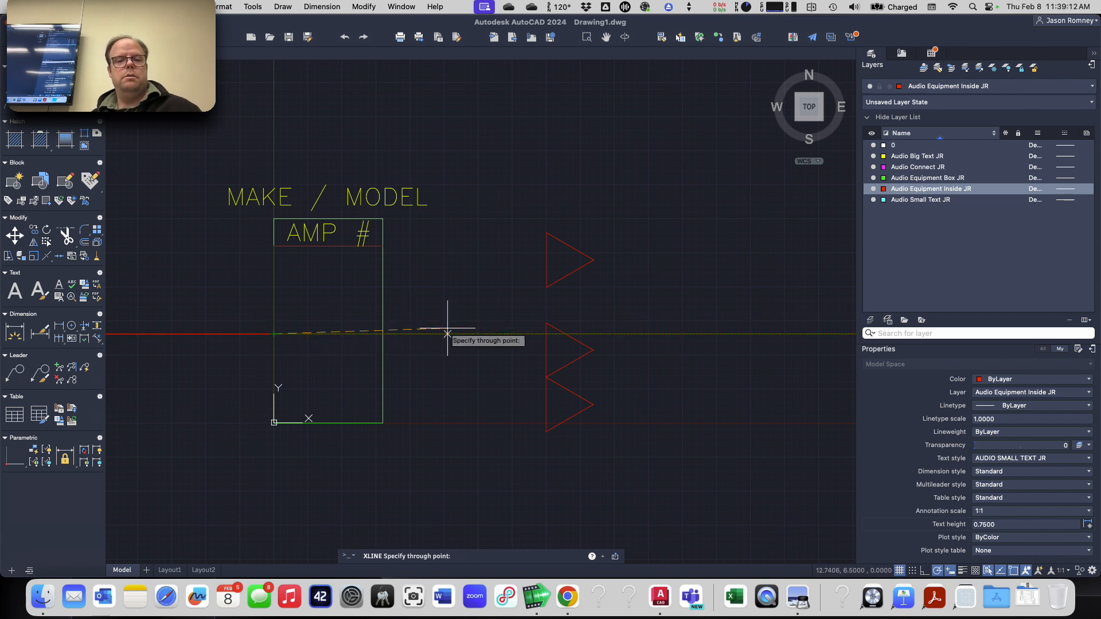
{"action": "key", "text": "Escape"}
{"action": "key", "text": "Escape"}
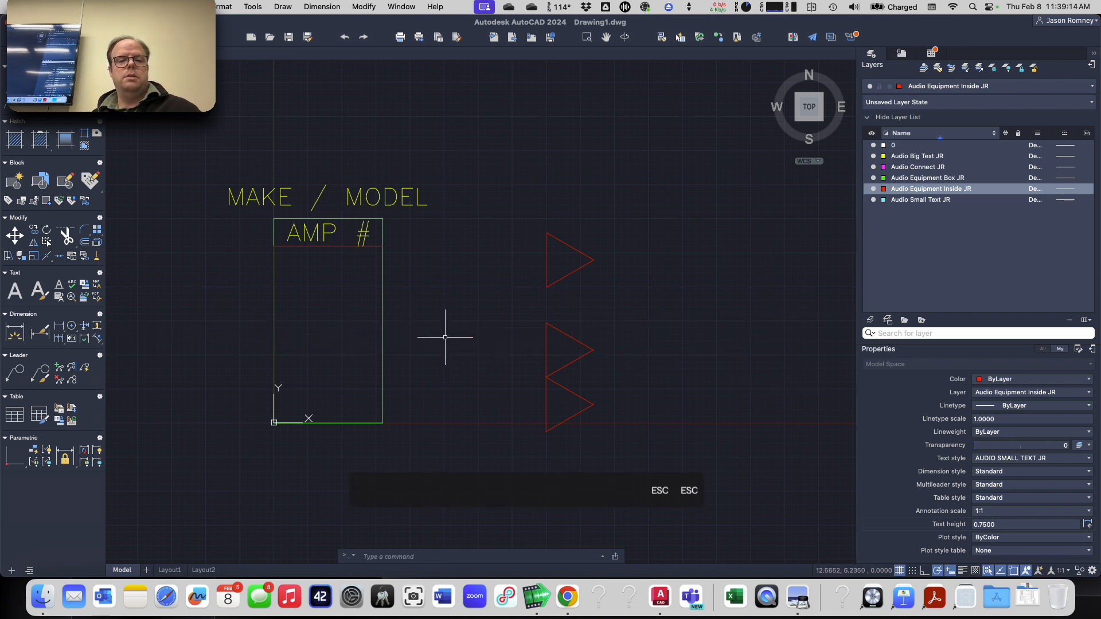
- Draw a horizontal construction line through the midpoint of the amp box's full left edge
{"action": "type", "text": "xline"}
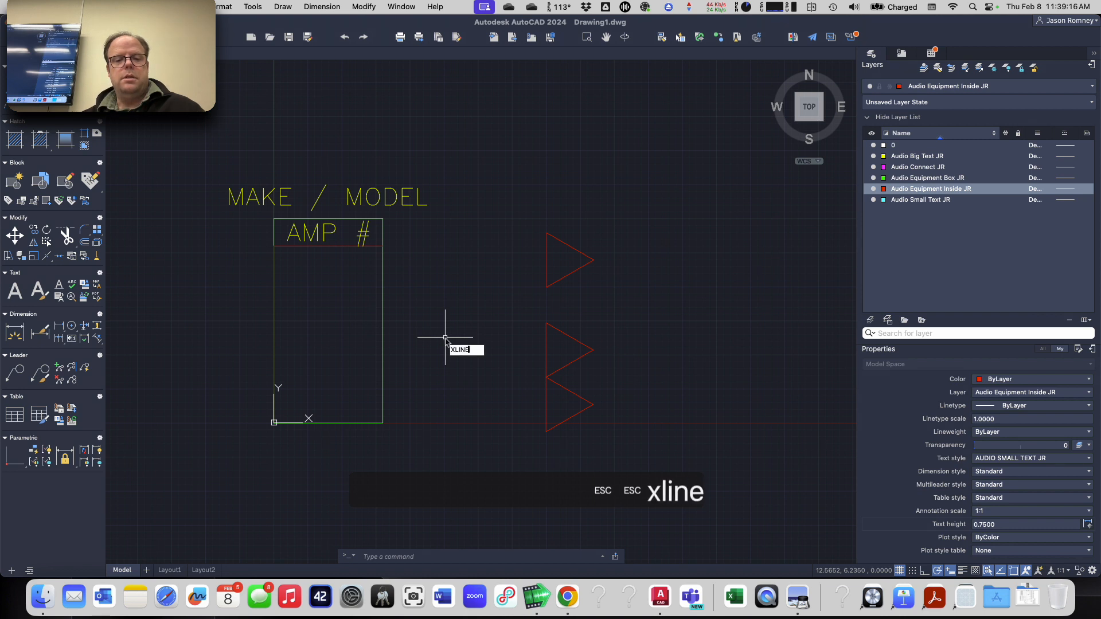
{"action": "key", "text": "Return"}
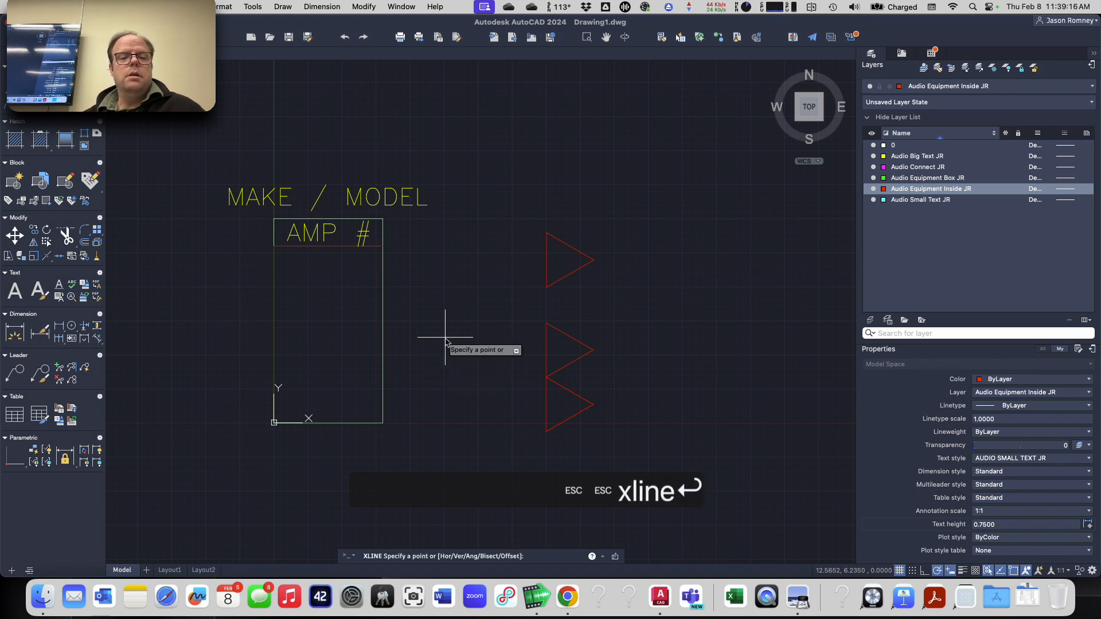
{"action": "left_click", "coordinate": [275, 321]}
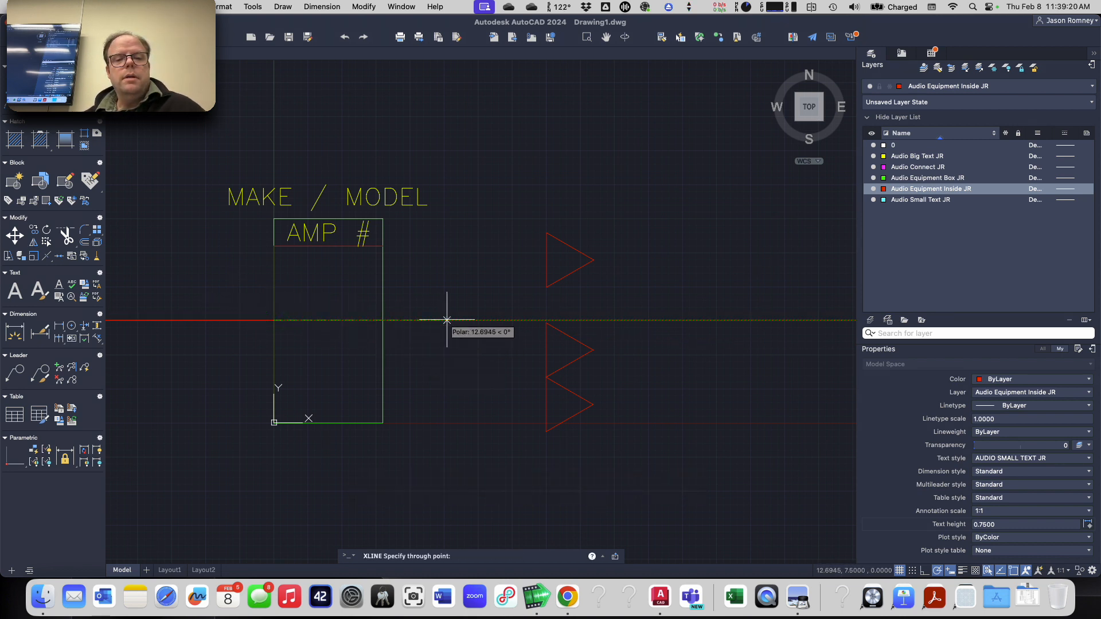
{"action": "left_click", "coordinate": [447, 320]}
{"action": "key", "text": "Return"}
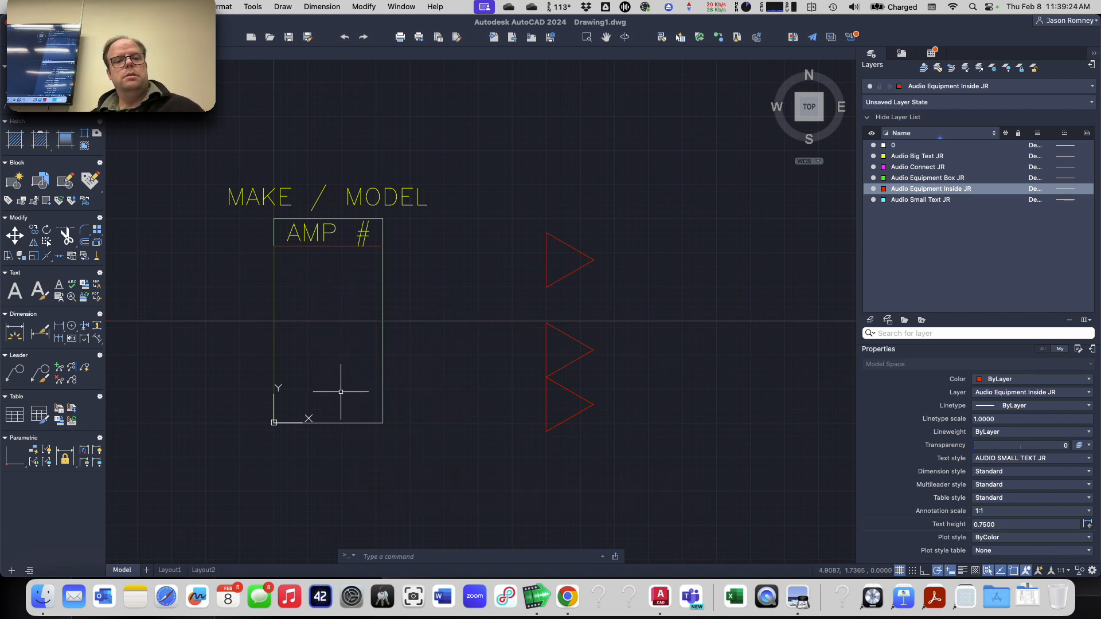
- Erase the horizontal construction line that crosses the amp box
{"action": "left_click", "coordinate": [418, 317]}
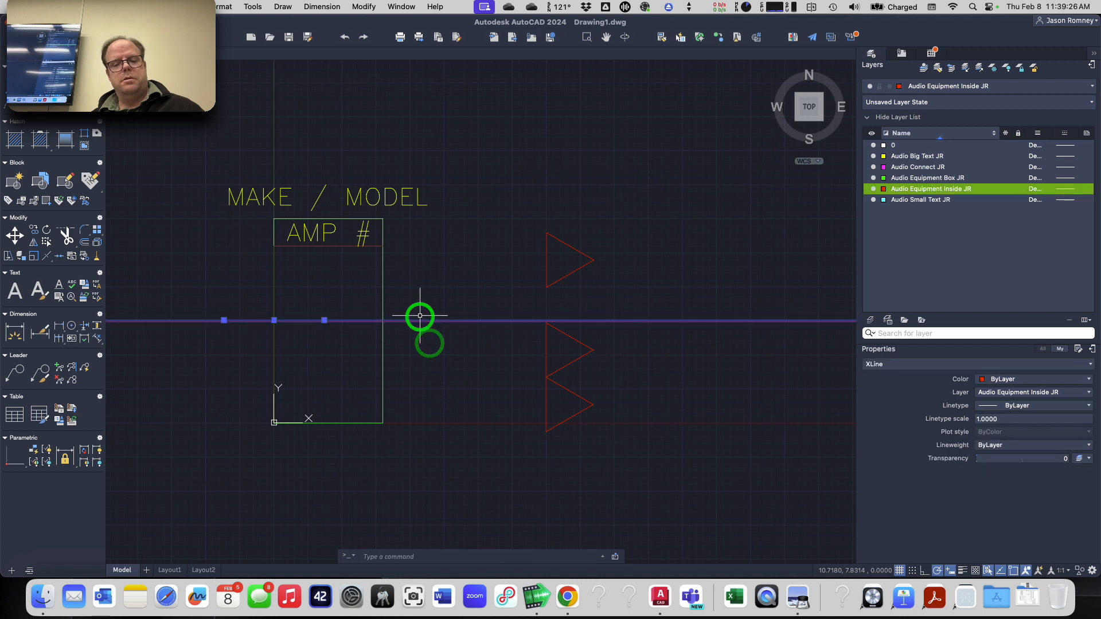
{"action": "type", "text": "e"}
{"action": "key", "text": "space"}
{"action": "type", "text": "mi"}
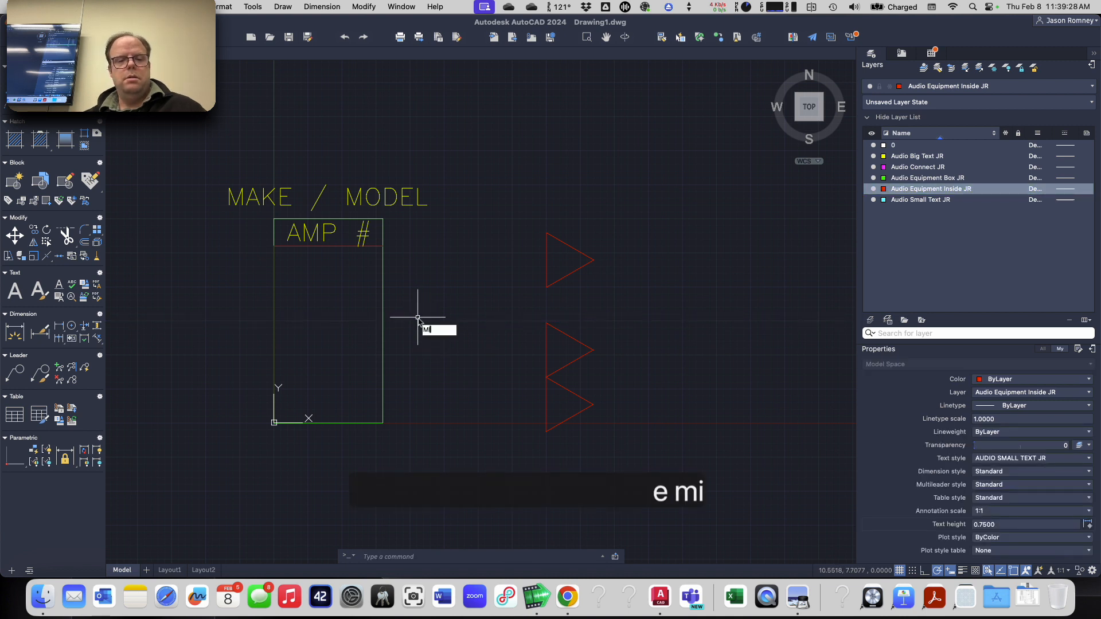
{"action": "key", "text": "Return"}
{"action": "key", "text": "Escape"}
{"action": "key", "text": "Escape"}
{"action": "key", "text": "Escape"}
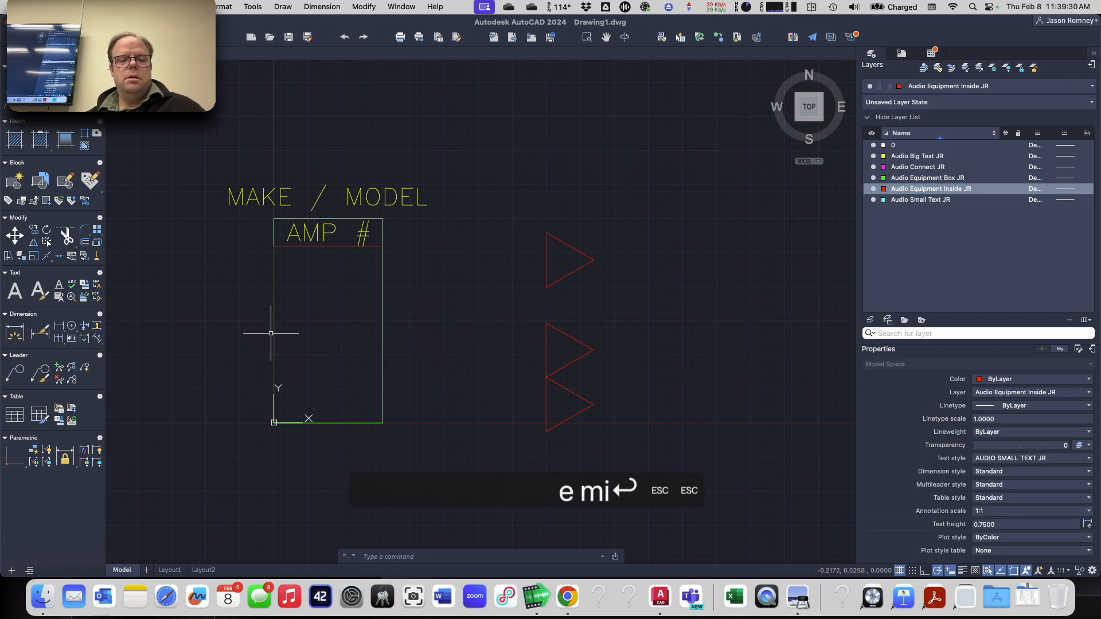
- Draw a horizontal construction line through the midpoint of the red helper line below the header divider
{"action": "type", "text": "xline"}
{"action": "key", "text": "Return"}
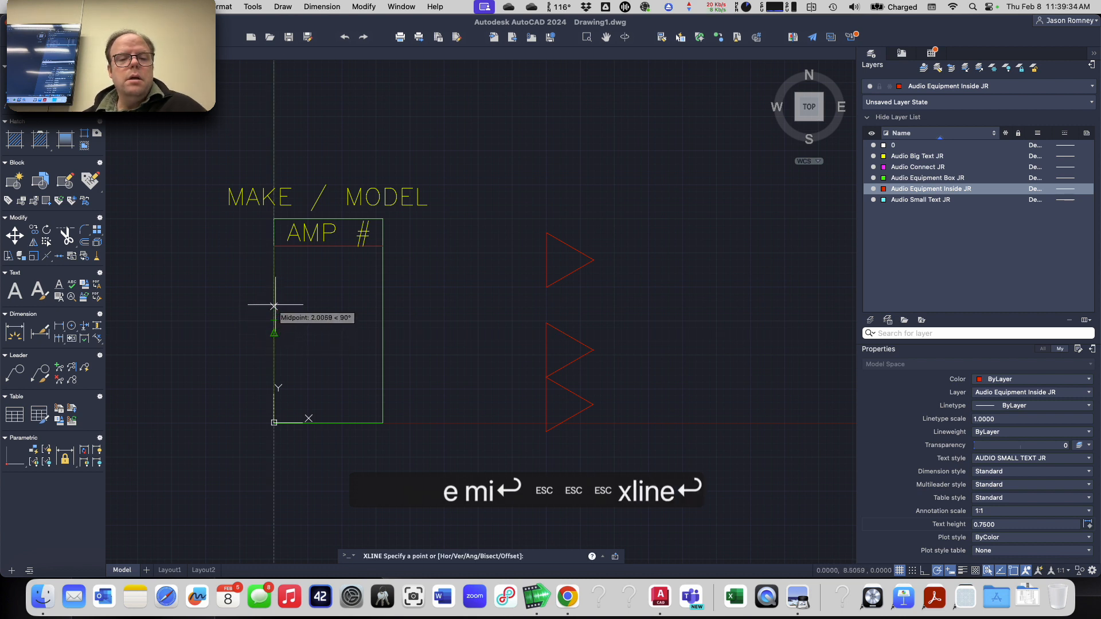
{"action": "left_click", "coordinate": [275, 335]}
{"action": "left_click", "coordinate": [315, 334]}
{"action": "key", "text": "Return"}
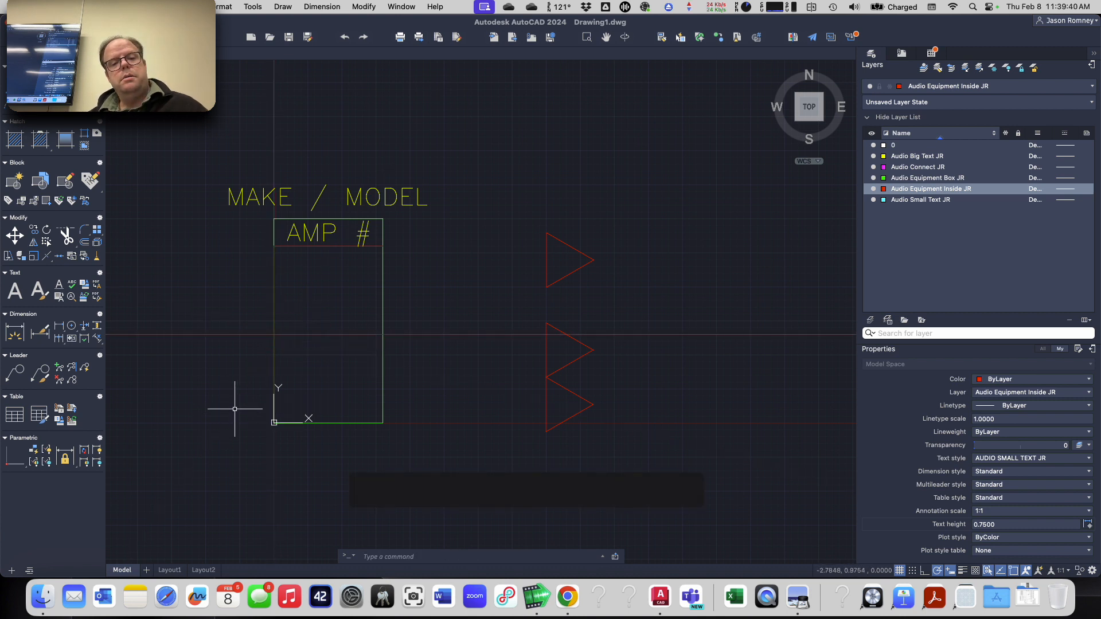
- Measure the width and height of the amp box's area below the header divider
{"action": "type", "text": "mea"}
{"action": "key", "text": "Return"}
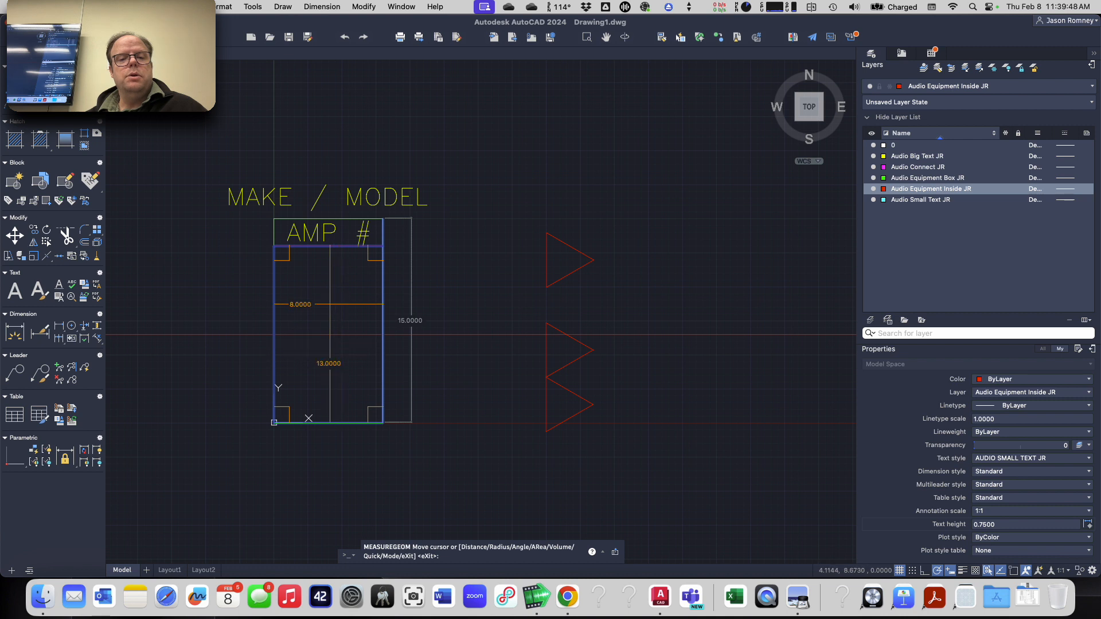
{"action": "key", "text": "Escape"}
{"action": "key", "text": "Escape"}
{"action": "key", "text": "Escape"}
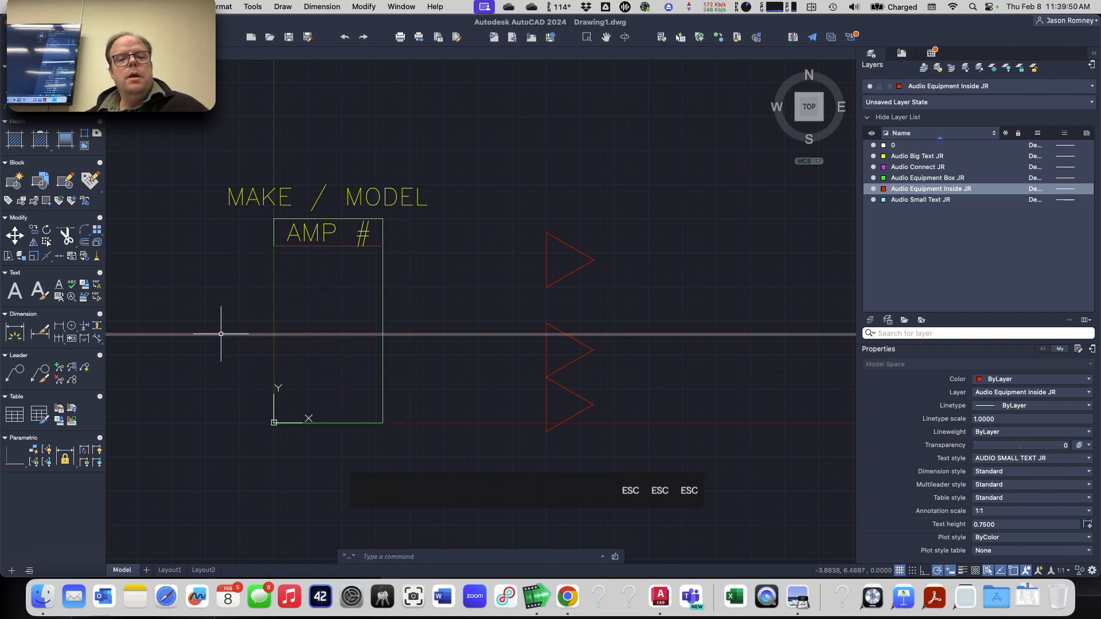
- Erase the red helper line on the amp box's left edge
{"action": "left_click", "coordinate": [274, 309]}
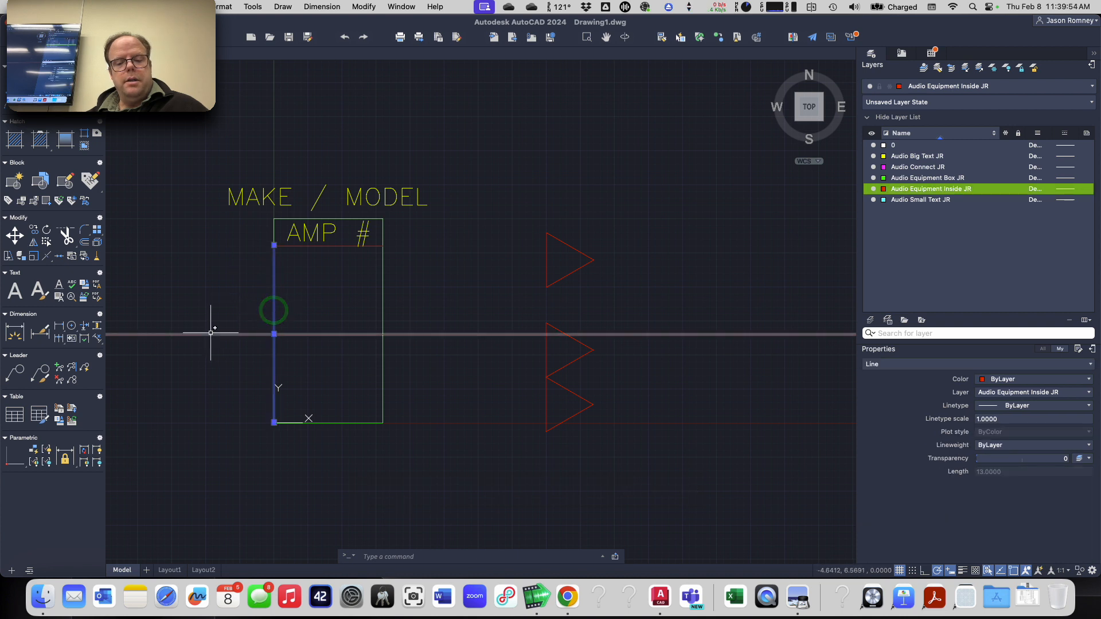
{"action": "key", "text": "e"}
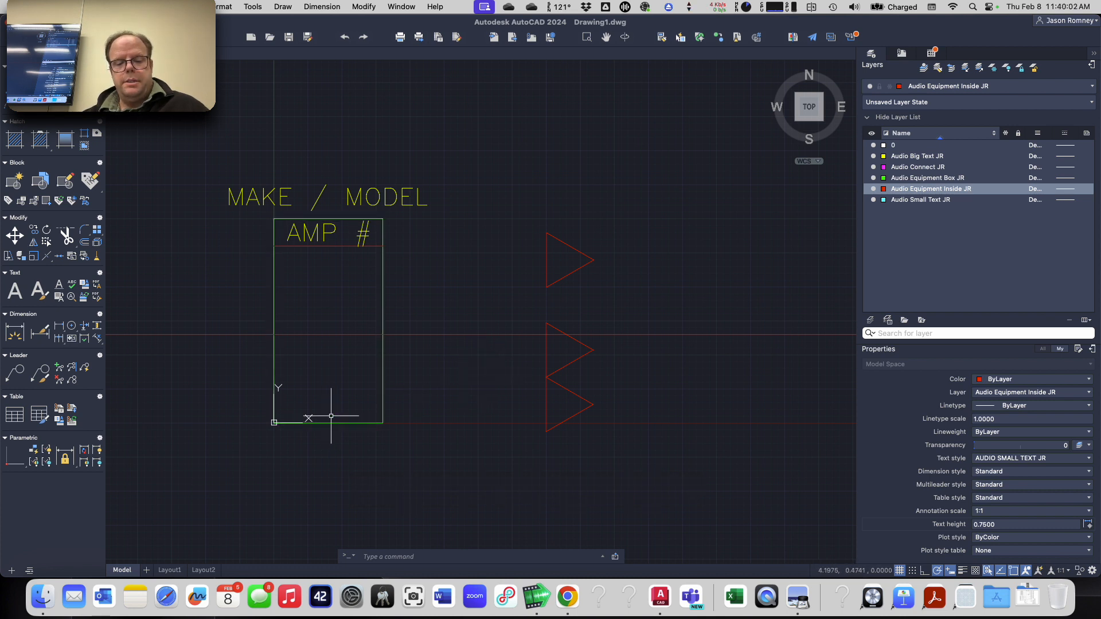
- Measure the amp box's interior width again
{"action": "type", "text": "mea"}
{"action": "key", "text": "Return"}
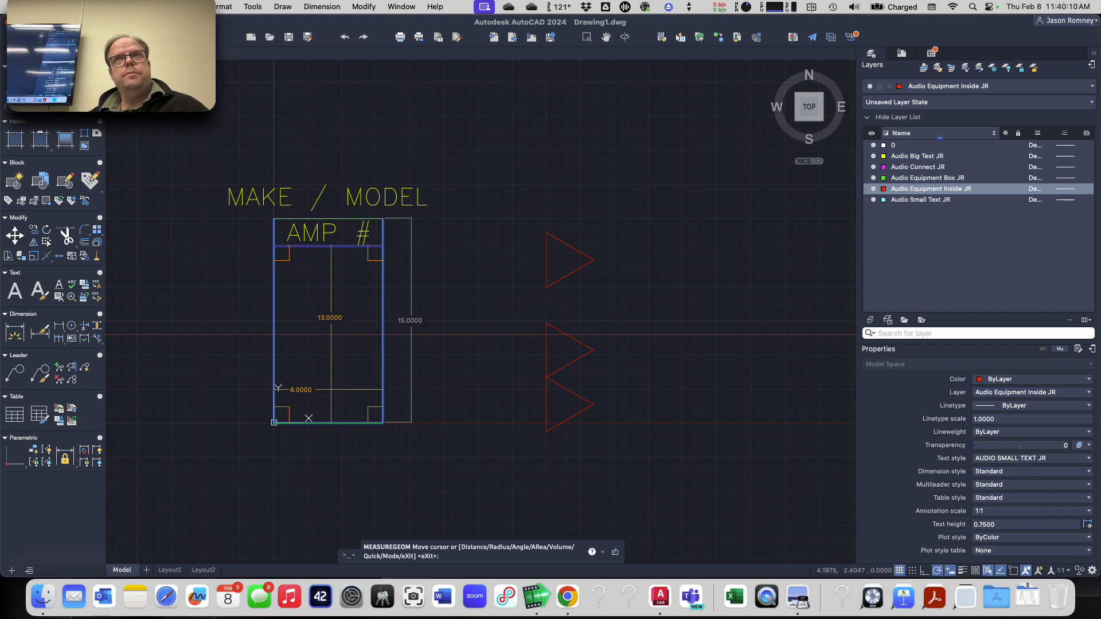
{"action": "key", "text": "Escape"}
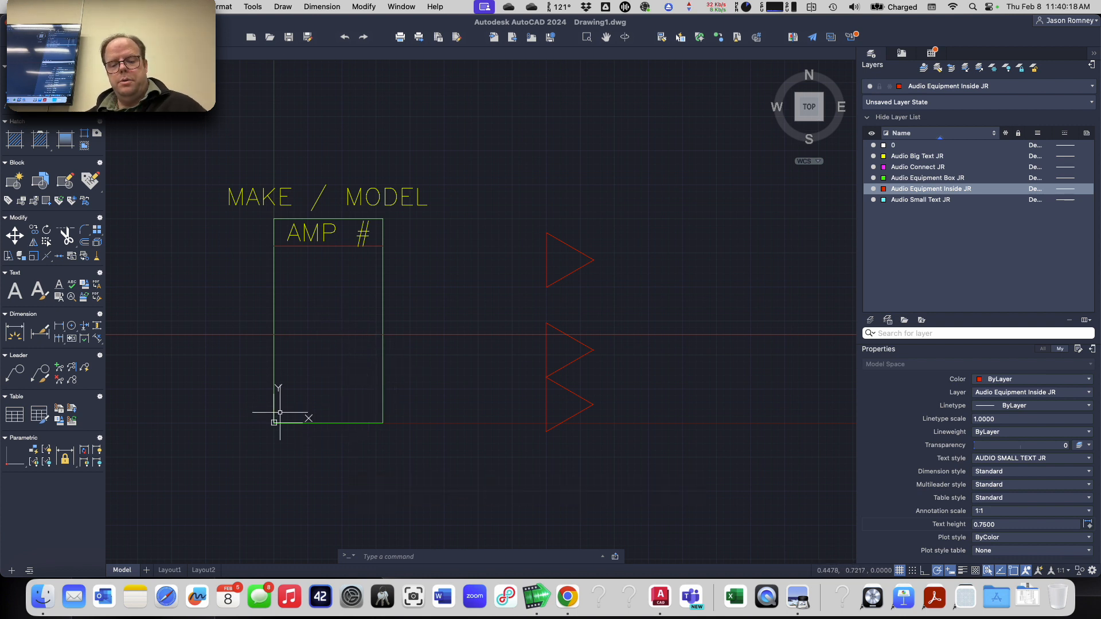
- Draw a vertical construction line 2 units right of the amp box's lower-left corner
{"action": "type", "text": "xline"}
{"action": "key", "text": "Return"}
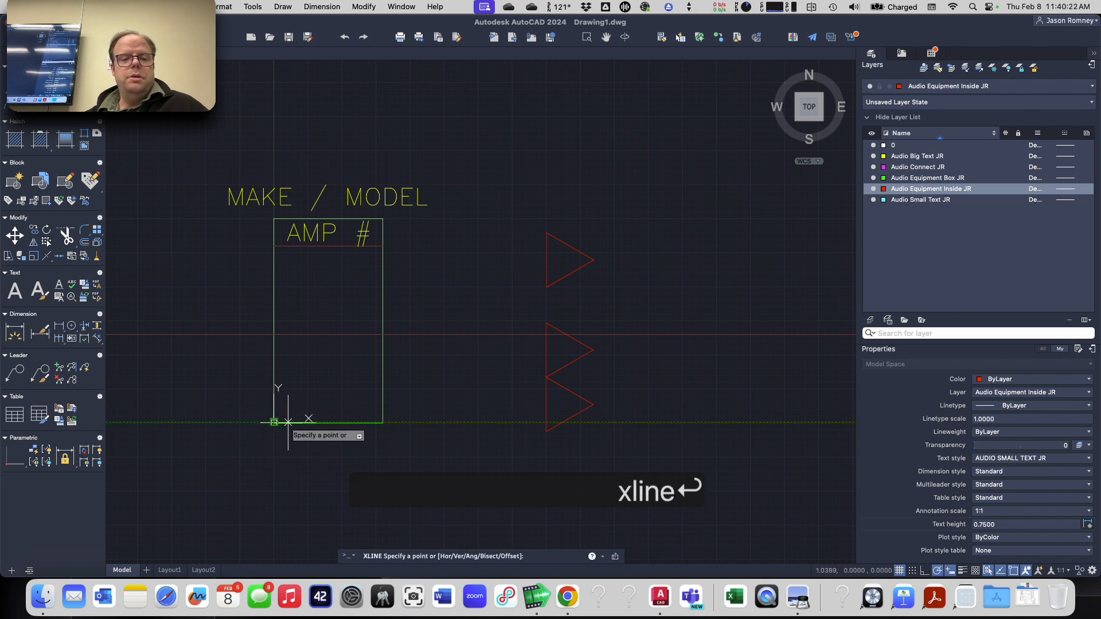
{"action": "type", "text": "2"}
{"action": "key", "text": "Return"}
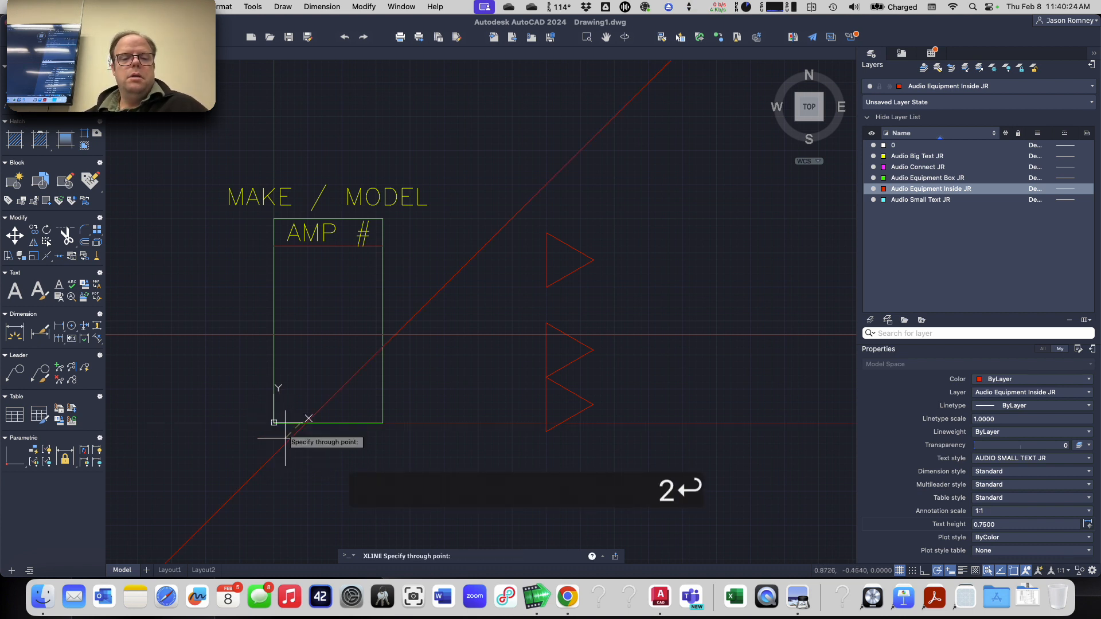
{"action": "left_click", "coordinate": [303, 492]}
{"action": "right_click", "coordinate": [304, 492]}
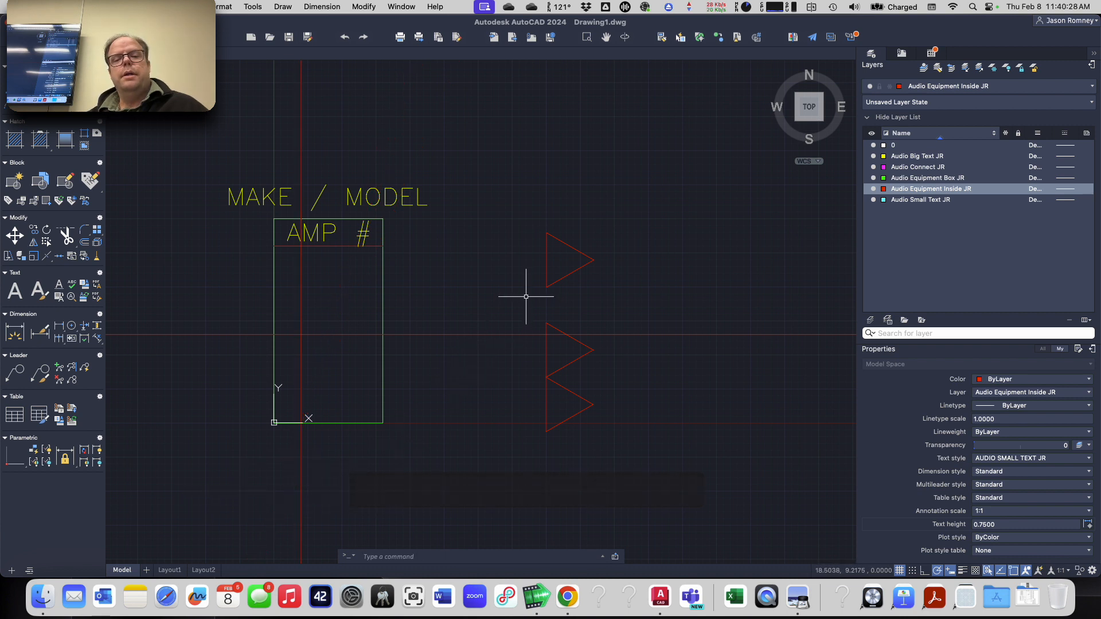
- Move the stacked pair of triangles by their shared left corner to the intersection of the two construction lines
{"action": "key", "text": "Return"}
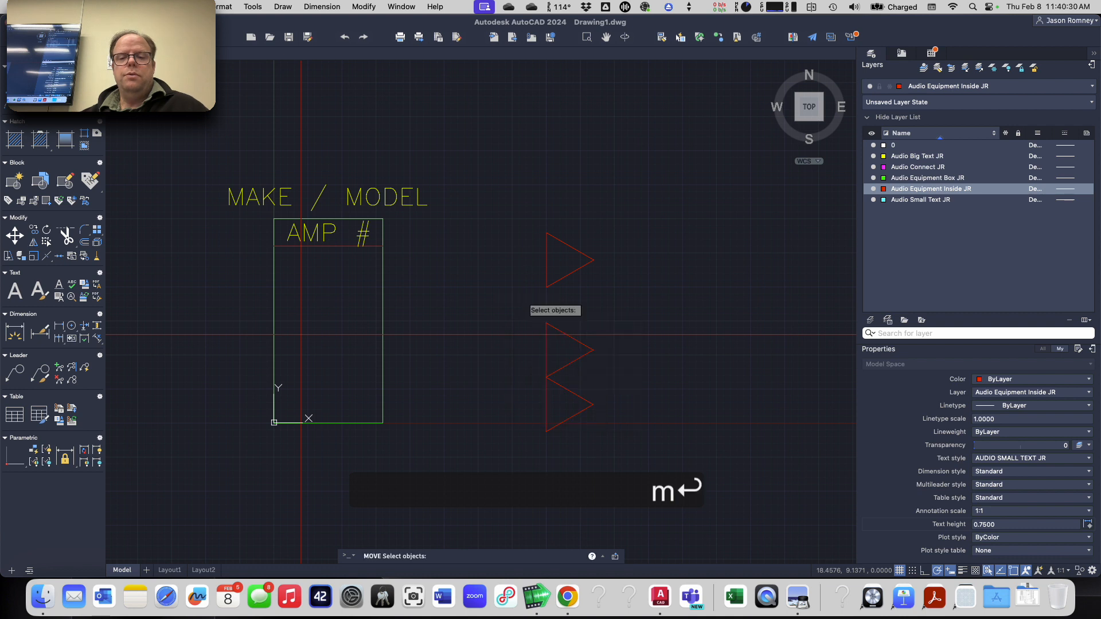
{"action": "left_click", "coordinate": [525, 299]}
{"action": "left_click", "coordinate": [642, 469]}
{"action": "right_click", "coordinate": [642, 469]}
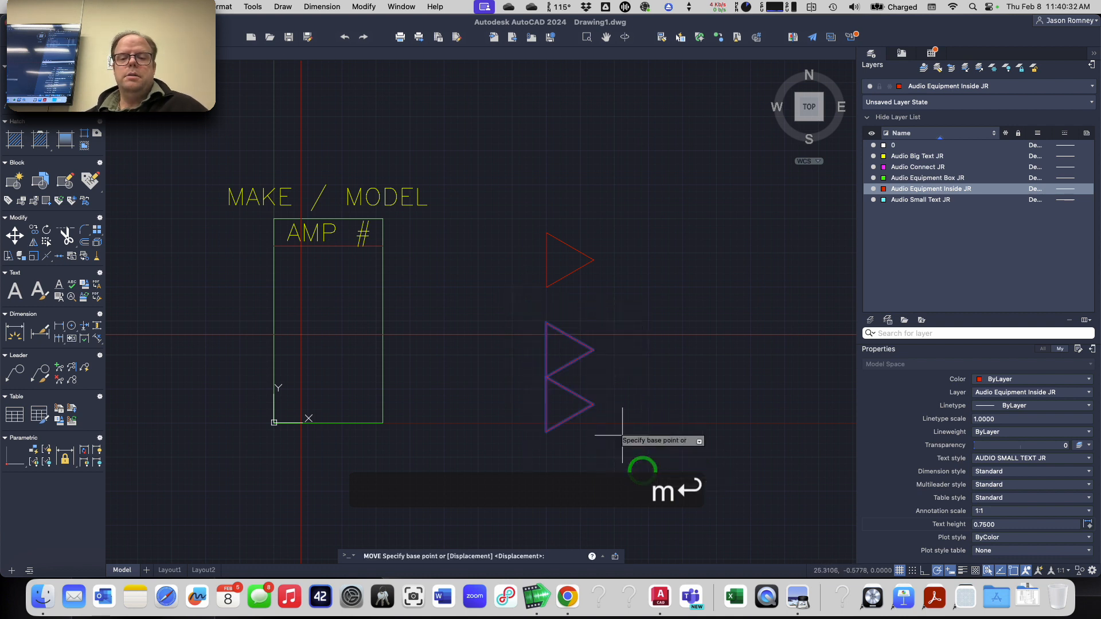
{"action": "left_click", "coordinate": [546, 376]}
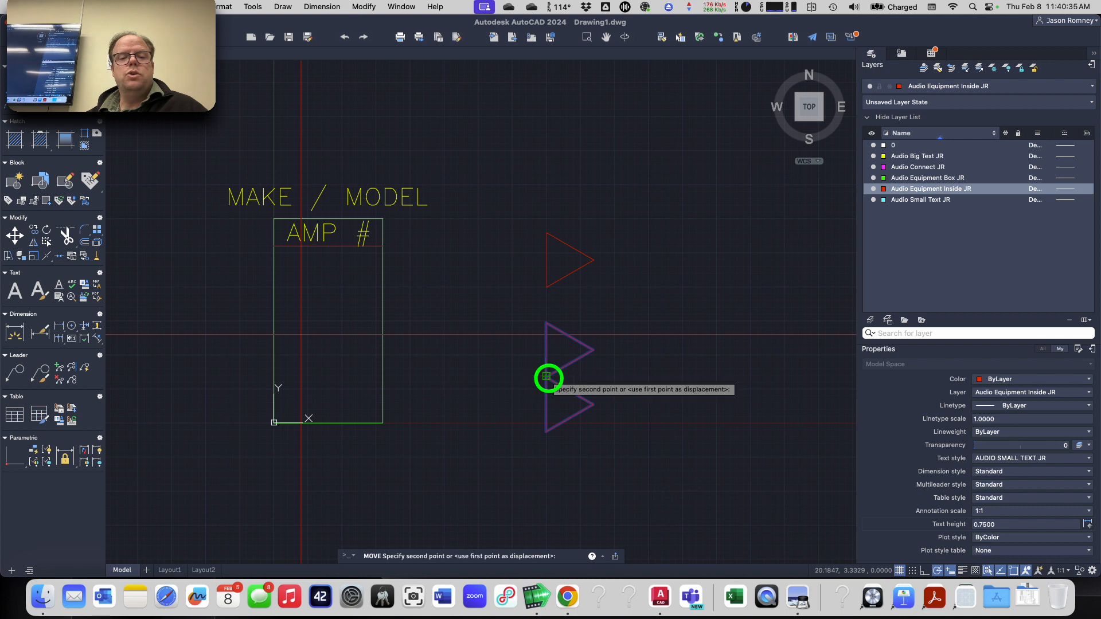
{"action": "left_click", "coordinate": [300, 336]}
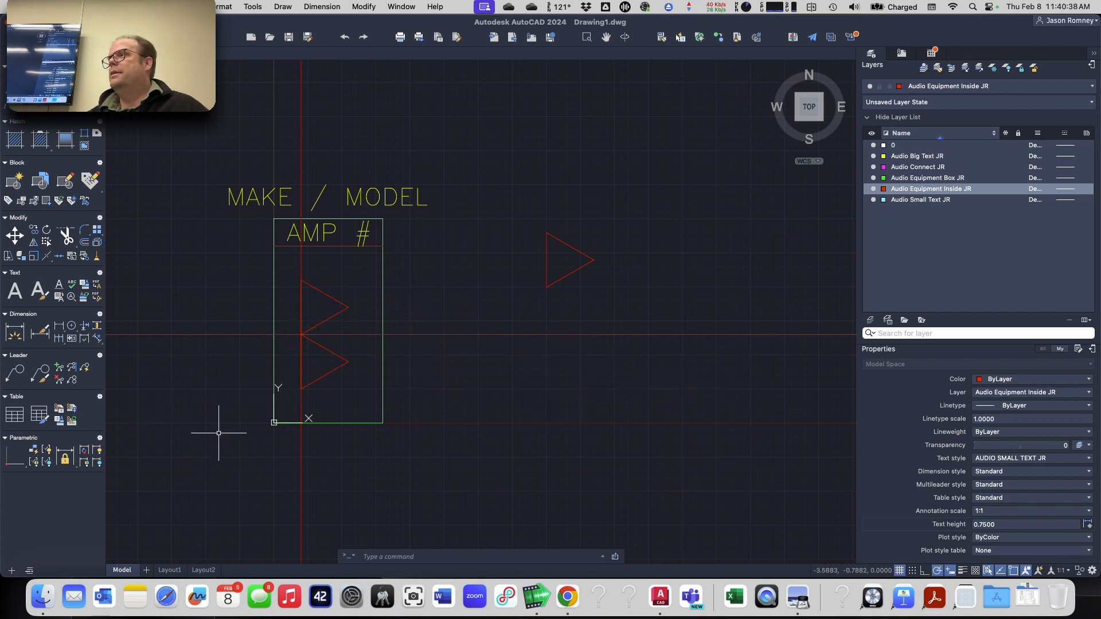
- Erase the horizontal and vertical construction lines
{"action": "left_click", "coordinate": [456, 333]}
{"action": "key", "text": "e"}
{"action": "key", "text": "Return"}
{"action": "left_click", "coordinate": [306, 405]}
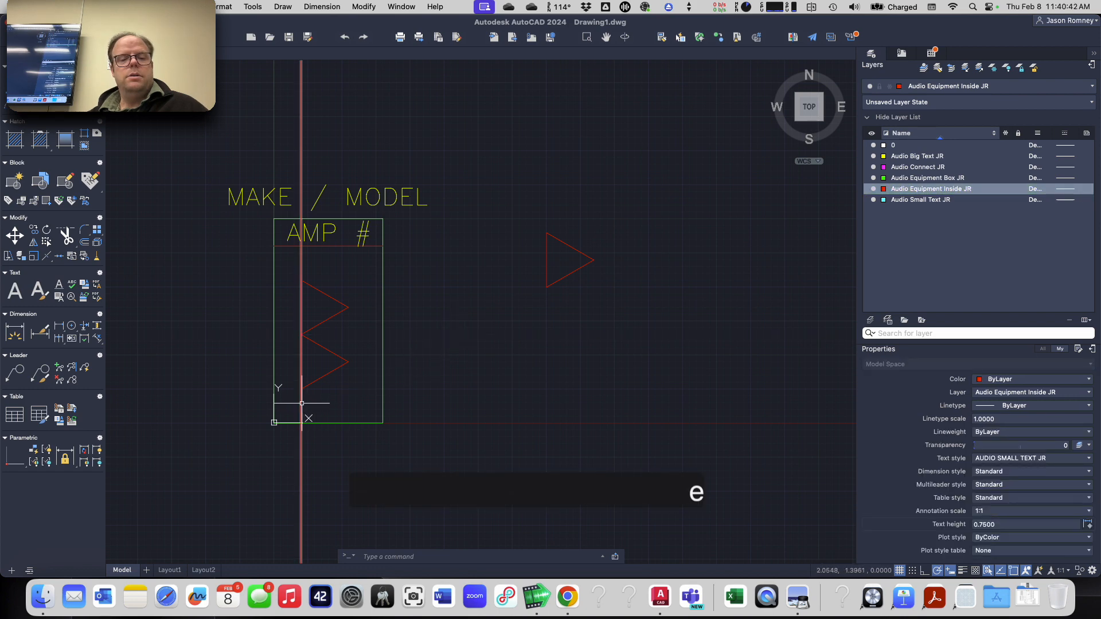
{"action": "key", "text": "e"}
{"action": "key", "text": "Return"}
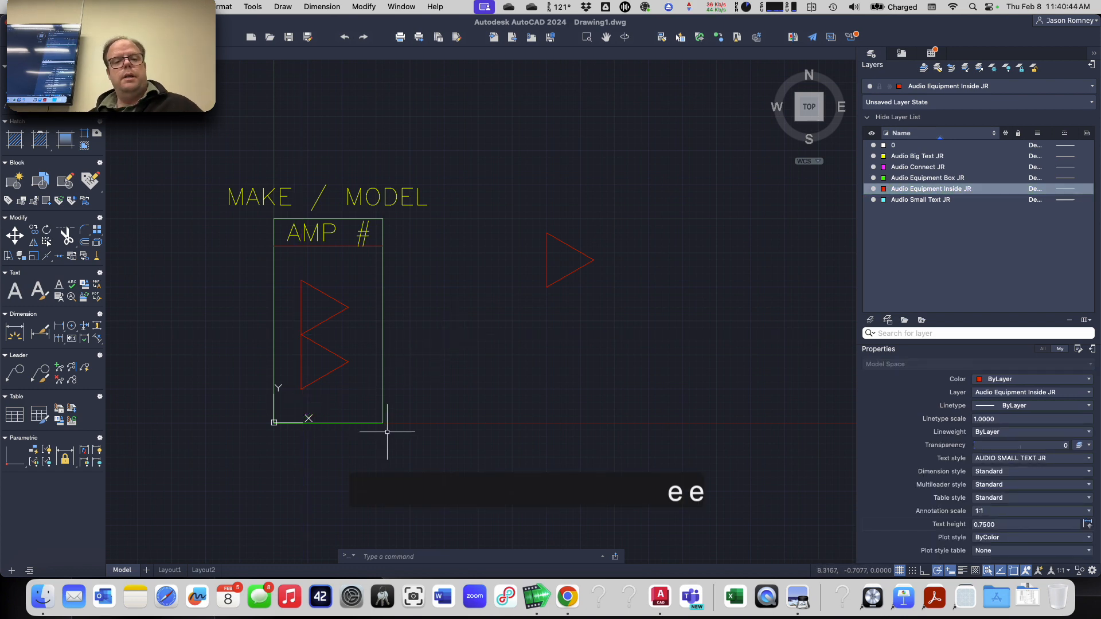
- Switch to the Chrome assignment page to check the triangle spacing in the reference amp symbol, and return to AutoCAD
{"action": "key", "text": "super+Tab"}
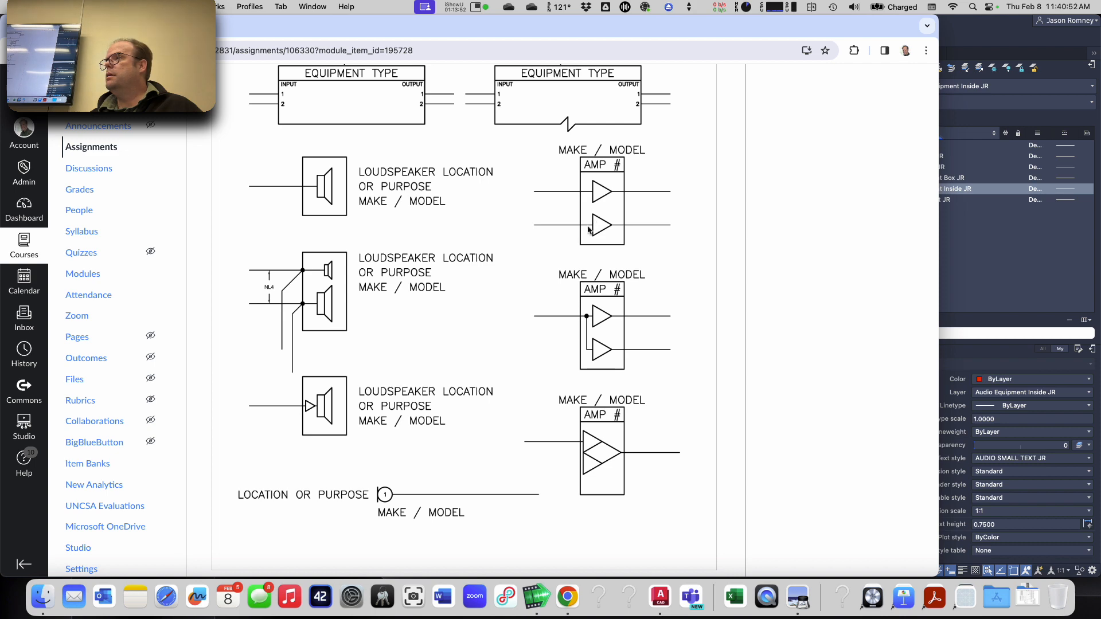
{"action": "key", "text": "super+Tab"}
{"action": "key", "text": "Escape"}
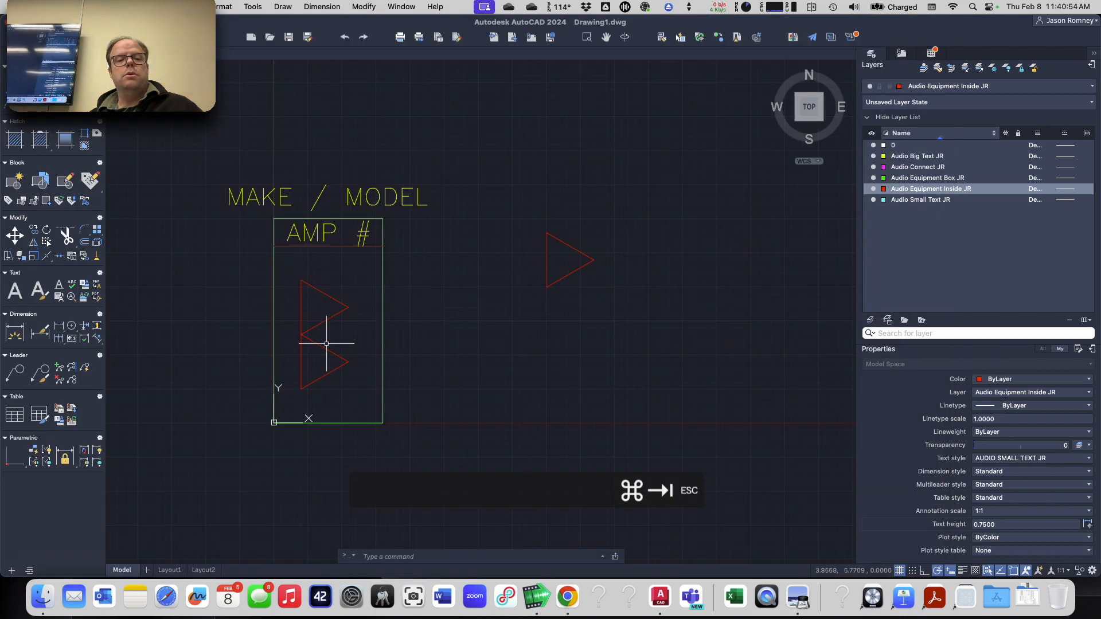
{"action": "key", "text": "Escape"}
{"action": "left_click", "coordinate": [324, 348]}
{"action": "mouse_move", "coordinate": [324, 348]}
{"action": "key", "text": "m"}
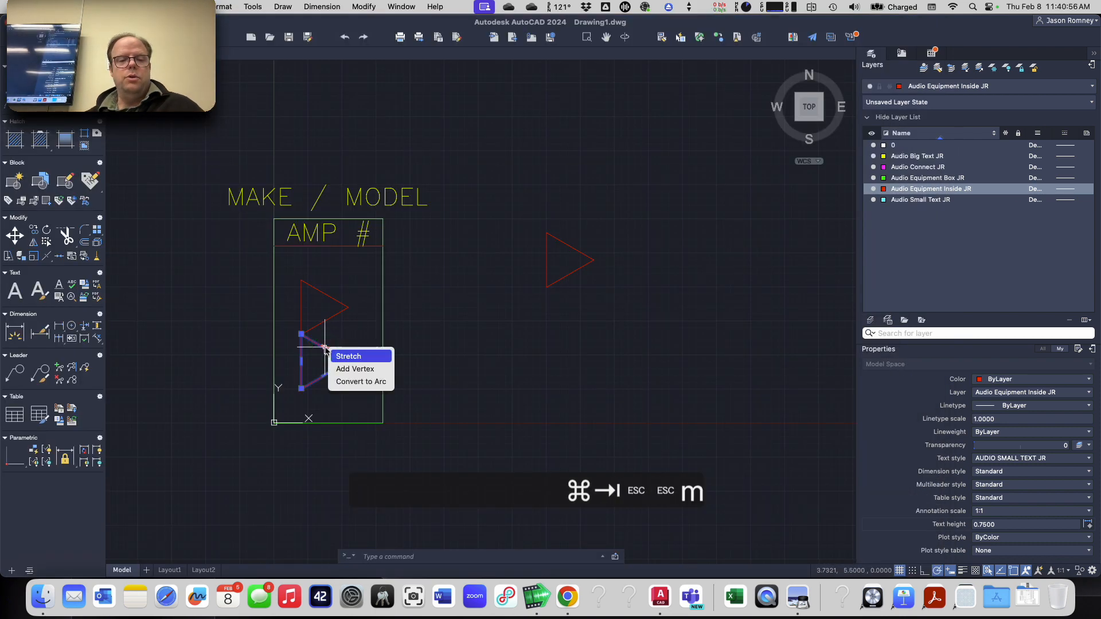
{"action": "key", "text": "Escape"}
{"action": "key", "text": "Escape"}
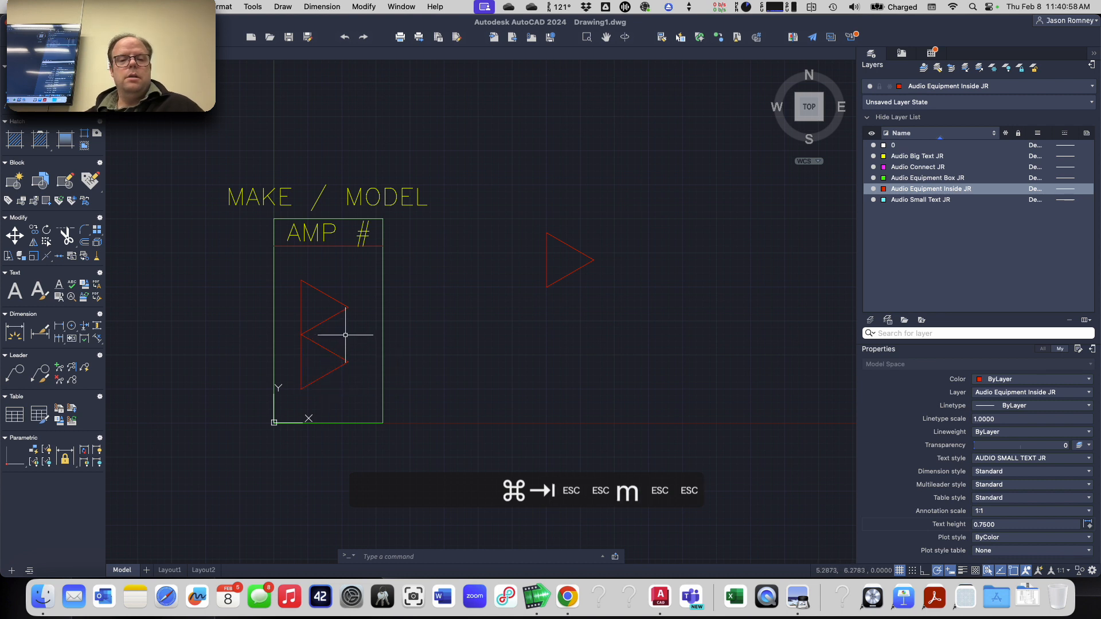
- Move the lower triangle in the amp box straight down by 1 unit
{"action": "left_click", "coordinate": [336, 352]}
{"action": "type", "text": "m"}
{"action": "key", "text": "Return"}
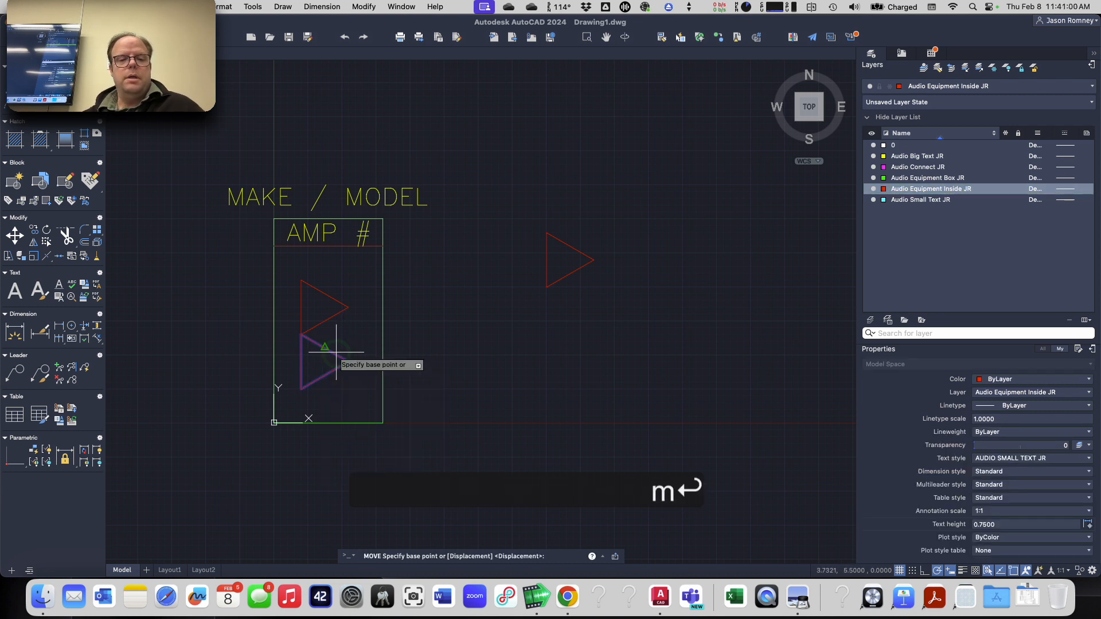
{"action": "left_click", "coordinate": [438, 325]}
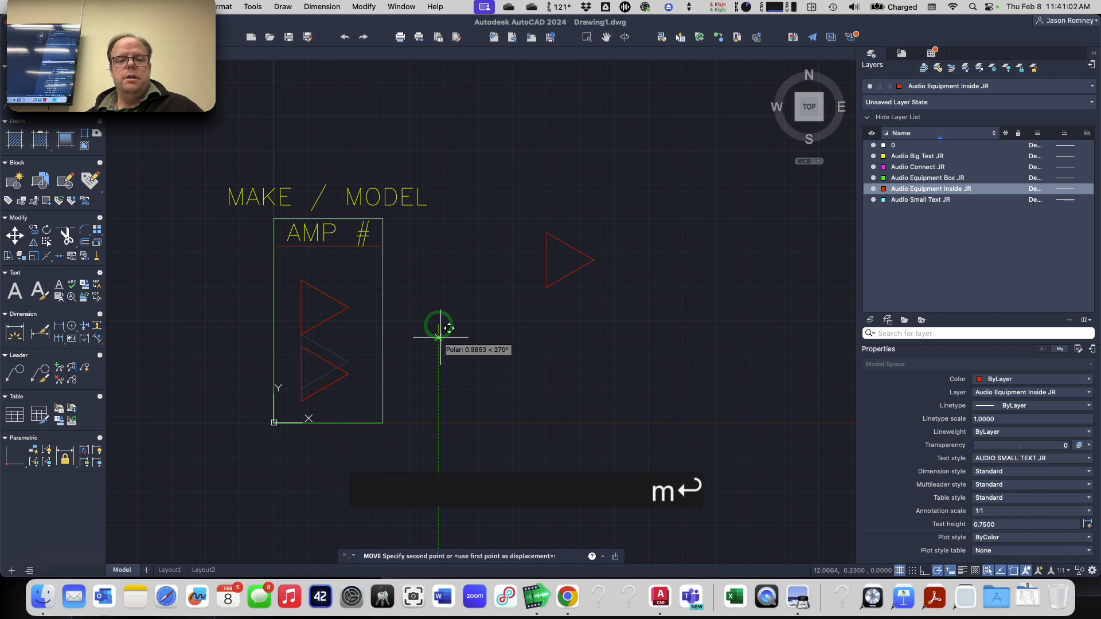
{"action": "type", "text": "1"}
{"action": "key", "text": "Return"}
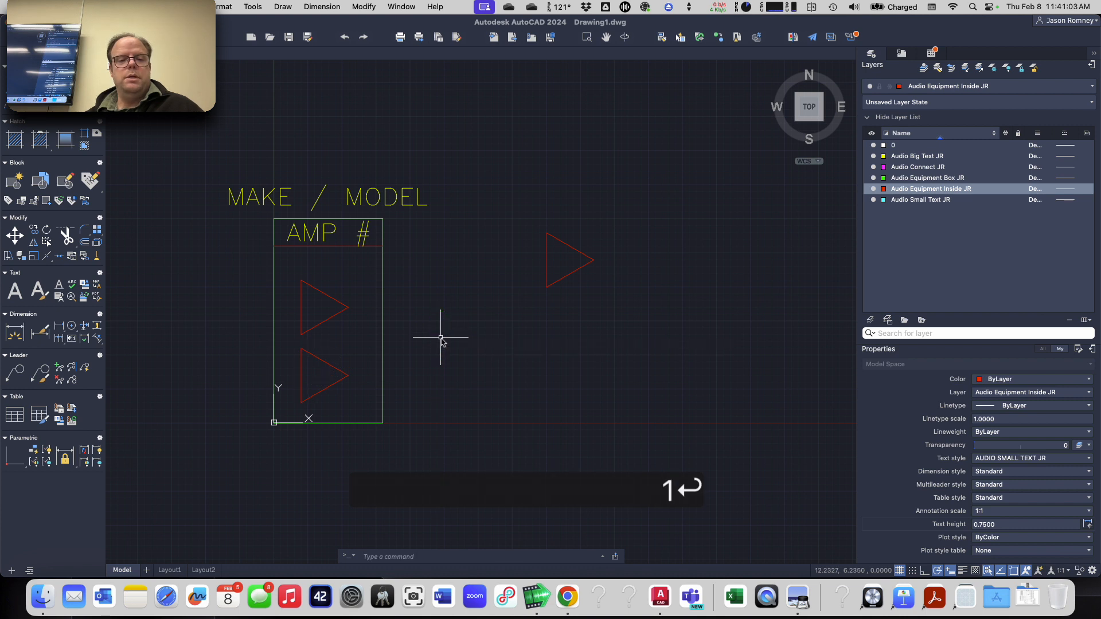
- Move the upper triangle in the amp box straight up by 1 unit
{"action": "left_click", "coordinate": [329, 315]}
{"action": "type", "text": "m"}
{"action": "key", "text": "Return"}
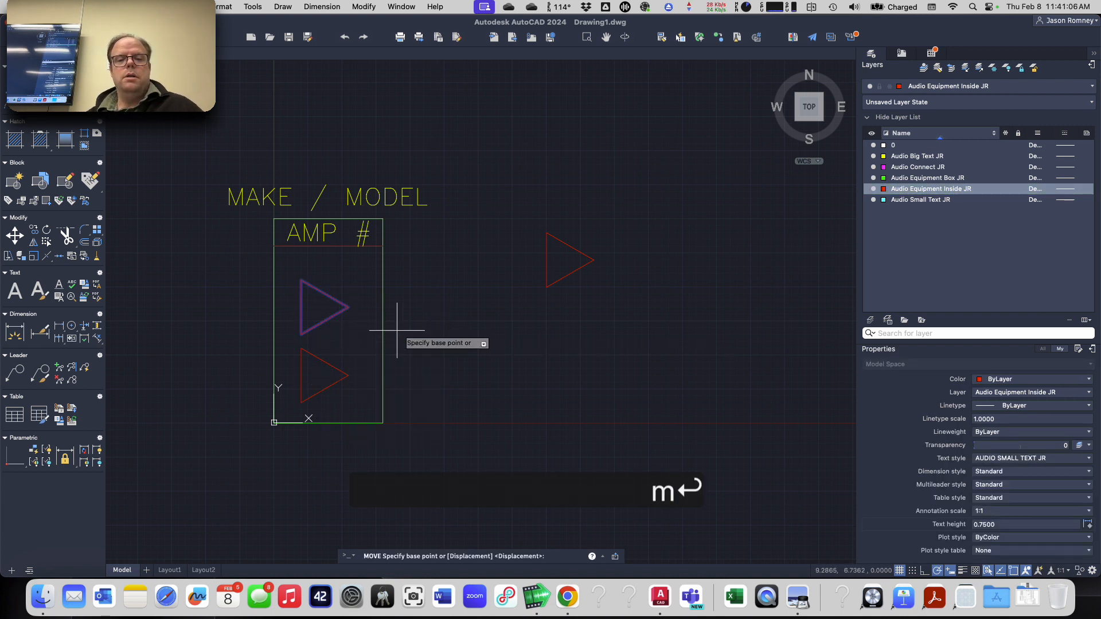
{"action": "left_click", "coordinate": [433, 346]}
{"action": "type", "text": "1"}
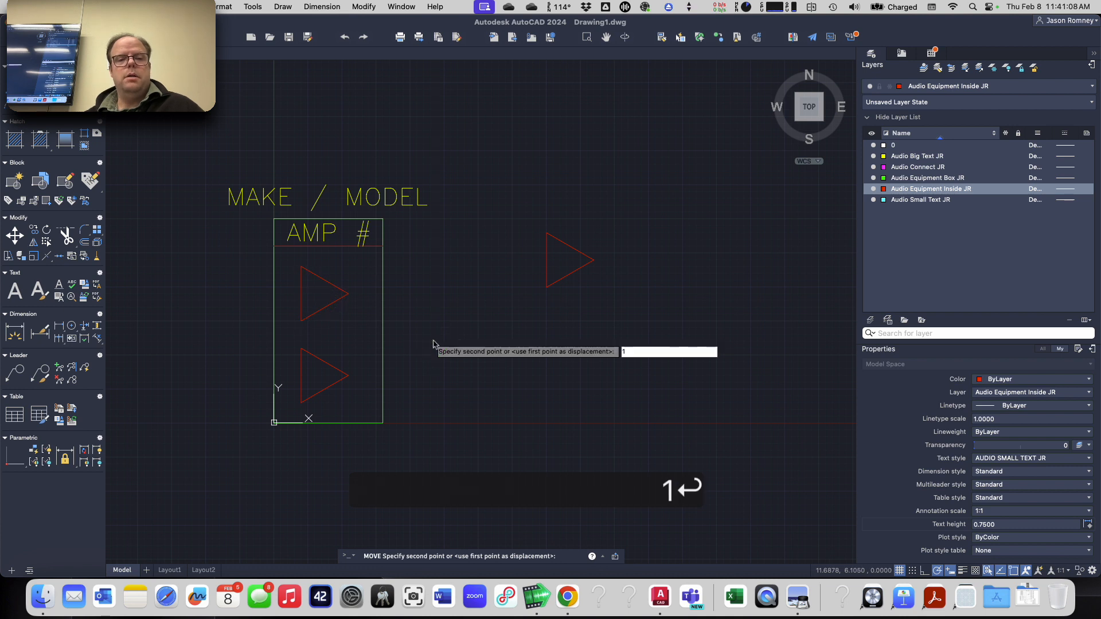
{"action": "key", "text": "Return"}
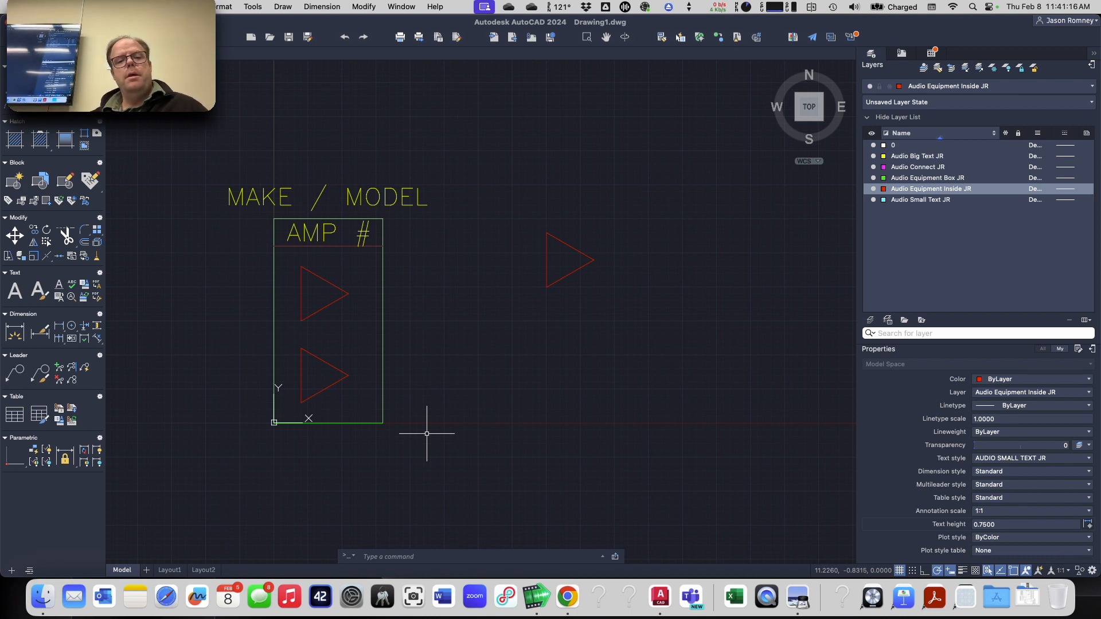
- Make Audio Connect JR the current layer
{"action": "left_click", "coordinate": [964, 88]}
{"action": "left_click", "coordinate": [960, 125]}
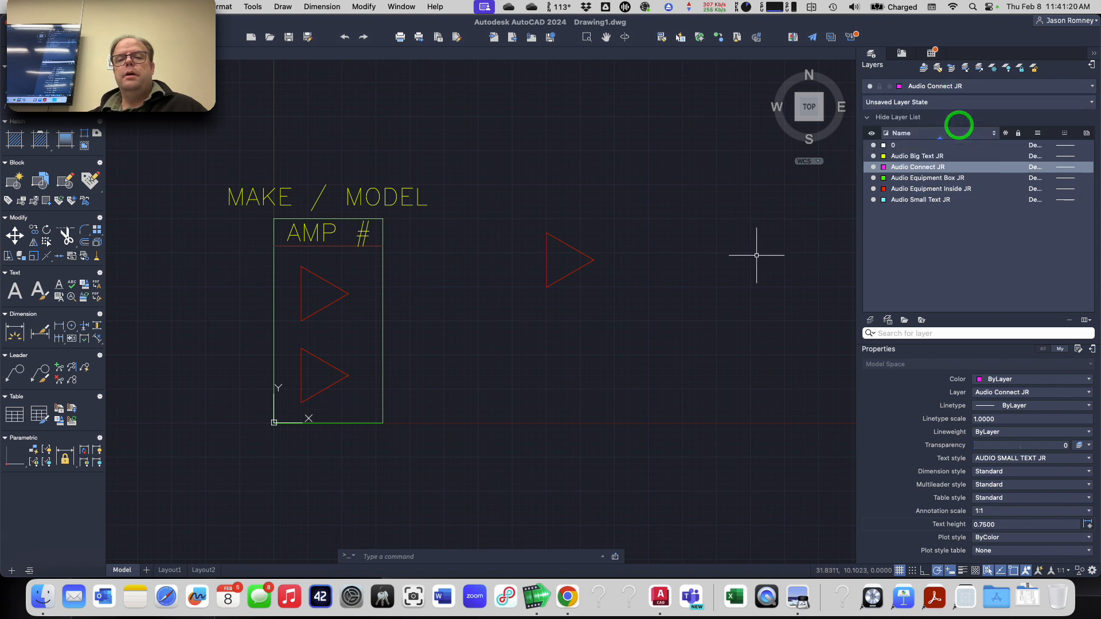
- Draw a horizontal connection line 6 units long extending outward from the right tip of the upper triangle
{"action": "type", "text": "l"}
{"action": "key", "text": "Return"}
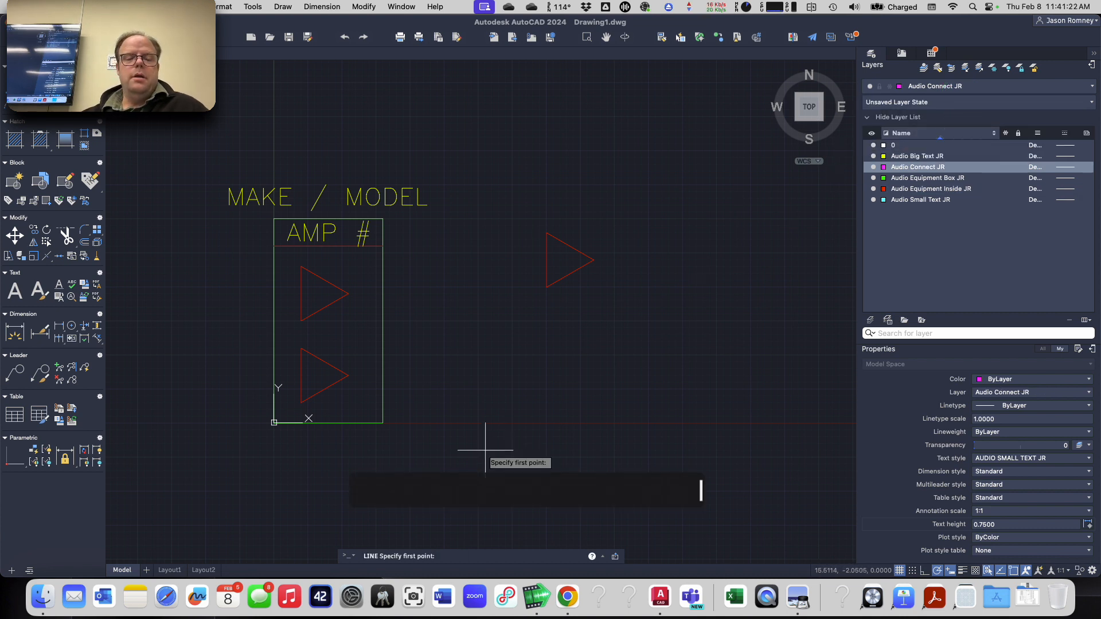
{"action": "left_click", "coordinate": [348, 292]}
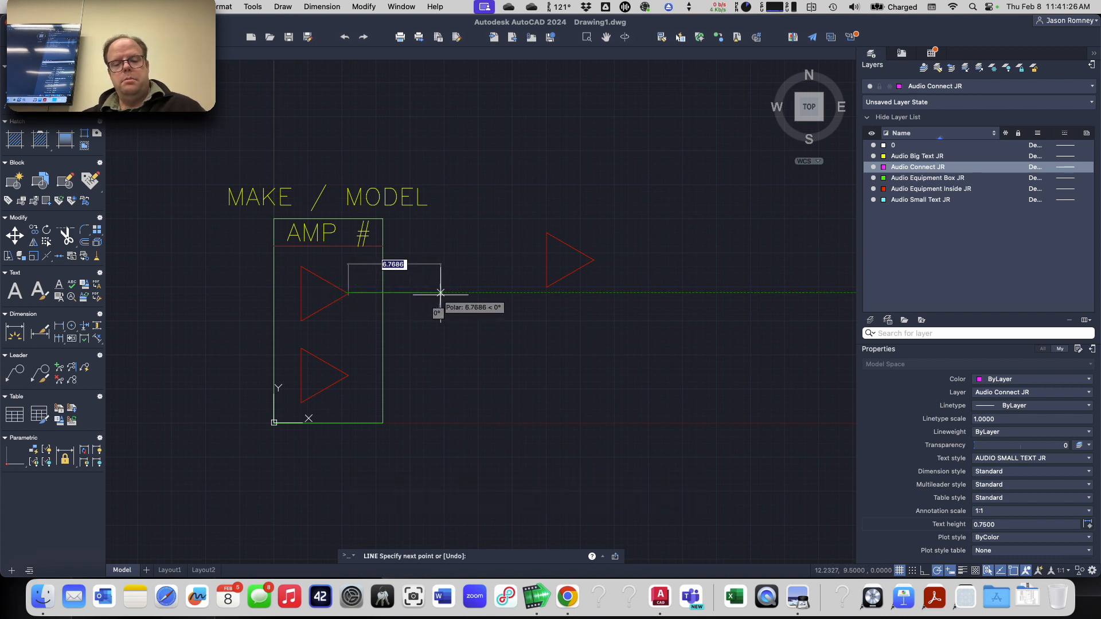
{"action": "type", "text": "6"}
{"action": "key", "text": "Return"}
{"action": "right_click", "coordinate": [379, 385]}
- Draw a horizontal connection line 6 units long extending outward from the right tip of the lower triangle
{"action": "right_click", "coordinate": [362, 384]}
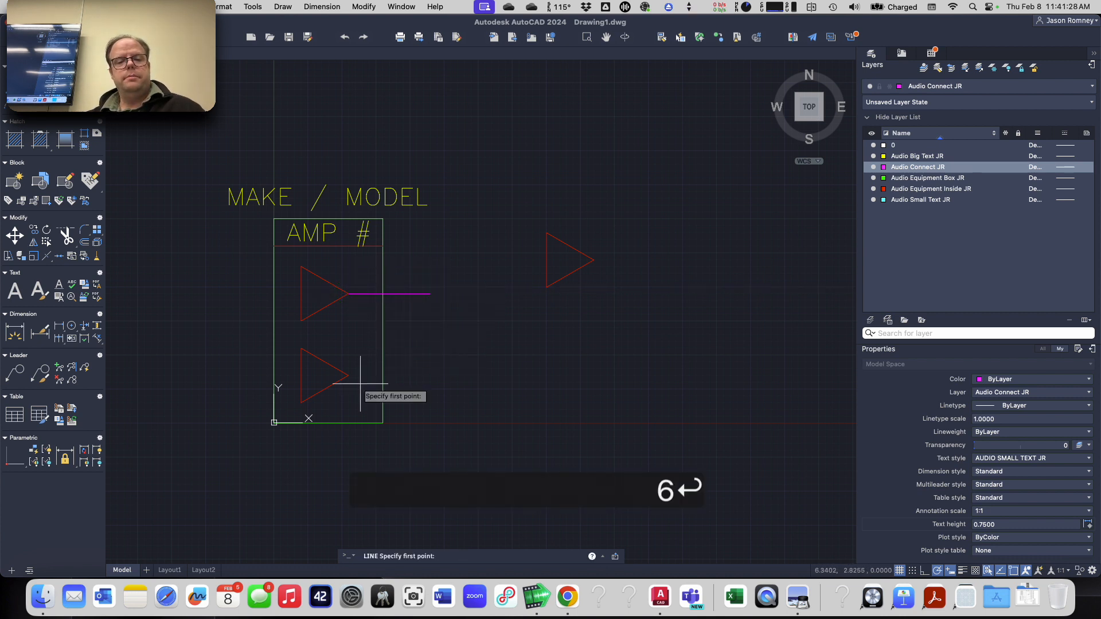
{"action": "left_click", "coordinate": [348, 376]}
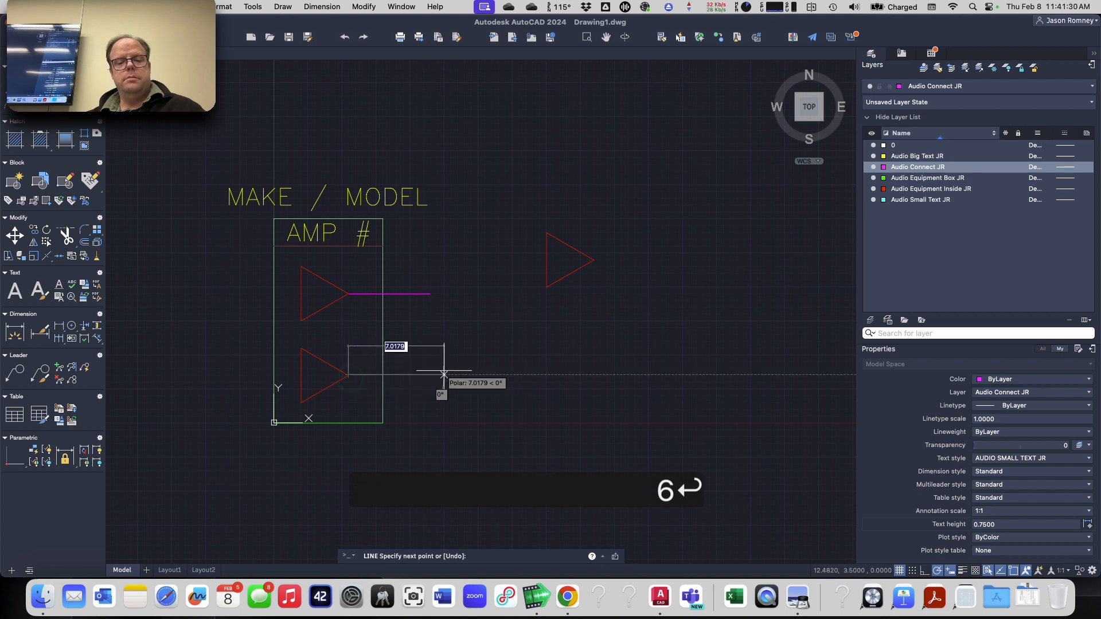
{"action": "type", "text": "6"}
{"action": "key", "text": "Return"}
{"action": "right_click", "coordinate": [356, 356]}
- Draw a connection line 6 units to the left from the midpoint of the upper triangle's vertical edge
{"action": "right_click", "coordinate": [283, 297]}
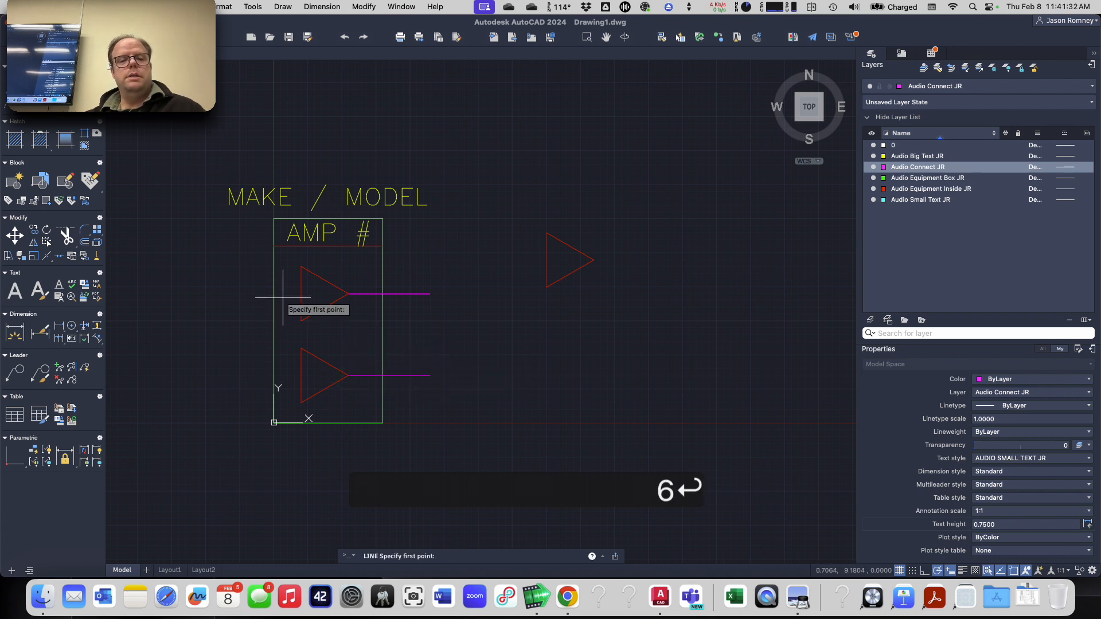
{"action": "left_click", "coordinate": [301, 294]}
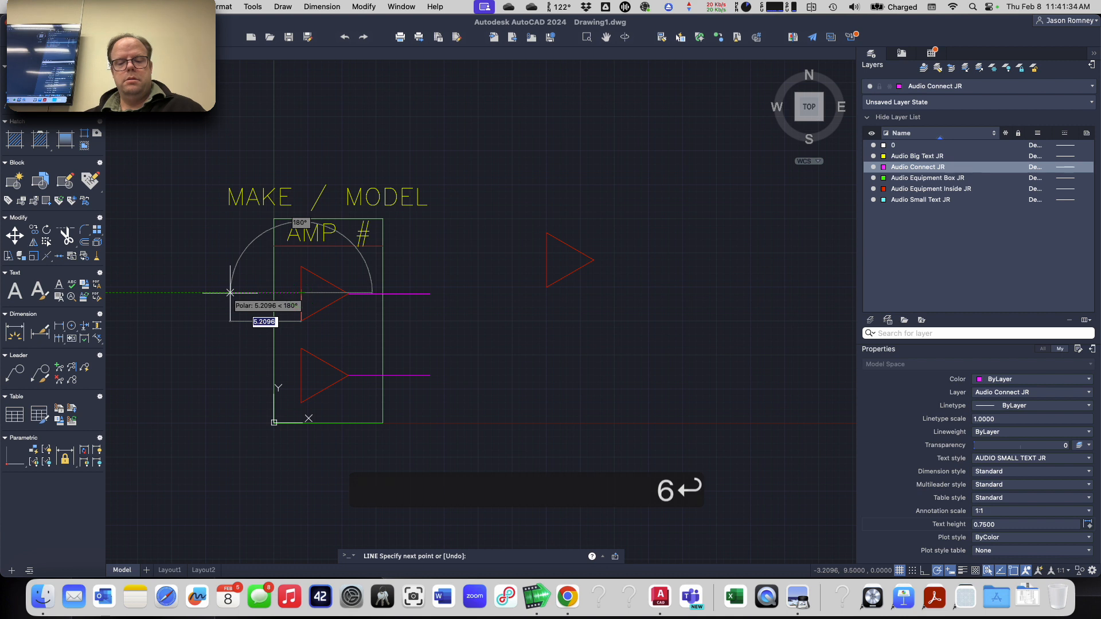
{"action": "type", "text": "6"}
{"action": "key", "text": "Return"}
{"action": "right_click", "coordinate": [233, 356]}
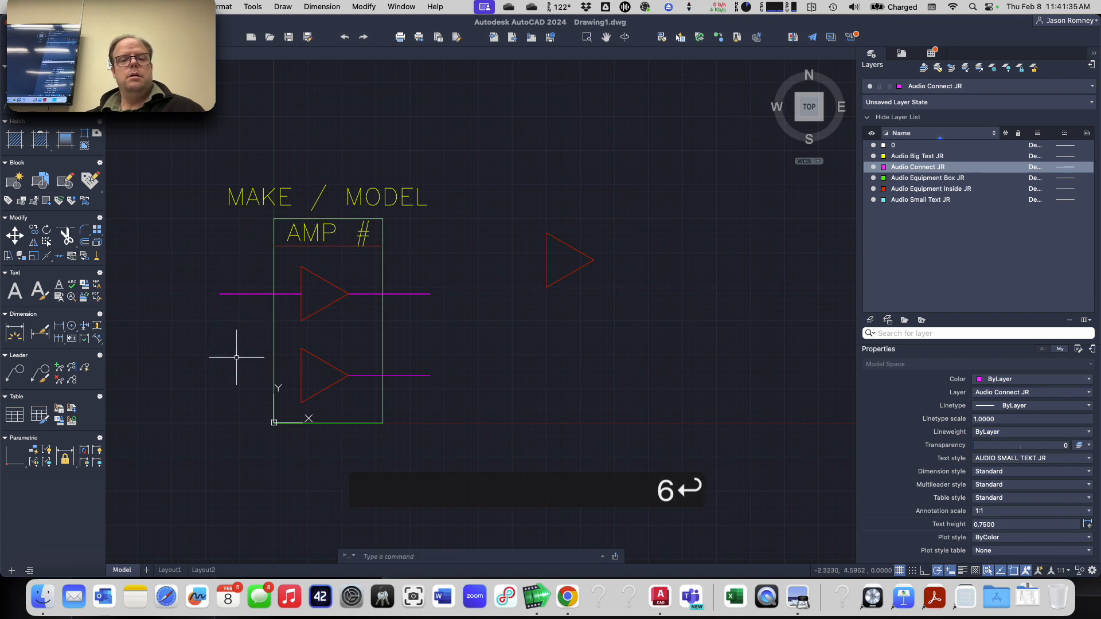
- Draw a connection line left from the midpoint of the lower triangle's vertical edge, ending directly below the upper left line's end
{"action": "key", "text": "Return"}
{"action": "left_click", "coordinate": [302, 375]}
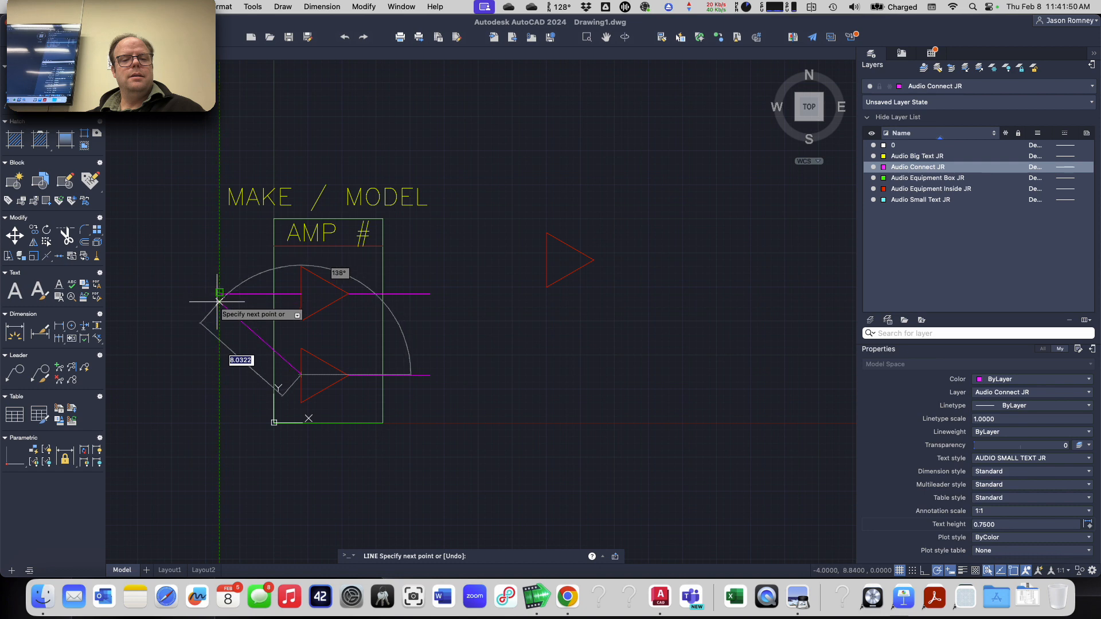
{"action": "left_click", "coordinate": [219, 375]}
{"action": "key", "text": "Escape"}
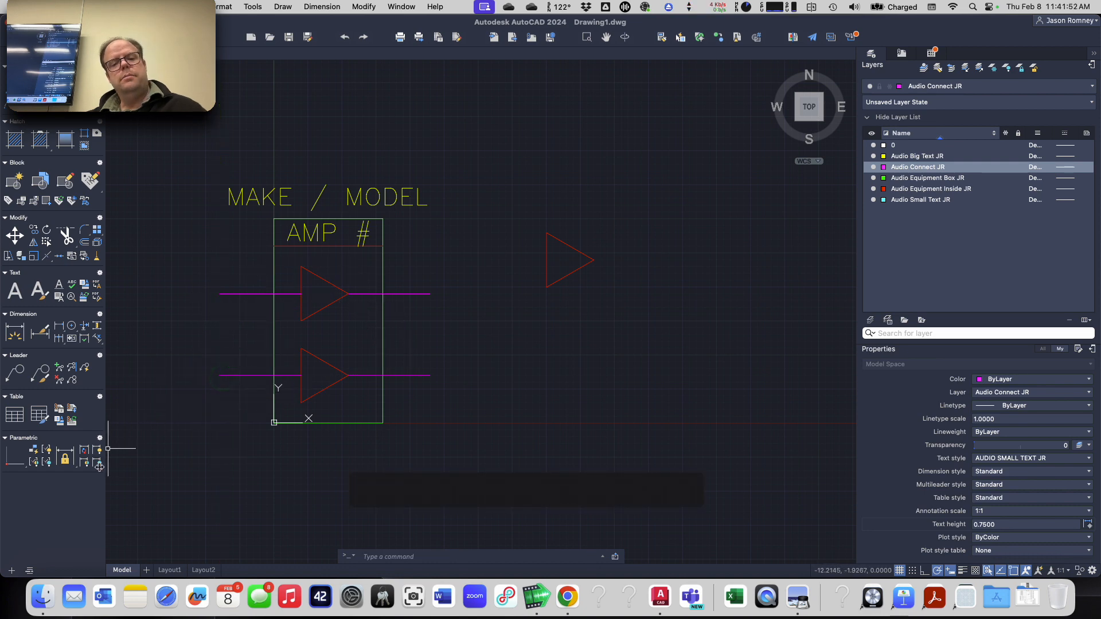
- Switch to Chrome to check the reference amp symbol, return to AutoCAD, and leave the divider line unselected
{"action": "key", "text": "super+Tab"}
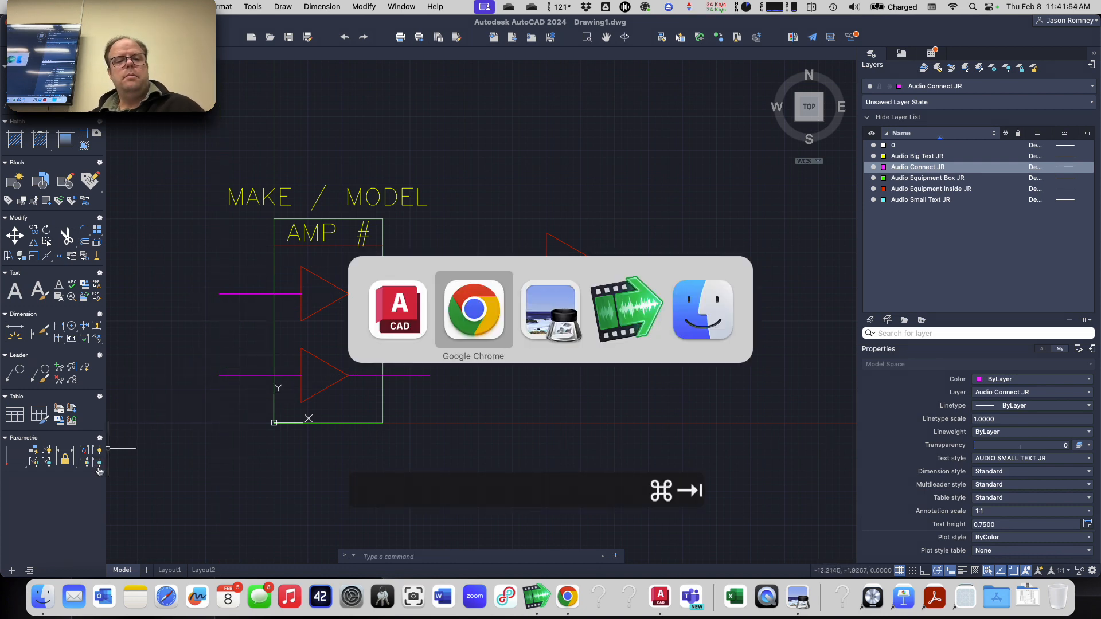
{"action": "key", "text": "super+Tab"}
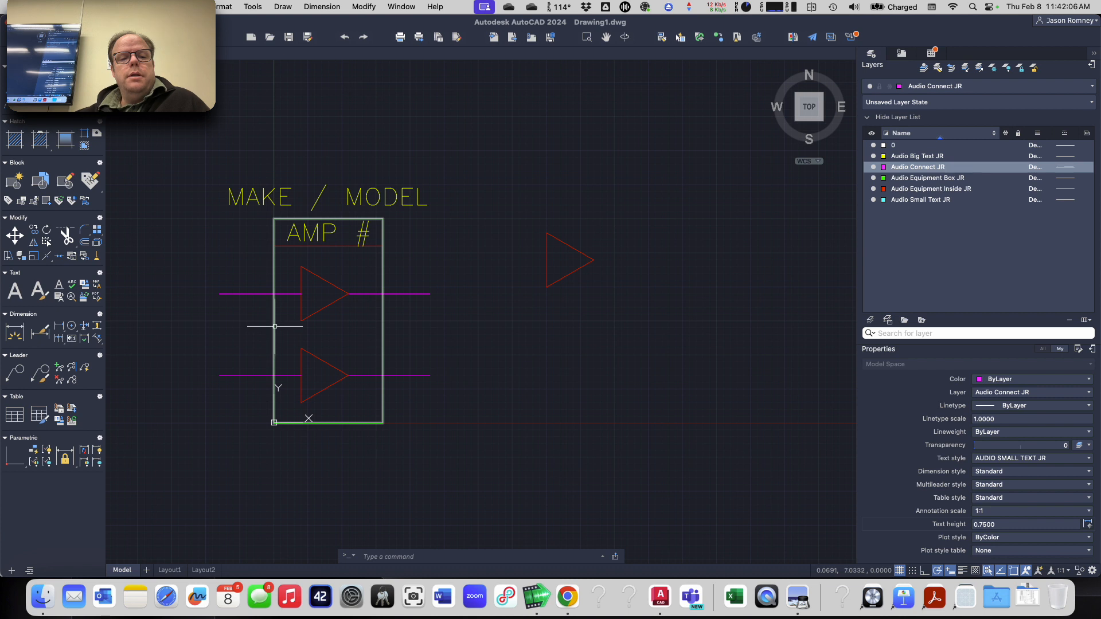
{"action": "left_click", "coordinate": [281, 247]}
{"action": "key", "text": "Escape"}
{"action": "key", "text": "Escape"}
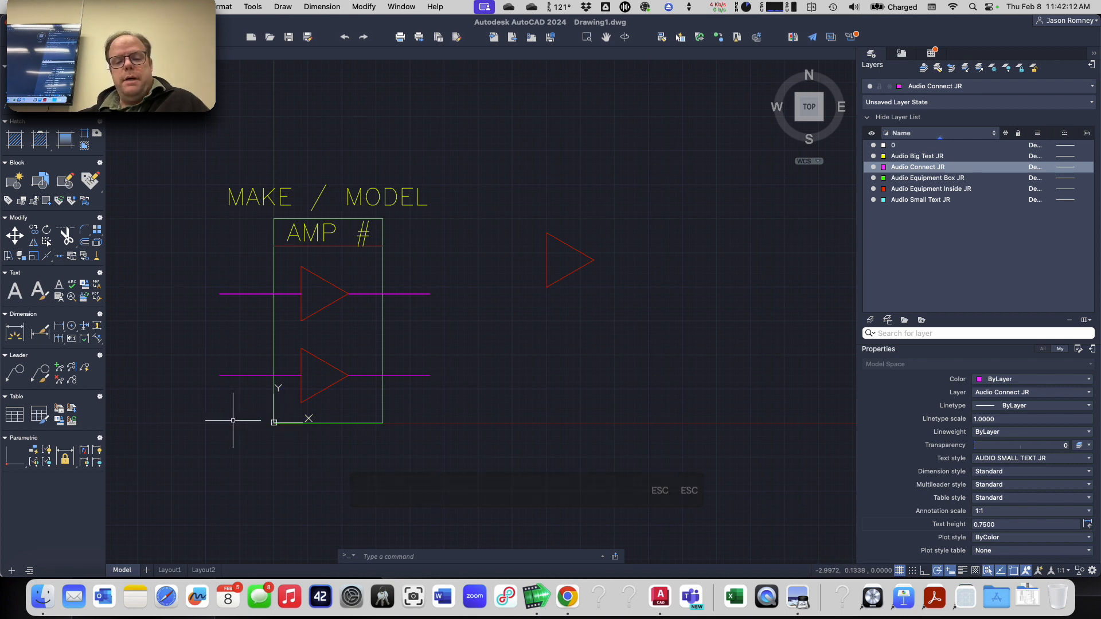
- Draw a 13-unit helper line along the box's left edge from the divider to the lower left corner
{"action": "type", "text": "l"}
{"action": "key", "text": "Return"}
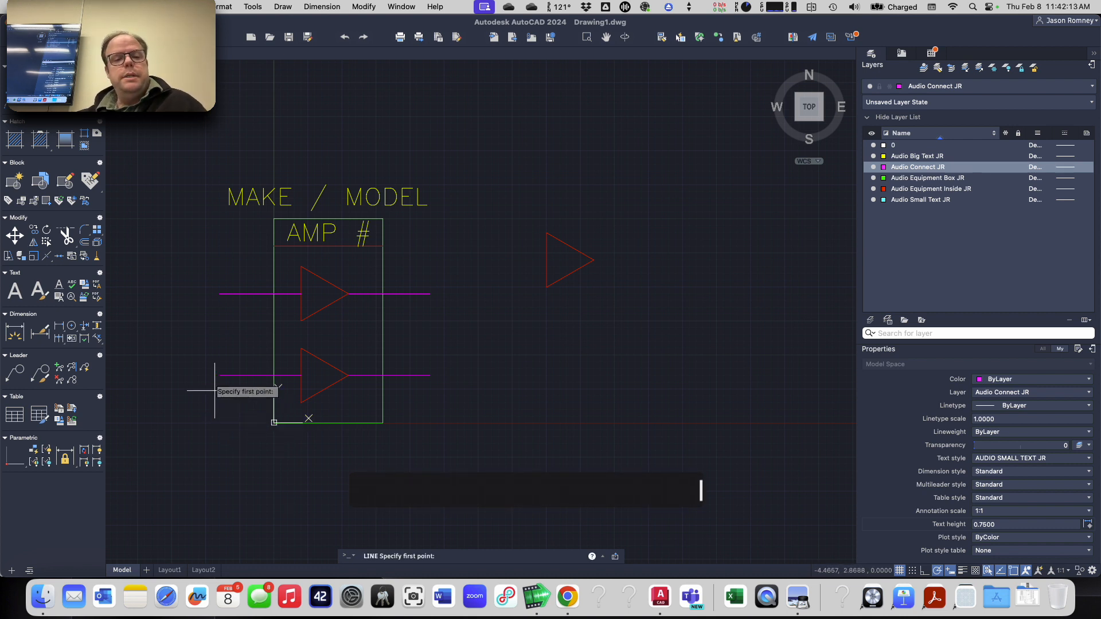
{"action": "left_click", "coordinate": [274, 248]}
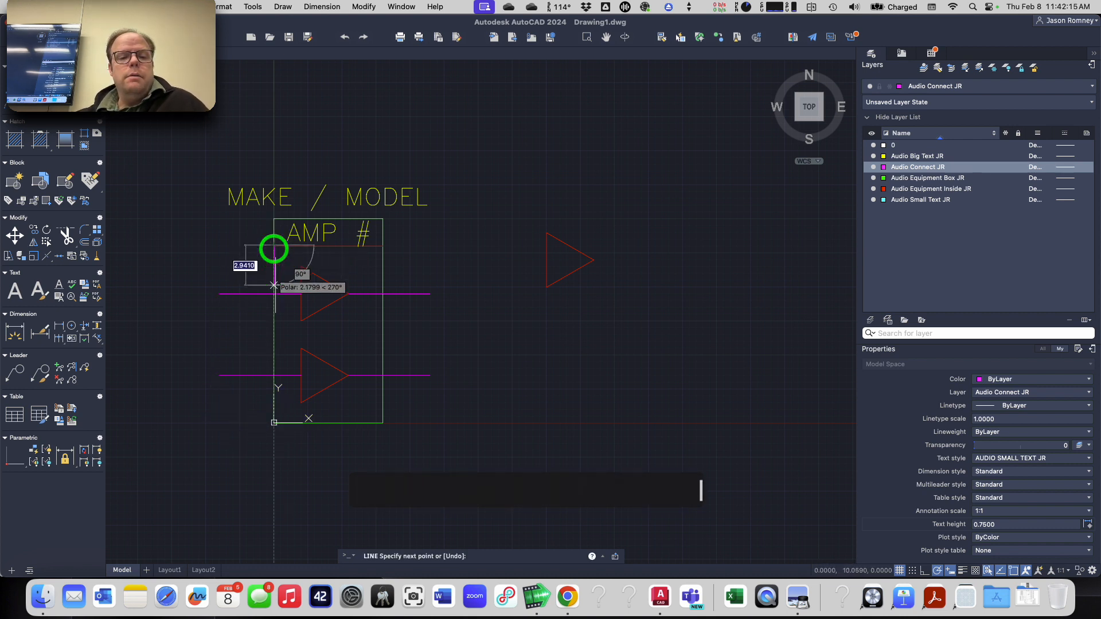
{"action": "left_click", "coordinate": [274, 423]}
{"action": "key", "text": "Escape"}
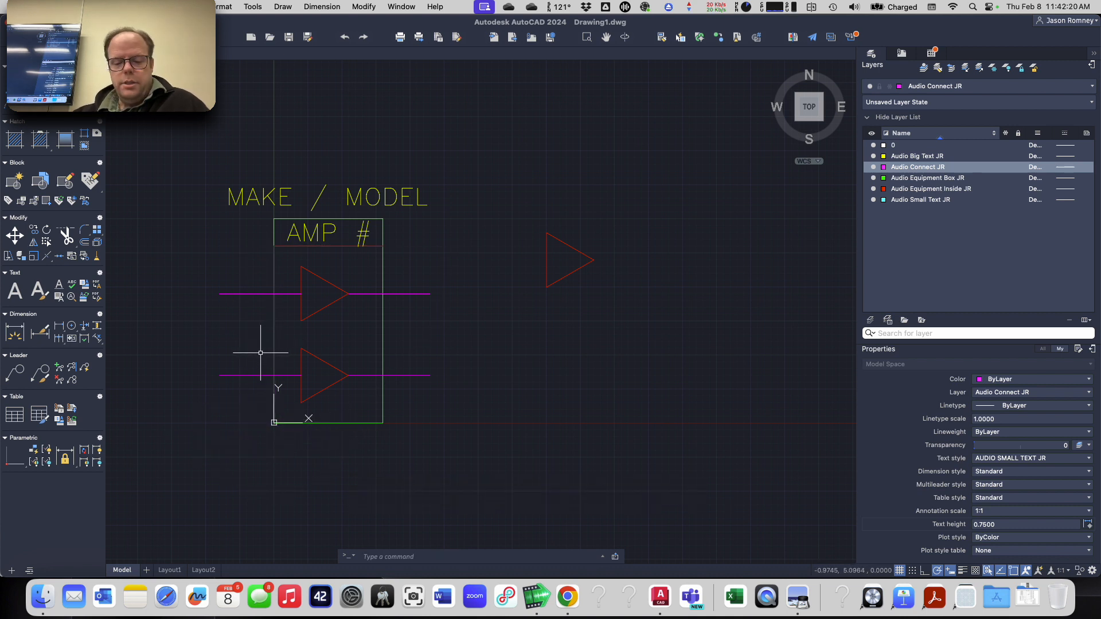
- Place a horizontal construction line through the midpoint of the helper line on the box's left edge
{"action": "type", "text": "xline"}
{"action": "key", "text": "Return"}
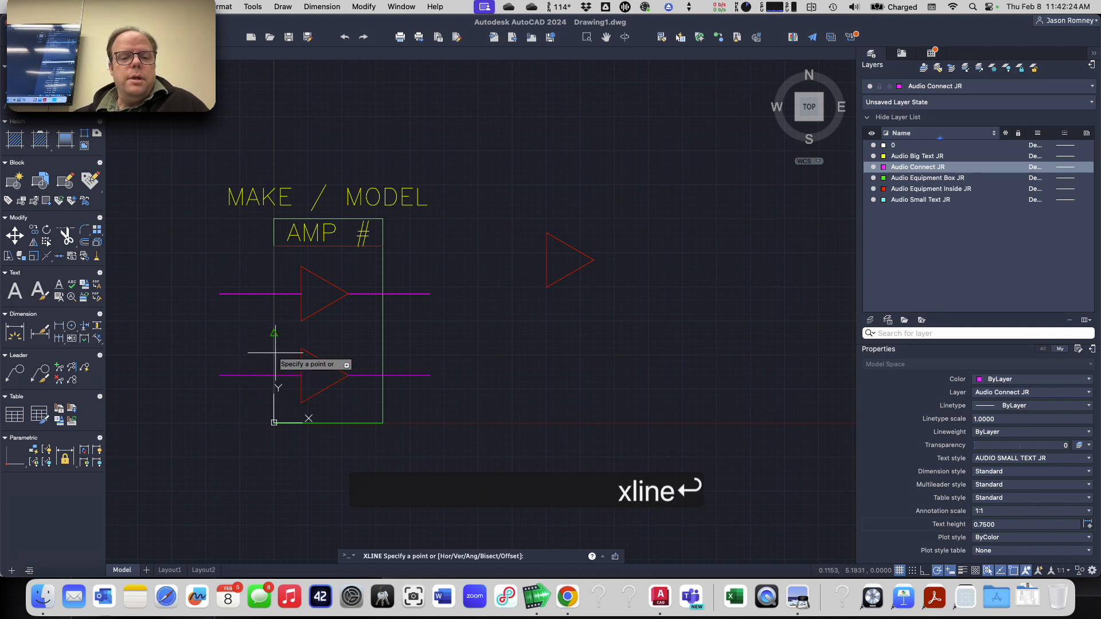
{"action": "left_click", "coordinate": [276, 337]}
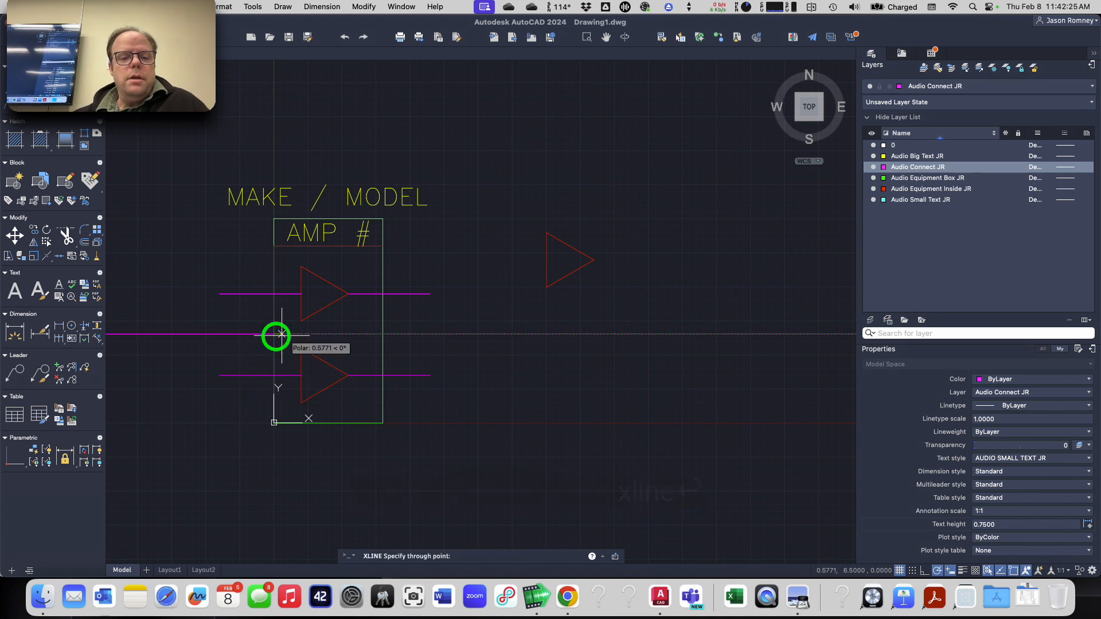
{"action": "left_click", "coordinate": [462, 335]}
{"action": "key", "text": "Return"}
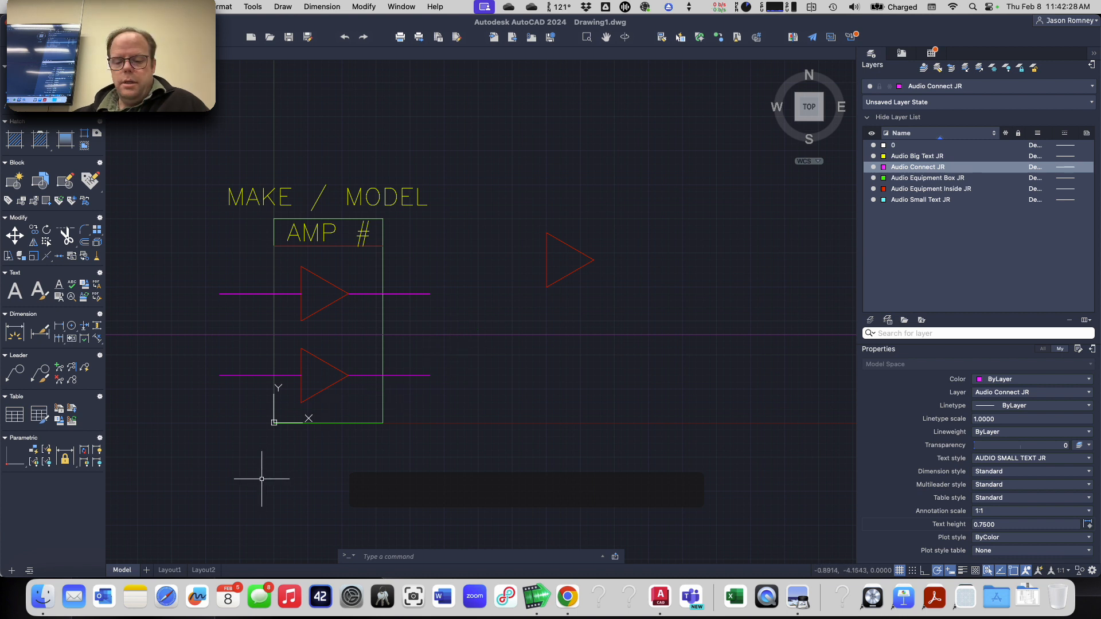
- Place a vertical construction line through a point 2 units right of the helper line's midpoint
{"action": "type", "text": "xline"}
{"action": "key", "text": "Return"}
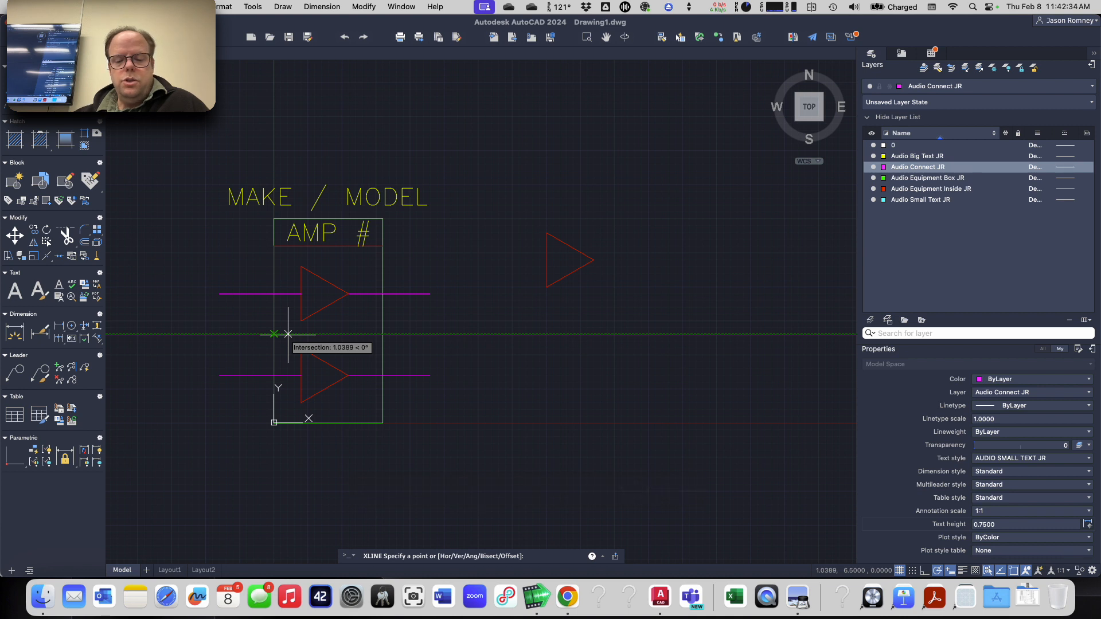
{"action": "type", "text": "2"}
{"action": "key", "text": "Return"}
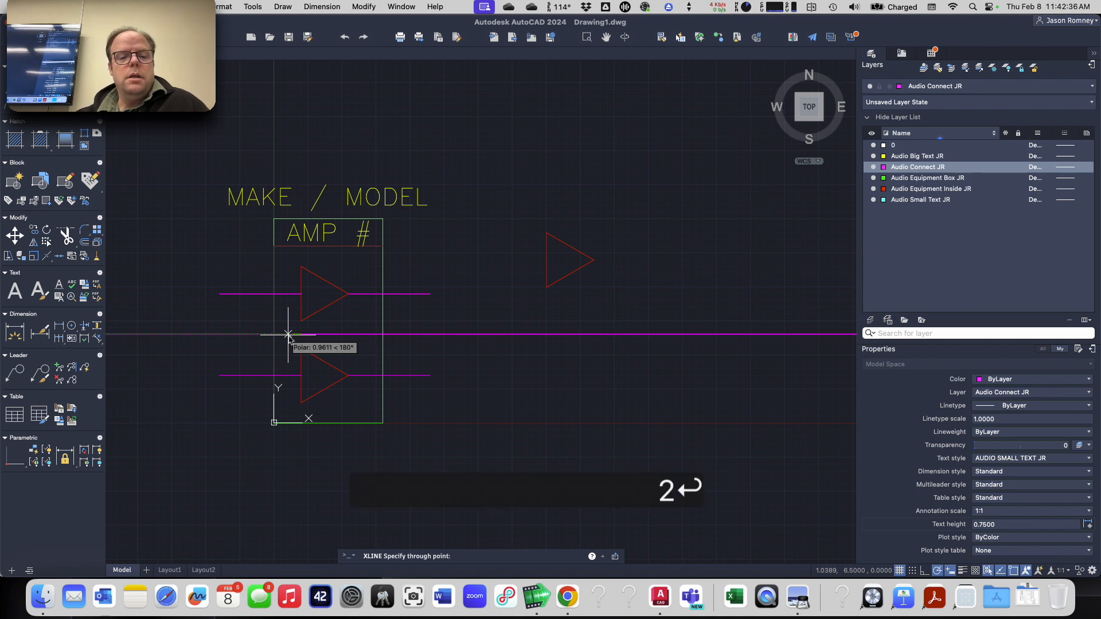
{"action": "left_click", "coordinate": [304, 457]}
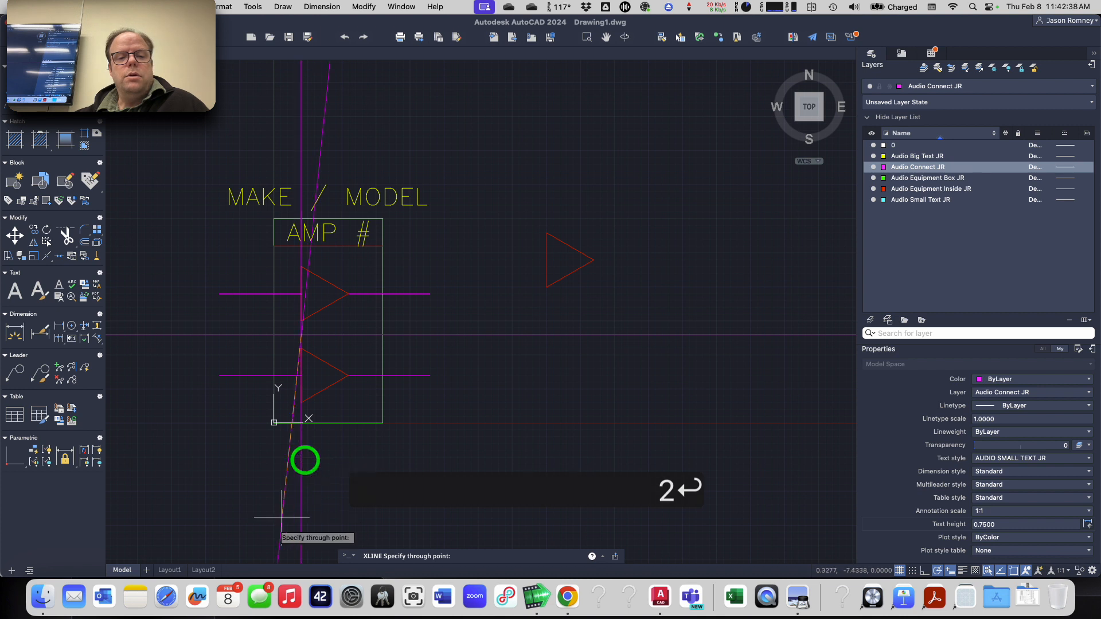
{"action": "key", "text": "Escape"}
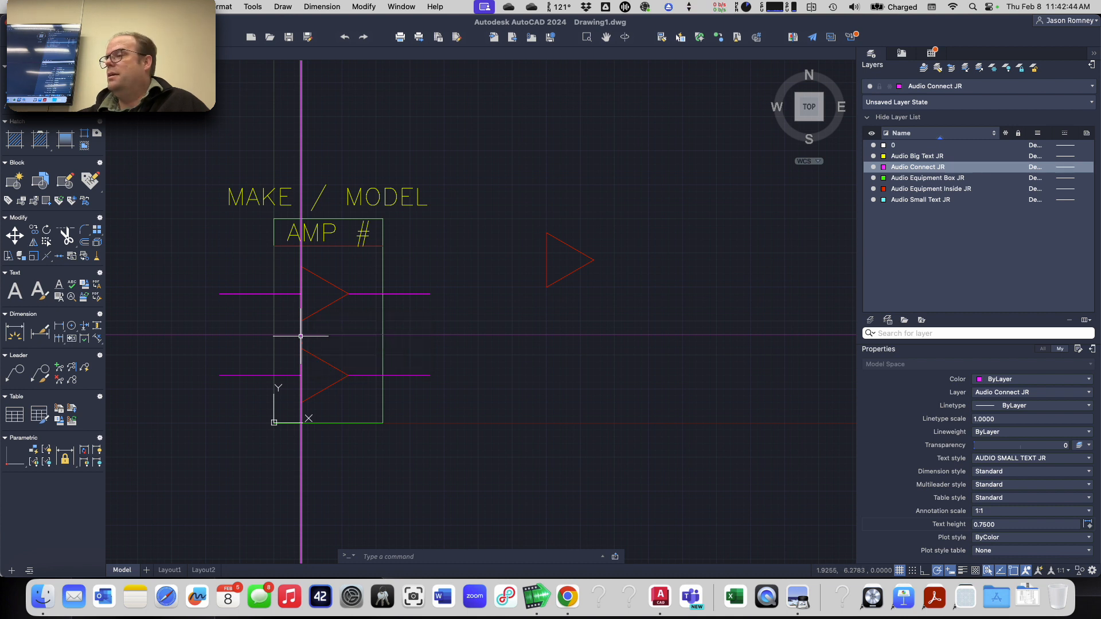
- Erase the horizontal and vertical construction lines and the helper line on the box's left edge
{"action": "left_click", "coordinate": [555, 370]}
{"action": "left_click", "coordinate": [520, 326]}
{"action": "key", "text": "e"}
{"action": "key", "text": "Return"}
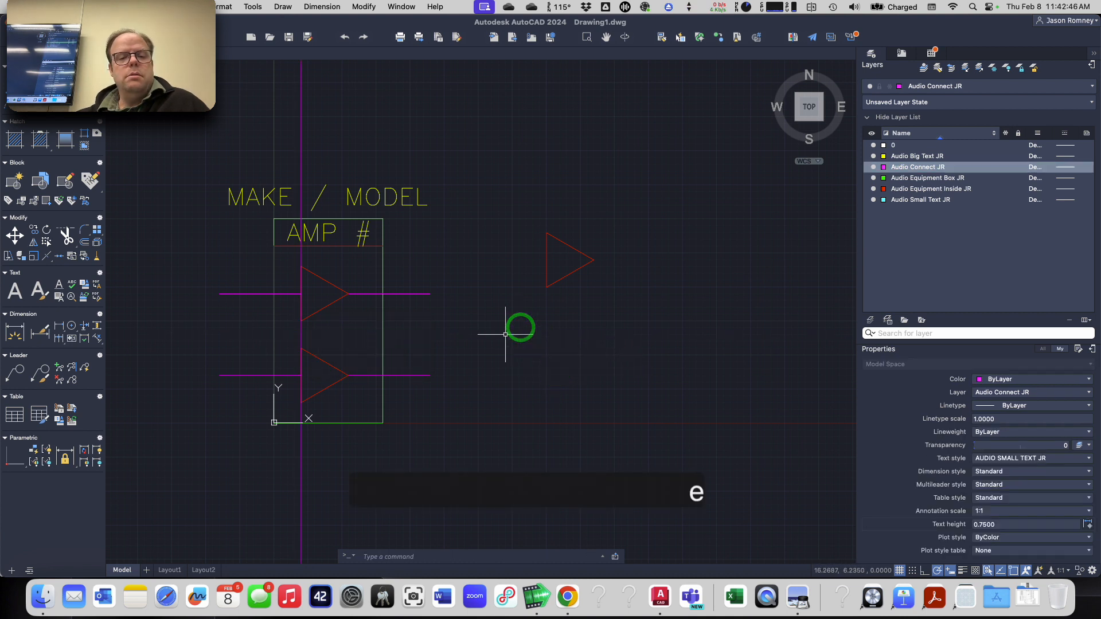
{"action": "left_click", "coordinate": [319, 336]}
{"action": "left_click", "coordinate": [285, 330]}
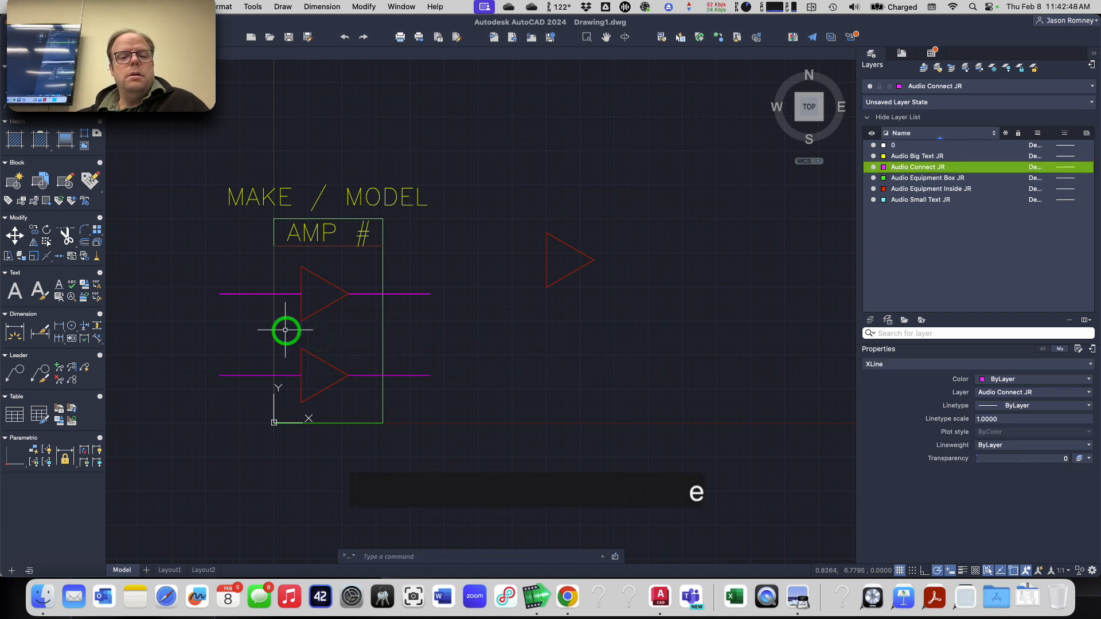
{"action": "key", "text": "Return"}
{"action": "left_click", "coordinate": [275, 325]}
{"action": "key", "text": "e"}
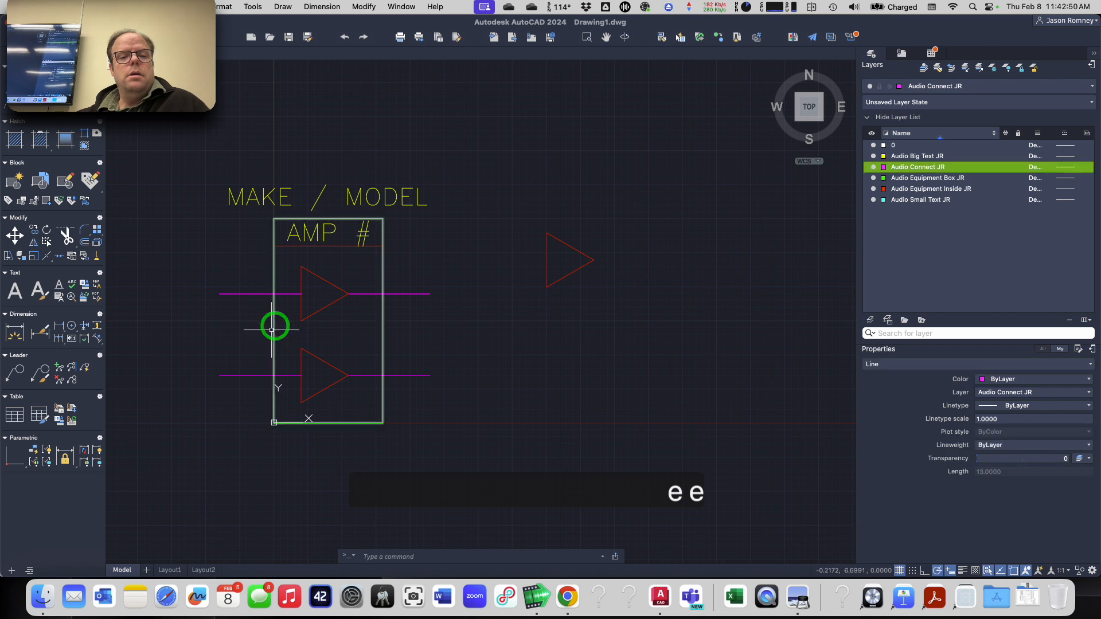
{"action": "key", "text": "Escape"}
{"action": "key", "text": "Escape"}
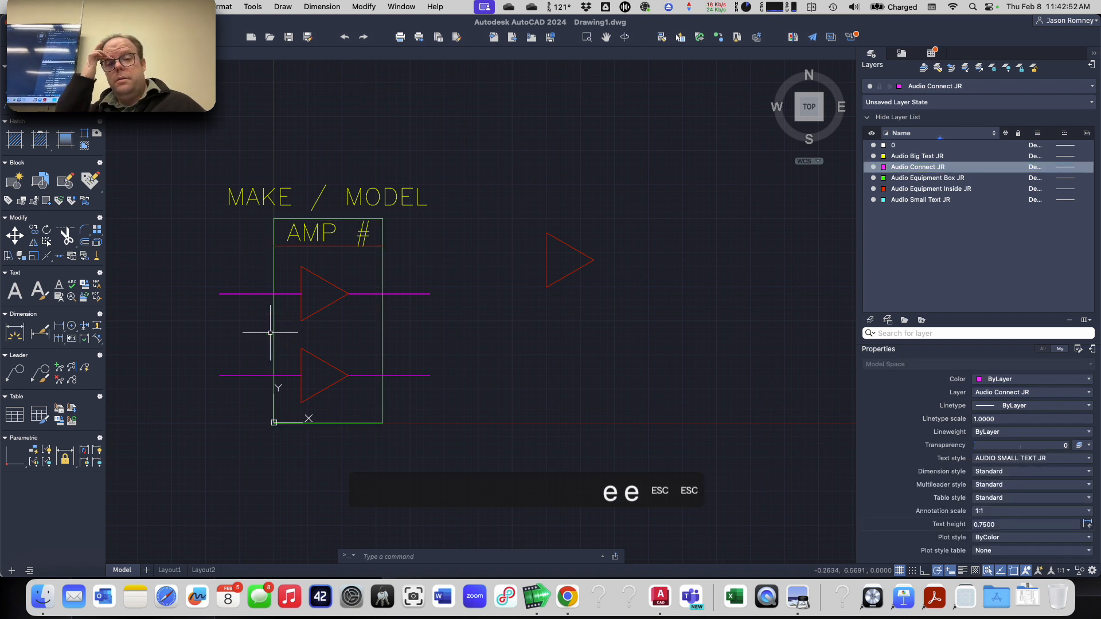
- Erase the spare red triangle outside the amp box
{"action": "left_click", "coordinate": [564, 242]}
{"action": "left_click", "coordinate": [561, 245]}
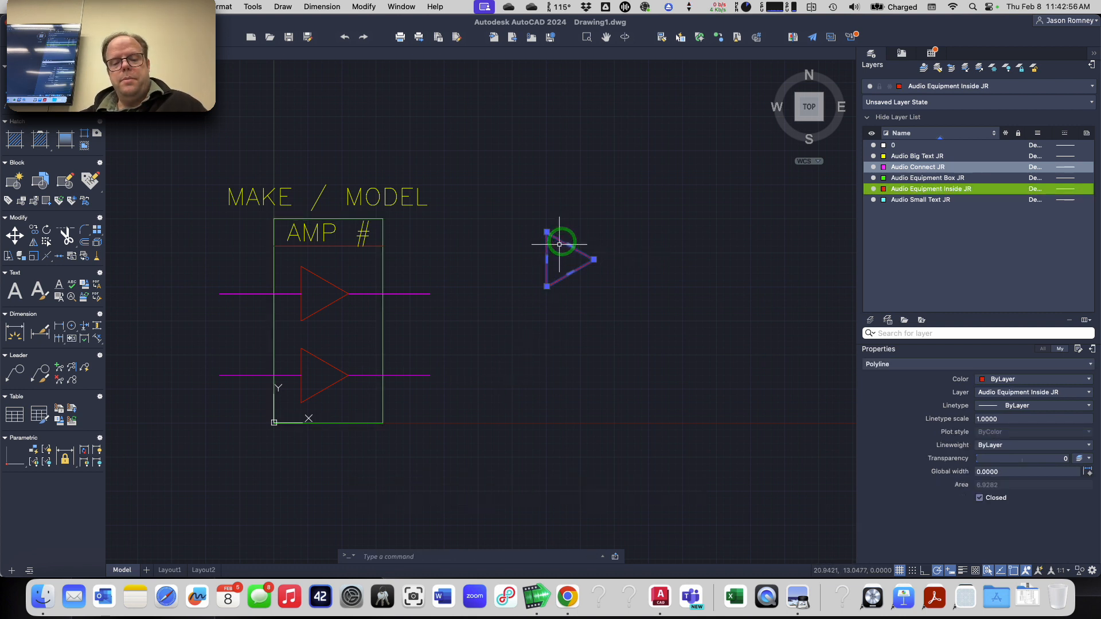
{"action": "key", "text": "e"}
{"action": "key", "text": "Return"}
- Draw a triangle with the Polygon Edge option in the empty area right of the amp box, with a 4-unit edge going straight up
{"action": "type", "text": "poly"}
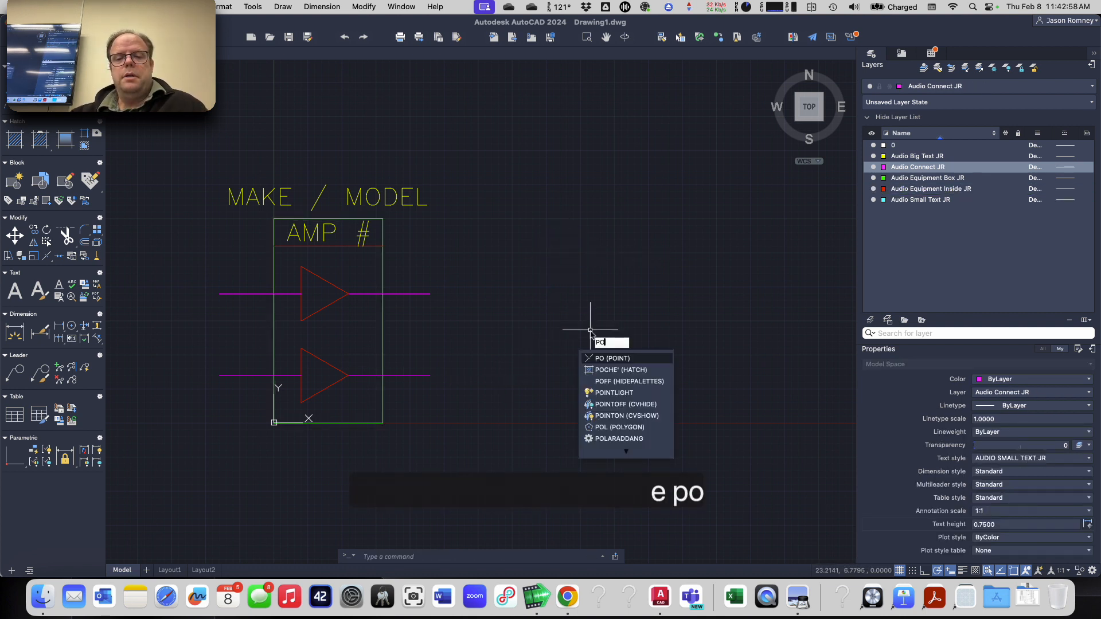
{"action": "key", "text": "Return"}
{"action": "key", "text": "Return"}
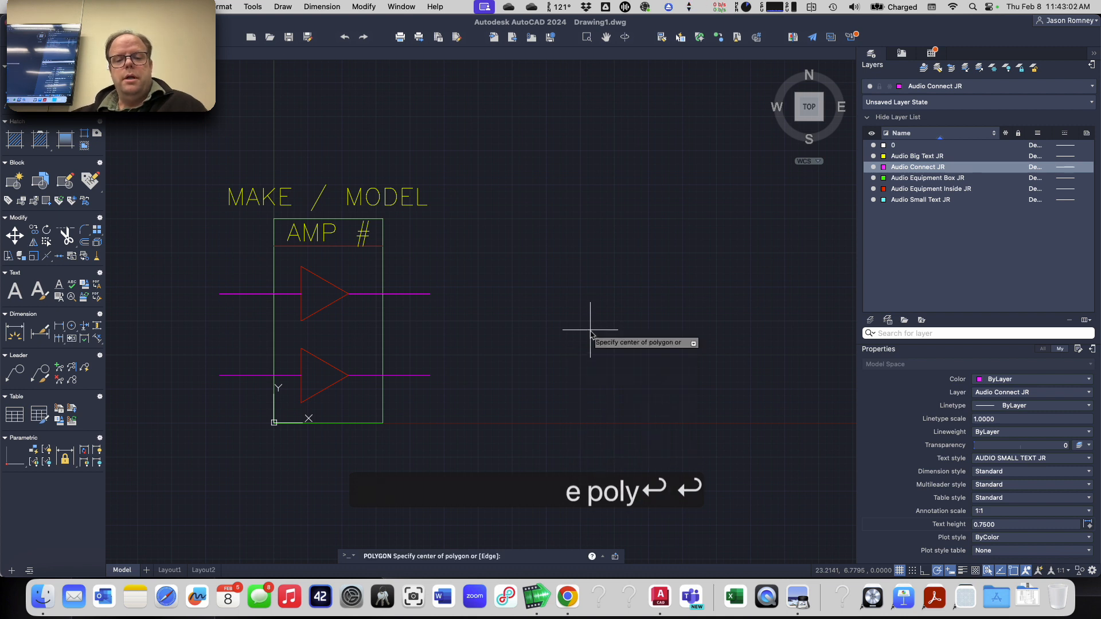
{"action": "type", "text": "e"}
{"action": "key", "text": "Return"}
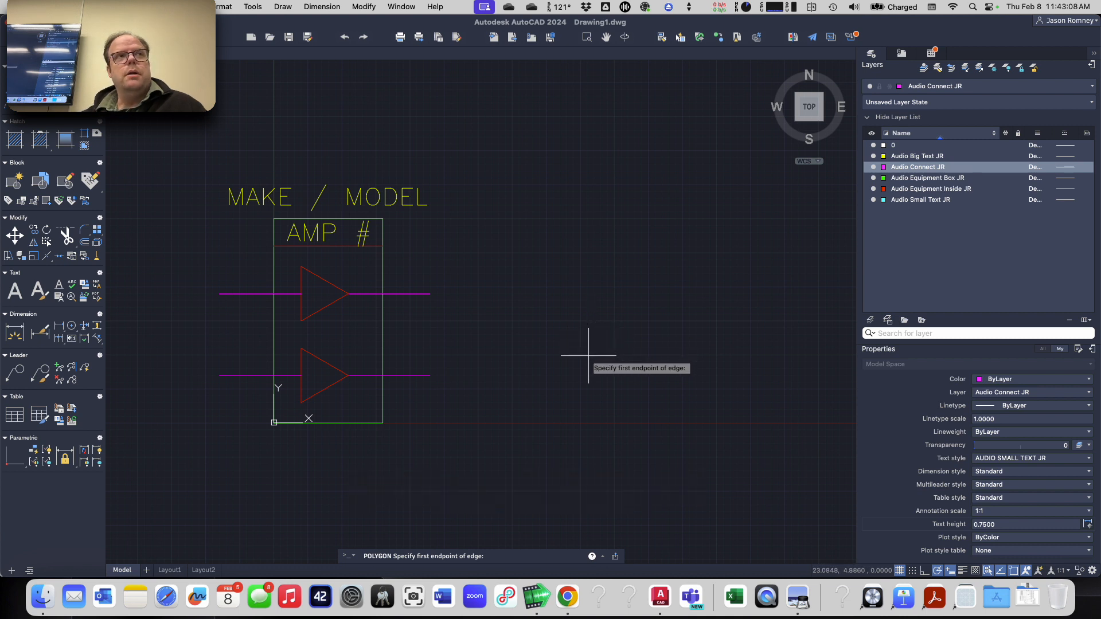
{"action": "left_click", "coordinate": [588, 355]}
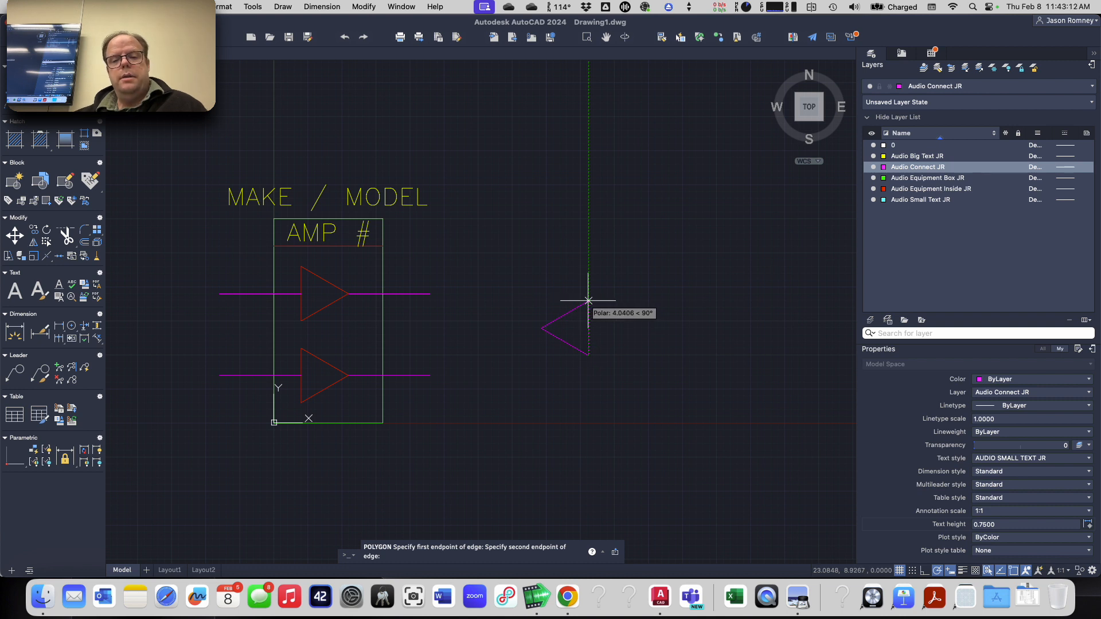
{"action": "type", "text": "4"}
{"action": "key", "text": "Return"}
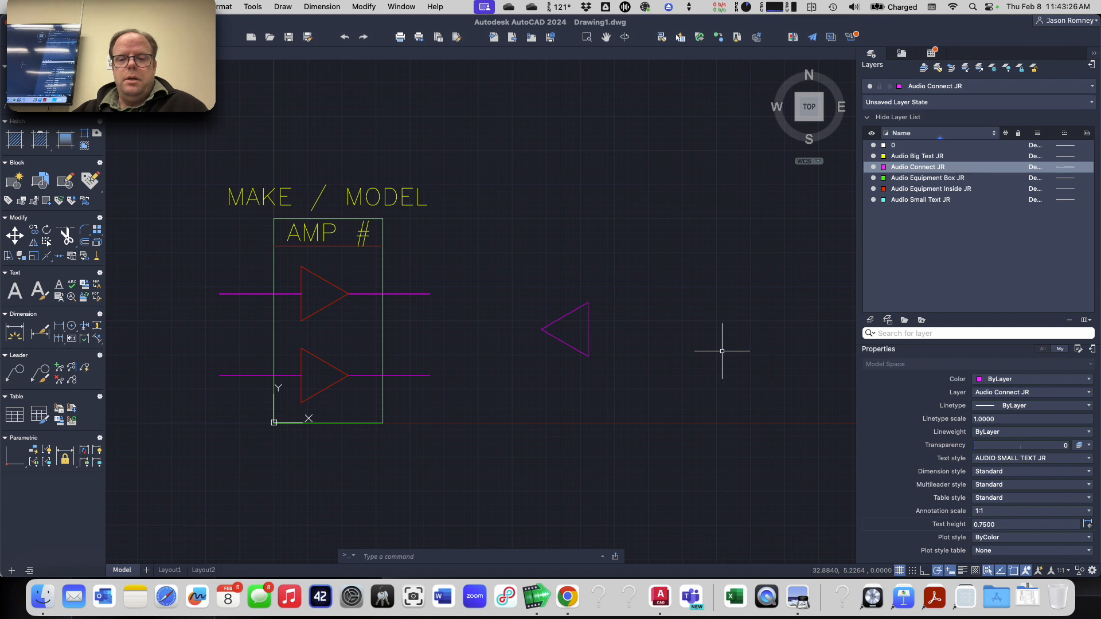
- Mirror the magenta triangle across its vertical edge and erase the source triangle
{"action": "type", "text": "mi"}
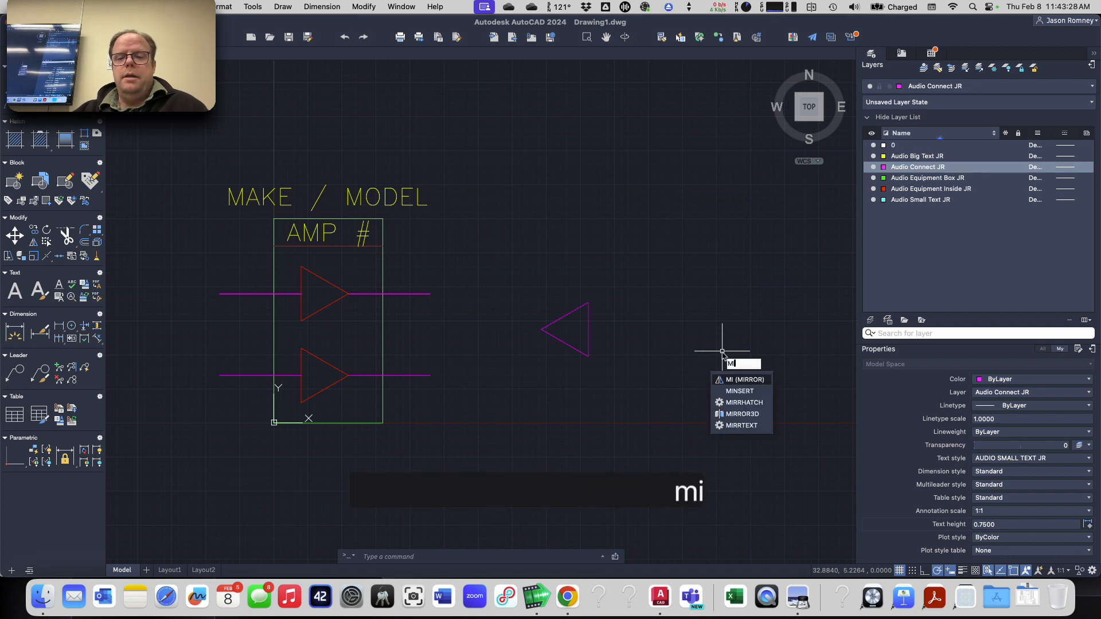
{"action": "key", "text": "Return"}
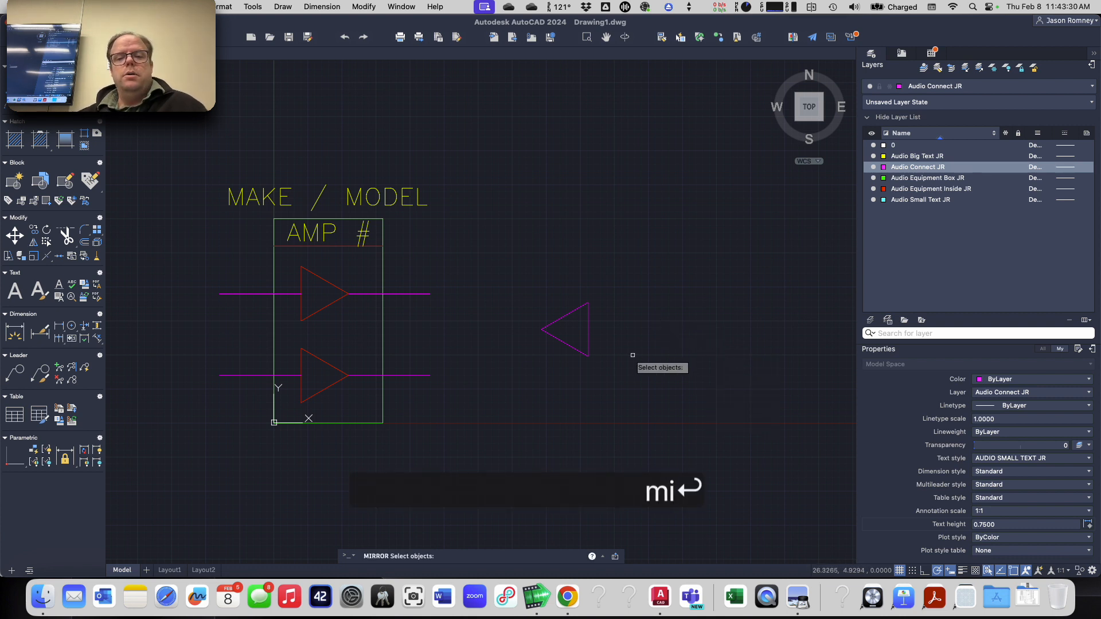
{"action": "left_click", "coordinate": [588, 340]}
{"action": "right_click", "coordinate": [588, 340]}
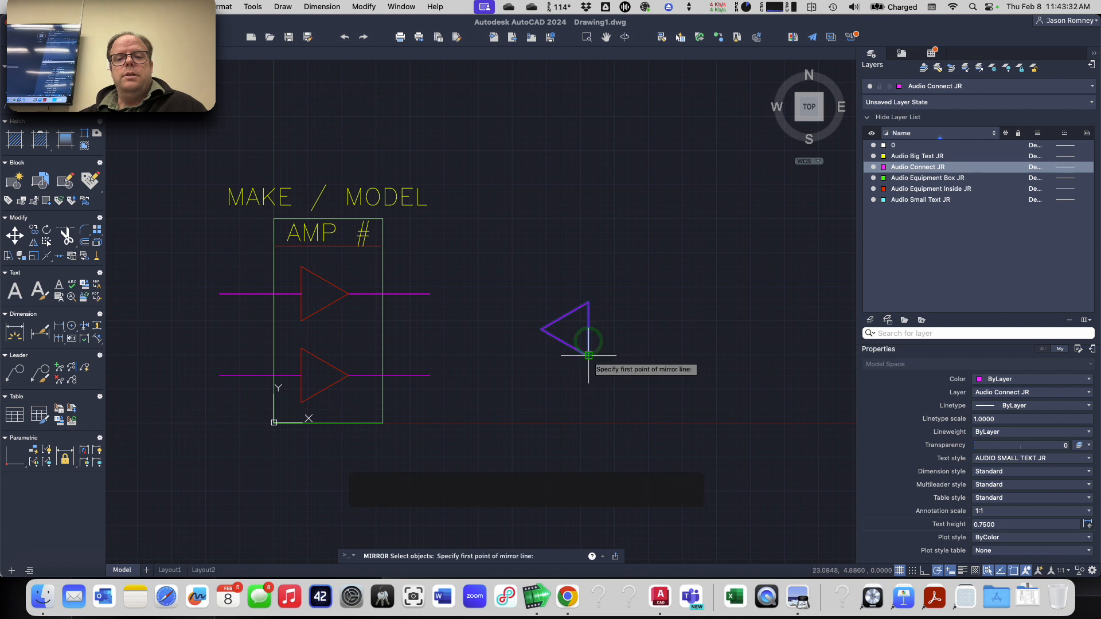
{"action": "left_click", "coordinate": [589, 356]}
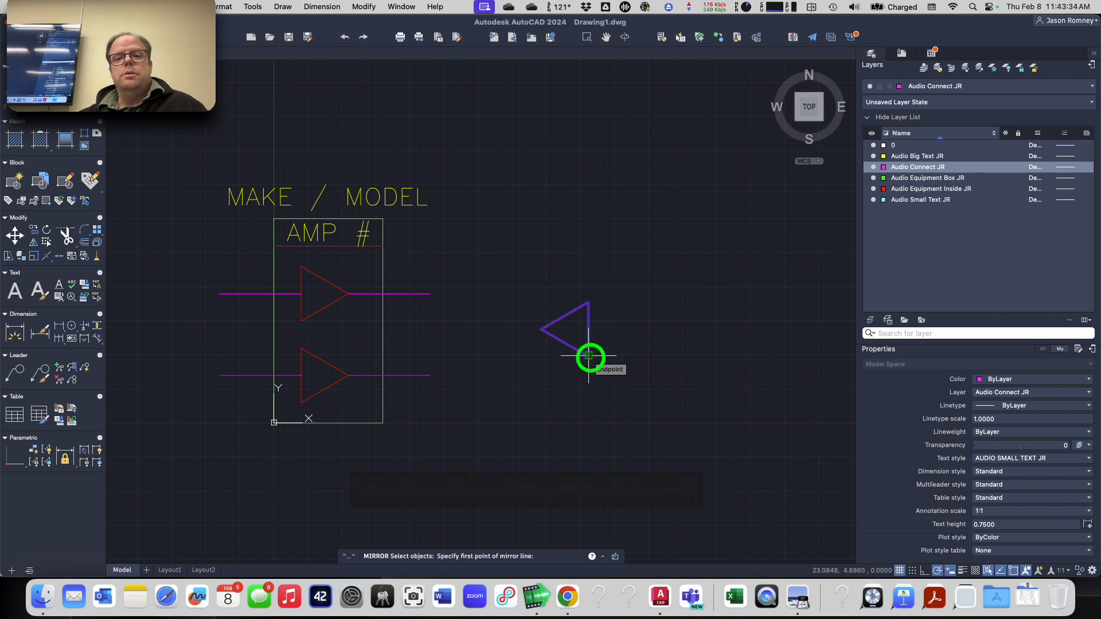
{"action": "left_click", "coordinate": [588, 301]}
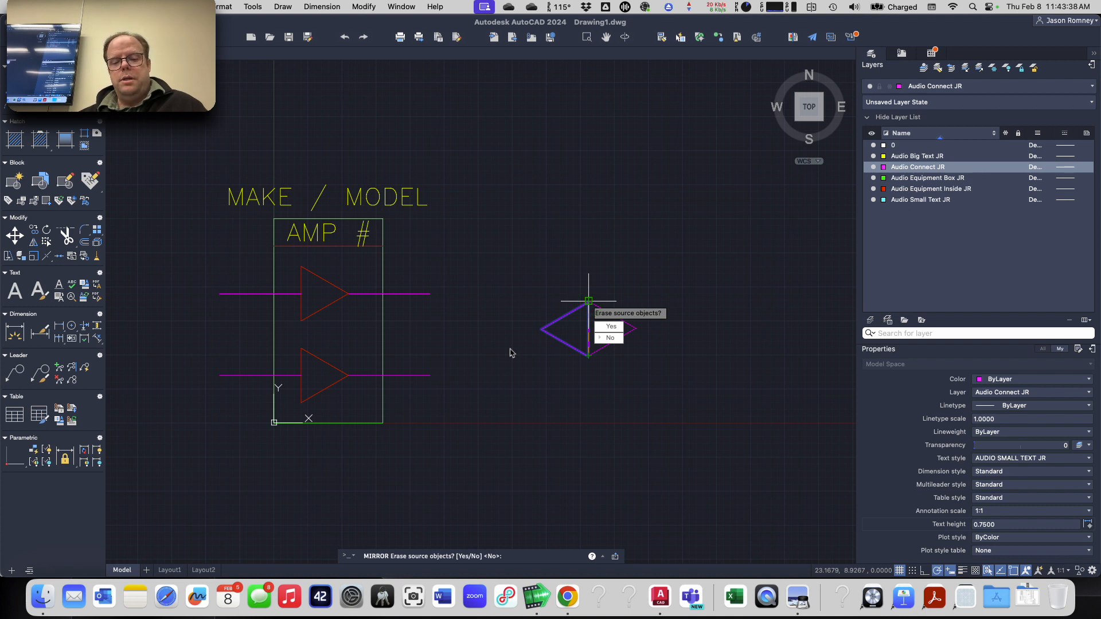
{"action": "type", "text": "y"}
{"action": "key", "text": "Return"}
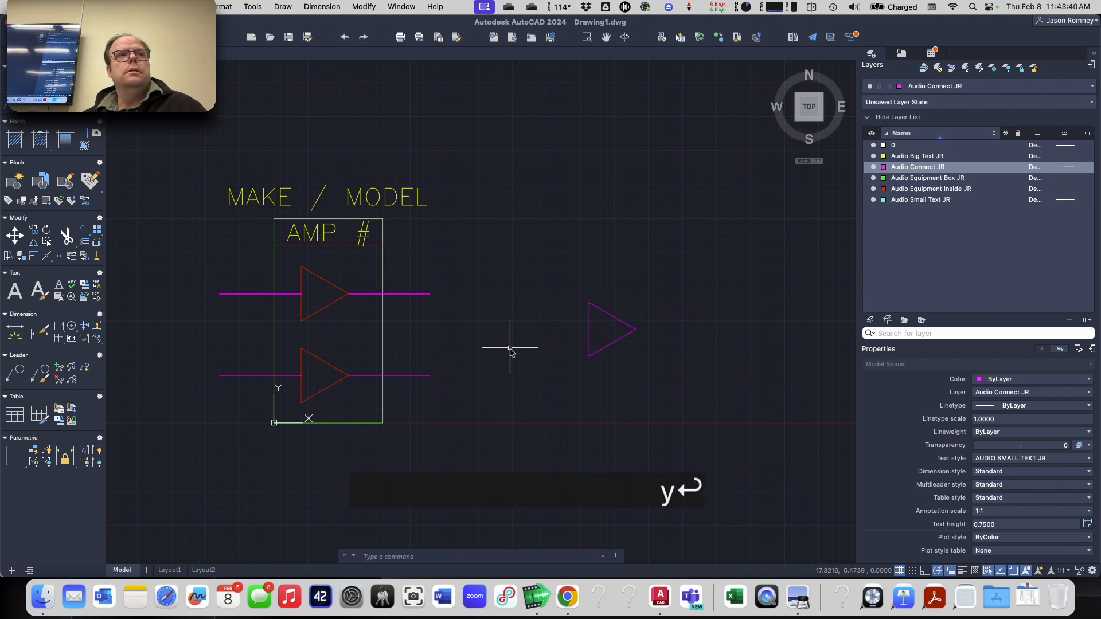
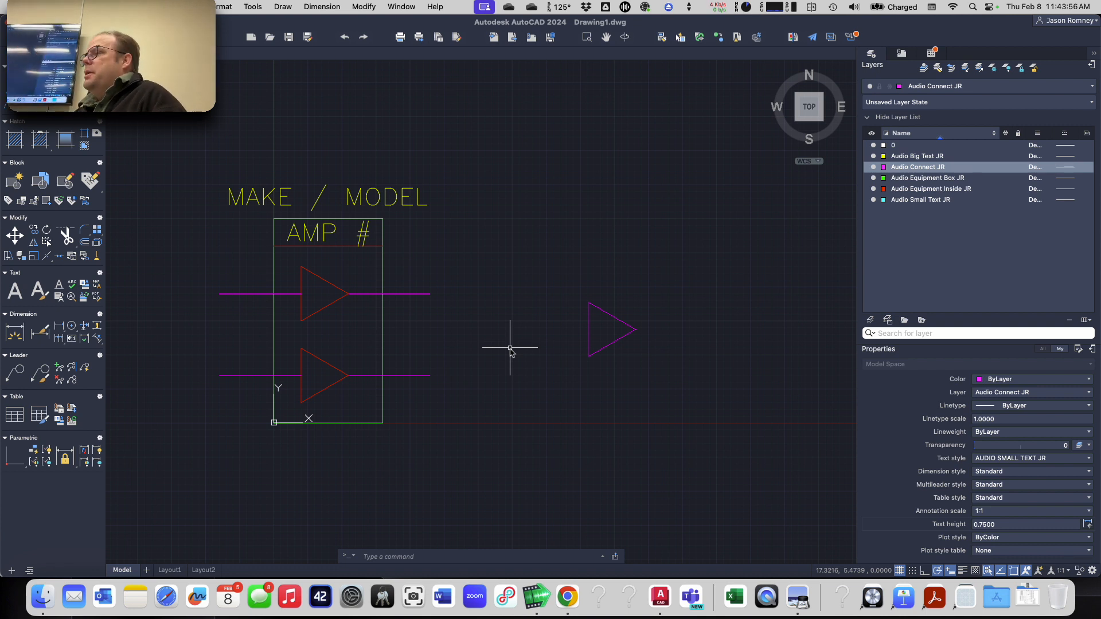
- Erase the magenta practice triangle outside the amp box
{"action": "left_click", "coordinate": [639, 386]}
{"action": "left_click", "coordinate": [576, 274]}
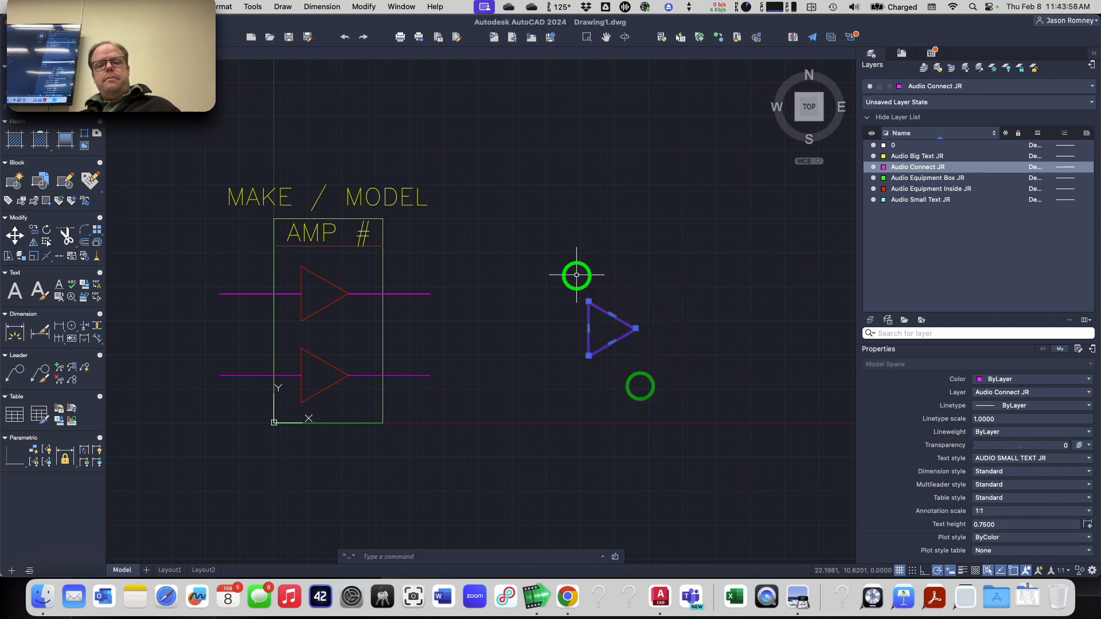
{"action": "type", "text": "e"}
{"action": "key", "text": "Return"}
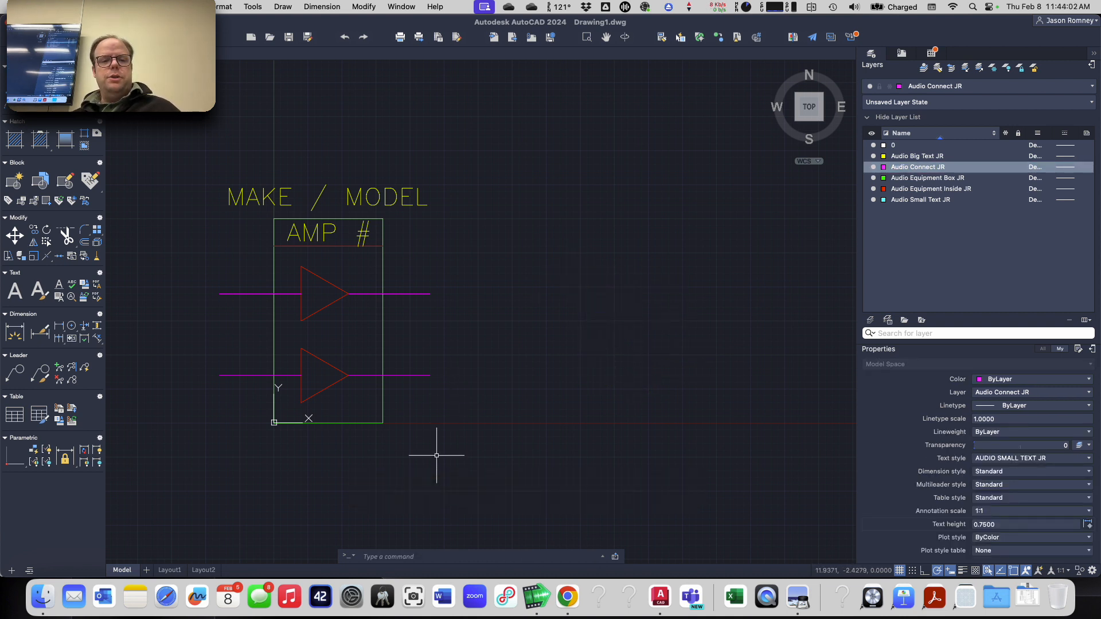
- Switch to Chrome to examine the reference amplifier symbols, then return to the AutoCAD drawing
{"action": "key", "text": "super+Tab"}
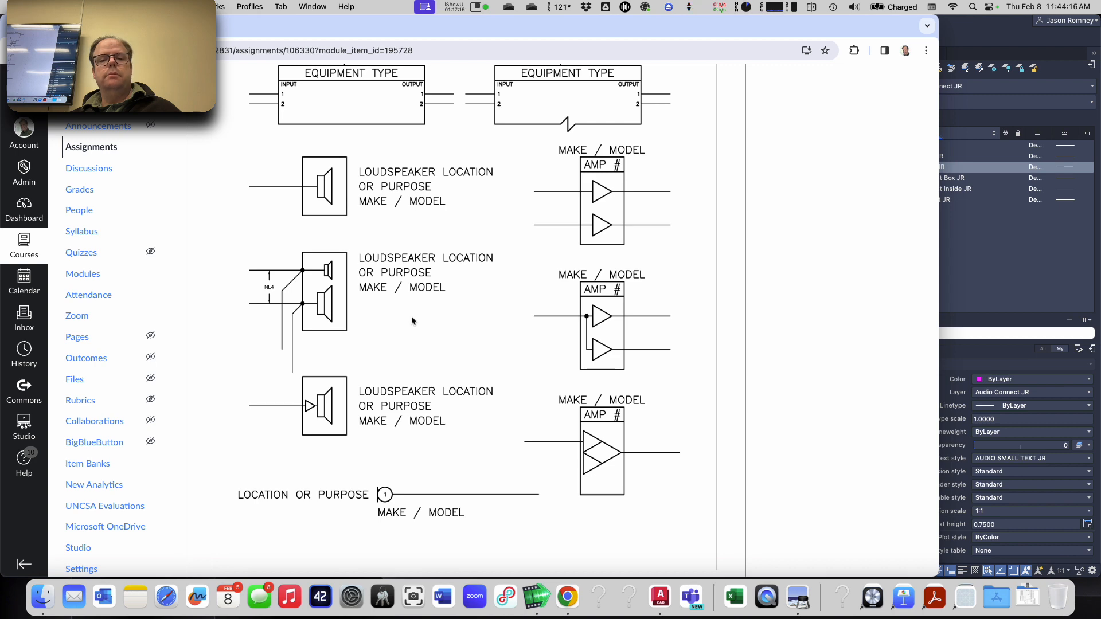
{"action": "key", "text": "super+Tab"}
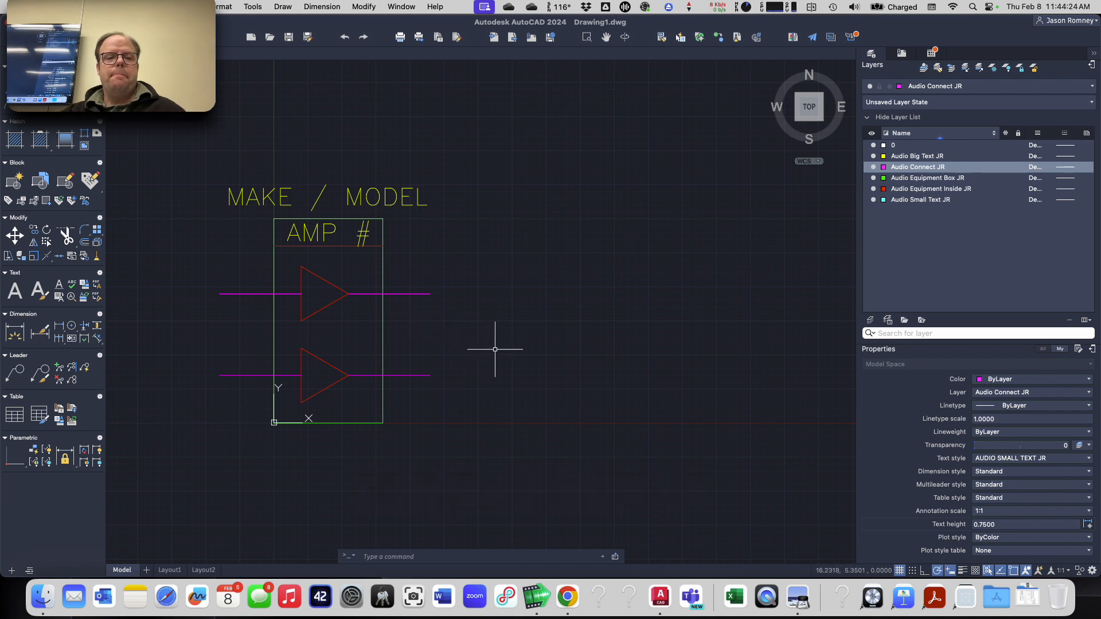
{"action": "type", "text": "poly"}
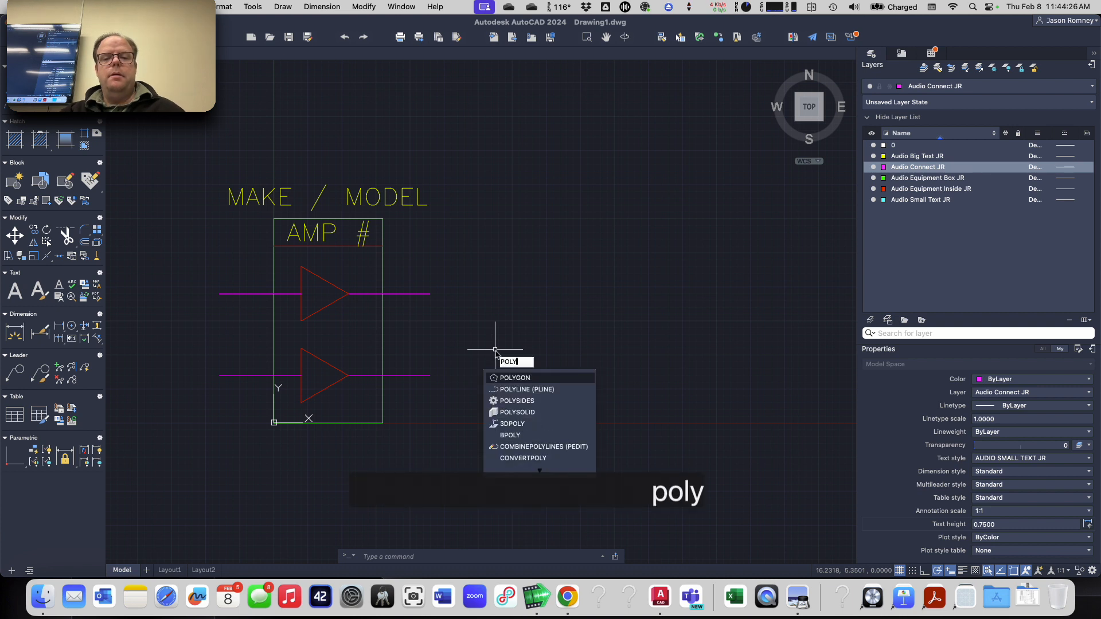
{"action": "key", "text": "Return"}
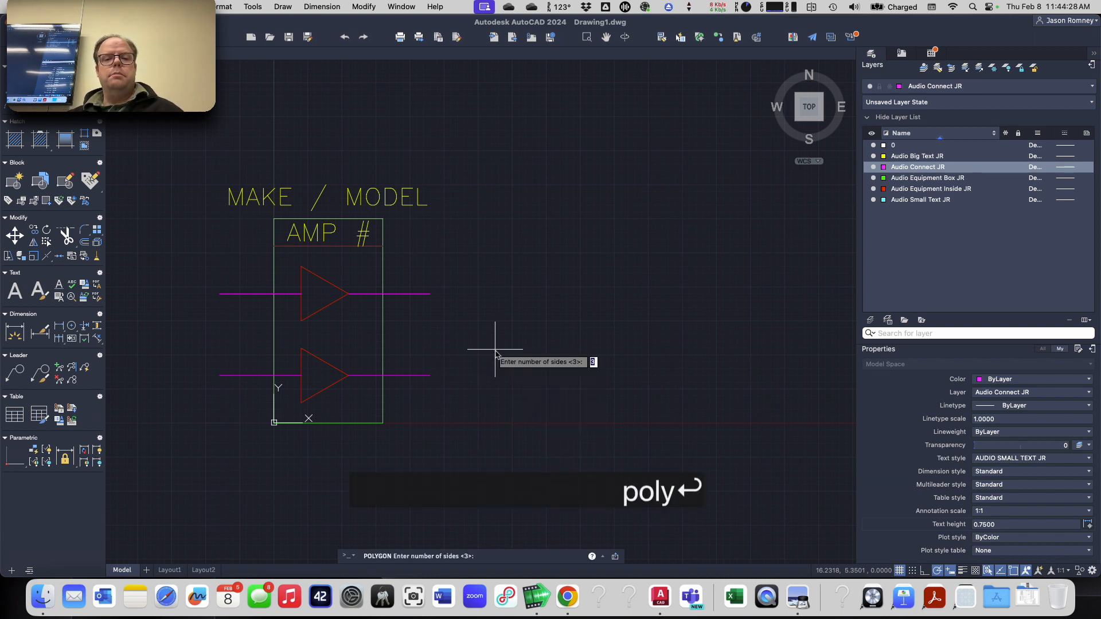
{"action": "key", "text": "Escape"}
{"action": "key", "text": "Escape"}
{"action": "key", "text": "Escape"}
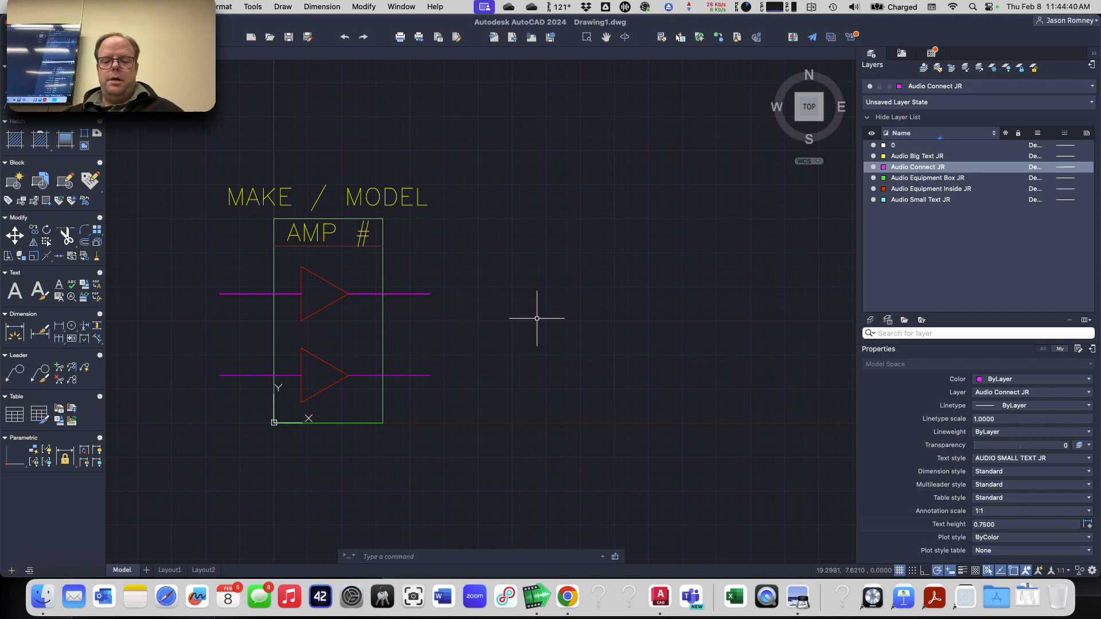
- Draw a circle of radius 0.25 centred where the upper connection line crosses the amp box's left edge
{"action": "type", "text": "c"}
{"action": "key", "text": "Return"}
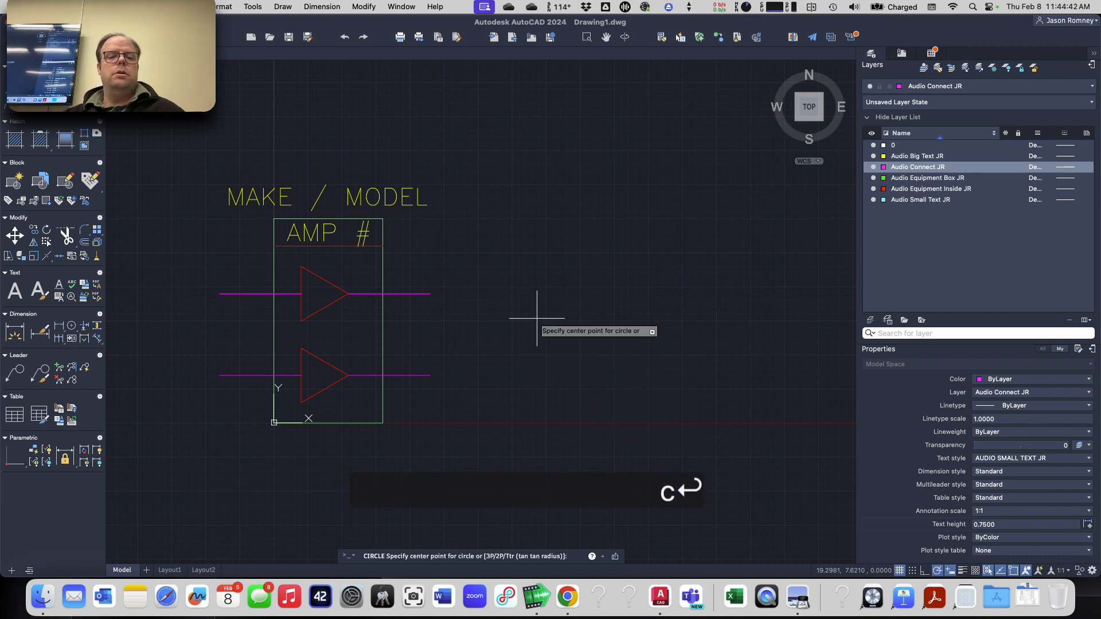
{"action": "scroll", "coordinate": [251, 280], "scroll_direction": "up", "scroll_amount": 3}
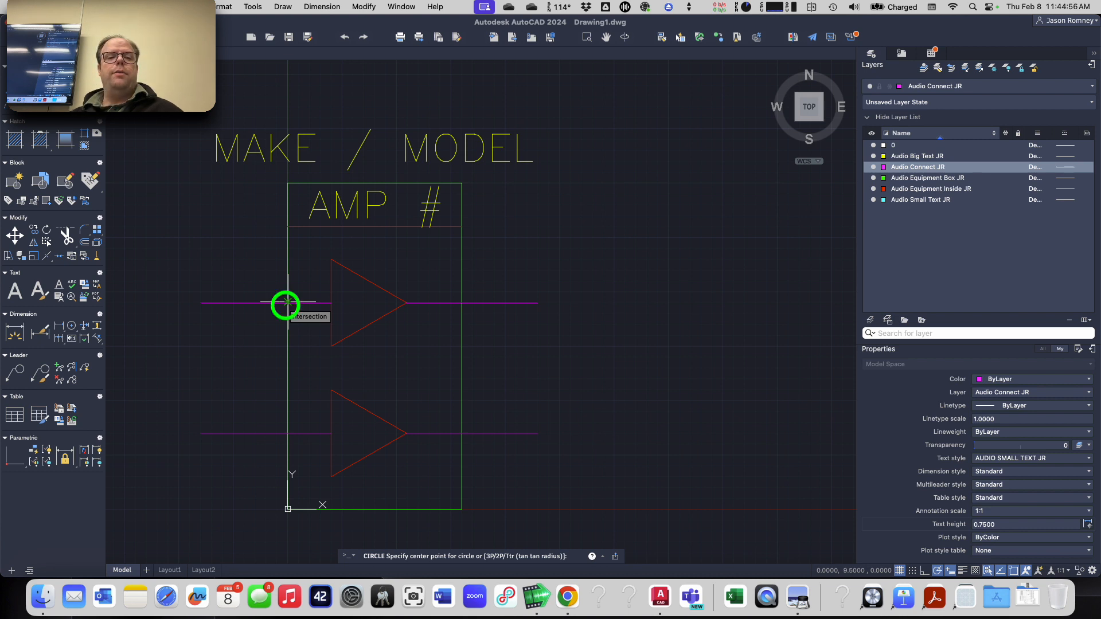
{"action": "left_click", "coordinate": [288, 302]}
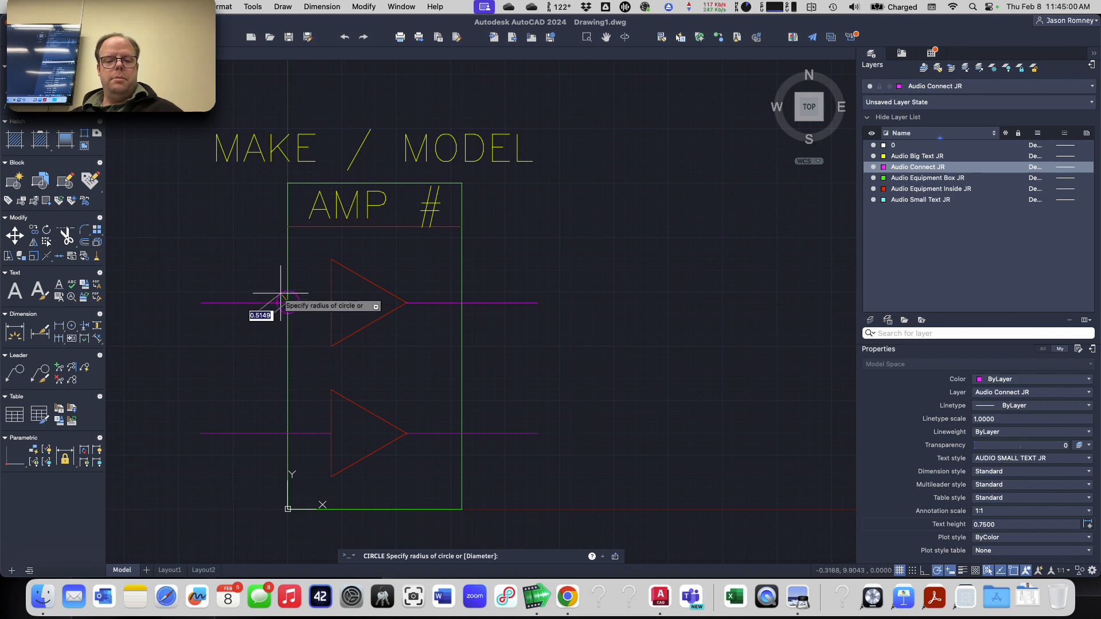
{"action": "type", "text": "0.25"}
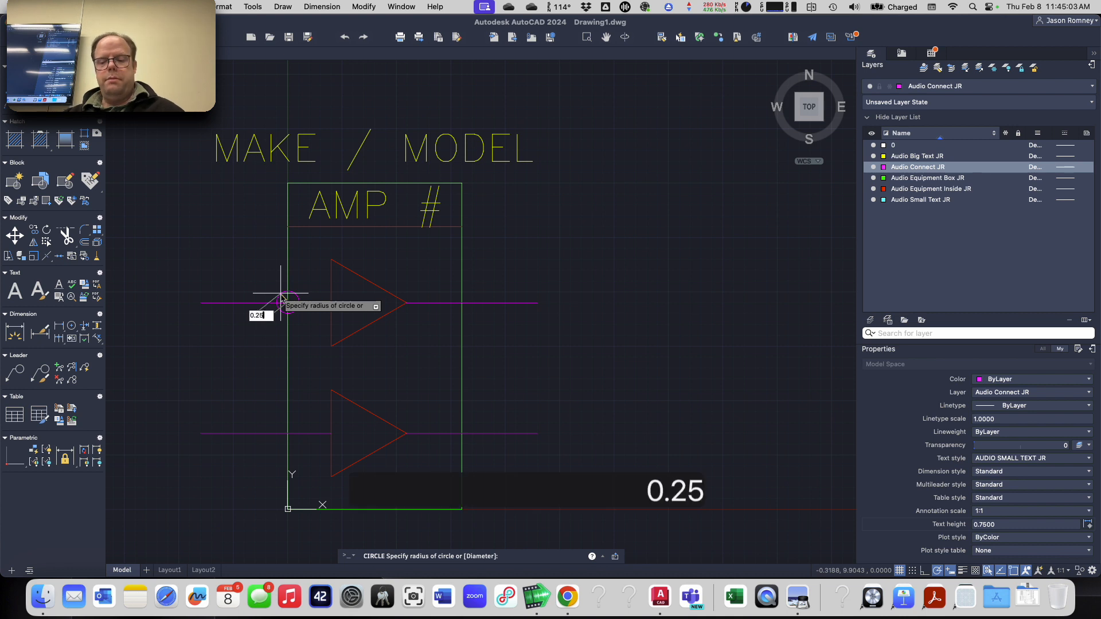
{"action": "key", "text": "Return"}
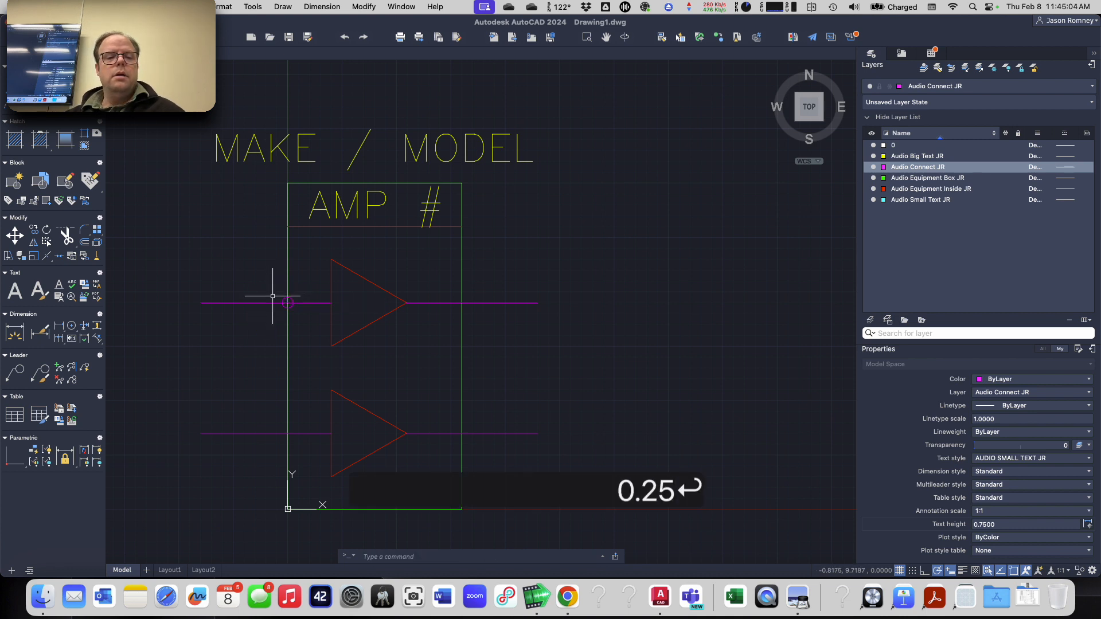
- Fill the small circle on the box's left edge with a solid hatch, using the circle as the boundary
{"action": "scroll", "coordinate": [315, 302], "scroll_direction": "up", "scroll_amount": 4}
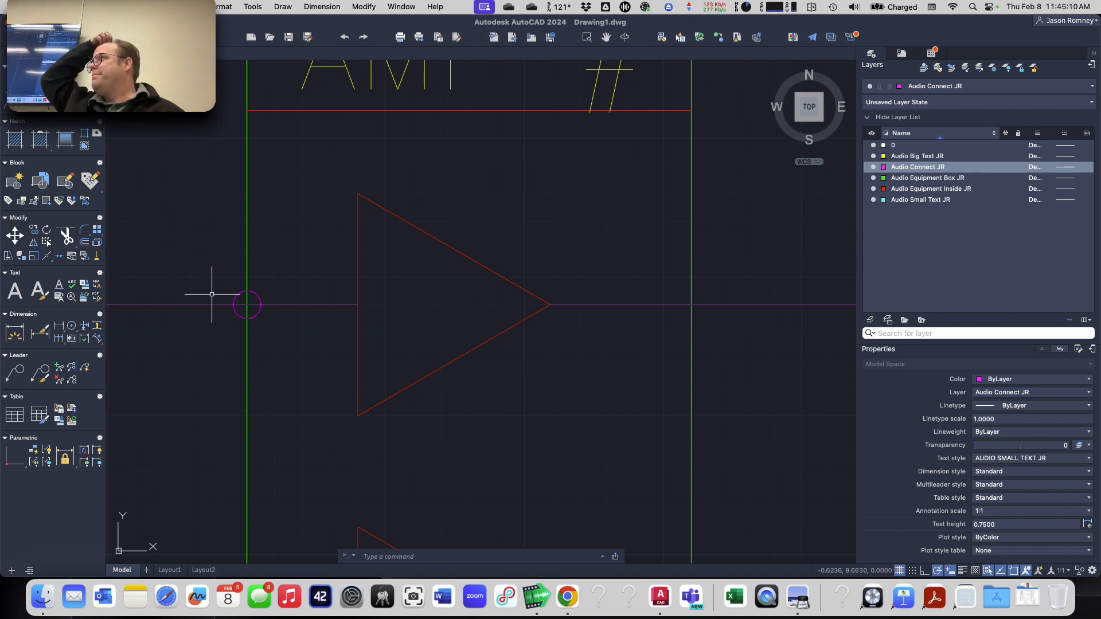
{"action": "type", "text": "hatch"}
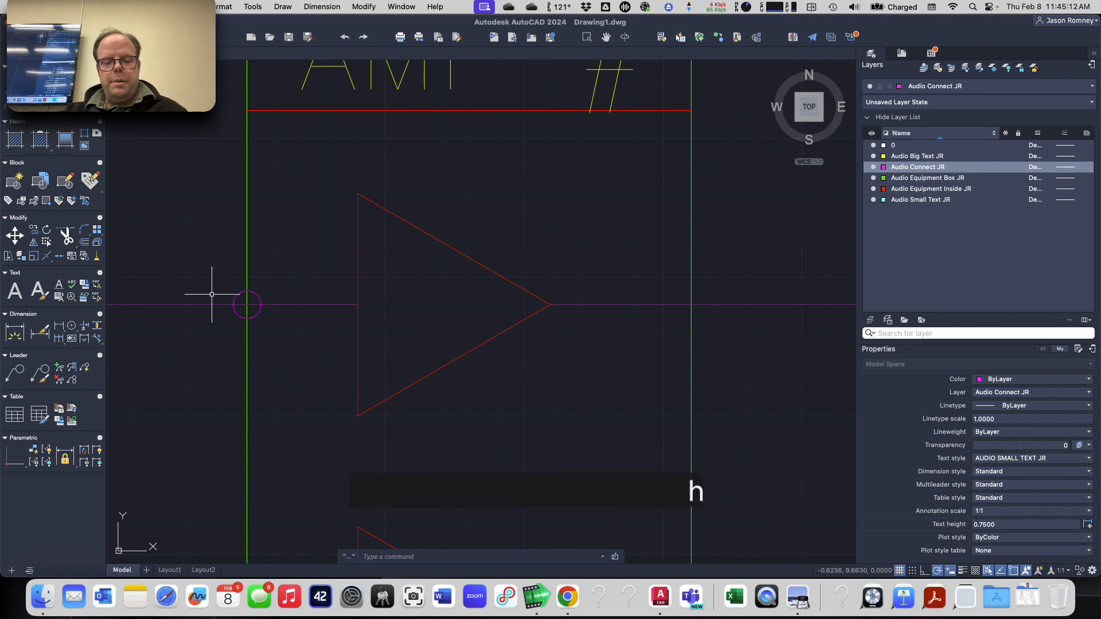
{"action": "key", "text": "Return"}
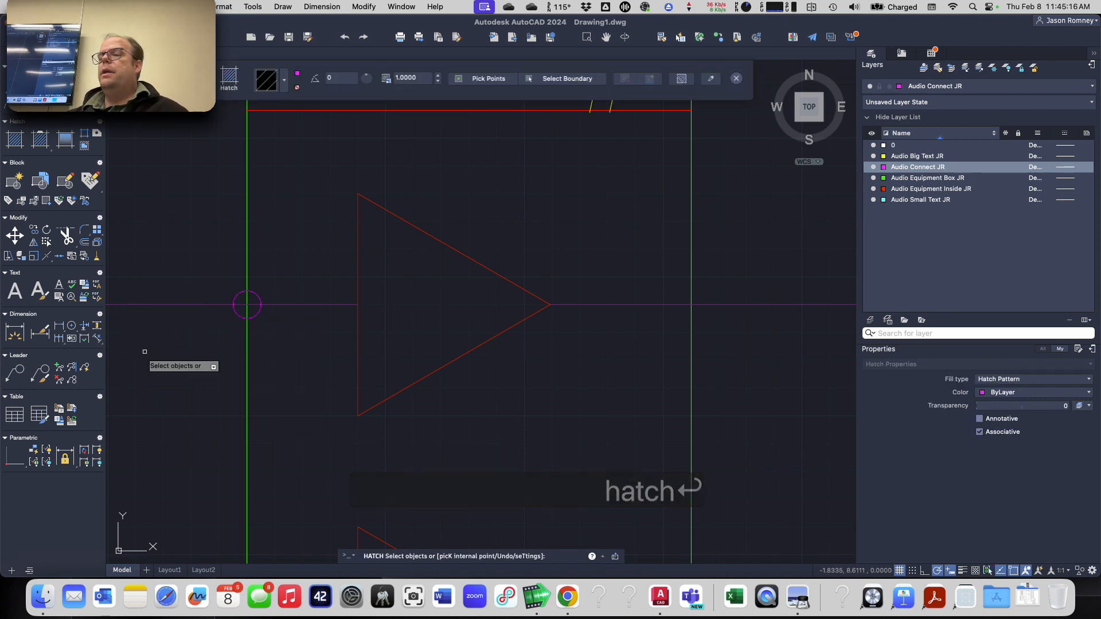
{"action": "left_click", "coordinate": [285, 81]}
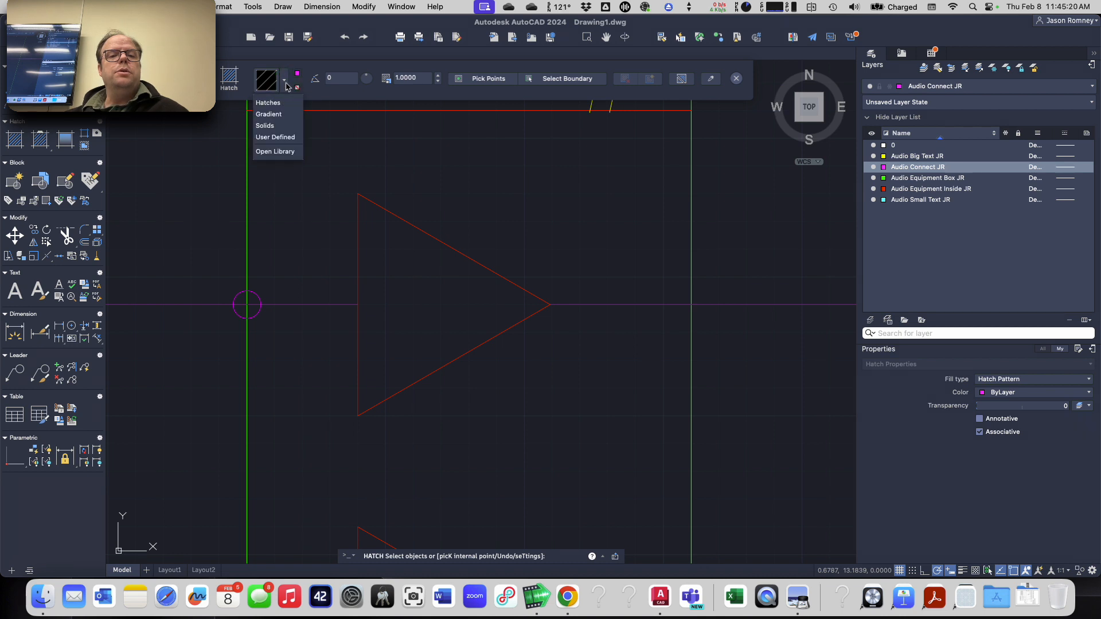
{"action": "left_click", "coordinate": [273, 129]}
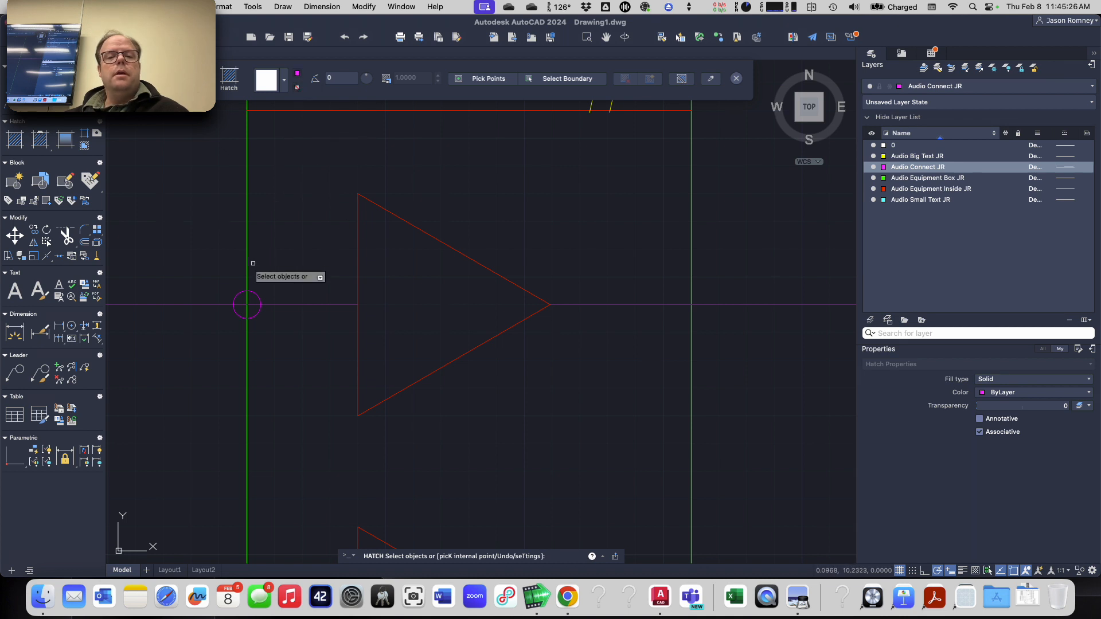
{"action": "left_click", "coordinate": [562, 80]}
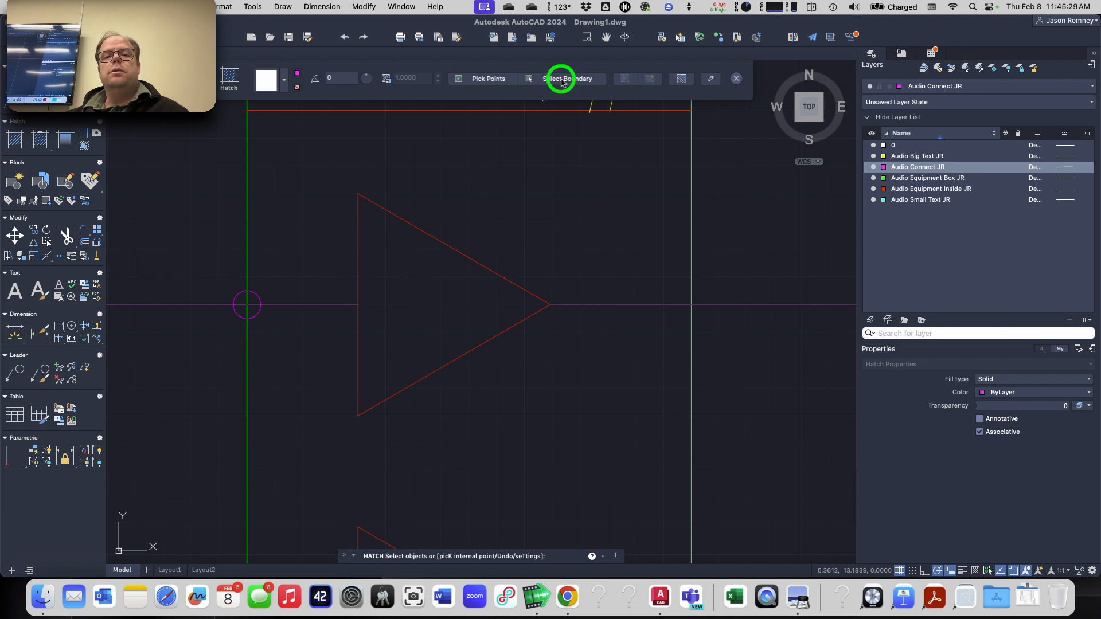
{"action": "left_click", "coordinate": [252, 294]}
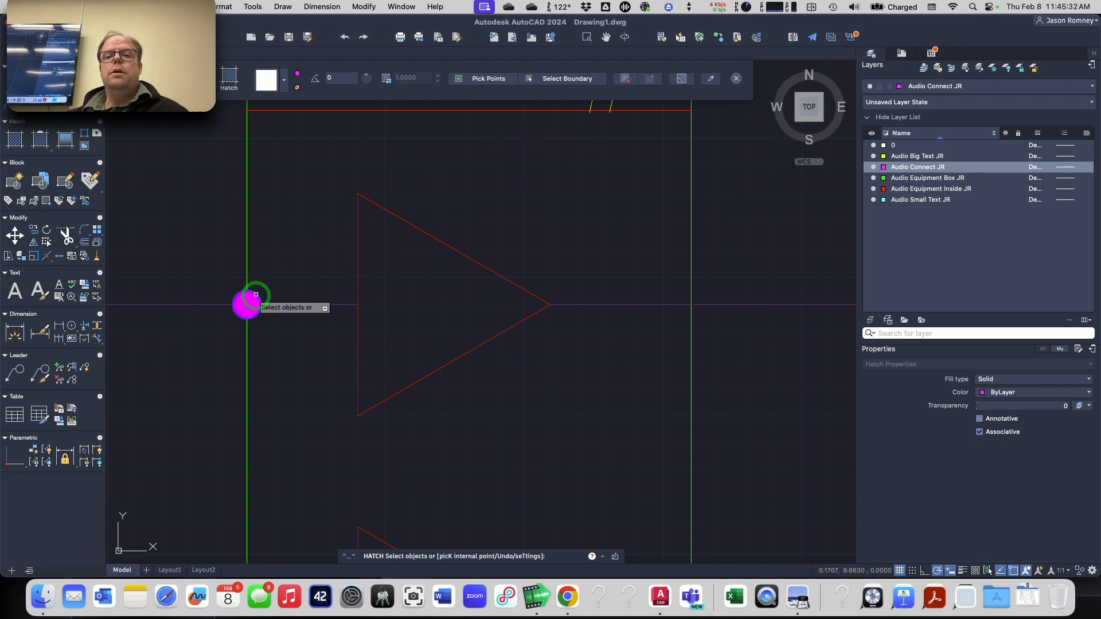
{"action": "key", "text": "Return"}
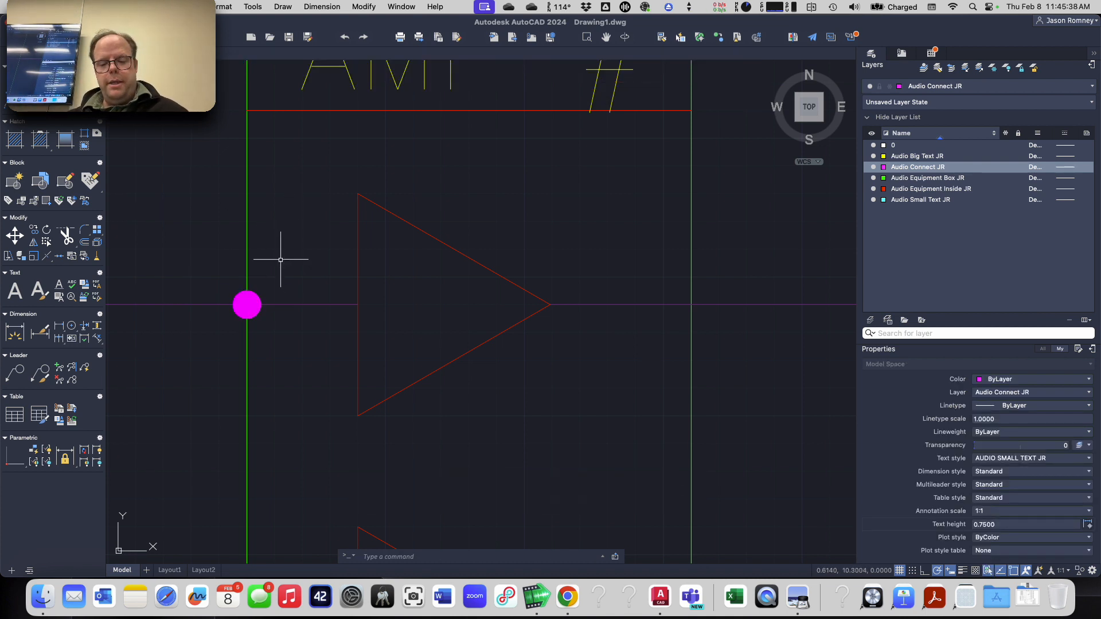
- Move the solid hatch off its circle to the empty space just above the connection line, outside the box's left edge
{"action": "type", "text": "m"}
{"action": "key", "text": "space"}
{"action": "left_click", "coordinate": [249, 300]}
{"action": "right_click", "coordinate": [248, 304]}
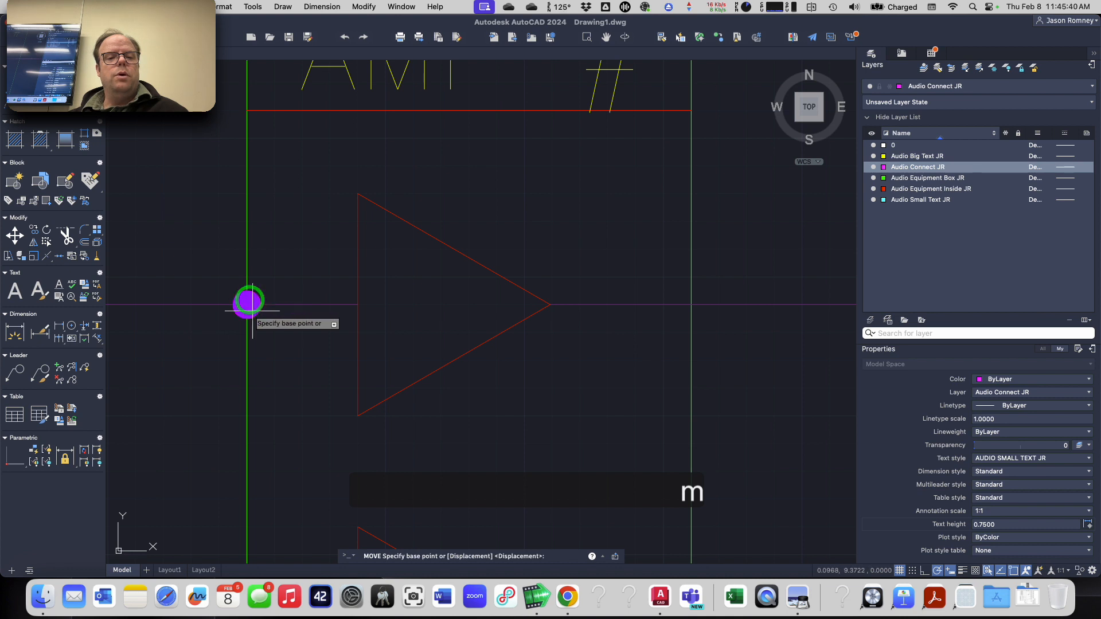
{"action": "left_click", "coordinate": [247, 305]}
{"action": "left_click", "coordinate": [220, 258]}
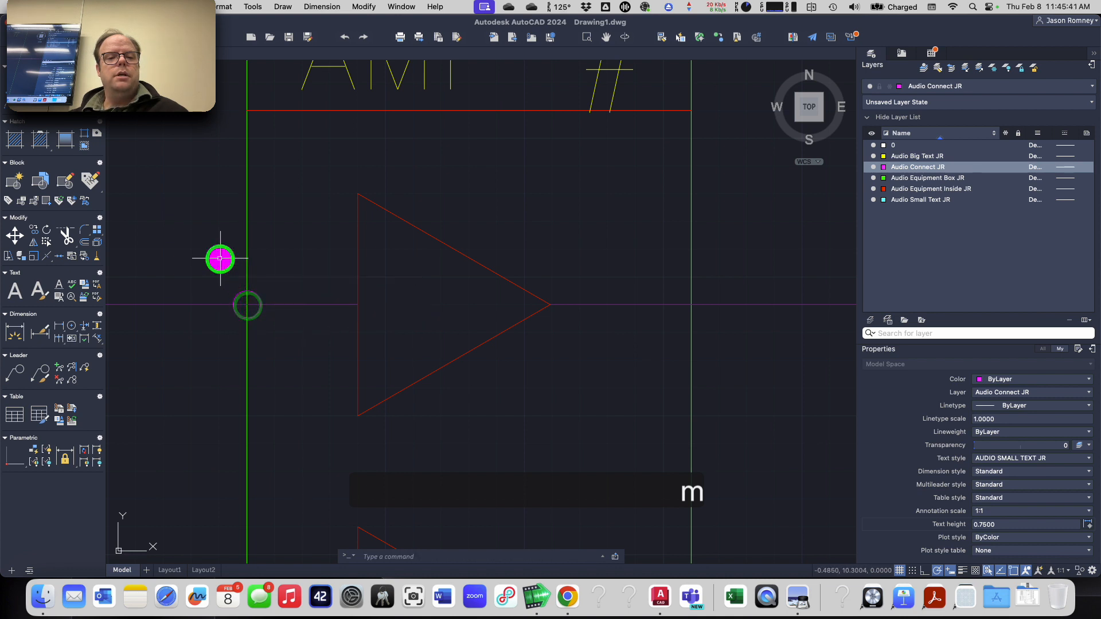
- Erase the circle outline at the crossing of the connection line and the box's left edge
{"action": "left_click", "coordinate": [255, 292]}
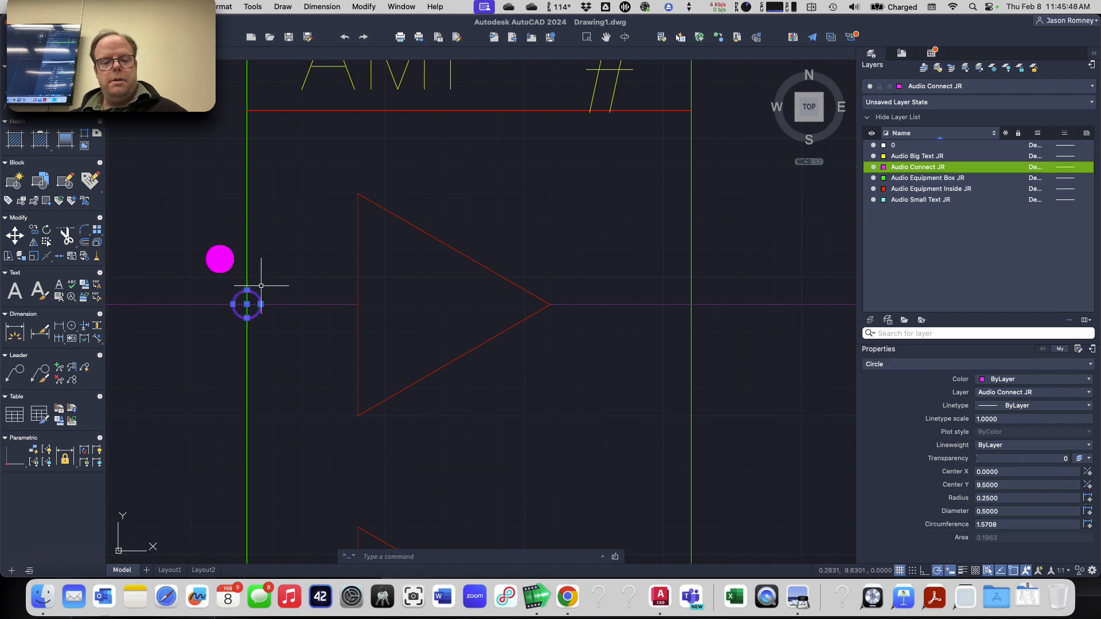
{"action": "key", "text": "e"}
{"action": "key", "text": "Return"}
{"action": "key", "text": "m"}
{"action": "key", "text": "Return"}
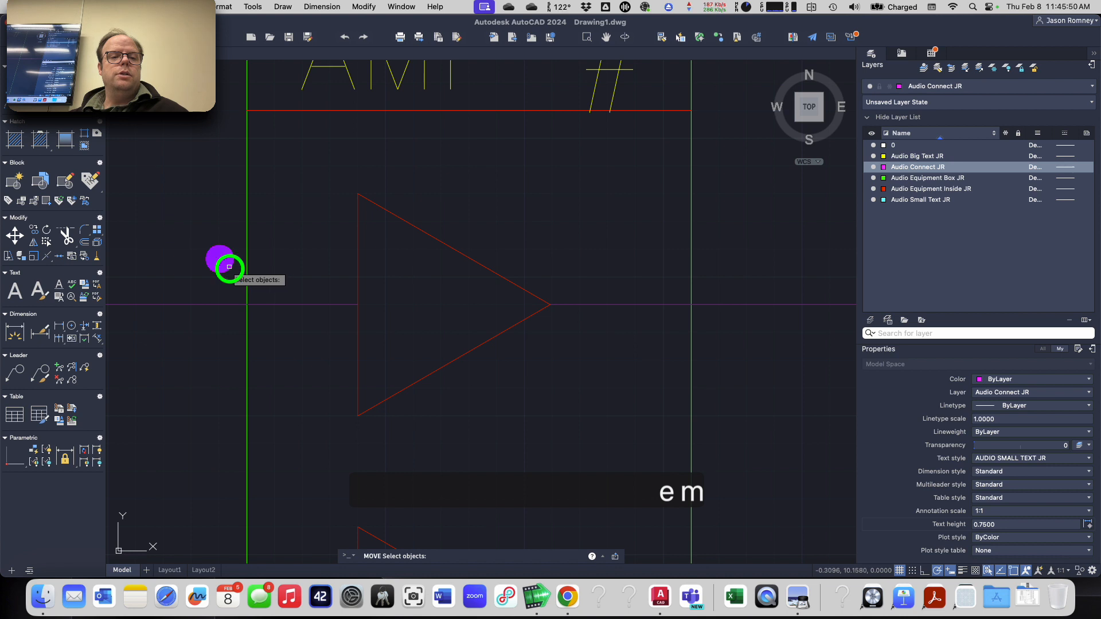
{"action": "left_click", "coordinate": [229, 267]}
{"action": "key", "text": "Return"}
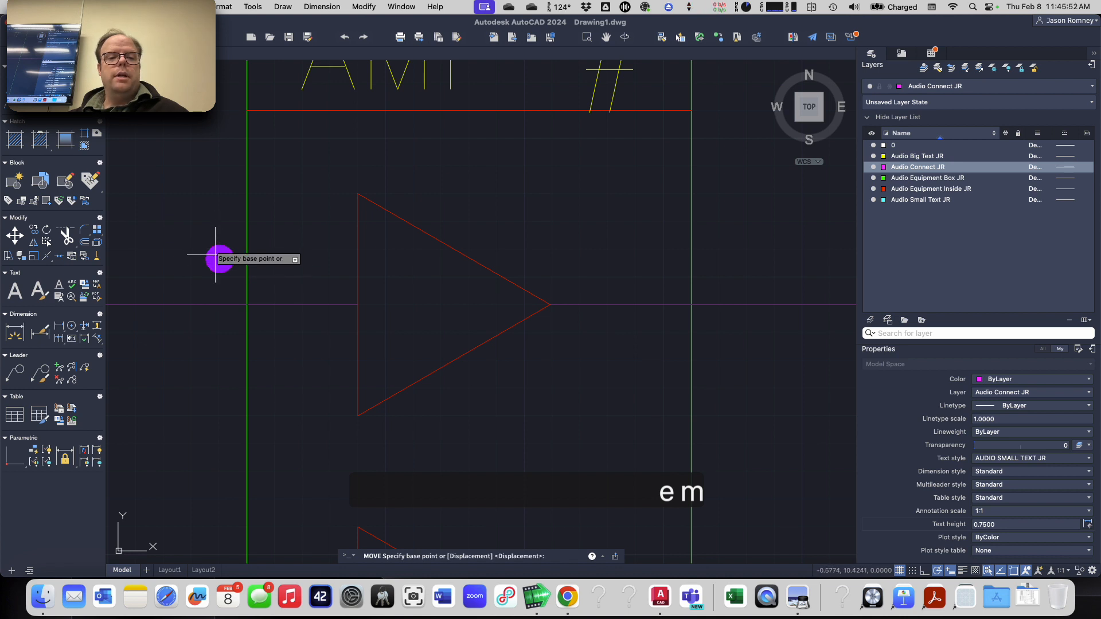
{"action": "key", "text": "Escape"}
{"action": "key", "text": "Escape"}
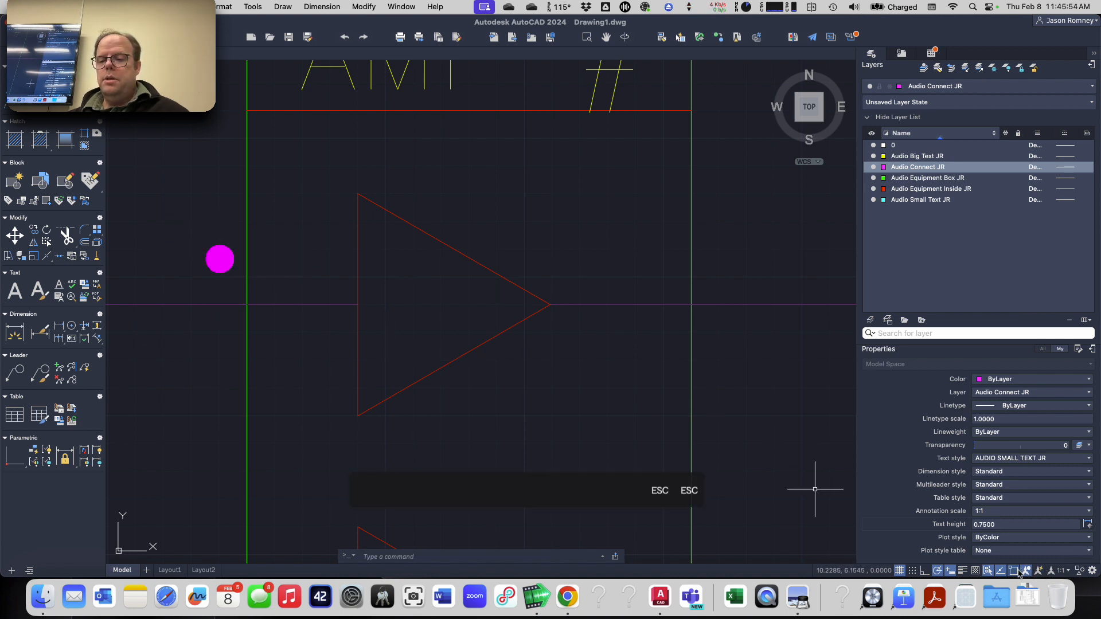
{"action": "left_click", "coordinate": [1018, 572]}
{"action": "key", "text": "Escape"}
{"action": "key", "text": "Escape"}
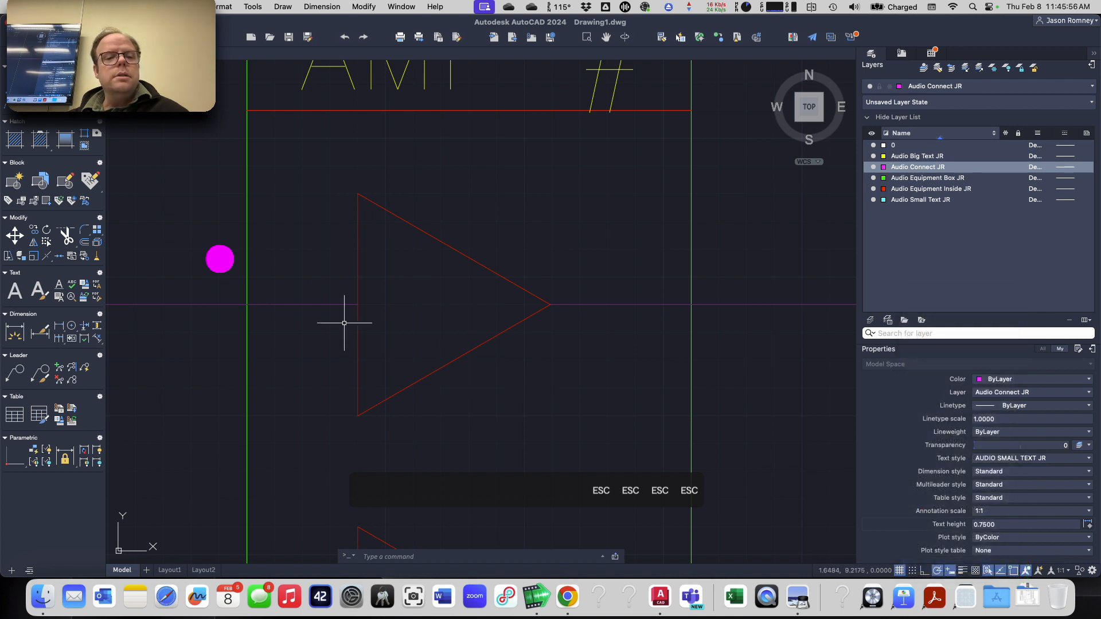
{"action": "left_click", "coordinate": [220, 259]}
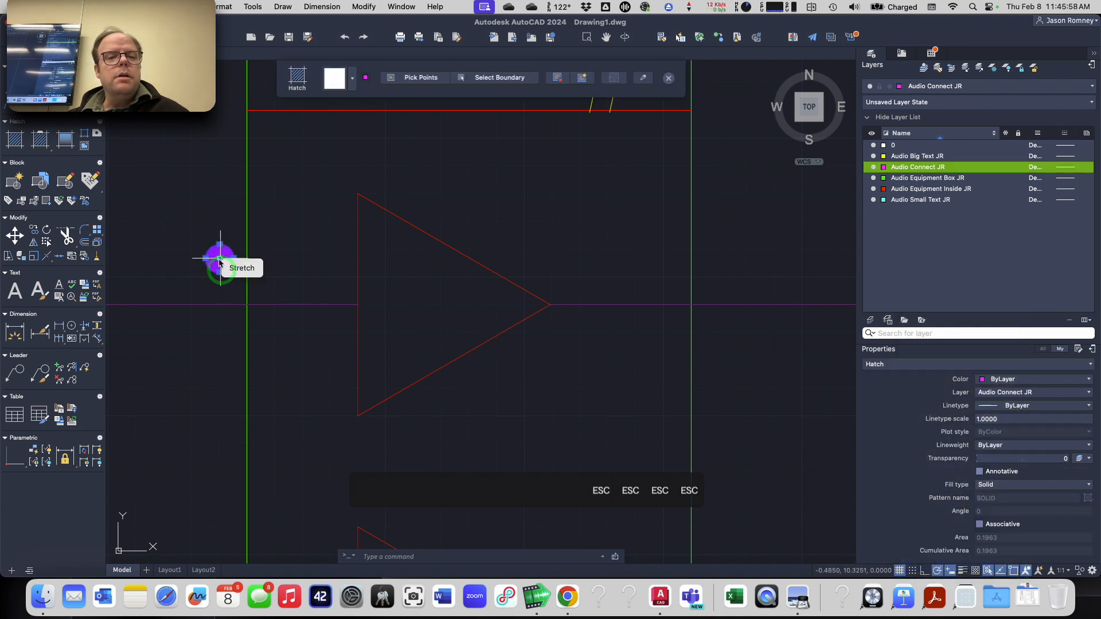
{"action": "key", "text": "Escape"}
{"action": "type", "text": "m"}
{"action": "key", "text": "Return"}
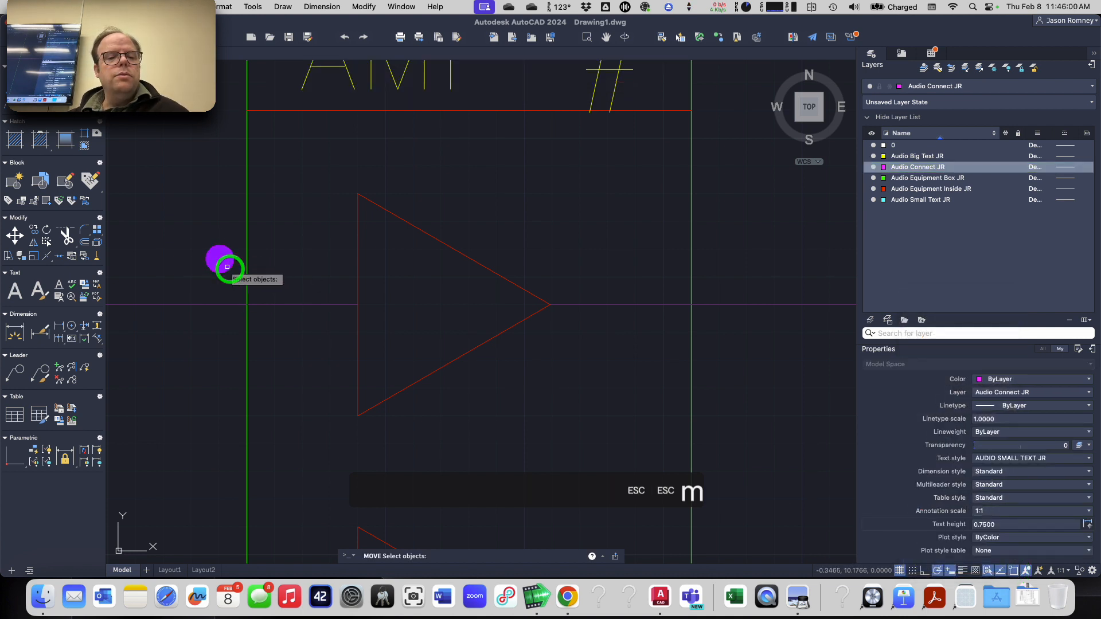
{"action": "left_click", "coordinate": [227, 266]}
{"action": "right_click", "coordinate": [225, 264]}
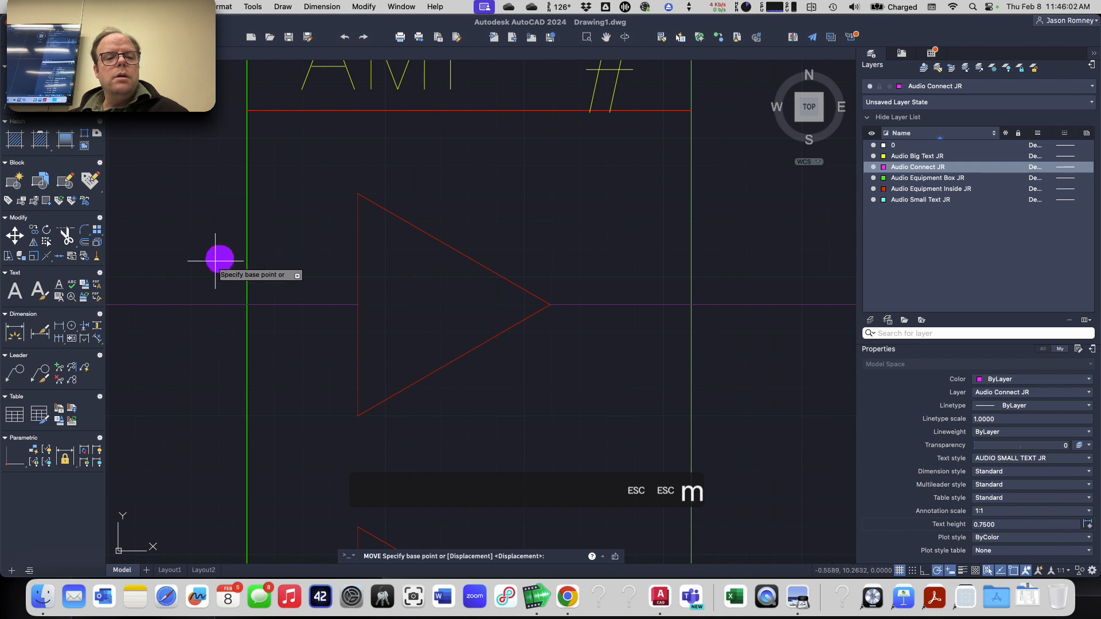
{"action": "key", "text": "Escape"}
{"action": "key", "text": "Escape"}
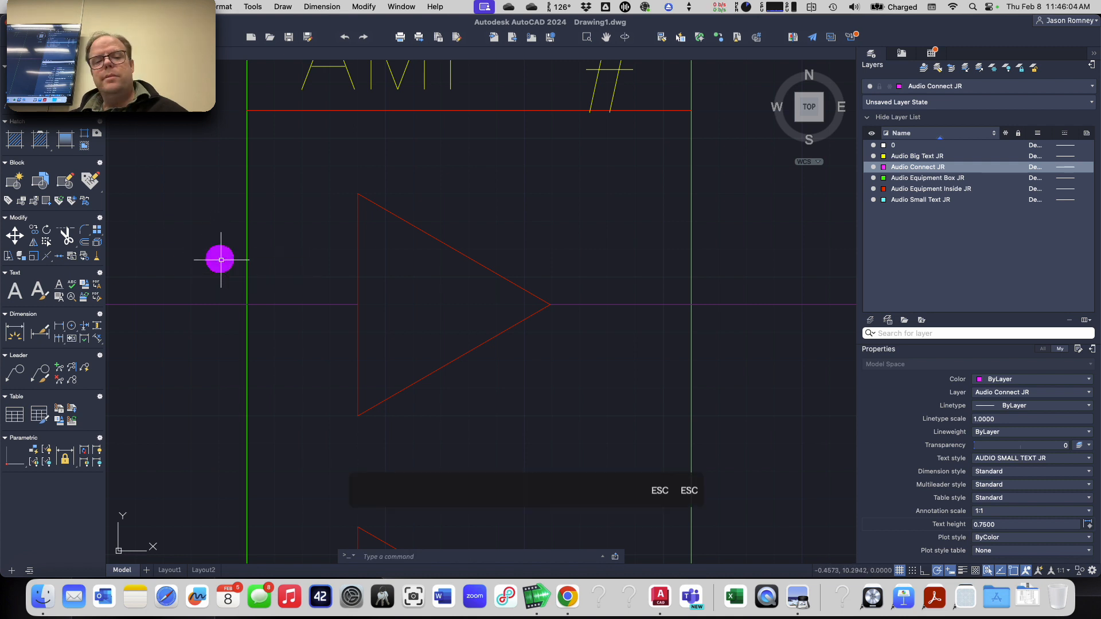
- Undo the erasure of the circle outline and the move of the solid hatch off the box's left edge
{"action": "key", "text": "super+z"}
{"action": "key", "text": "super+z"}
{"action": "key", "text": "super+z"}
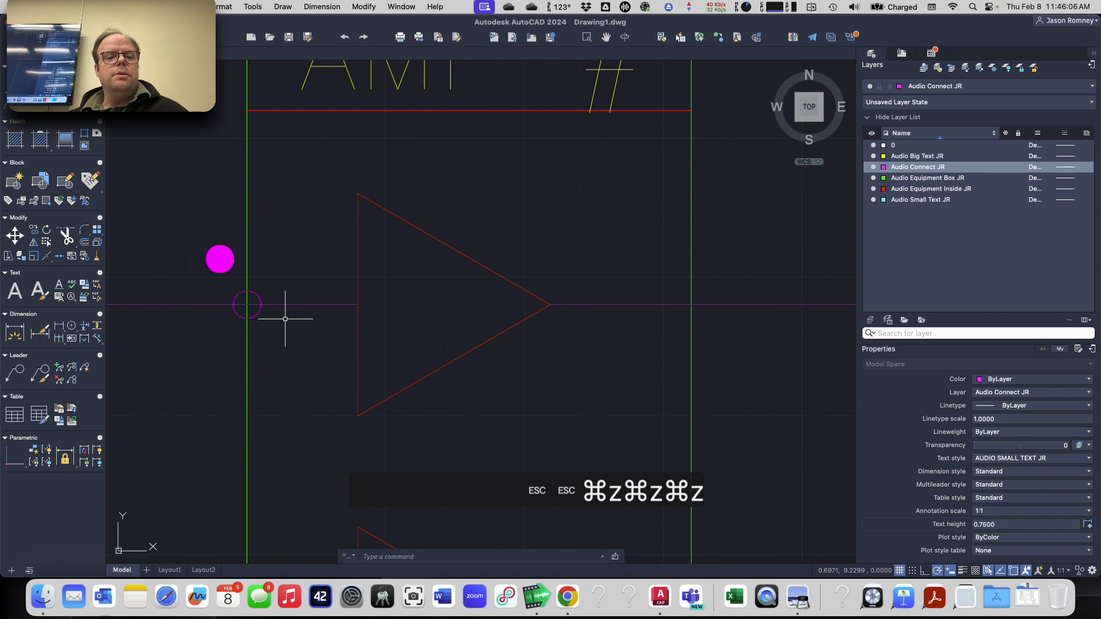
{"action": "key", "text": "super+z"}
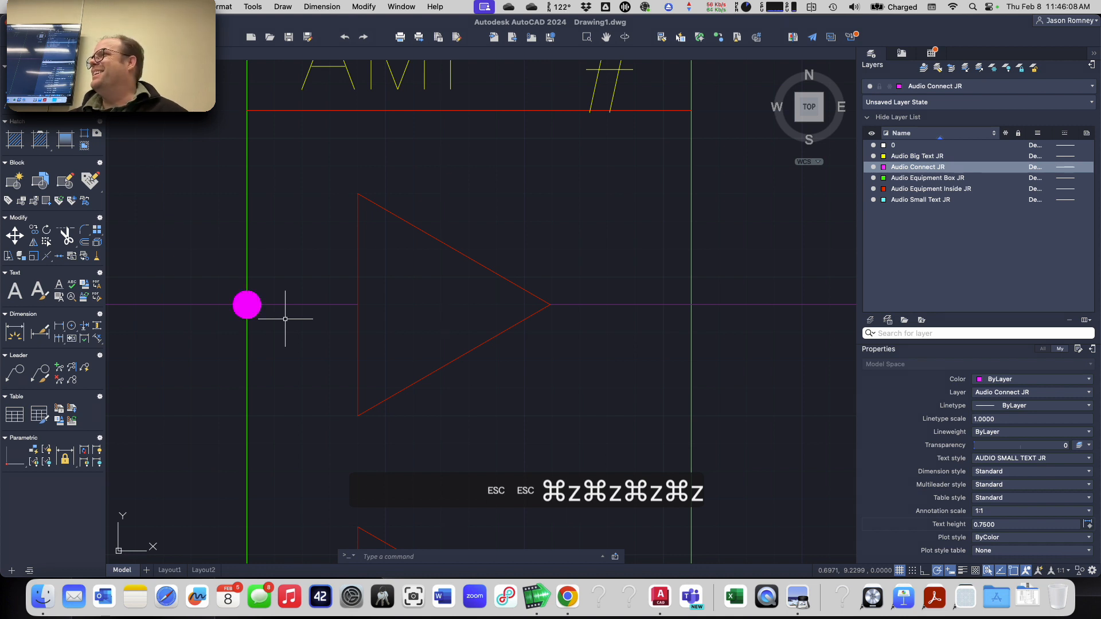
{"action": "key", "text": "Escape"}
{"action": "key", "text": "Escape"}
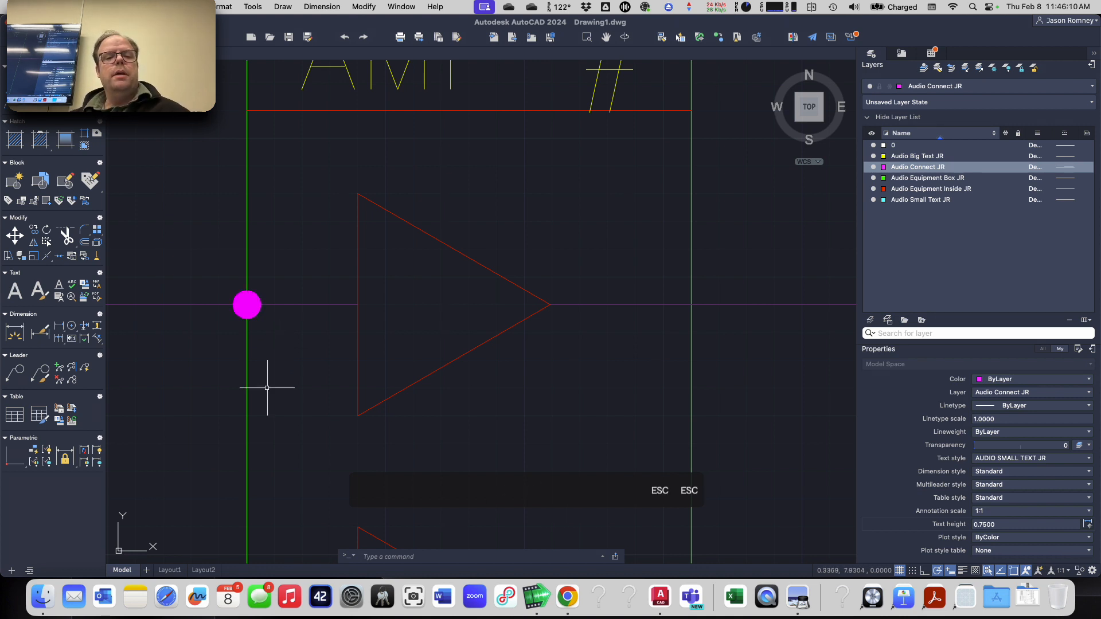
- Switch to the browser to examine the amp symbols in the assignment's reference drawing, and return to AutoCAD
{"action": "scroll", "coordinate": [267, 388], "scroll_direction": "down", "scroll_amount": 3}
{"action": "middle_click_drag", "start_coordinate": [213, 406], "coordinate": [370, 345]}
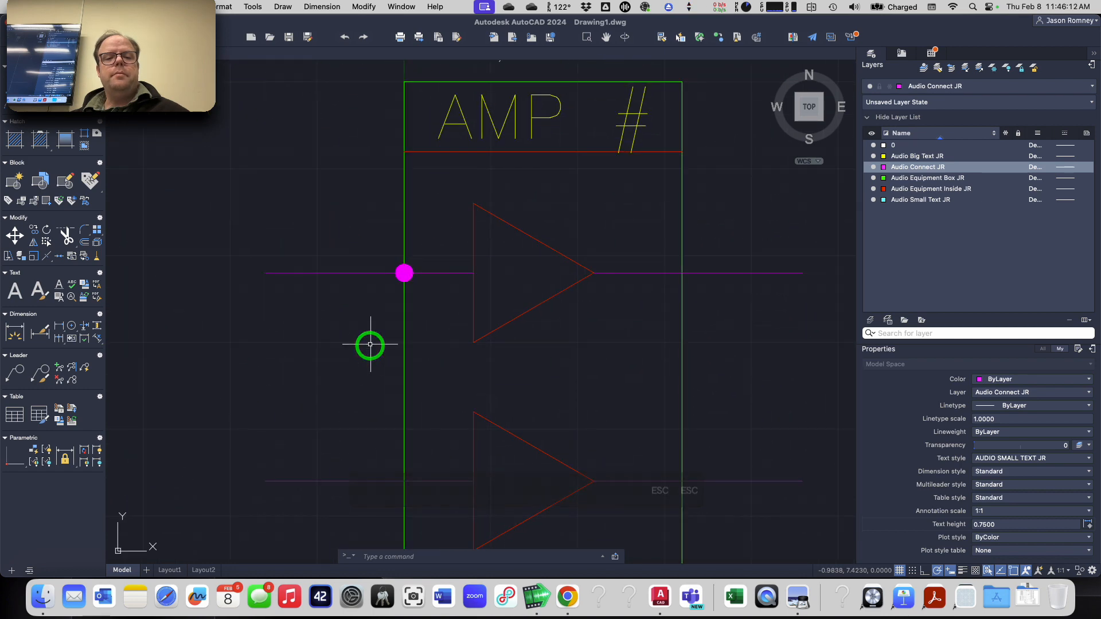
{"action": "key", "text": "super+Tab"}
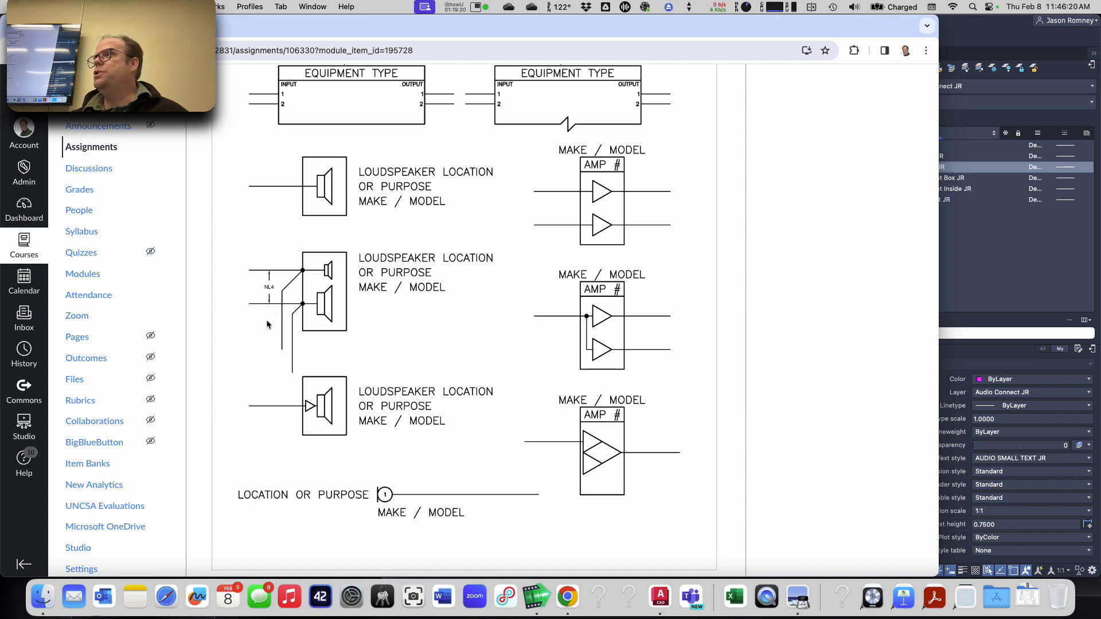
{"action": "key", "text": "super+Tab"}
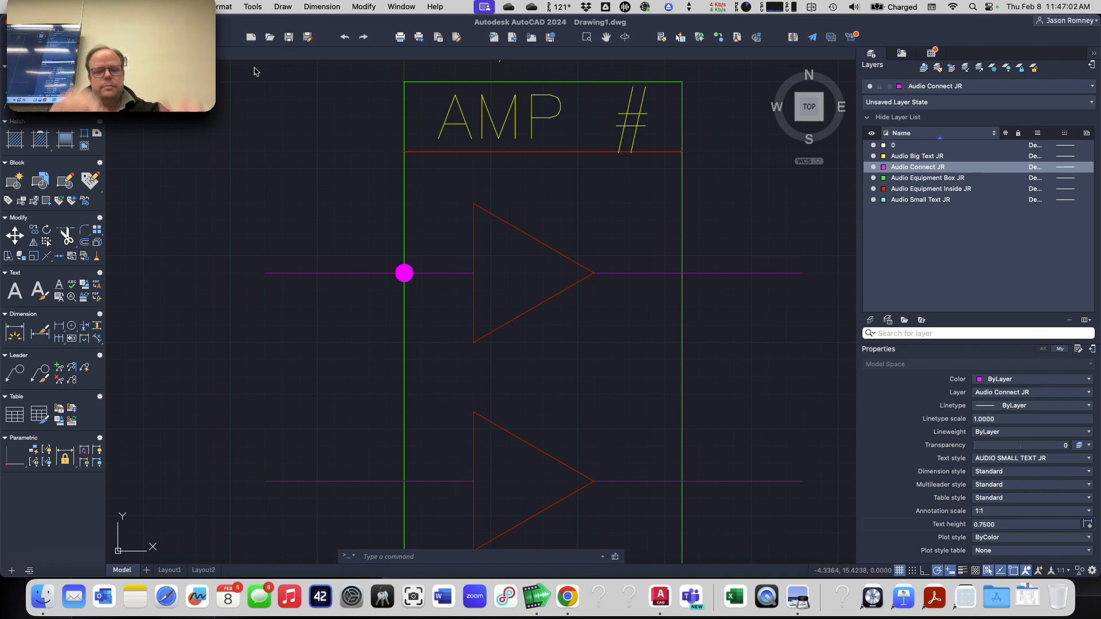
{"action": "type", "text": "hatch"}
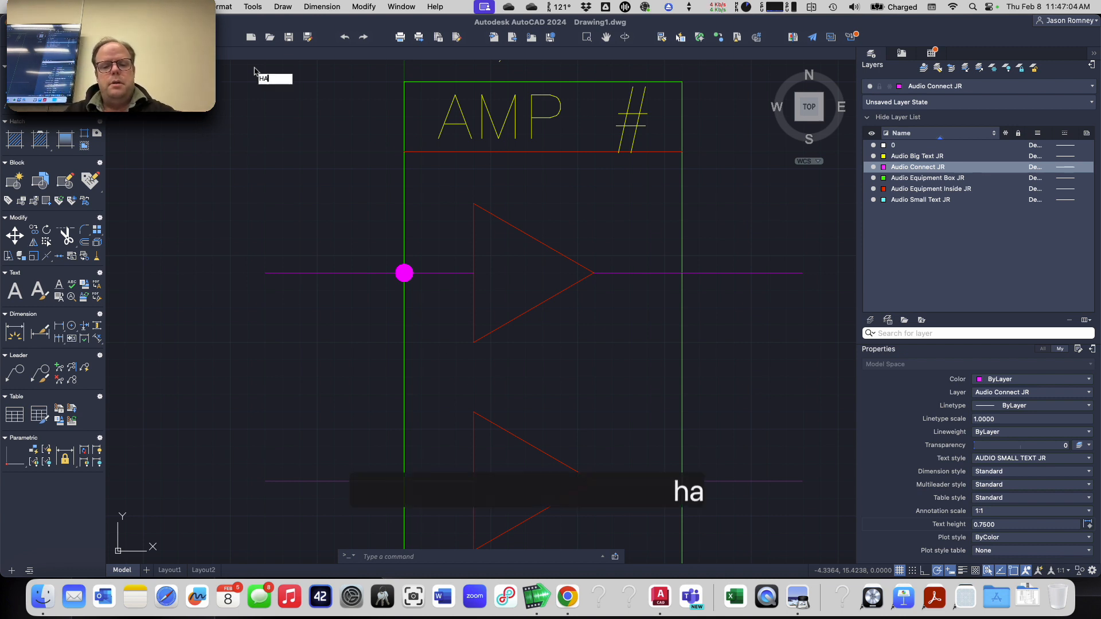
{"action": "key", "text": "Return"}
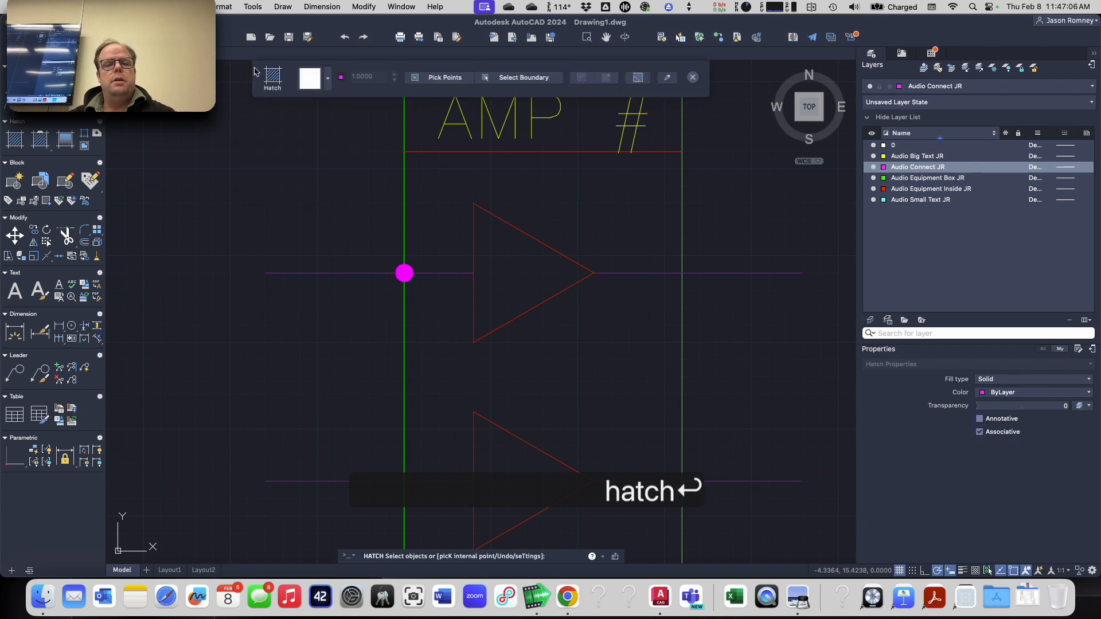
{"action": "key", "text": "Escape"}
{"action": "key", "text": "Escape"}
{"action": "key", "text": "Escape"}
{"action": "key", "text": "Escape"}
{"action": "key", "text": "Escape"}
{"action": "key", "text": "Escape"}
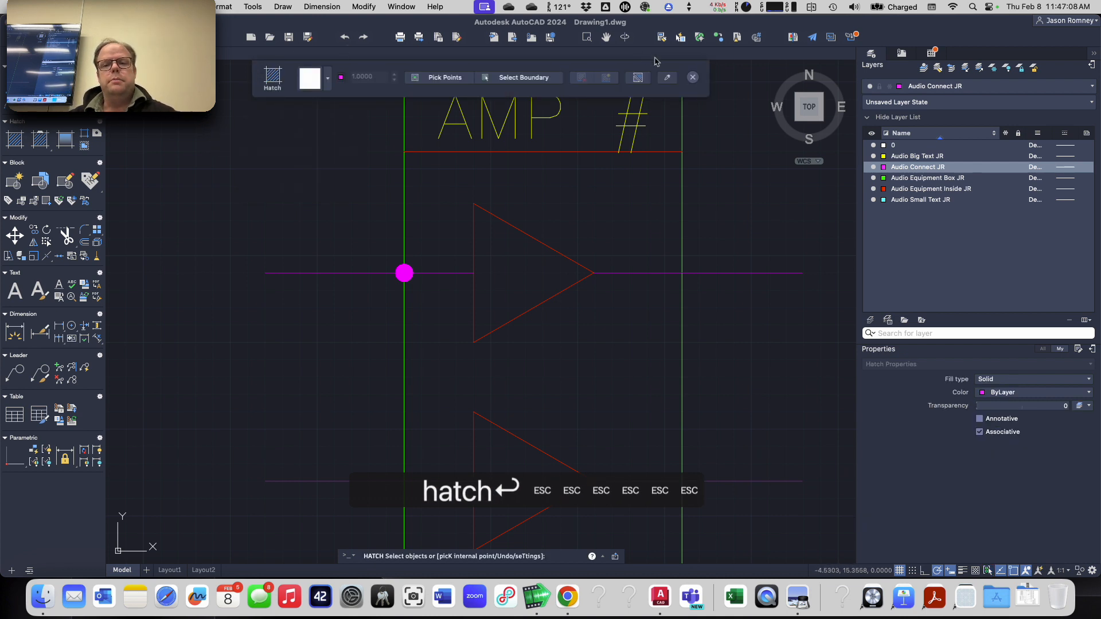
{"action": "left_click", "coordinate": [693, 76]}
- Draw a circle of radius 0.25 centred where the lower connection line crosses the amp box's left edge
{"action": "key", "text": "Return"}
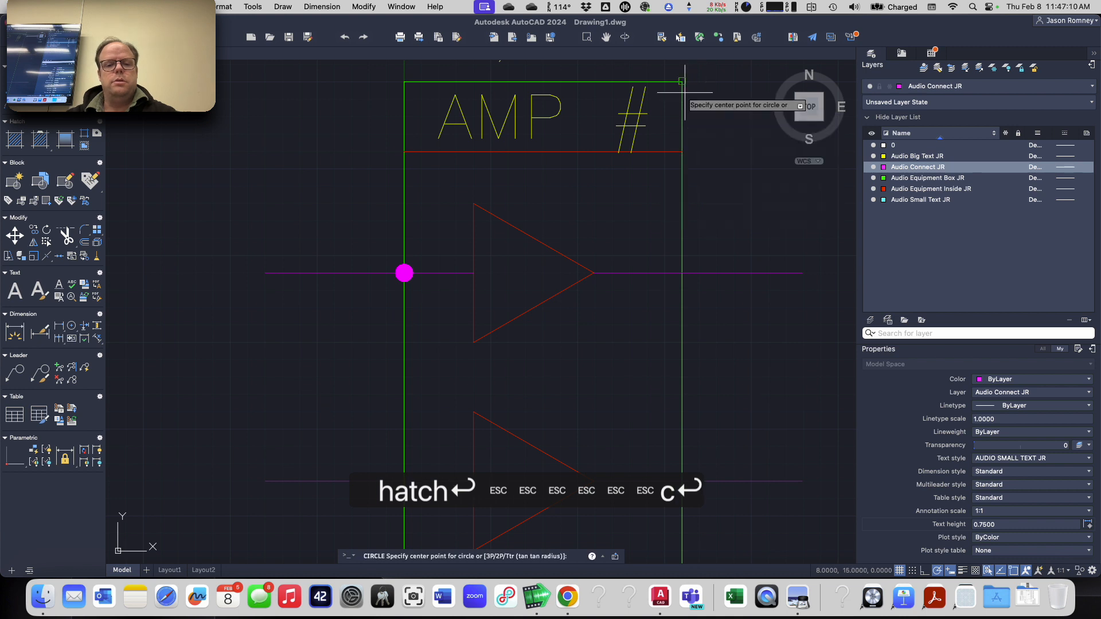
{"action": "left_click", "coordinate": [404, 476]}
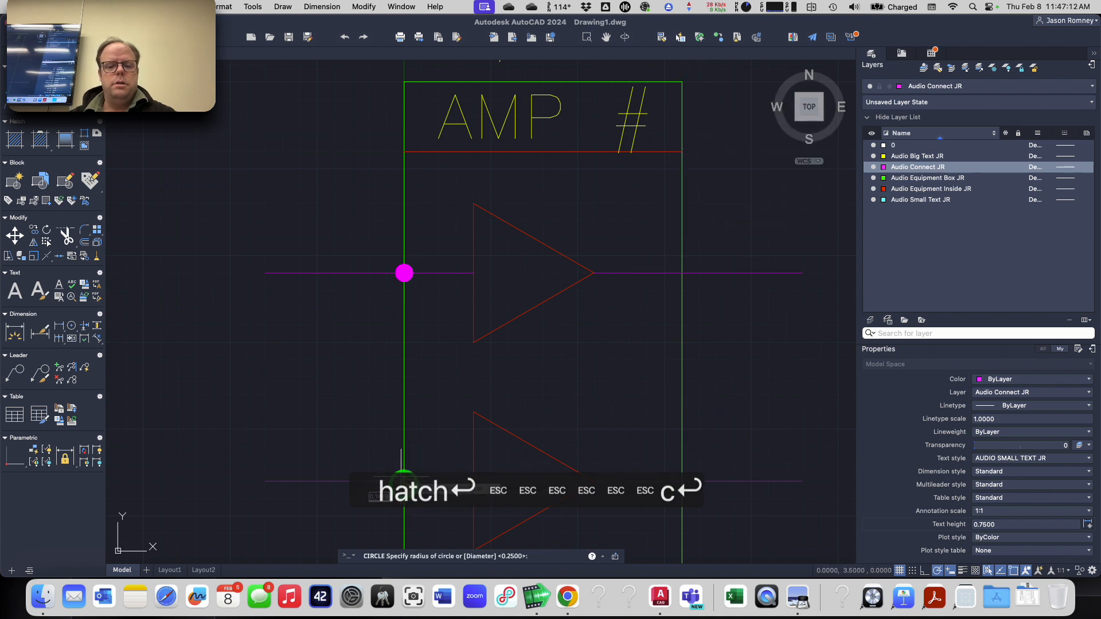
{"action": "type", "text": "0.25"}
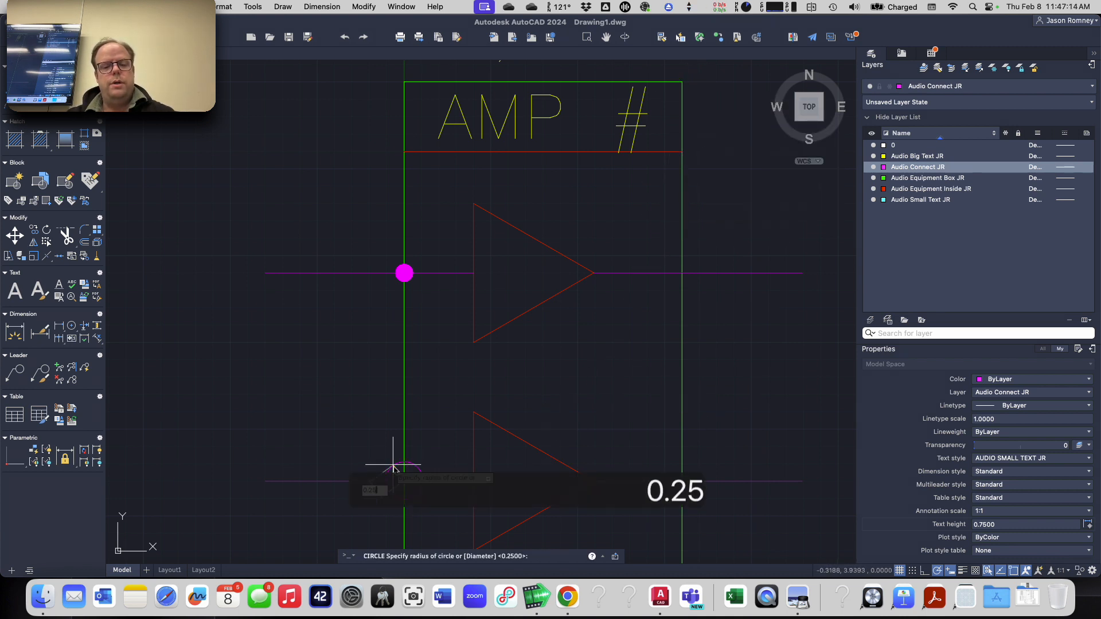
{"action": "key", "text": "Return"}
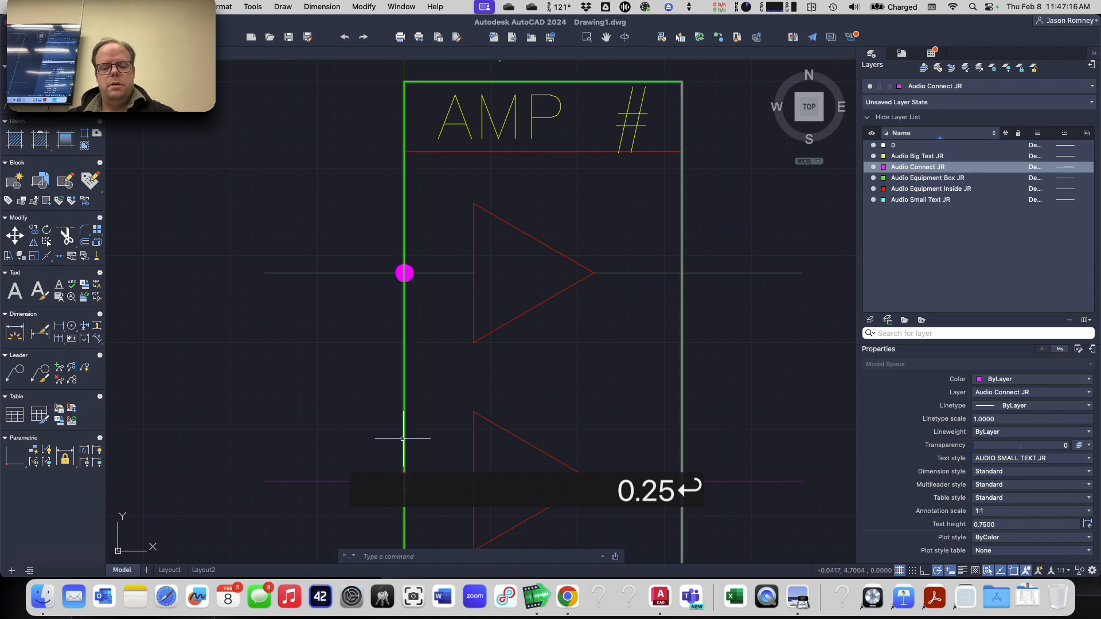
- Fill the circle on the lower connection line with a solid hatch, using the circle as the boundary
{"action": "type", "text": "hatch"}
{"action": "key", "text": "Return"}
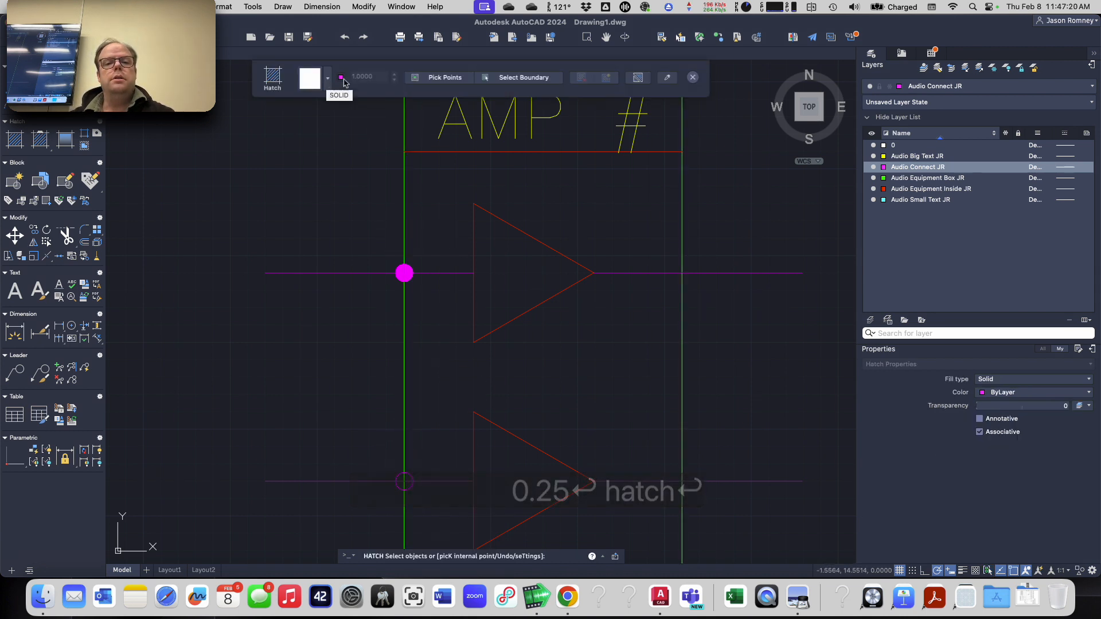
{"action": "left_click", "coordinate": [520, 78]}
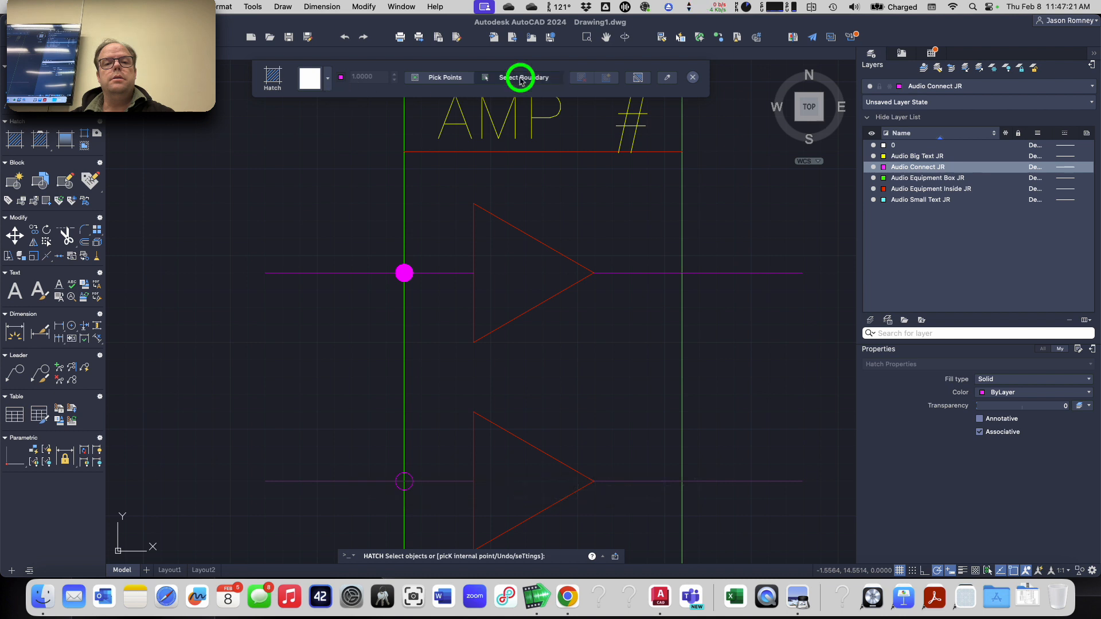
{"action": "left_click", "coordinate": [404, 481]}
{"action": "key", "text": "Return"}
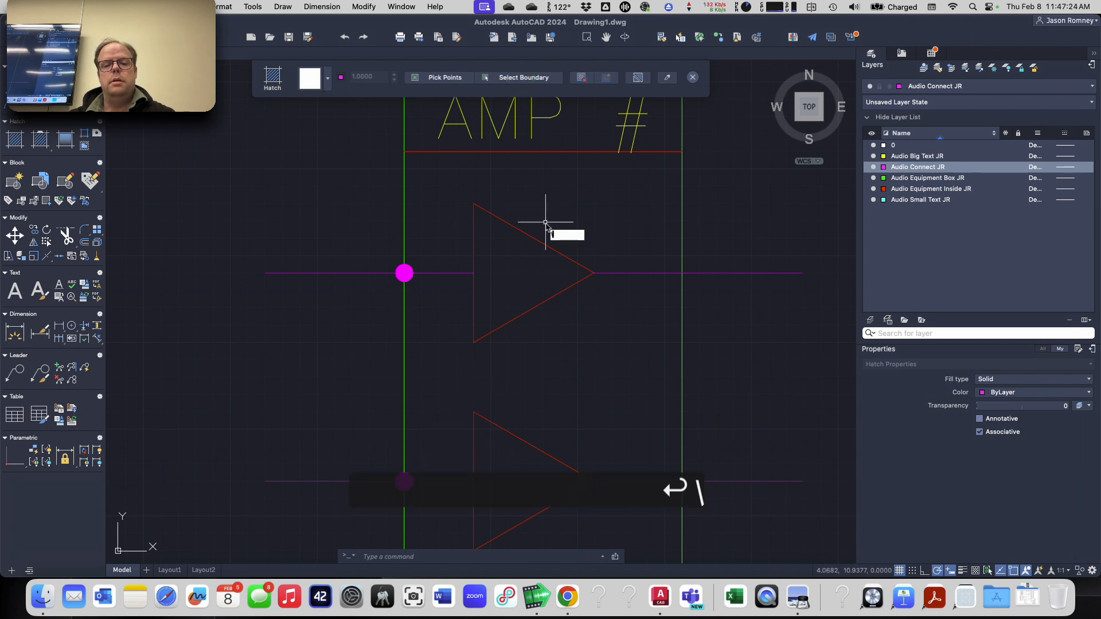
{"action": "key", "text": "Escape"}
{"action": "key", "text": "Escape"}
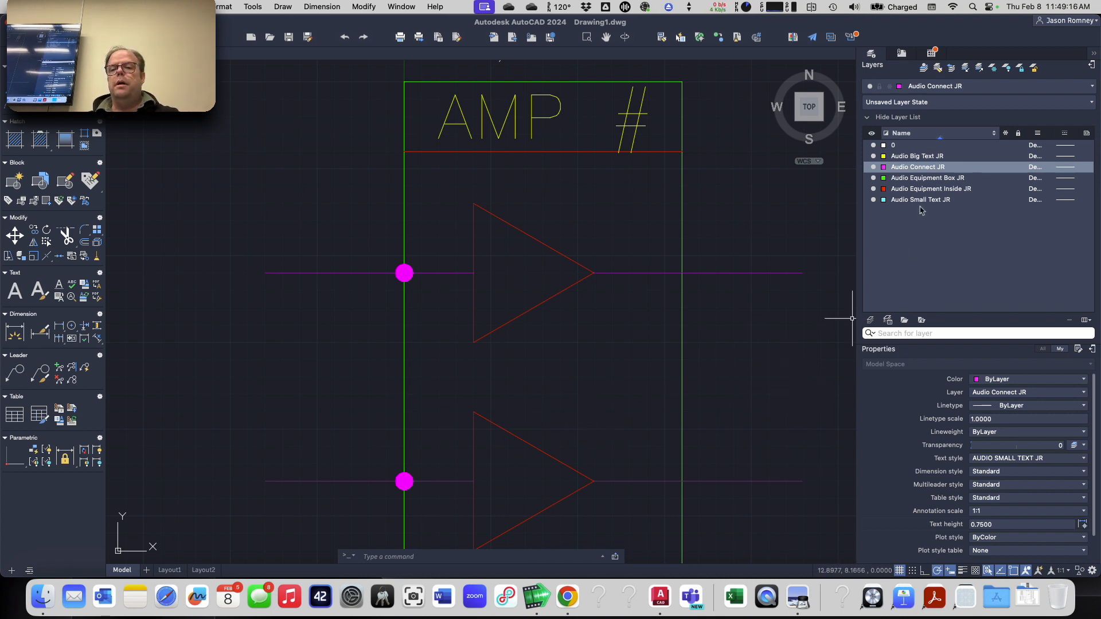
- Make Audio Small Text JR the current layer and create a dimension style named AUDIO SMALL DIM JR based on Standard for all dimensions
{"action": "left_click", "coordinate": [924, 86]}
{"action": "left_click", "coordinate": [941, 160]}
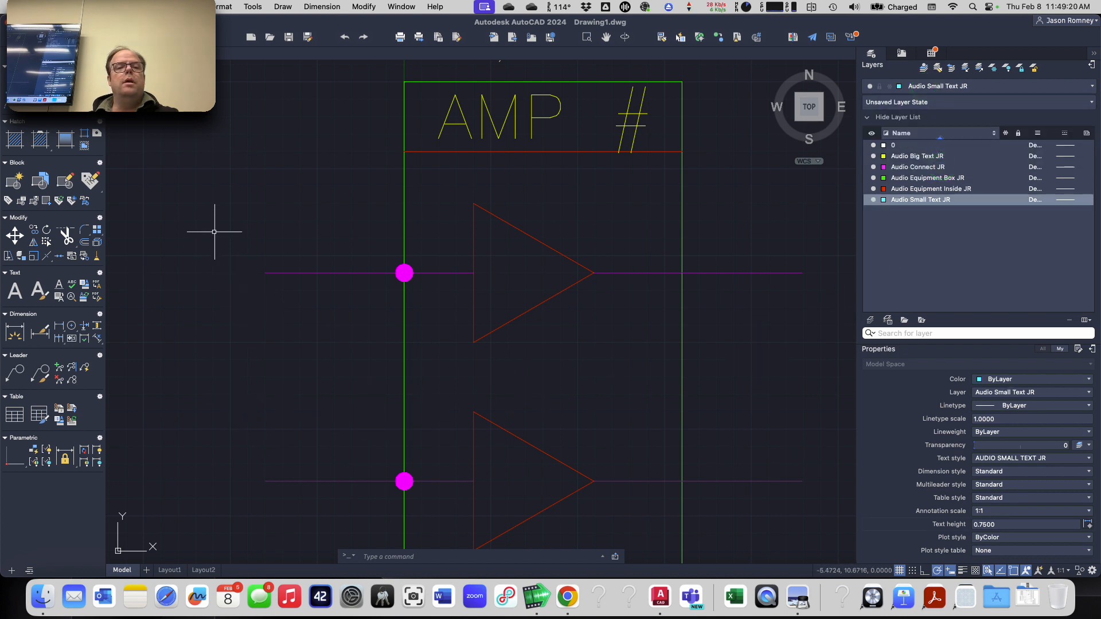
{"action": "left_click", "coordinate": [324, 7]}
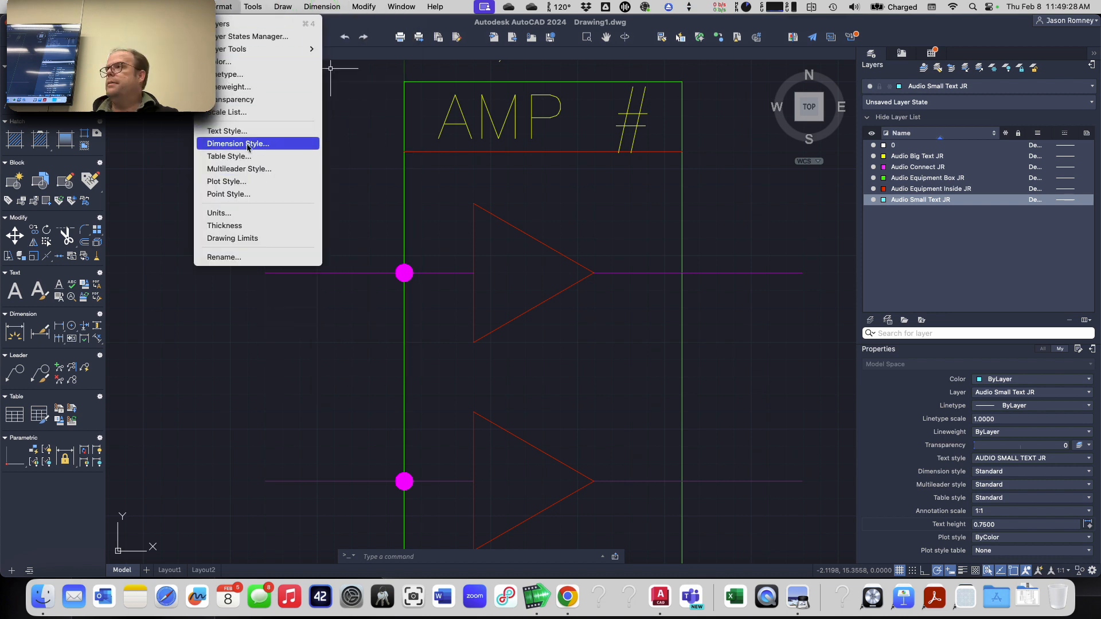
{"action": "left_click", "coordinate": [247, 145]}
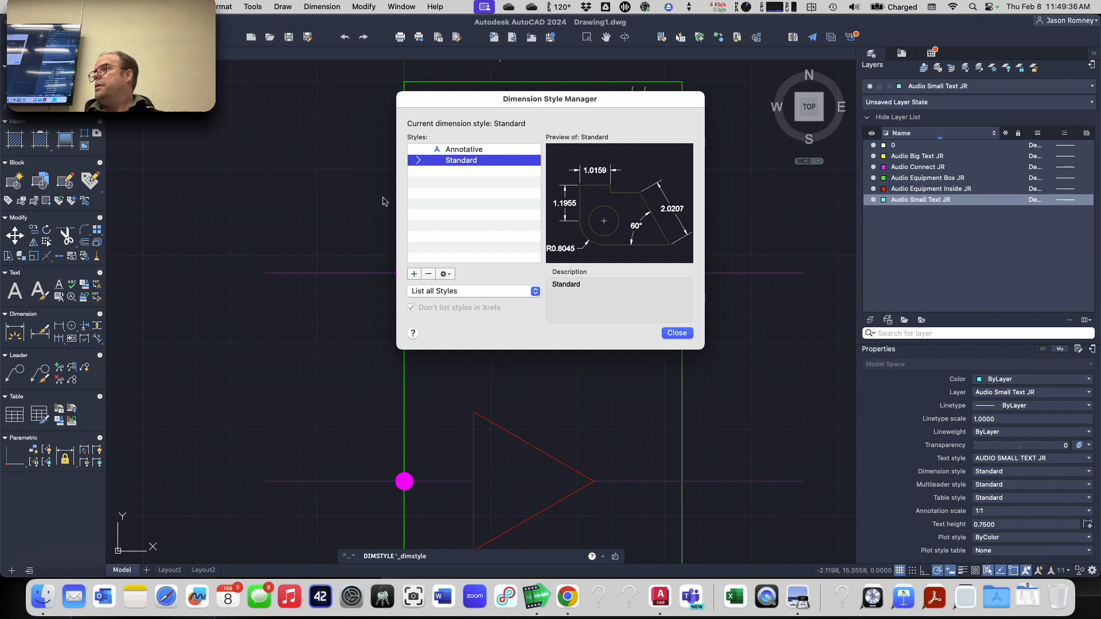
{"action": "left_click", "coordinate": [414, 274]}
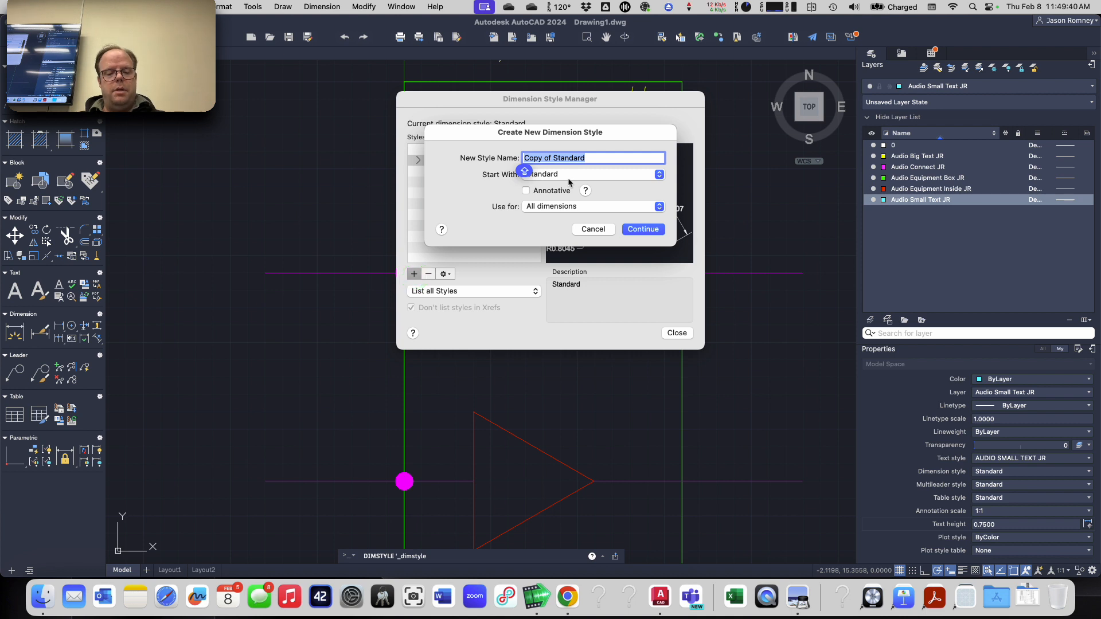
{"action": "type", "text": "AUDI"}
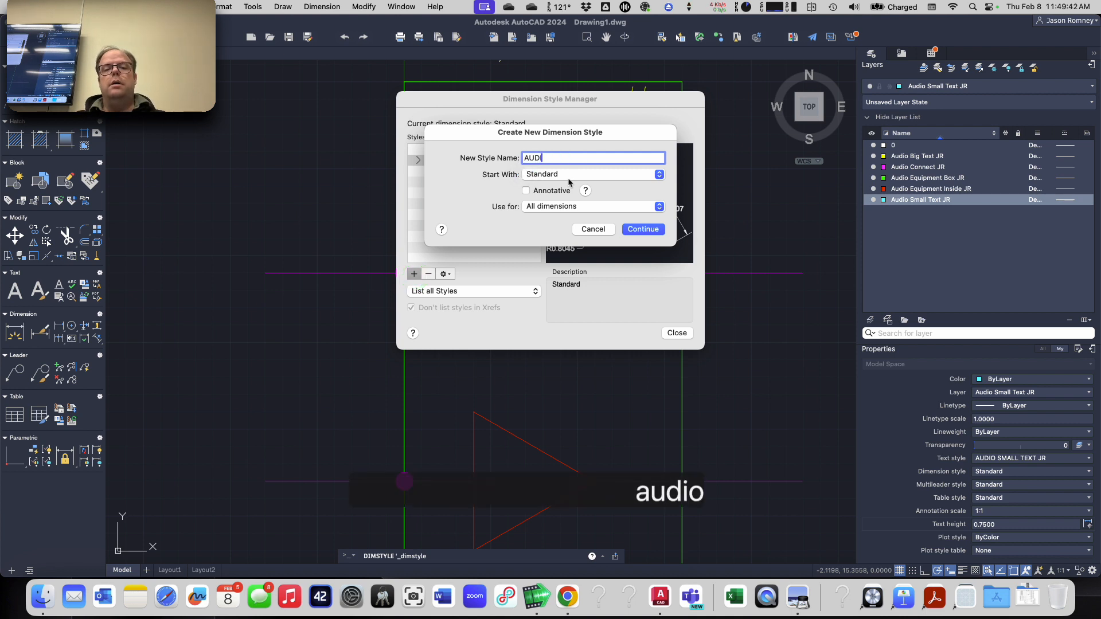
{"action": "type", "text": "O SMALL "}
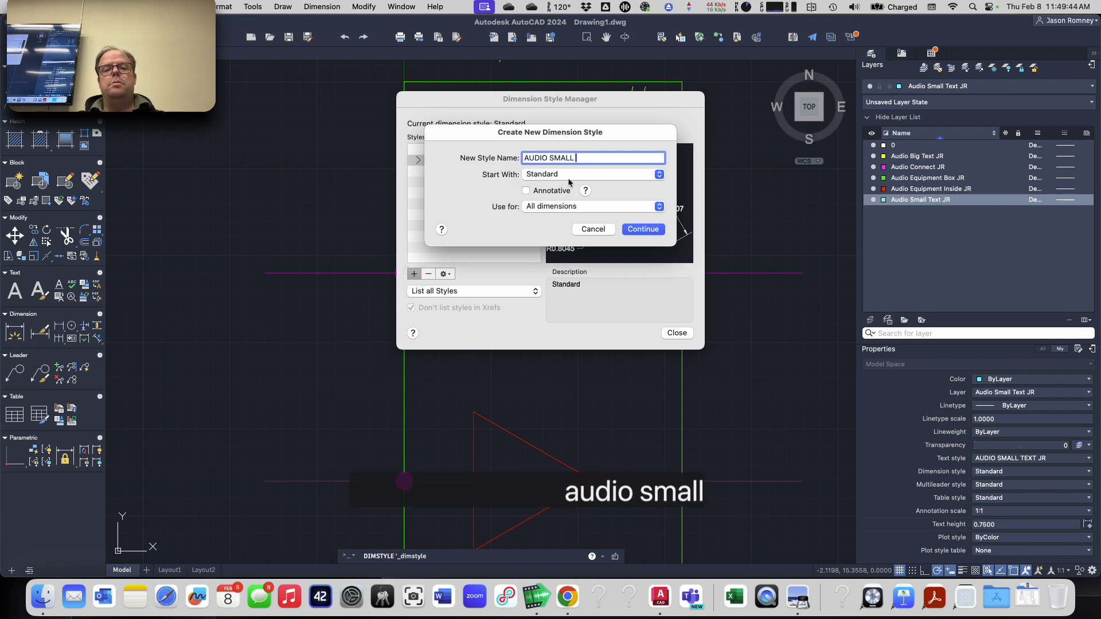
{"action": "type", "text": "DIM JR"}
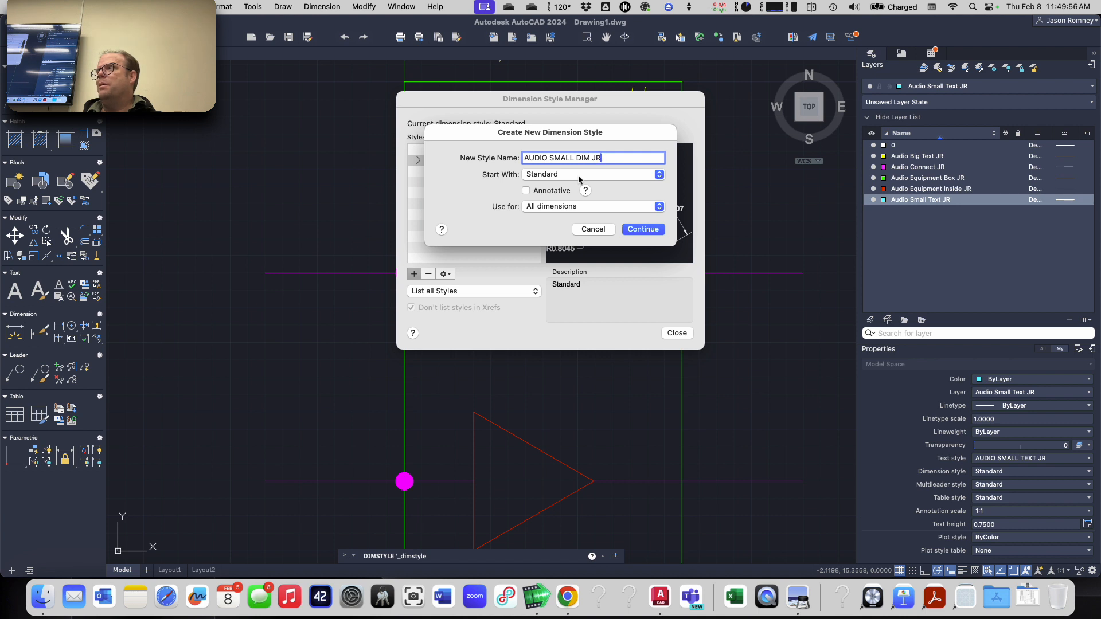
{"action": "left_click", "coordinate": [601, 207]}
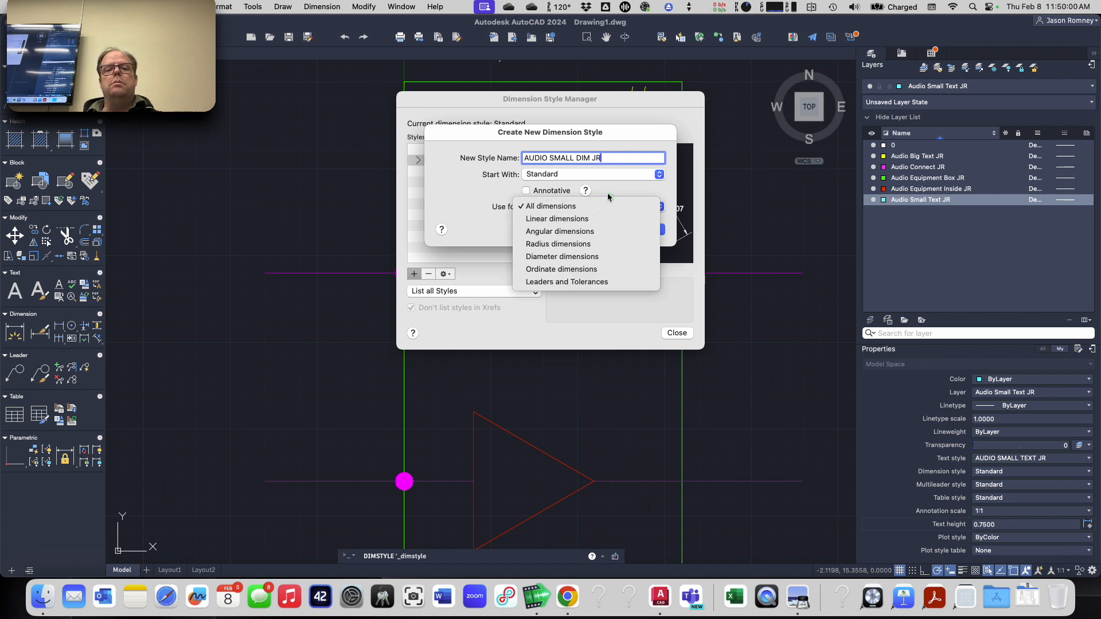
{"action": "left_click", "coordinate": [608, 193]}
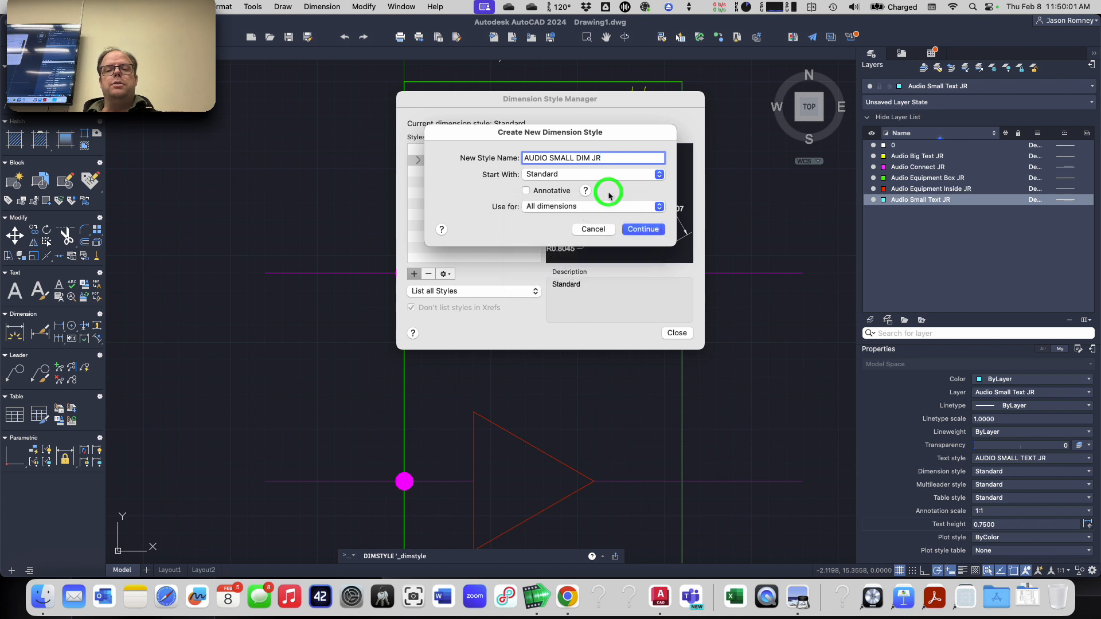
{"action": "left_click", "coordinate": [634, 229]}
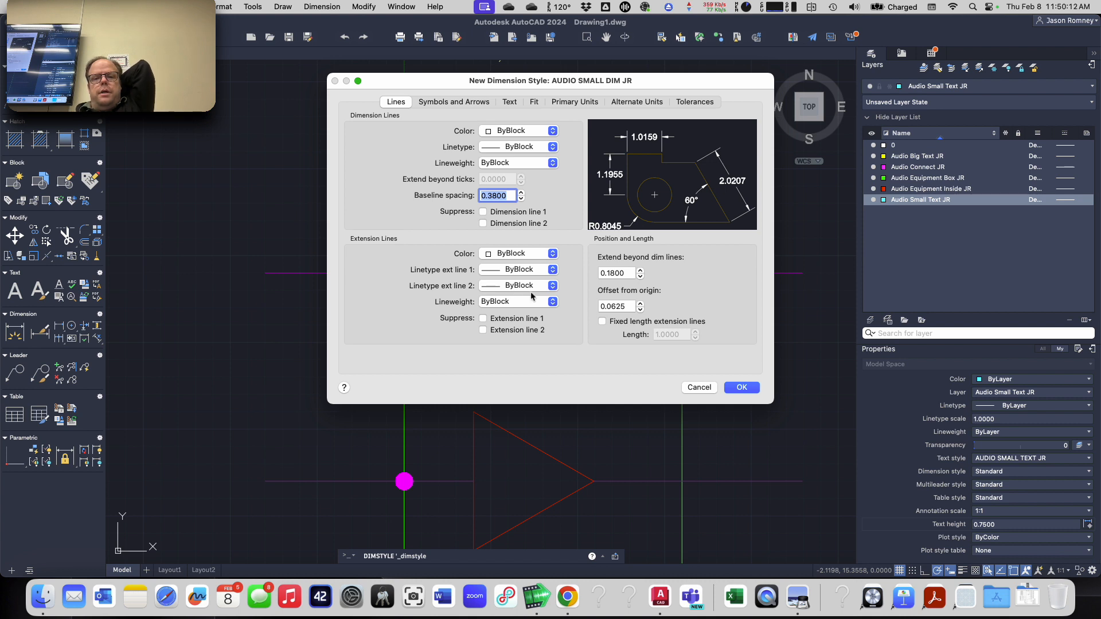
- Set the text height of the AUDIO SMALL DIM JR dimension style to 0.75 and save the style
{"action": "left_click", "coordinate": [510, 102]}
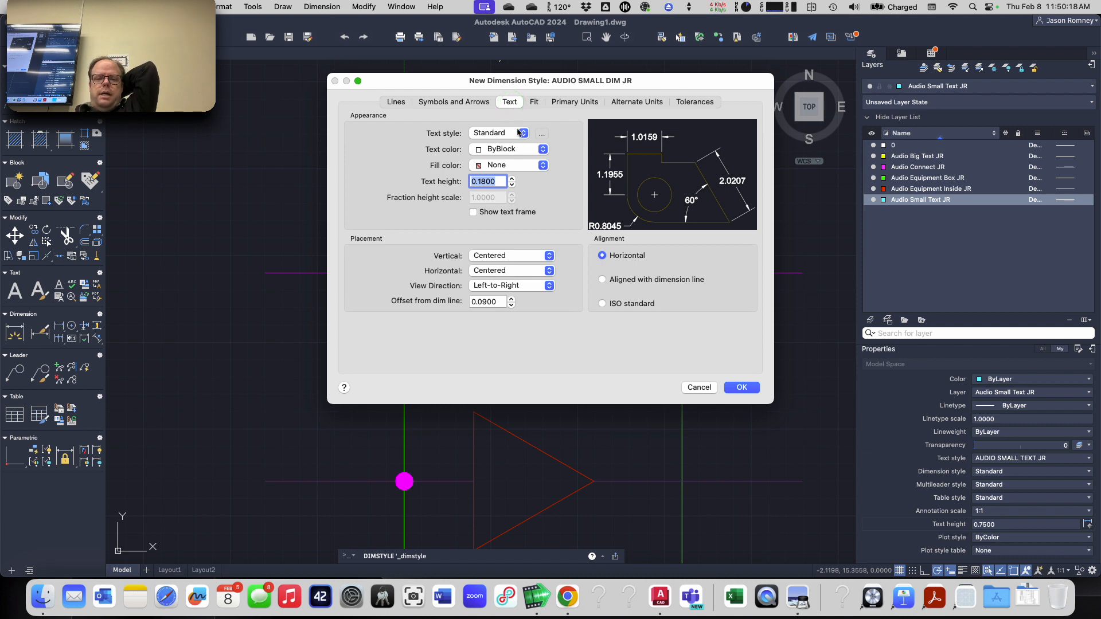
{"action": "left_click_drag", "start_coordinate": [525, 80], "coordinate": [543, 101]}
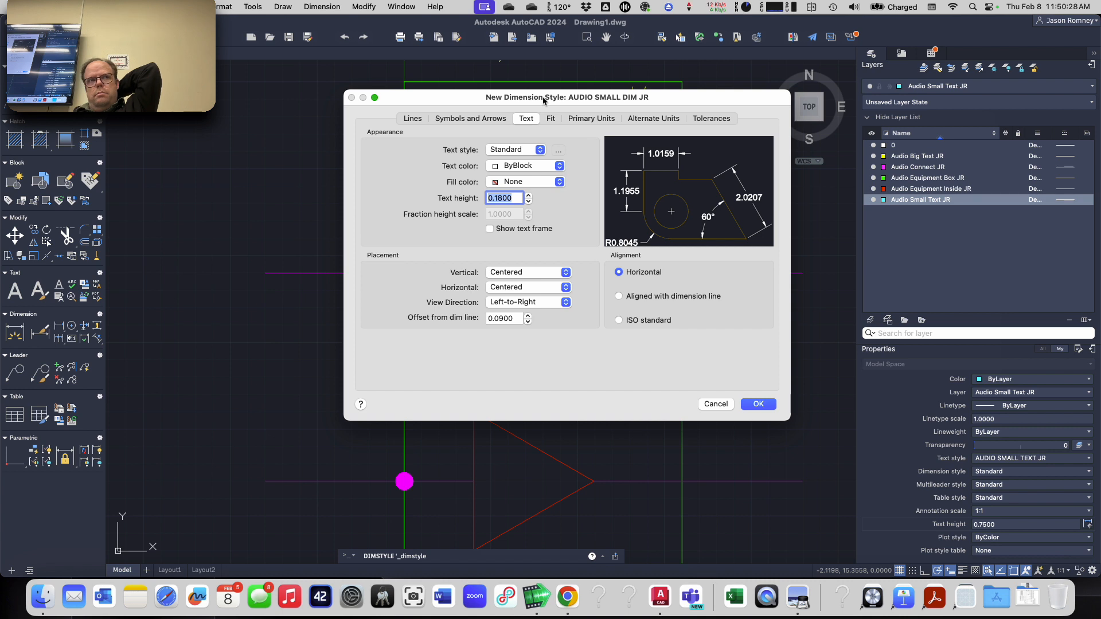
{"action": "type", "text": "0.75"}
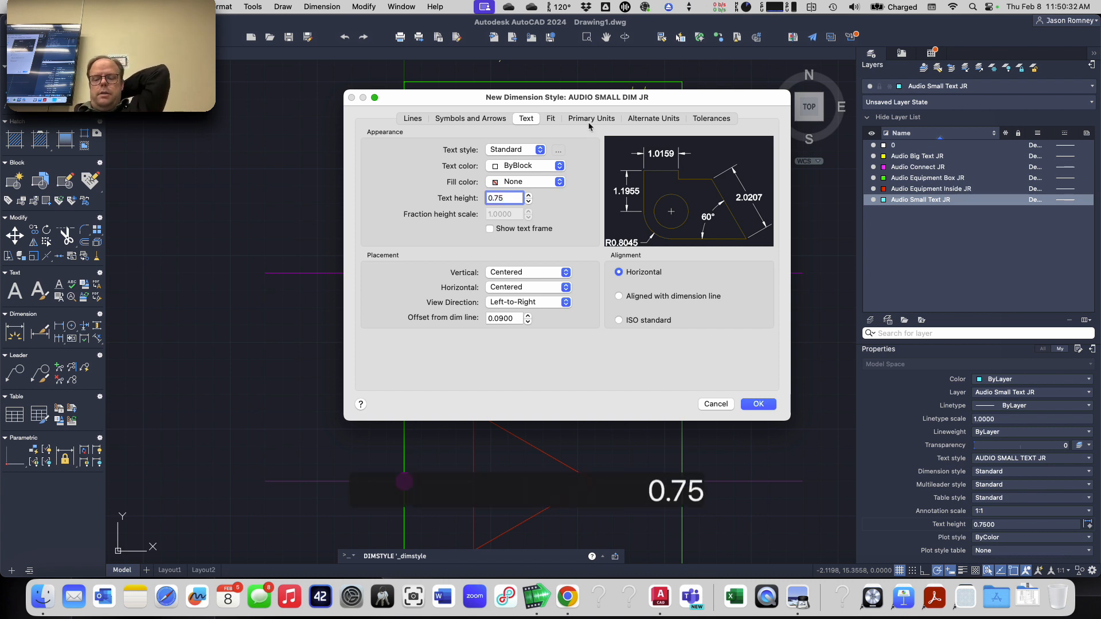
{"action": "key", "text": "Return"}
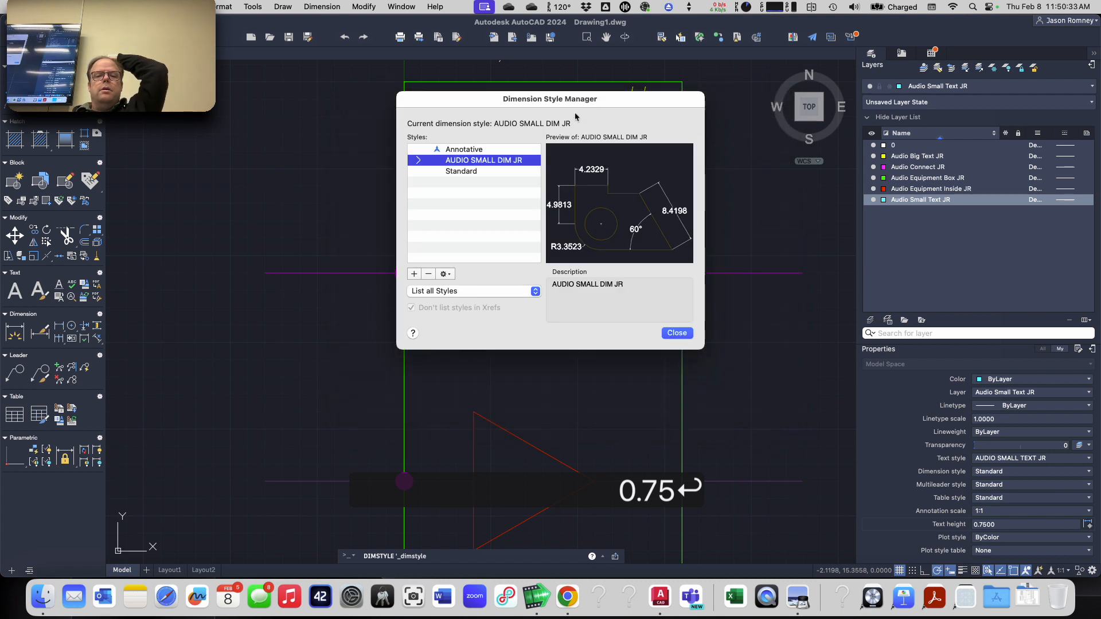
- Set the arrow size of the AUDIO SMALL DIM JR dimension style to 0.3 and save the style
{"action": "left_click", "coordinate": [519, 162]}
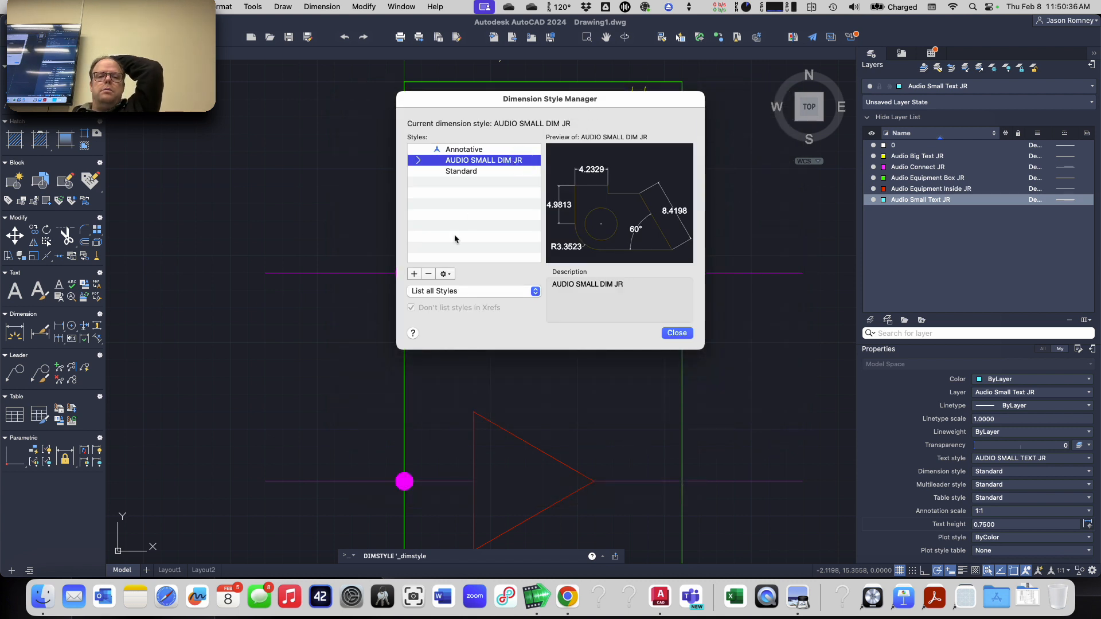
{"action": "left_click", "coordinate": [444, 274]}
{"action": "left_click", "coordinate": [454, 304]}
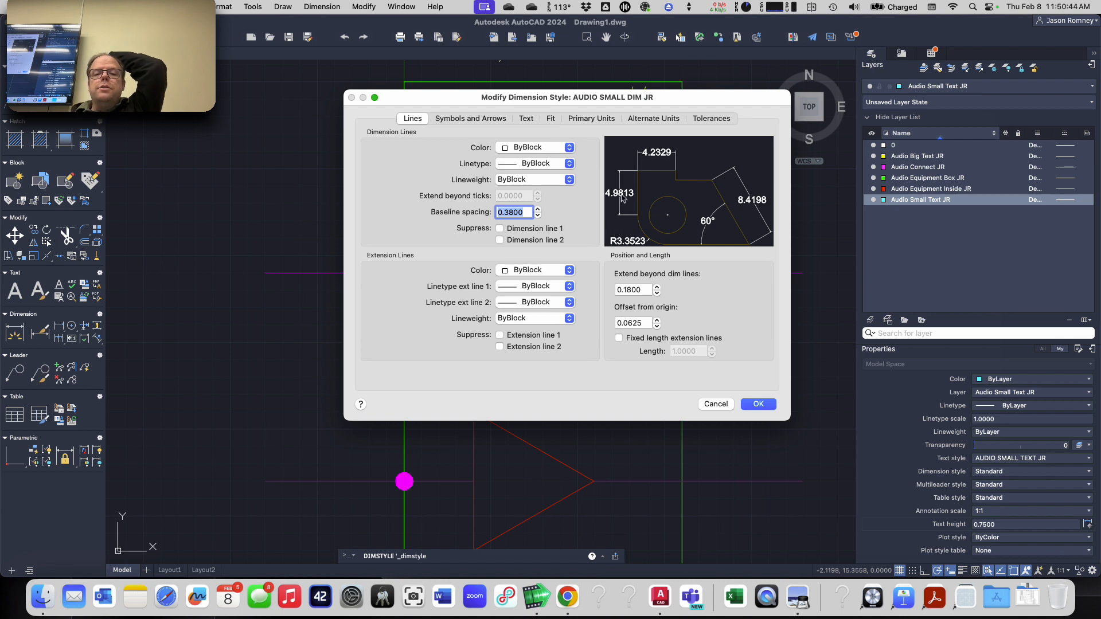
{"action": "left_click", "coordinate": [449, 118]}
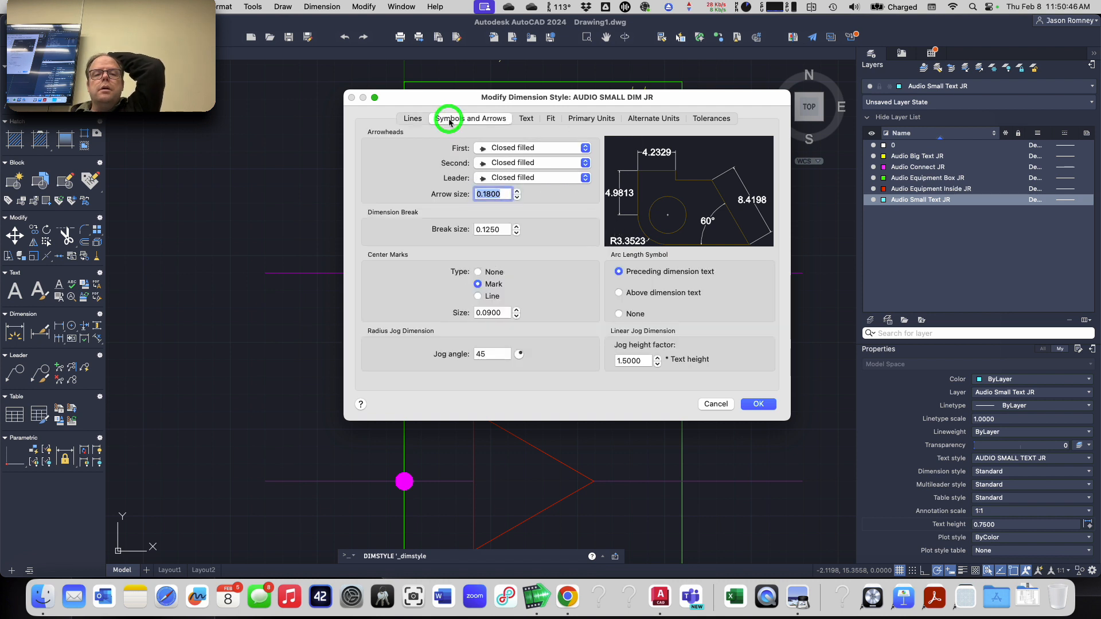
{"action": "left_click", "coordinate": [517, 192]}
{"action": "left_click", "coordinate": [518, 193]}
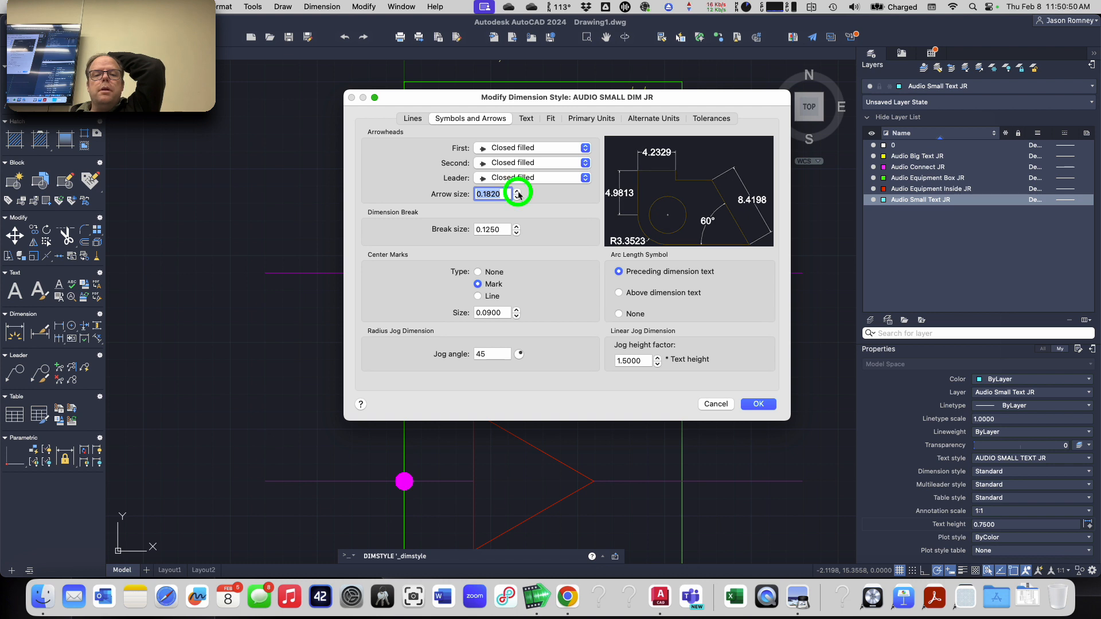
{"action": "left_click", "coordinate": [489, 194]}
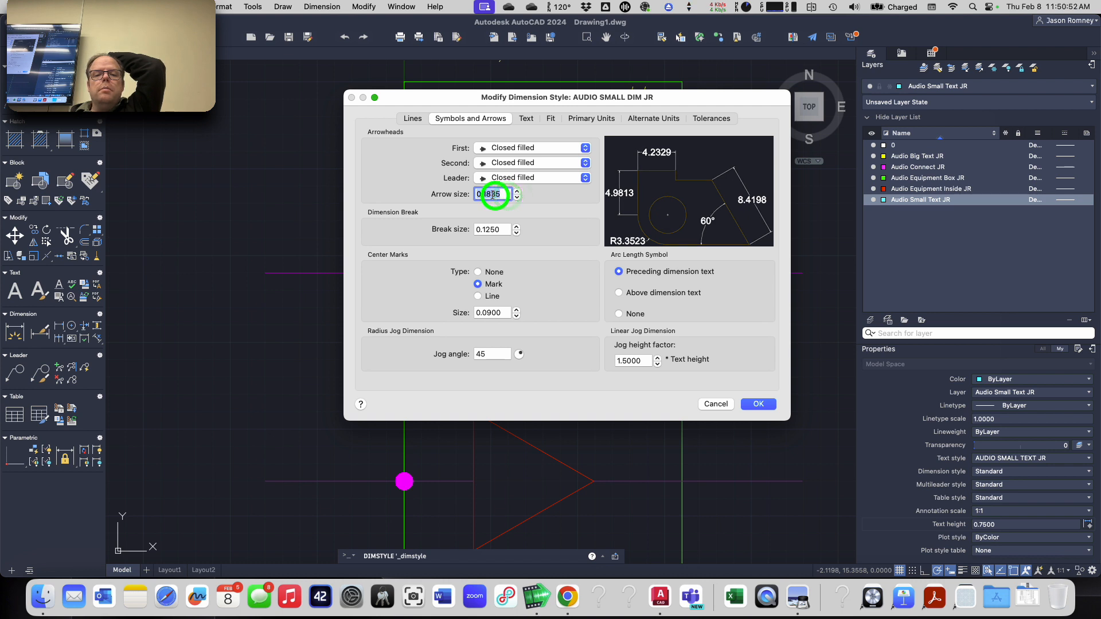
{"action": "left_click_drag", "start_coordinate": [489, 194], "coordinate": [518, 196]}
{"action": "type", "text": "0.3"}
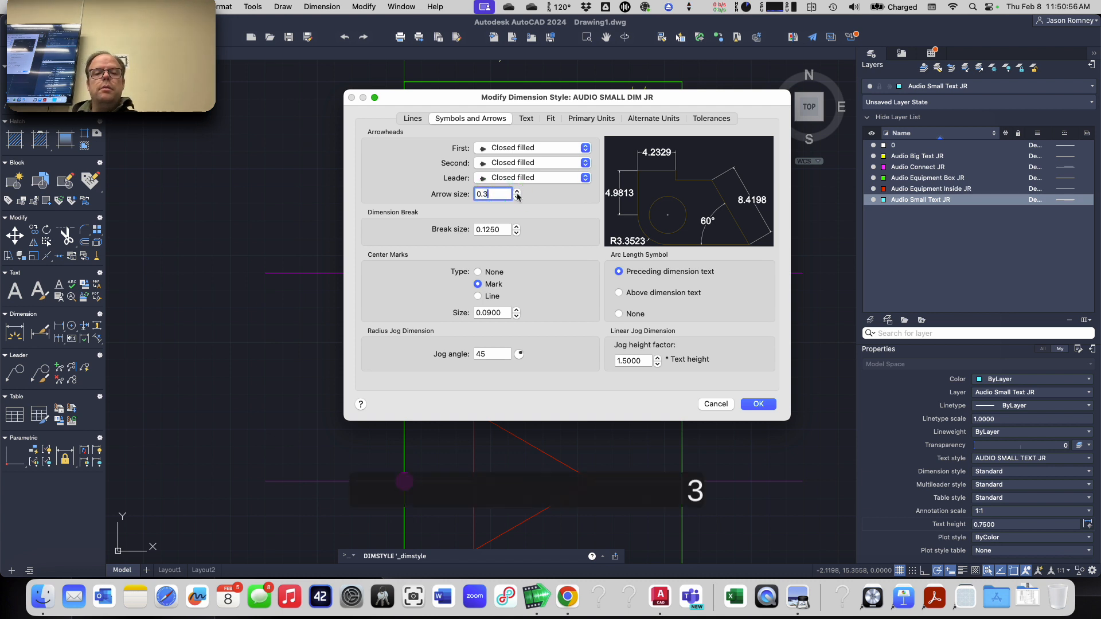
{"action": "key", "text": "Tab"}
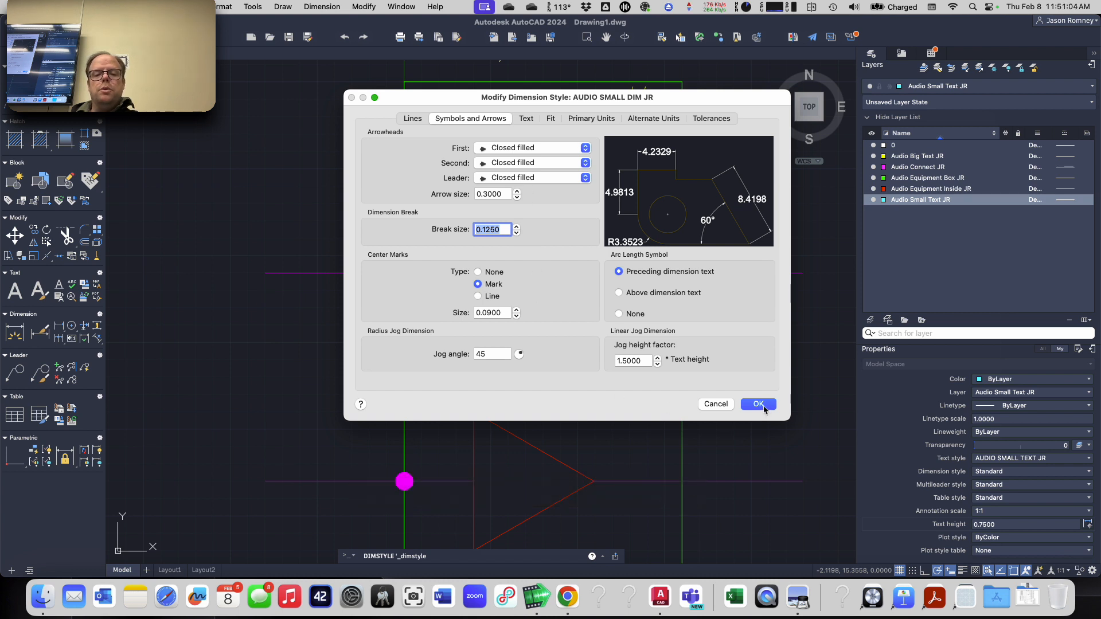
{"action": "left_click", "coordinate": [765, 410]}
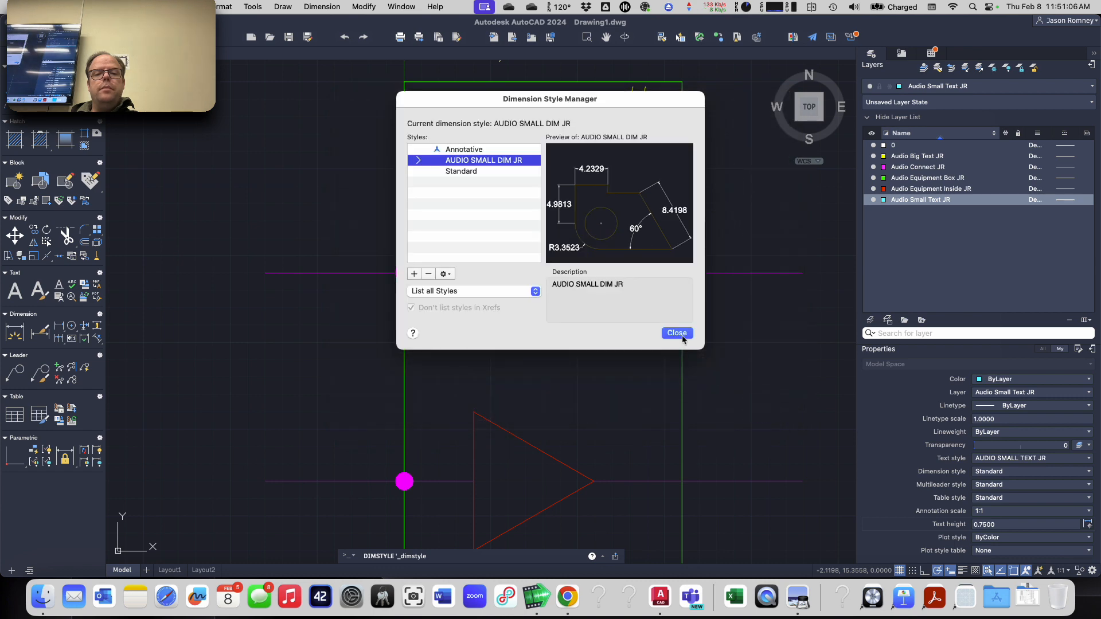
{"action": "left_click", "coordinate": [680, 334]}
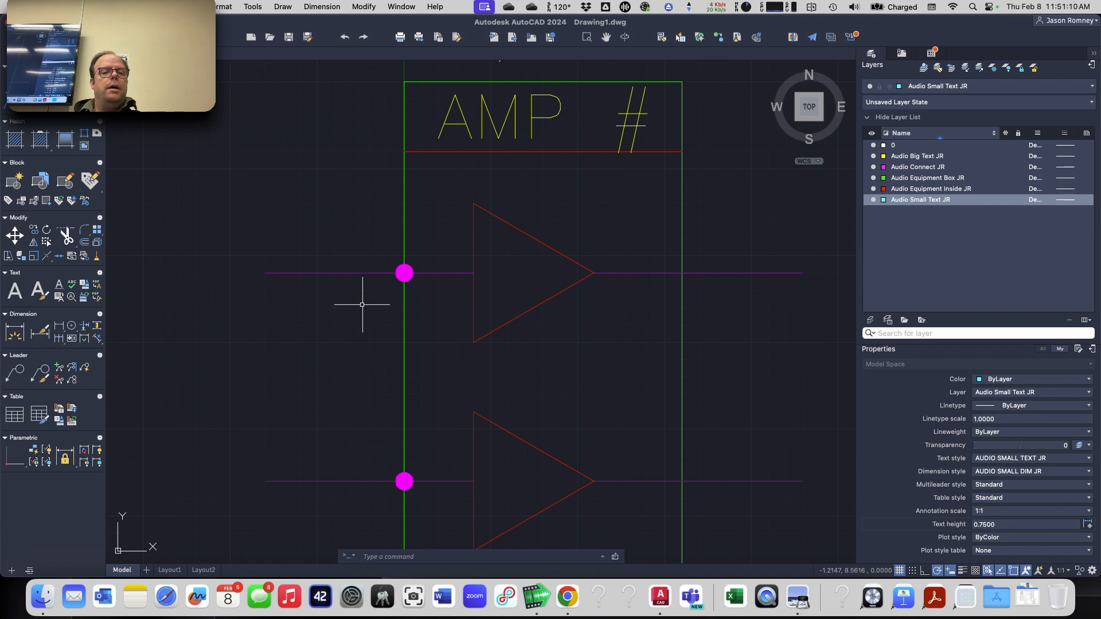
- Dimension the vertical distance between the two connection dots, placing the dimension line outside the amp box beside its input edge
{"action": "type", "text": "dim"}
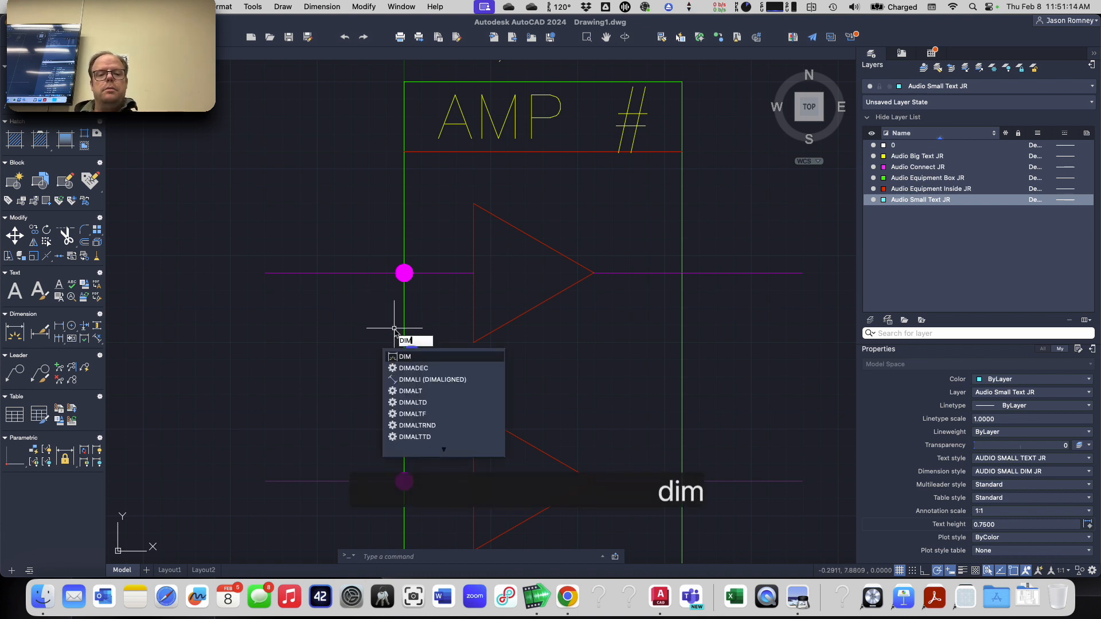
{"action": "key", "text": "Return"}
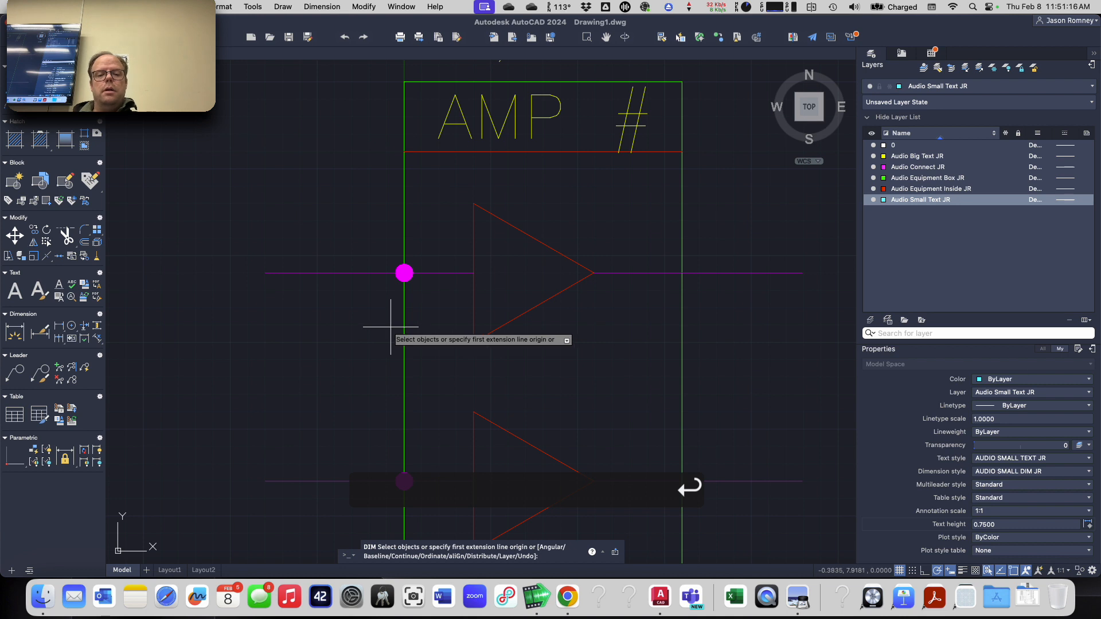
{"action": "left_click", "coordinate": [405, 273]}
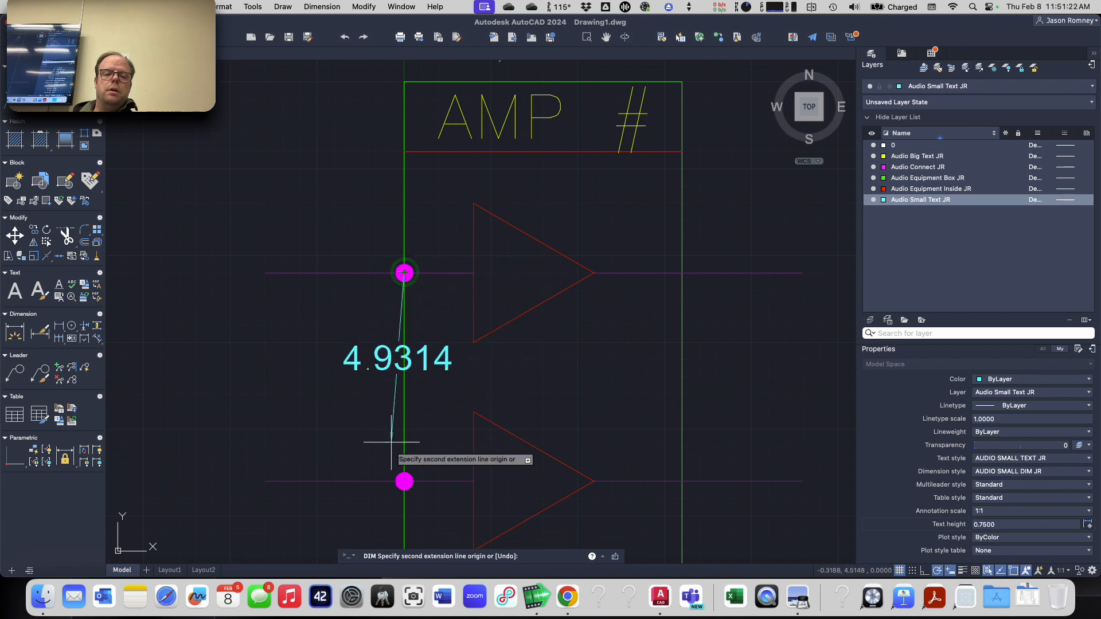
{"action": "left_click", "coordinate": [404, 481]}
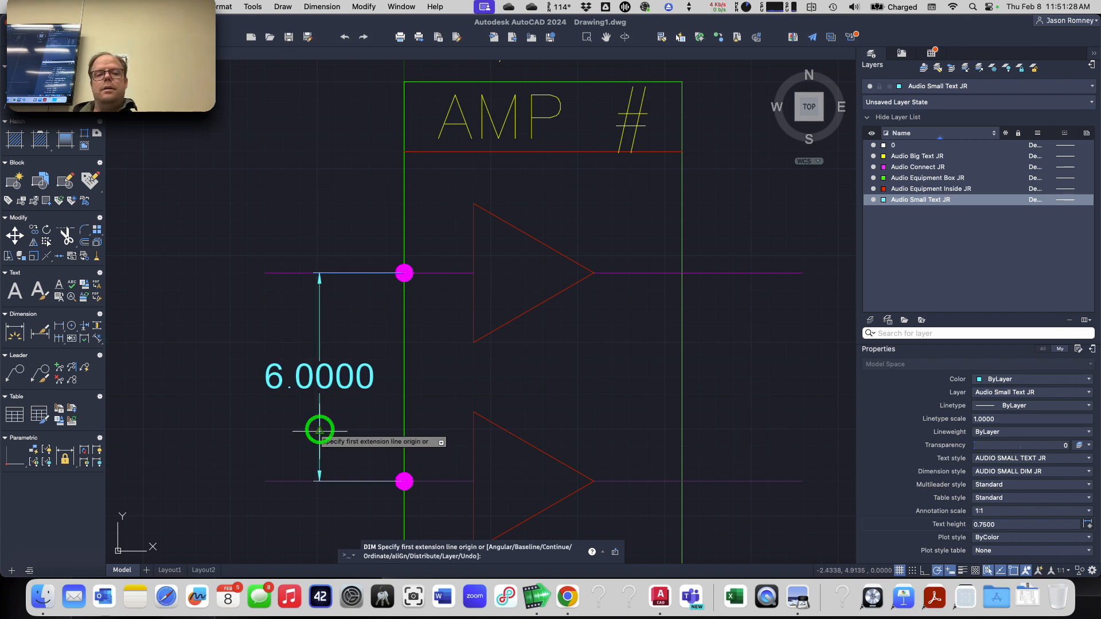
{"action": "left_click", "coordinate": [318, 429]}
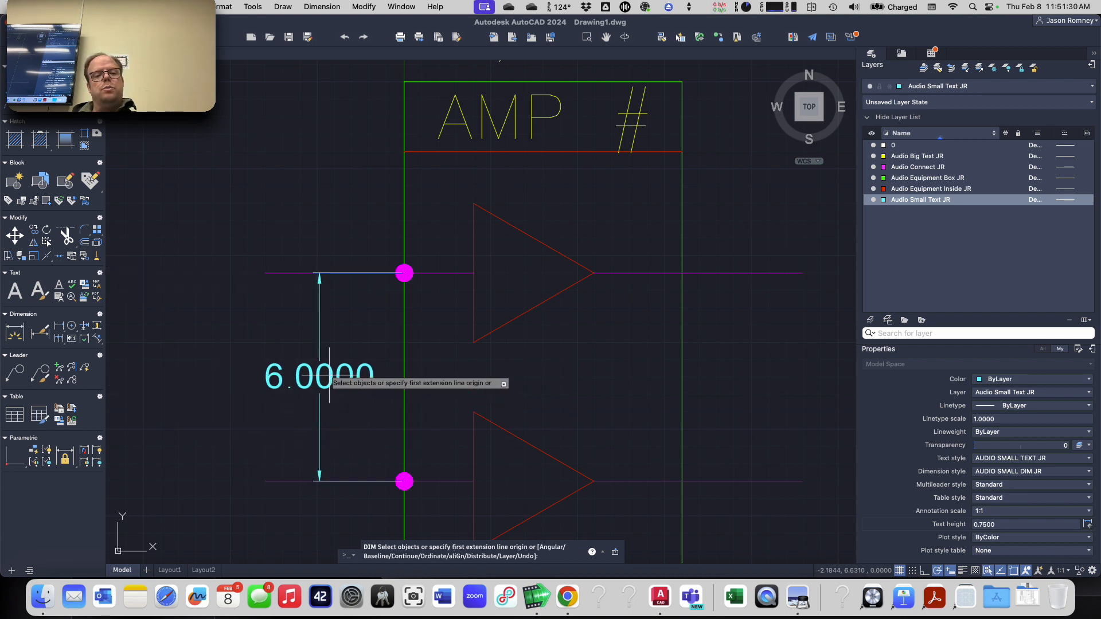
{"action": "key", "text": "Escape"}
{"action": "key", "text": "Escape"}
{"action": "key", "text": "Escape"}
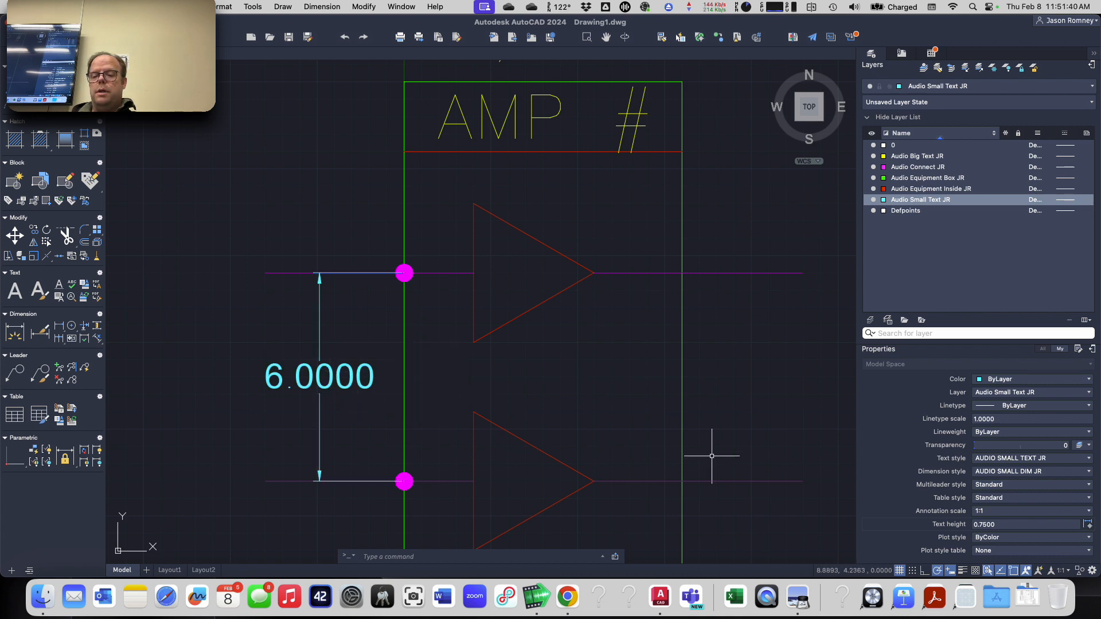
- Try to replace the text of the vertical dimension between the connection dots with NL
{"action": "double_click", "coordinate": [330, 374]}
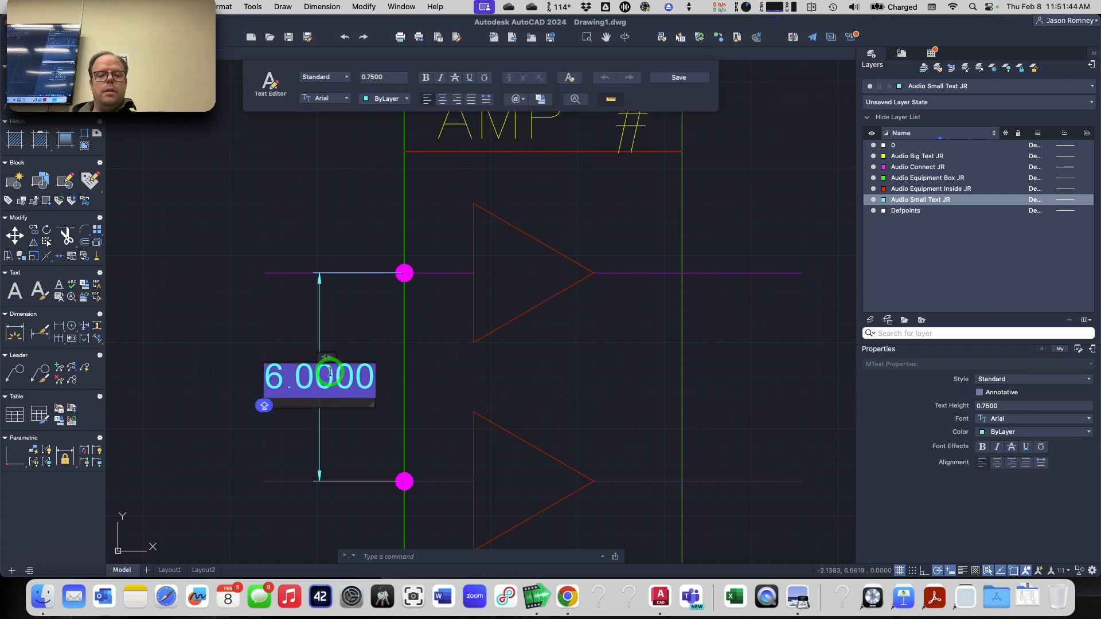
{"action": "type", "text": "NL"}
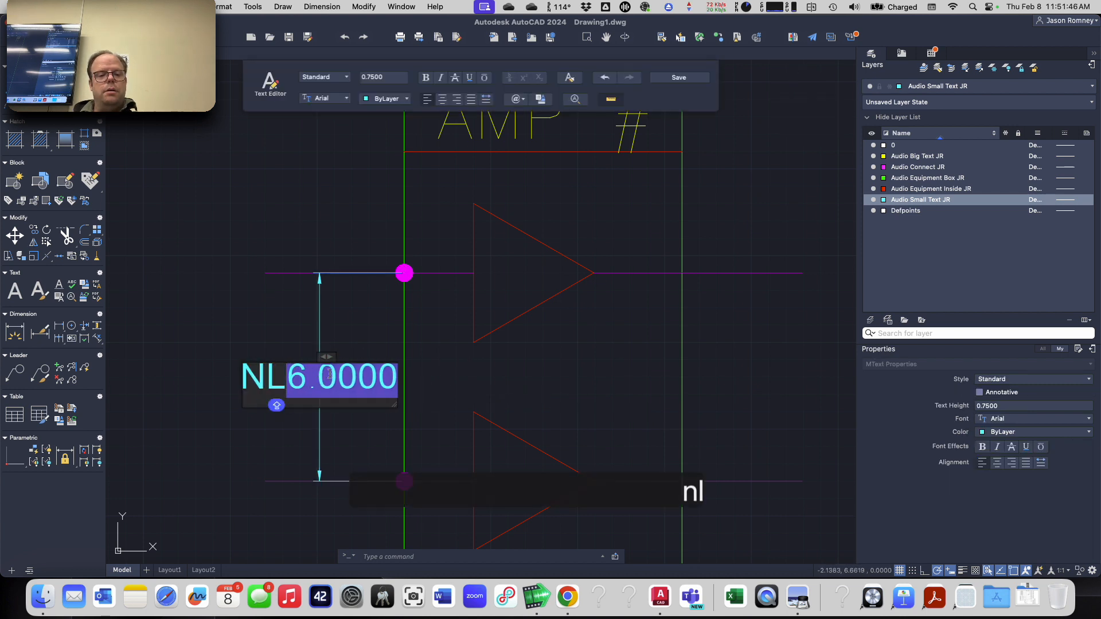
{"action": "type", "text": "4"}
{"action": "key", "text": "BackSpace"}
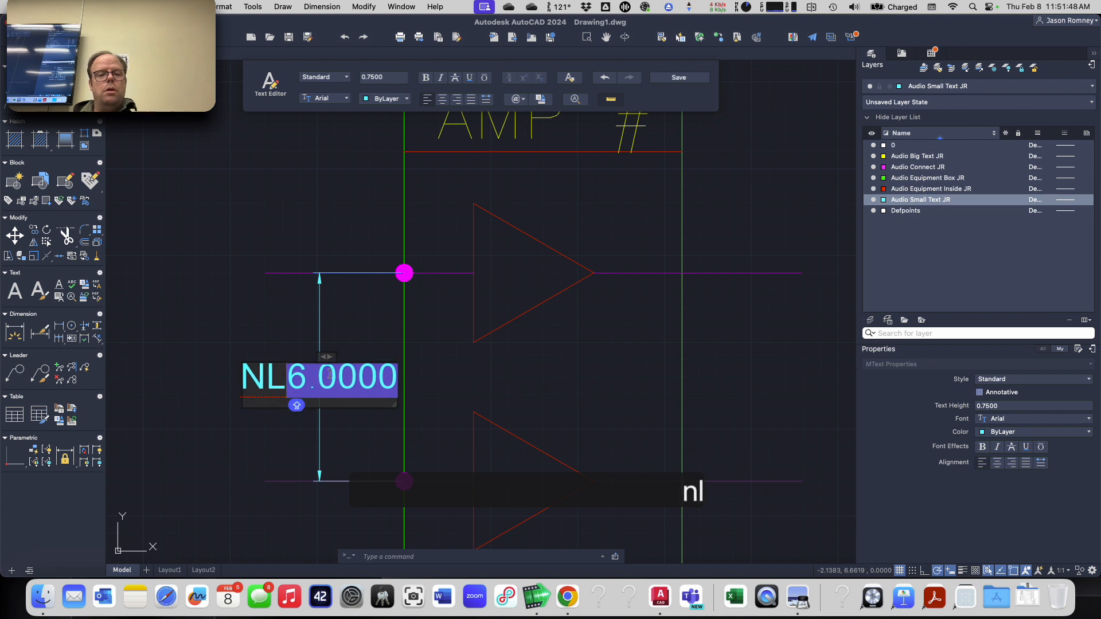
{"action": "key", "text": "BackSpace"}
{"action": "key", "text": "BackSpace"}
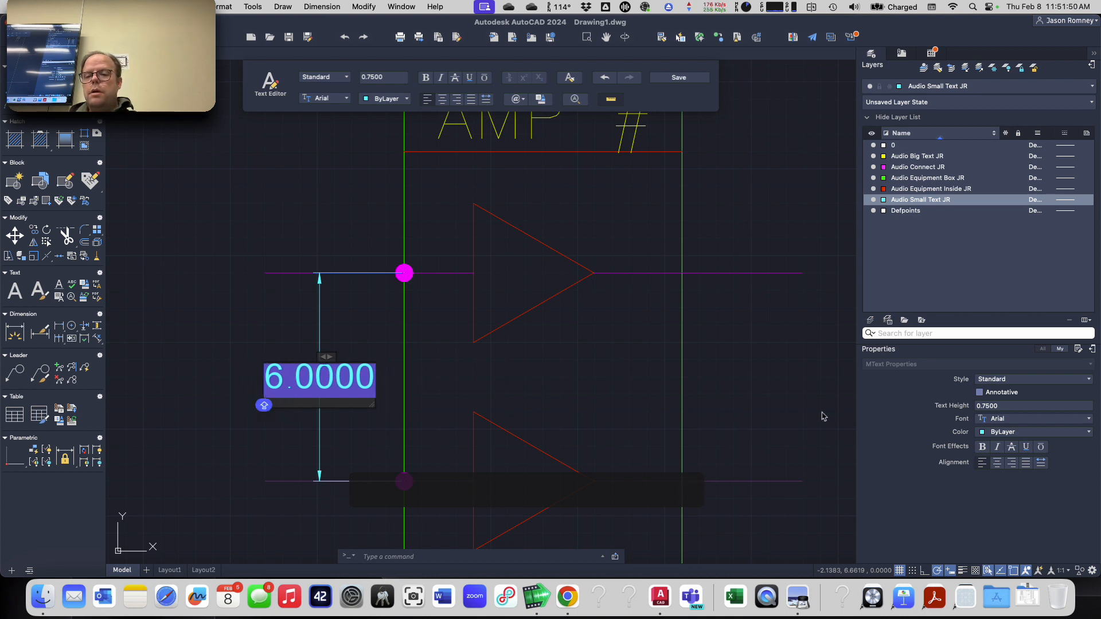
{"action": "key", "text": "Escape"}
{"action": "key", "text": "Escape"}
{"action": "key", "text": "Escape"}
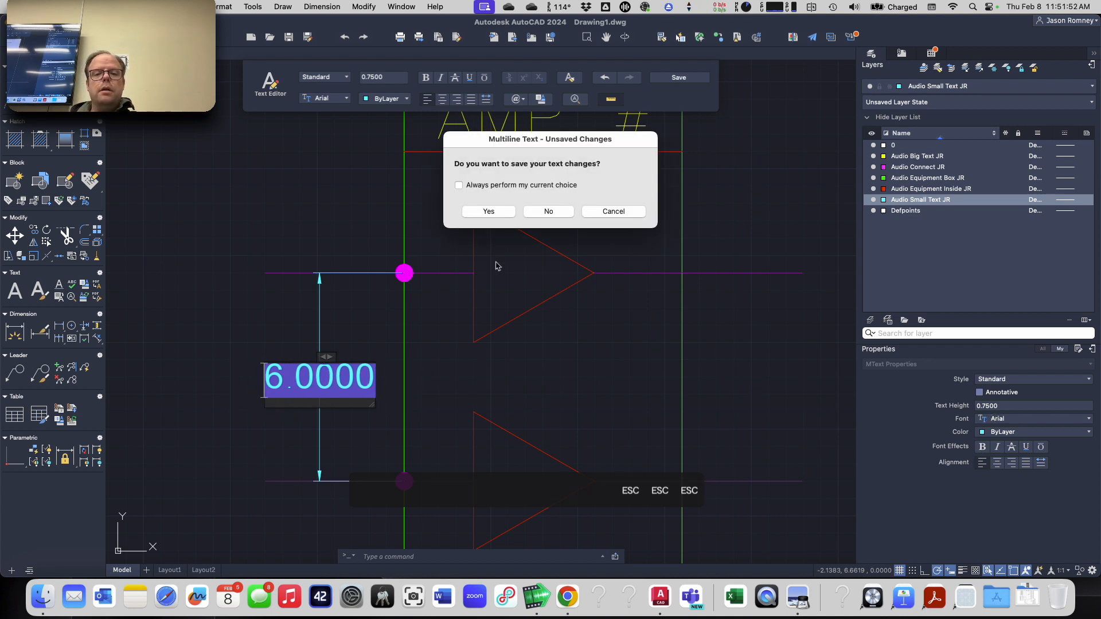
{"action": "left_click", "coordinate": [593, 212]}
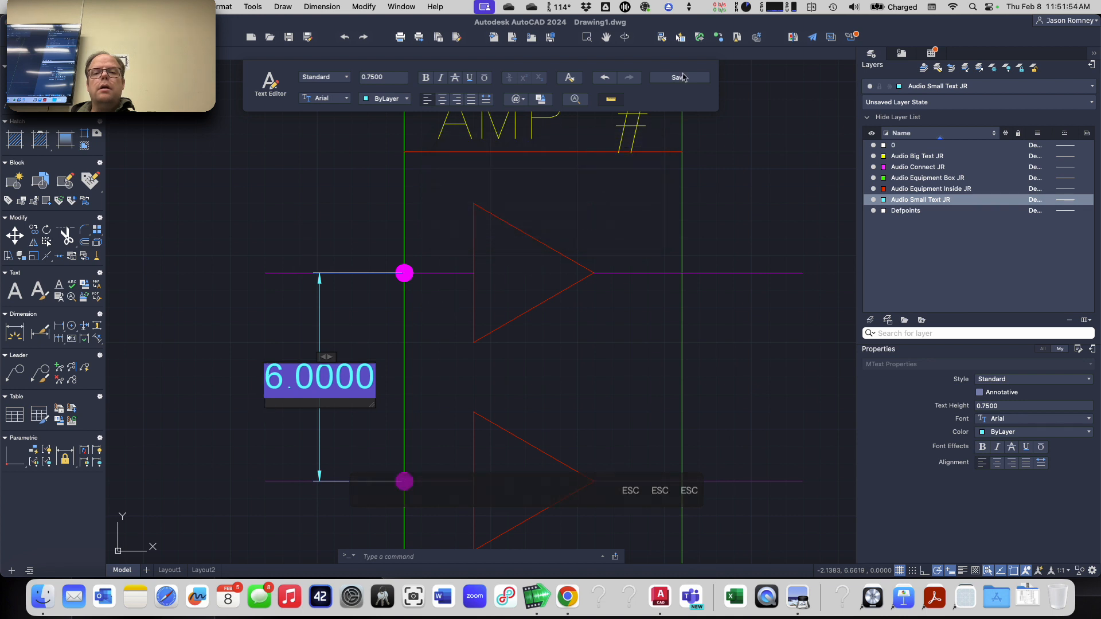
{"action": "left_click", "coordinate": [247, 177]}
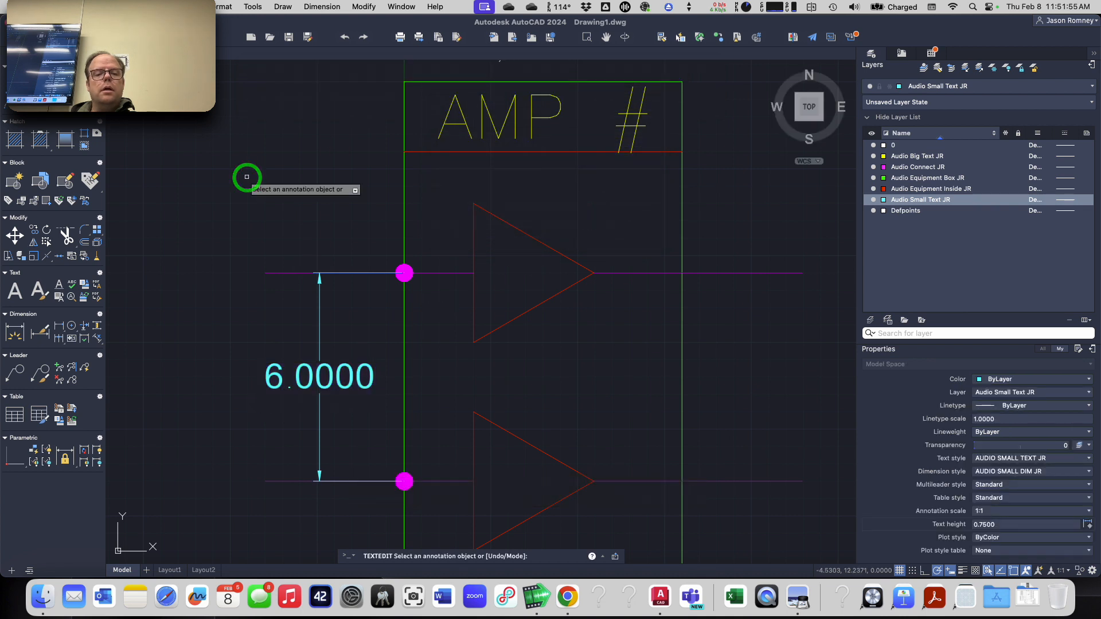
- Try the Annotative property on the vertical dimension between the dots and turn it back off
{"action": "left_click", "coordinate": [333, 376]}
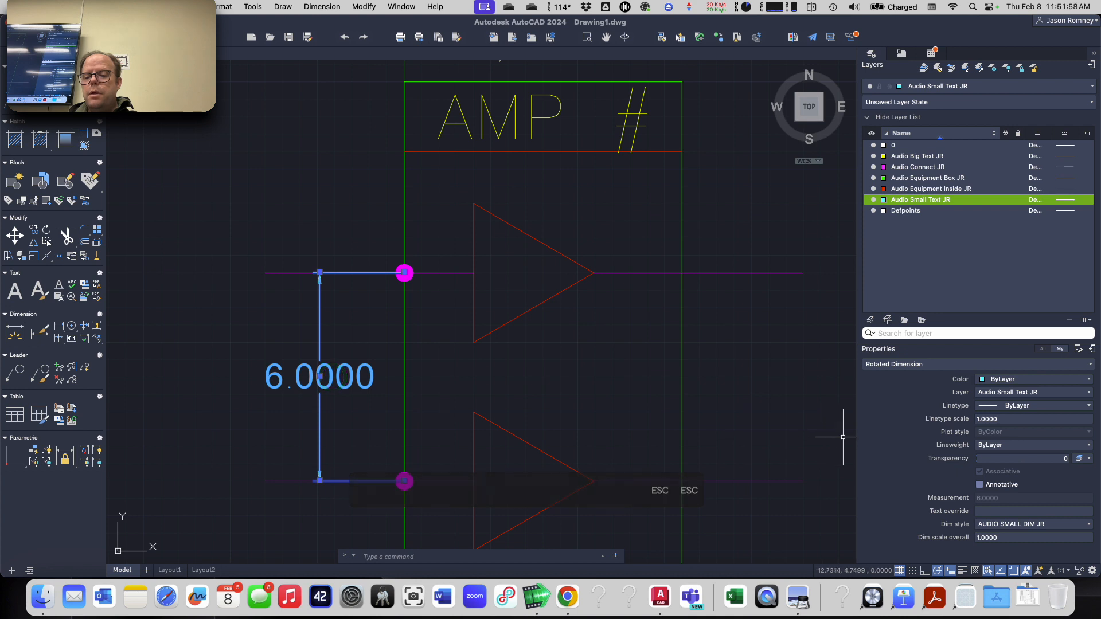
{"action": "left_click", "coordinate": [996, 487]}
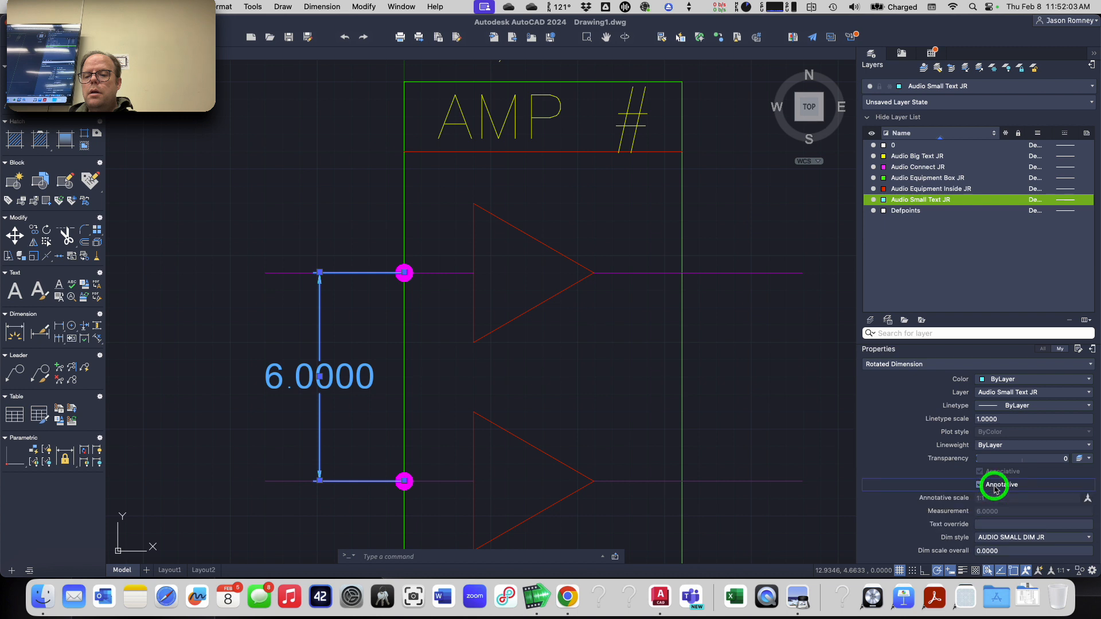
{"action": "left_click", "coordinate": [996, 487]}
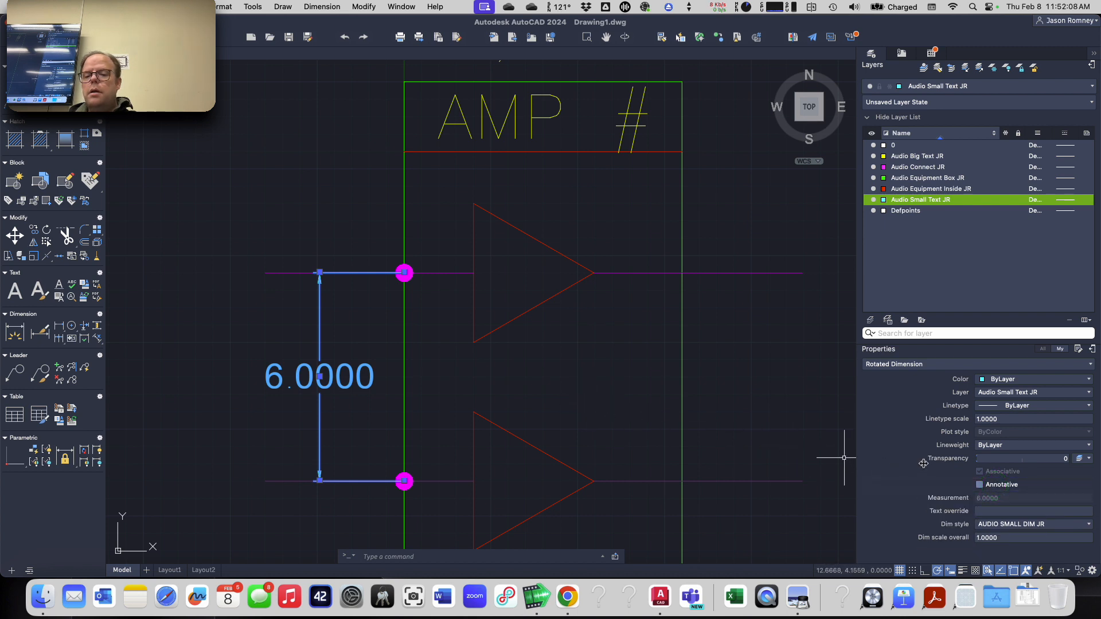
{"action": "key", "text": "Escape"}
{"action": "key", "text": "Escape"}
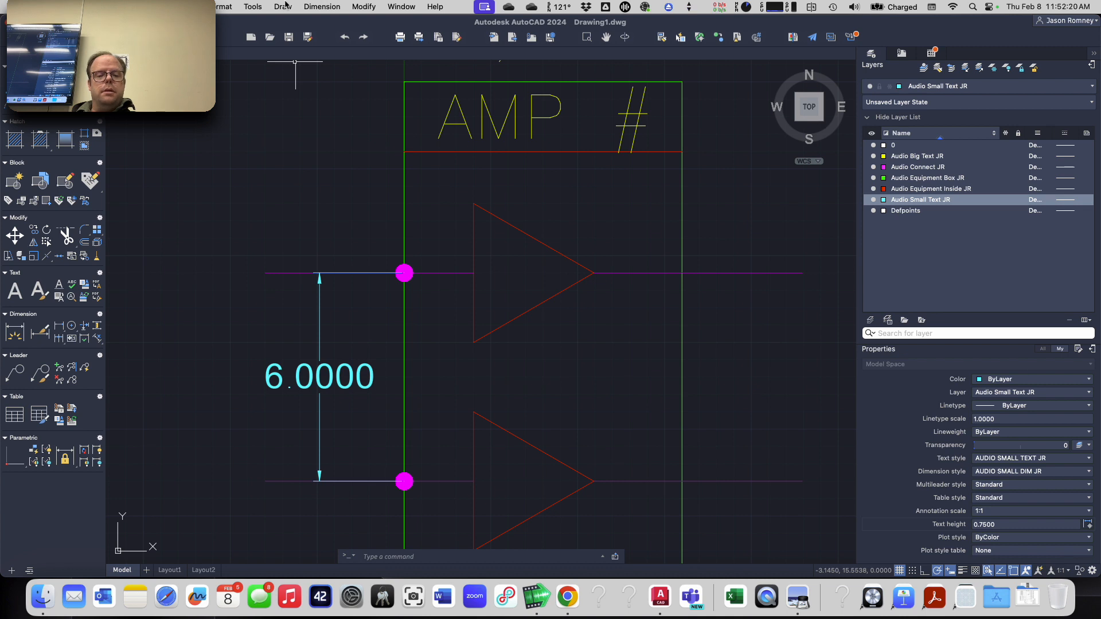
- Examine the line, arrow, text, primary unit and alternate unit settings of the AUDIO SMALL DIM JR dimension style without changing them
{"action": "left_click", "coordinate": [225, 6]}
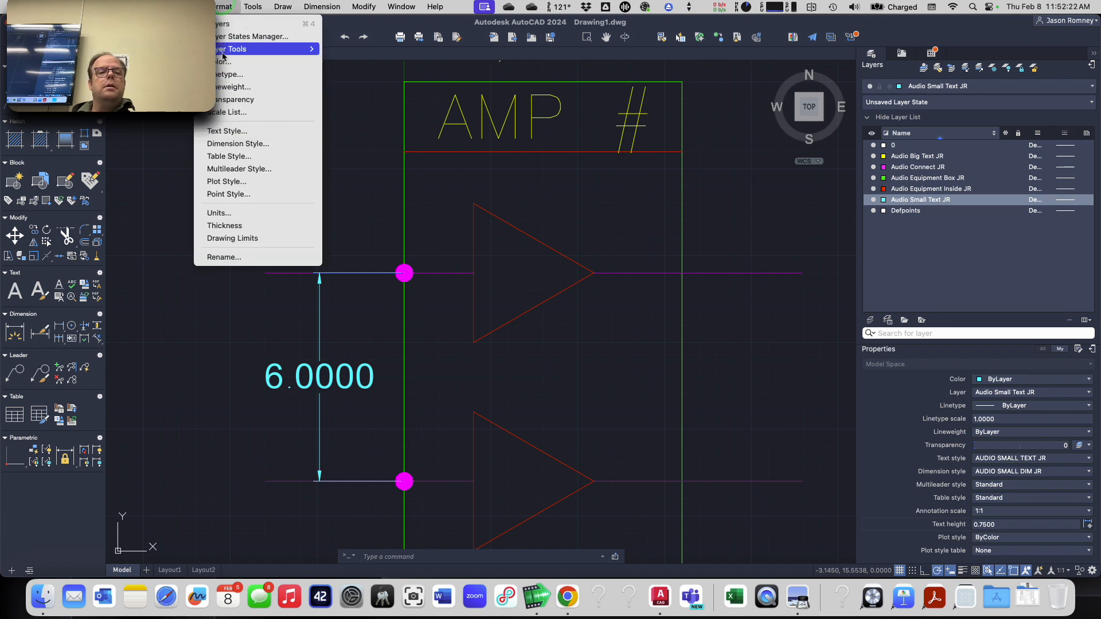
{"action": "left_click", "coordinate": [224, 144]}
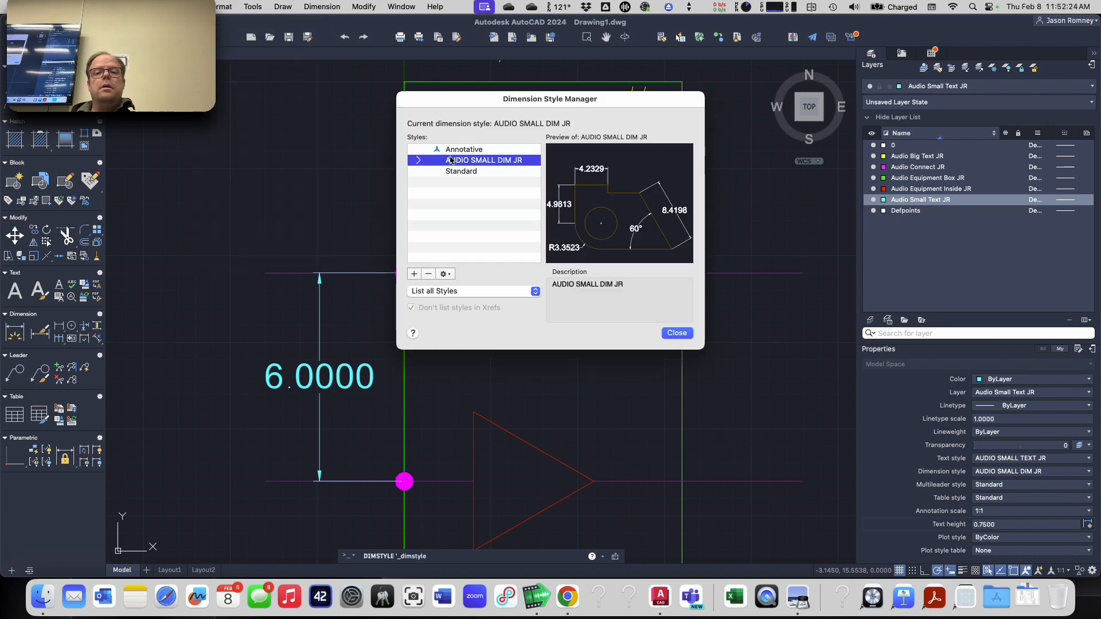
{"action": "left_click", "coordinate": [445, 275]}
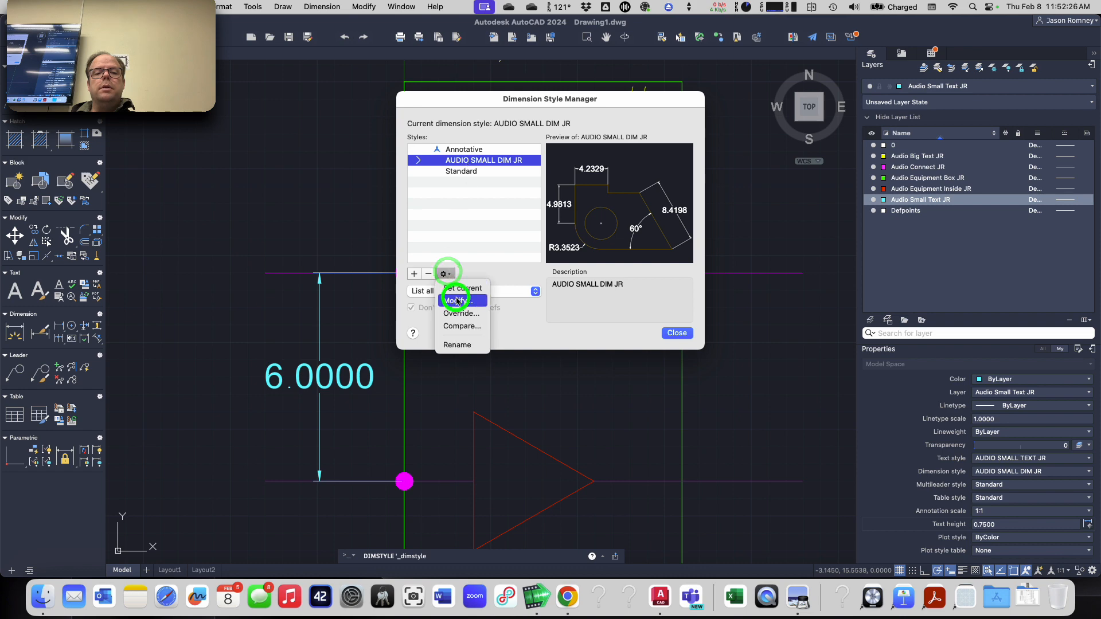
{"action": "left_click", "coordinate": [456, 298]}
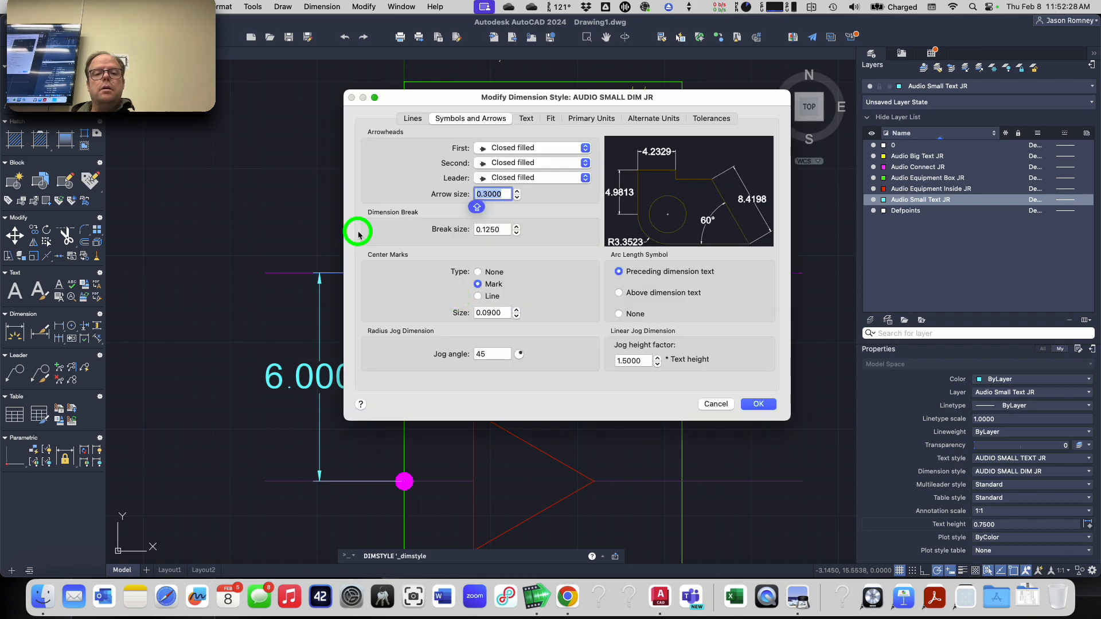
{"action": "key", "text": "Escape"}
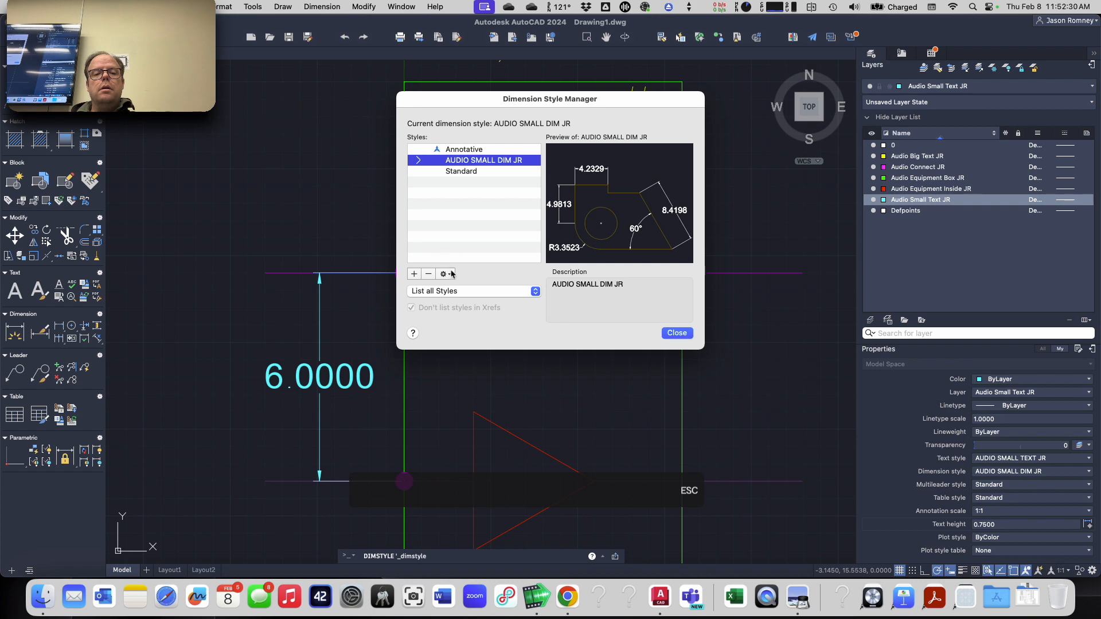
{"action": "left_click_drag", "start_coordinate": [445, 274], "coordinate": [460, 307]}
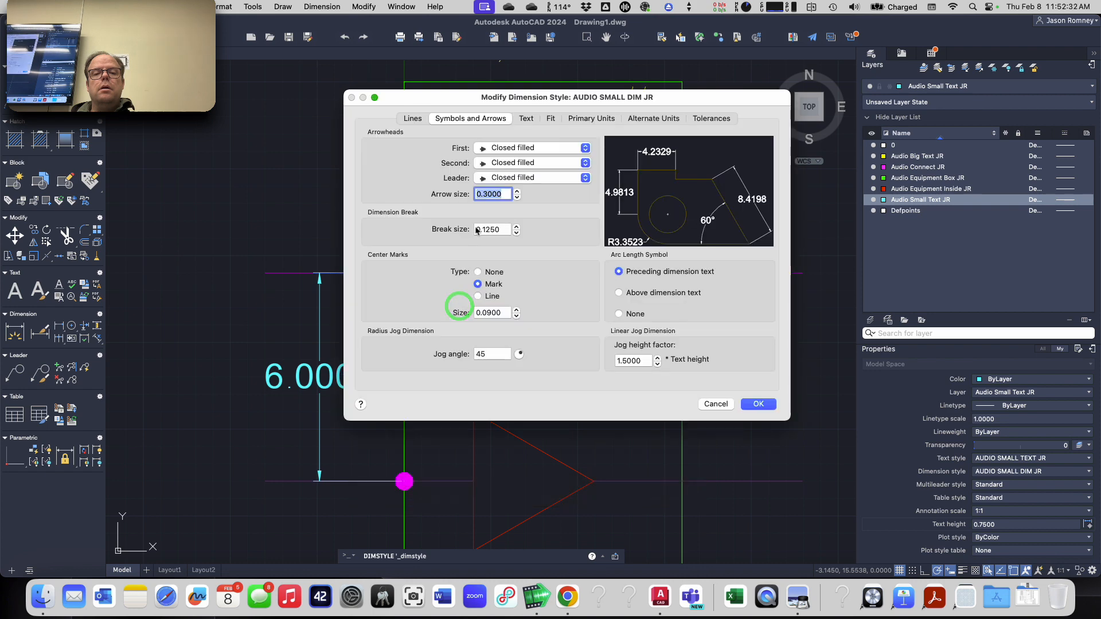
{"action": "left_click", "coordinate": [573, 118]}
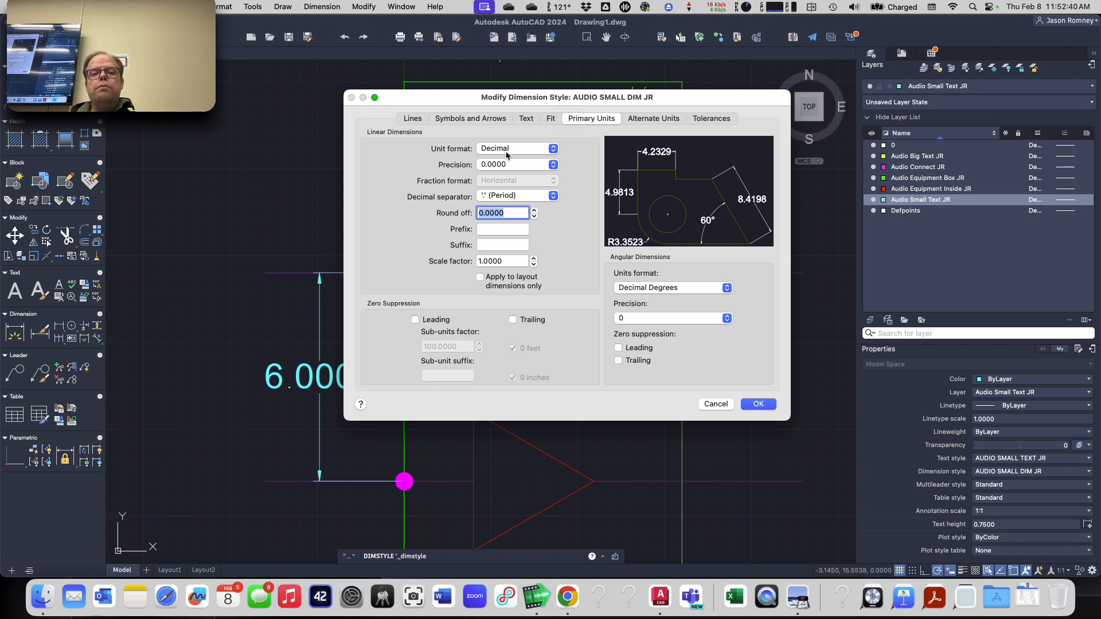
{"action": "left_click", "coordinate": [410, 117]}
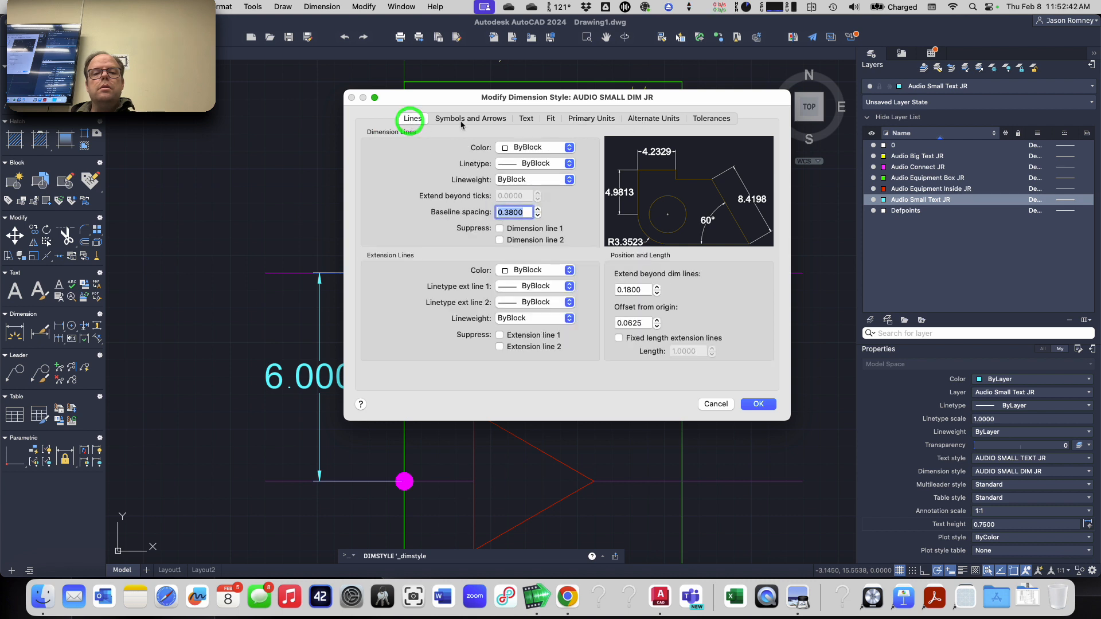
{"action": "left_click", "coordinate": [481, 117]}
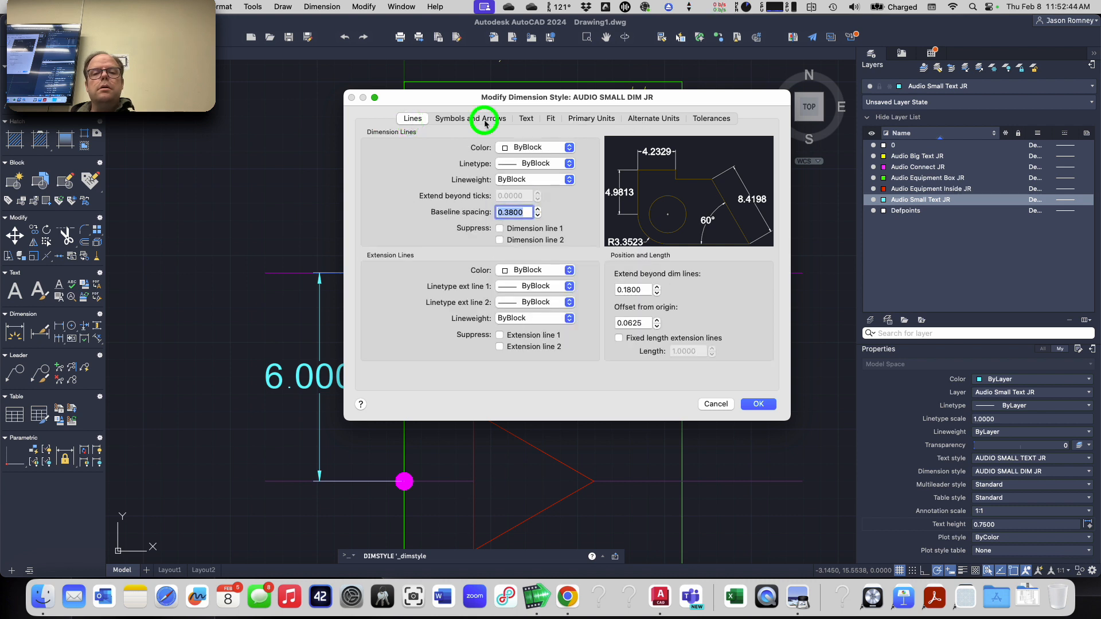
{"action": "left_click", "coordinate": [527, 118]}
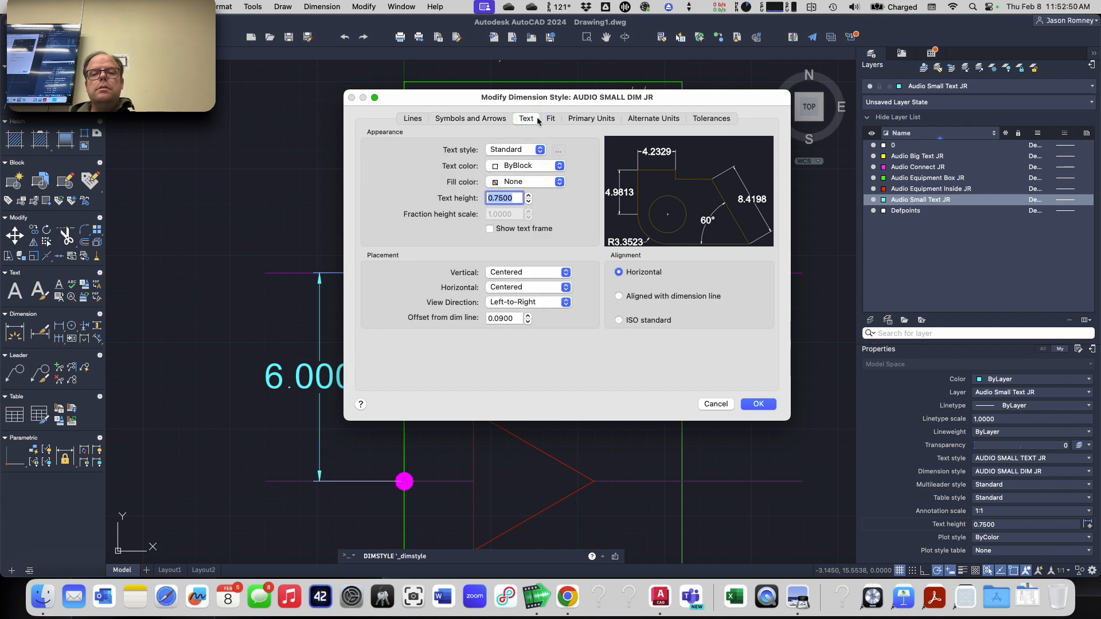
{"action": "left_click", "coordinate": [575, 119]}
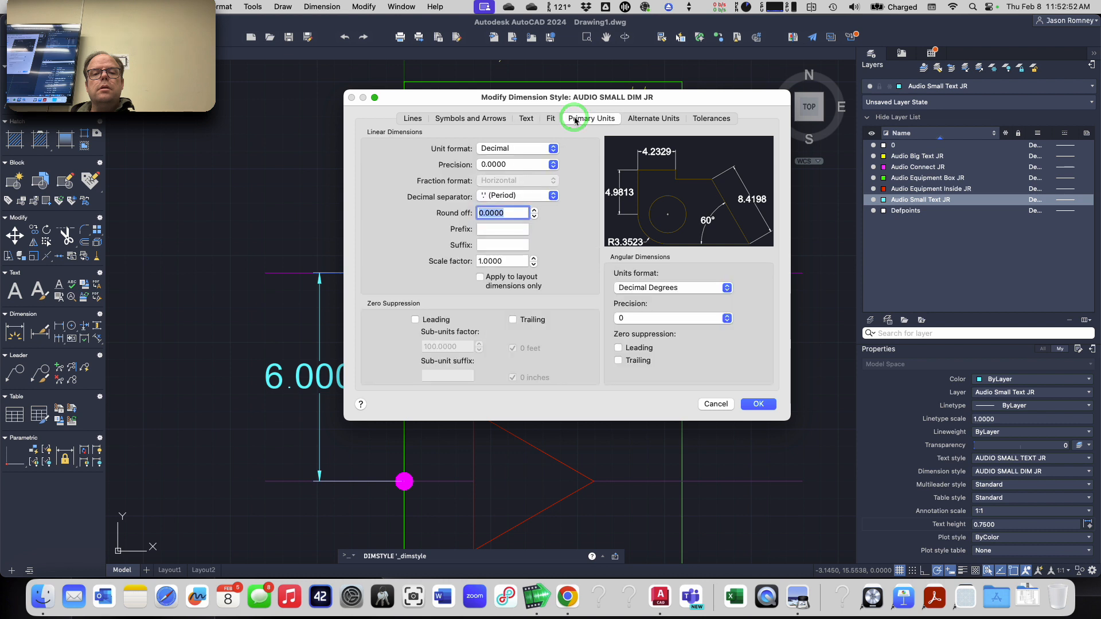
{"action": "left_click", "coordinate": [552, 150]}
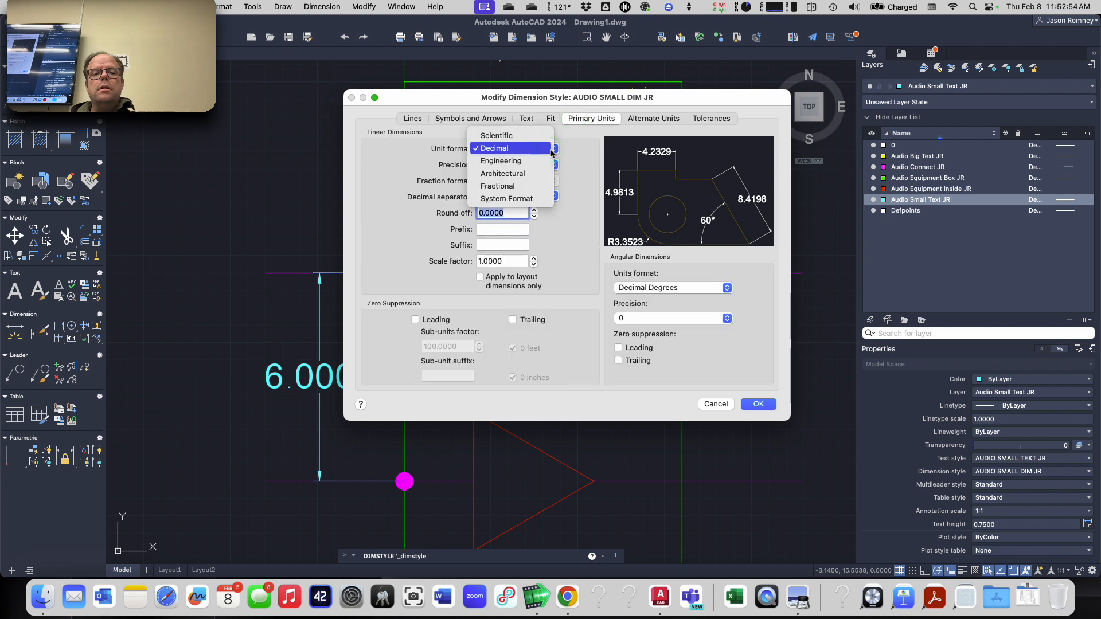
{"action": "left_click", "coordinate": [418, 145]}
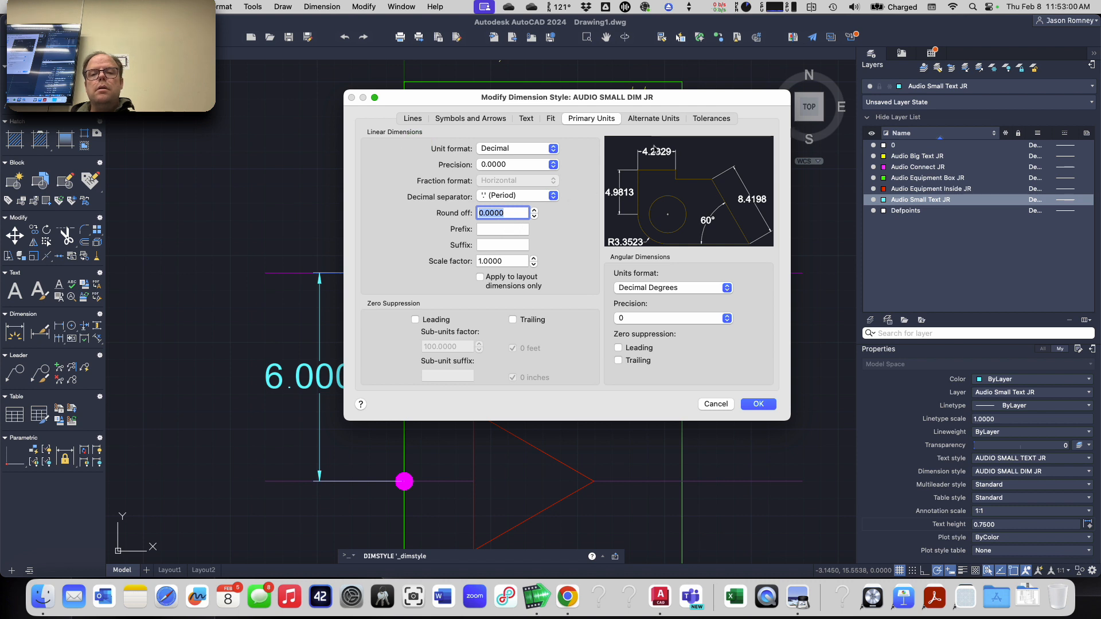
{"action": "left_click", "coordinate": [650, 122]}
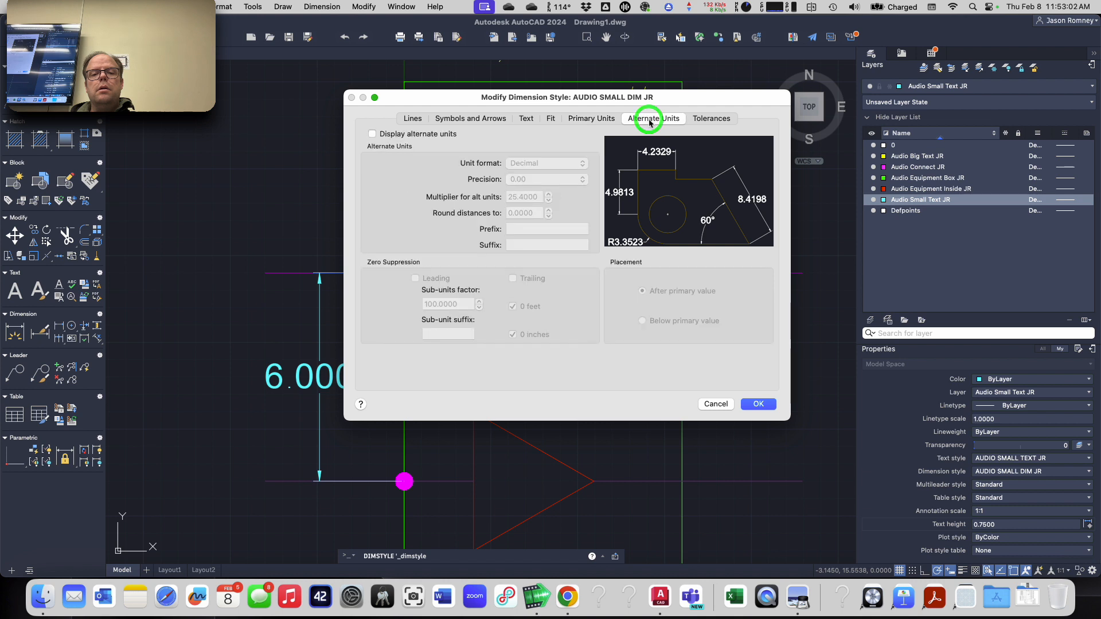
{"action": "left_click", "coordinate": [595, 121]}
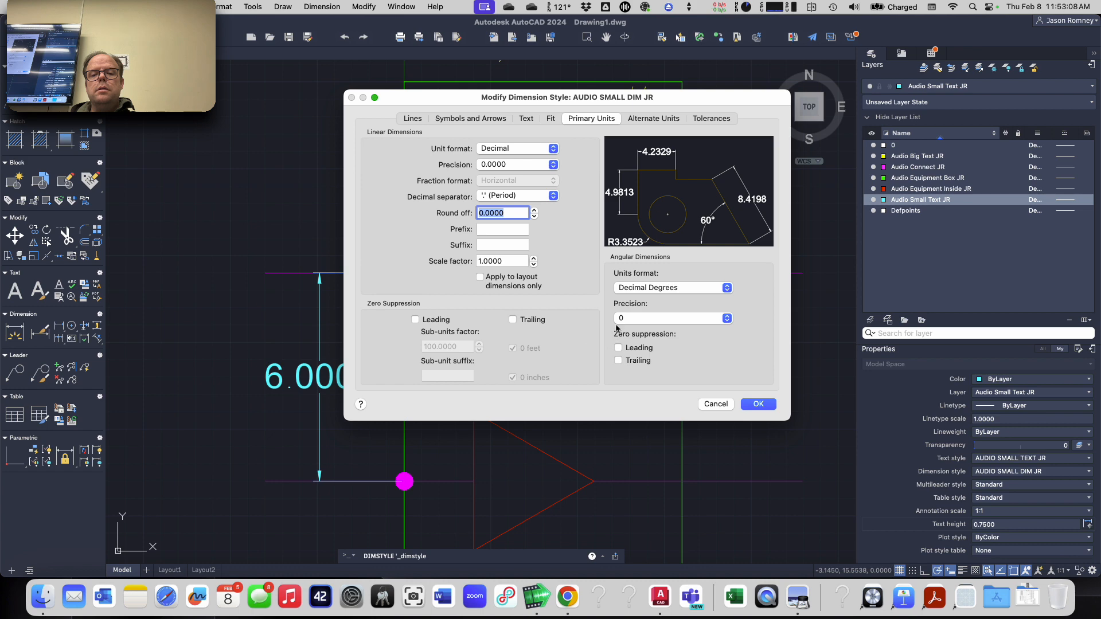
{"action": "left_click", "coordinate": [705, 404]}
{"action": "left_click", "coordinate": [674, 336]}
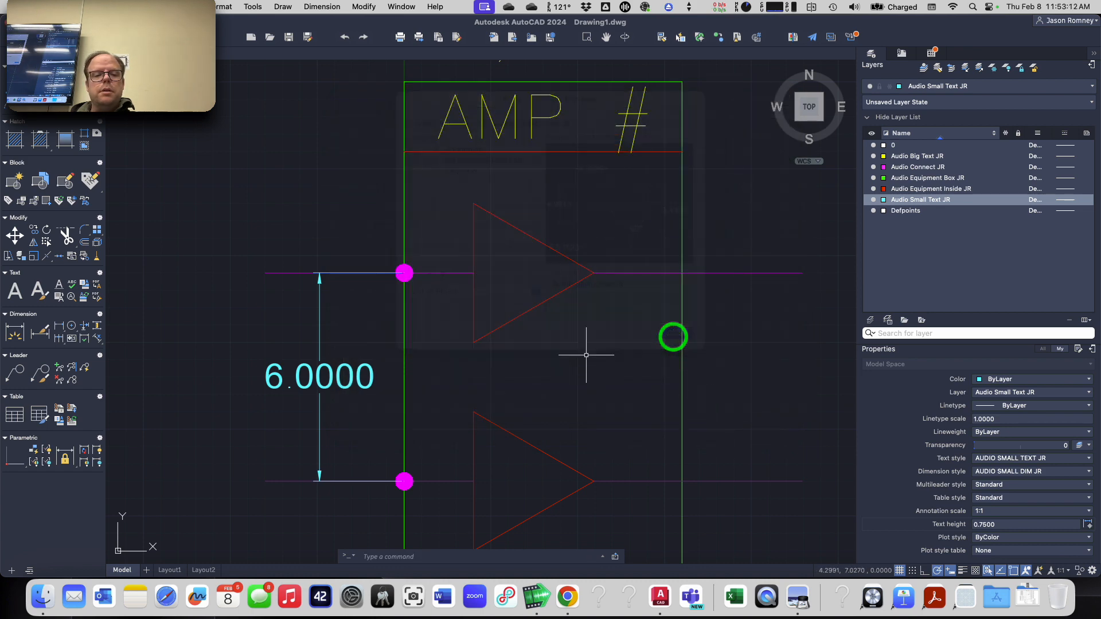
- Override the text of the vertical dimension between the two connection dots with NL4
{"action": "left_click", "coordinate": [319, 370]}
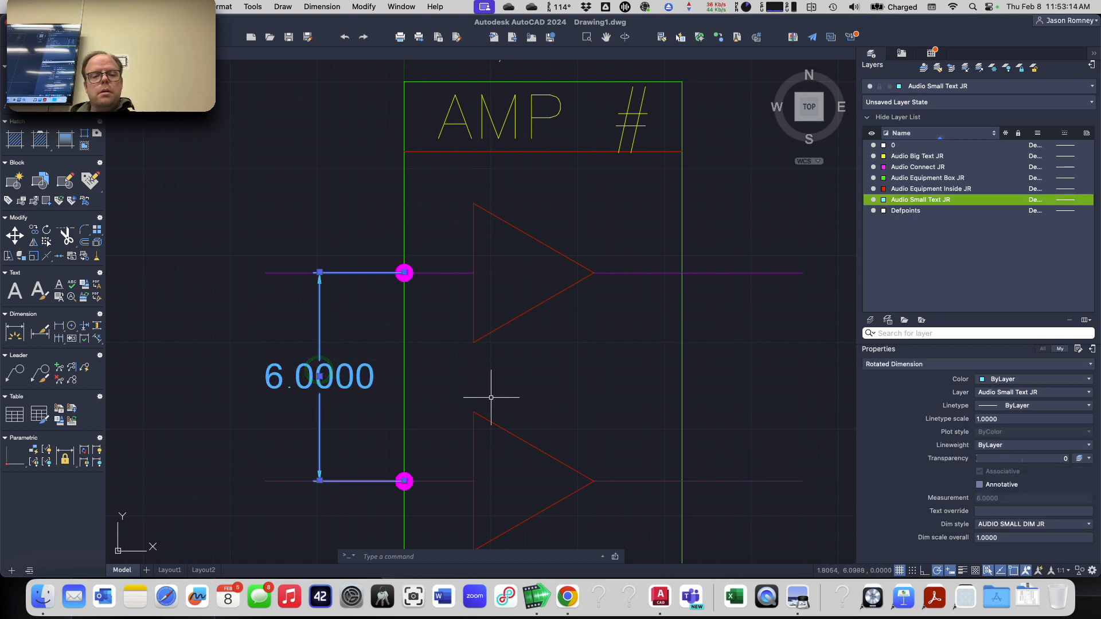
{"action": "left_click", "coordinate": [353, 375]}
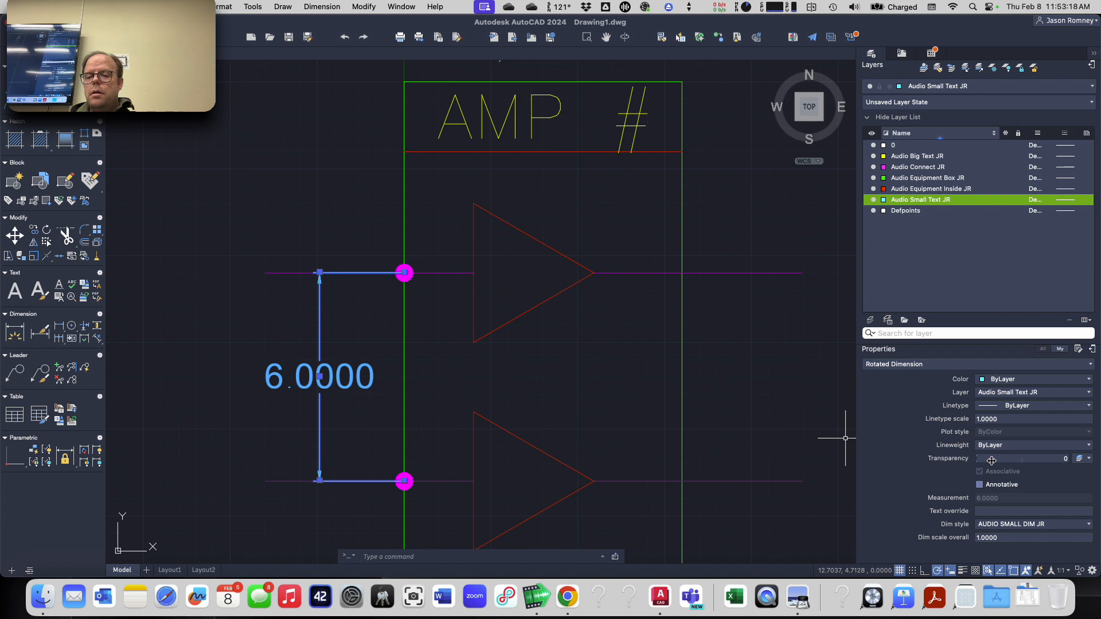
{"action": "left_click", "coordinate": [1002, 514]}
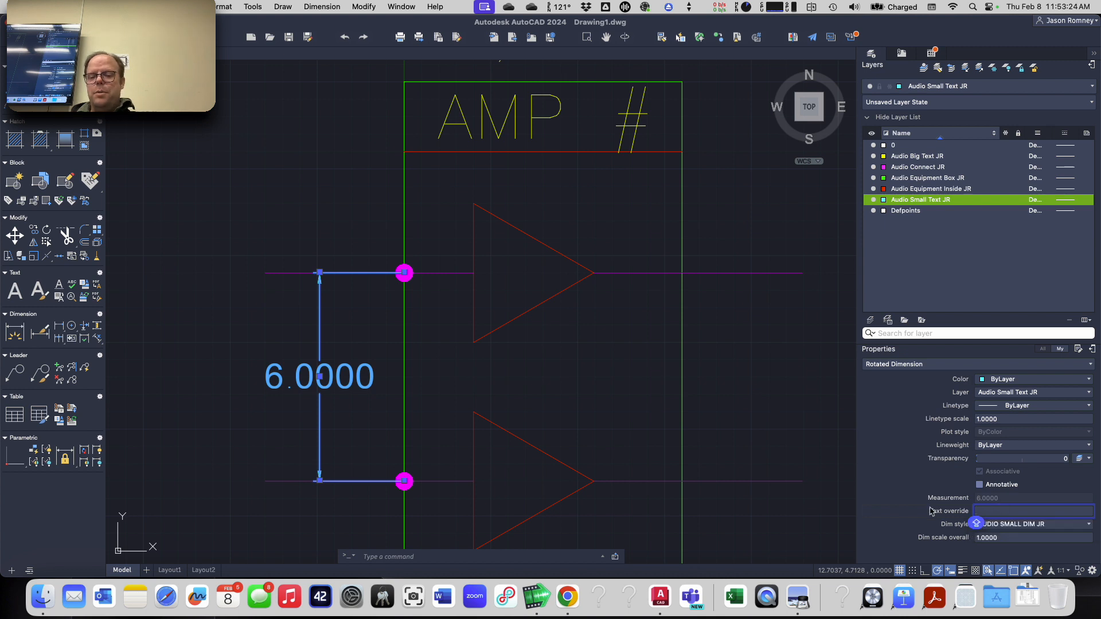
{"action": "key", "text": "Escape"}
{"action": "key", "text": "Escape"}
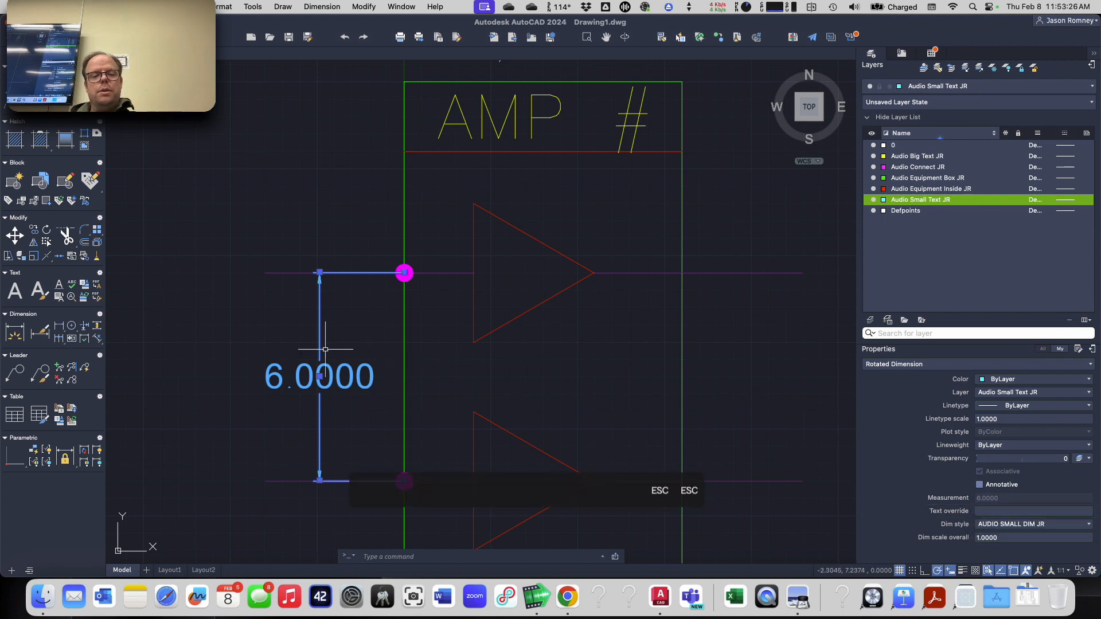
{"action": "left_click", "coordinate": [981, 511]}
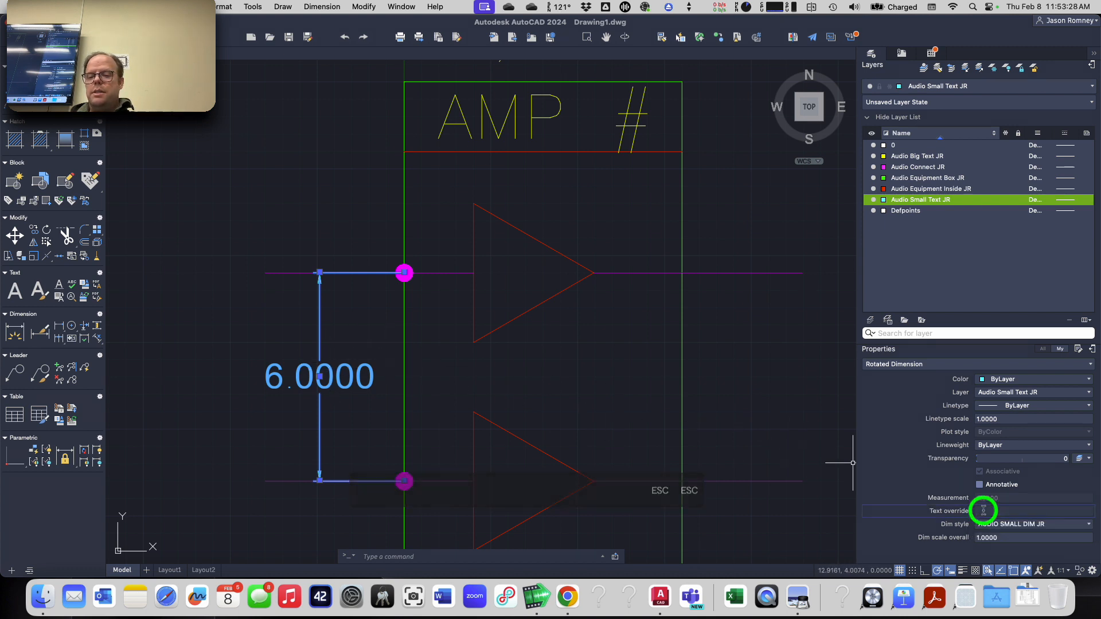
{"action": "type", "text": "NL4"}
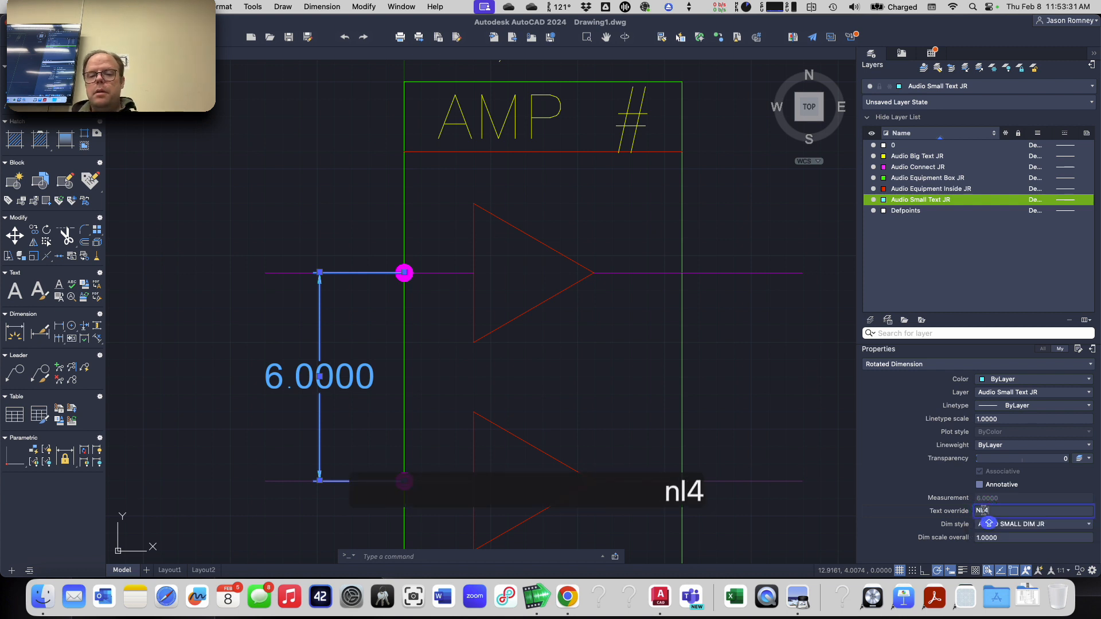
{"action": "key", "text": "Return"}
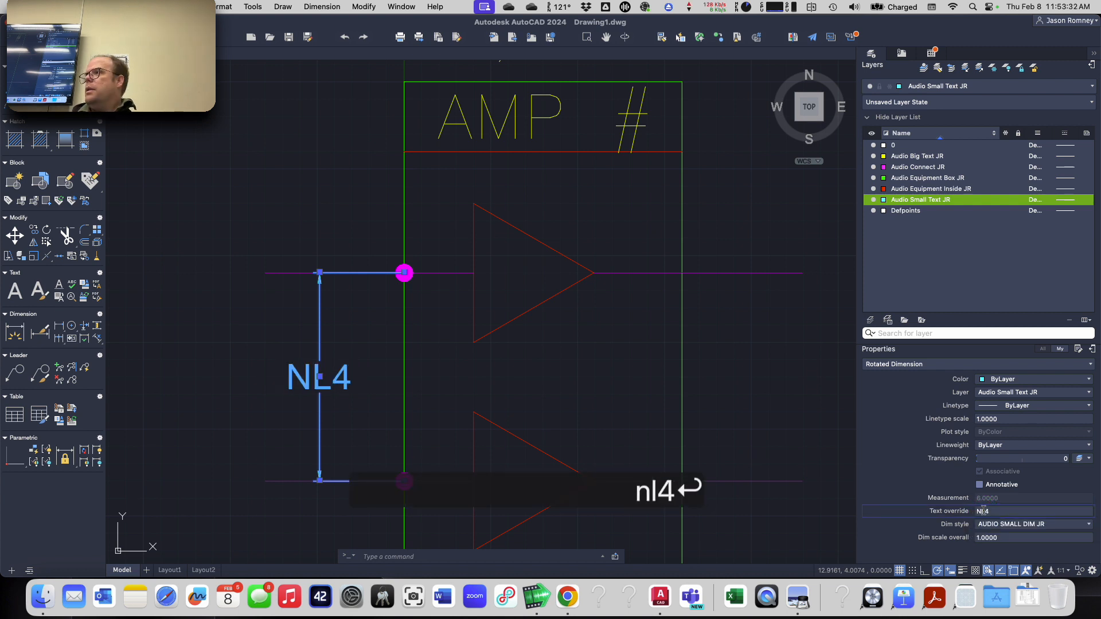
{"action": "key", "text": "Escape"}
{"action": "key", "text": "Escape"}
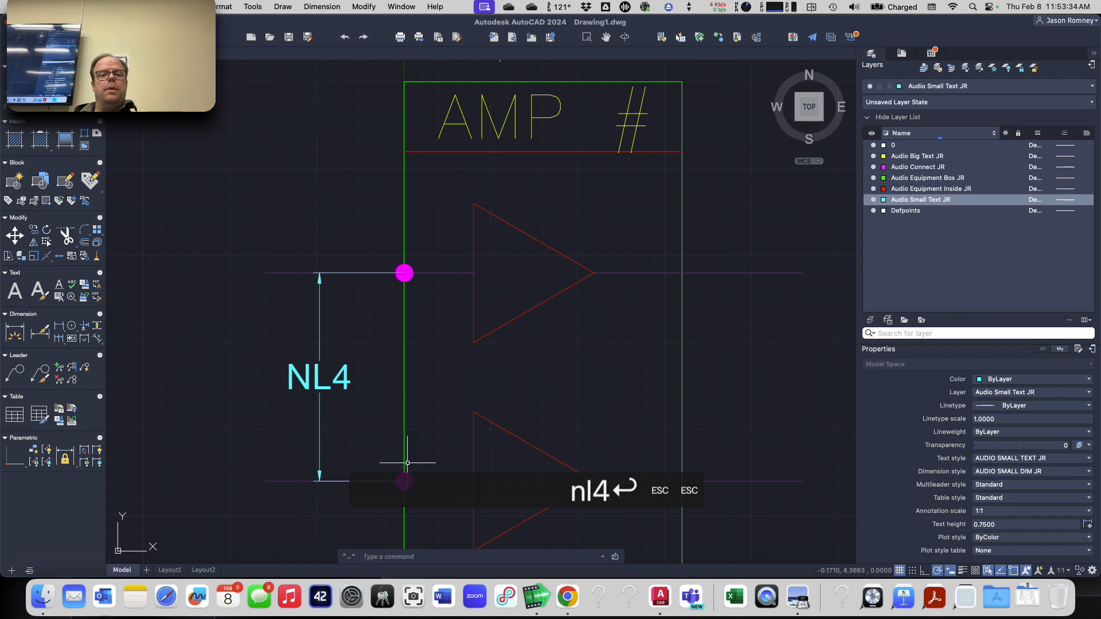
- Set the dimension break size of the AUDIO SMALL DIM JR dimension style to 0.3 and save the style
{"action": "scroll", "coordinate": [326, 371], "scroll_direction": "up", "scroll_amount": 4}
{"action": "scroll", "coordinate": [322, 376], "scroll_direction": "down", "scroll_amount": 4}
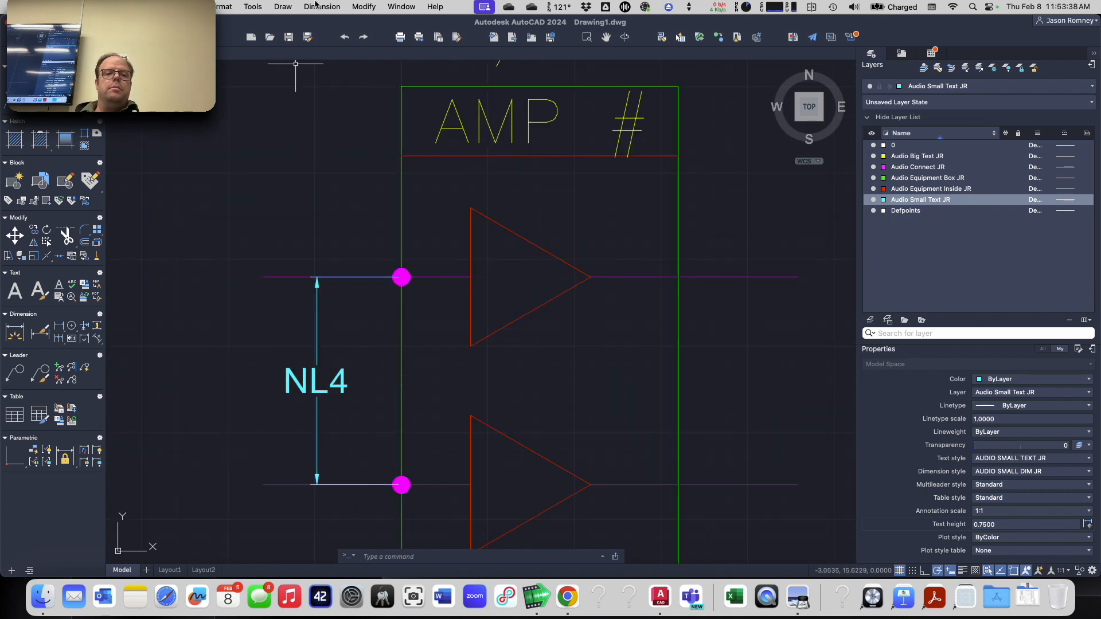
{"action": "left_click", "coordinate": [226, 7]}
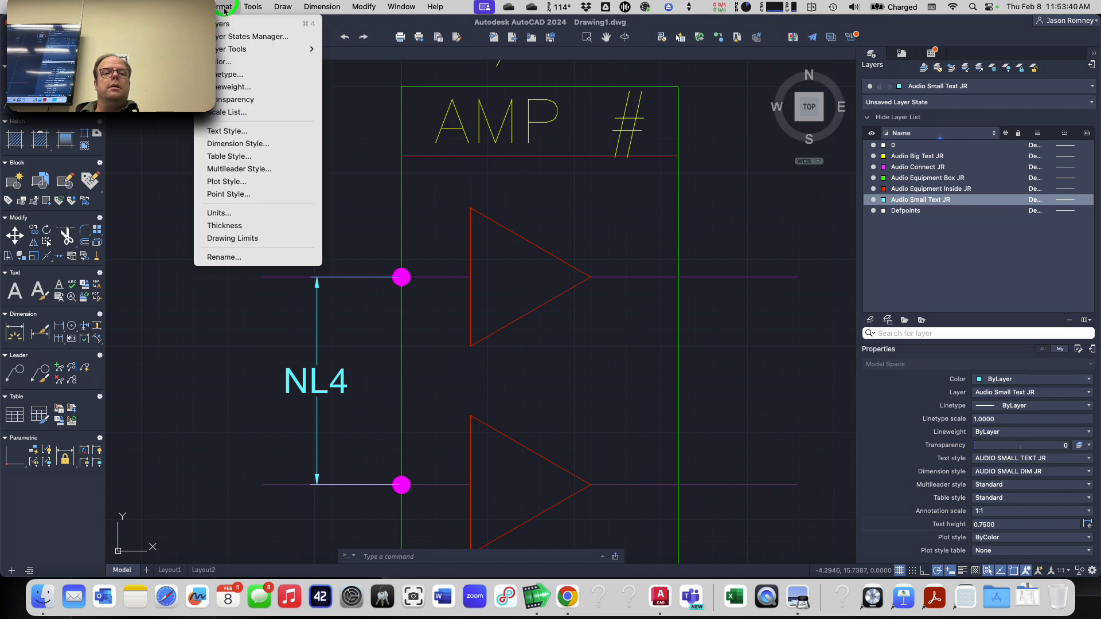
{"action": "left_click", "coordinate": [226, 141]}
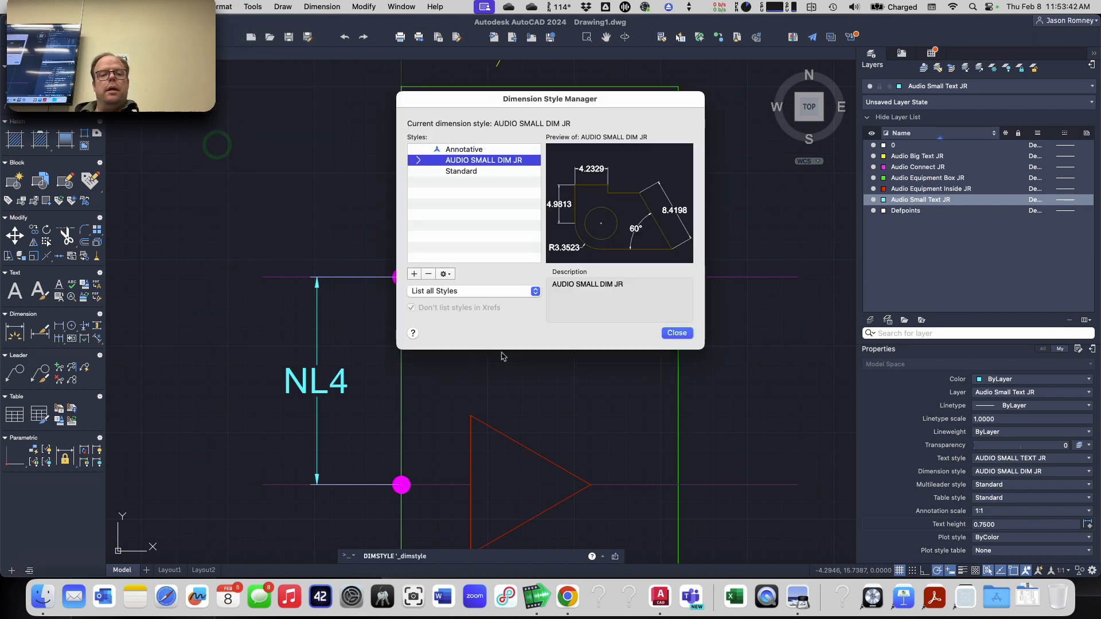
{"action": "left_click", "coordinate": [442, 277]}
{"action": "left_click", "coordinate": [454, 301]}
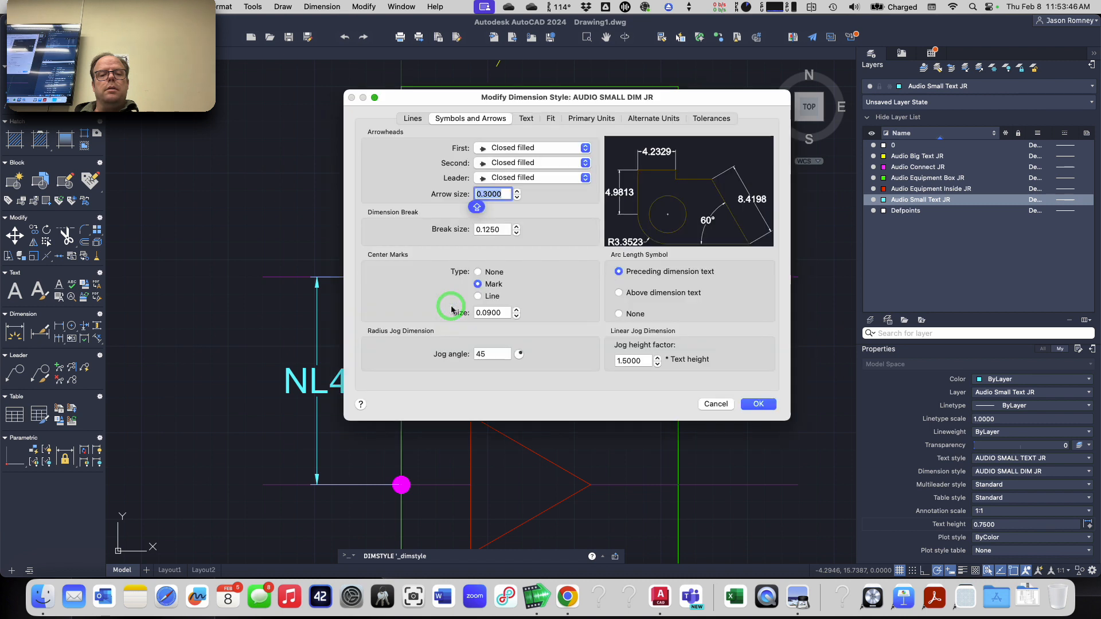
{"action": "left_click", "coordinate": [516, 227]}
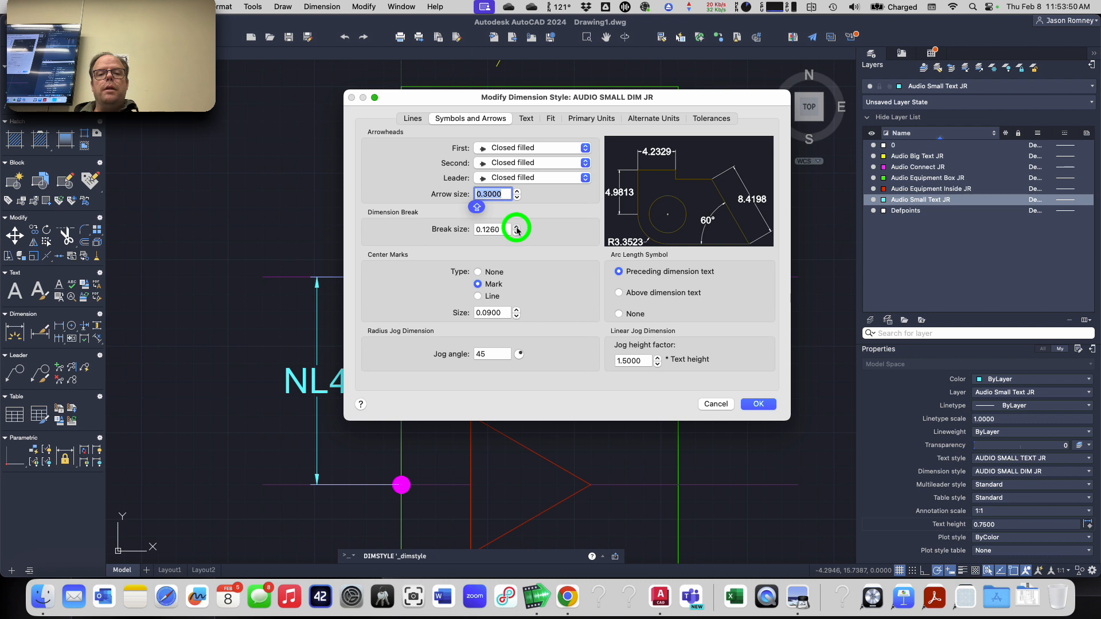
{"action": "left_click_drag", "start_coordinate": [508, 229], "coordinate": [483, 232]}
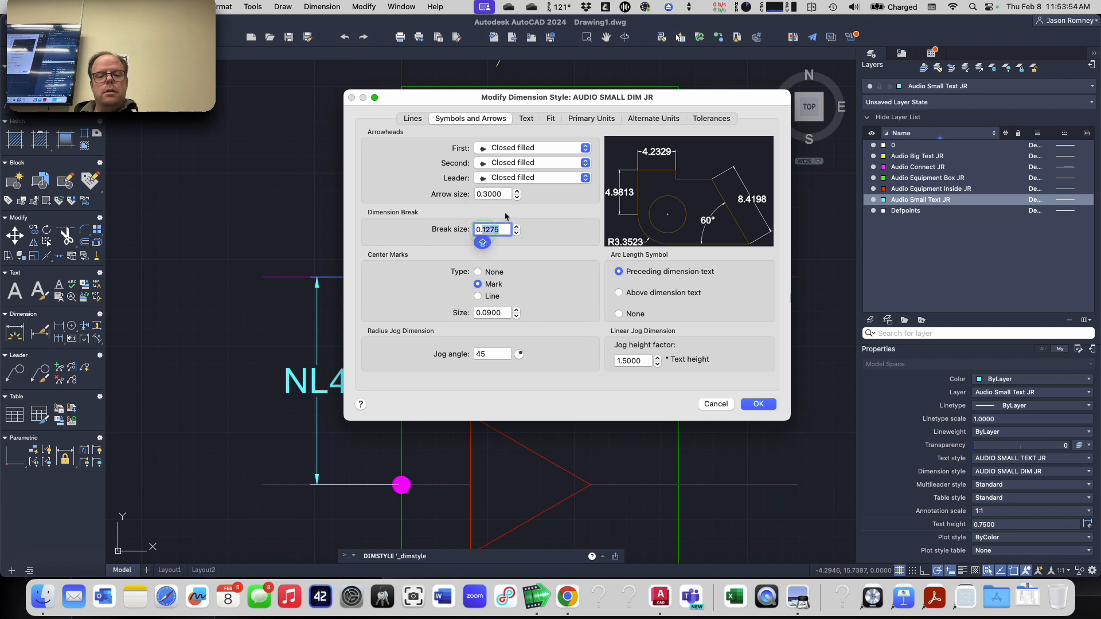
{"action": "type", "text": "3"}
{"action": "key", "text": "Tab"}
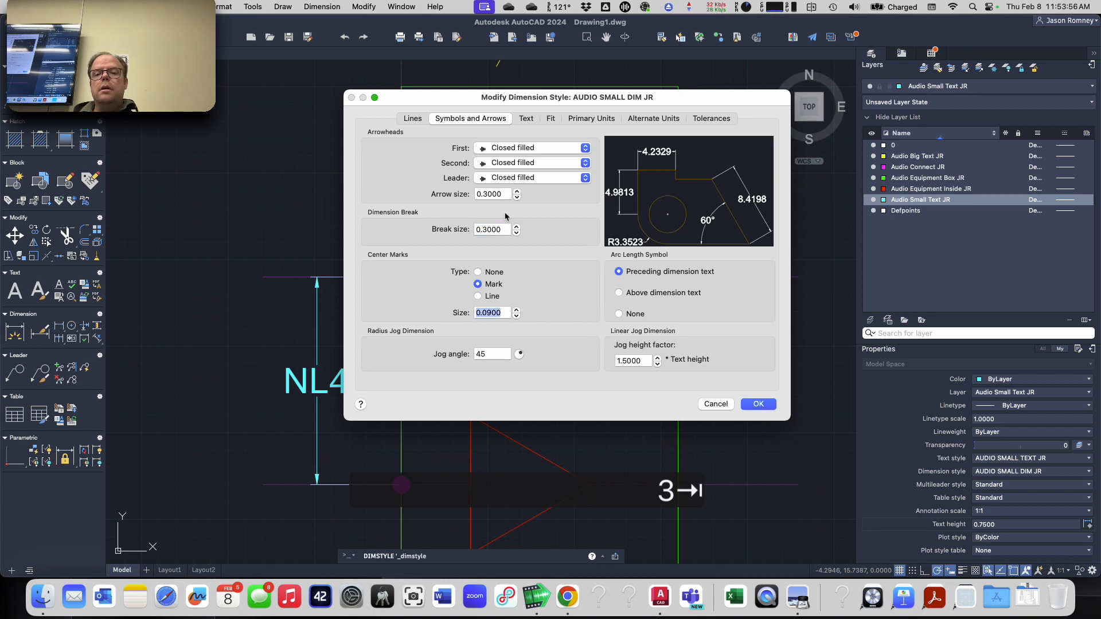
{"action": "left_click", "coordinate": [752, 405]}
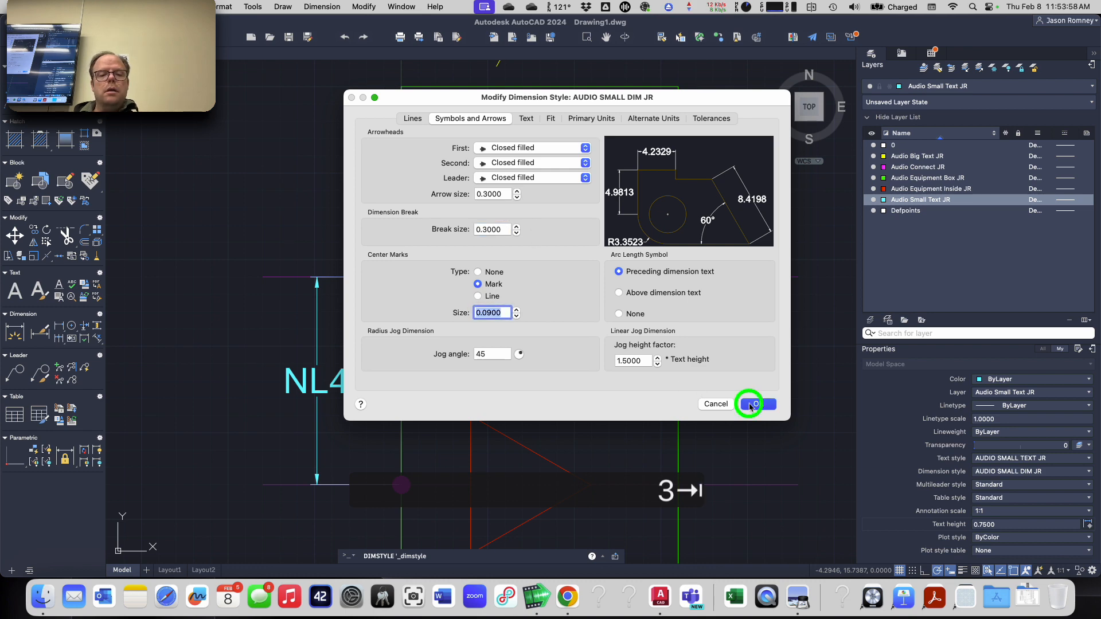
{"action": "left_click", "coordinate": [675, 331]}
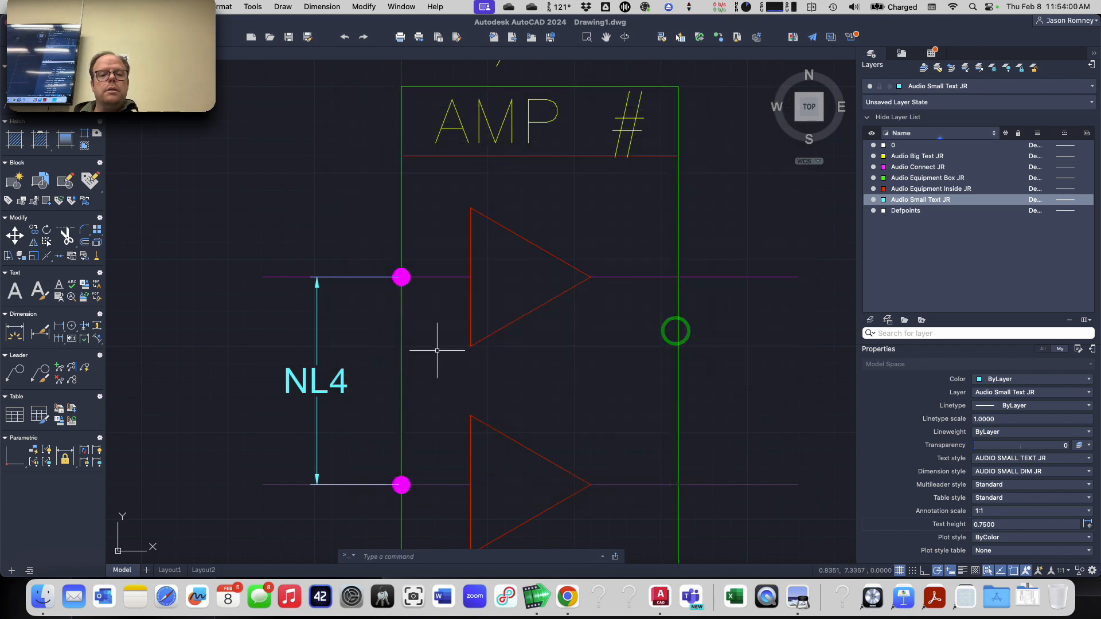
{"action": "left_click", "coordinate": [316, 347]}
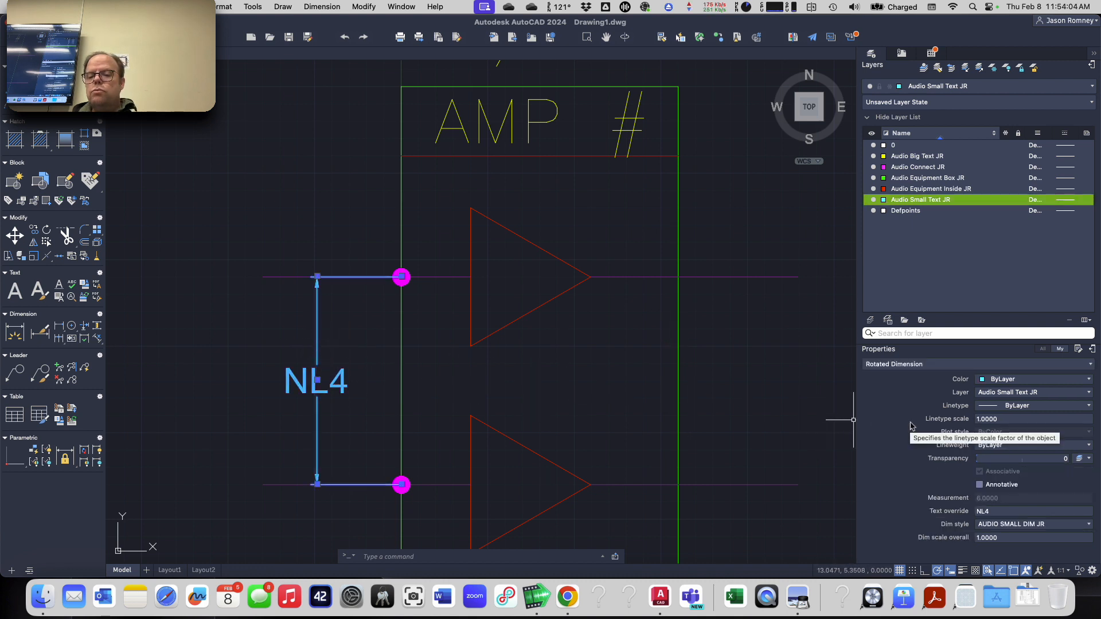
{"action": "key", "text": "Escape"}
{"action": "key", "text": "Escape"}
{"action": "key", "text": "Escape"}
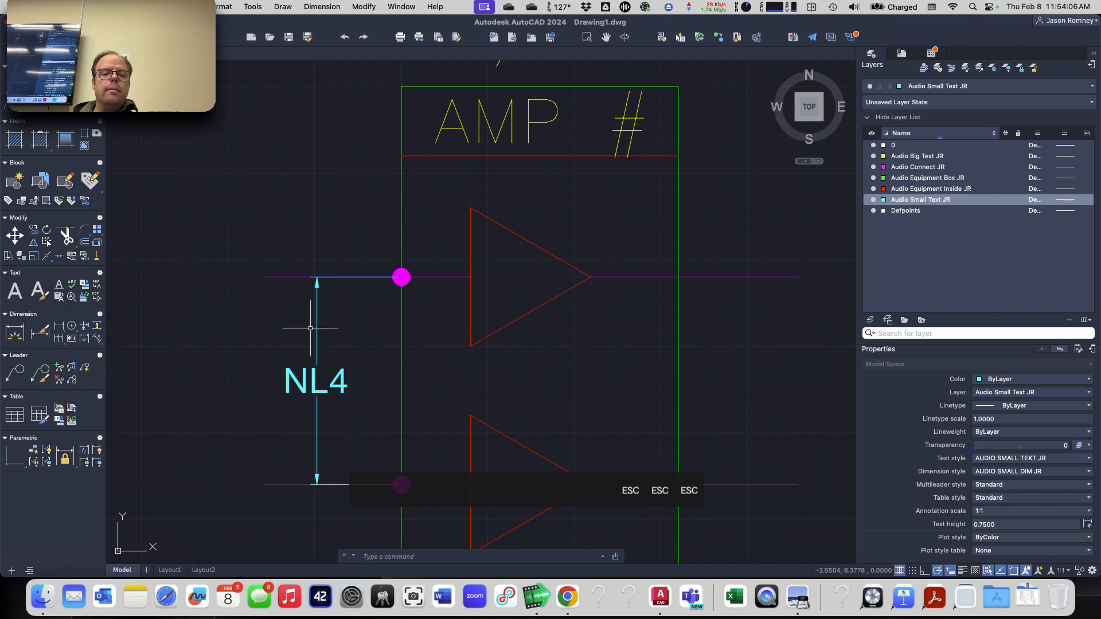
- Select the NL4 dimension and open the AUDIO SMALL DIM JR dimension style for modification
{"action": "left_click", "coordinate": [308, 383]}
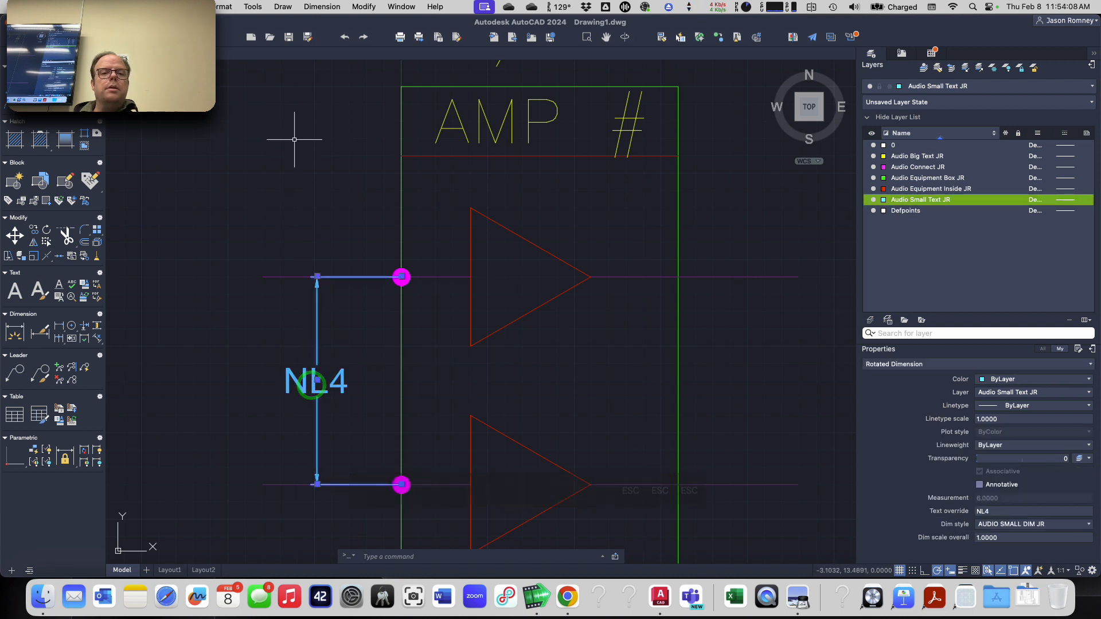
{"action": "left_click", "coordinate": [236, 5]}
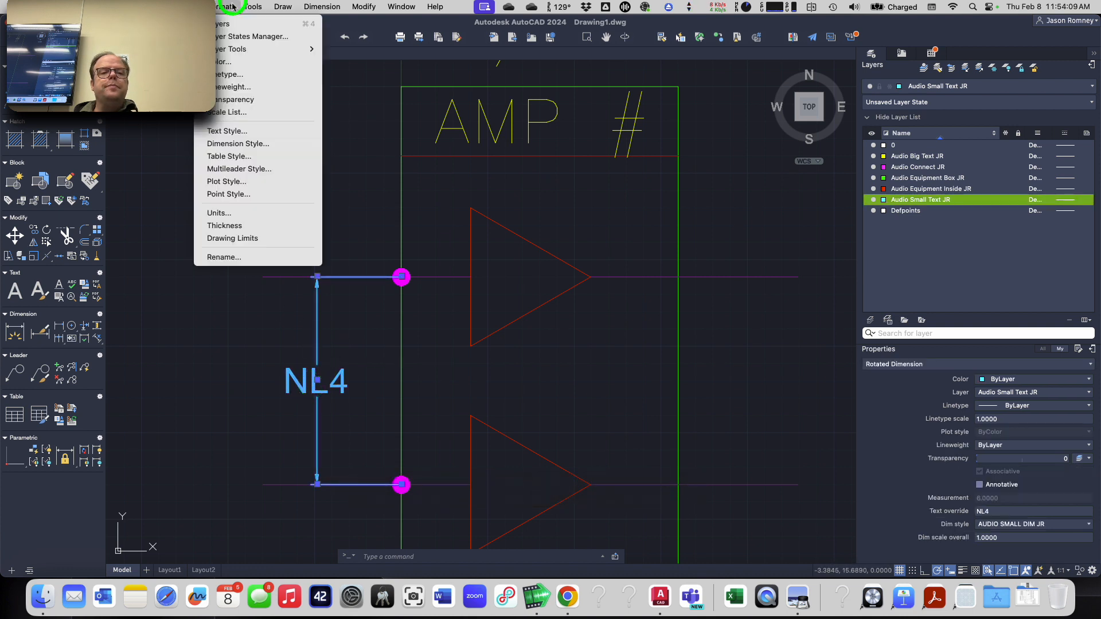
{"action": "left_click", "coordinate": [236, 142]}
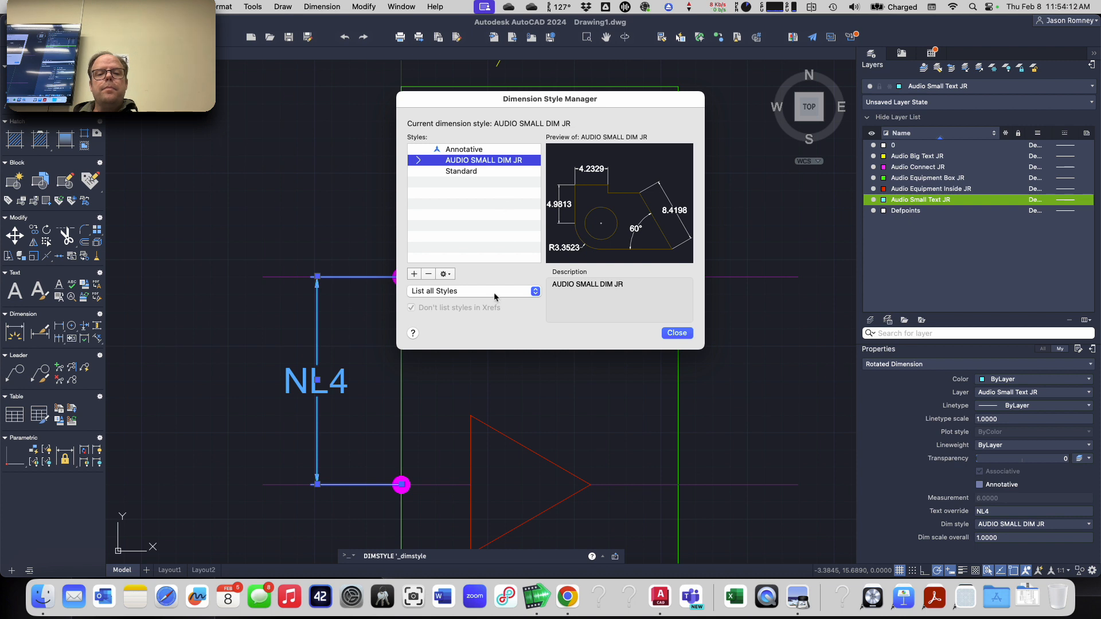
{"action": "left_click", "coordinate": [493, 291]}
{"action": "left_click", "coordinate": [491, 290]}
{"action": "left_click", "coordinate": [446, 274]}
{"action": "left_click", "coordinate": [447, 296]}
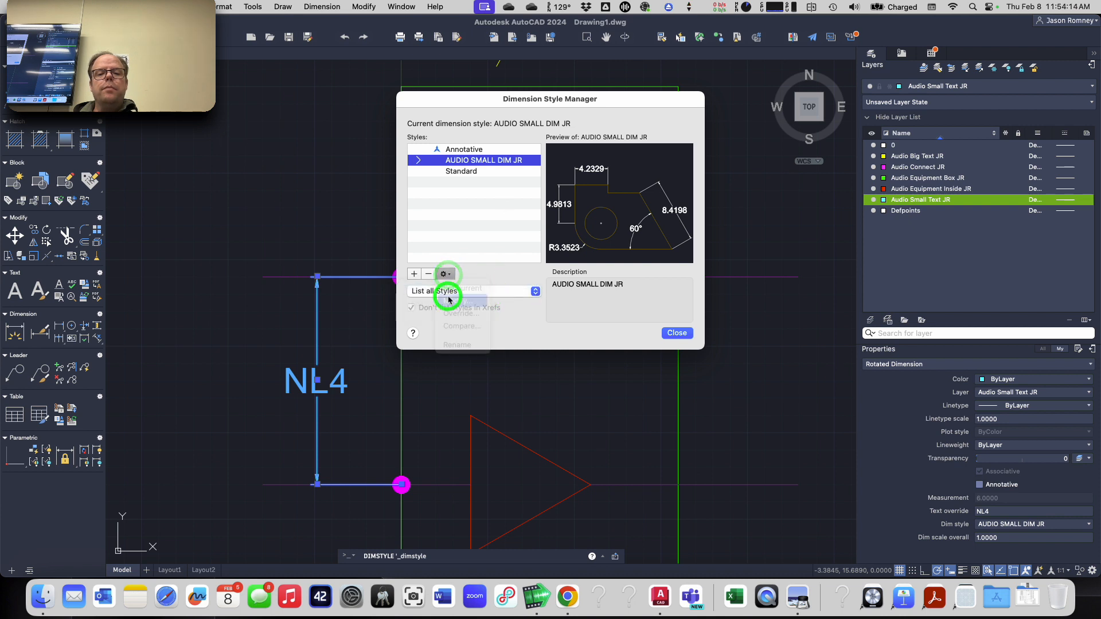
{"action": "left_click", "coordinate": [542, 239]}
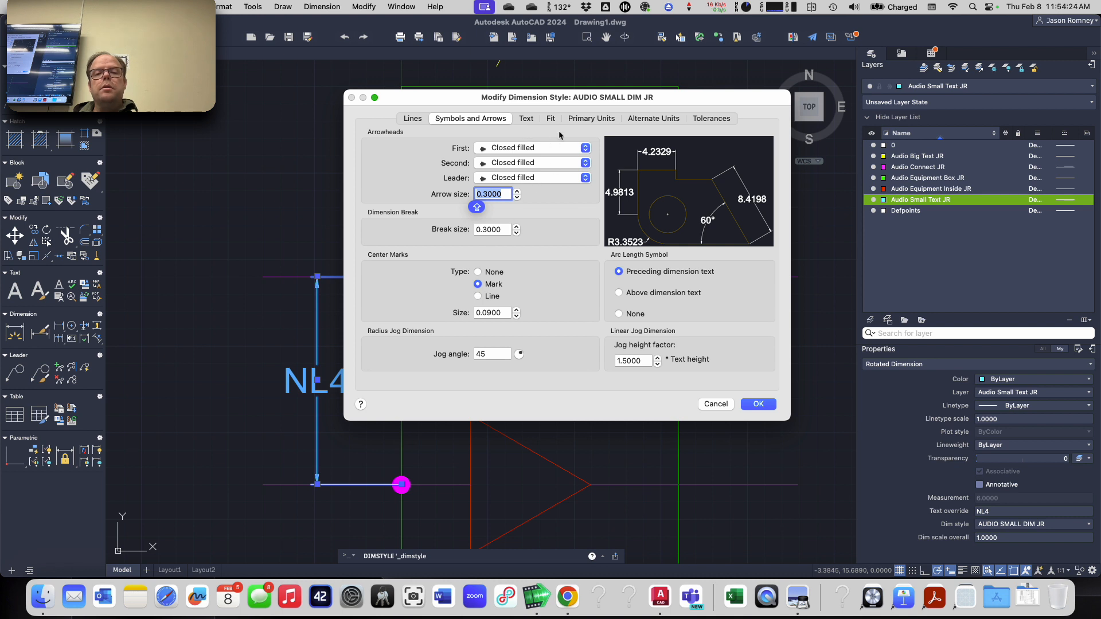
- Set the text offset from the dimension line to 0.1 in the AUDIO SMALL DIM JR style
{"action": "left_click", "coordinate": [524, 120]}
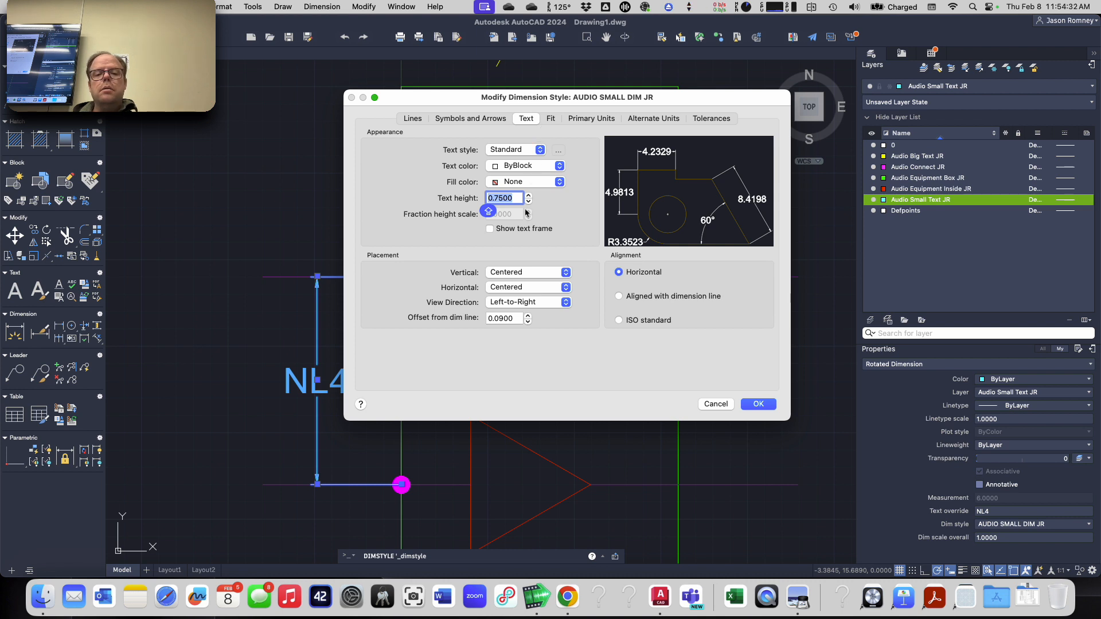
{"action": "left_click", "coordinate": [529, 316]}
{"action": "left_click", "coordinate": [529, 316]}
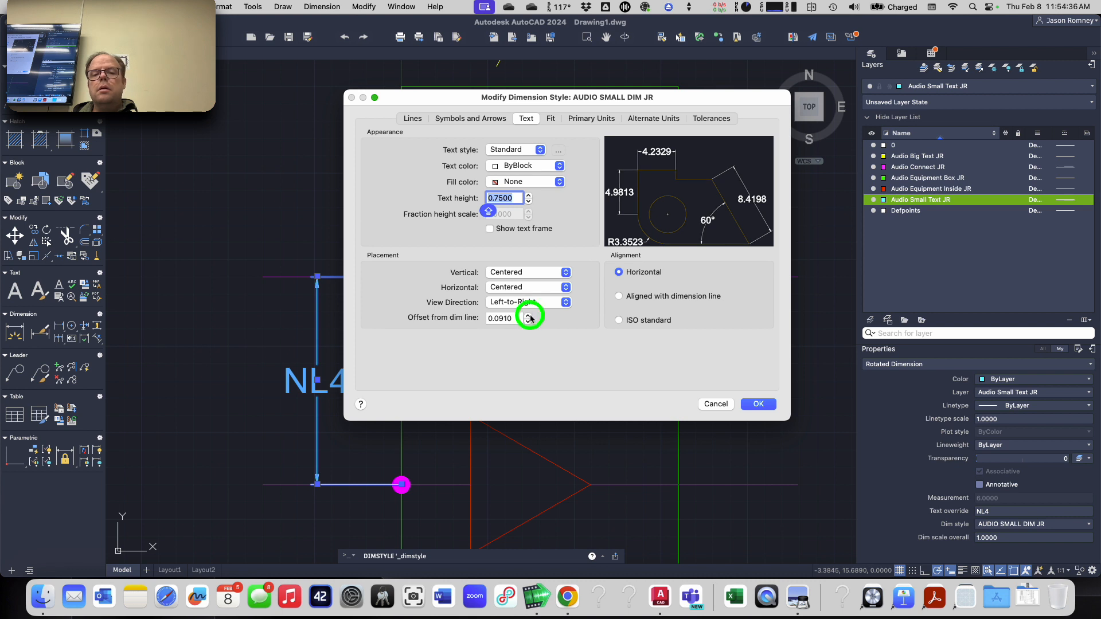
{"action": "left_click", "coordinate": [530, 316]}
{"action": "left_click", "coordinate": [530, 316]}
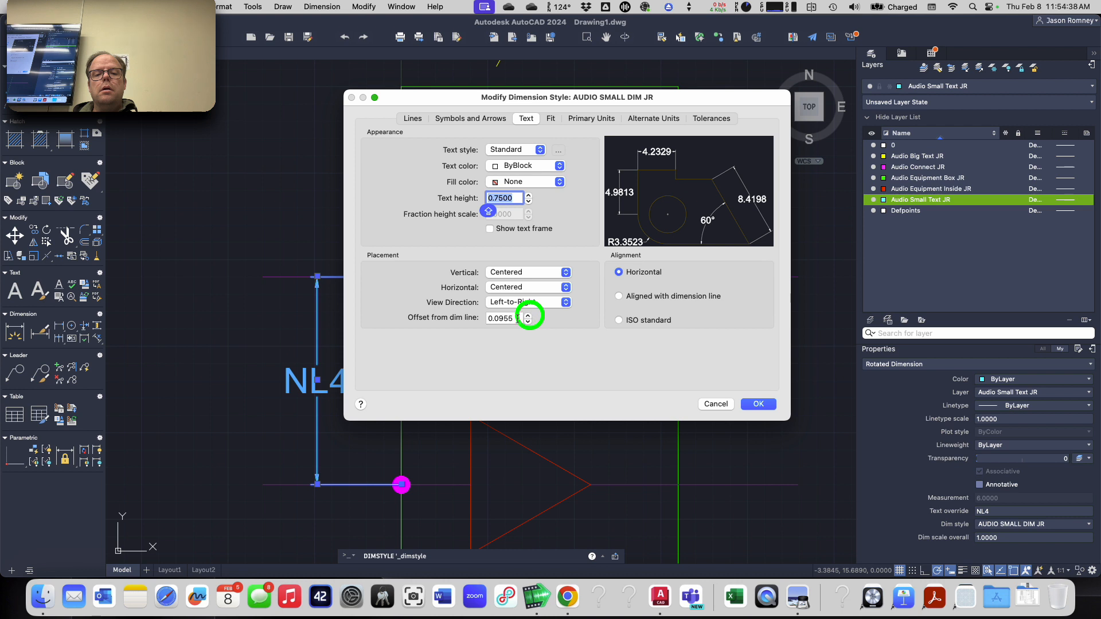
{"action": "left_click_drag", "start_coordinate": [514, 319], "coordinate": [496, 319]}
{"action": "type", "text": "1"}
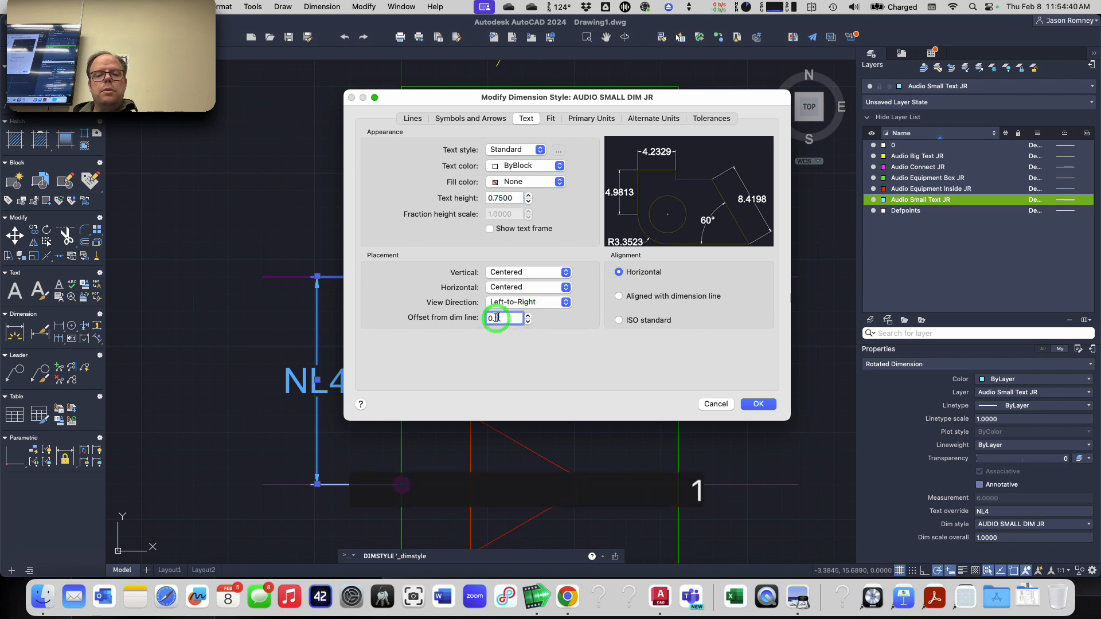
{"action": "left_click", "coordinate": [549, 319]}
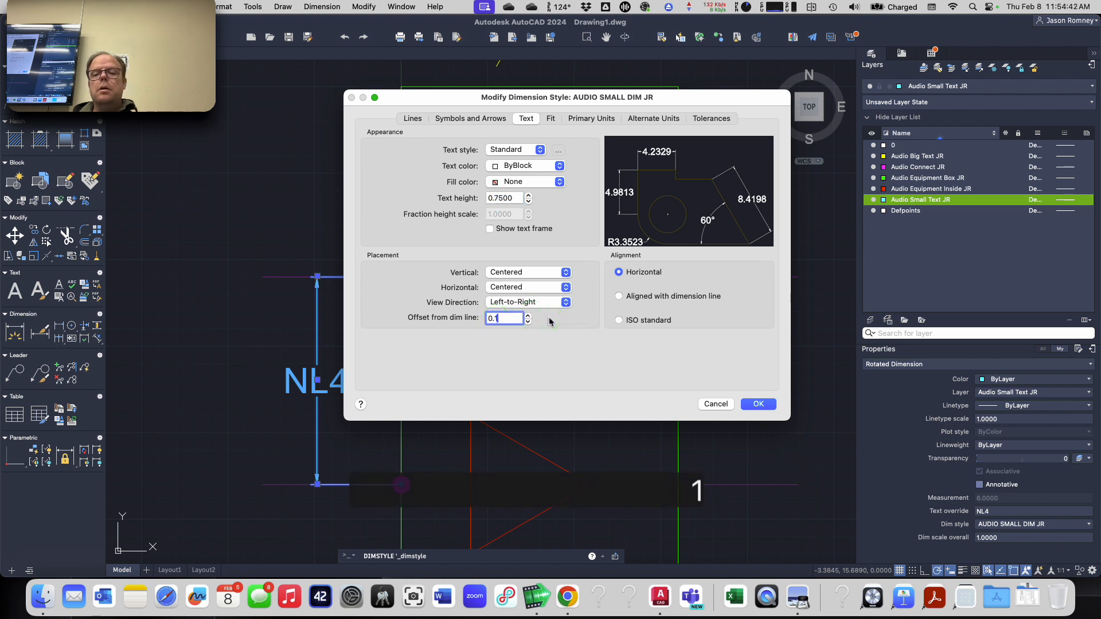
{"action": "key", "text": "Tab"}
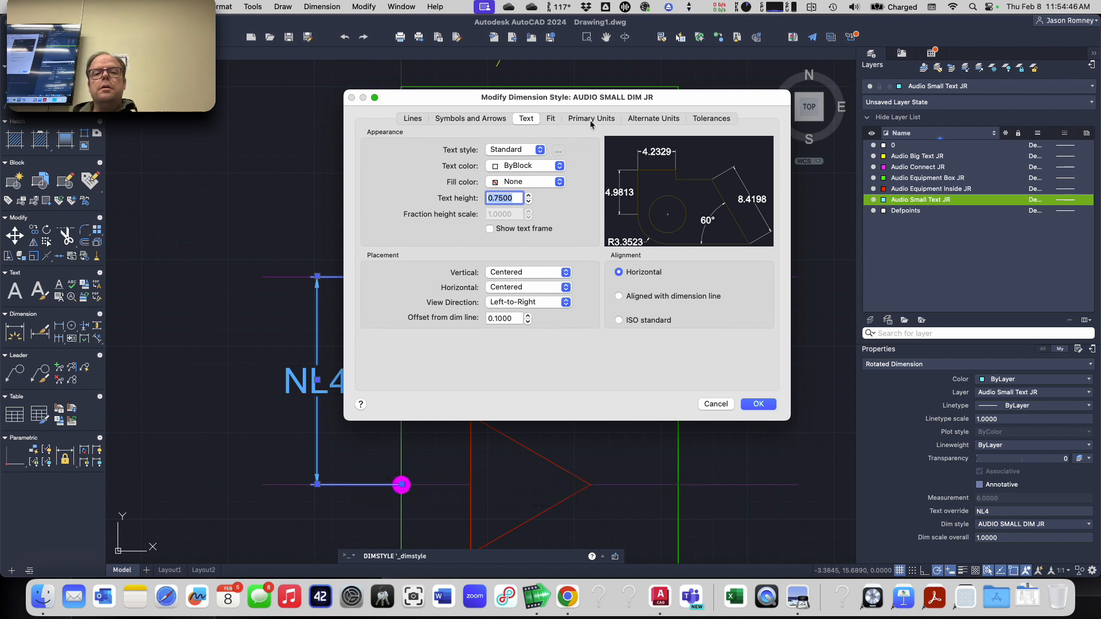
- Review the style's fit, primary unit and line settings, save the AUDIO SMALL DIM JR style and clear the selection
{"action": "left_click", "coordinate": [549, 121]}
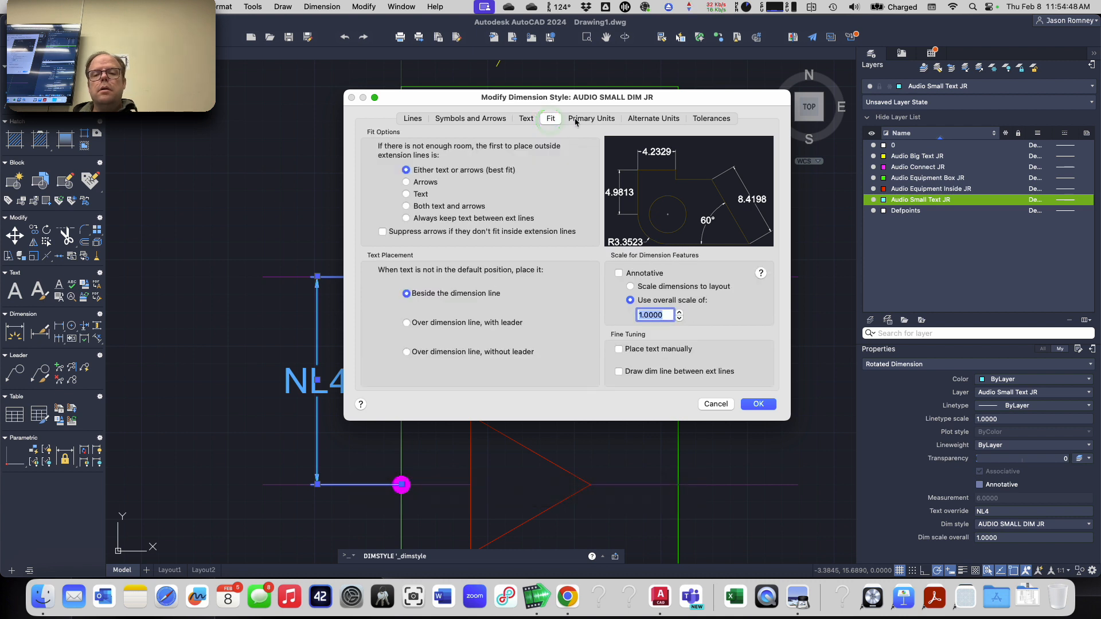
{"action": "left_click", "coordinate": [576, 120]}
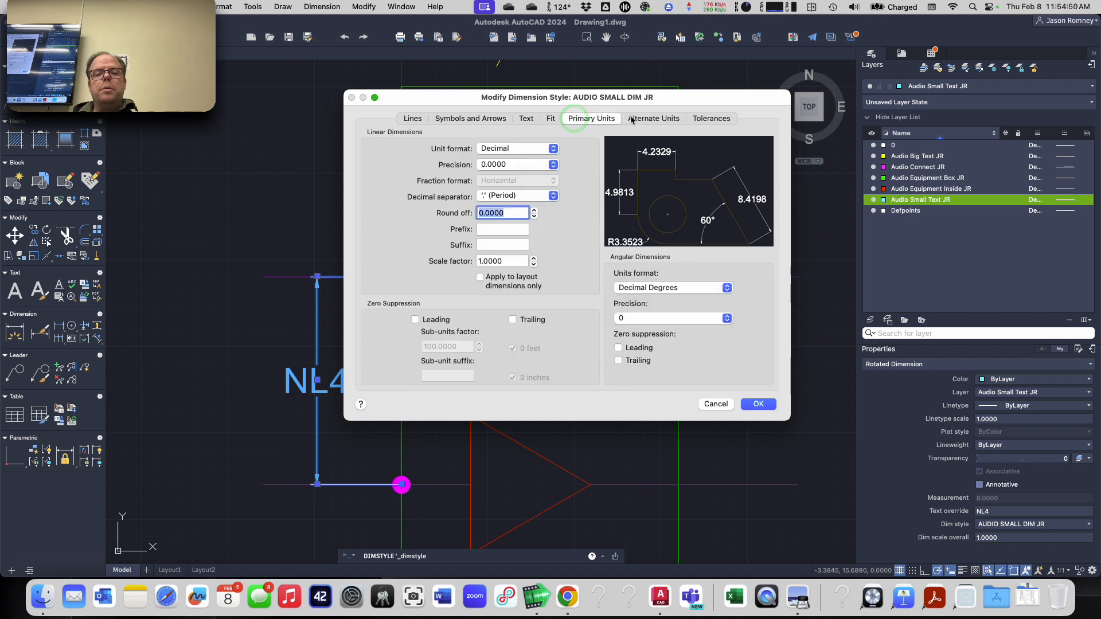
{"action": "left_click", "coordinate": [416, 117]}
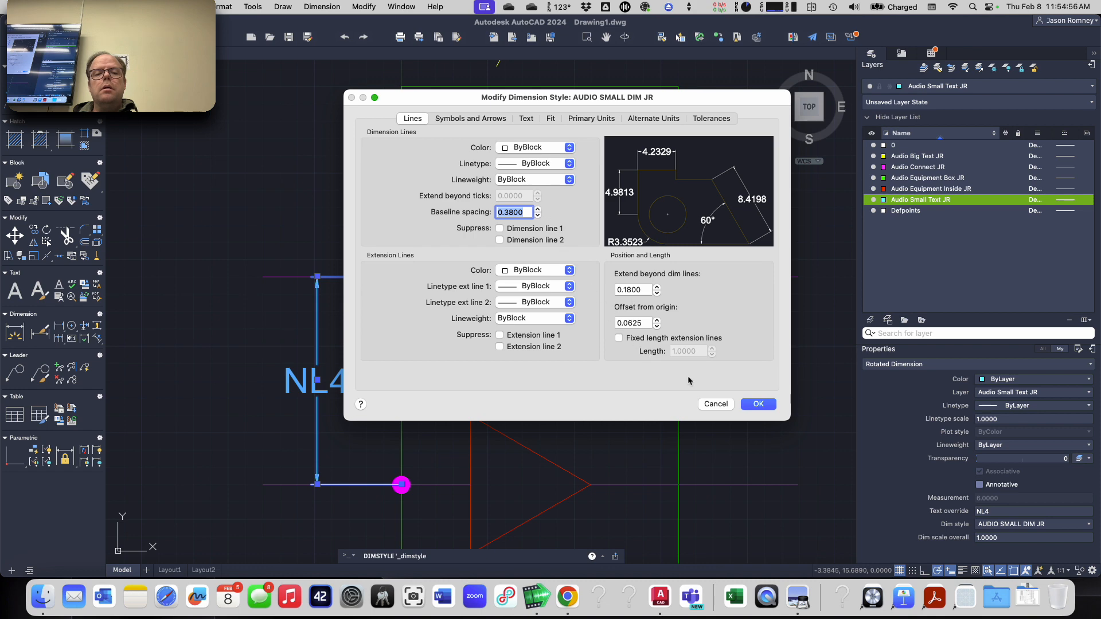
{"action": "left_click", "coordinate": [766, 404]}
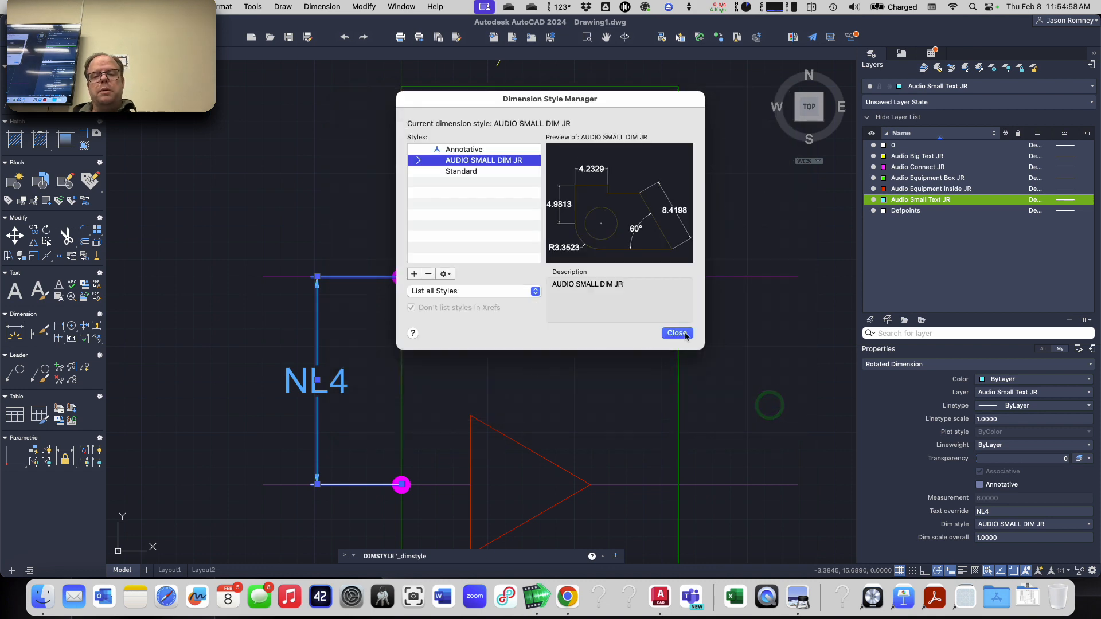
{"action": "left_click", "coordinate": [677, 333]}
{"action": "key", "text": "Escape"}
{"action": "key", "text": "Escape"}
{"action": "key", "text": "Escape"}
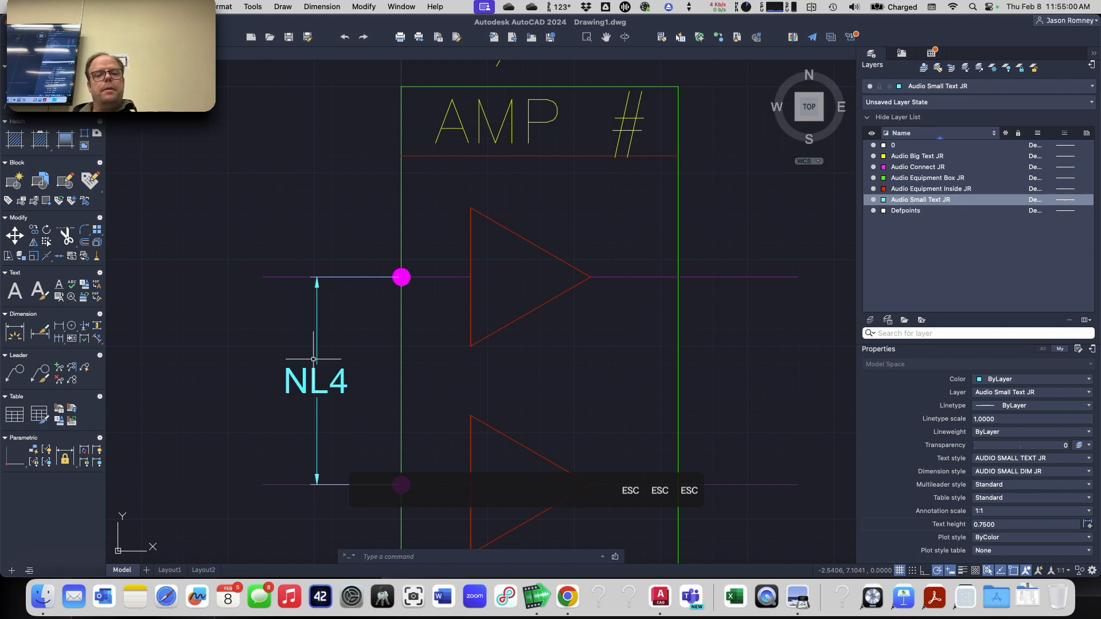
{"action": "scroll", "coordinate": [314, 360], "scroll_direction": "down", "scroll_amount": 2}
{"action": "middle_click_drag", "start_coordinate": [246, 459], "coordinate": [256, 413]}
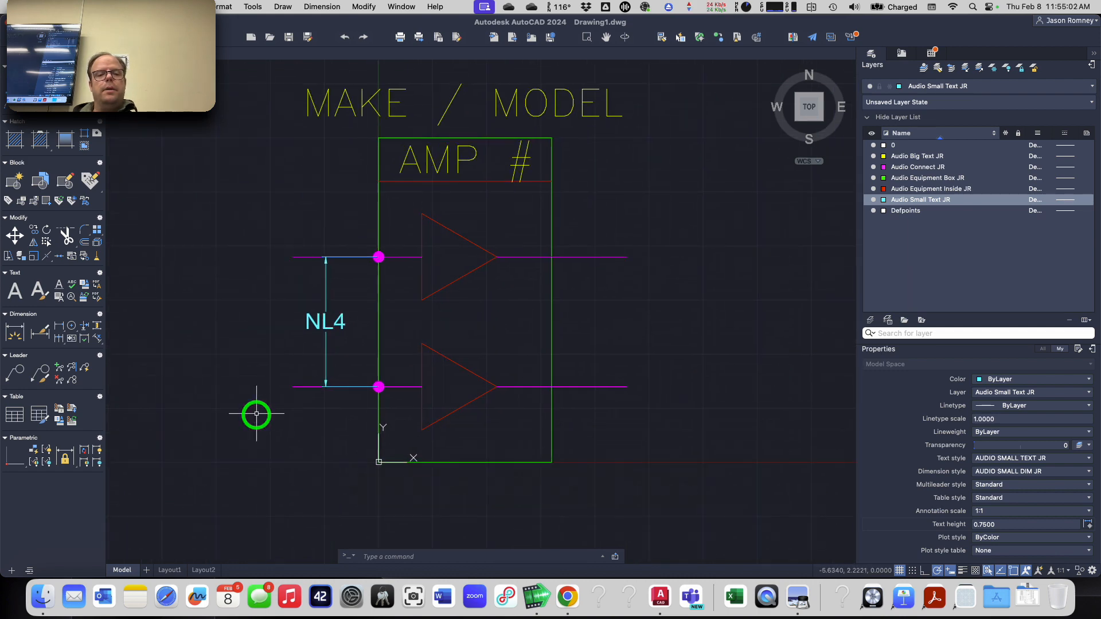
- Switch to Chrome to examine the assignment's reference equipment, loudspeaker and amp symbols, and return to the AutoCAD drawing
{"action": "key", "text": "super+Tab"}
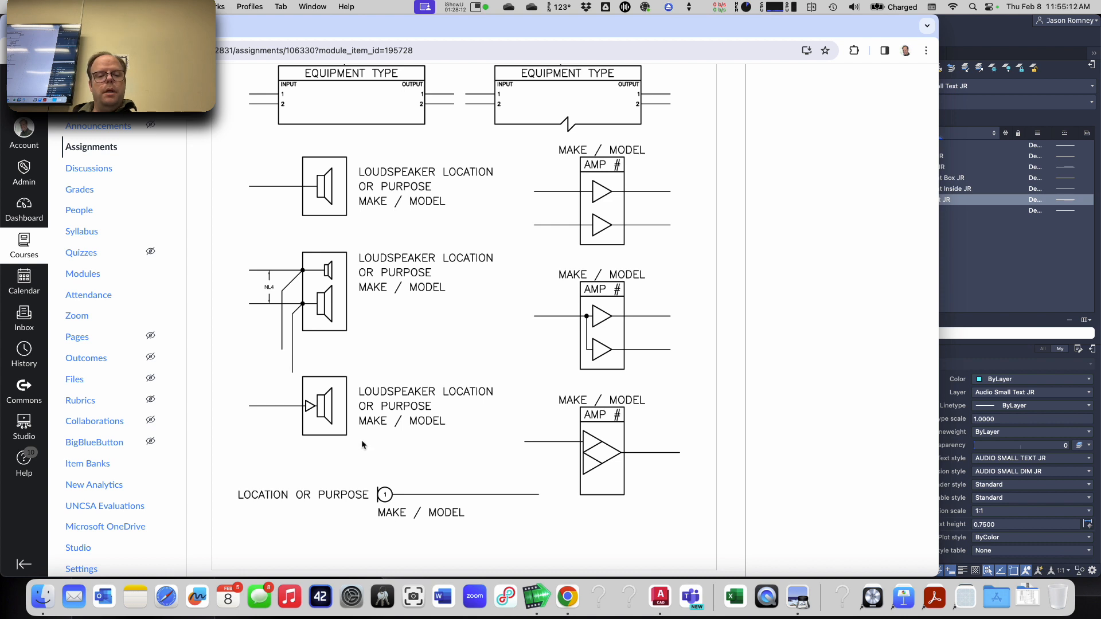
{"action": "scroll", "coordinate": [362, 440], "scroll_direction": "up", "scroll_amount": 3}
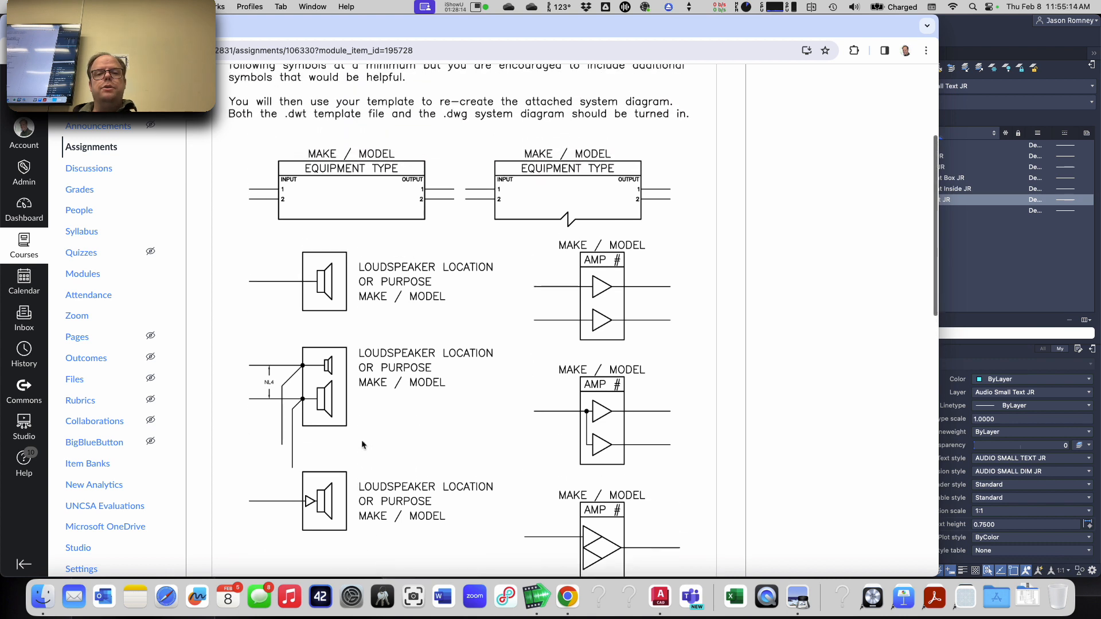
{"action": "scroll", "coordinate": [362, 439], "scroll_direction": "down", "scroll_amount": 1}
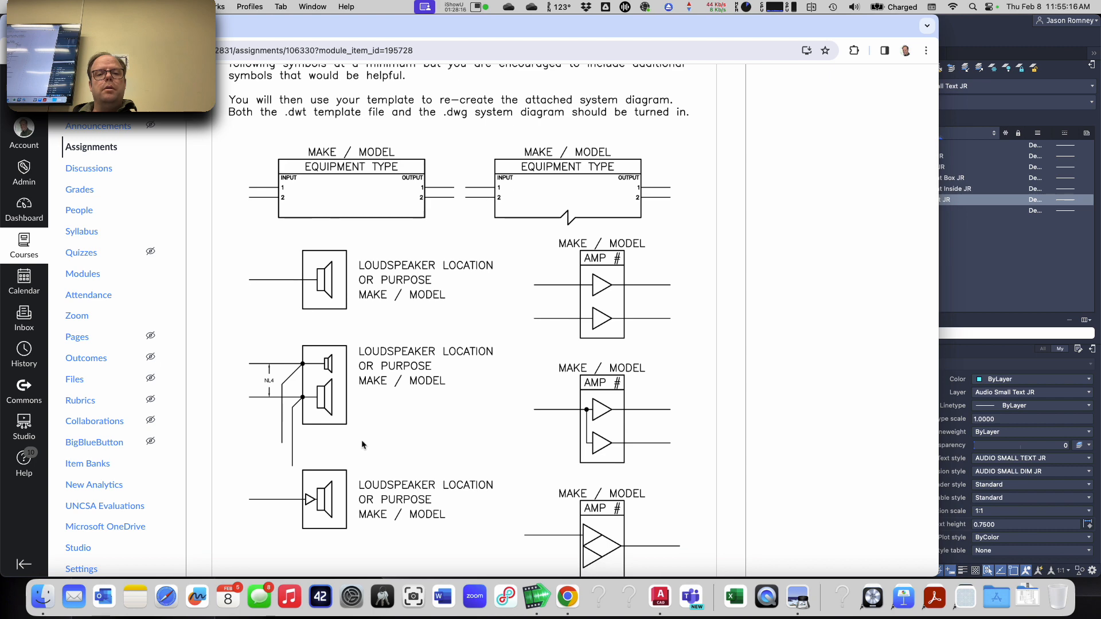
{"action": "scroll", "coordinate": [361, 439], "scroll_direction": "down", "scroll_amount": 2}
{"action": "key", "text": "super+Tab"}
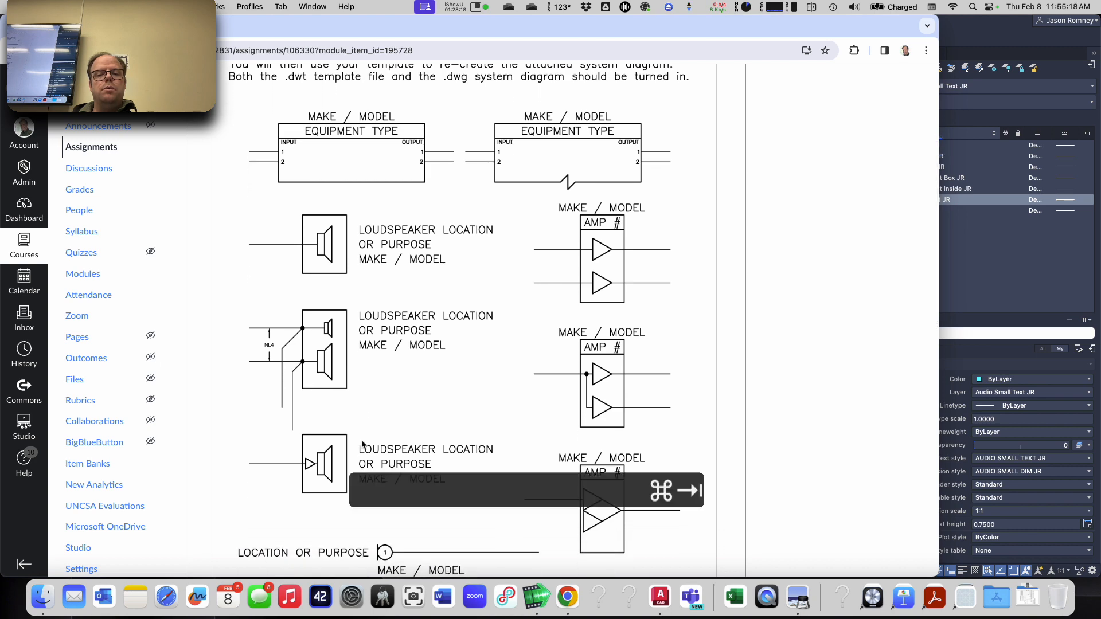
{"action": "scroll", "coordinate": [331, 442], "scroll_direction": "down", "scroll_amount": 5}
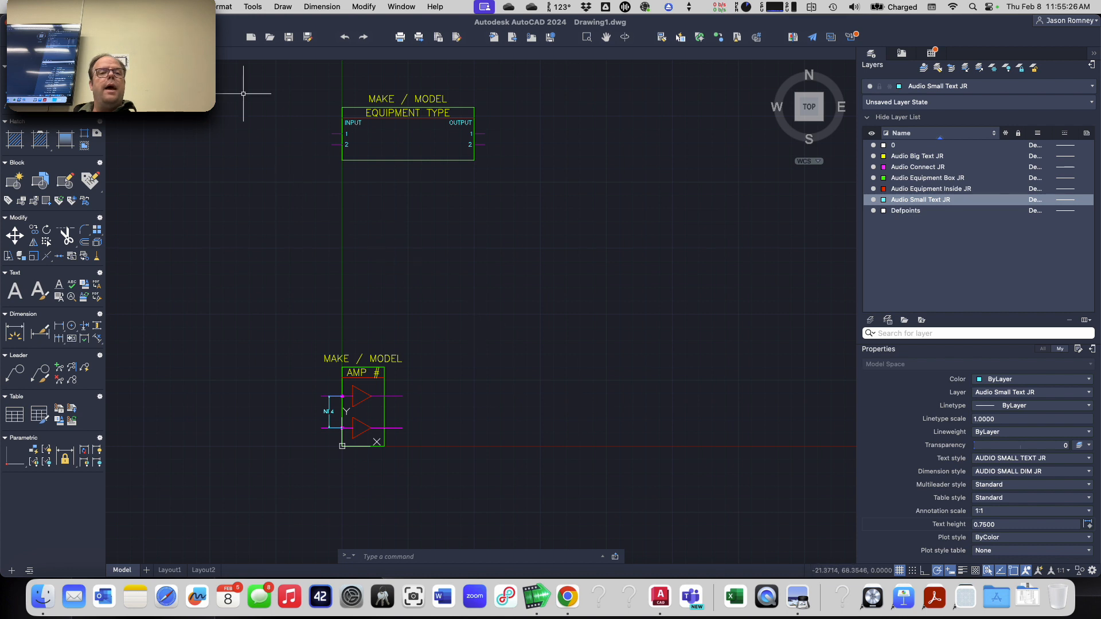
- Save the drawing to the Desktop as an AutoCAD Drawing Template (*.dwt), named with the author's first name in possessive form plus CAD TEMPLATE
{"action": "left_click", "coordinate": [103, 6]}
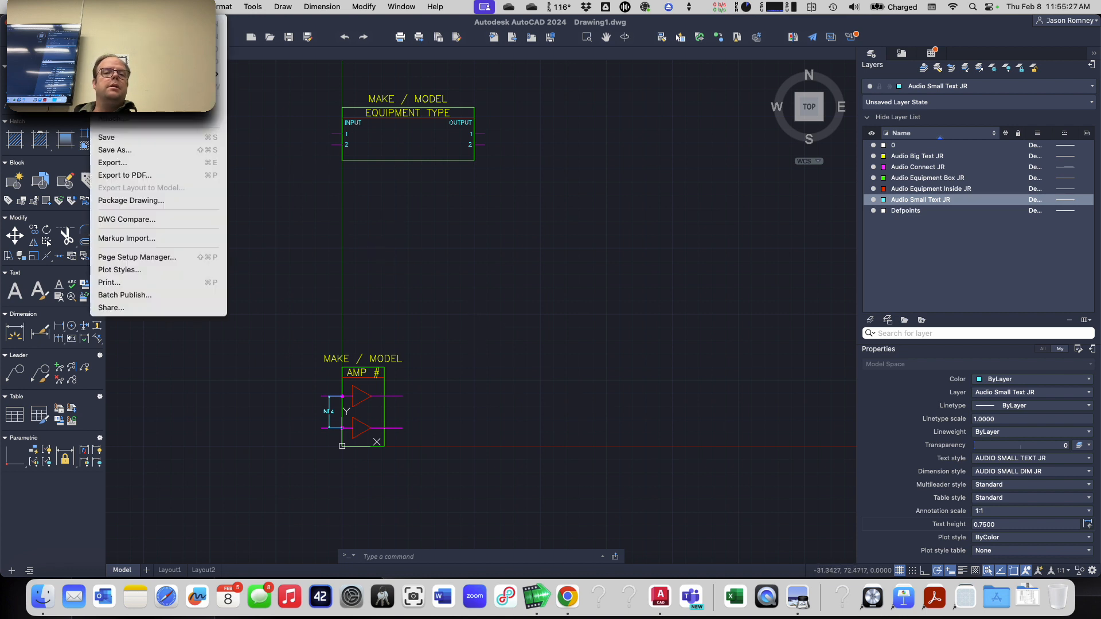
{"action": "left_click", "coordinate": [125, 150]}
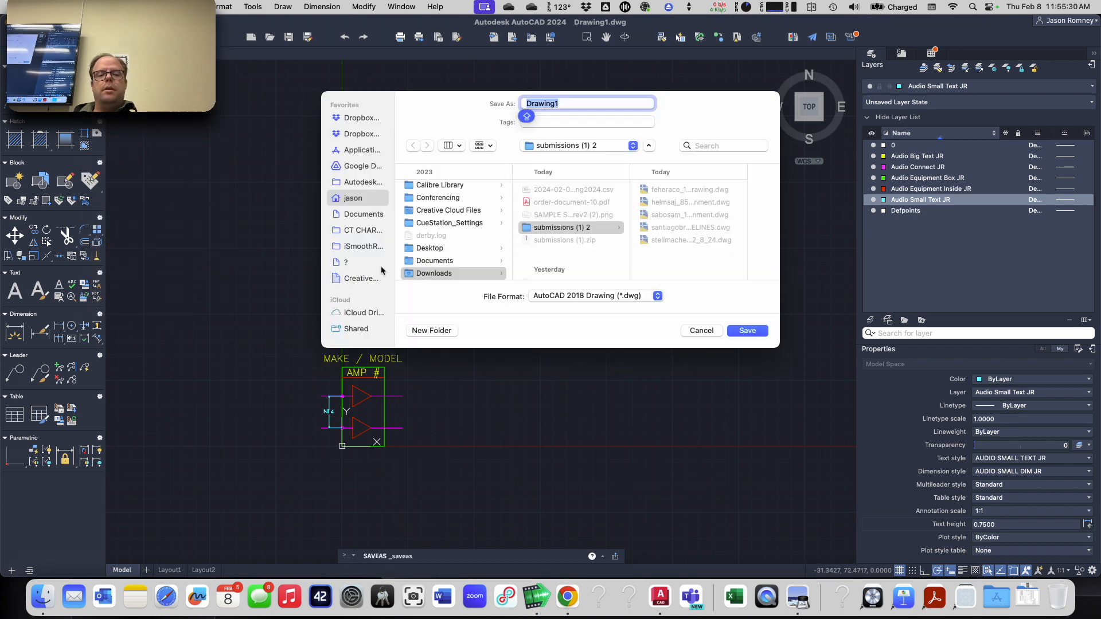
{"action": "left_click", "coordinate": [605, 298]}
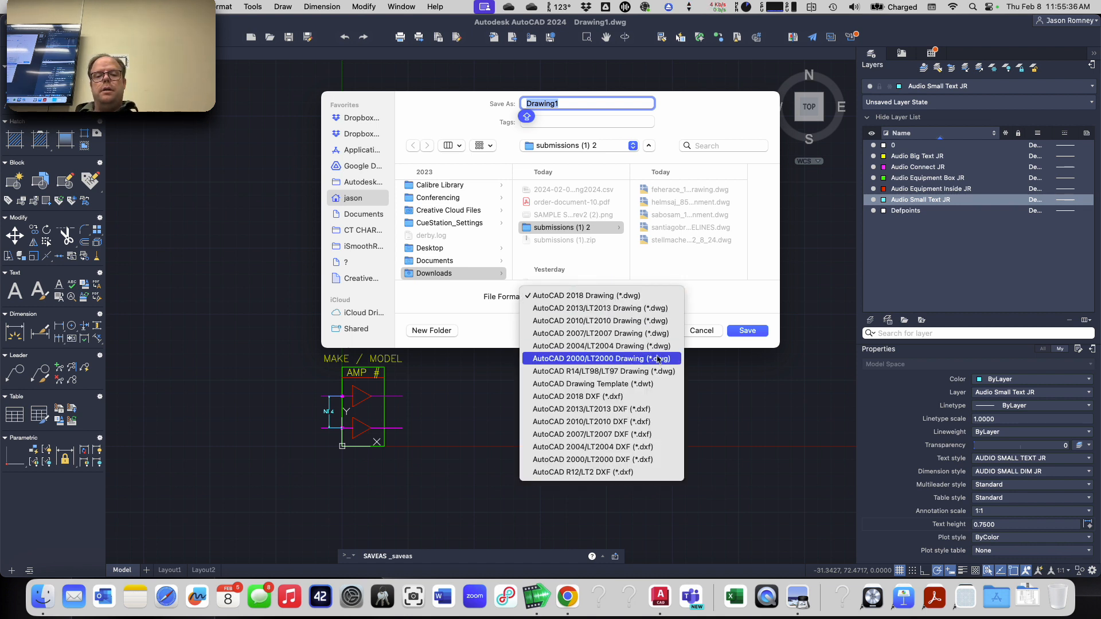
{"action": "left_click", "coordinate": [665, 386]}
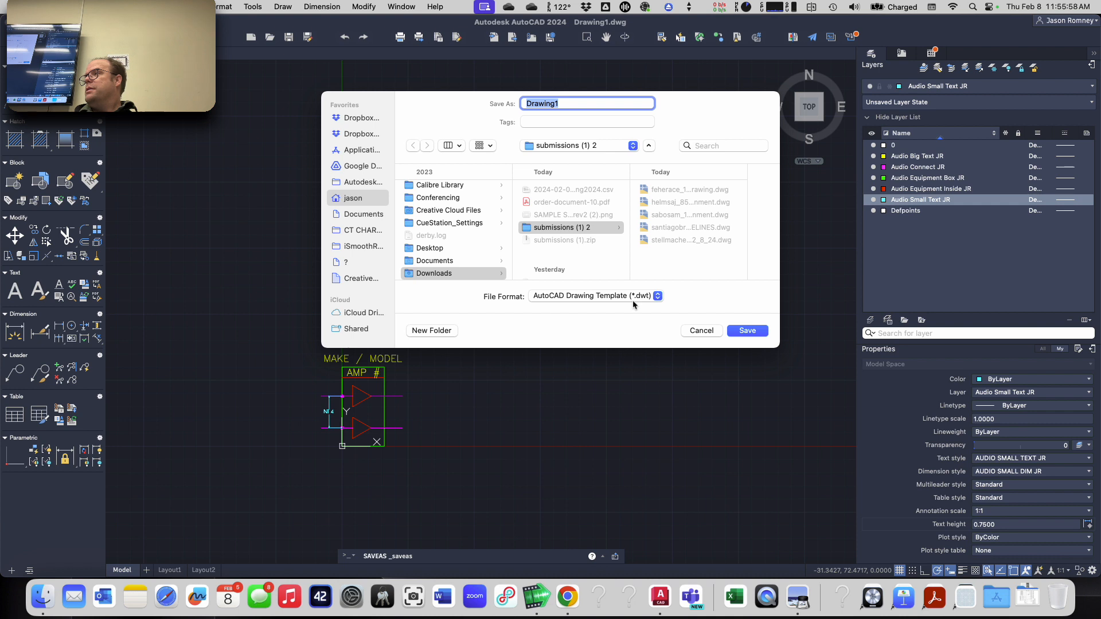
{"action": "left_click", "coordinate": [469, 249]}
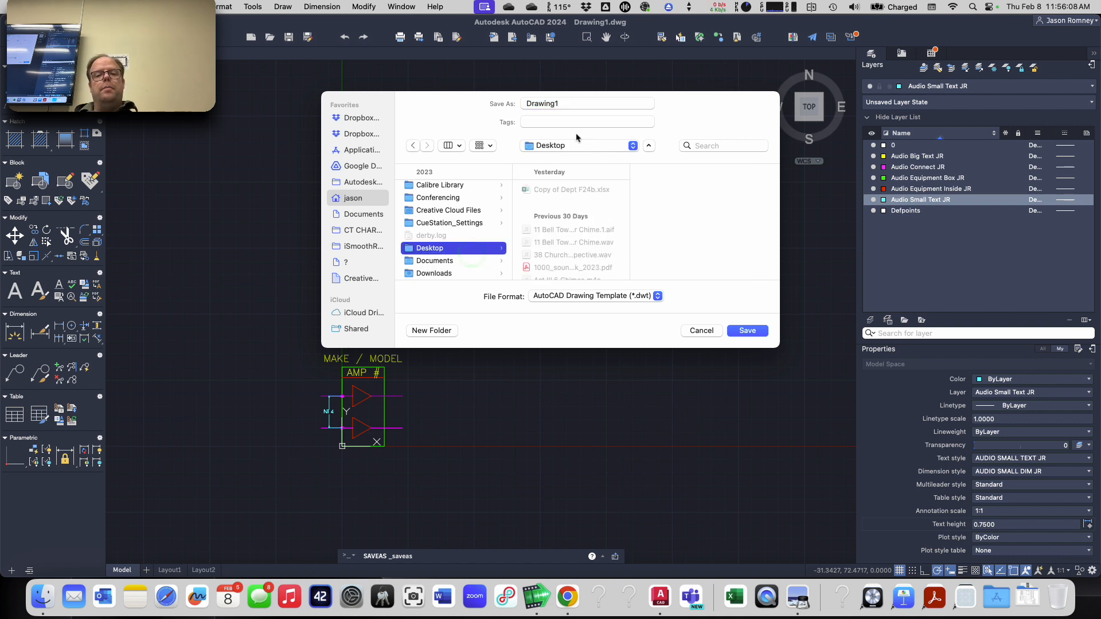
{"action": "left_click_drag", "start_coordinate": [565, 102], "coordinate": [507, 98]}
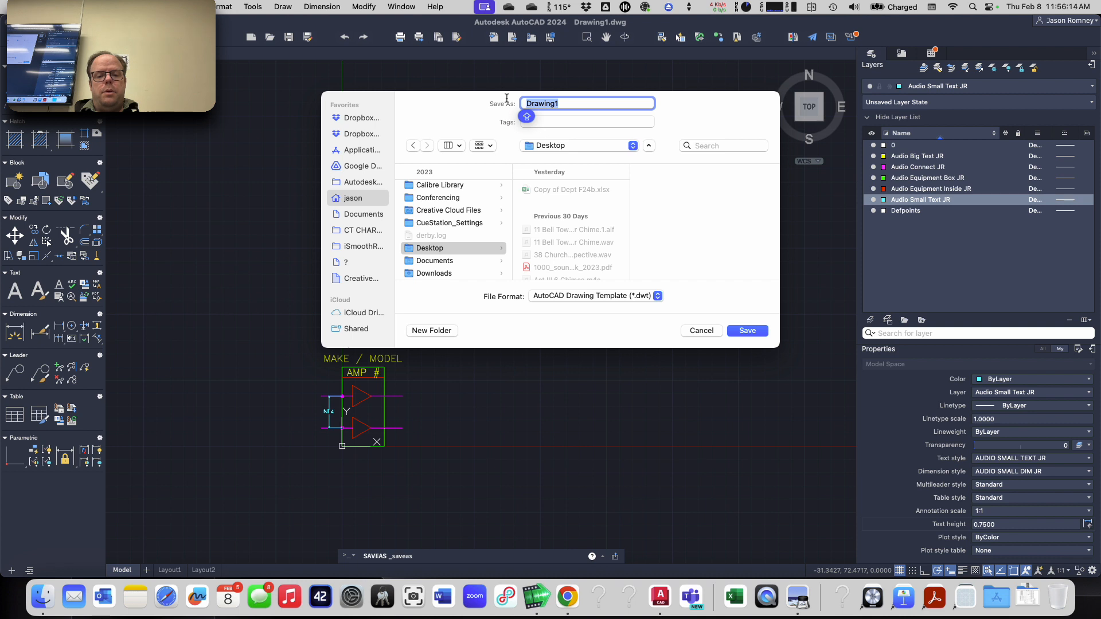
{"action": "type", "text": "JASON"}
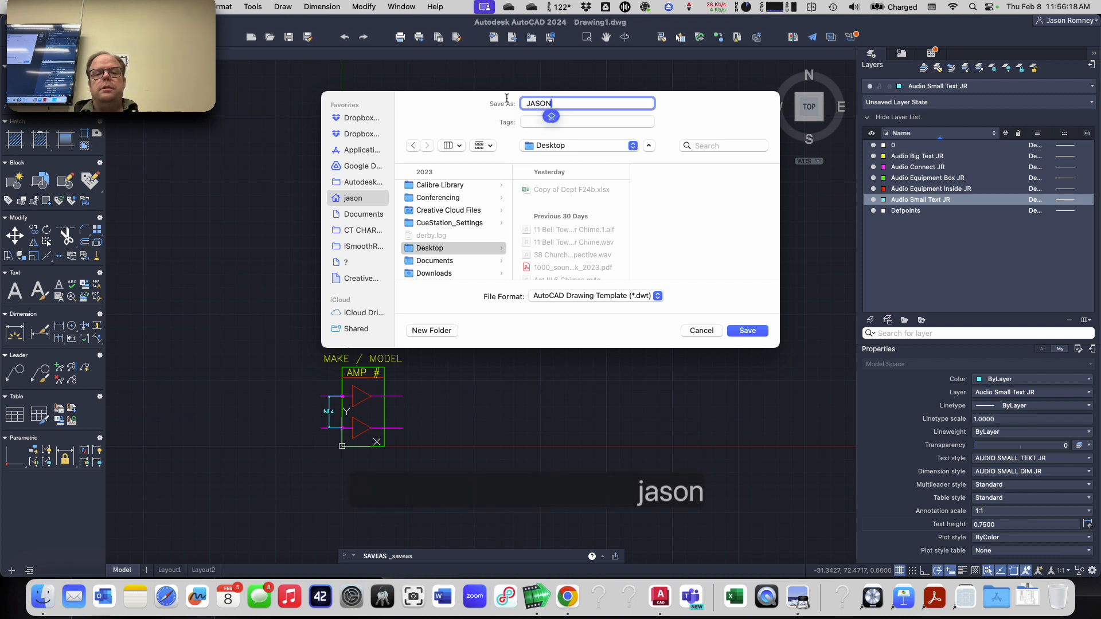
{"action": "type", "text": "S CAD TEMPLATE"}
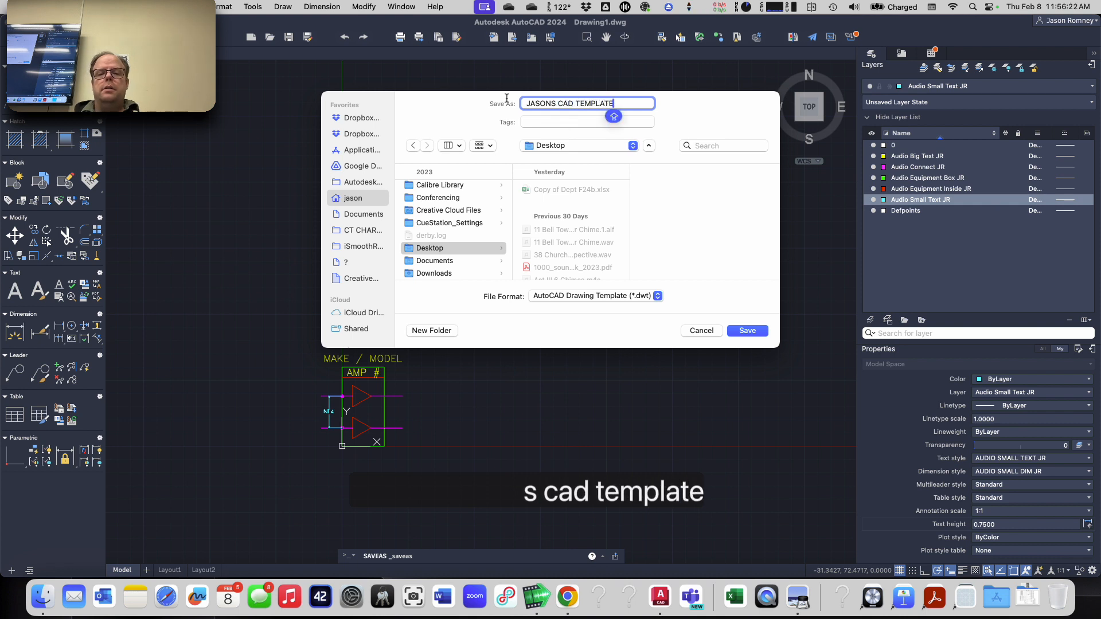
{"action": "key", "text": "Return"}
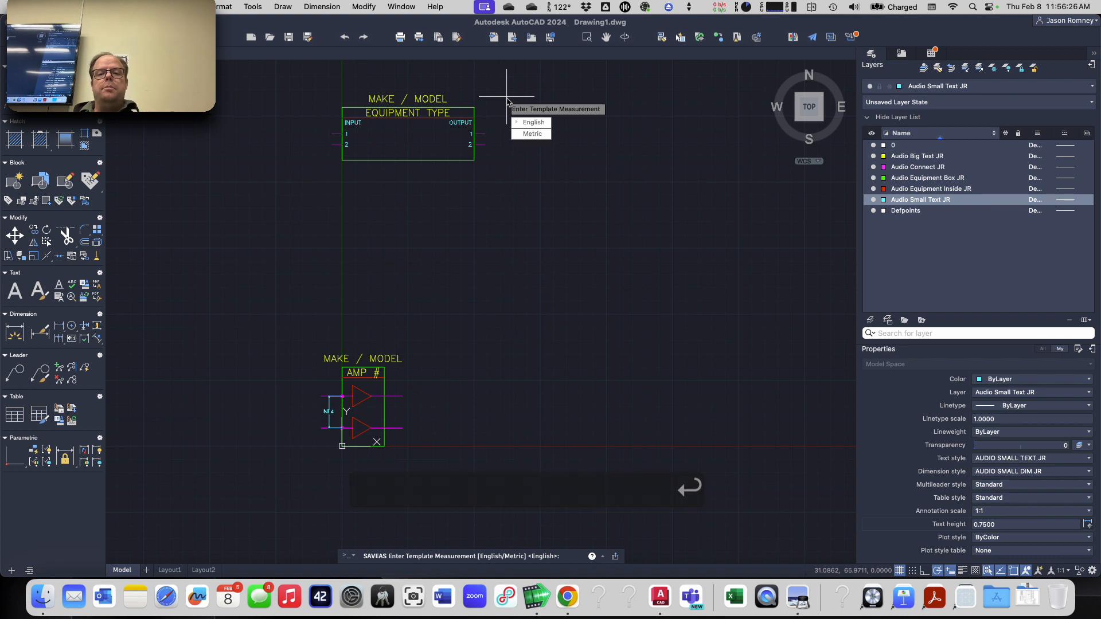
- Finish saving the template with English measurement and a description made of the author's first name in possessive form plus AUDIO BLOCKS
{"action": "key", "text": "Return"}
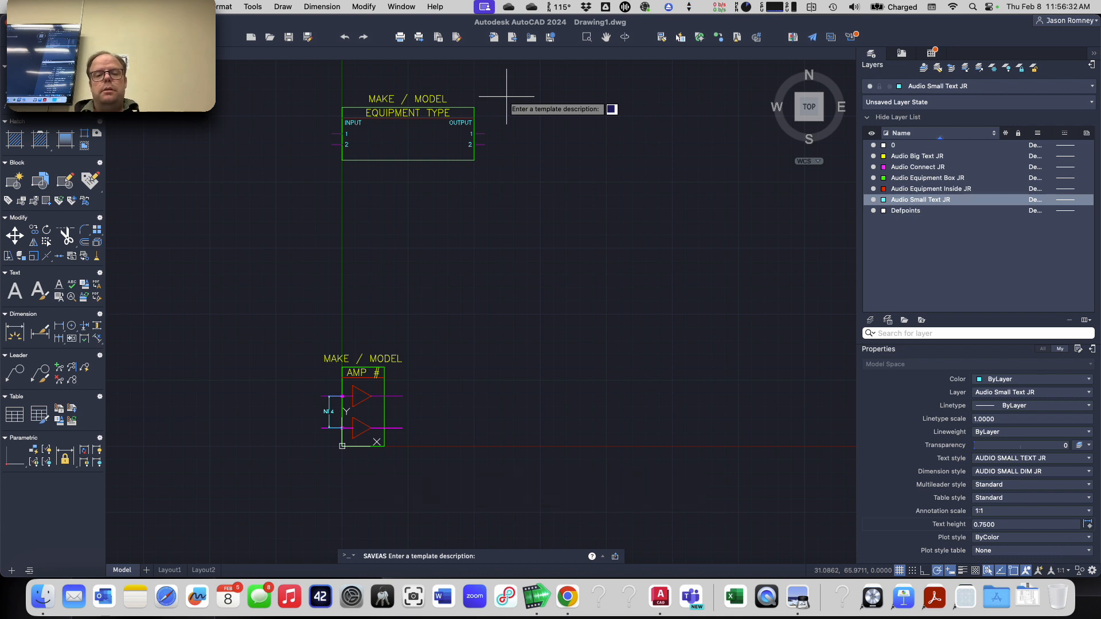
{"action": "type", "text": "jason's"}
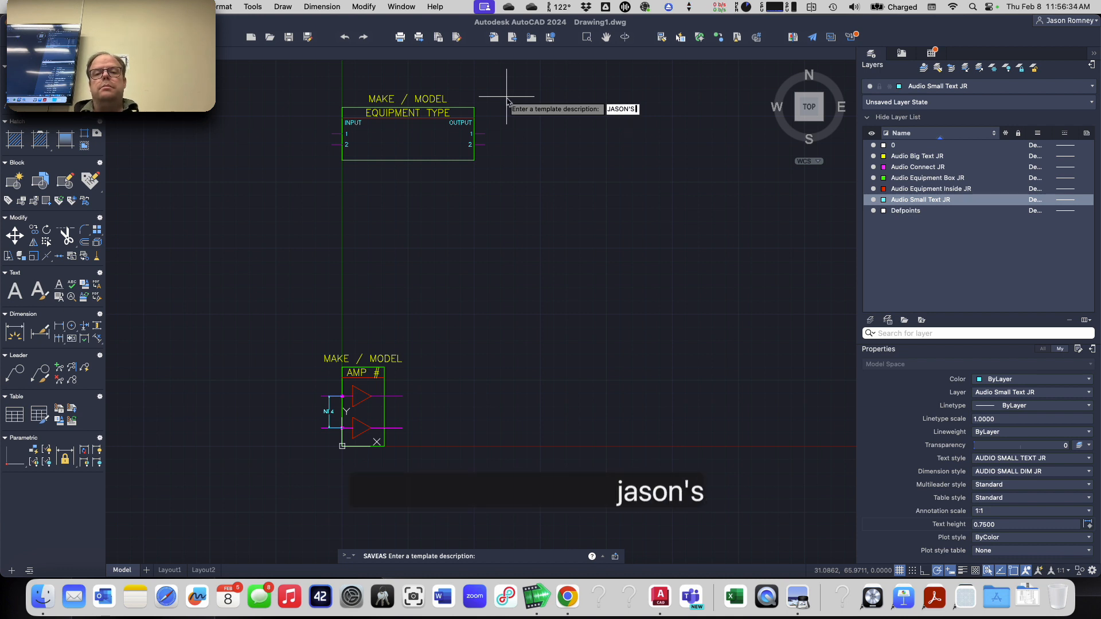
{"action": "type", "text": " audio"}
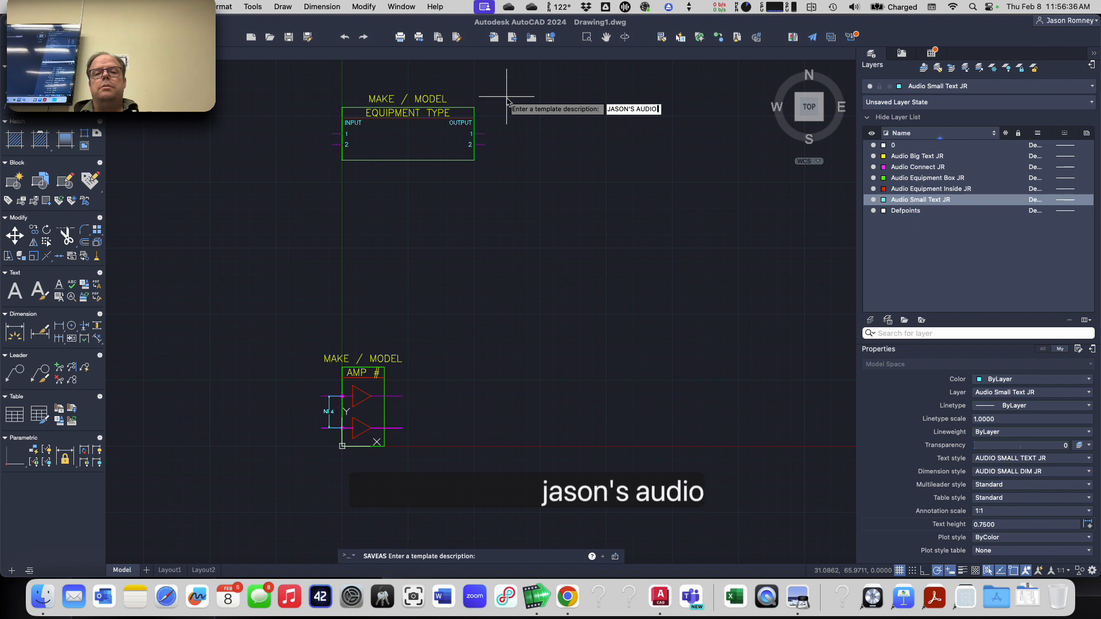
{"action": "type", "text": " blocks"}
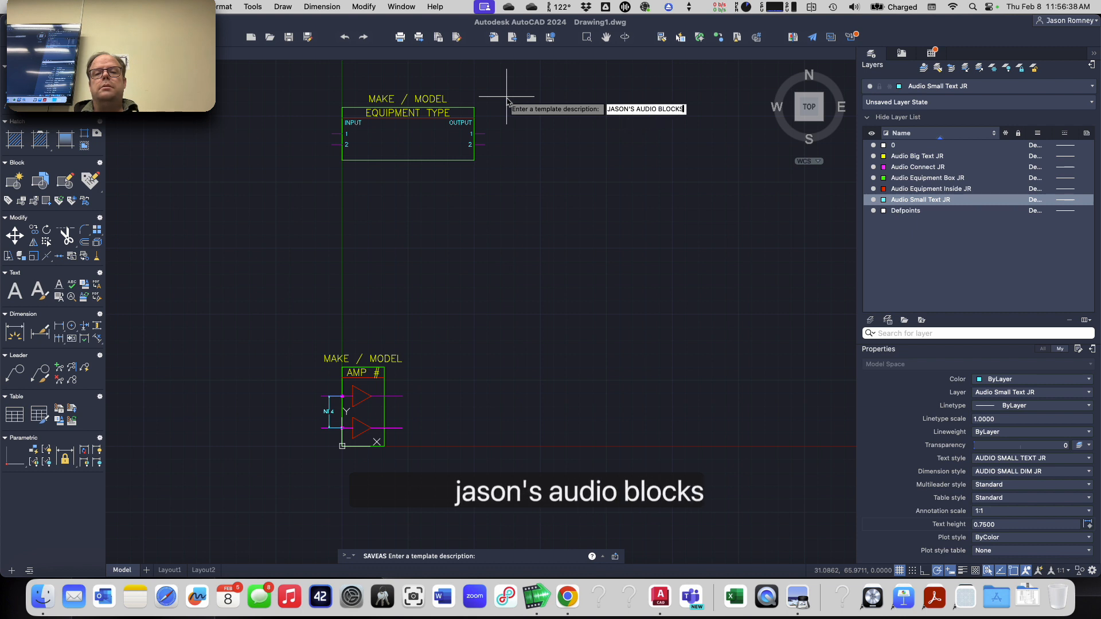
{"action": "key", "text": "Return"}
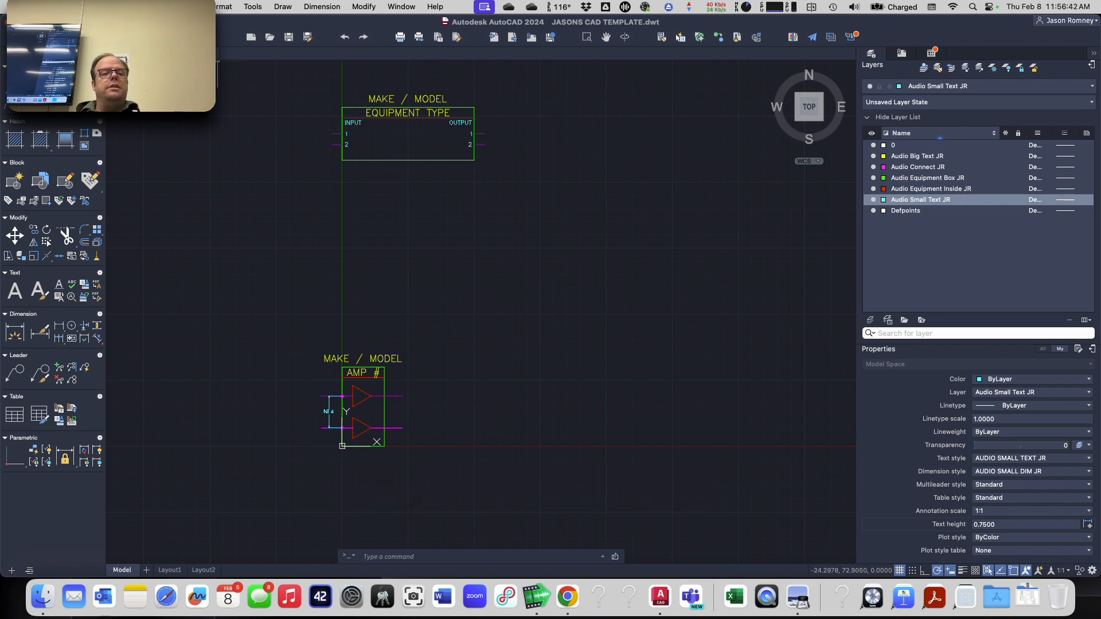
- Close the template and start a new drawing from the saved CAD TEMPLATE.dwt file in the Desktop folder
{"action": "left_click", "coordinate": [216, 55]}
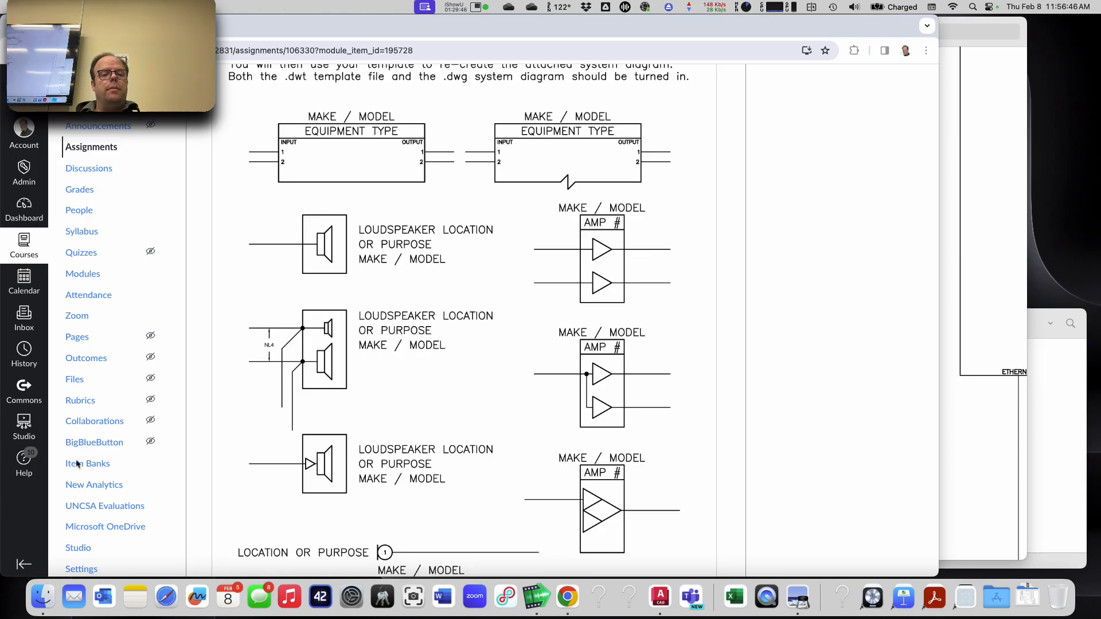
{"action": "left_click", "coordinate": [47, 607]}
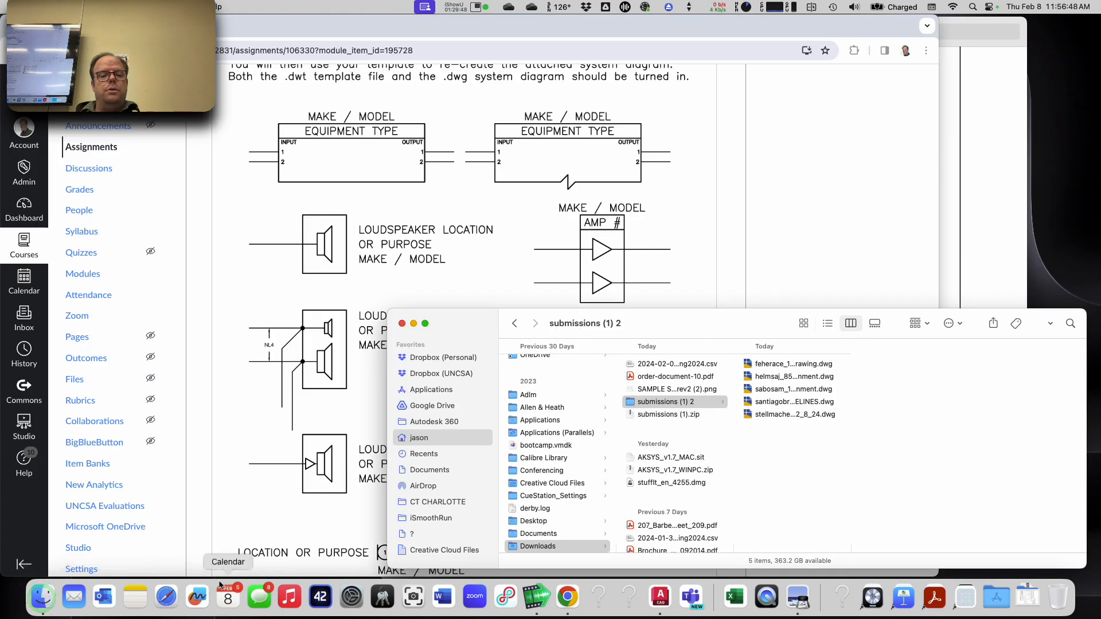
{"action": "left_click", "coordinate": [417, 439]}
{"action": "left_click", "coordinate": [548, 530]}
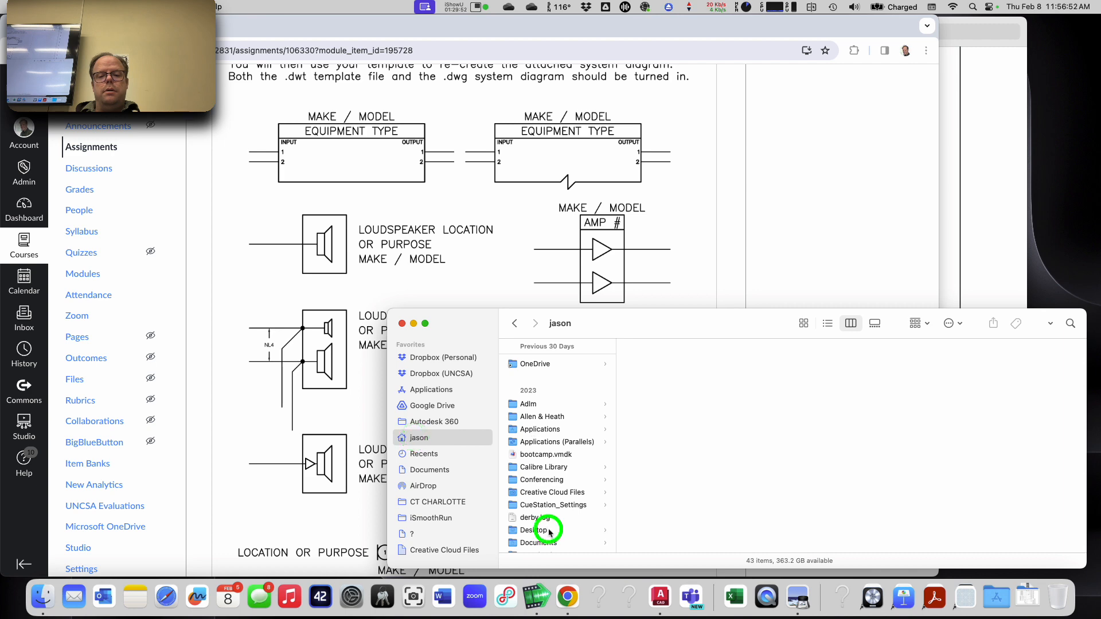
{"action": "left_click", "coordinate": [648, 364]}
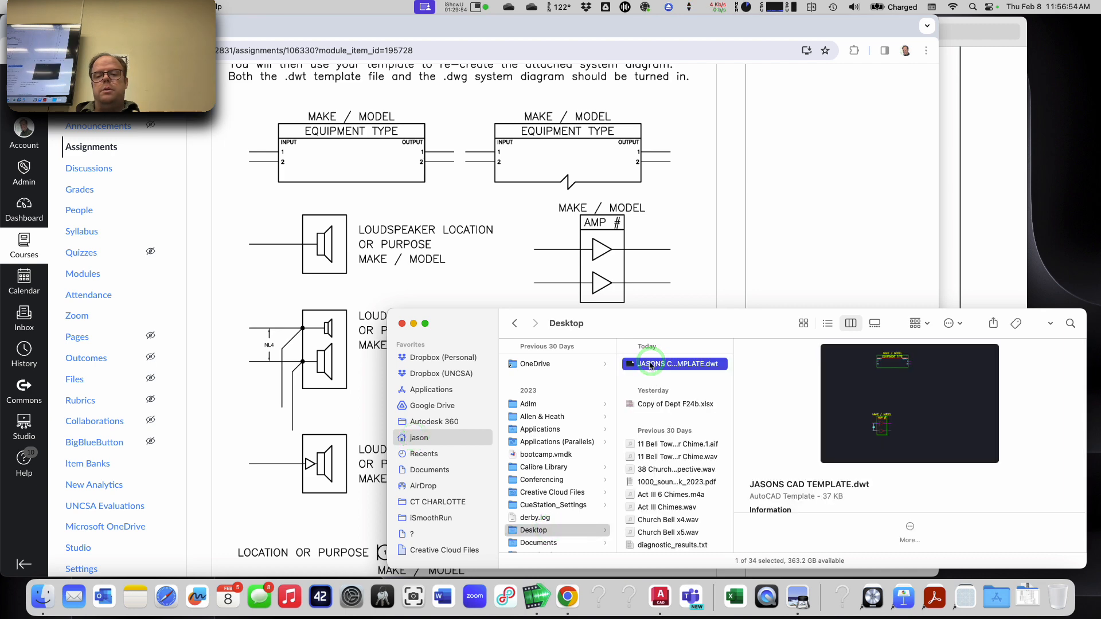
{"action": "double_click", "coordinate": [648, 365]}
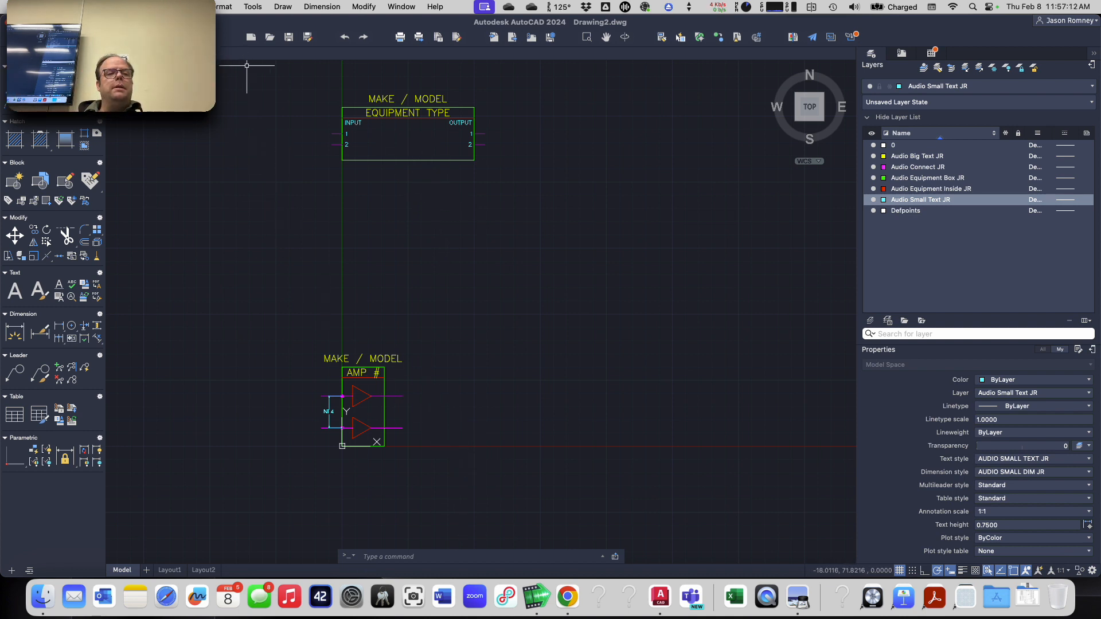
- Close the new drawing and open the Desktop's CAD TEMPLATE.dwt itself for editing, using the Drawing Template (*.dwt) file format
{"action": "left_click", "coordinate": [8, 22]}
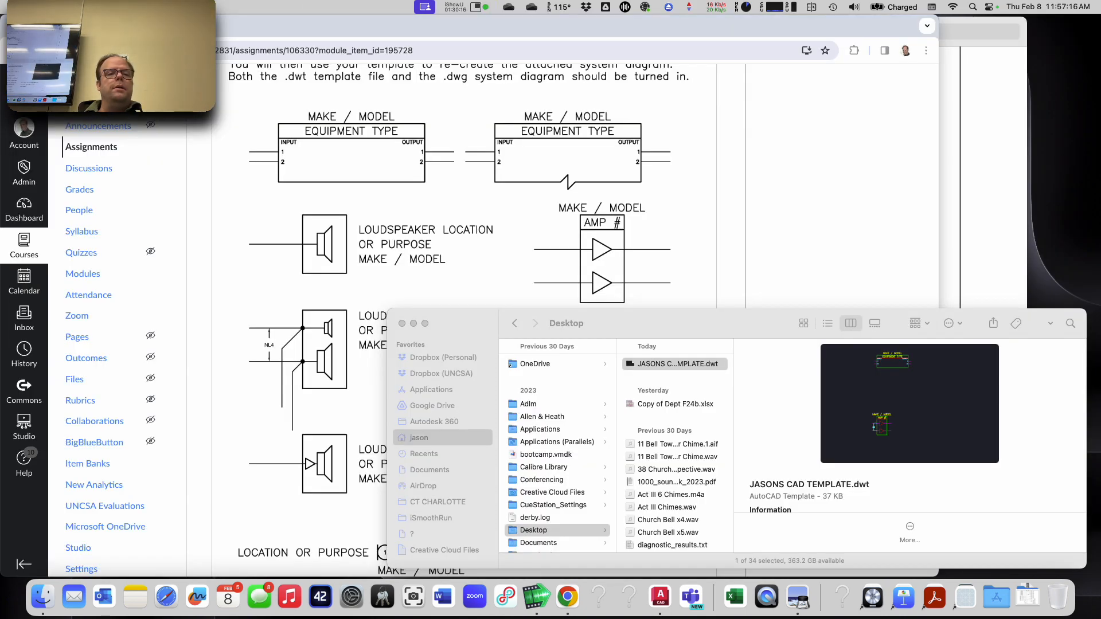
{"action": "key", "text": "super+o"}
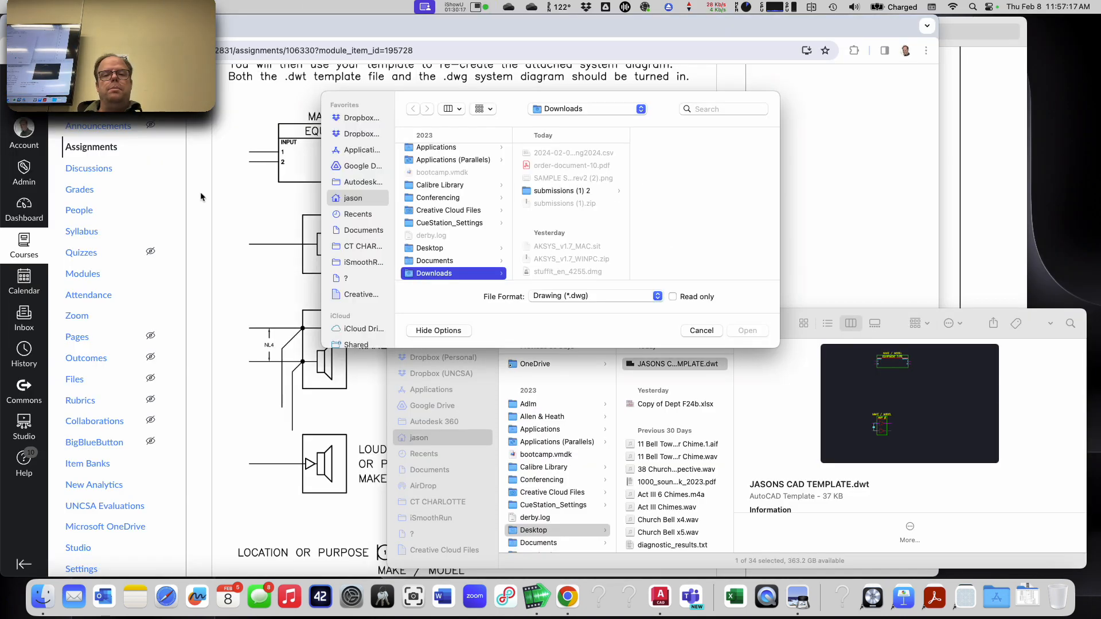
{"action": "left_click", "coordinate": [353, 198]}
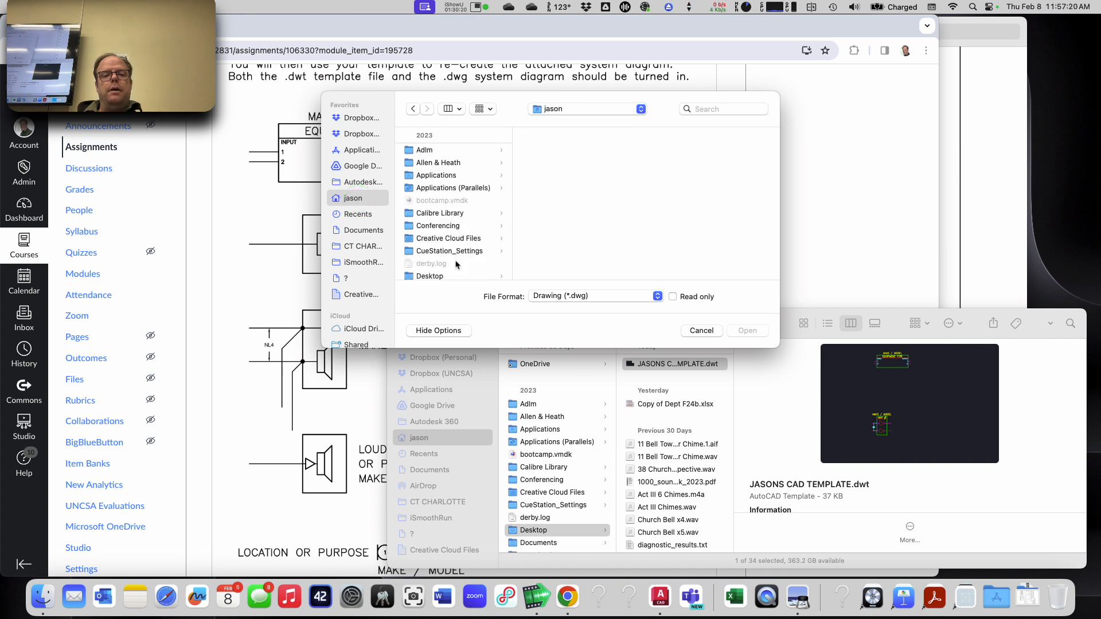
{"action": "left_click", "coordinate": [457, 277]}
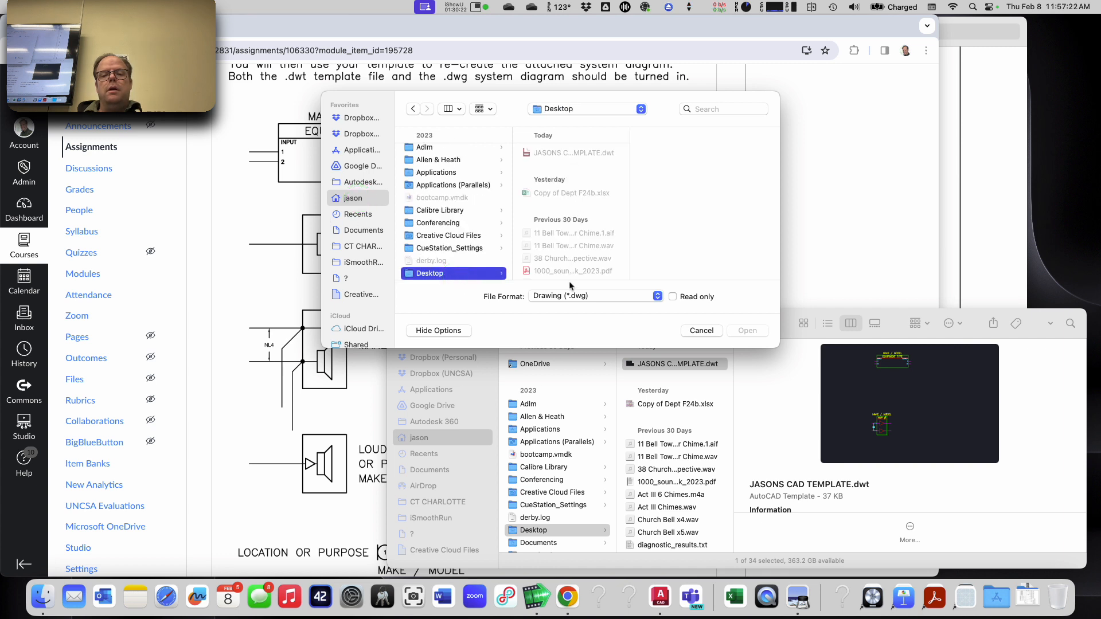
{"action": "left_click", "coordinate": [572, 297]}
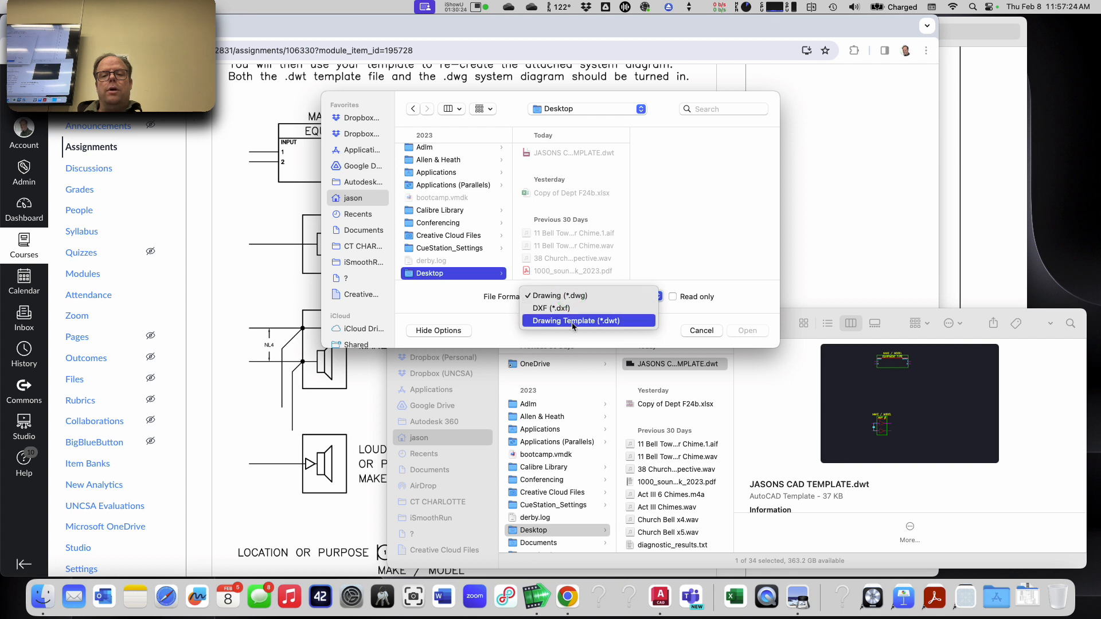
{"action": "left_click", "coordinate": [572, 323]}
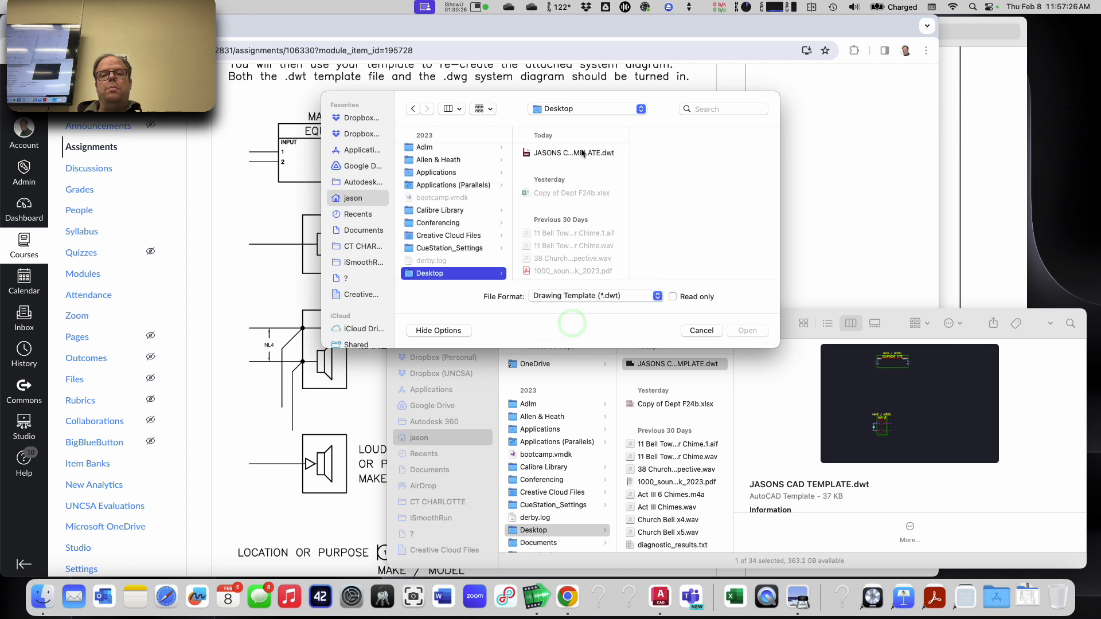
{"action": "left_click", "coordinate": [579, 157]}
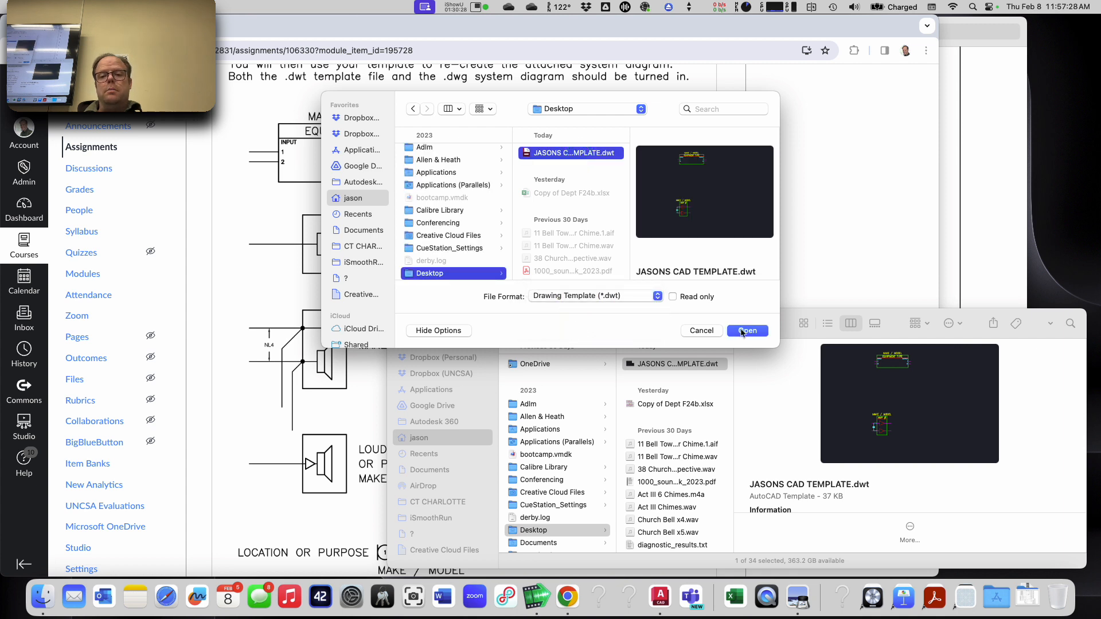
{"action": "left_click", "coordinate": [743, 332]}
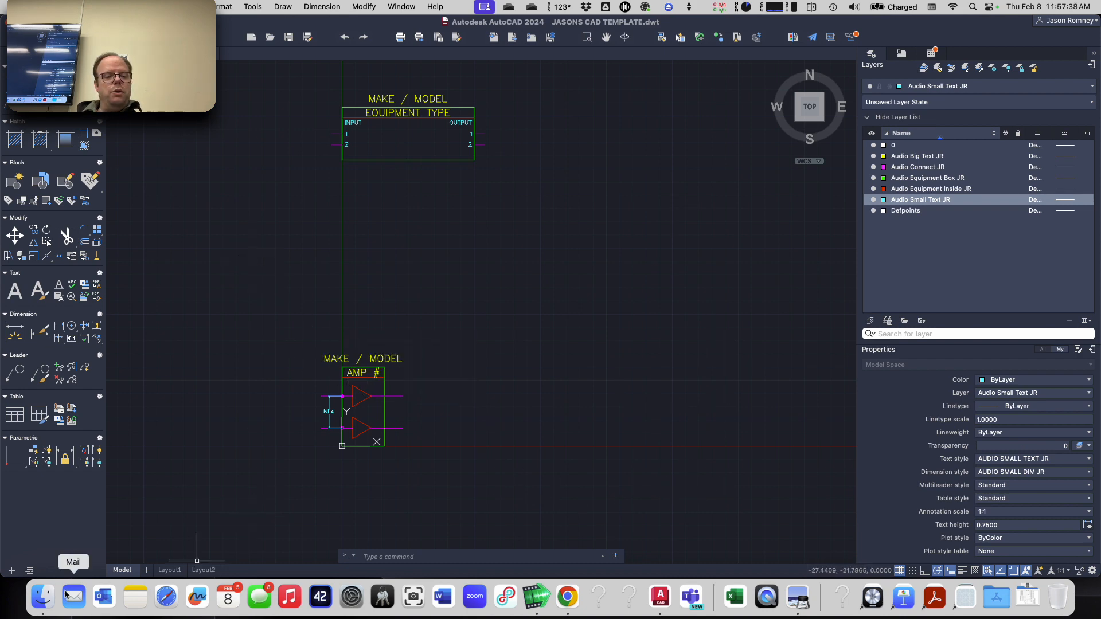
- Close the template file and create another new drawing based on it from the Desktop folder in Finder
{"action": "left_click", "coordinate": [43, 597]}
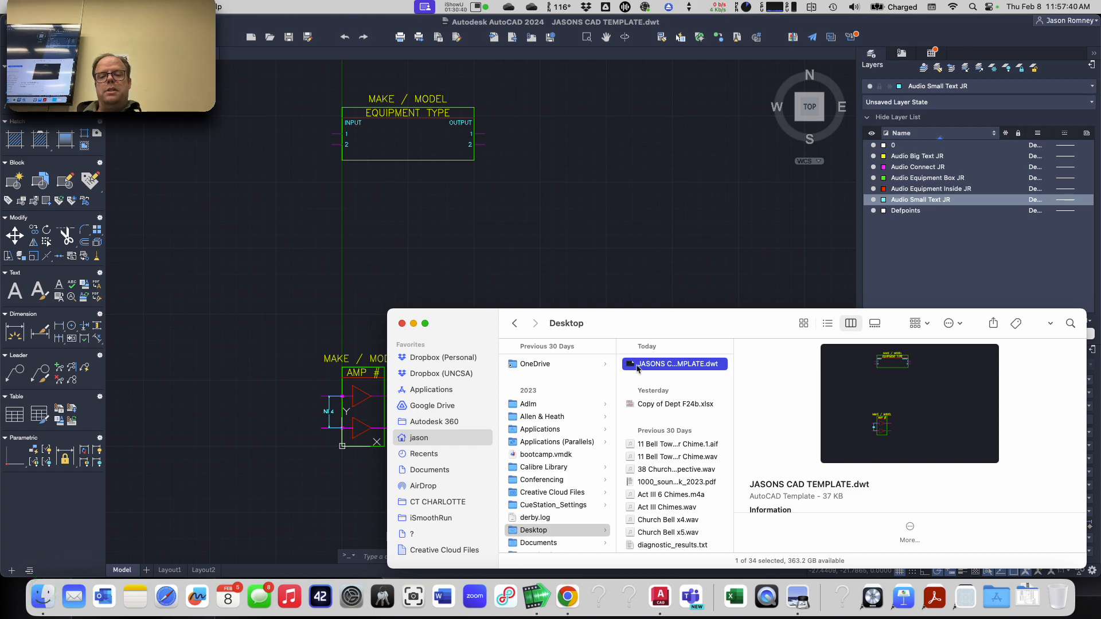
{"action": "double_click", "coordinate": [637, 368]}
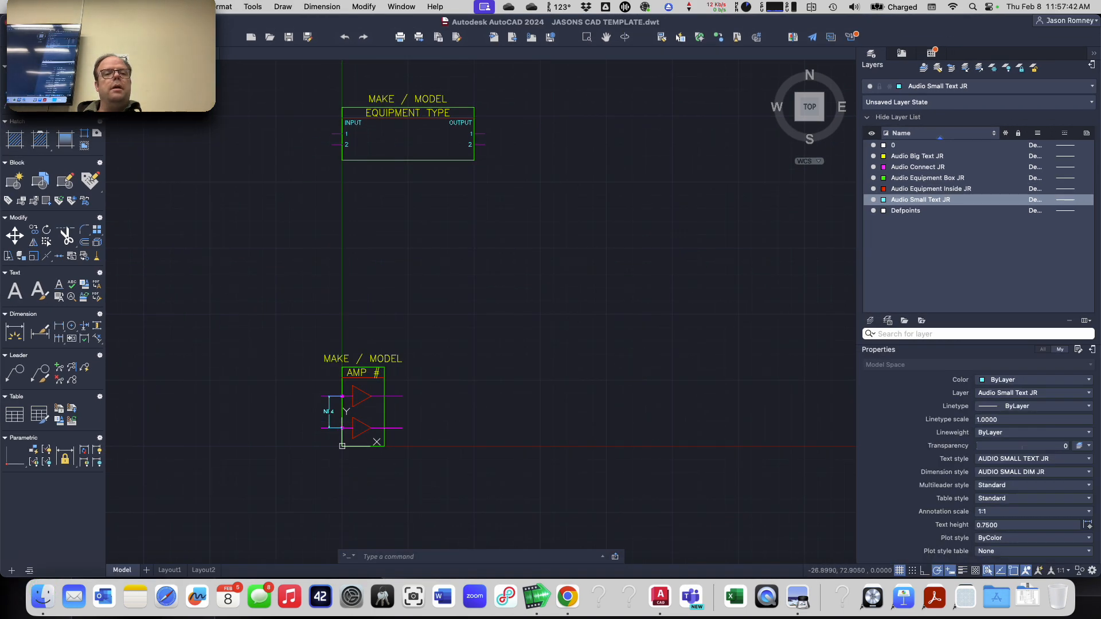
{"action": "left_click", "coordinate": [43, 597]}
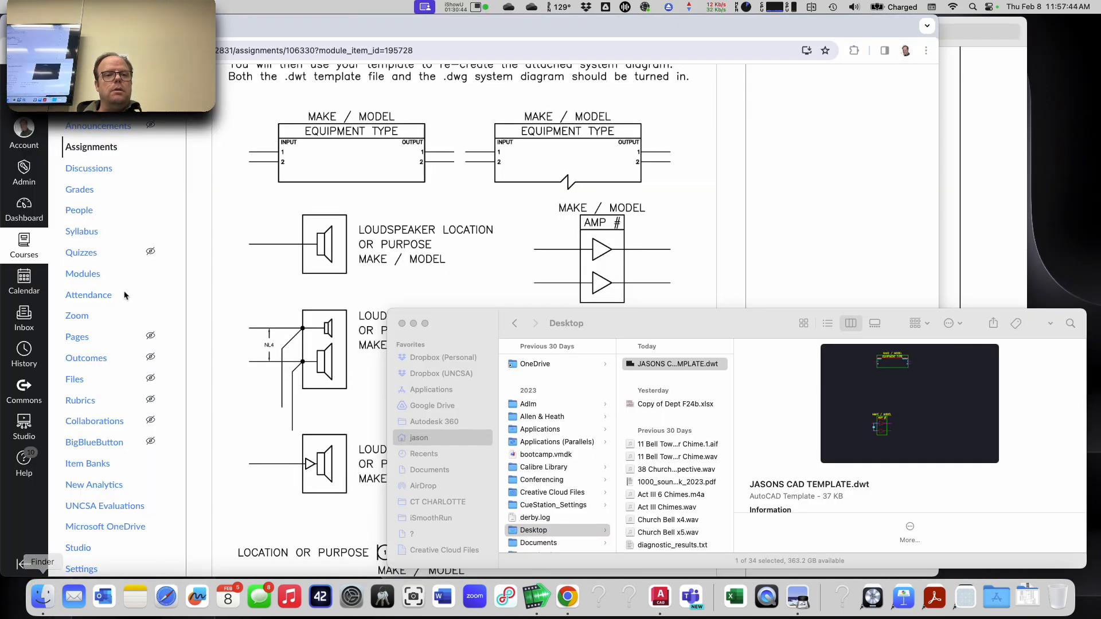
{"action": "double_click", "coordinate": [637, 365]}
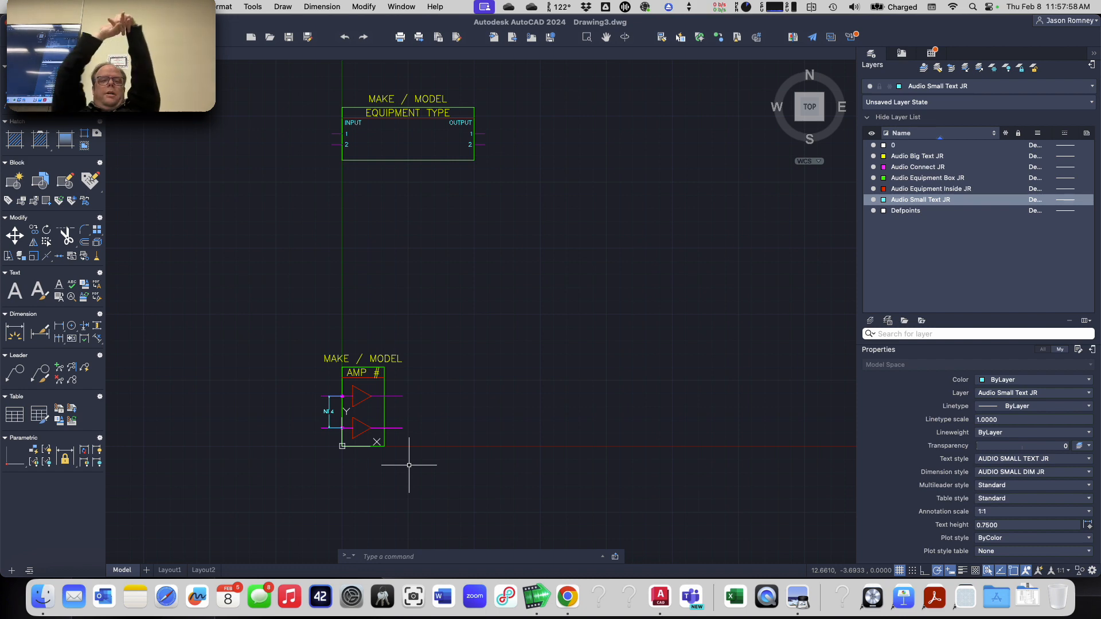
- Switch to Chrome and examine the Annotated System Diagram assignment's required symbols, sample system diagram and turn-in instructions
{"action": "left_click", "coordinate": [568, 597]}
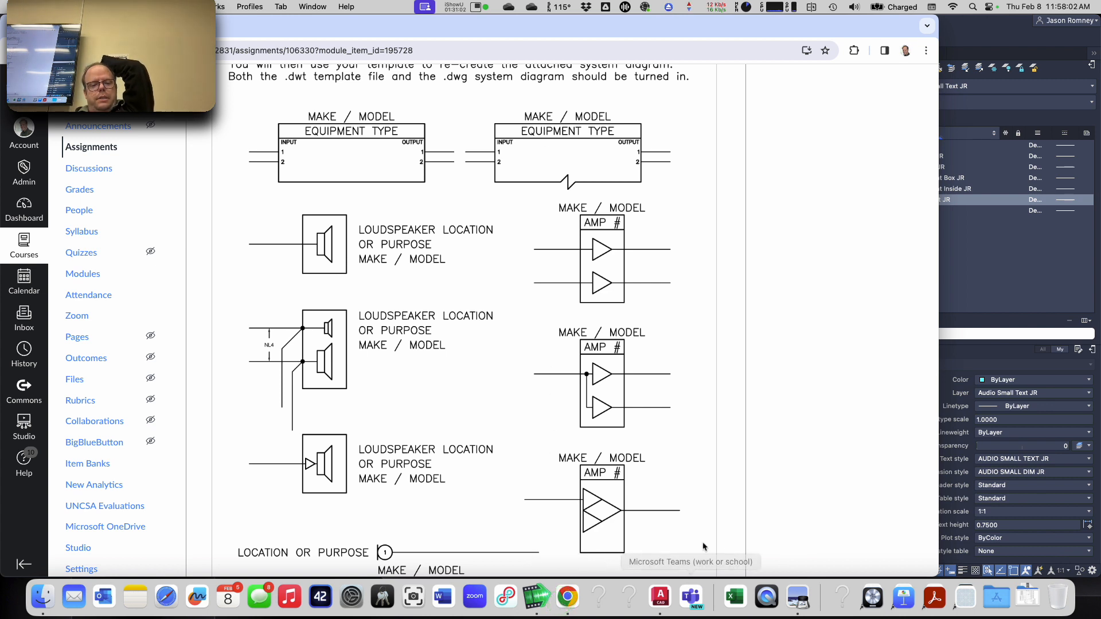
{"action": "scroll", "coordinate": [582, 505], "scroll_direction": "down", "scroll_amount": 2}
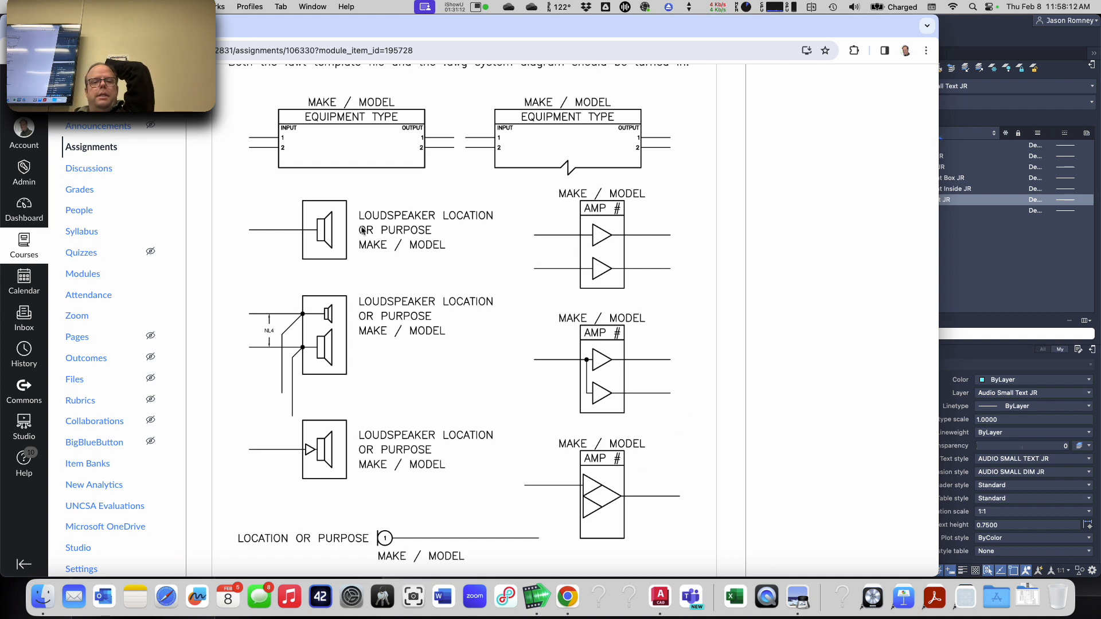
{"action": "scroll", "coordinate": [501, 469], "scroll_direction": "up", "scroll_amount": 1}
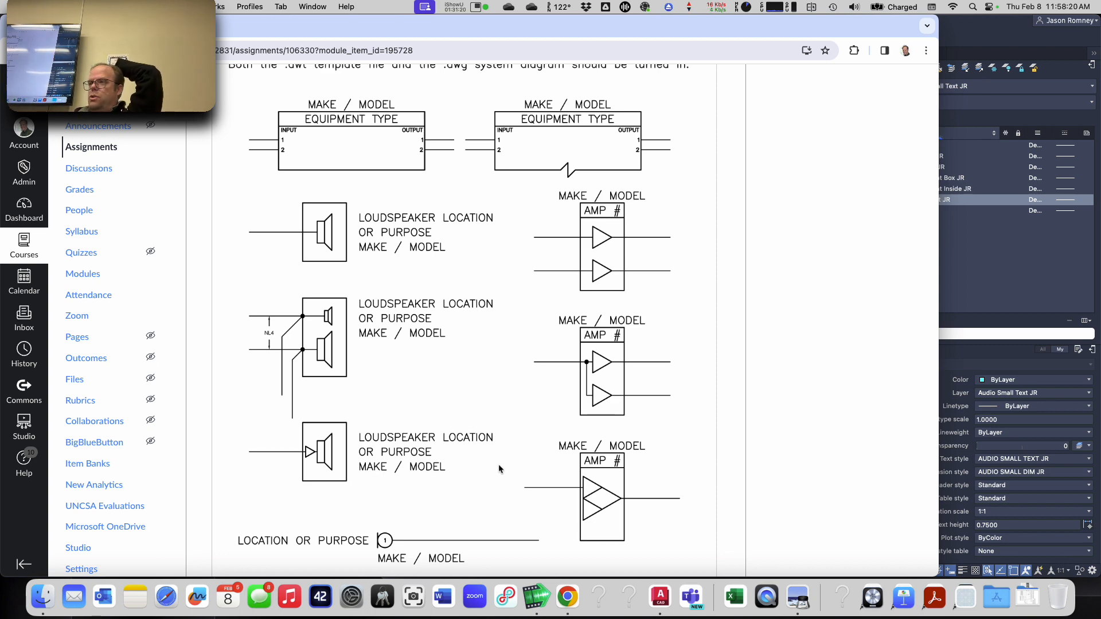
{"action": "scroll", "coordinate": [481, 456], "scroll_direction": "down", "scroll_amount": 10}
{"action": "scroll", "coordinate": [480, 453], "scroll_direction": "up", "scroll_amount": 5}
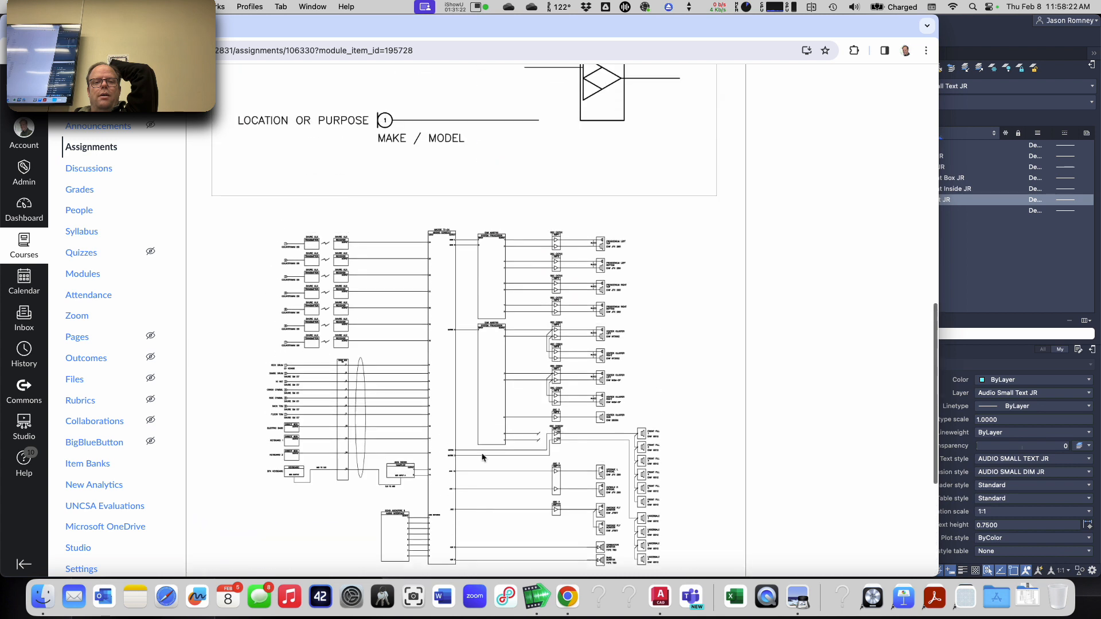
{"action": "scroll", "coordinate": [482, 458], "scroll_direction": "up", "scroll_amount": 1}
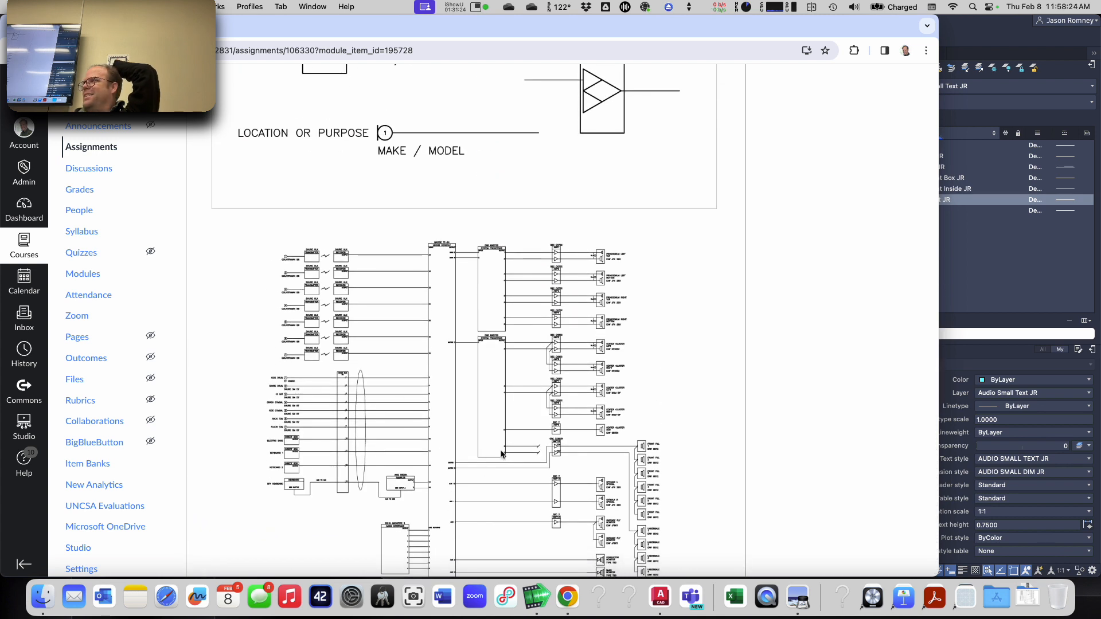
{"action": "scroll", "coordinate": [501, 454], "scroll_direction": "down", "scroll_amount": 1}
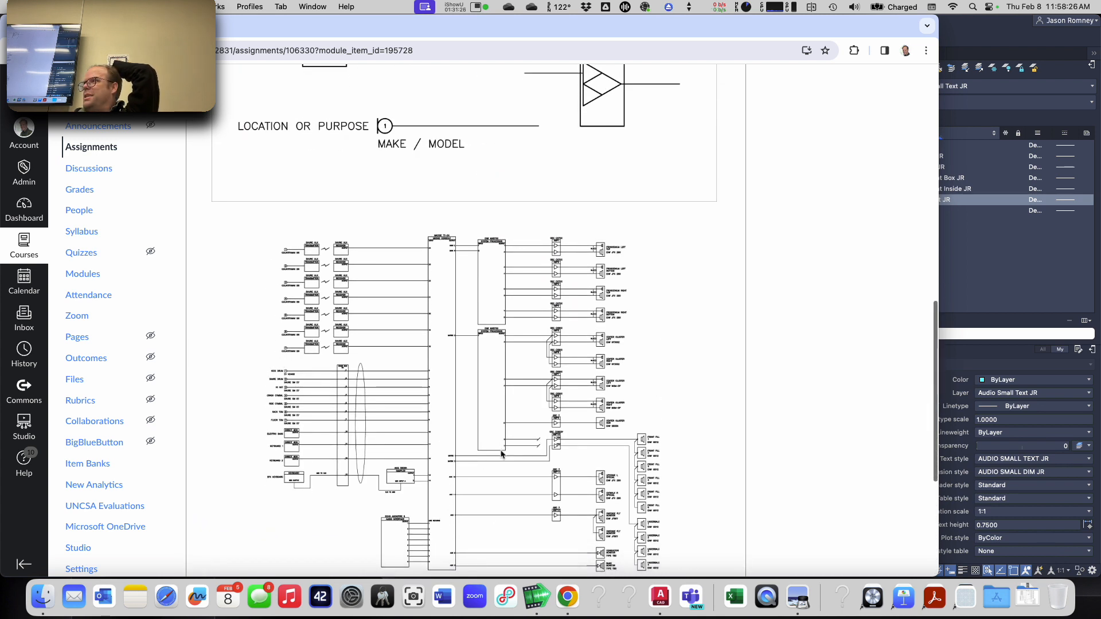
{"action": "scroll", "coordinate": [501, 454], "scroll_direction": "up", "scroll_amount": 1}
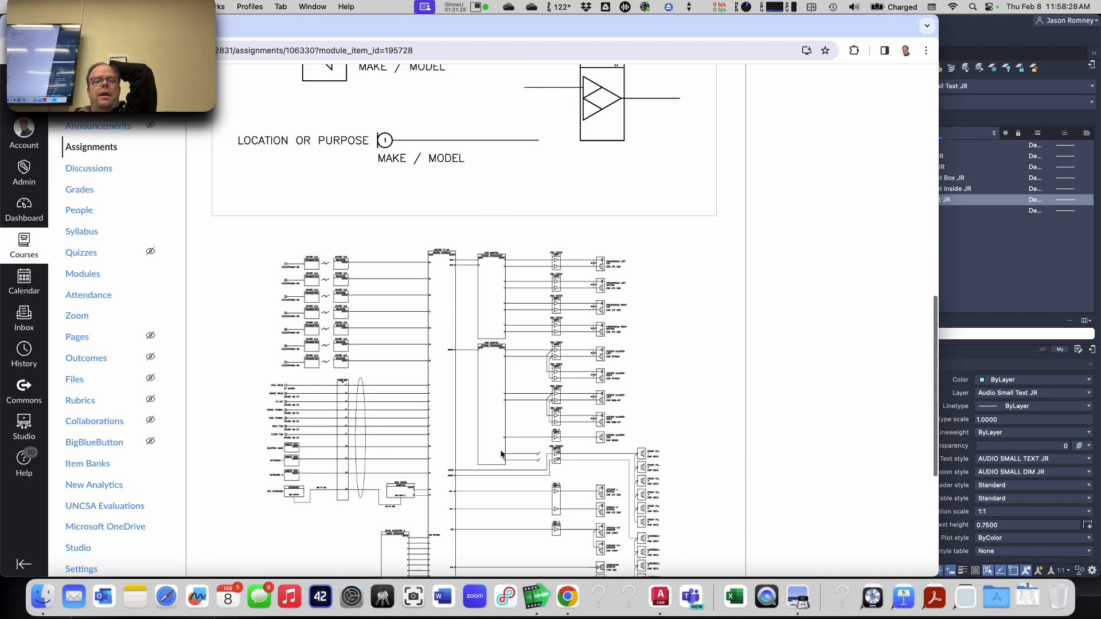
{"action": "scroll", "coordinate": [502, 454], "scroll_direction": "up", "scroll_amount": 10}
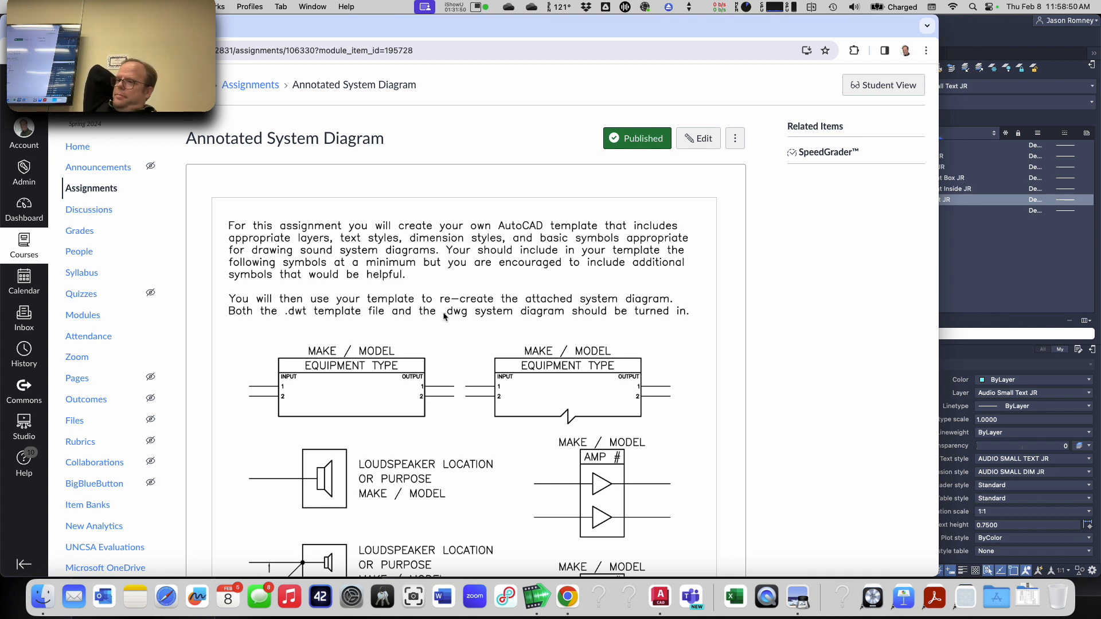
- Check the new drawing in AutoCAD, and switch to Preview to view the reference system diagram image
{"action": "key", "text": "super+Tab"}
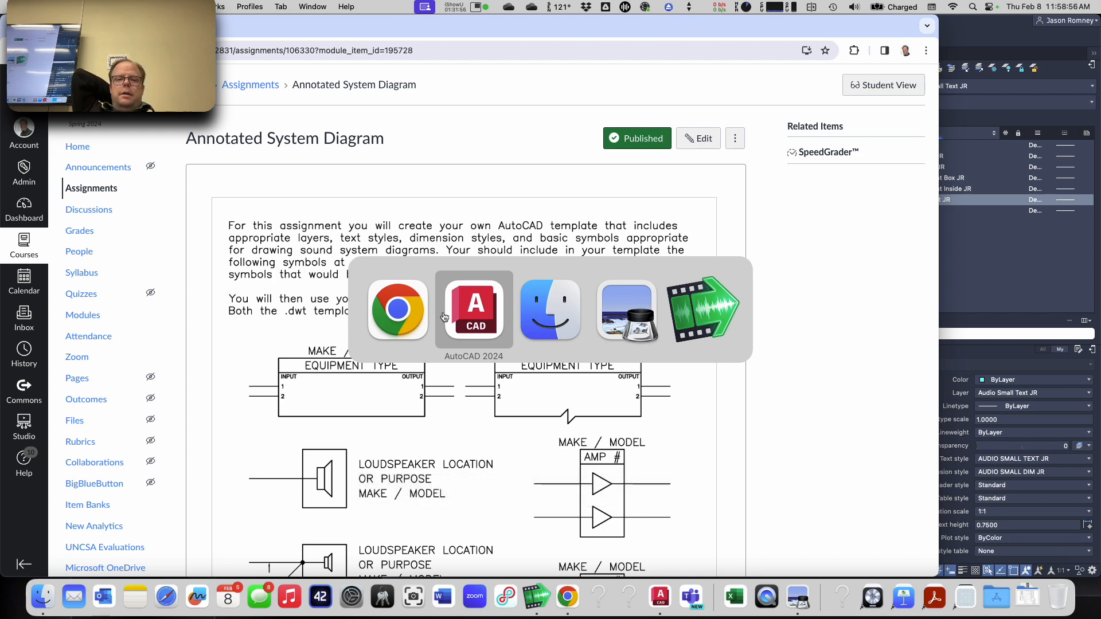
{"action": "left_click", "coordinate": [445, 317]}
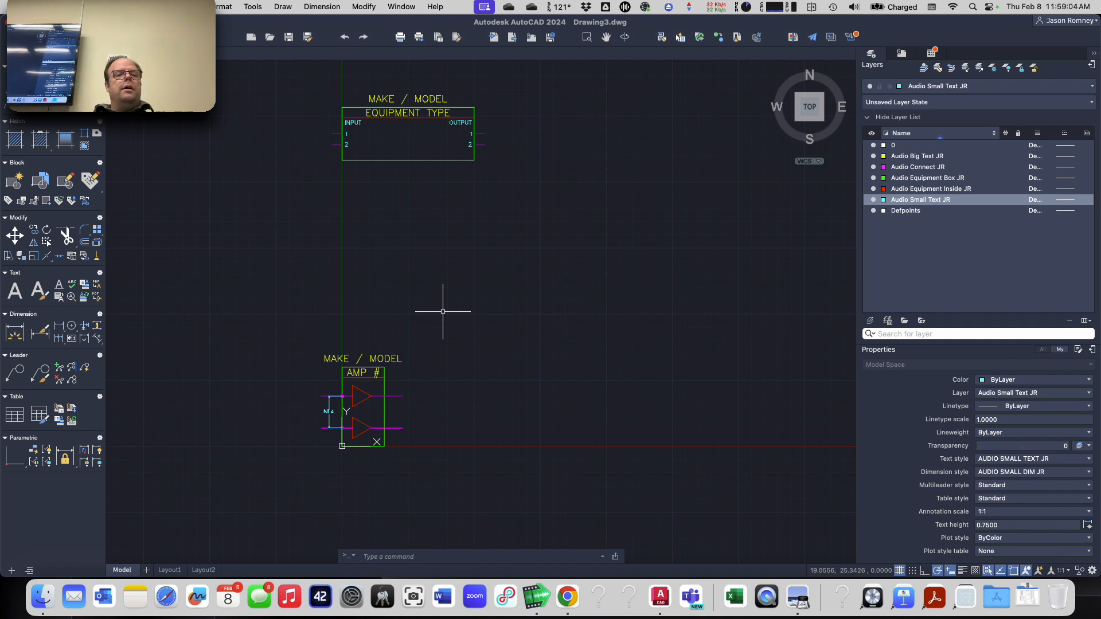
{"action": "key", "text": "super+Tab"}
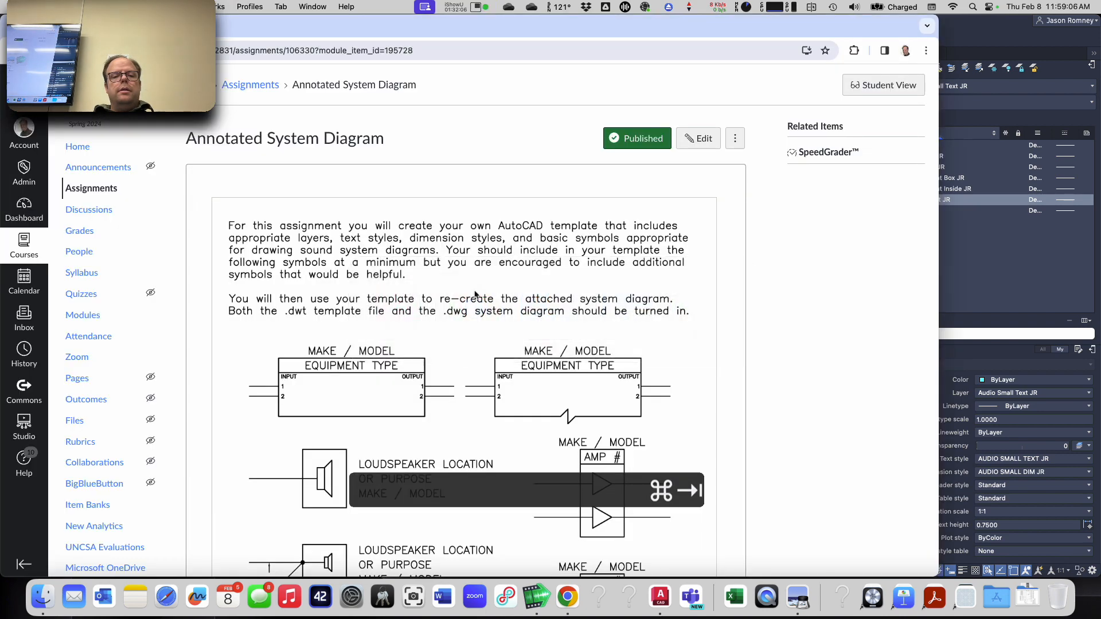
{"action": "key", "text": "super+Tab"}
{"action": "key", "text": "super+Tab"}
{"action": "key", "text": "super+Tab"}
{"action": "key", "text": "super+shift+Tab"}
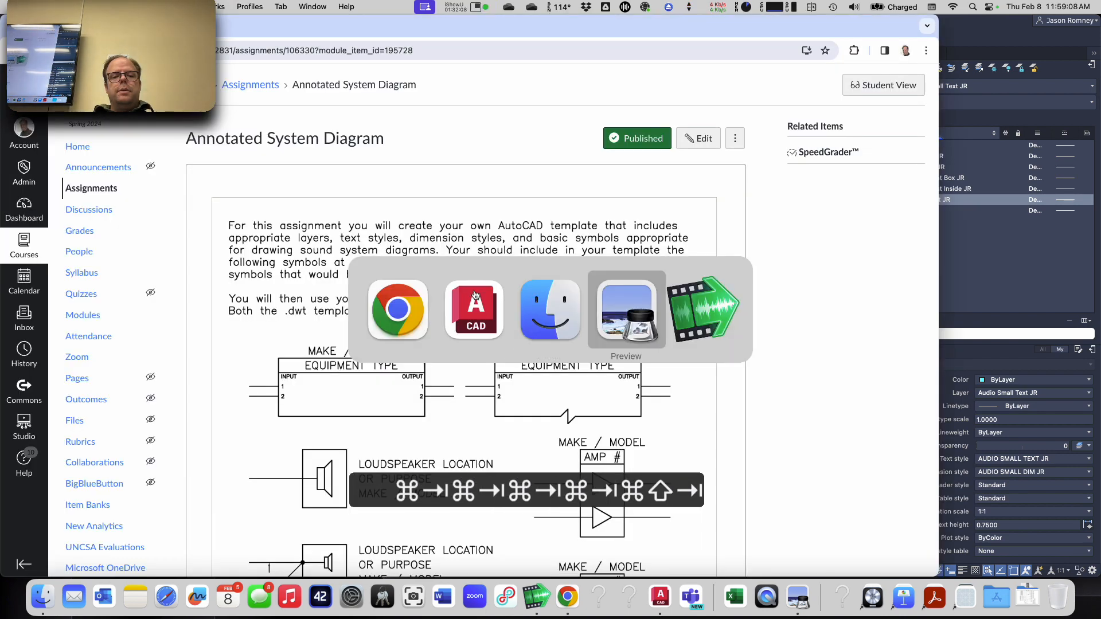
{"action": "key", "text": "super+Tab"}
{"action": "key", "text": "super+shift+Tab"}
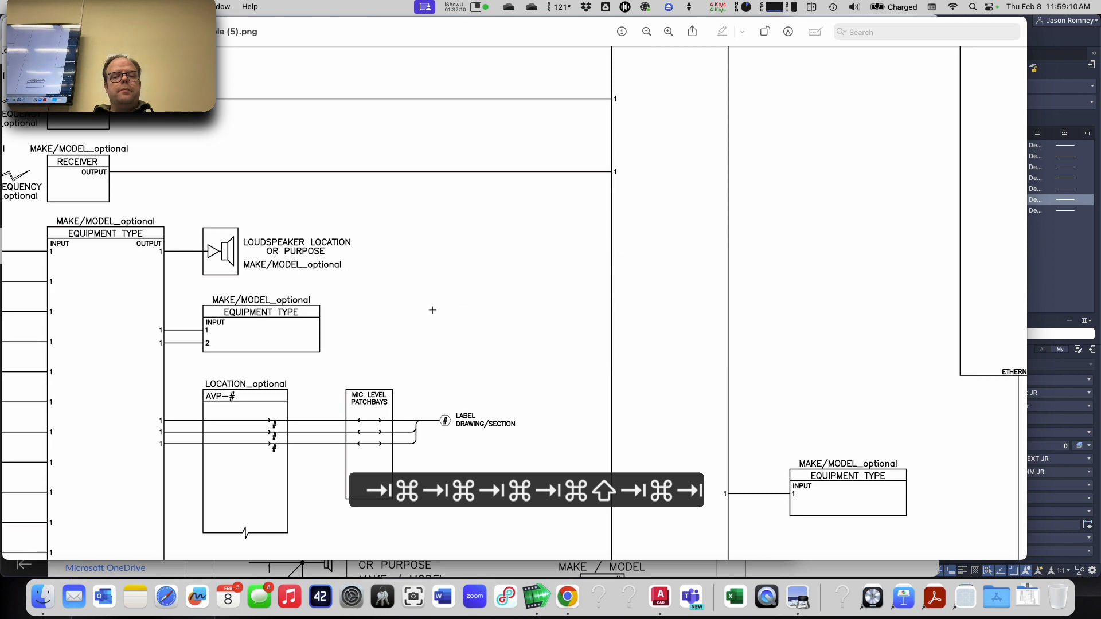
- Switch to Chrome to examine the assignment page's sample system diagram, and return to the drawing in AutoCAD
{"action": "key", "text": "super+Tab"}
{"action": "key", "text": "super+Tab"}
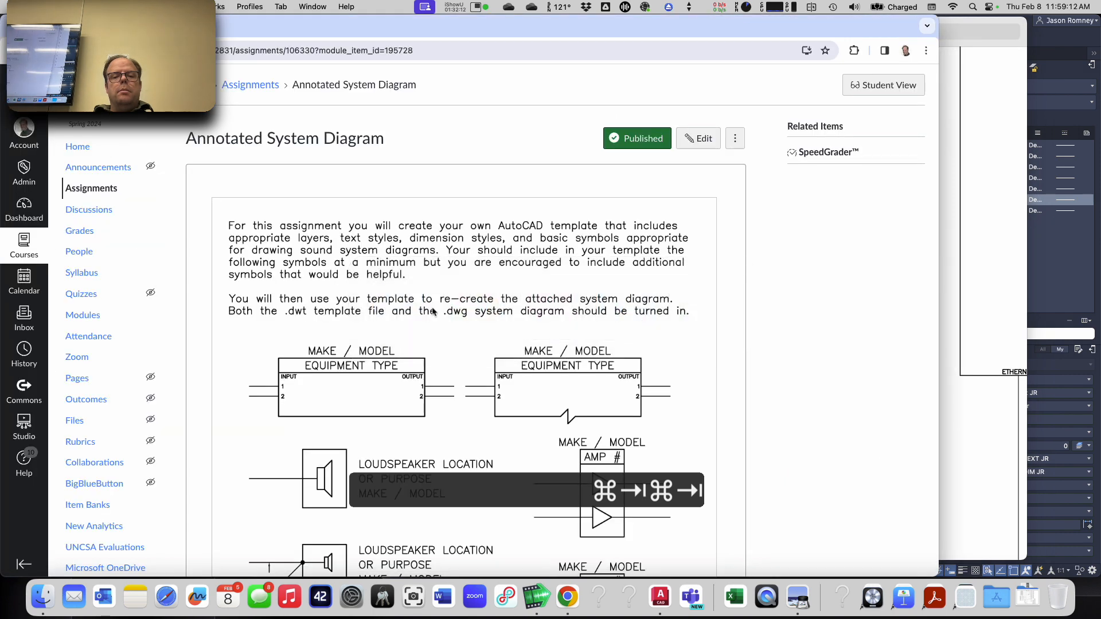
{"action": "scroll", "coordinate": [434, 312], "scroll_direction": "down", "scroll_amount": 15}
{"action": "scroll", "coordinate": [411, 275], "scroll_direction": "up", "scroll_amount": 5}
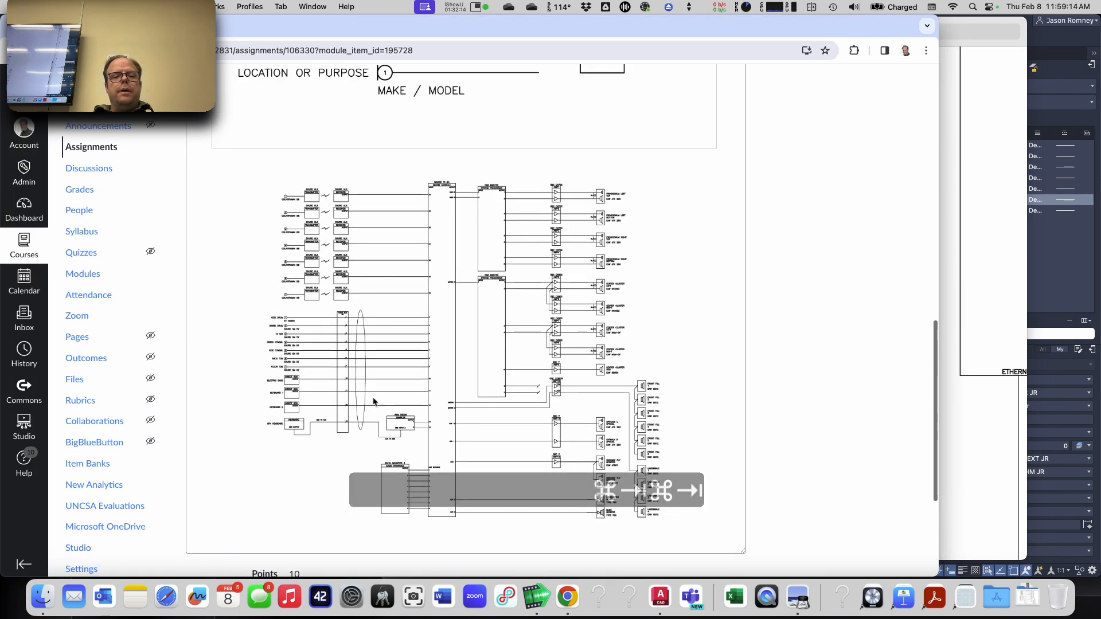
{"action": "key", "text": "super+Tab"}
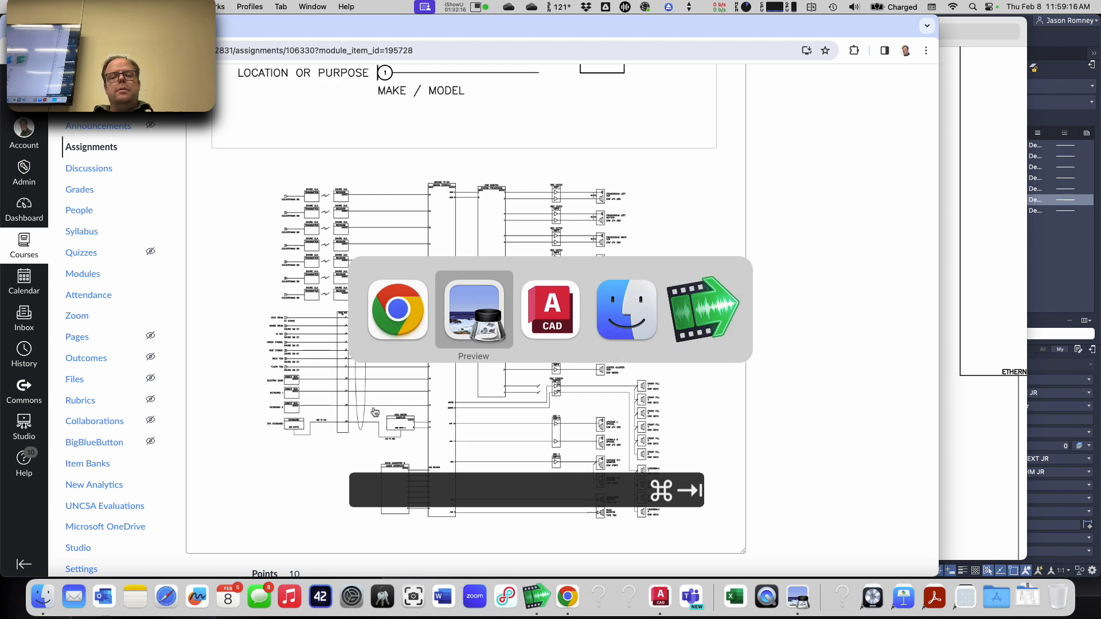
{"action": "key", "text": "super+Tab"}
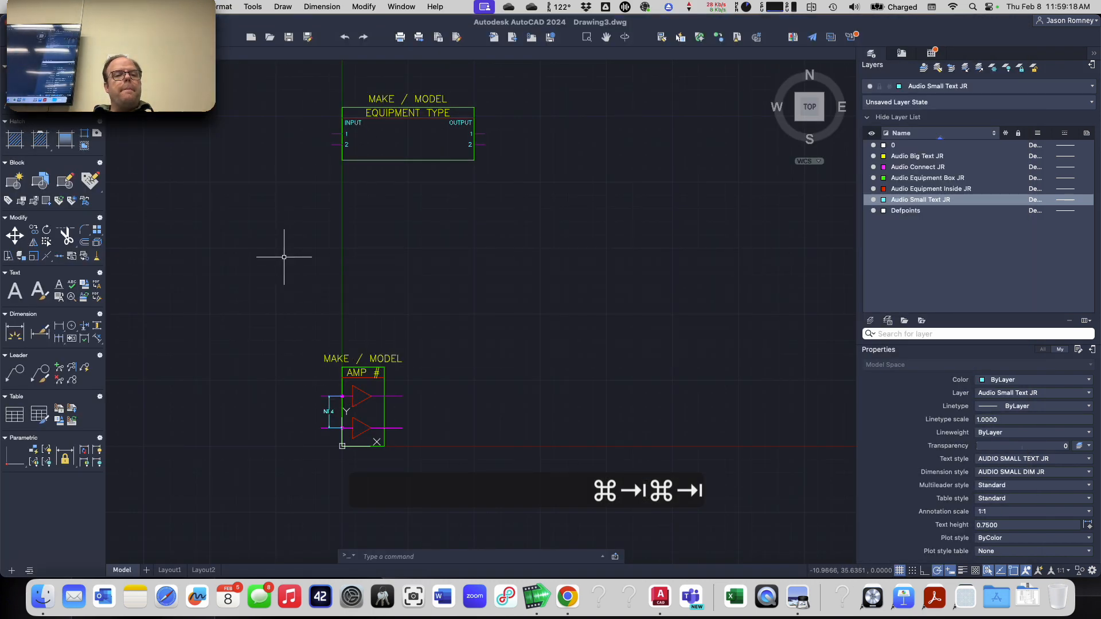
- Draw a tall ellipse centred on the endpoint of the amplifier's upper output line, with radii of about 14 and 40
{"action": "type", "text": "el"}
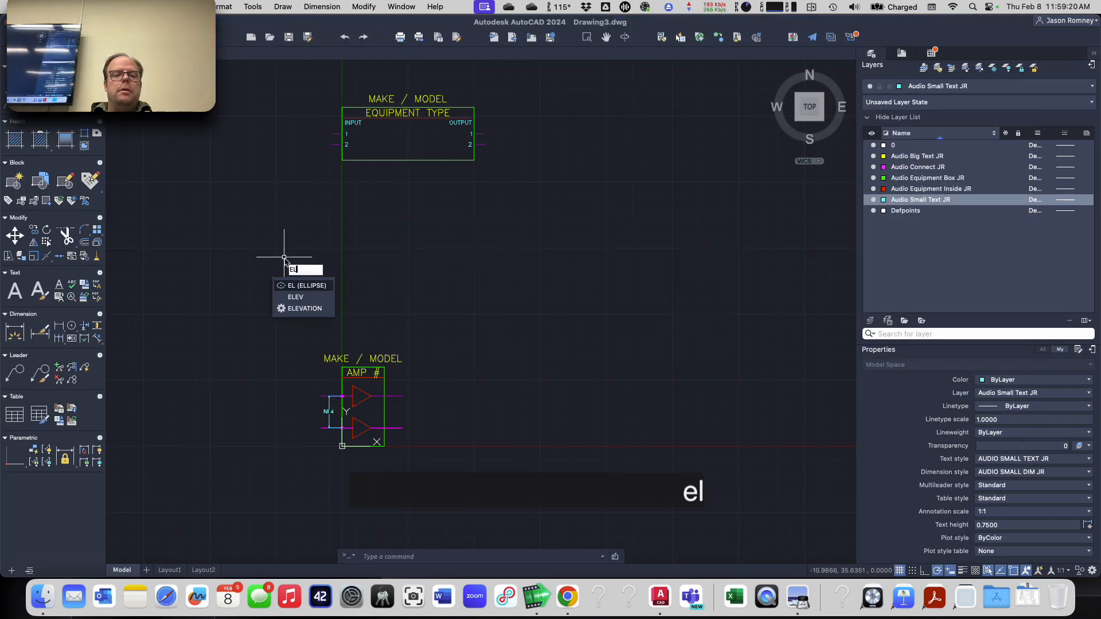
{"action": "key", "text": "Return"}
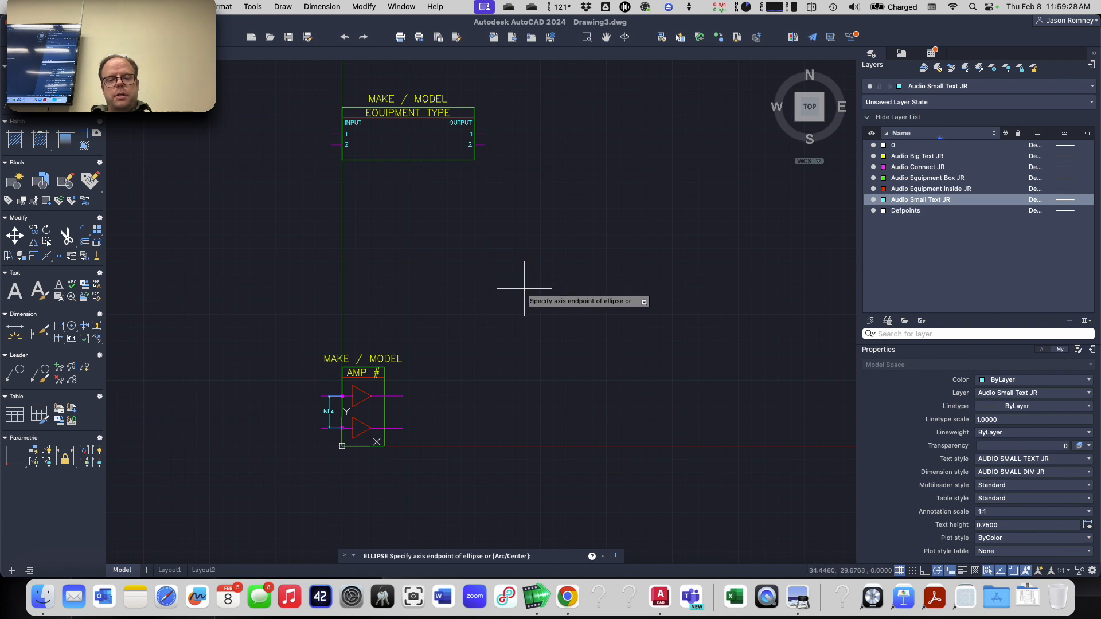
{"action": "type", "text": "c"}
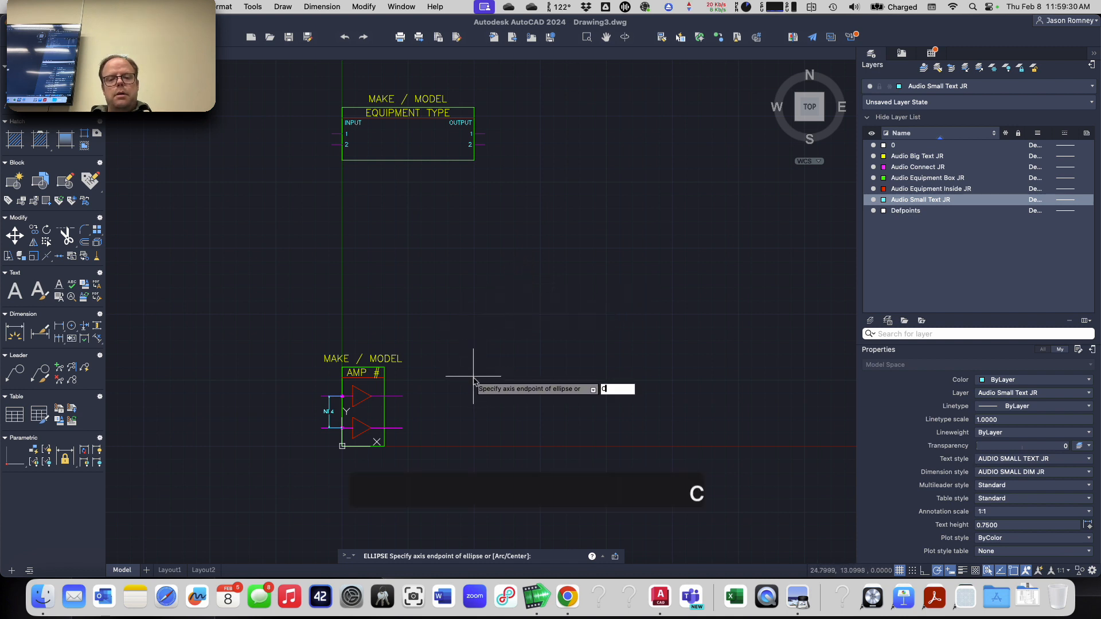
{"action": "key", "text": "Return"}
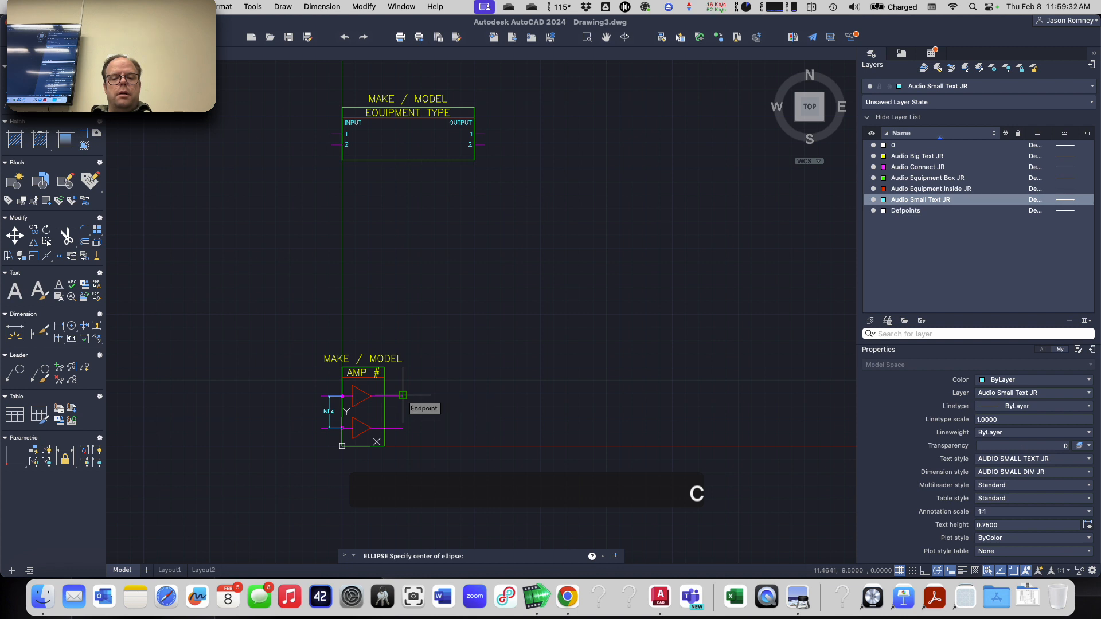
{"action": "left_click", "coordinate": [404, 395]}
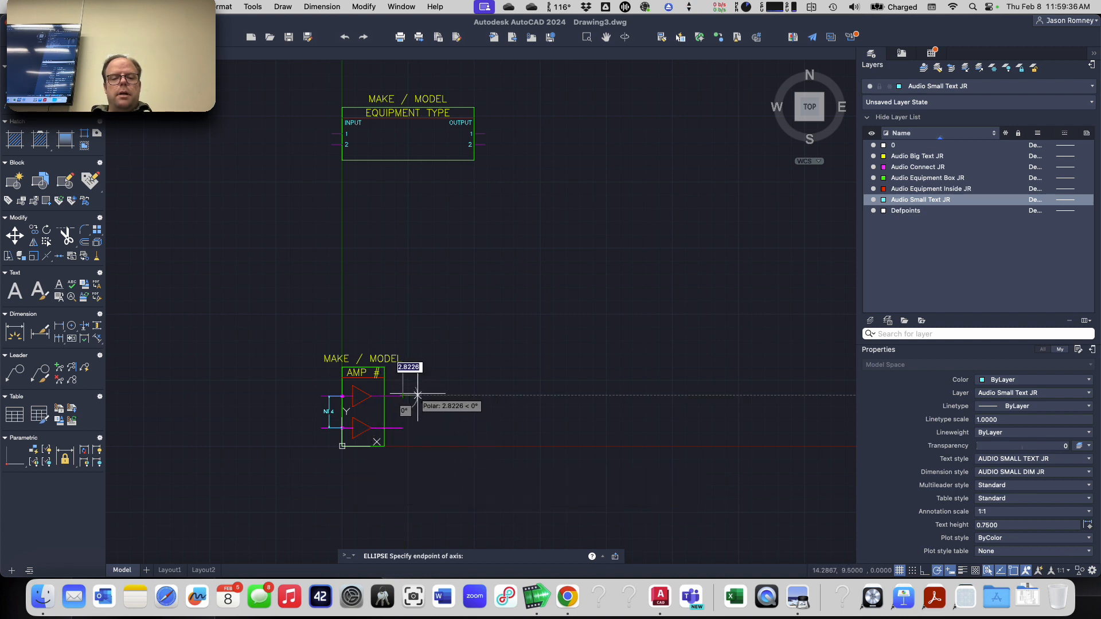
{"action": "left_click", "coordinate": [476, 395]}
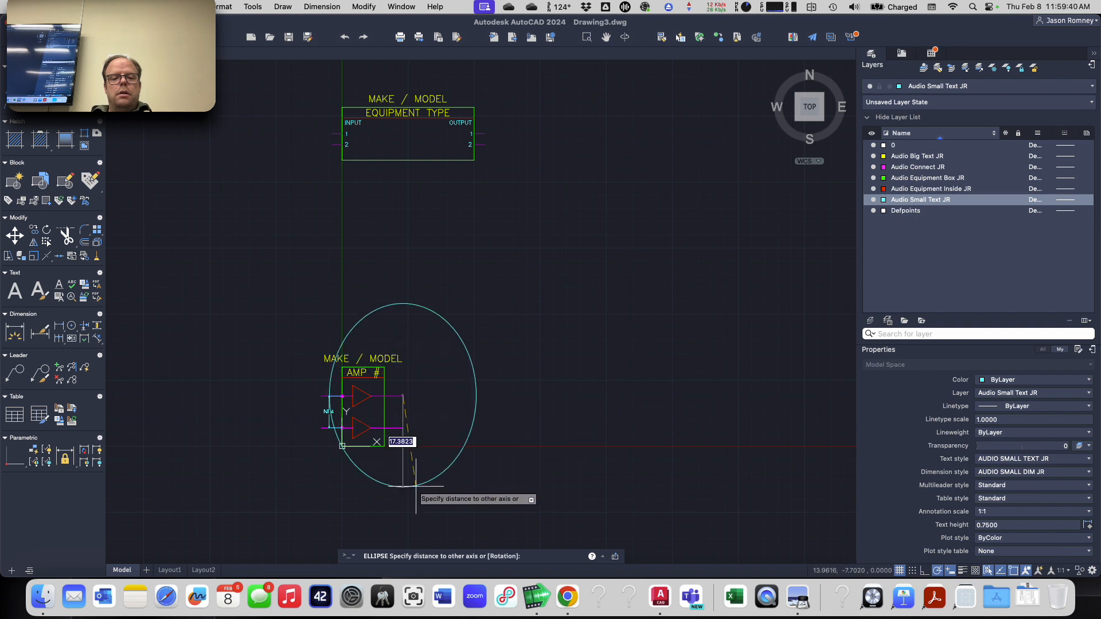
{"action": "scroll", "coordinate": [394, 519], "scroll_direction": "down", "scroll_amount": 4}
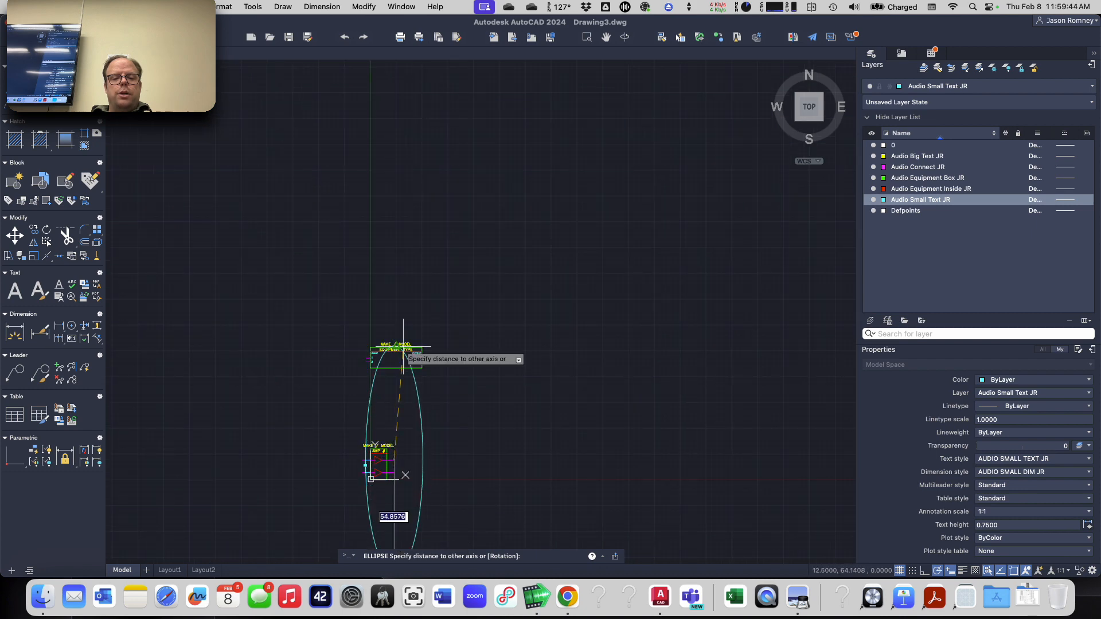
{"action": "left_click", "coordinate": [394, 380]}
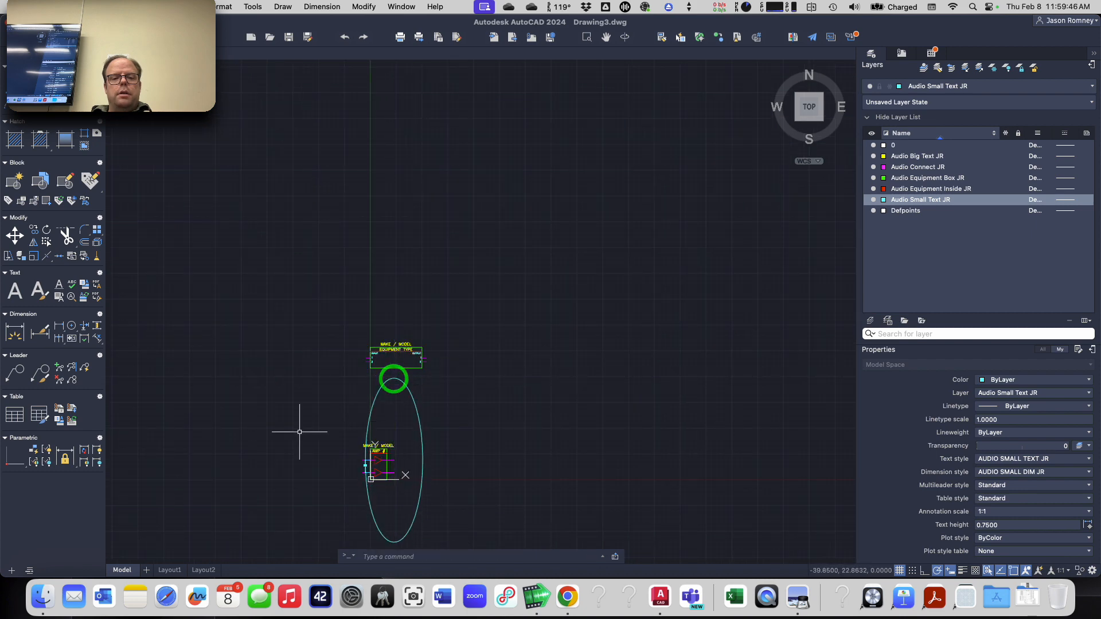
- Narrow the ellipse symmetrically to a minor radius of about 7.9, and deselect it
{"action": "scroll", "coordinate": [393, 504], "scroll_direction": "up", "scroll_amount": 5}
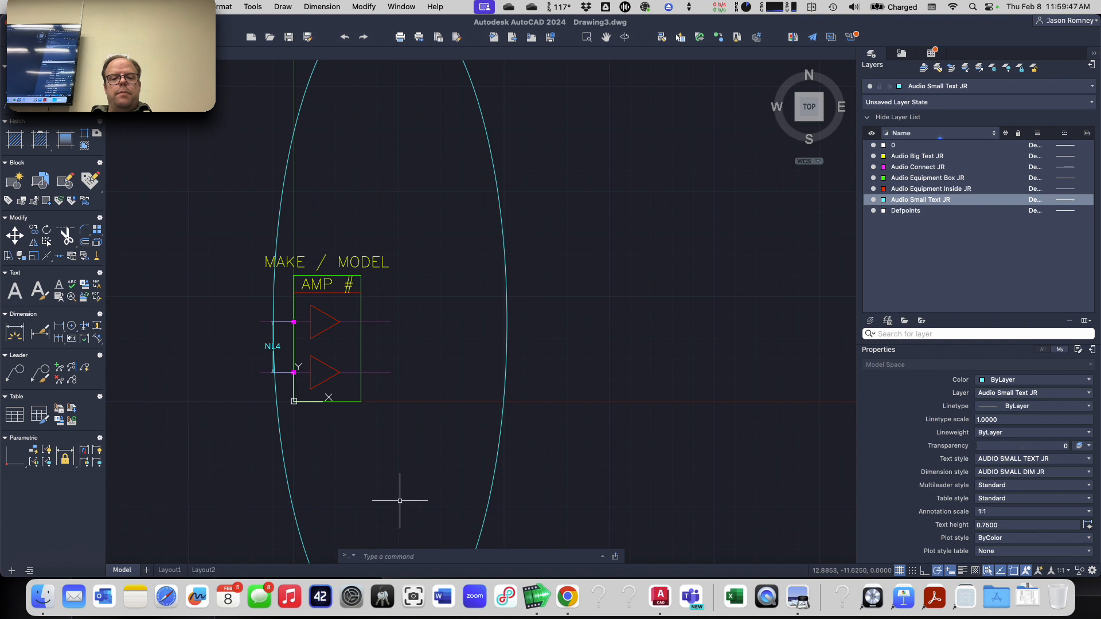
{"action": "left_click", "coordinate": [508, 355]}
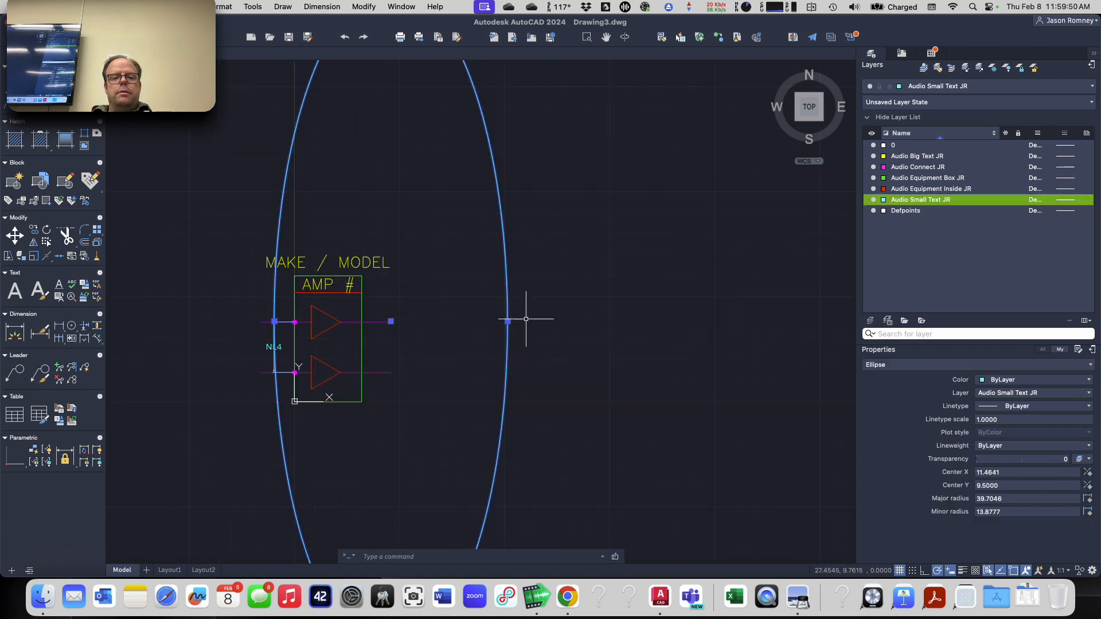
{"action": "left_click", "coordinate": [507, 321]}
{"action": "left_click", "coordinate": [455, 322]}
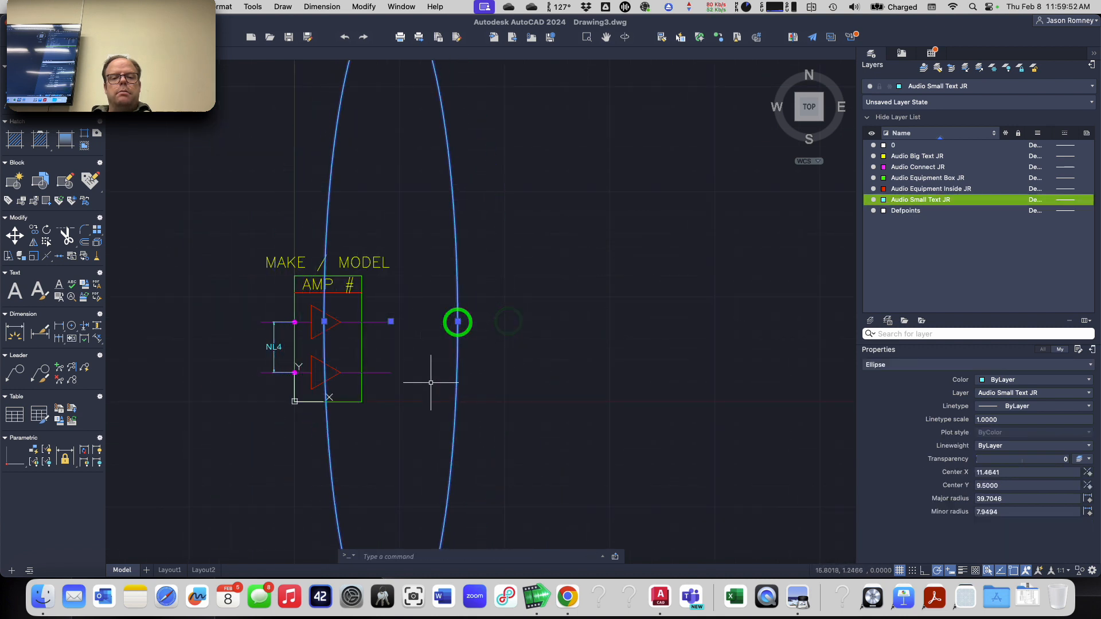
{"action": "scroll", "coordinate": [432, 386], "scroll_direction": "down", "scroll_amount": 3}
{"action": "scroll", "coordinate": [421, 409], "scroll_direction": "down", "scroll_amount": 2}
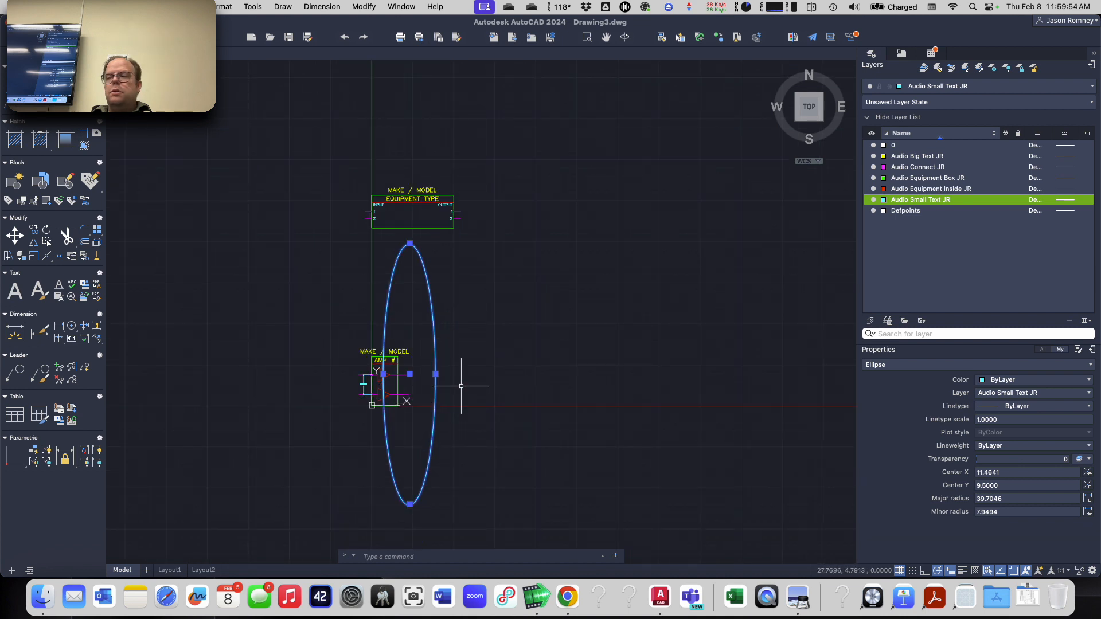
{"action": "left_click", "coordinate": [478, 424]}
{"action": "key", "text": "Escape"}
{"action": "key", "text": "Escape"}
{"action": "key", "text": "Escape"}
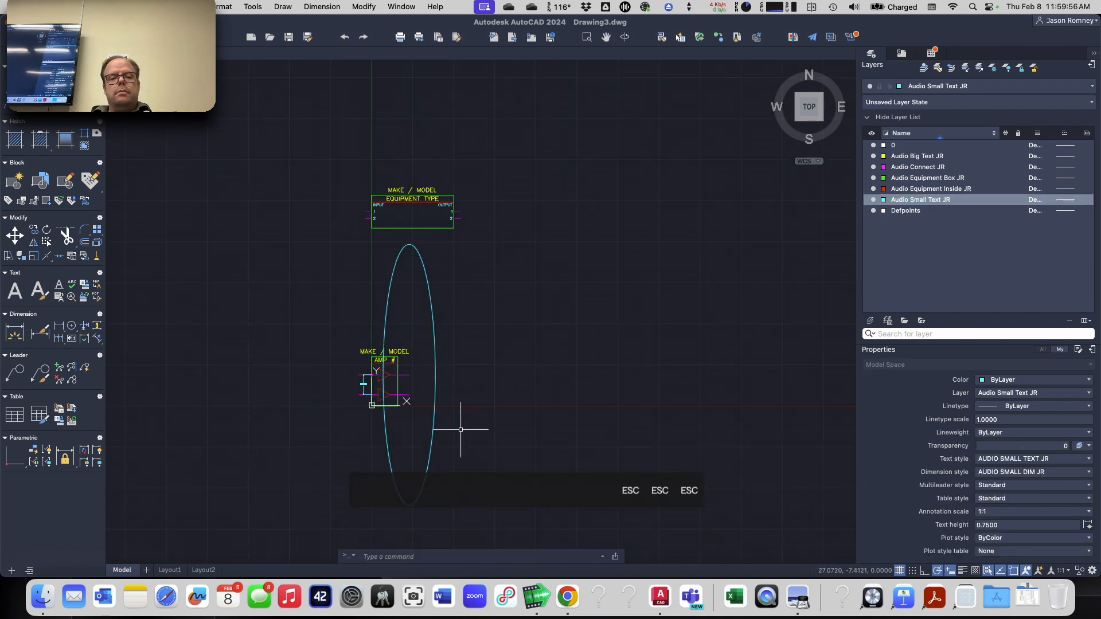
- Move the ellipse to the right so that it stands clear of the amplifier block
{"action": "scroll", "coordinate": [407, 371], "scroll_direction": "up", "scroll_amount": 6}
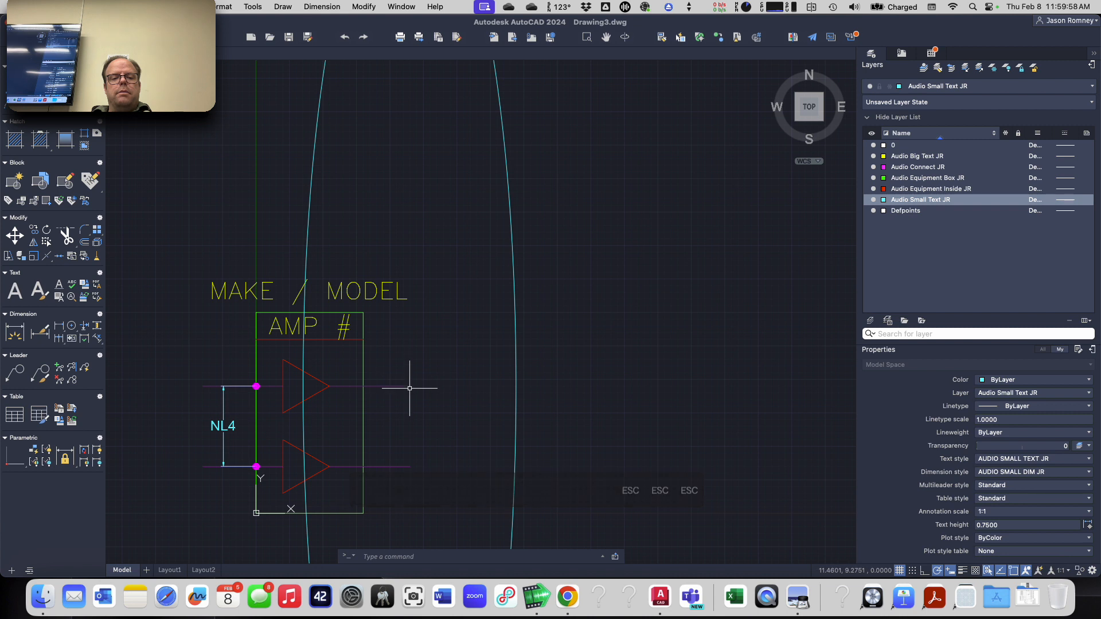
{"action": "scroll", "coordinate": [410, 387], "scroll_direction": "down", "scroll_amount": 4}
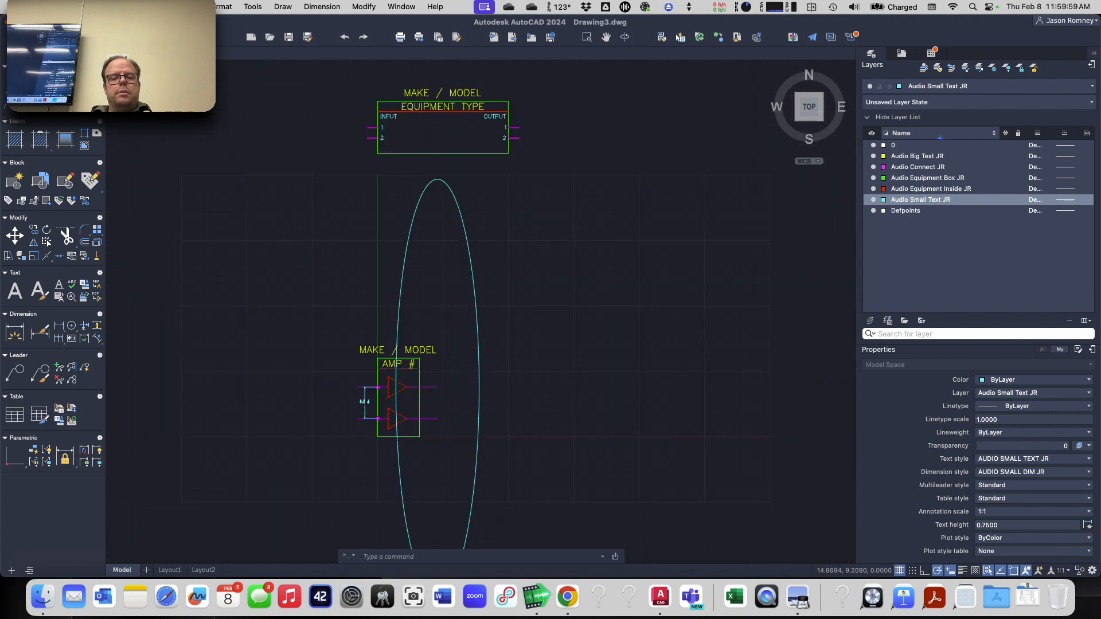
{"action": "type", "text": "m"}
{"action": "key", "text": "Return"}
{"action": "left_click", "coordinate": [478, 372]}
{"action": "key", "text": "Return"}
{"action": "left_click", "coordinate": [521, 376]}
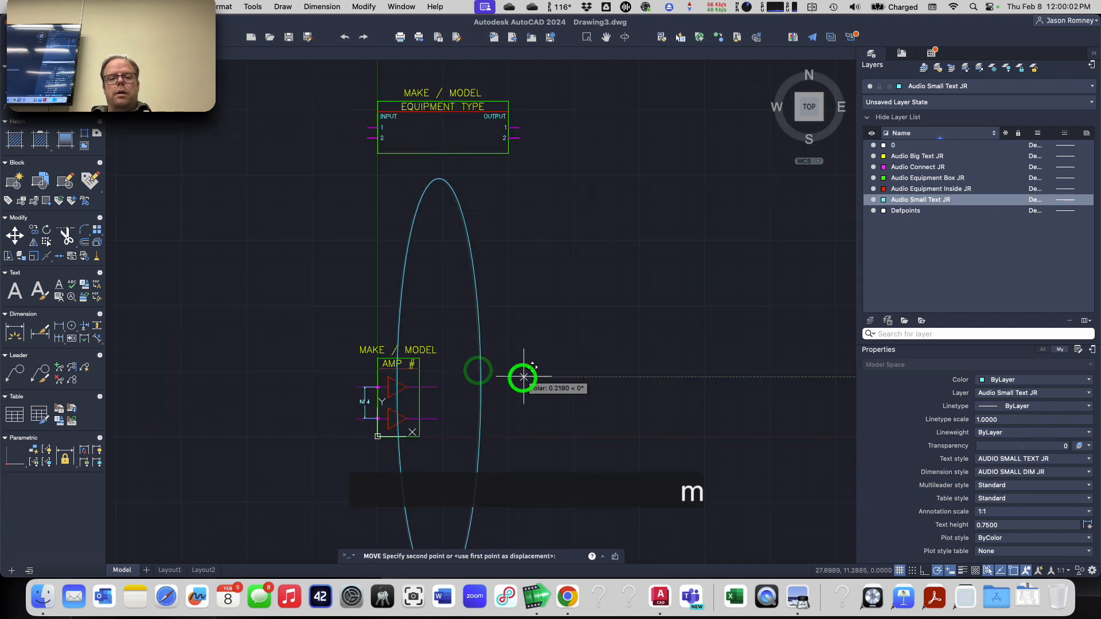
{"action": "left_click", "coordinate": [632, 359]}
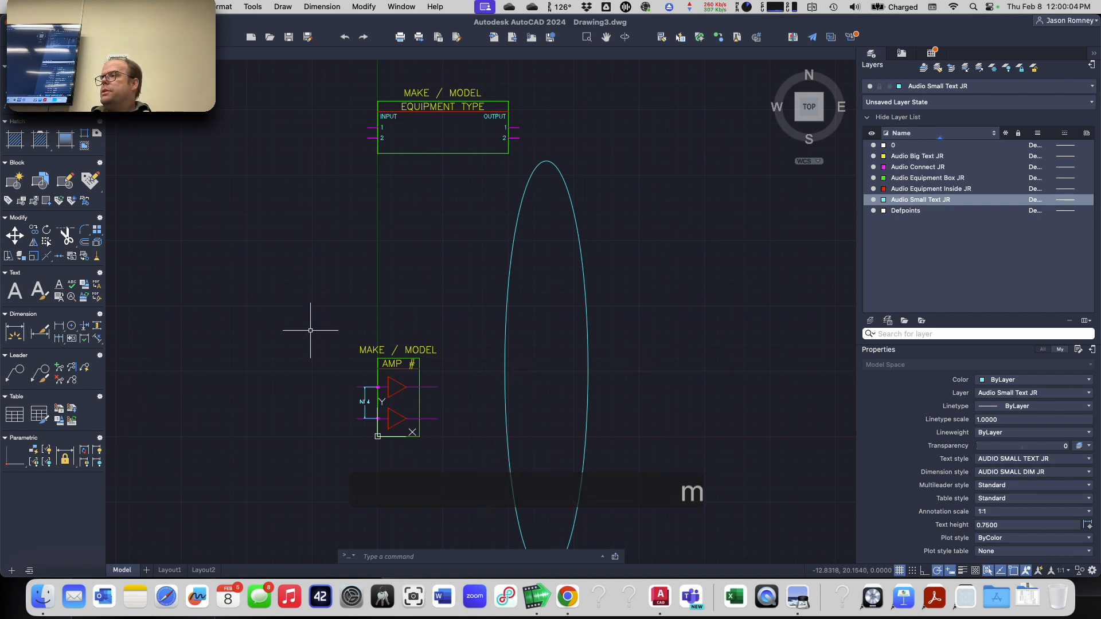
- Check the sample system diagram in Chrome, and return to AutoCAD to inspect the amplifier block's NL4 dimension text
{"action": "key", "text": "super+Tab"}
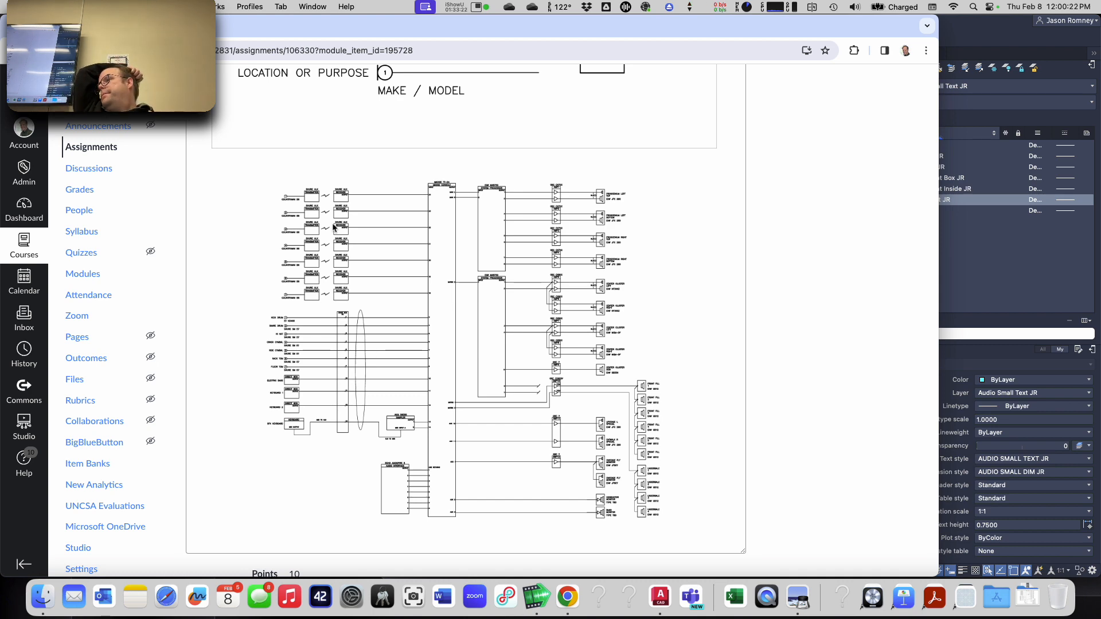
{"action": "key", "text": "super+Tab"}
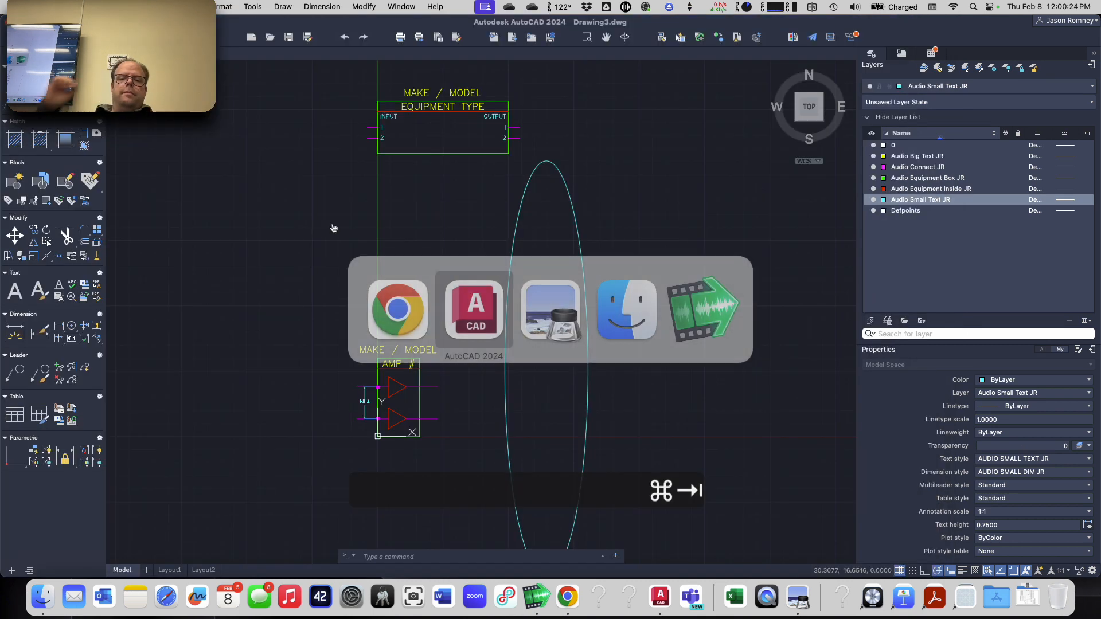
{"action": "scroll", "coordinate": [369, 405], "scroll_direction": "up", "scroll_amount": 6}
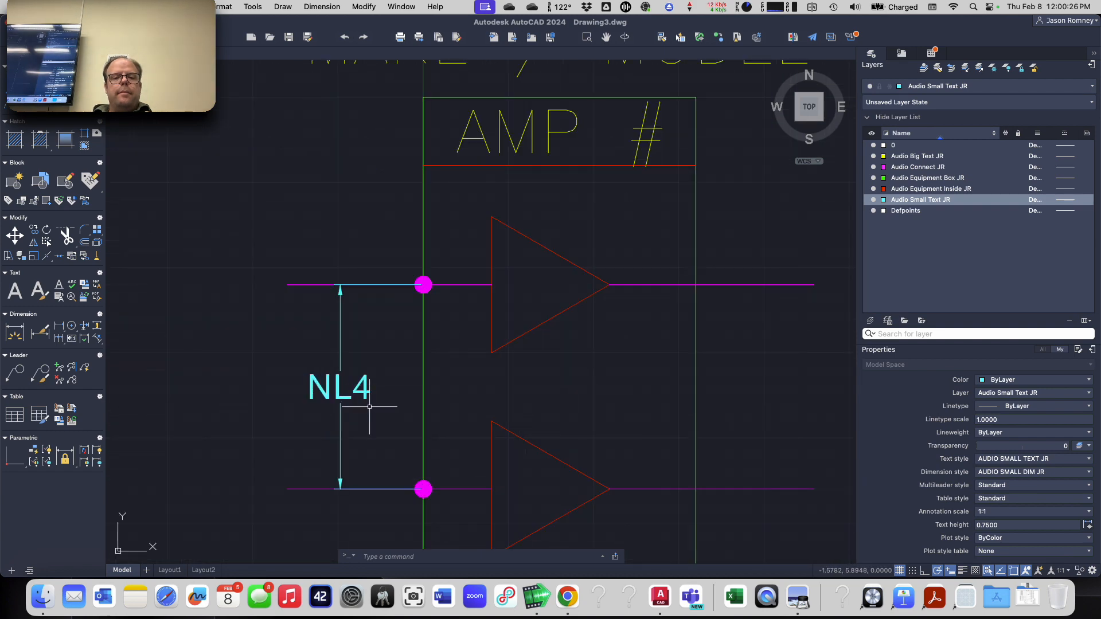
{"action": "key", "text": "Escape"}
{"action": "key", "text": "Escape"}
{"action": "key", "text": "Escape"}
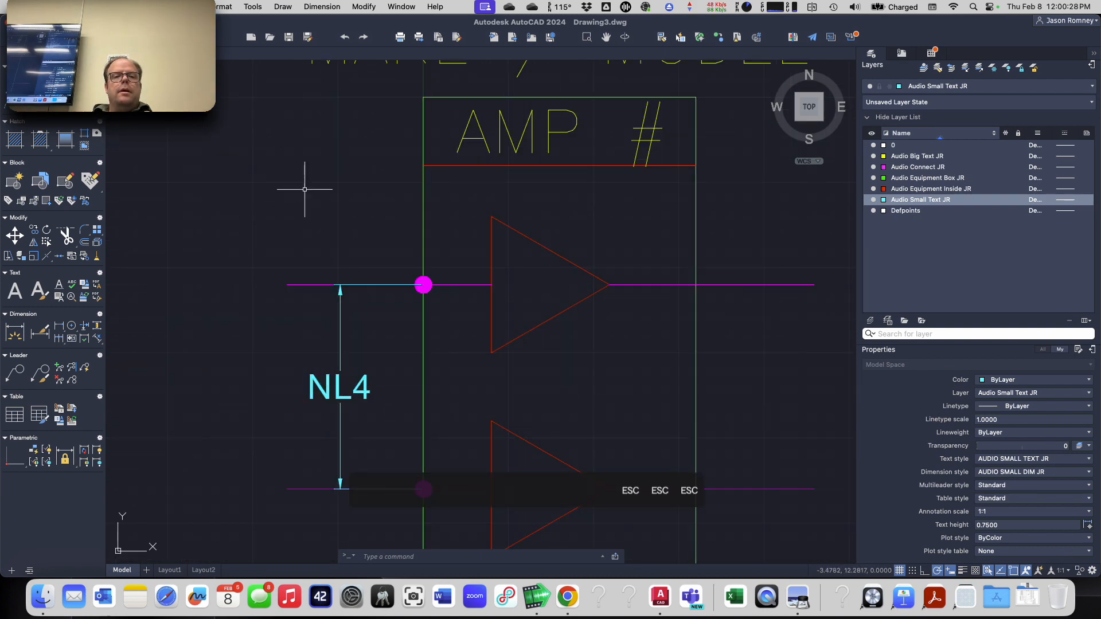
- Modify the AUDIO SMALL DIM JR dimension style to use the AUDIO SMALL TEXT JR text style
{"action": "left_click", "coordinate": [218, 5]}
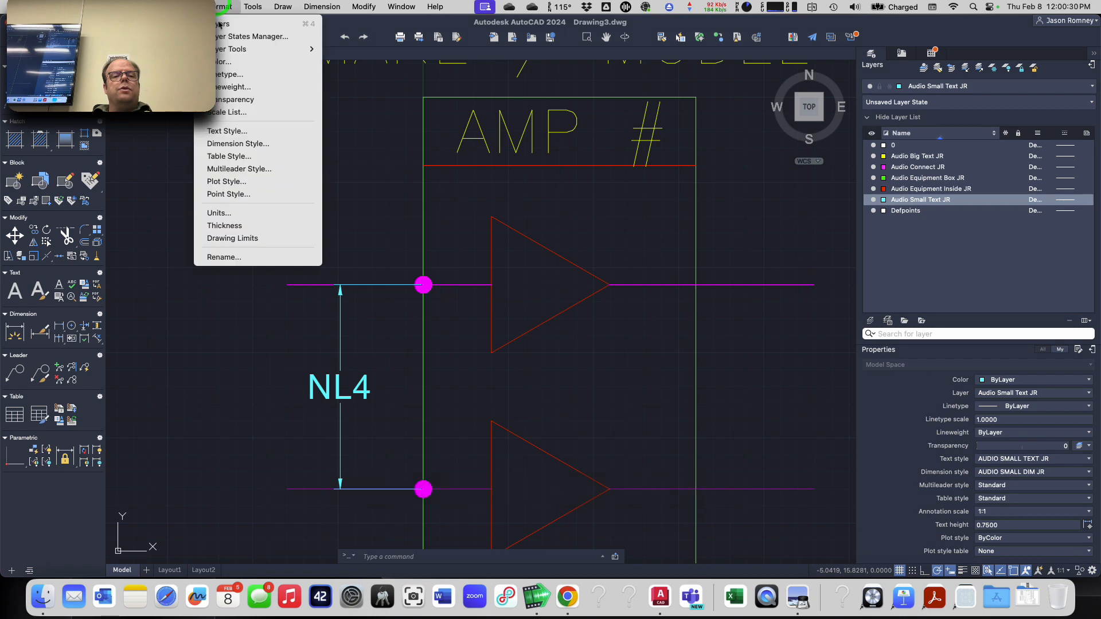
{"action": "left_click", "coordinate": [220, 148]}
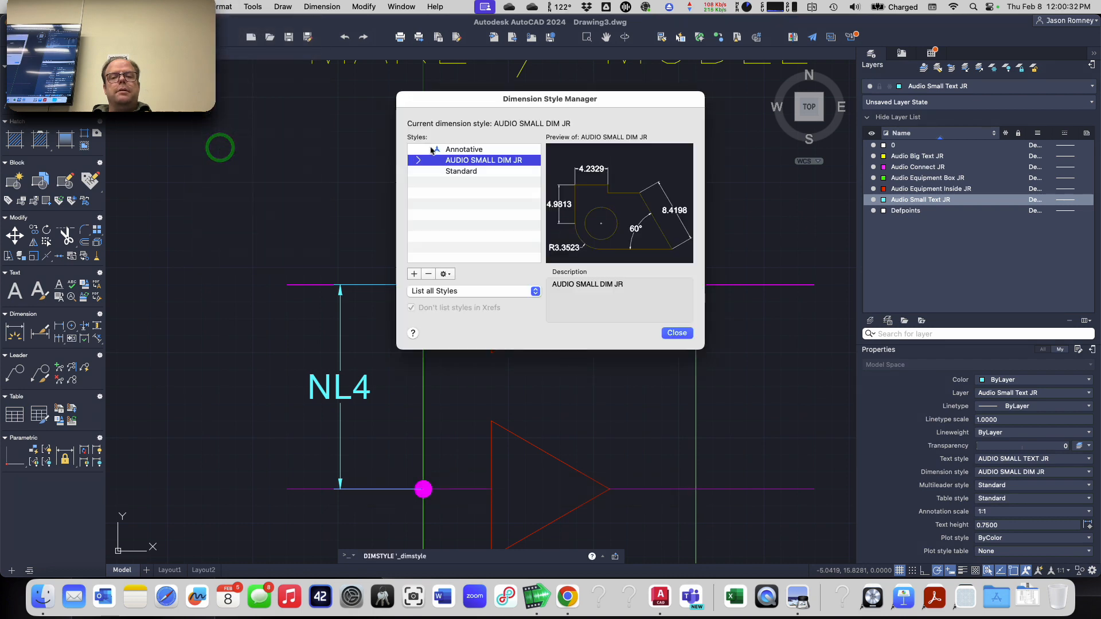
{"action": "left_click", "coordinate": [444, 274]}
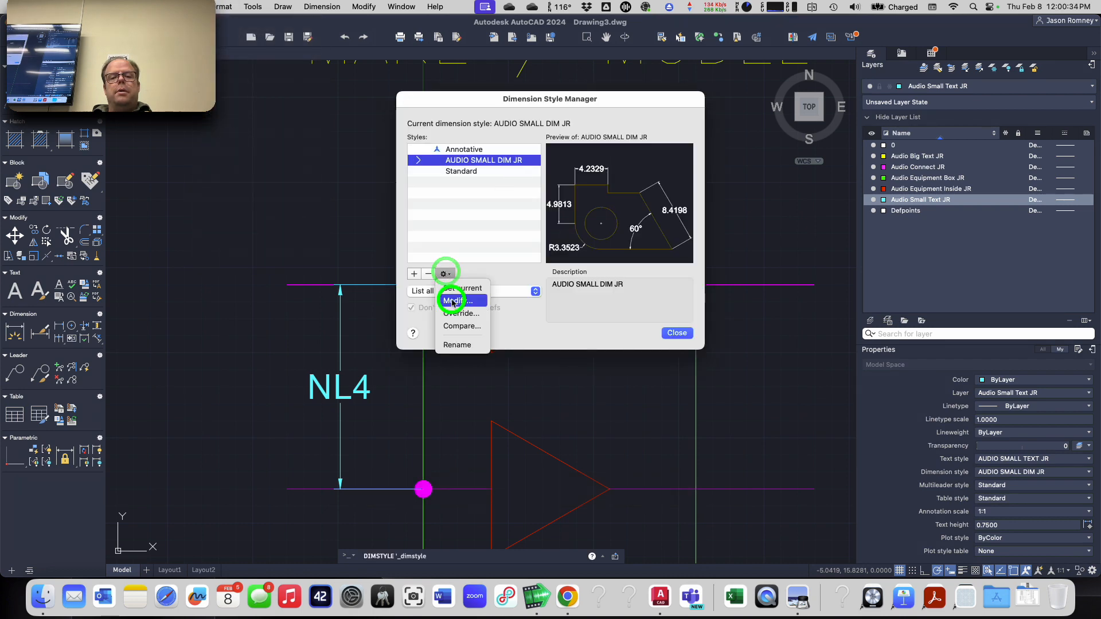
{"action": "left_click", "coordinate": [453, 300]}
{"action": "left_click", "coordinate": [528, 118]}
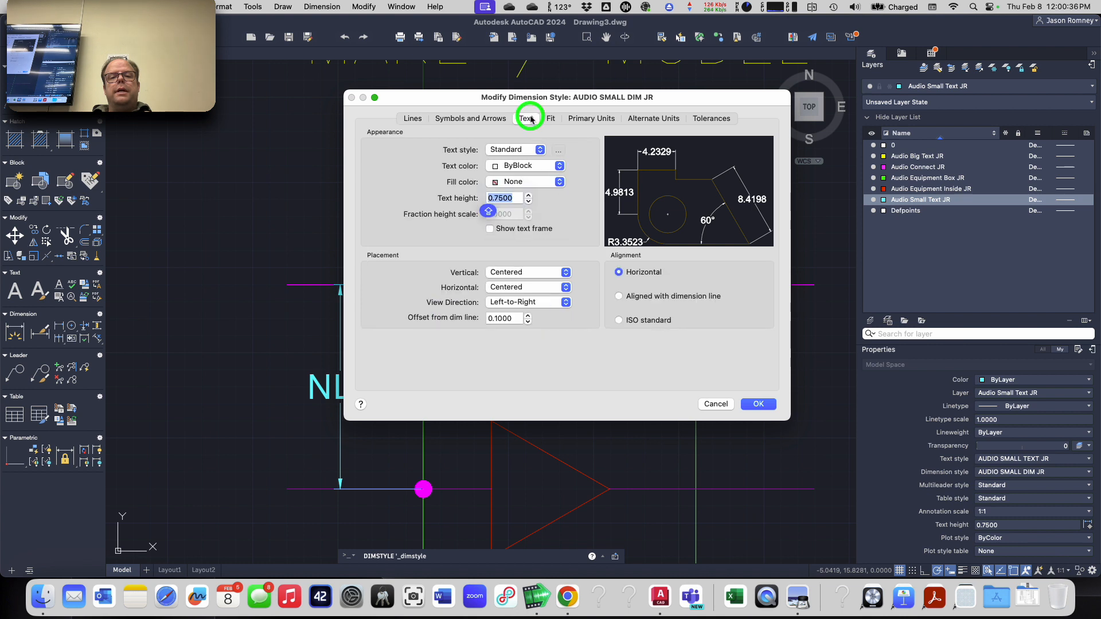
{"action": "left_click", "coordinate": [530, 152]}
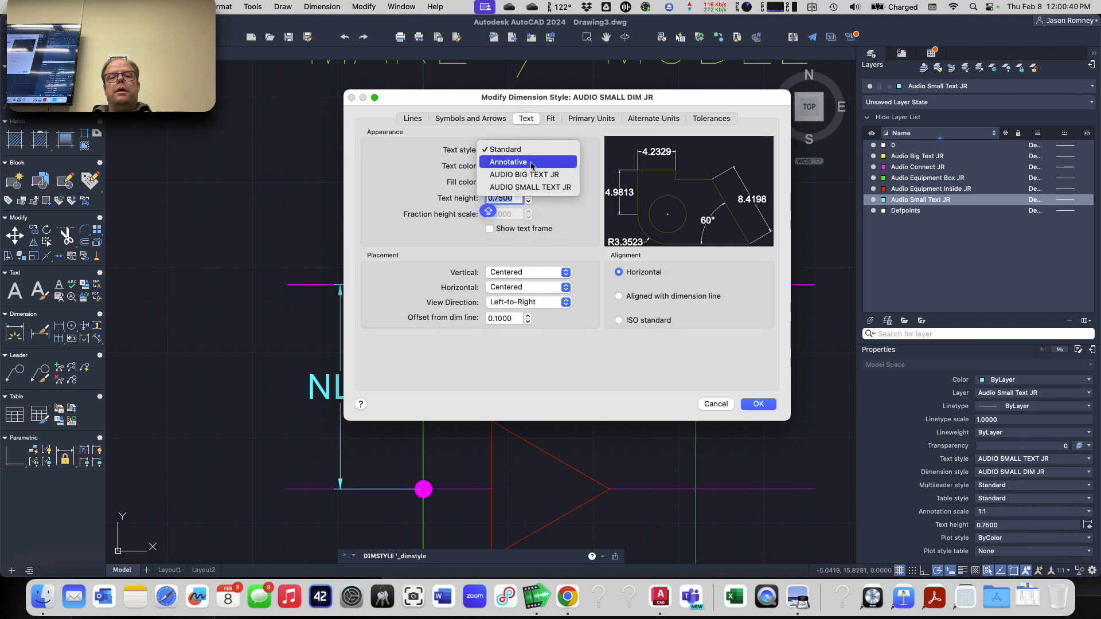
{"action": "left_click", "coordinate": [540, 190]}
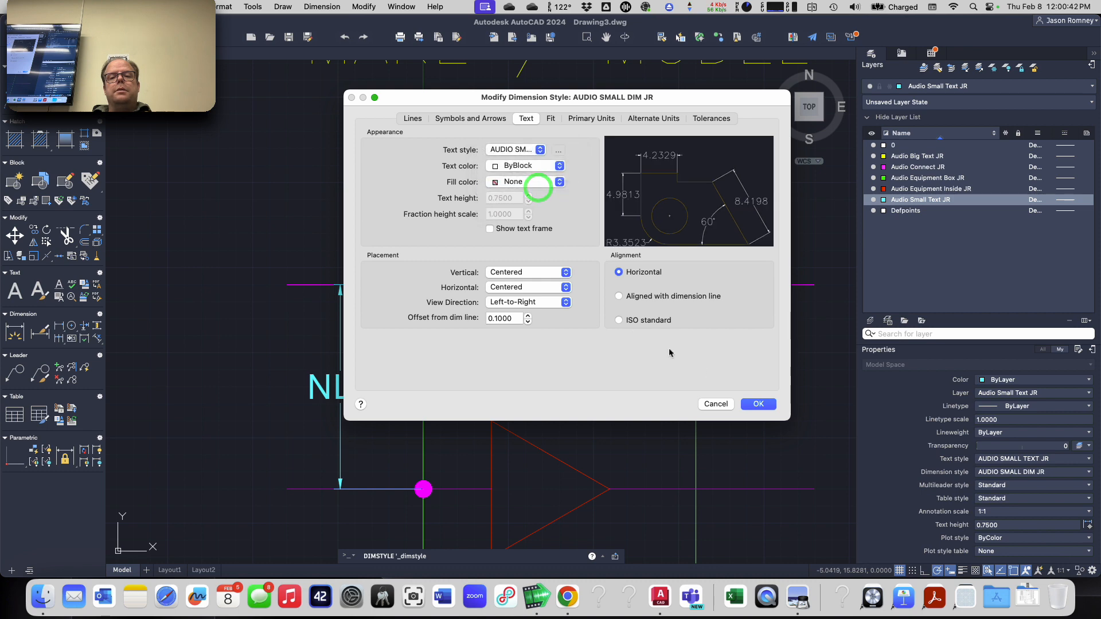
{"action": "left_click", "coordinate": [758, 405]}
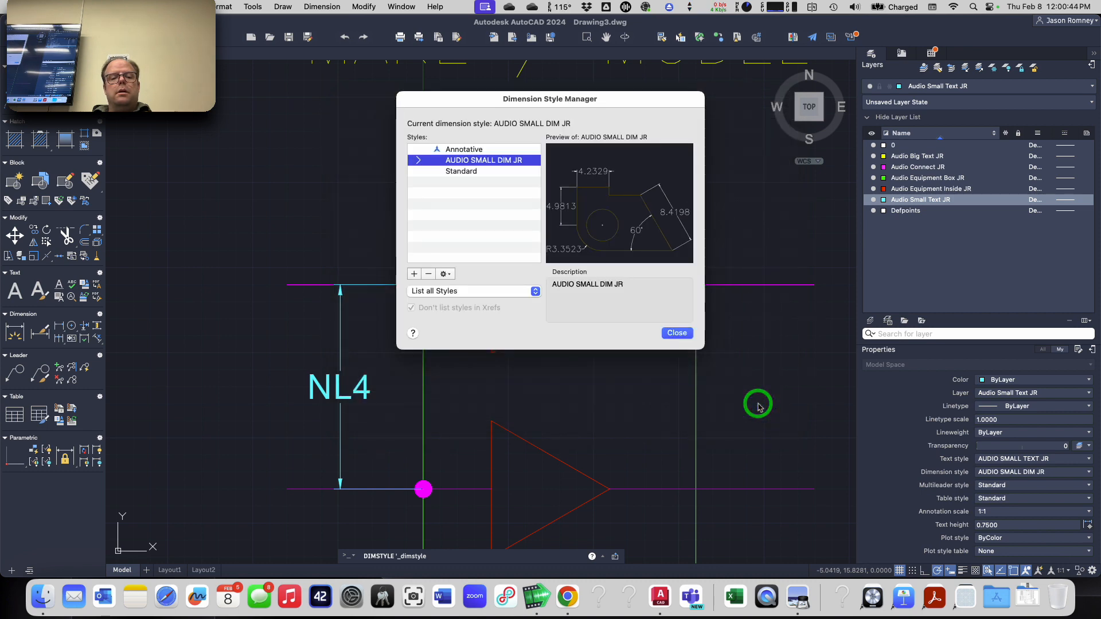
{"action": "left_click", "coordinate": [677, 330]}
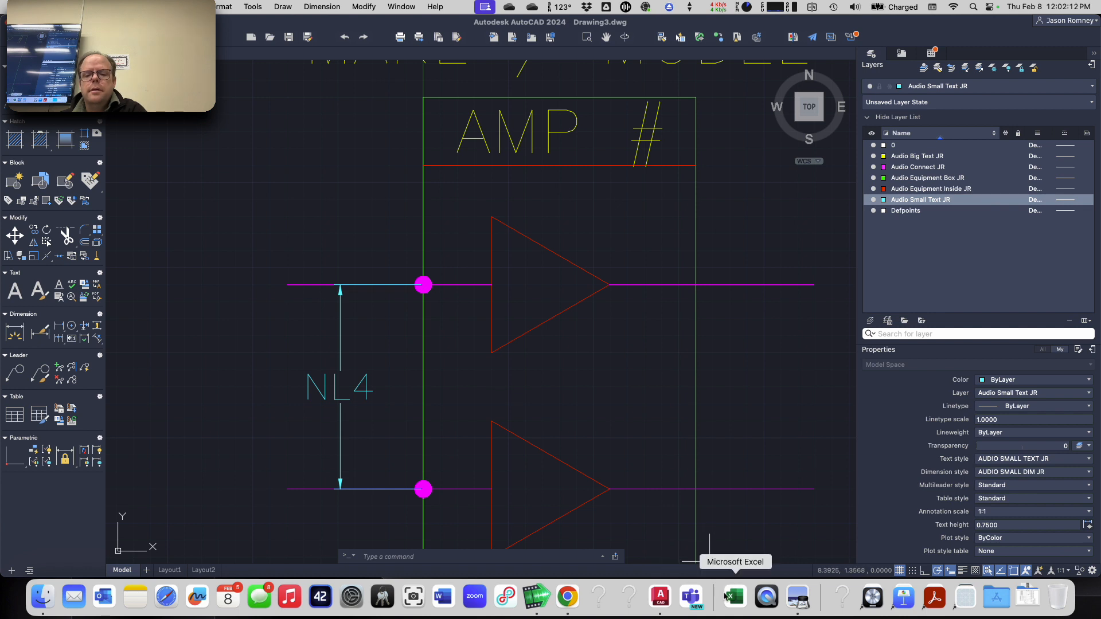
{"action": "left_click", "coordinate": [536, 596]}
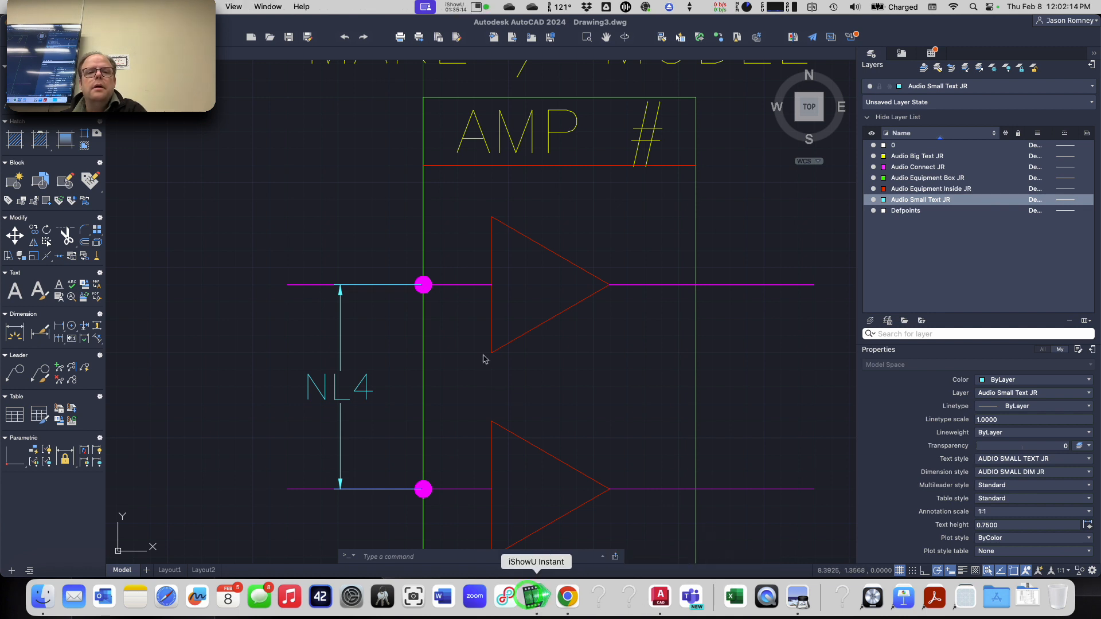